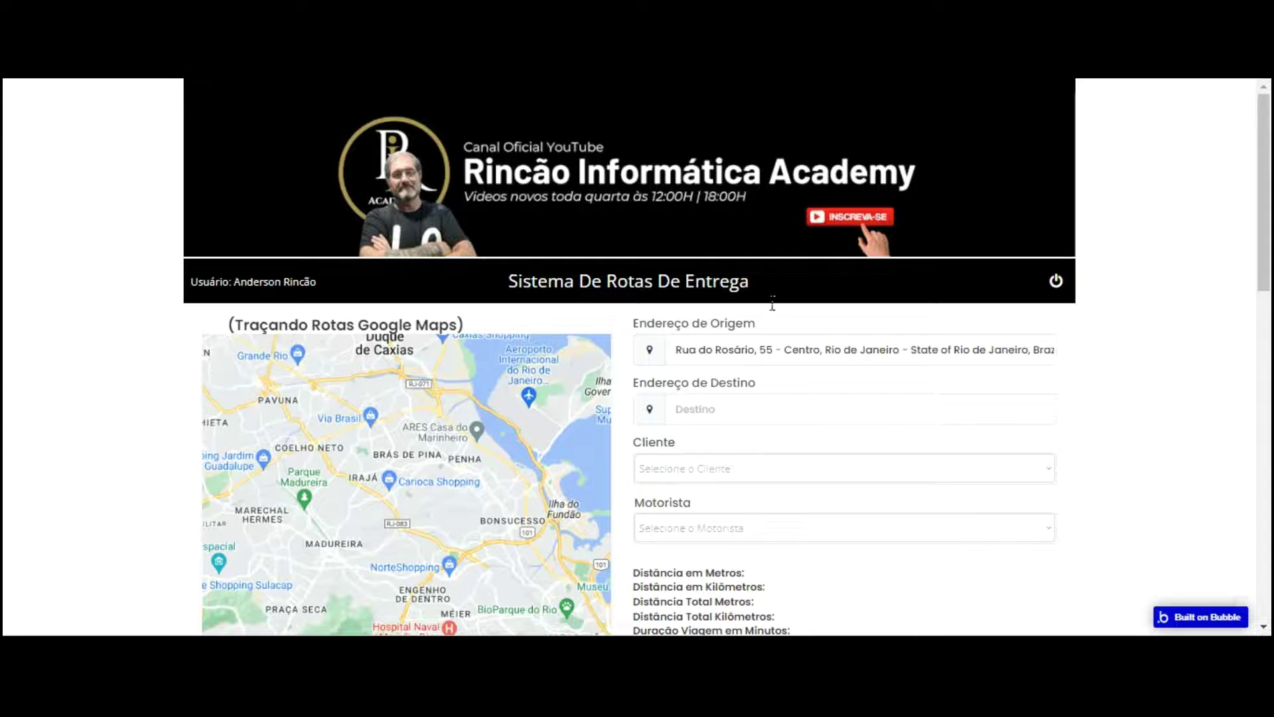
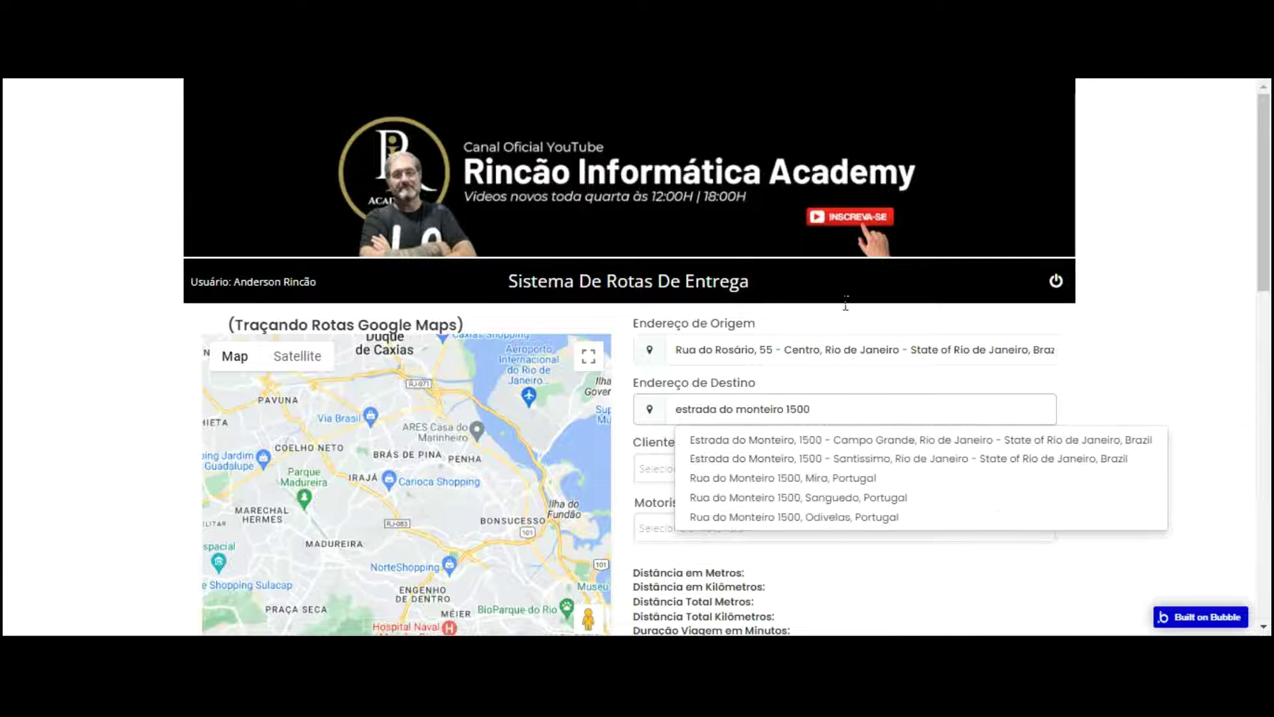
key("Down")
key("Return")
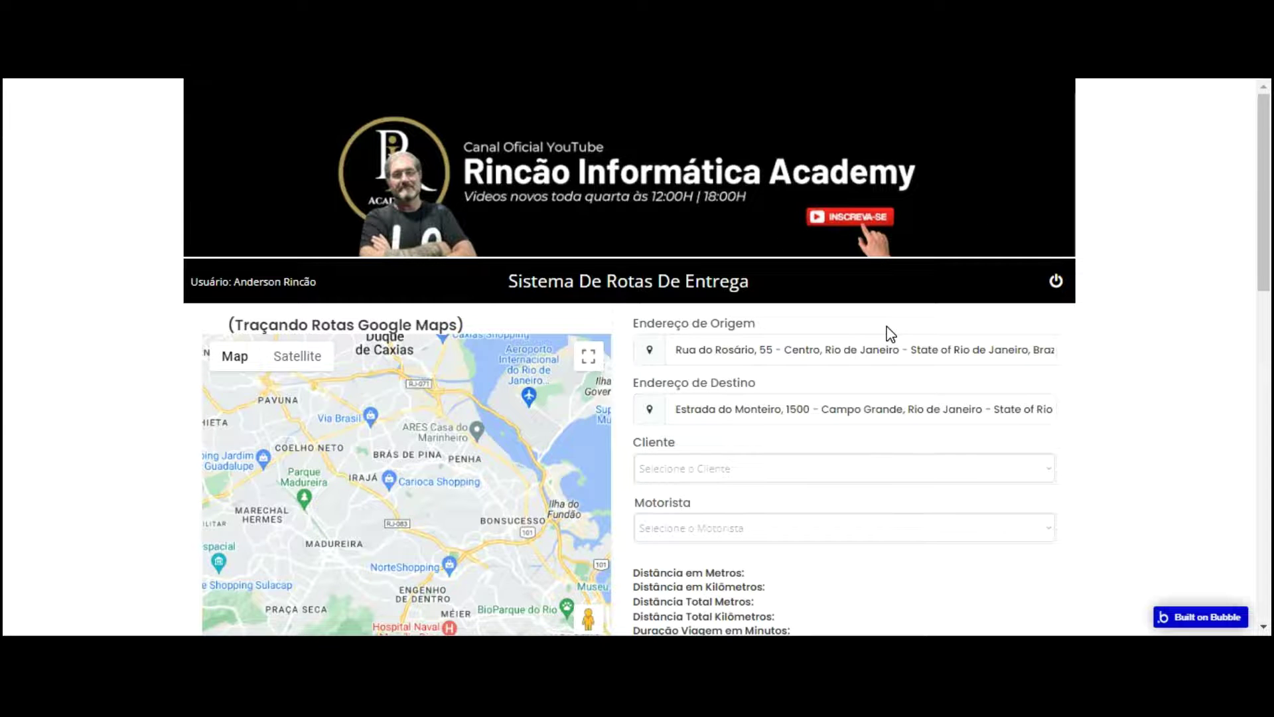
Step: Scroll down the preview to view the route results
scroll(856, 359, "down", 3)
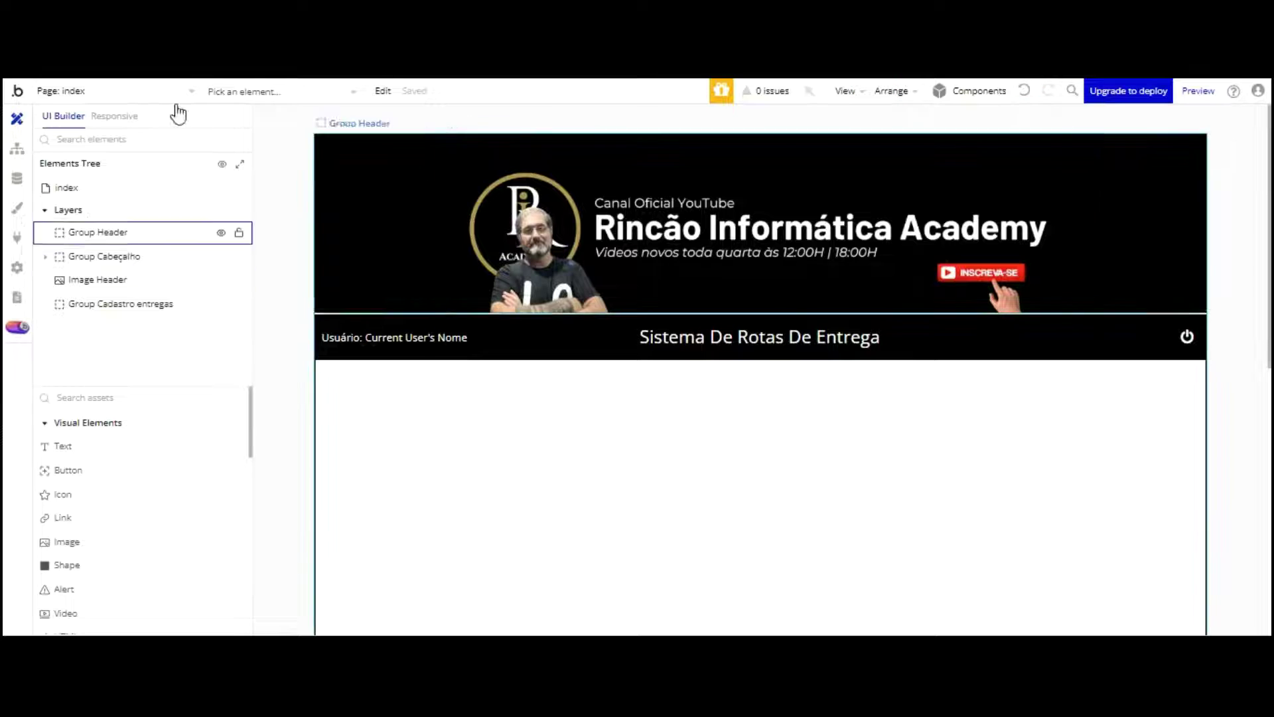
Step: Check the Plugins list, then in Design select the header's user-name text and power-off icon
left_click(16, 237)
left_click(17, 118)
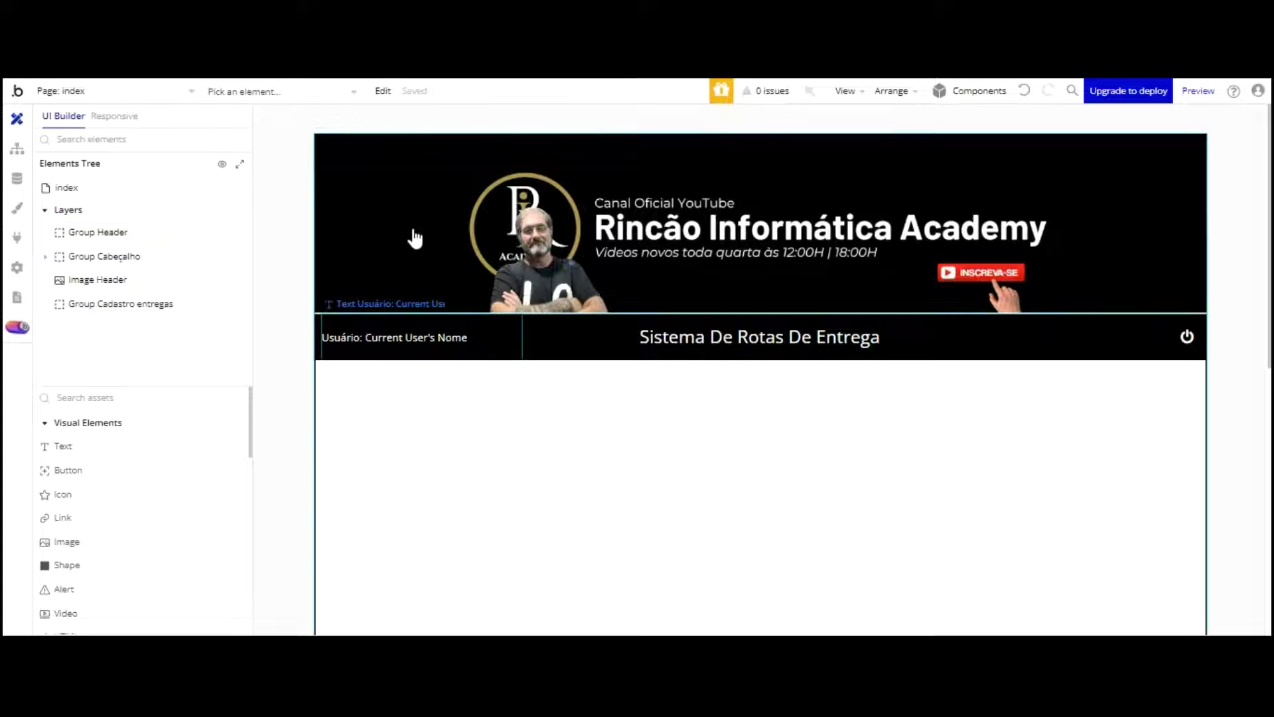
double_click(413, 340)
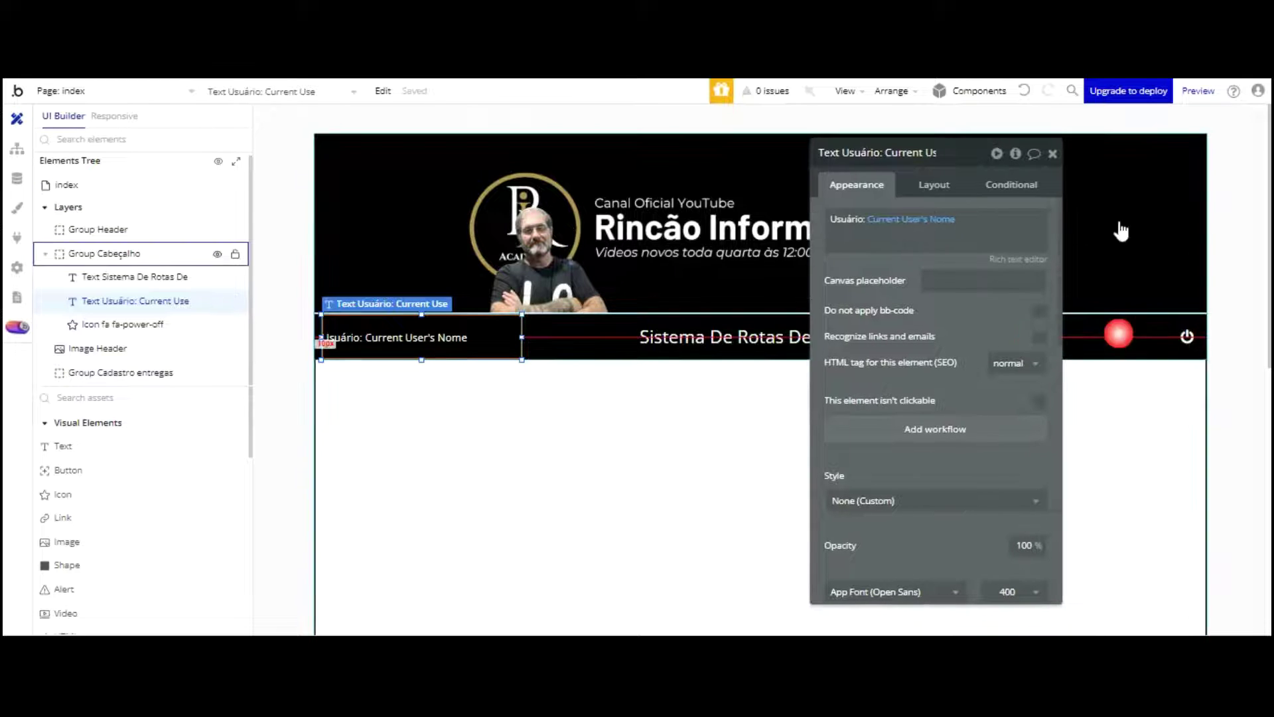
left_click(1183, 332)
Step: Select the Group Cadastro entregas container, then view the page list and the index page's workflows
left_click(603, 395)
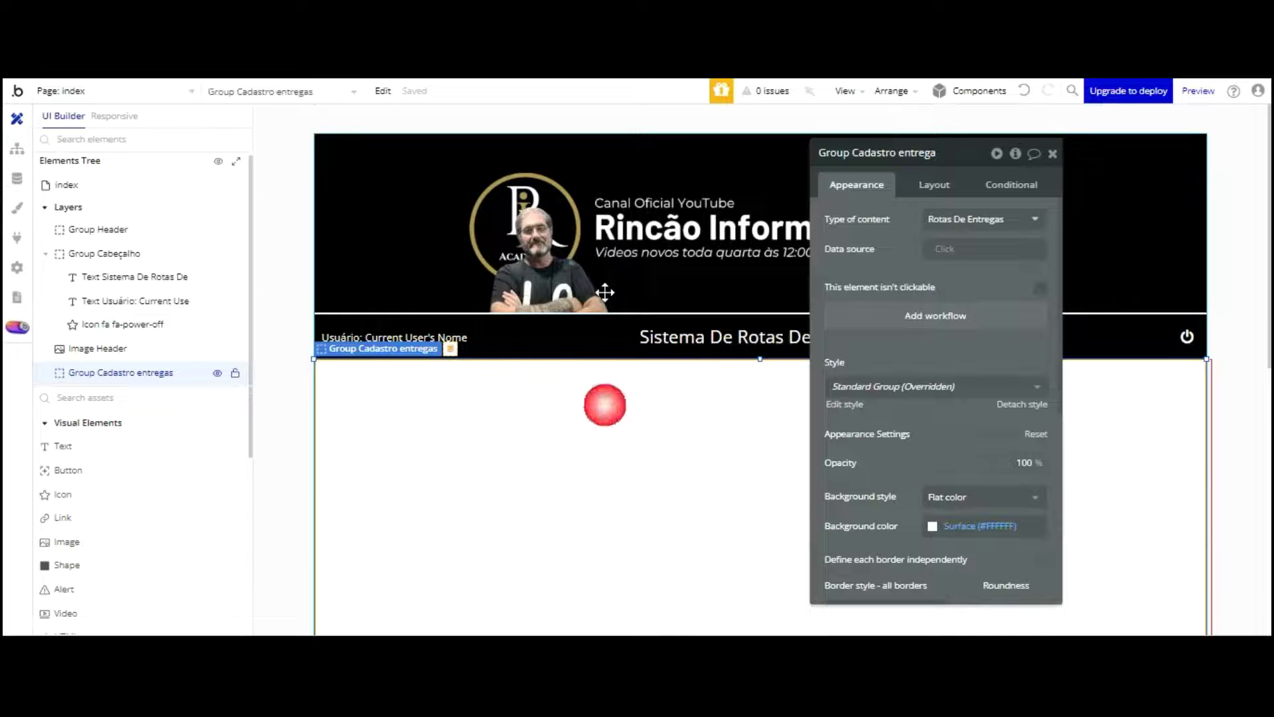
scroll(604, 308, "down", 5)
scroll(604, 308, "up", 5)
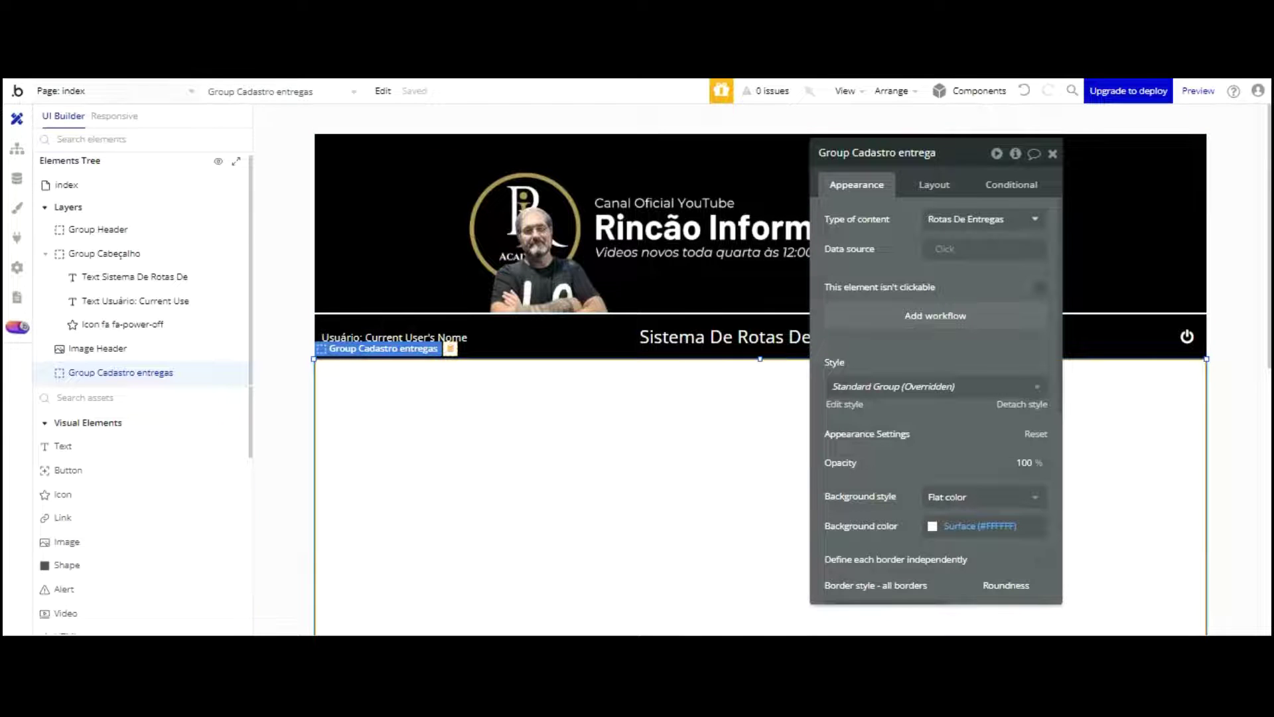
left_click(191, 90)
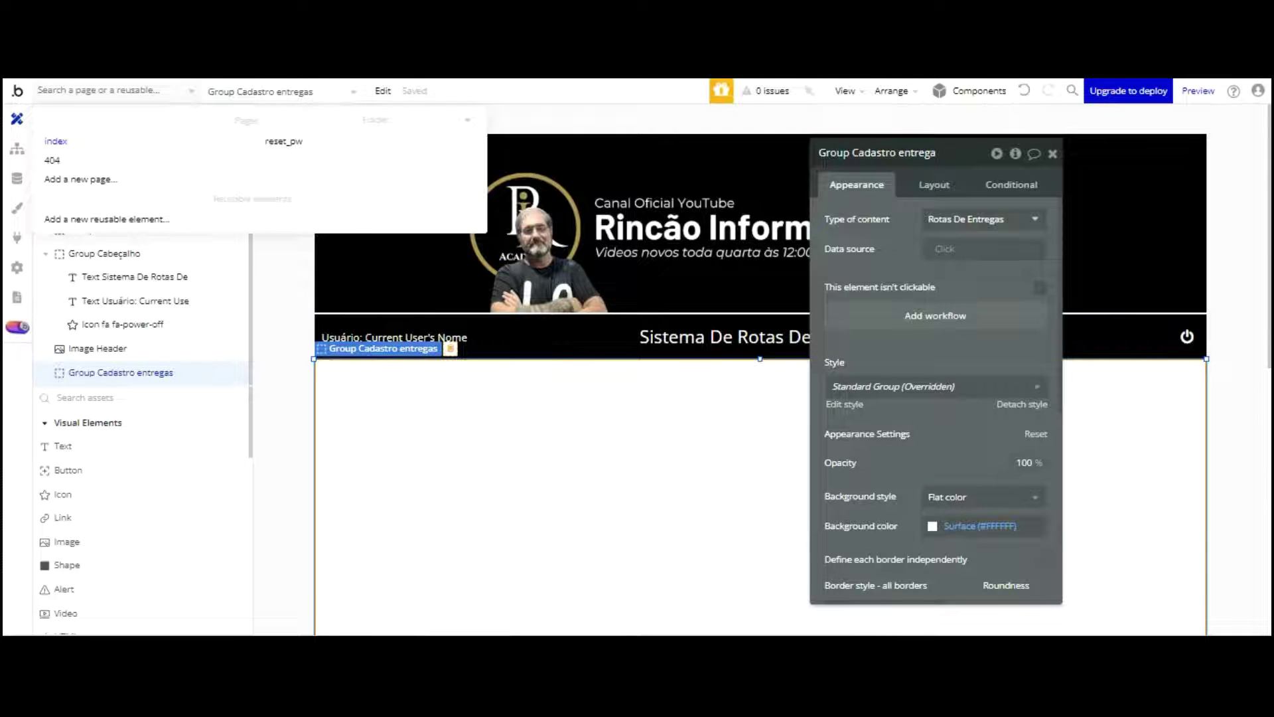
left_click(18, 148)
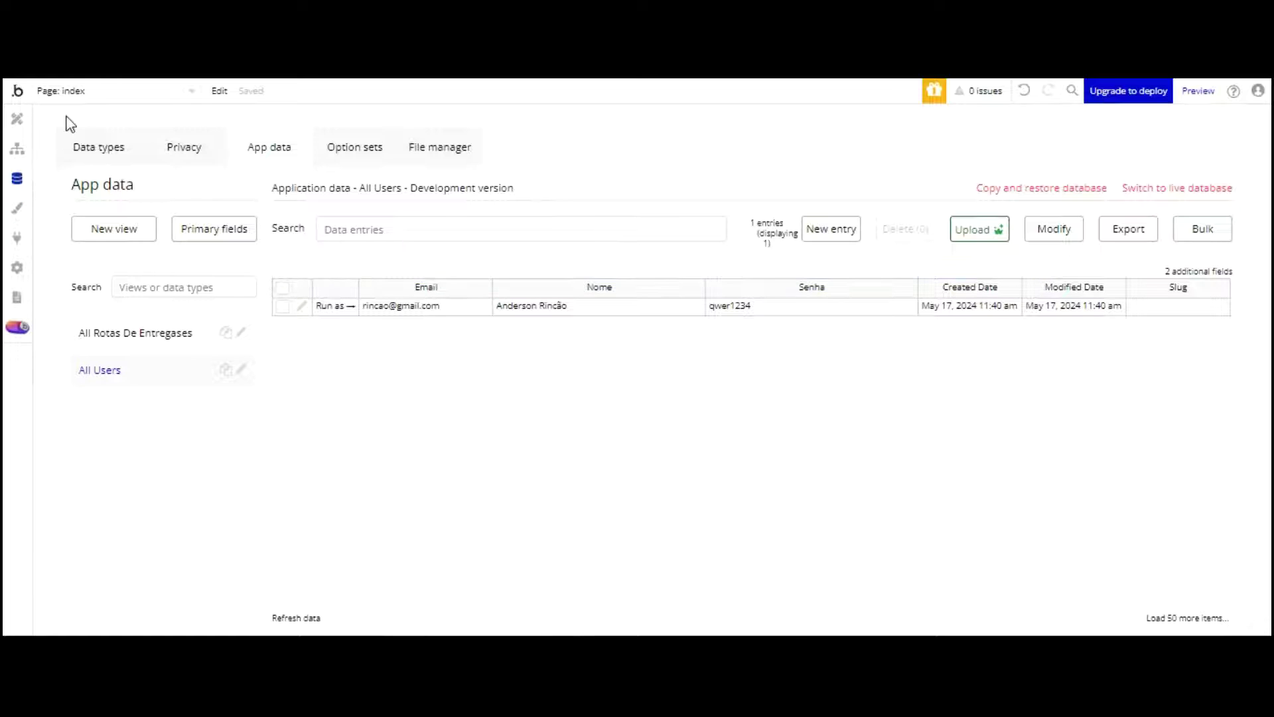
Step: Compare Data types with App data, then inspect the Rotas De Entregas fields, starting with Cliente
left_click(85, 142)
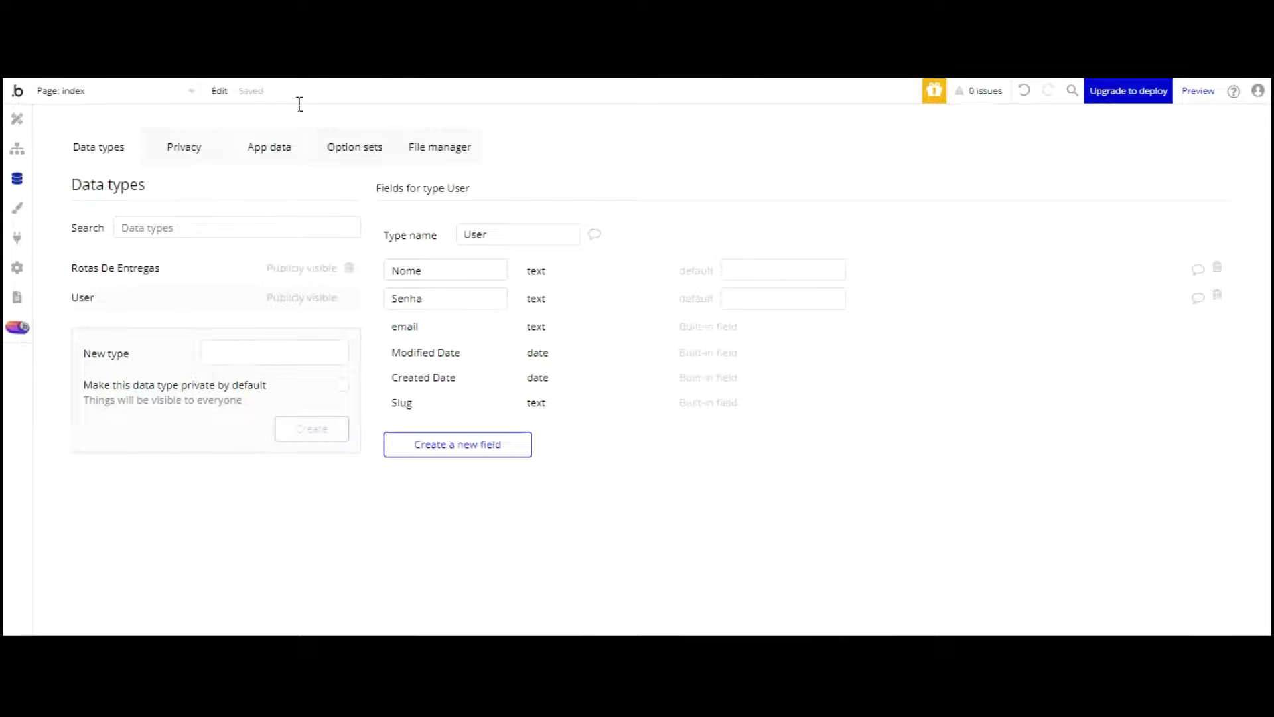
left_click(275, 153)
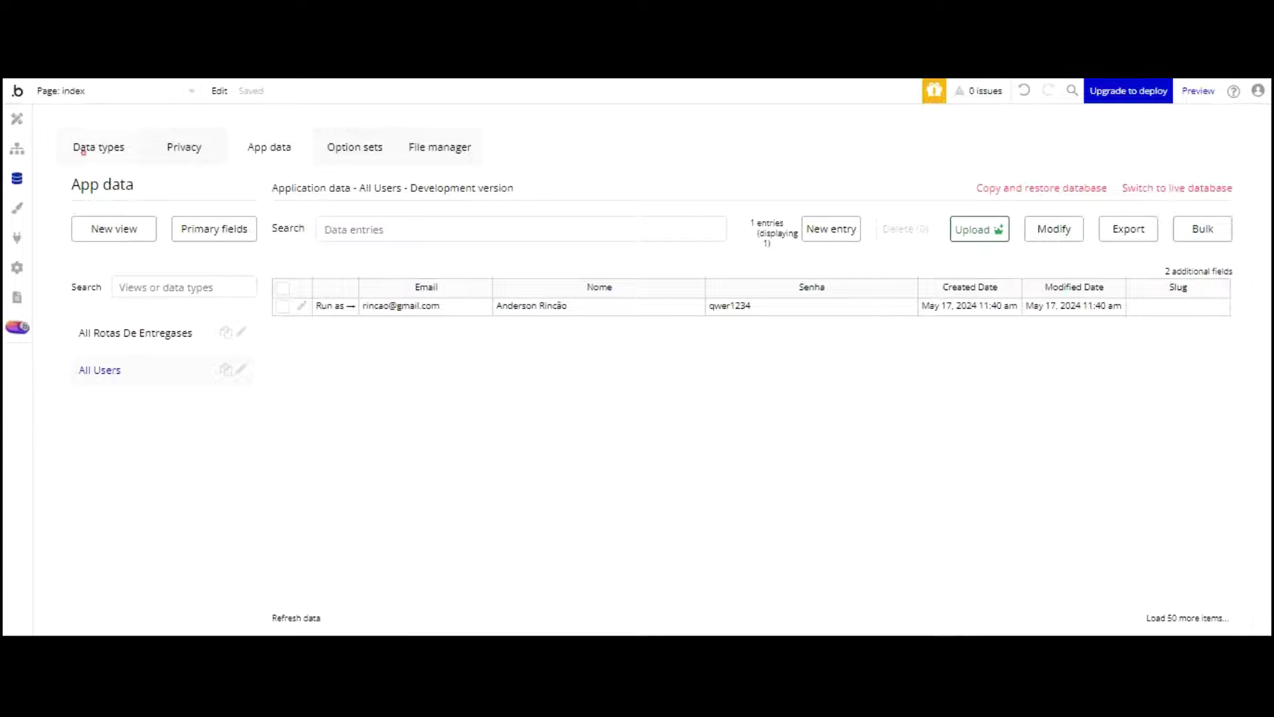
left_click(101, 142)
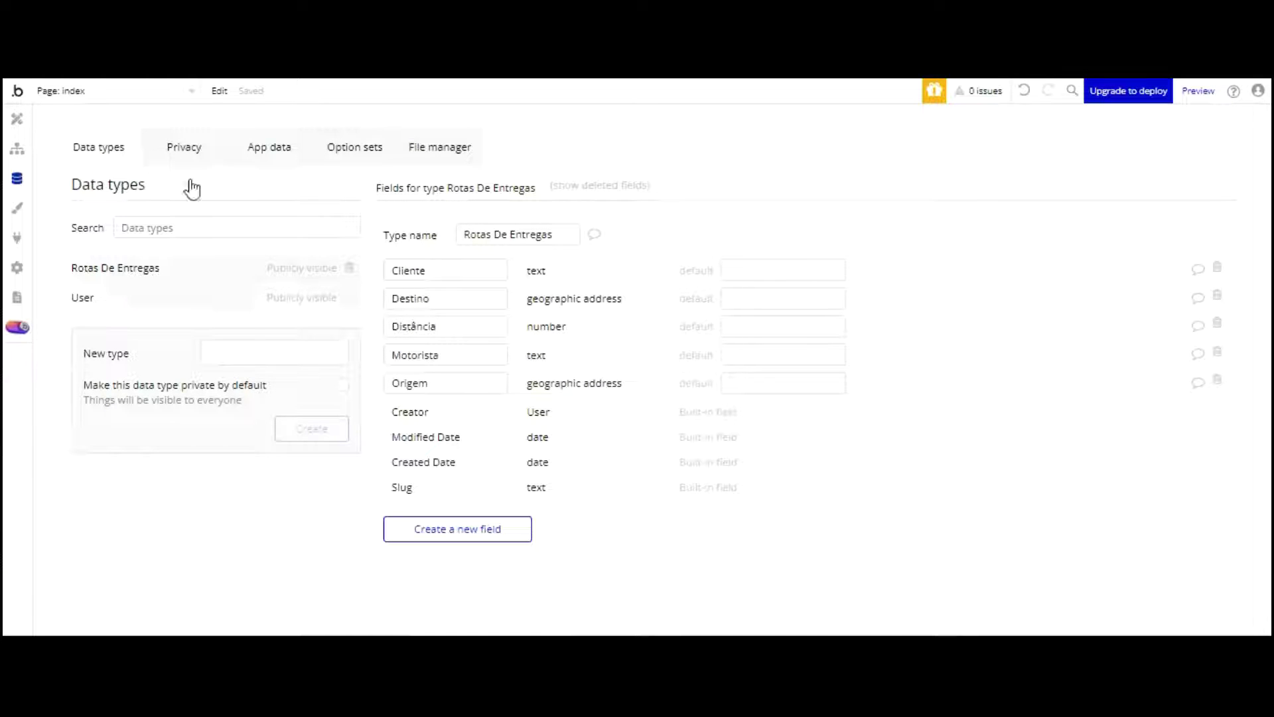
left_click(446, 267)
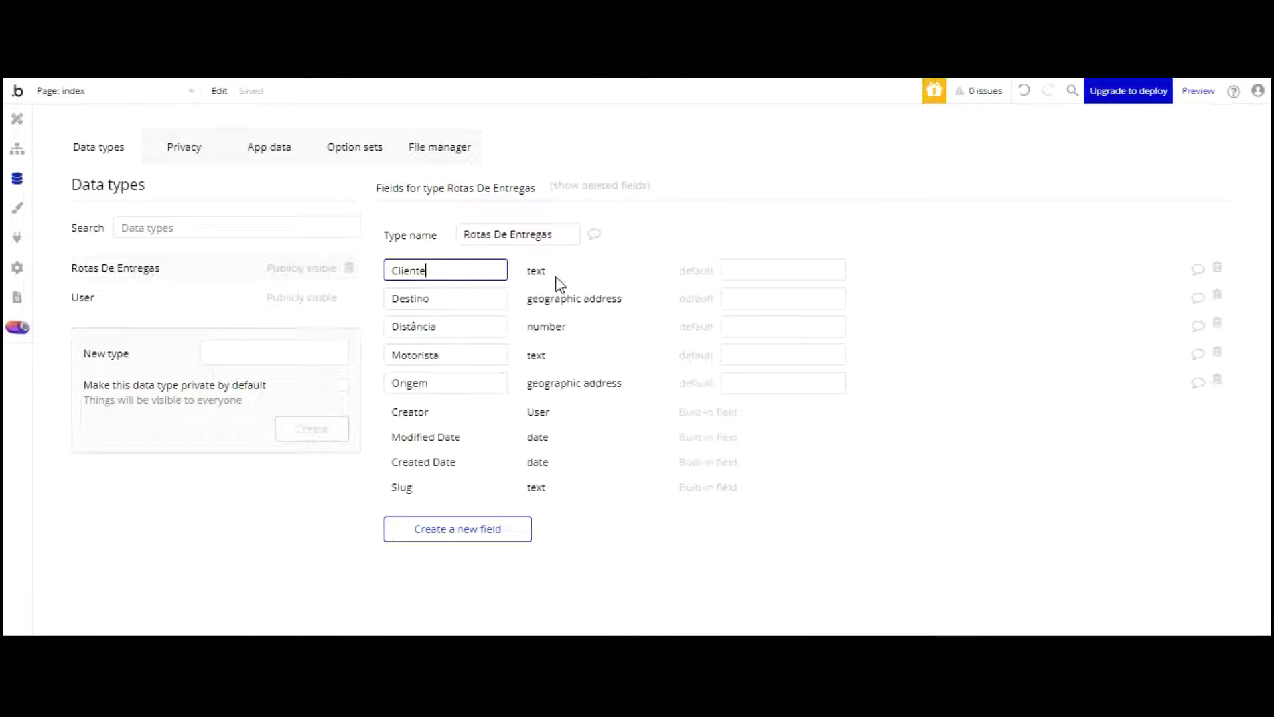
left_click(484, 527)
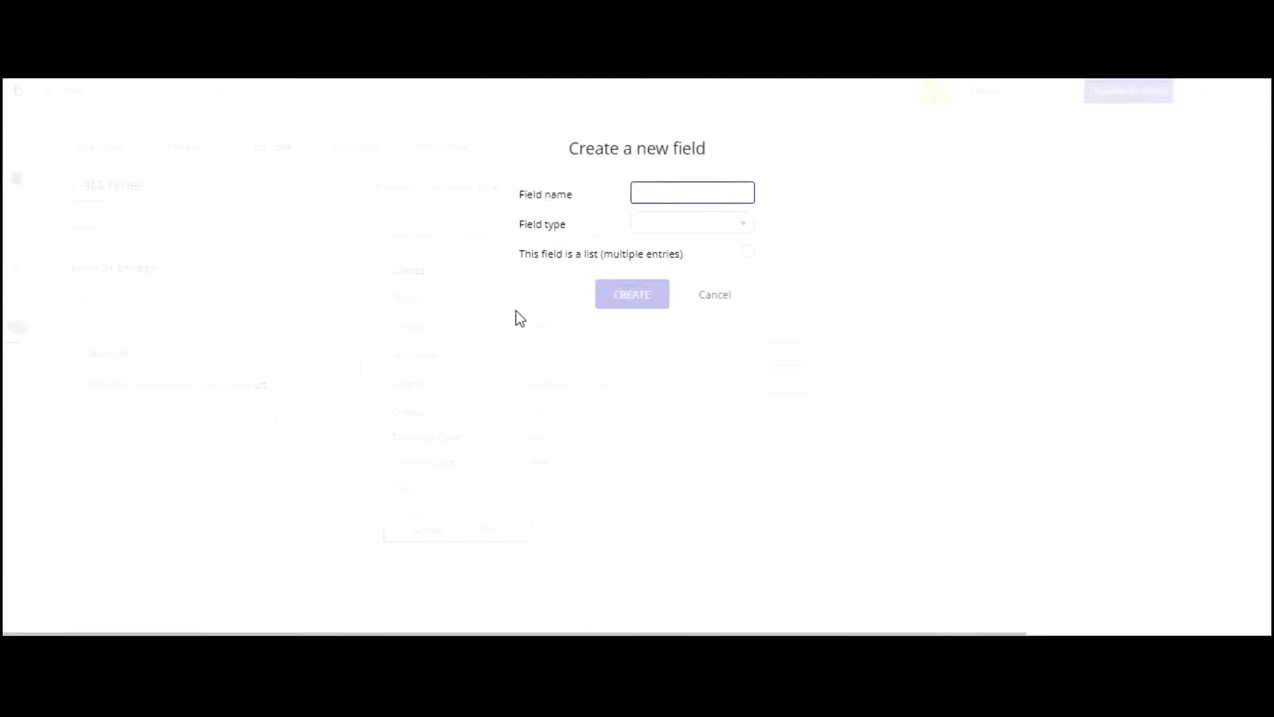
type("teste")
key("Tab")
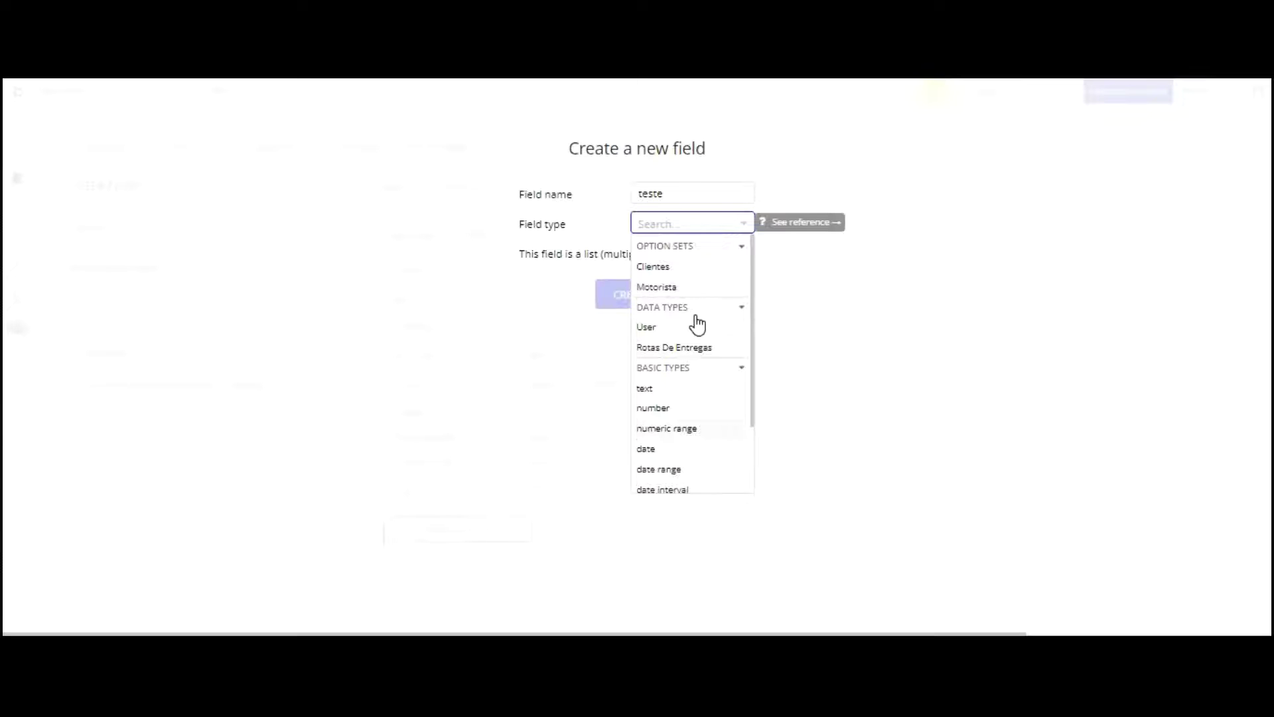
scroll(696, 322, "down", 2)
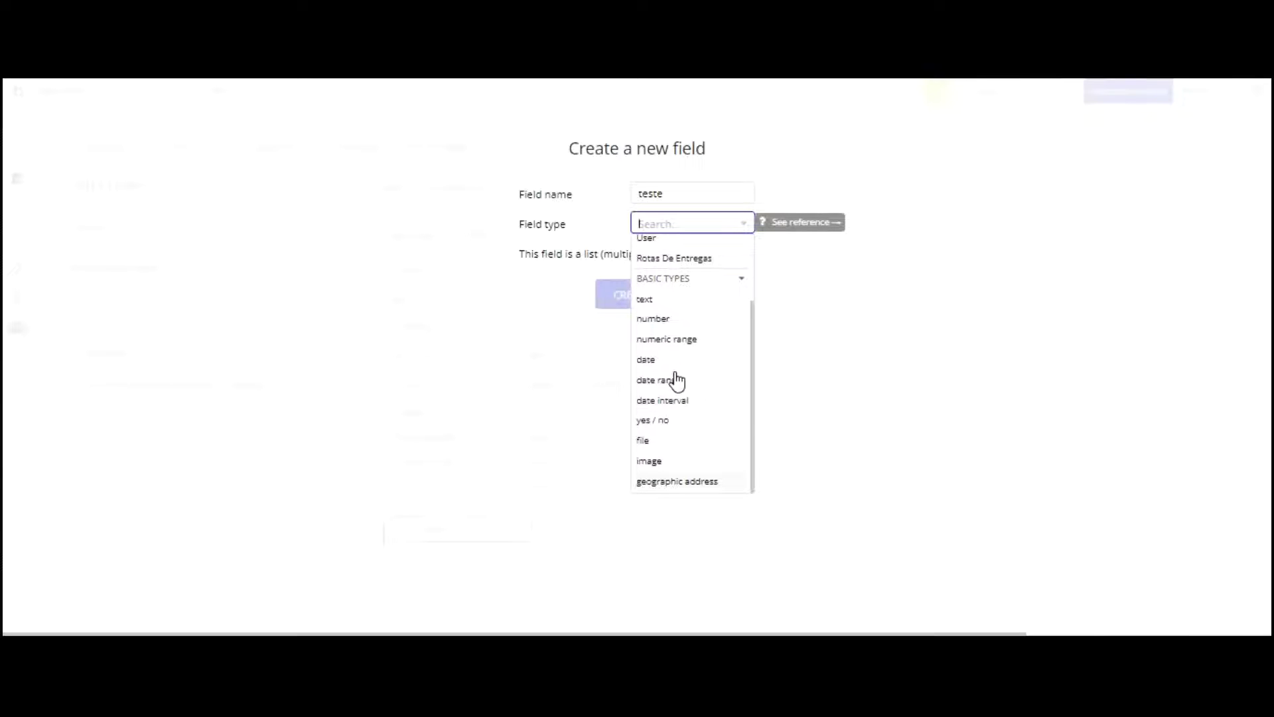
left_click(572, 278)
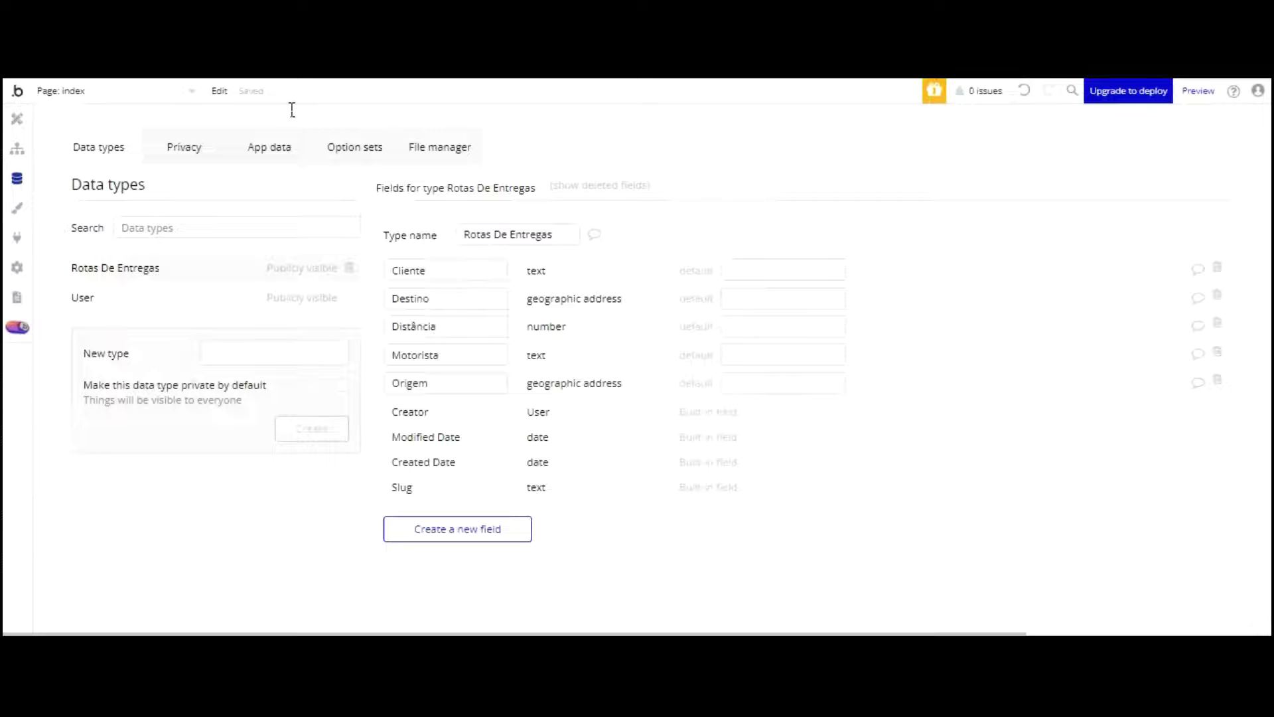
left_click(354, 146)
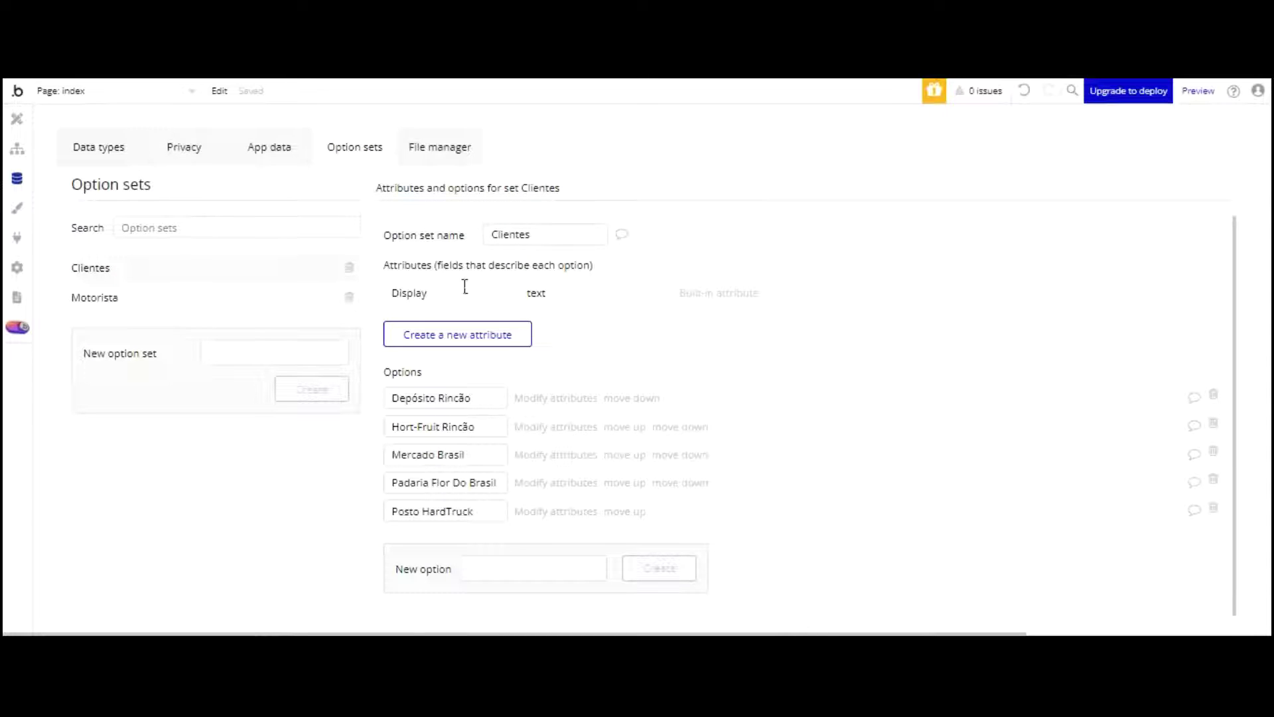
Step: View the Motorista option set's options, then return to the Design tab
left_click(120, 296)
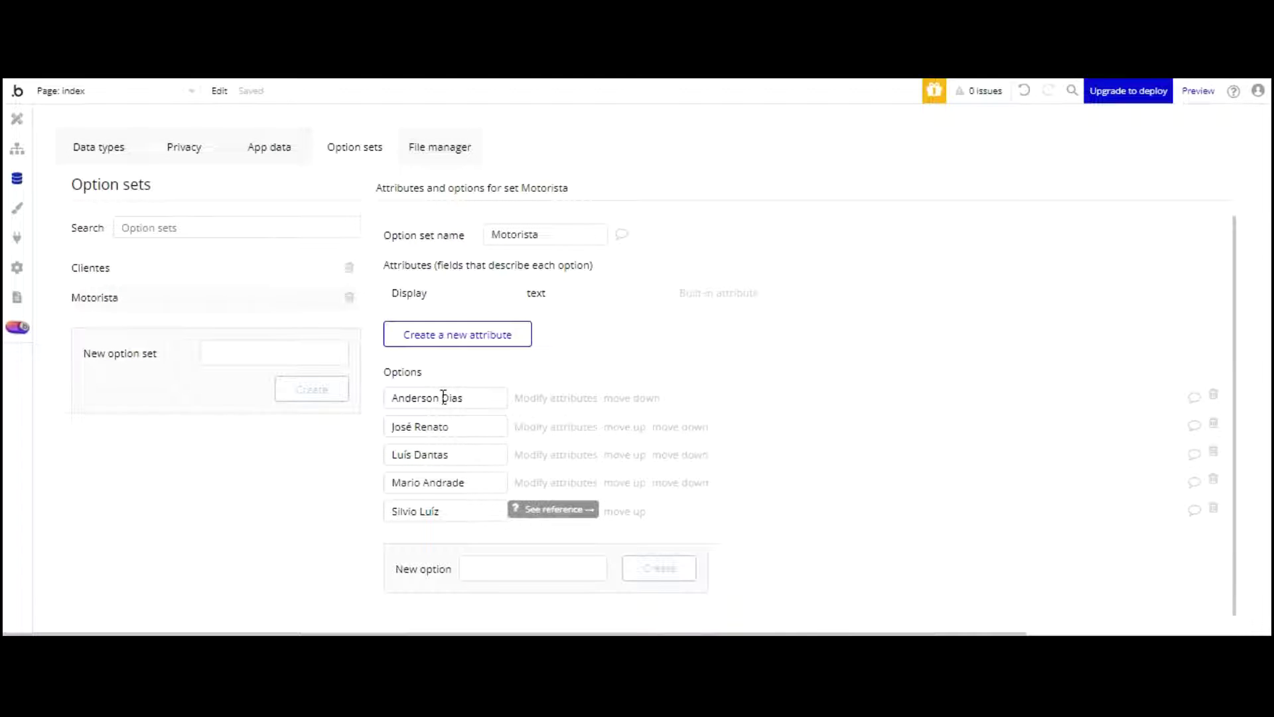
left_click(16, 119)
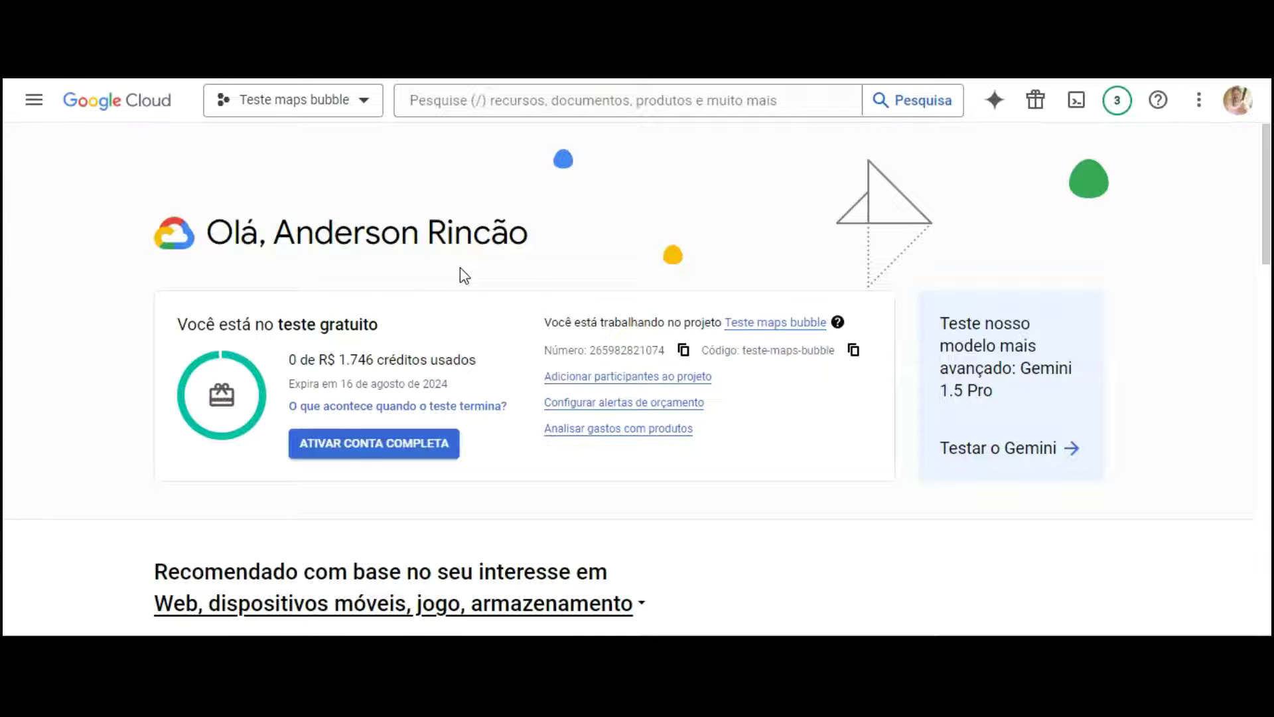
Step: Read what happens when the free trial ends, dismiss it, and show the project picker
left_click(464, 406)
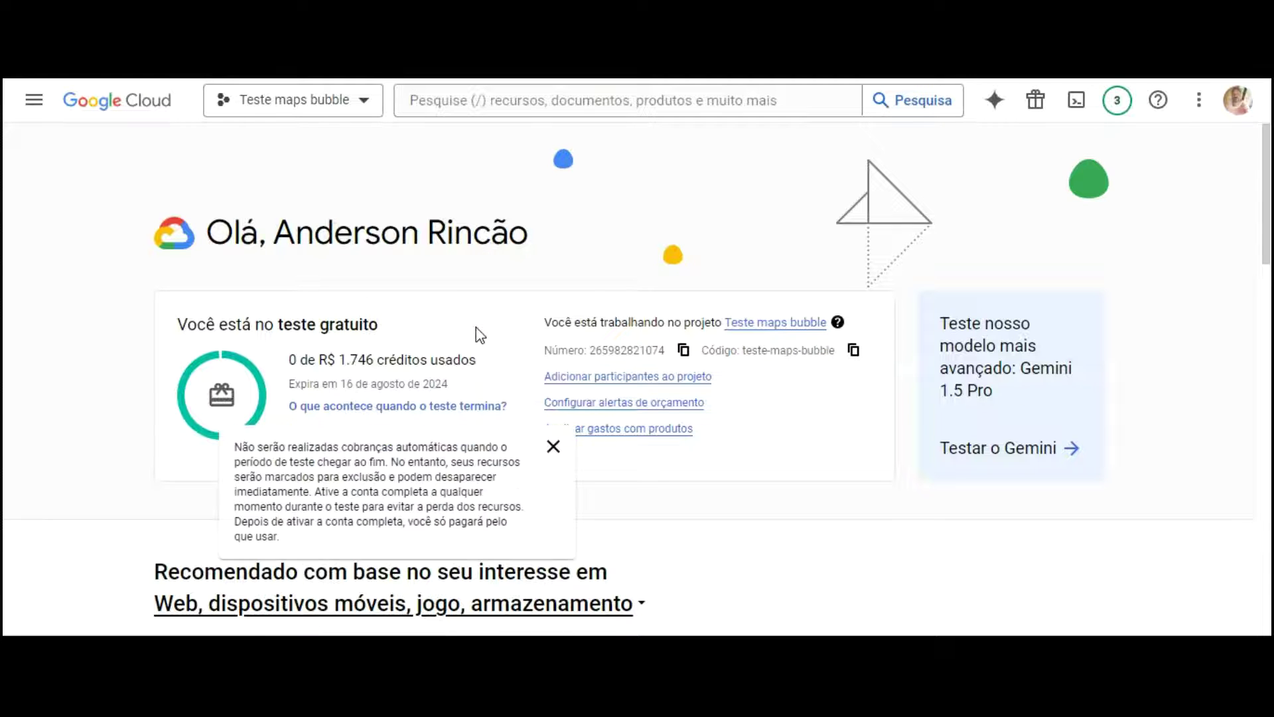
left_click(424, 206)
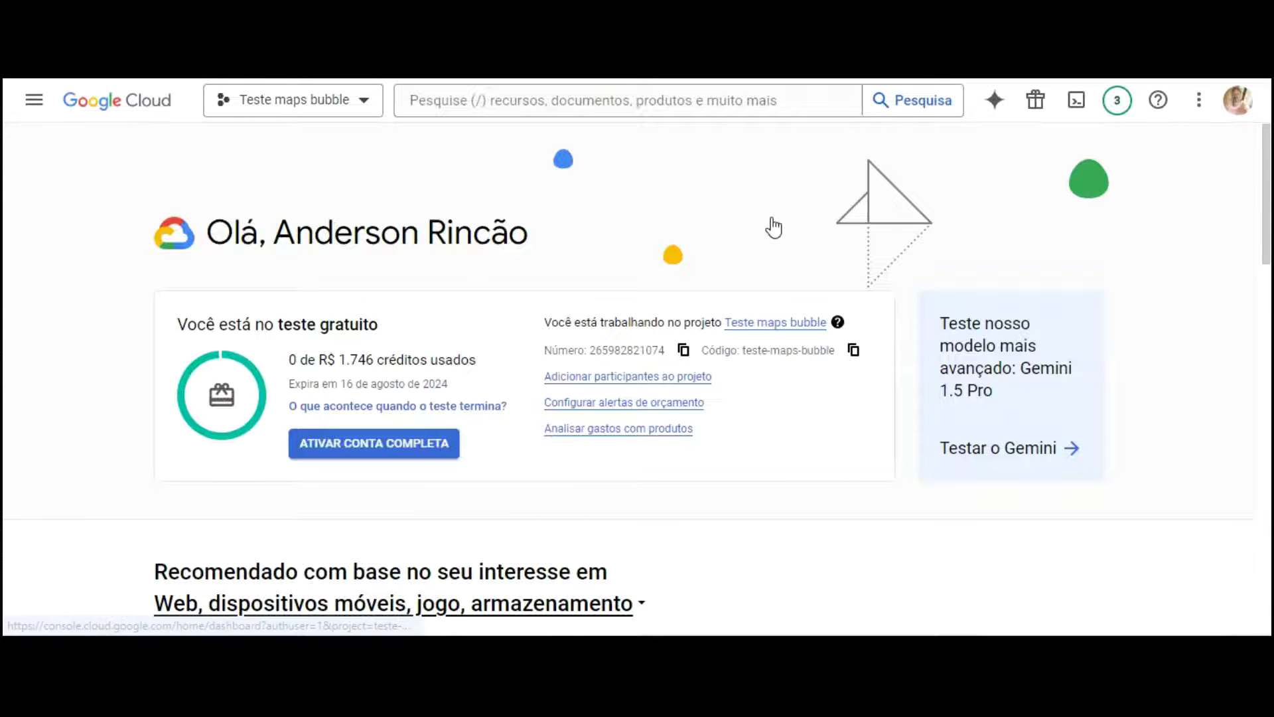
left_click(364, 103)
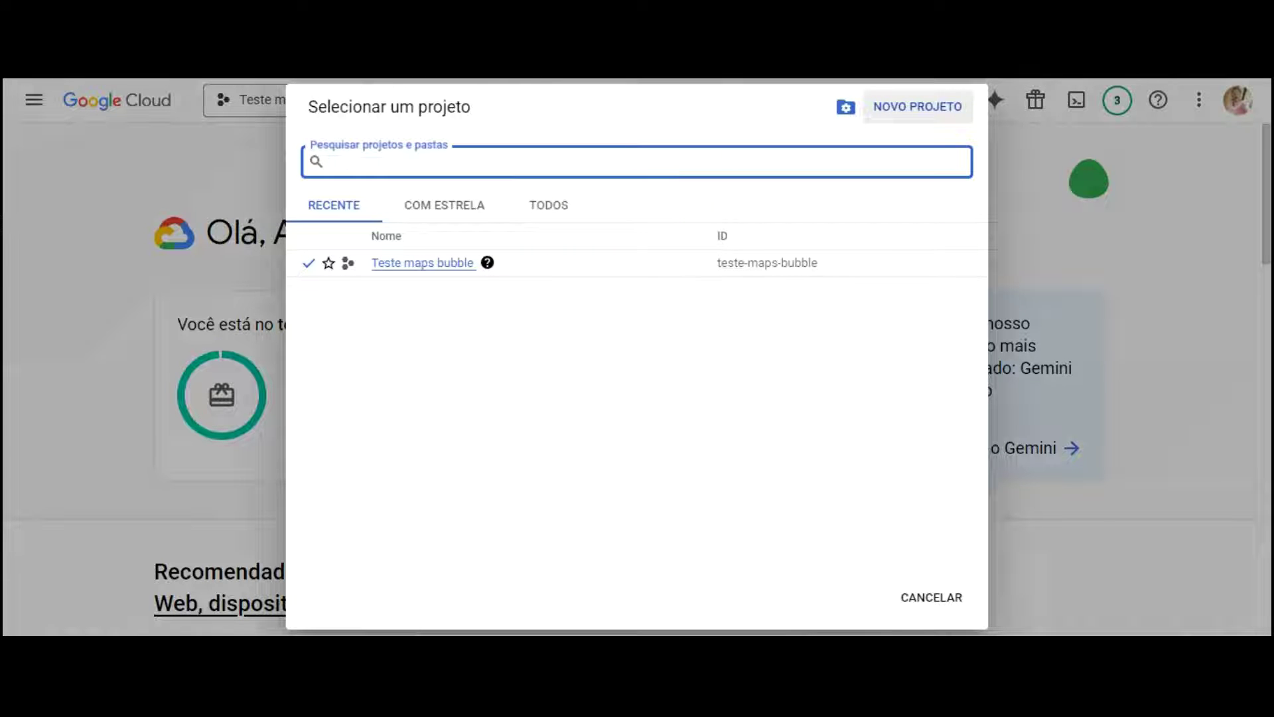
Step: Create a new project named 'Teste Google maps Rastreamento'
left_click(918, 106)
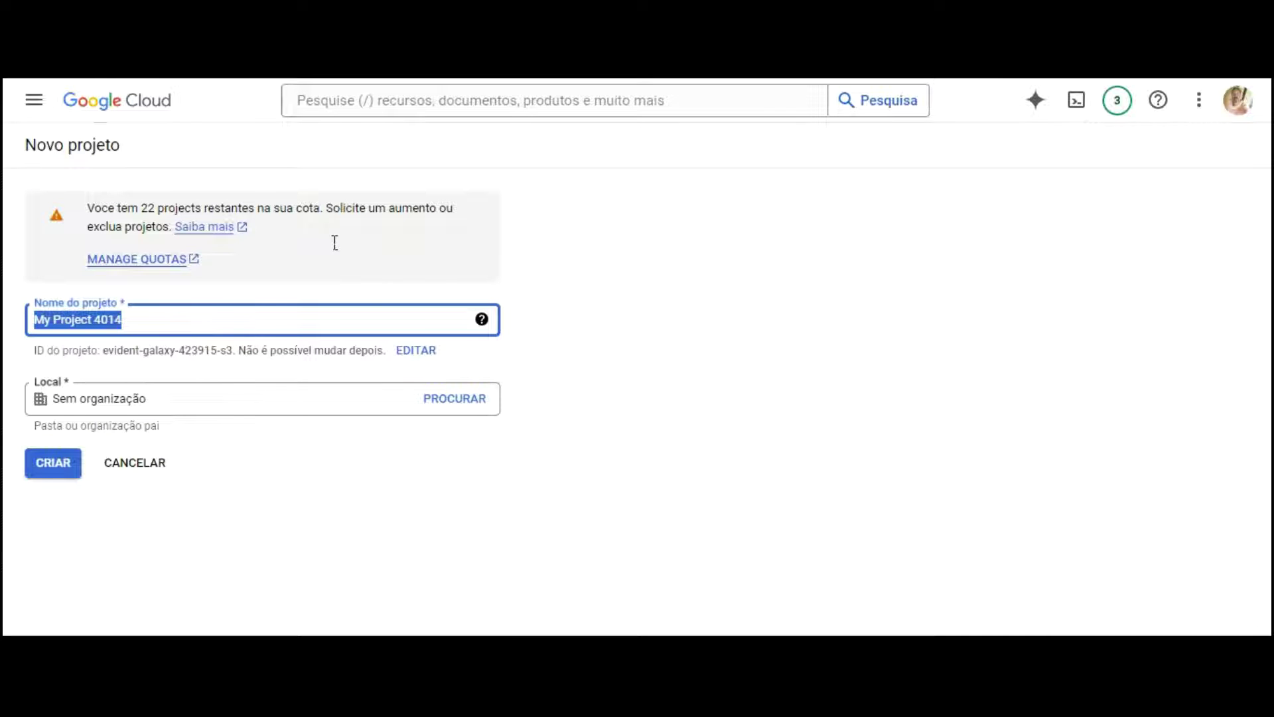
type("Teste")
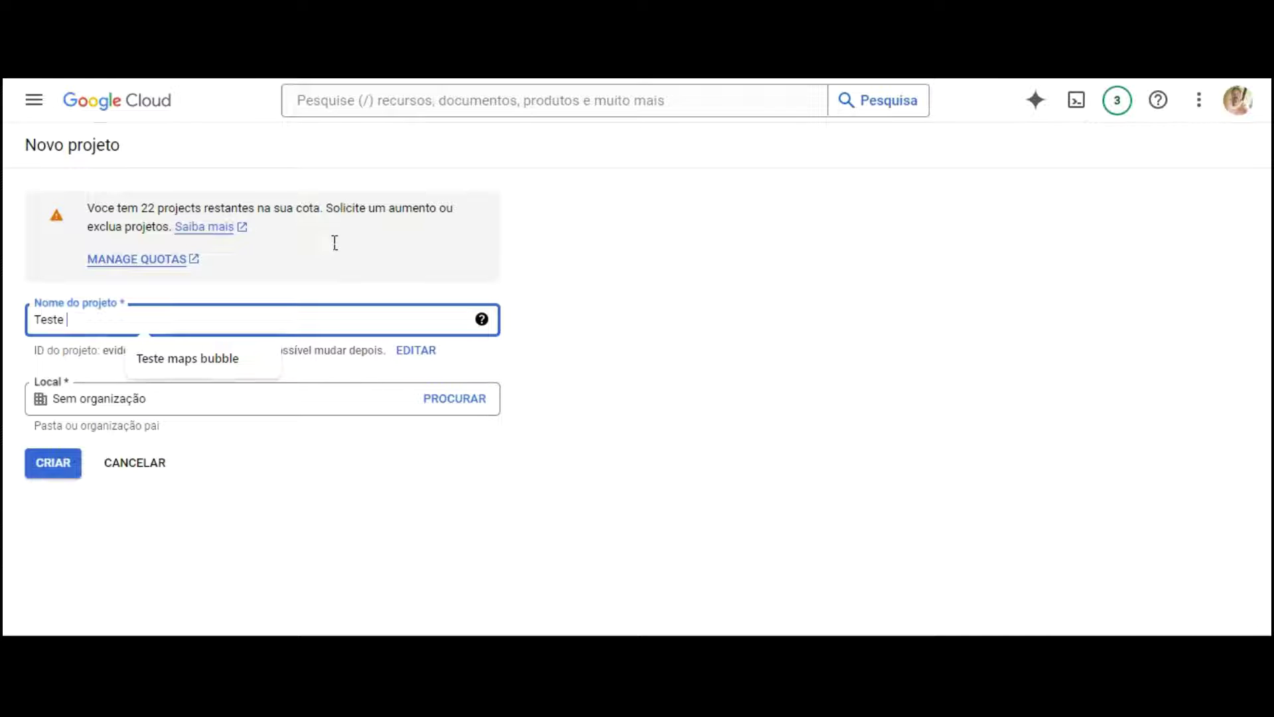
type(" Google maps")
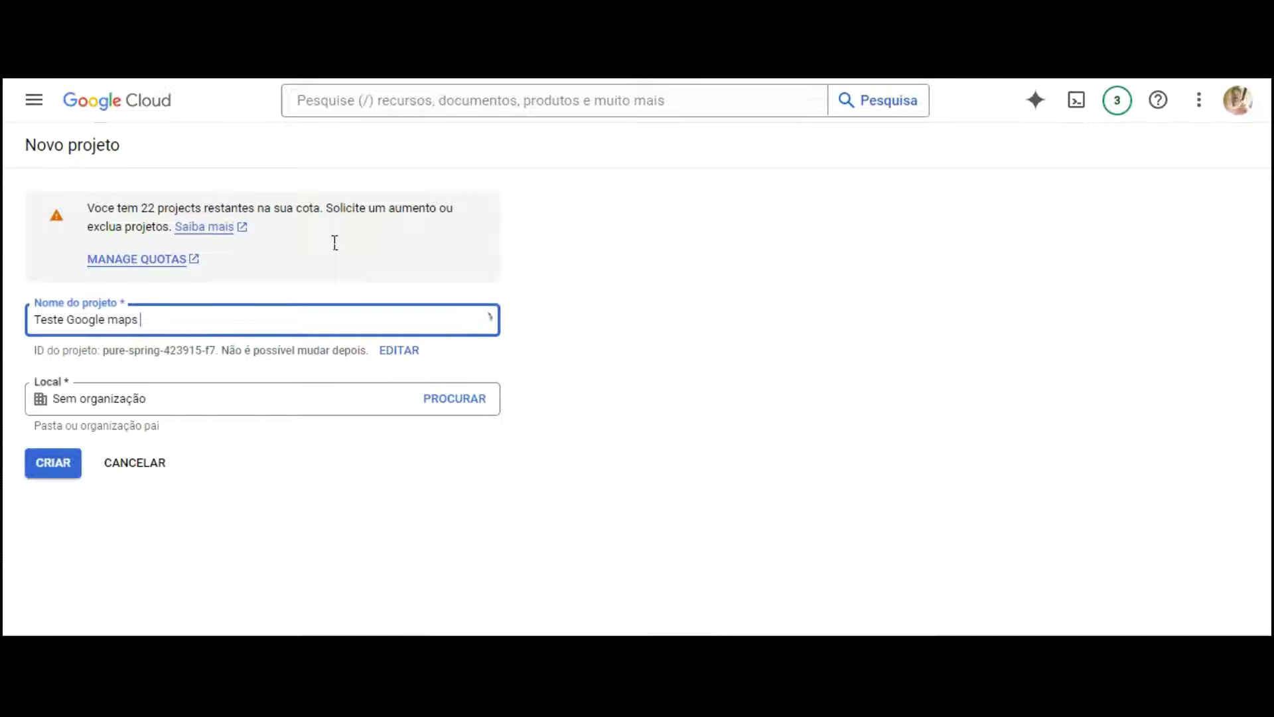
type(" Rastreamento")
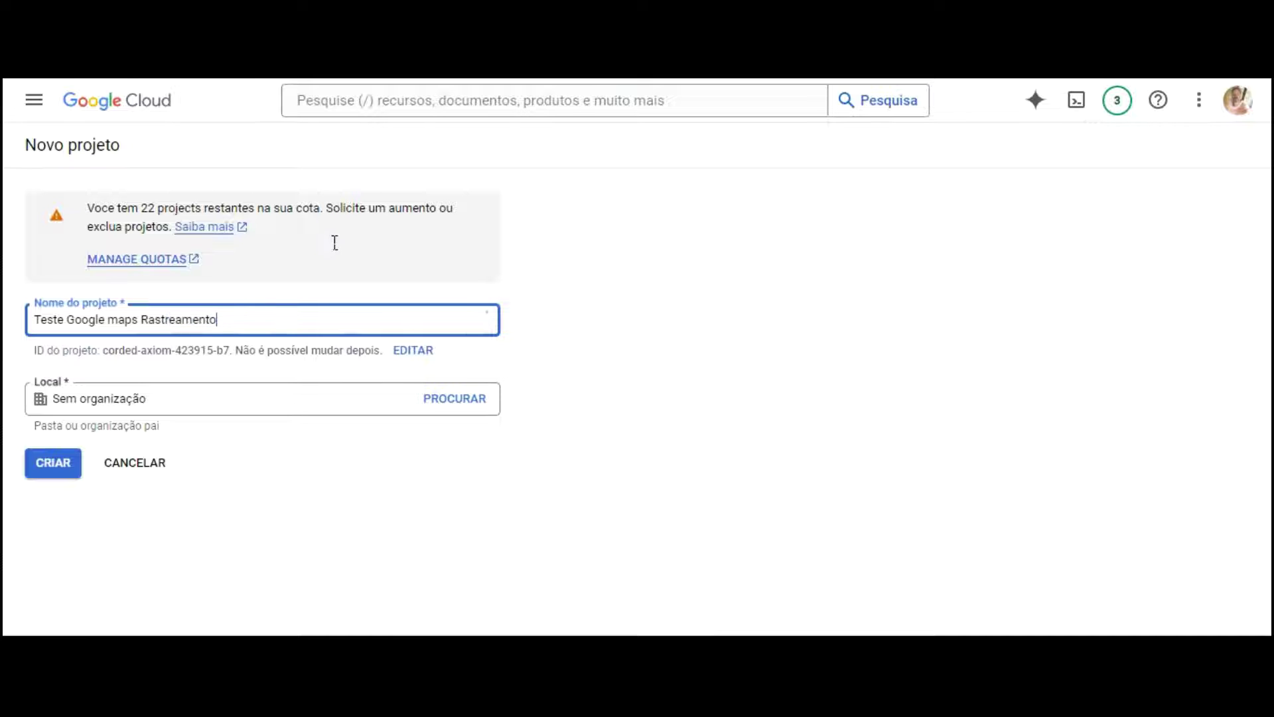
left_click(47, 354)
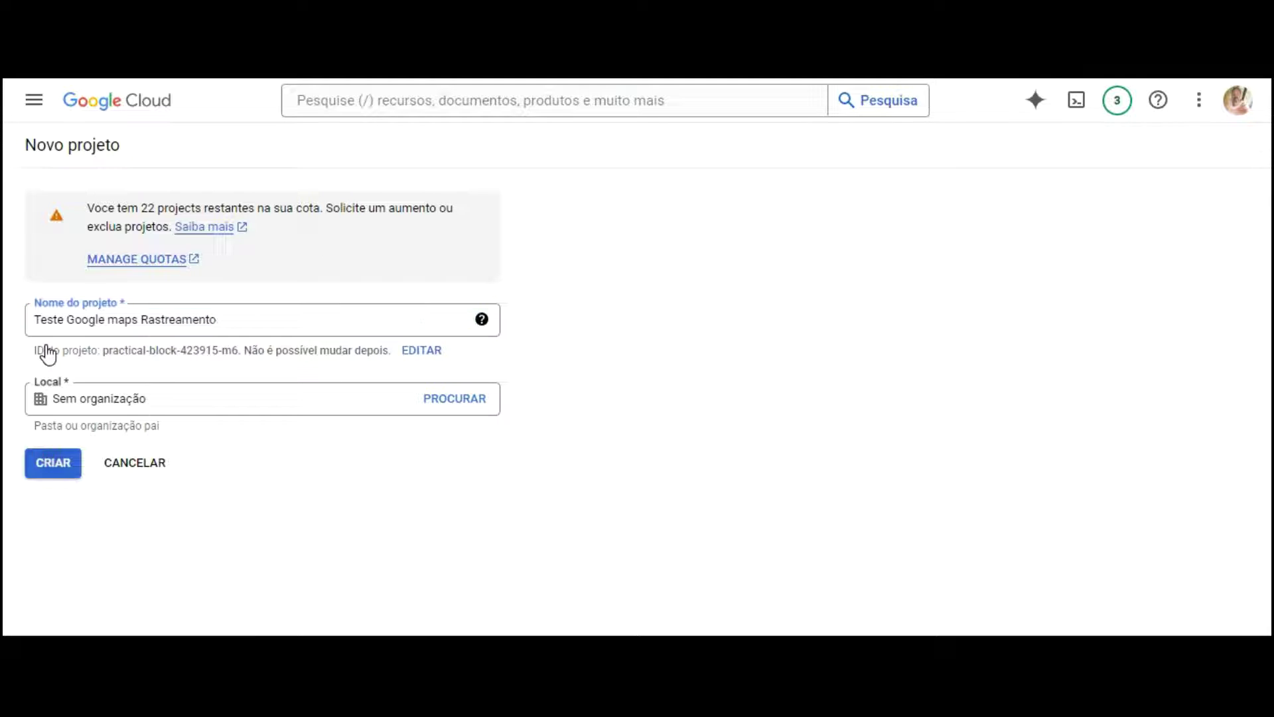
left_click(53, 463)
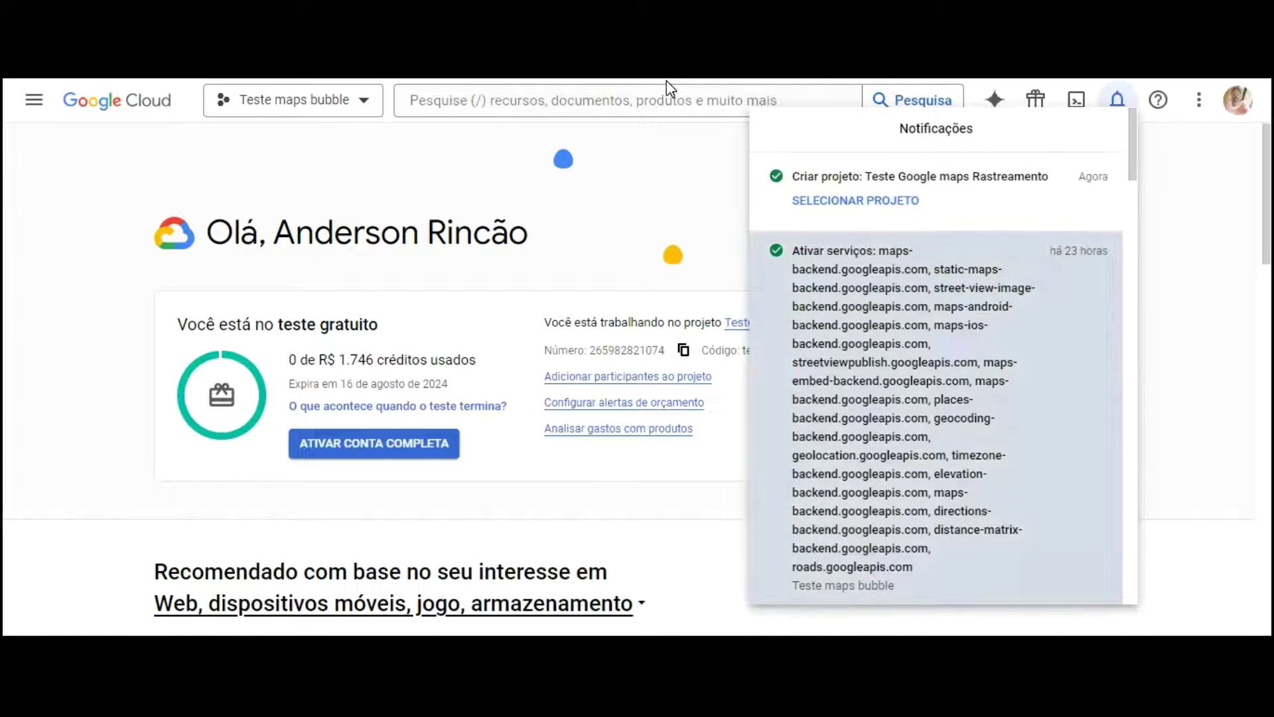
Step: Make Teste Google maps Rastreamento the active project and dismiss the confirmation message
left_click(668, 86)
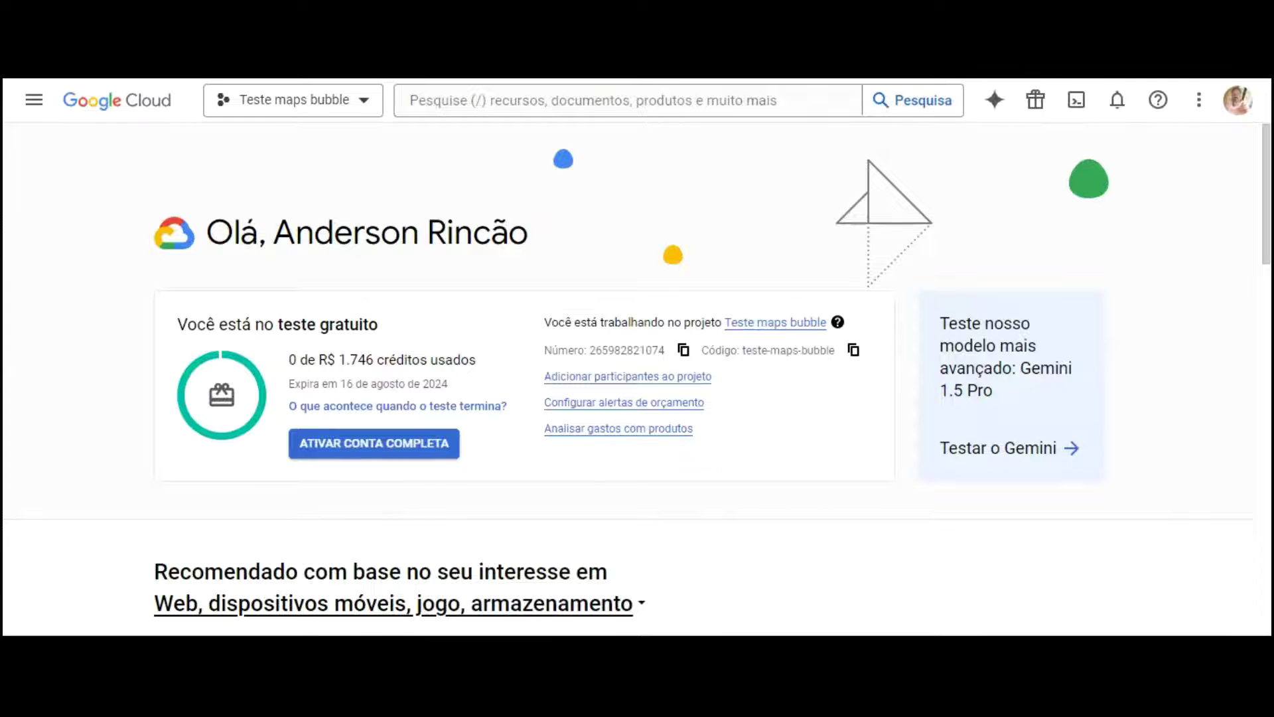
left_click(292, 99)
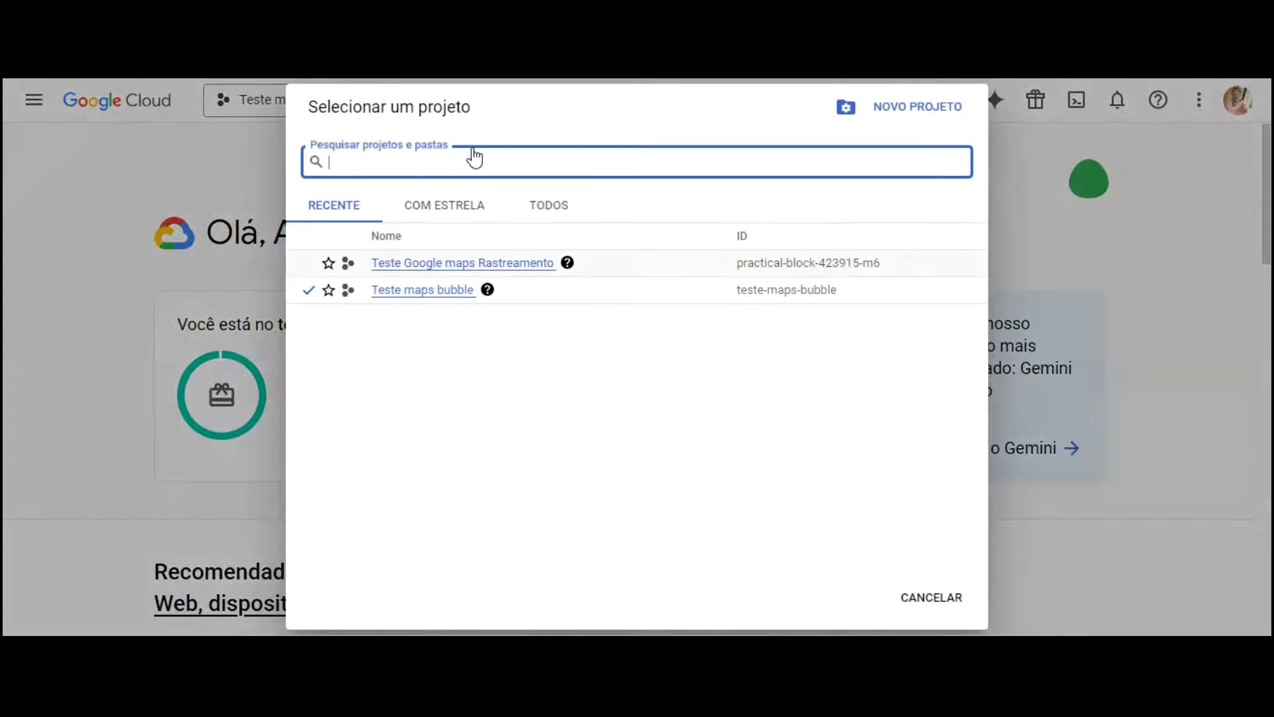
key("Return")
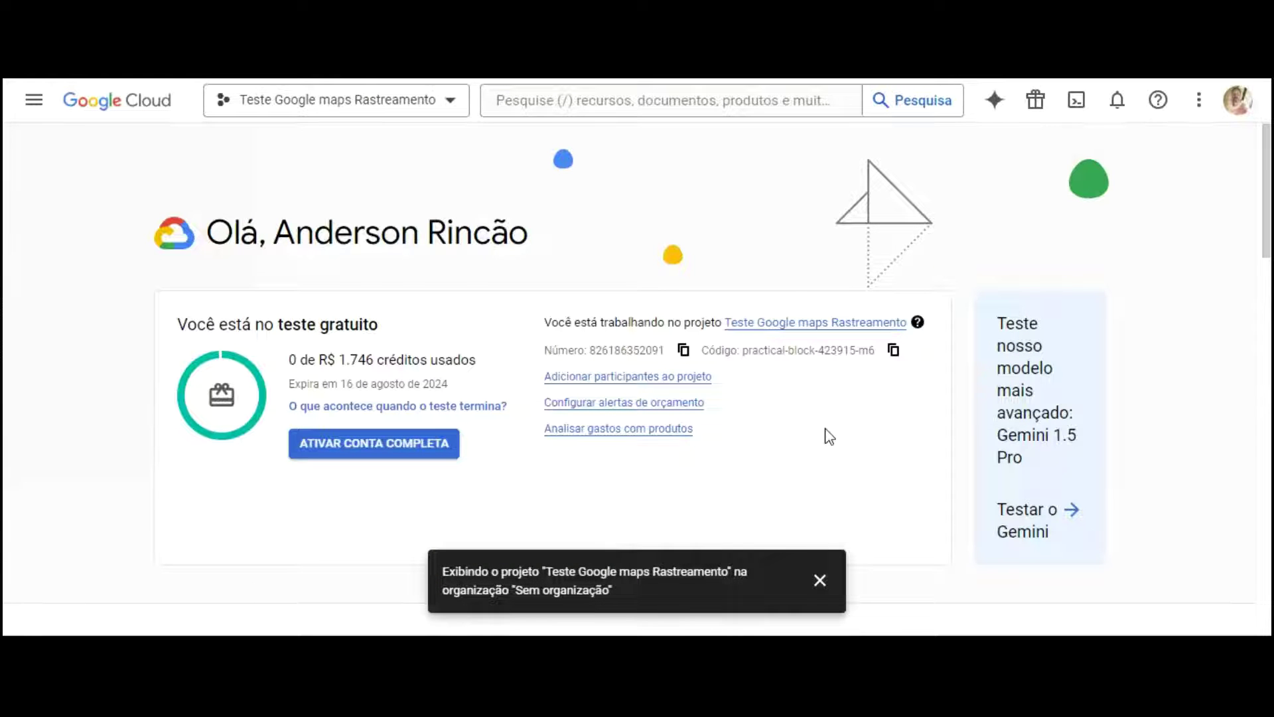
left_click(819, 580)
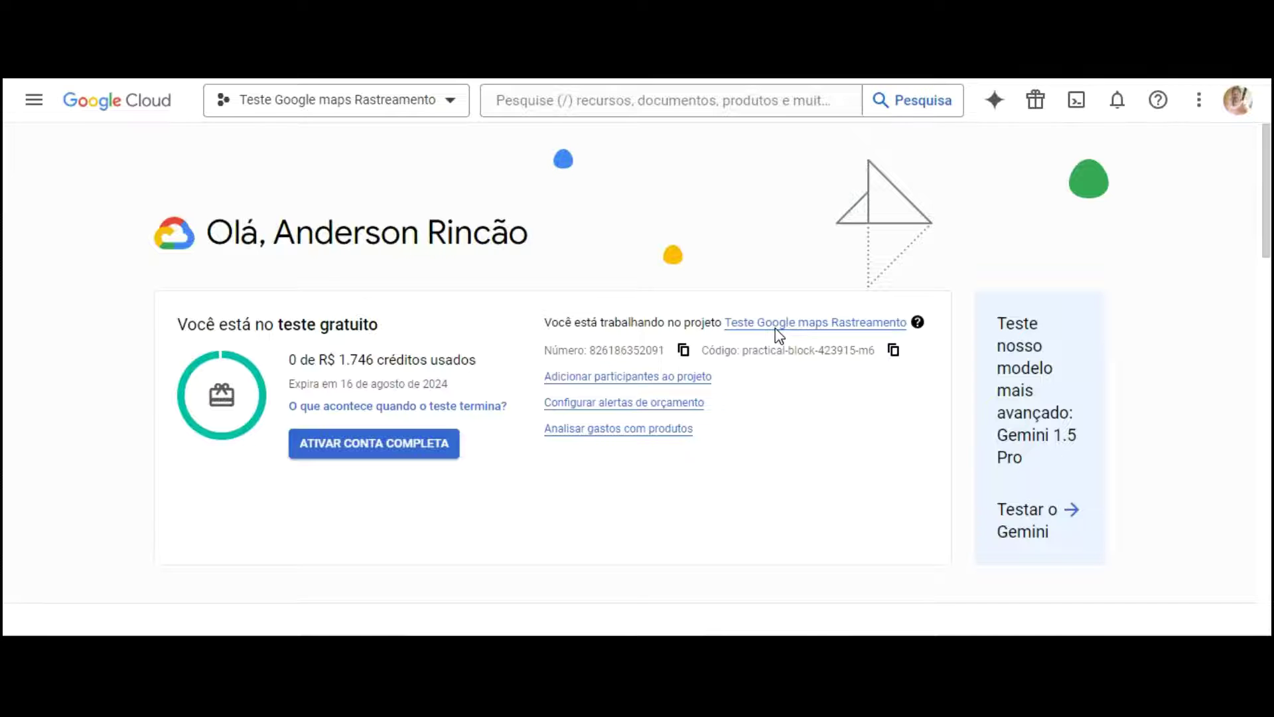
left_click(34, 101)
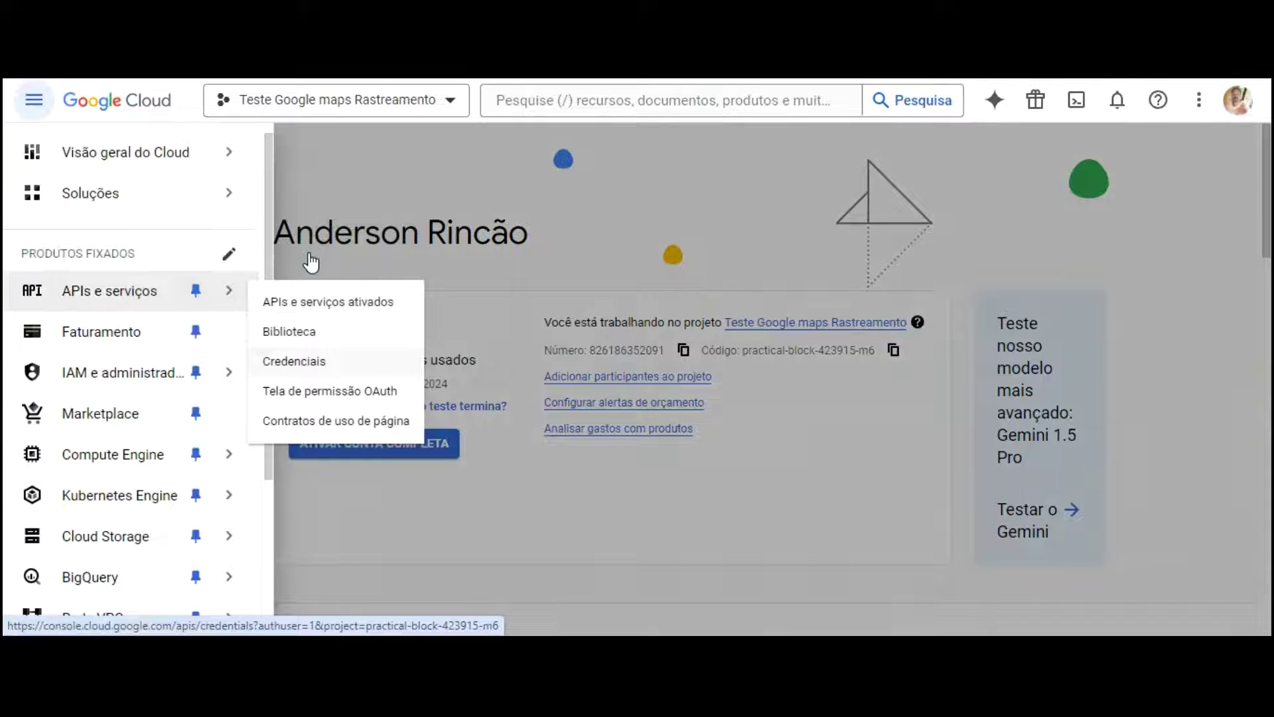
Step: Go to the Credenciais page under APIs e serviços
left_click(308, 362)
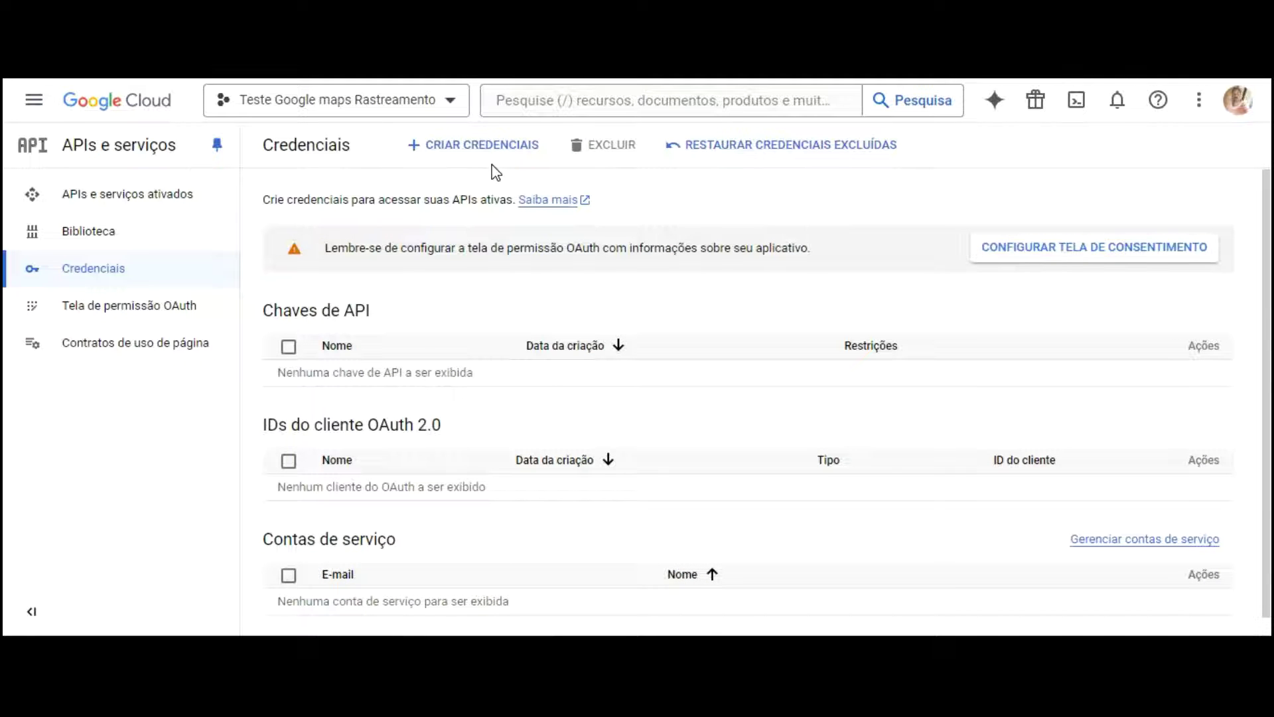
Step: Create a new API key and bring up its edit page with the name field selected
left_click(483, 143)
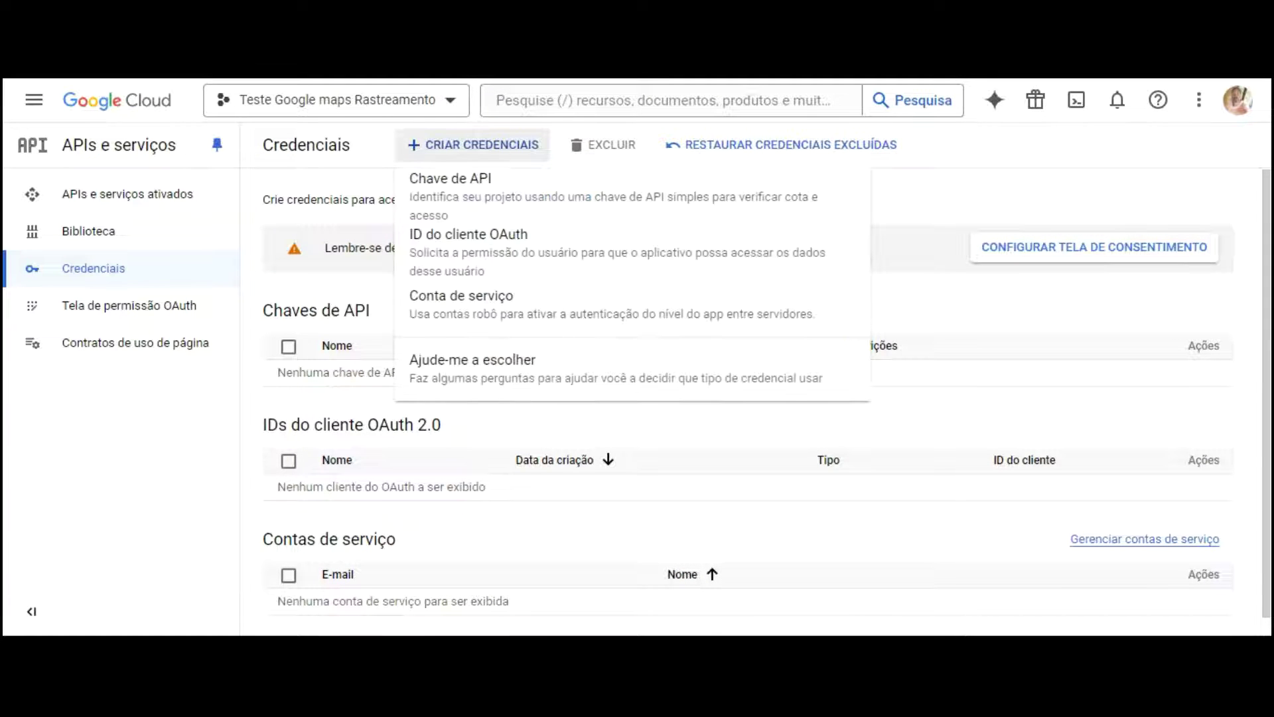
left_click(470, 178)
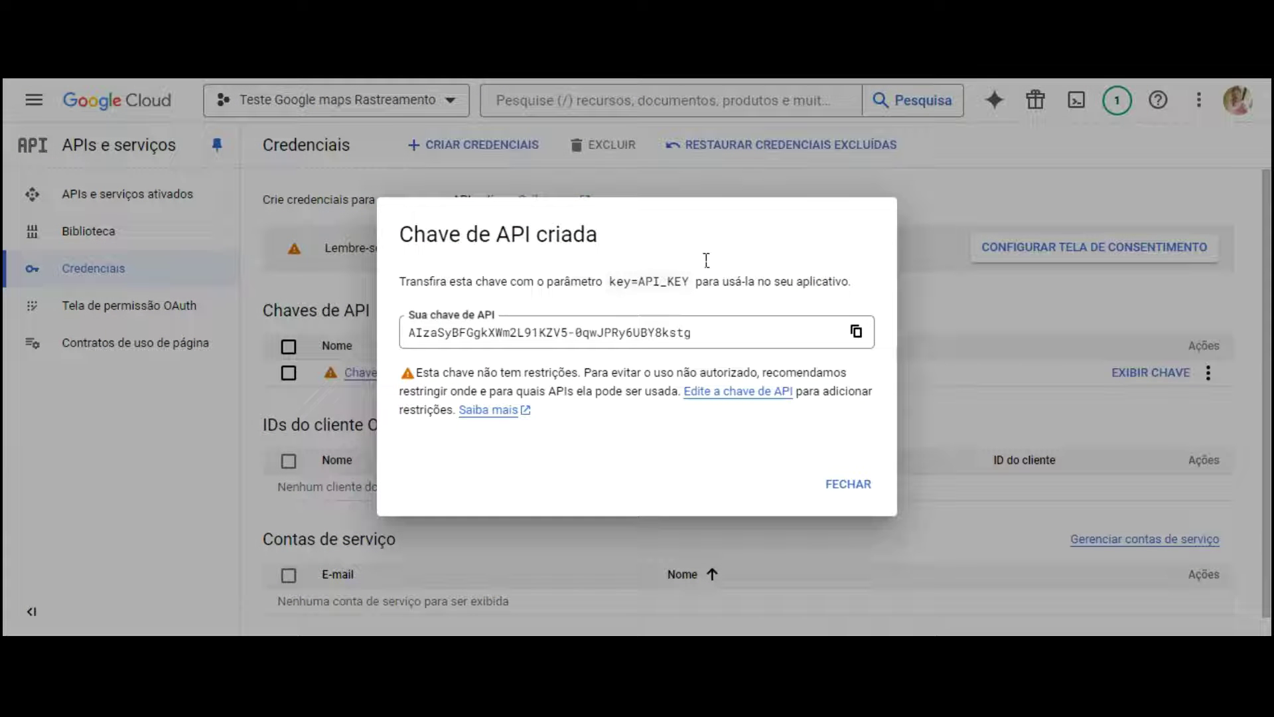
left_click(738, 291)
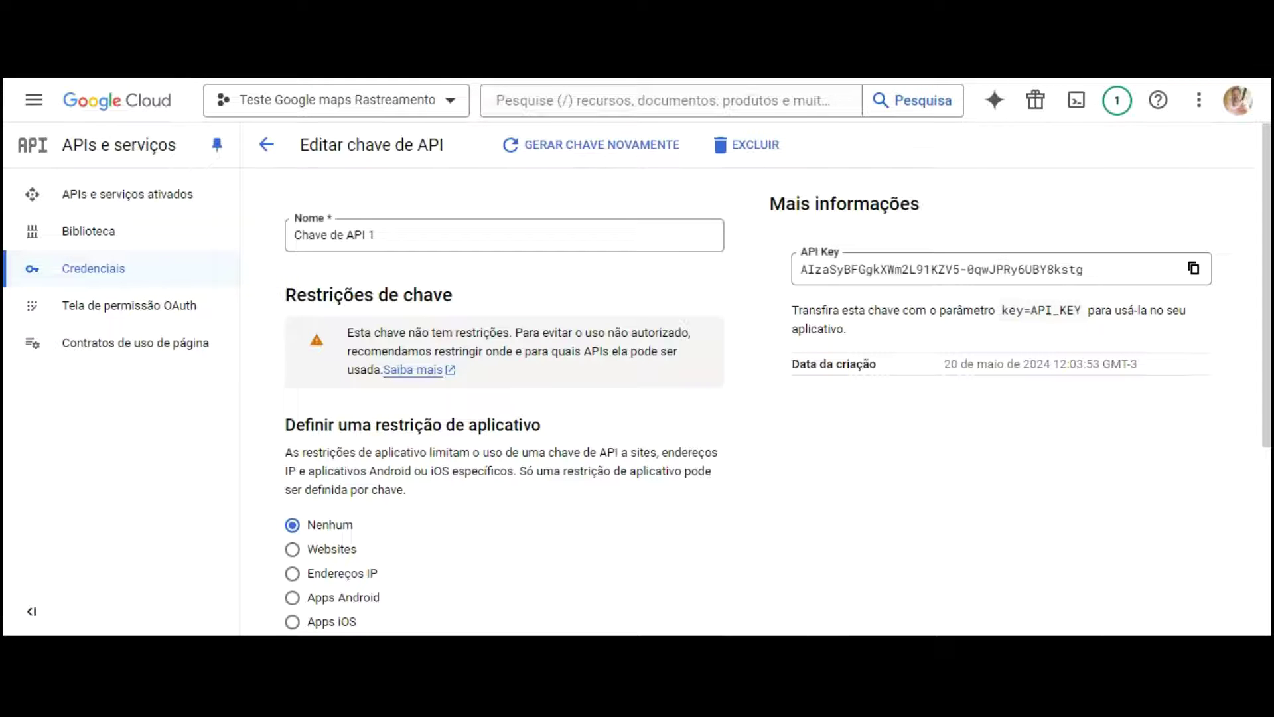
left_click(443, 233)
Step: Rename the API key to 'Client', restrict it to Websites, and begin adding an allowed site
key("BackSpace")
key("BackSpace")
key("BackSpace")
key("BackSpace")
key("BackSpace")
key("BackSpace")
key("BackSpace")
key("BackSpace")
key("BackSpace")
key("BackSpace")
key("BackSpace")
key("BackSpace")
key("BackSpace")
key("BackSpace")
type("C")
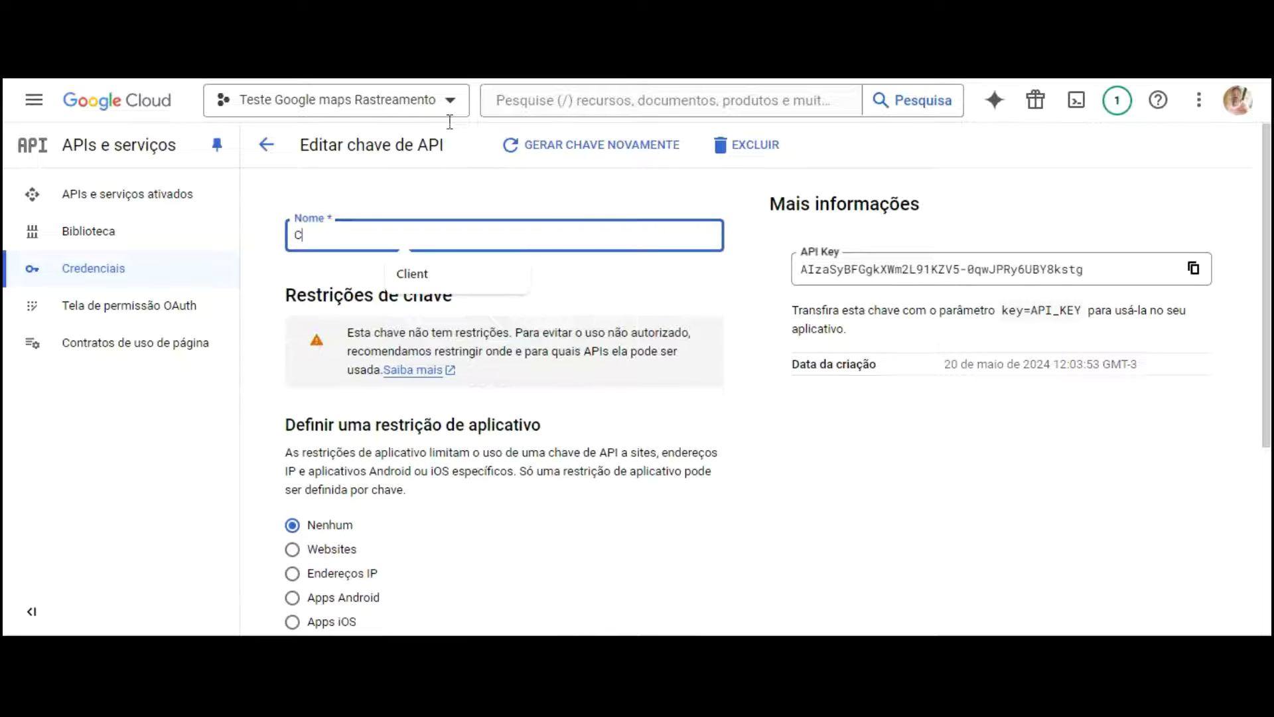
type("lient")
left_click(448, 273)
scroll(484, 239, "down", 3)
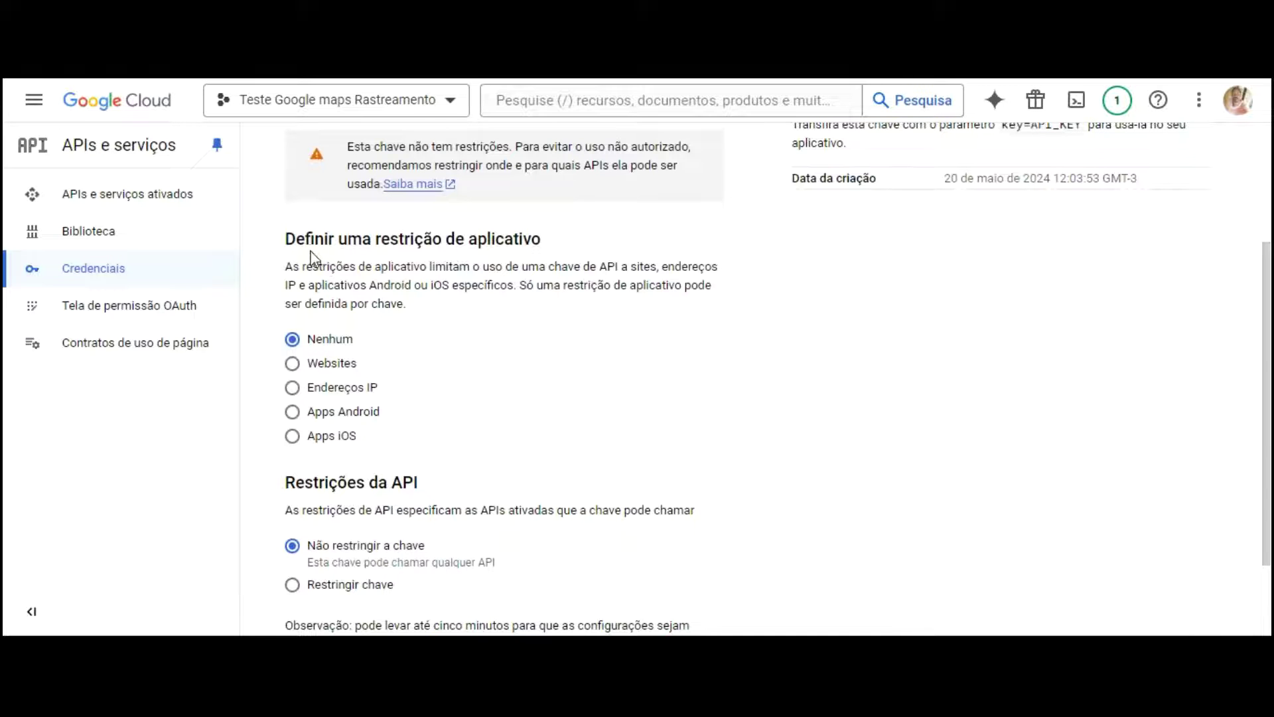
left_click(292, 363)
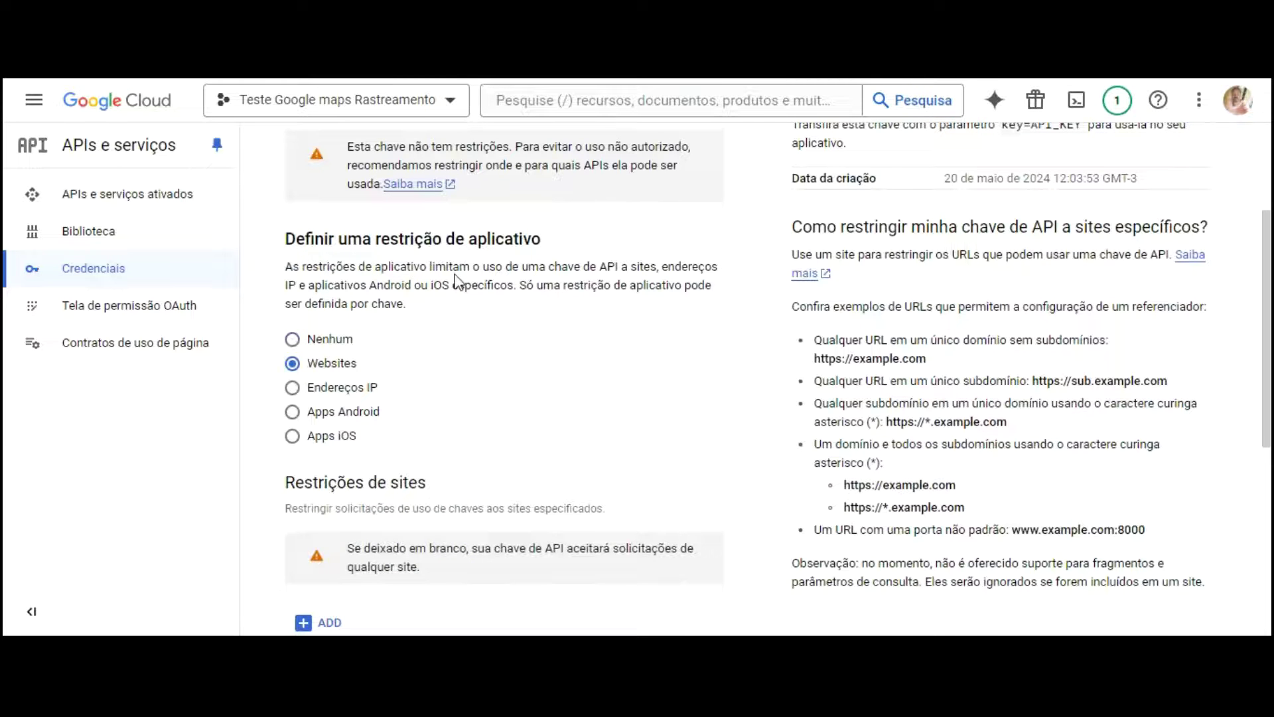
scroll(456, 282, "down", 3)
left_click(306, 438)
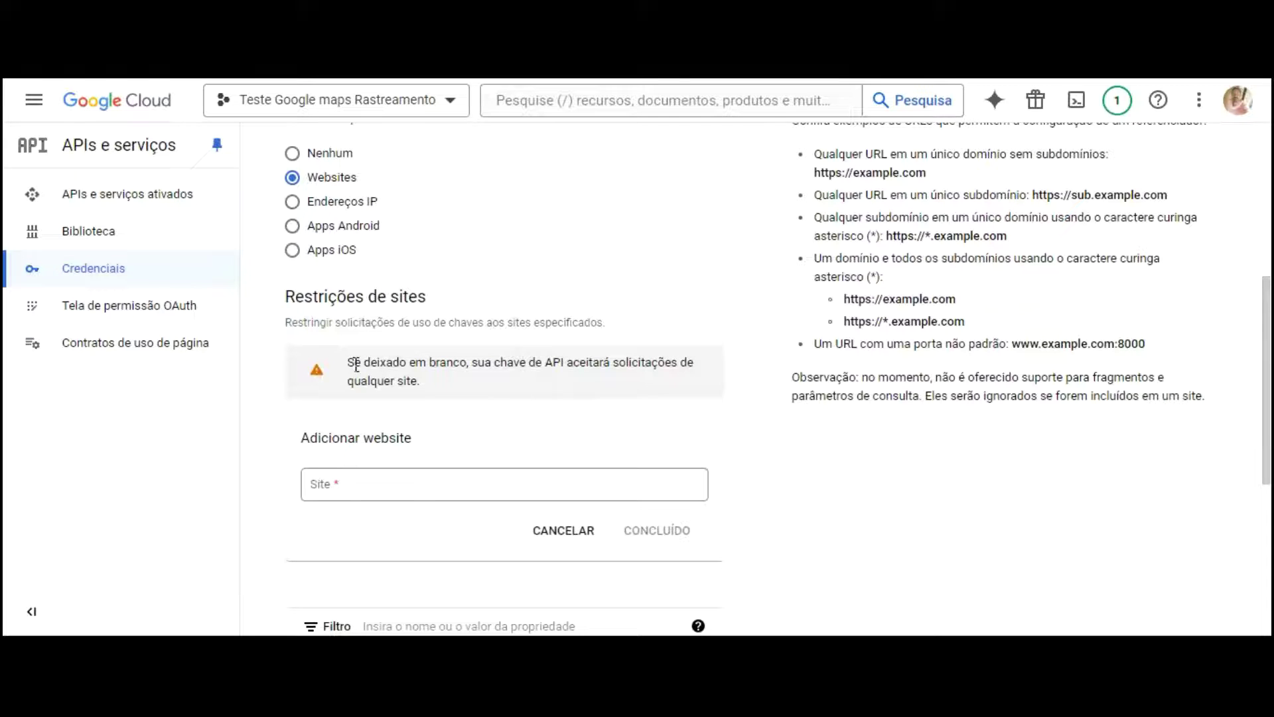
left_click(354, 479)
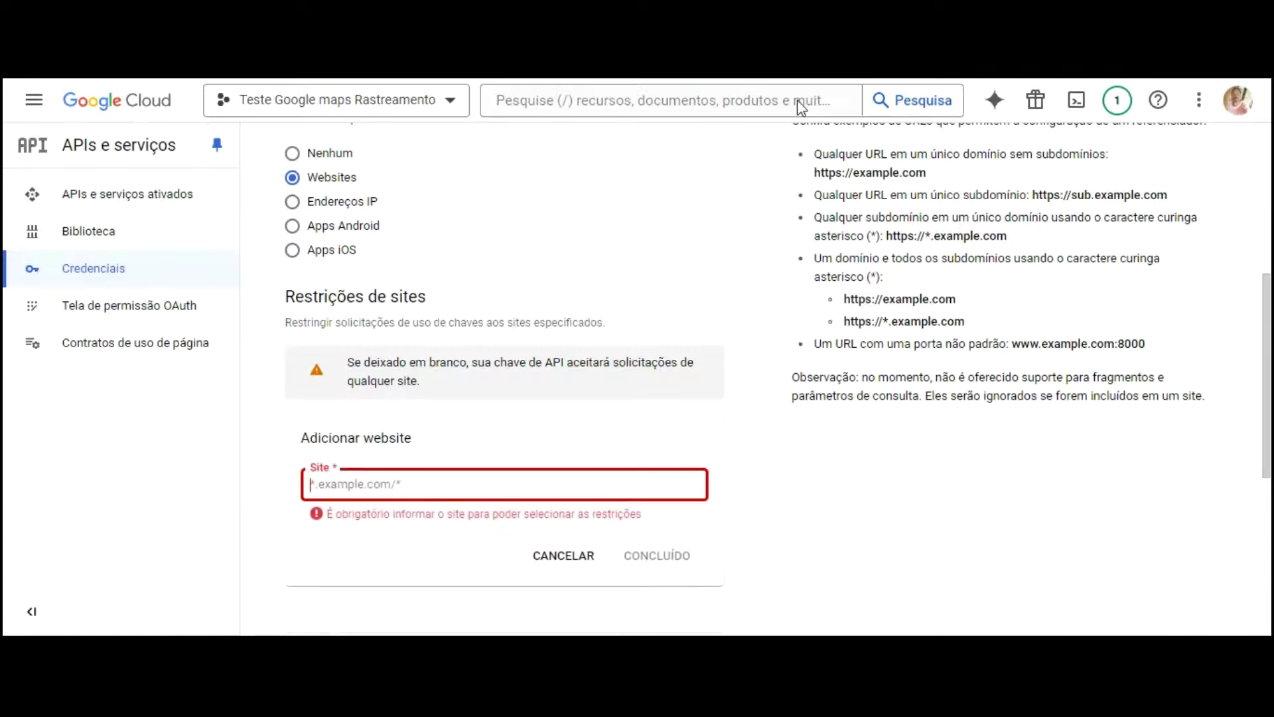
type("https://rotas-entrega-aula.bubbleapps.io/version-test")
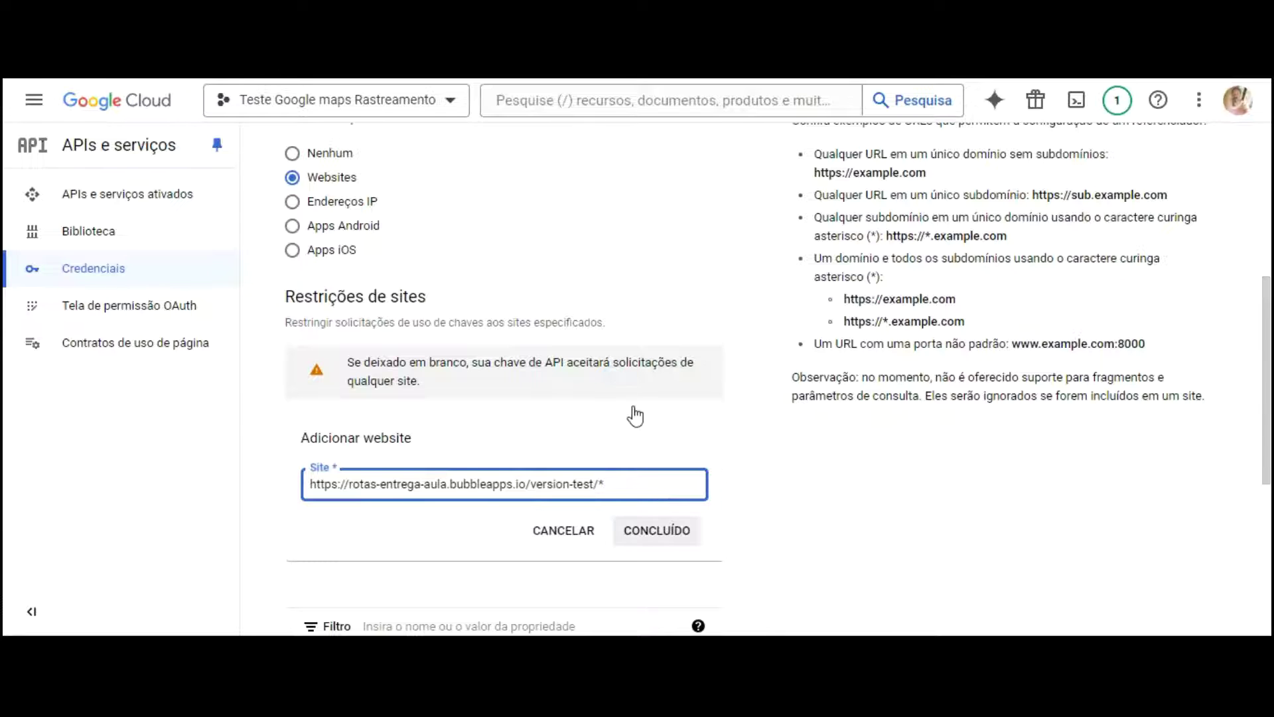
left_click(649, 529)
scroll(623, 338, "down", 4)
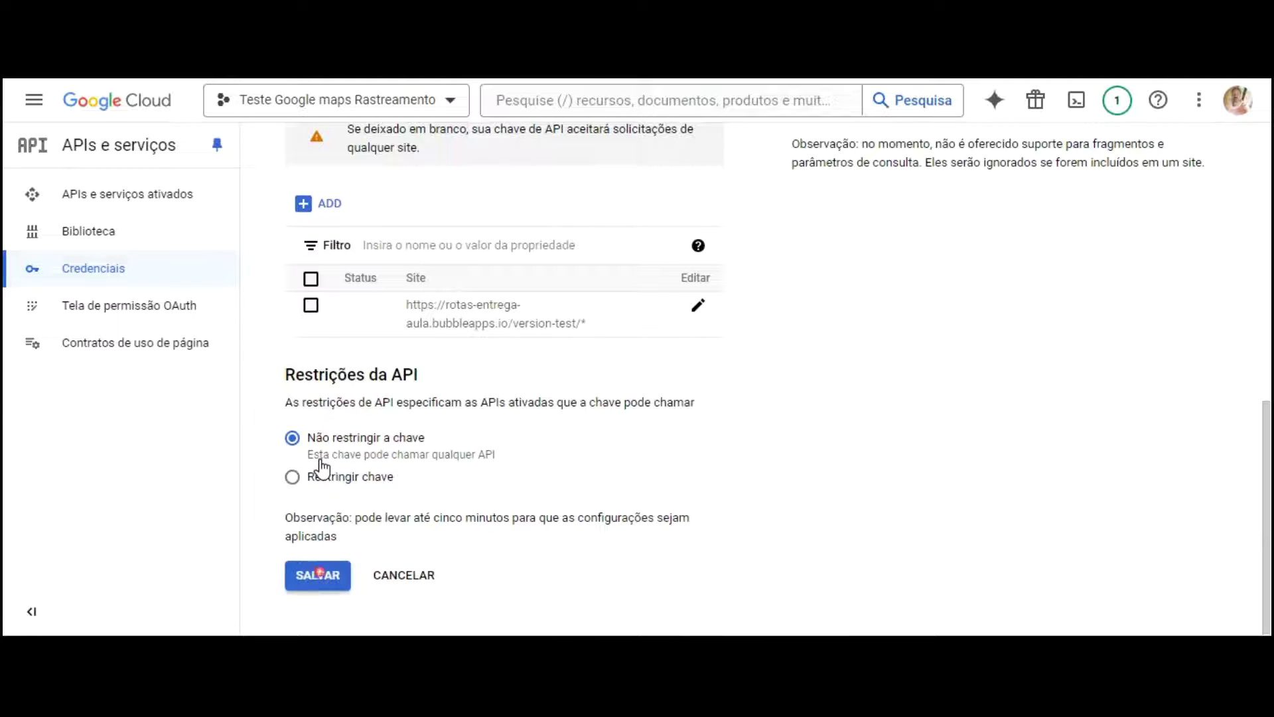
left_click(318, 574)
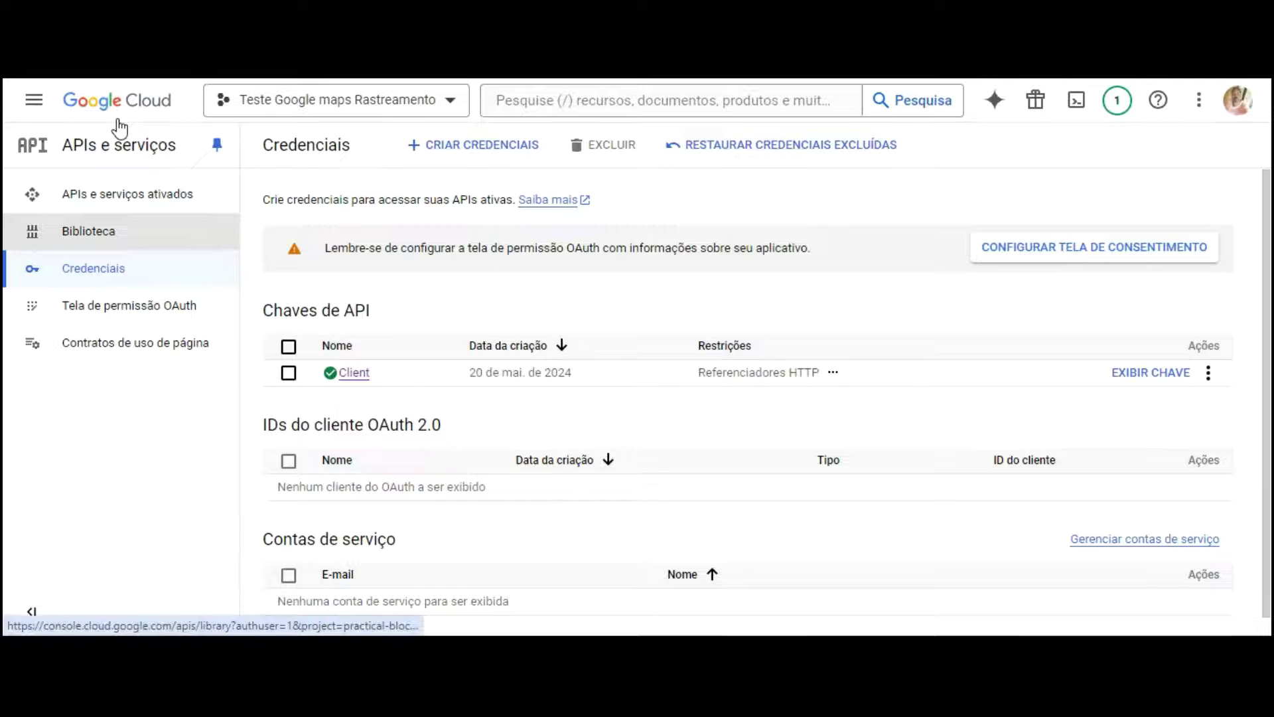
Step: Enable the Maps JavaScript API from the API library
key("Return")
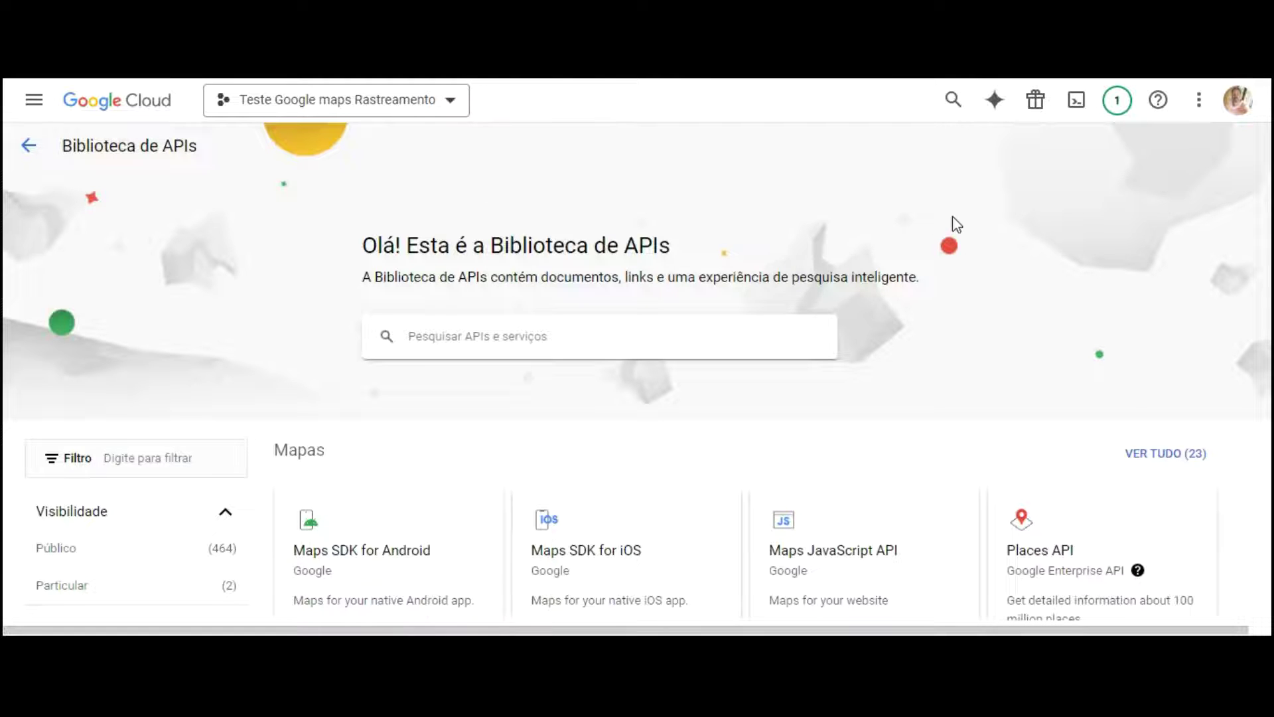
scroll(982, 235, "down", 4)
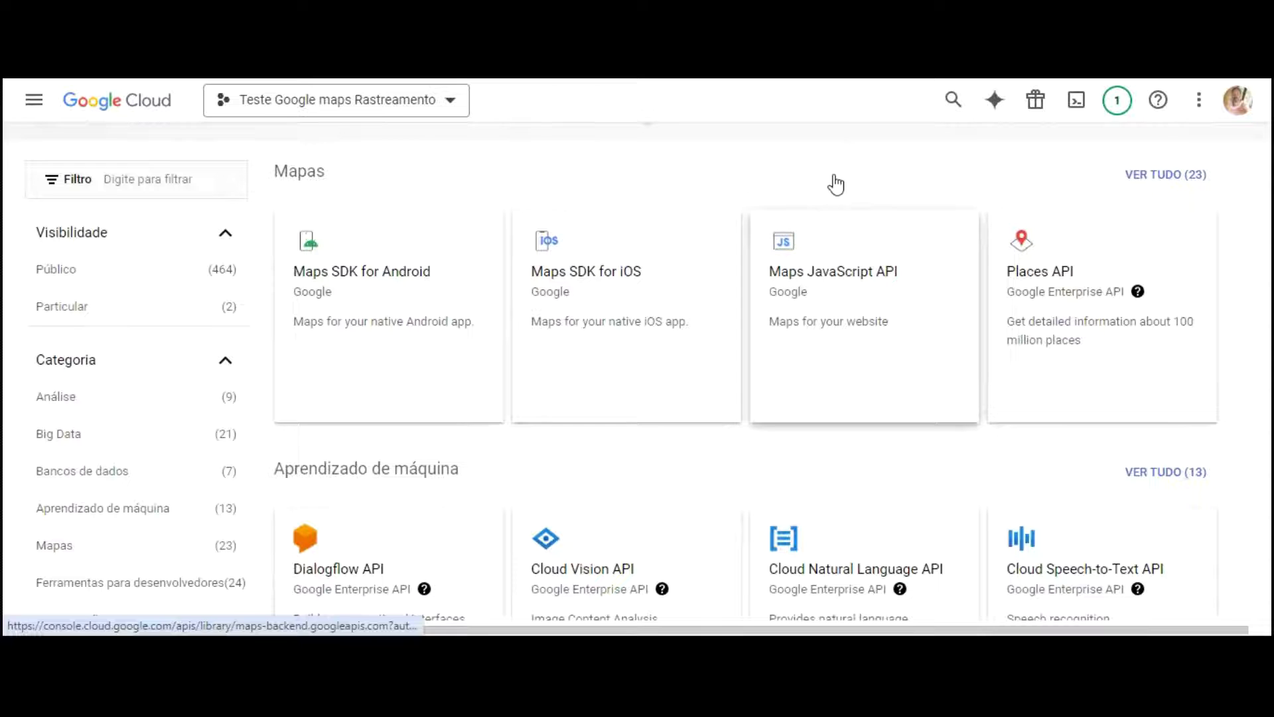
left_click(829, 284)
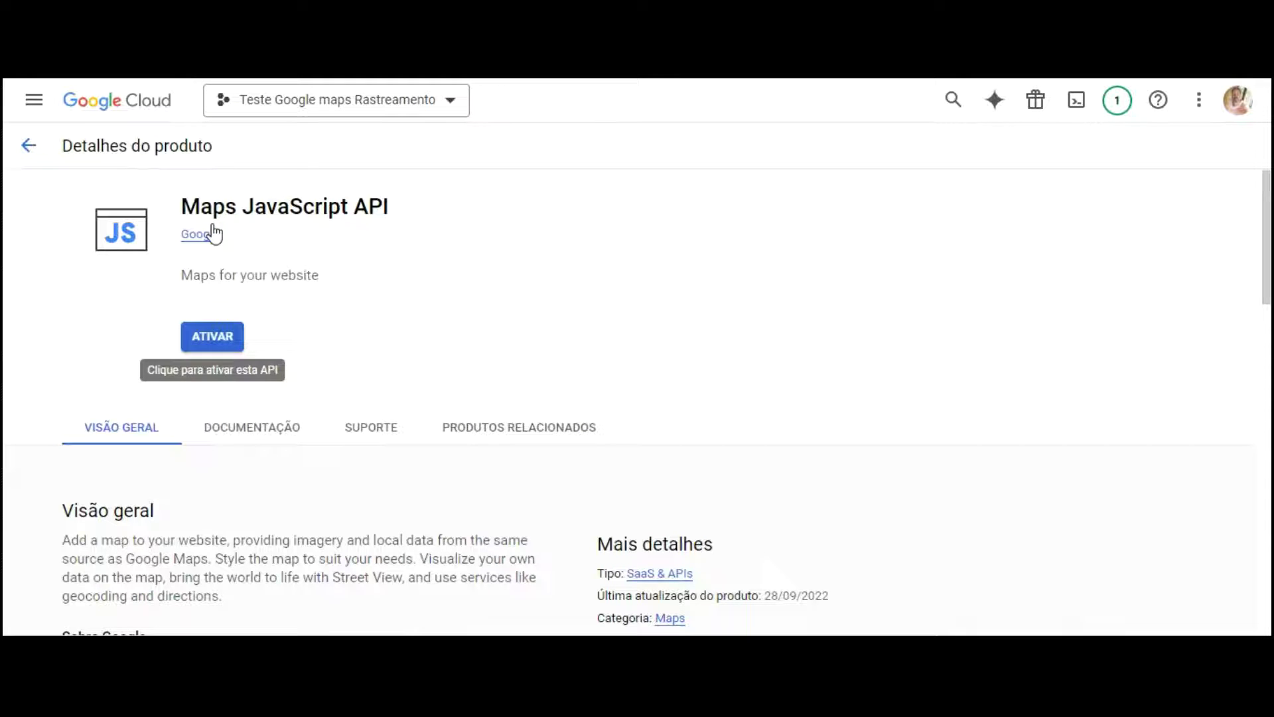
left_click(212, 336)
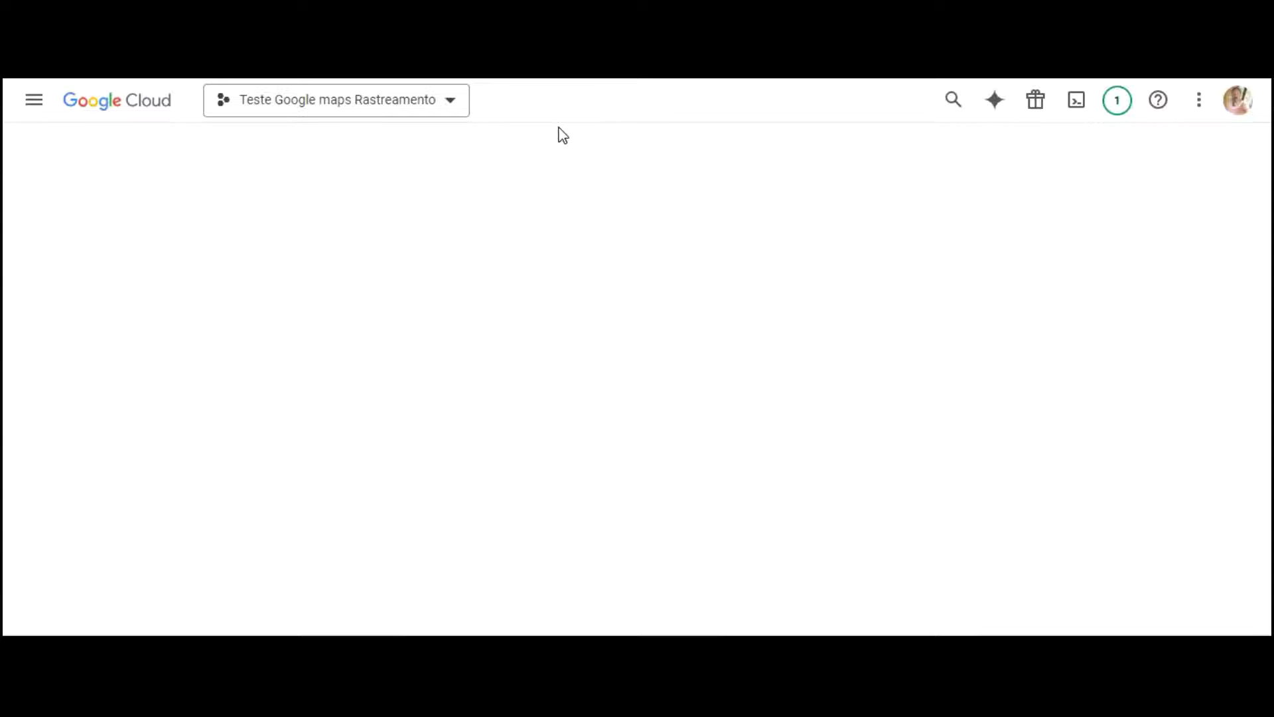
left_click(1150, 100)
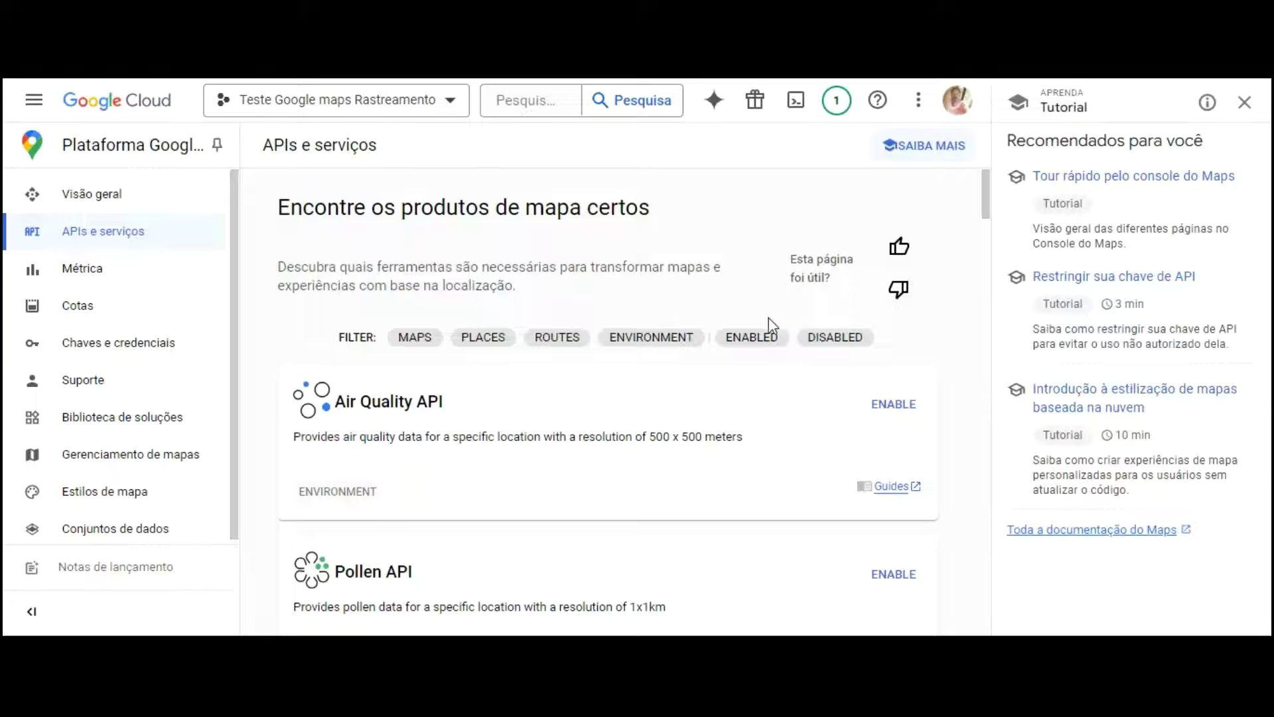
Step: Return to the Maps Platform API library and enable the Places API
scroll(769, 332, "down", 1)
scroll(768, 332, "down", 4)
scroll(754, 335, "up", 4)
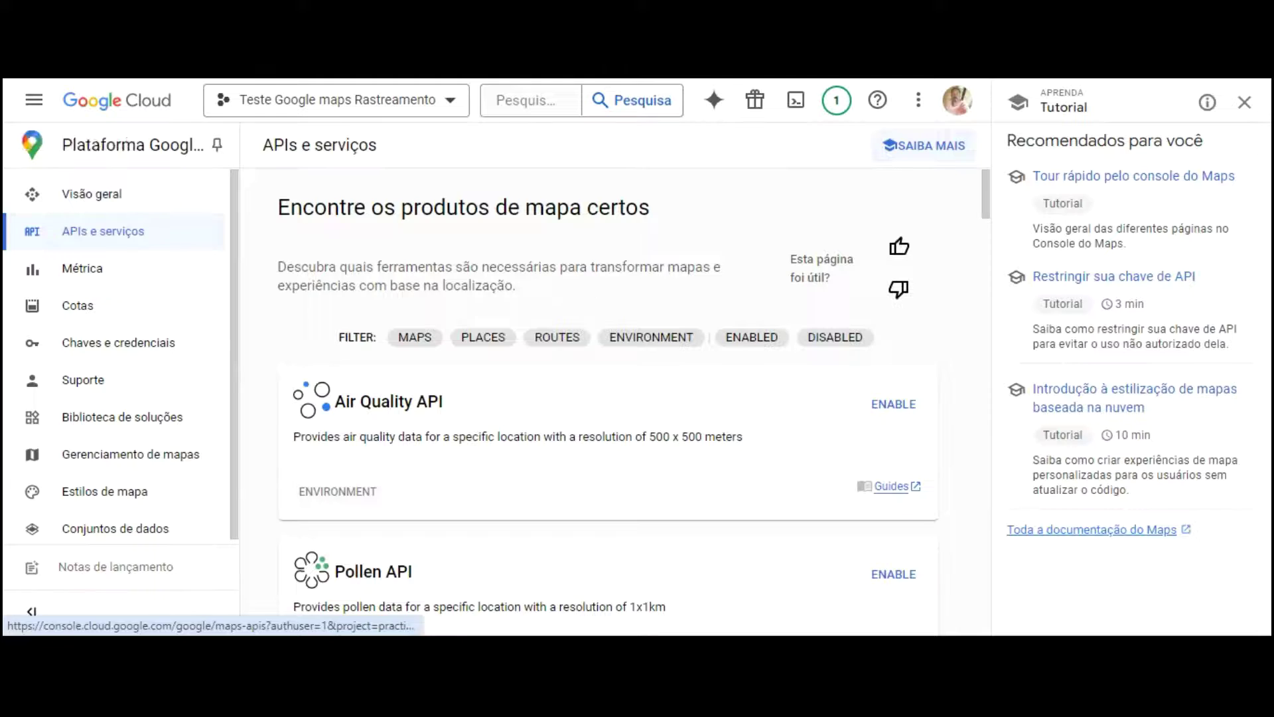
left_click(34, 100)
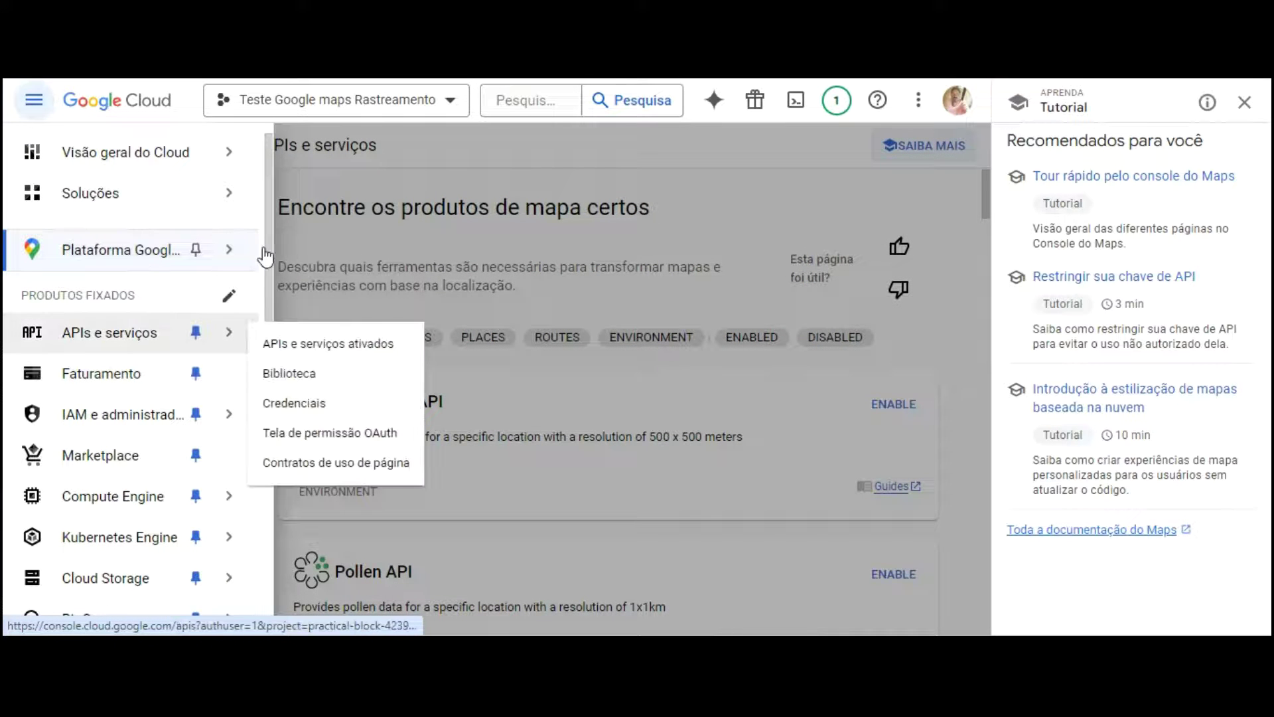
left_click(301, 371)
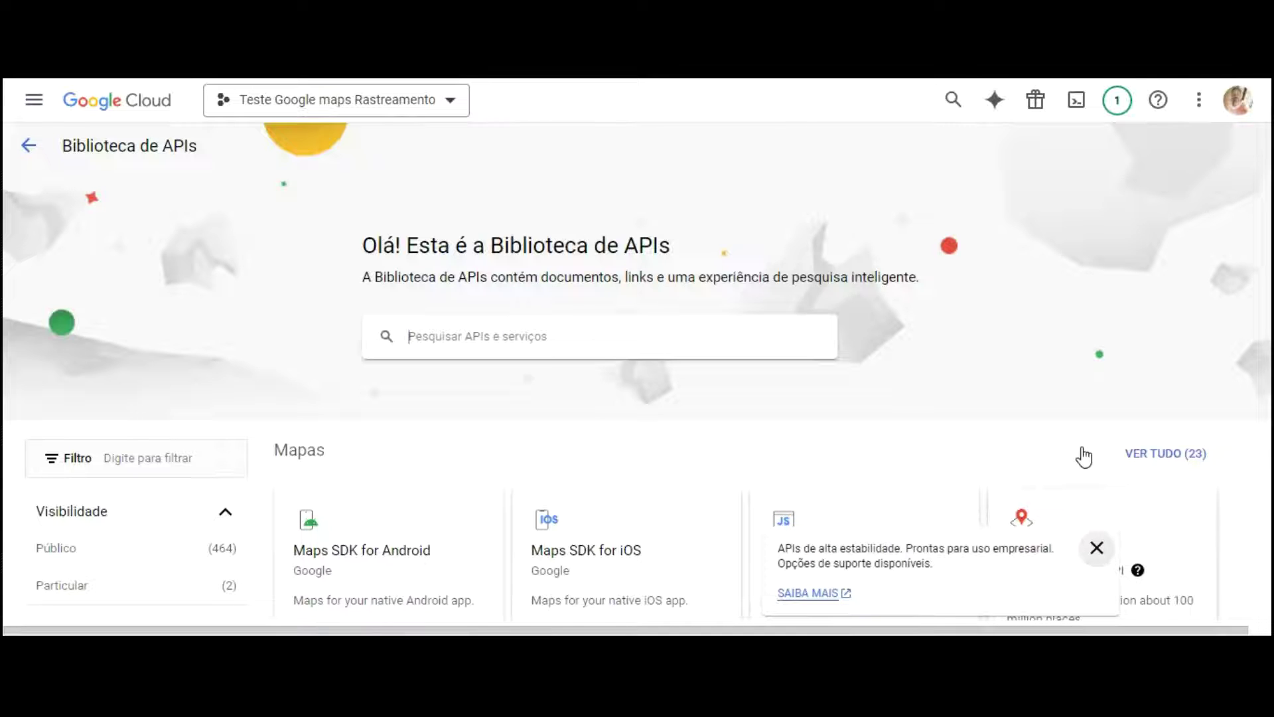
left_click(1143, 436)
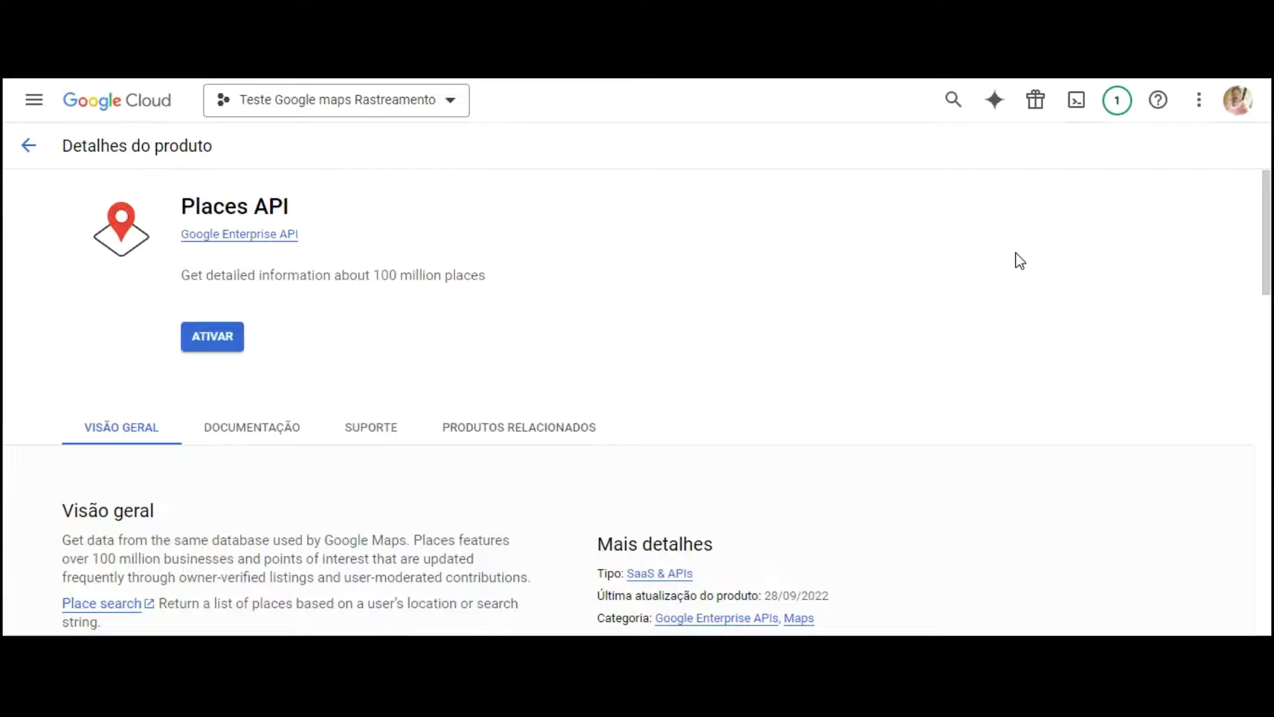
left_click(213, 336)
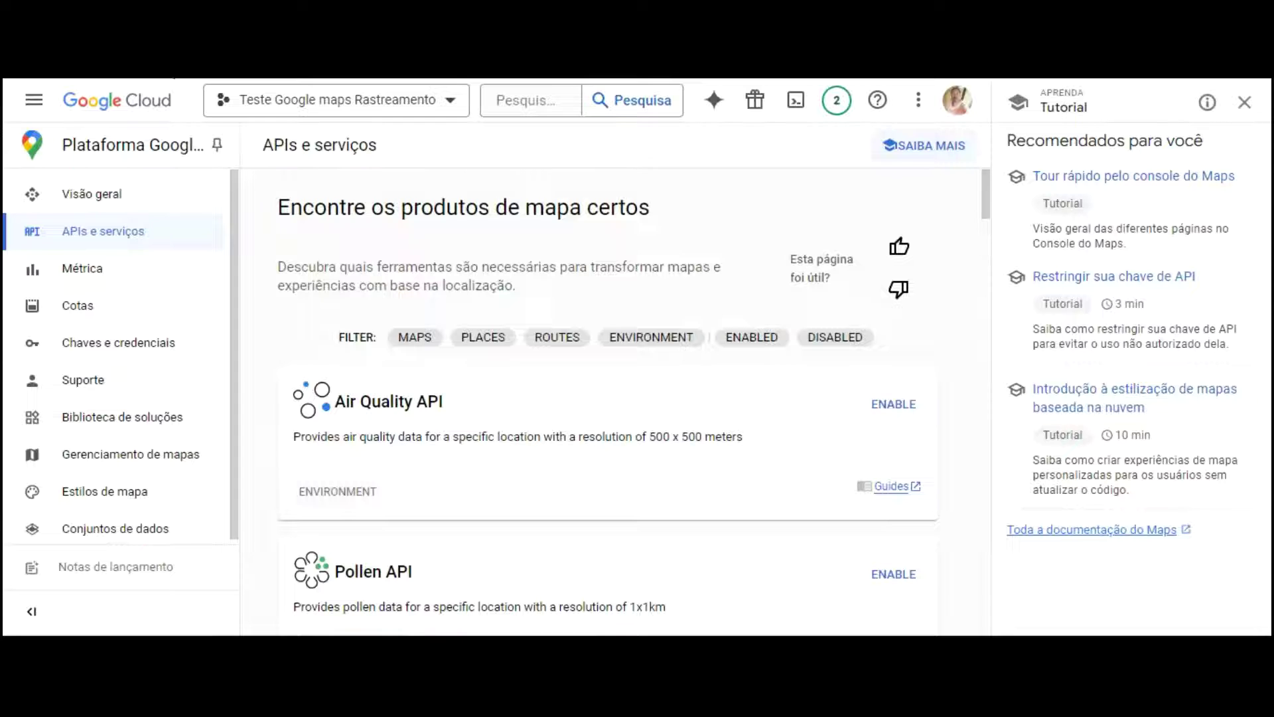
left_click(528, 98)
Step: Search 'tim' and enable the Time Zone API, then search for 'geolocation'
type("timezon")
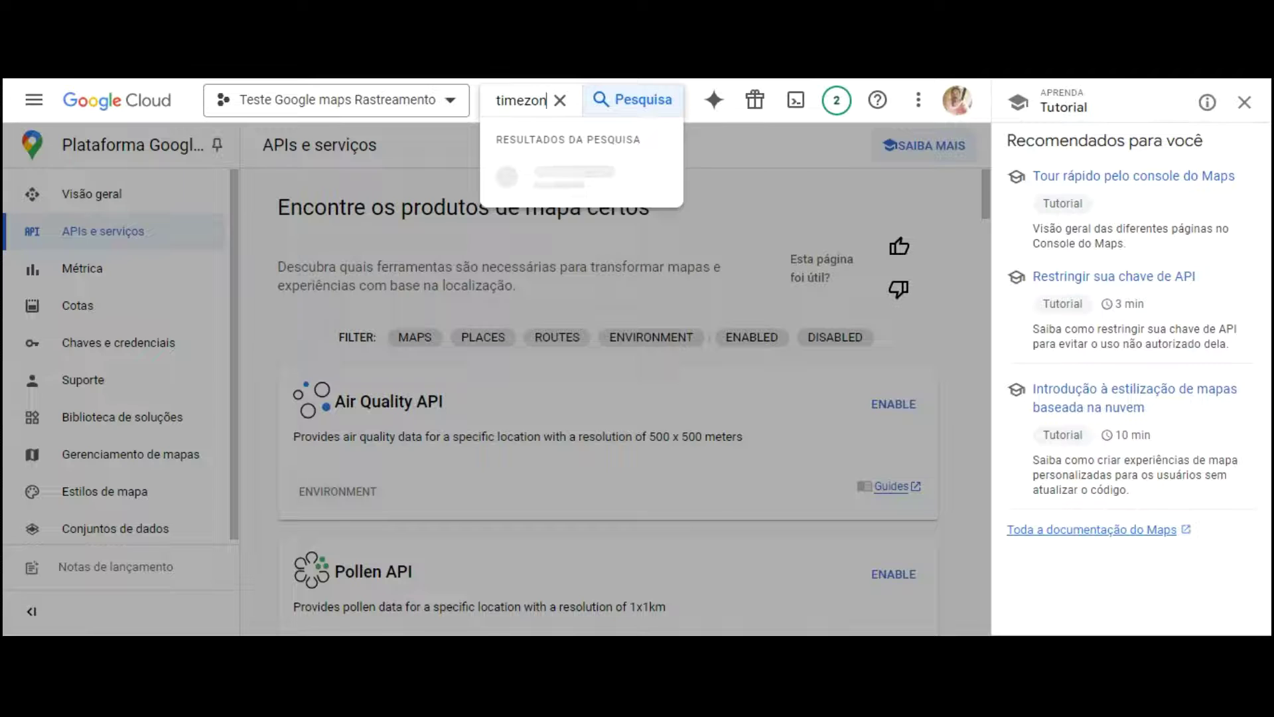
left_click(550, 190)
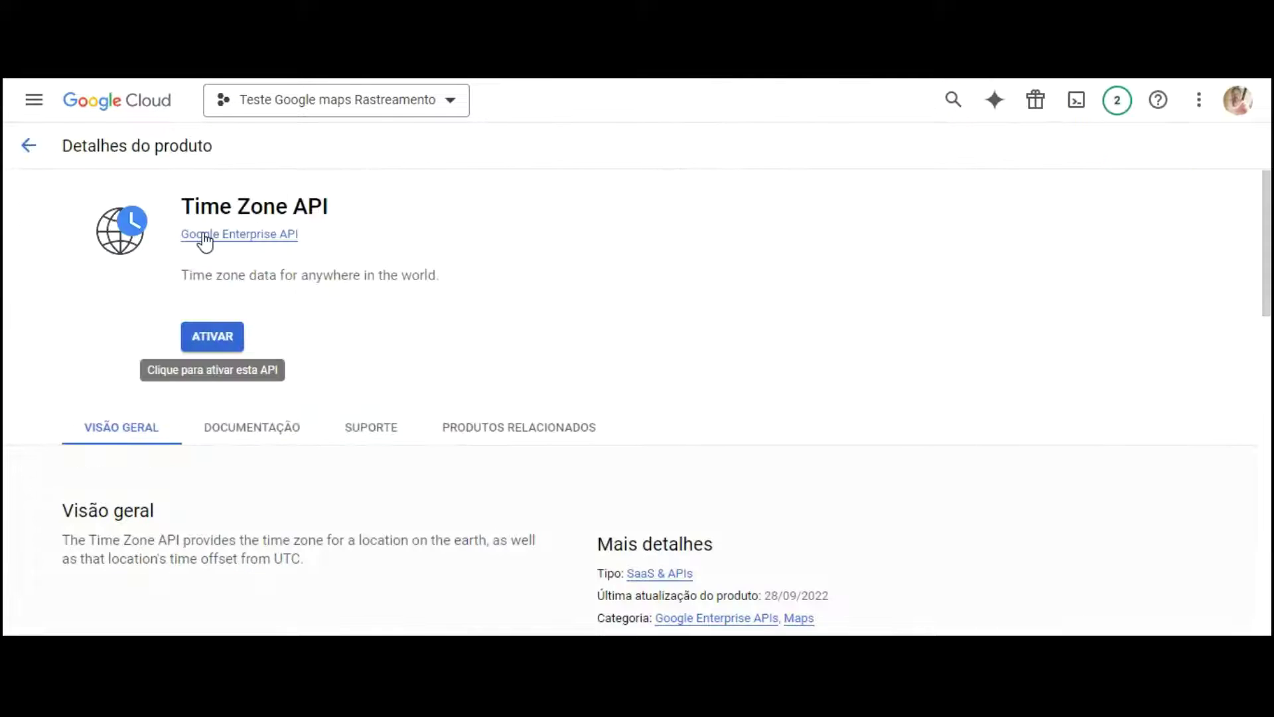
left_click(213, 337)
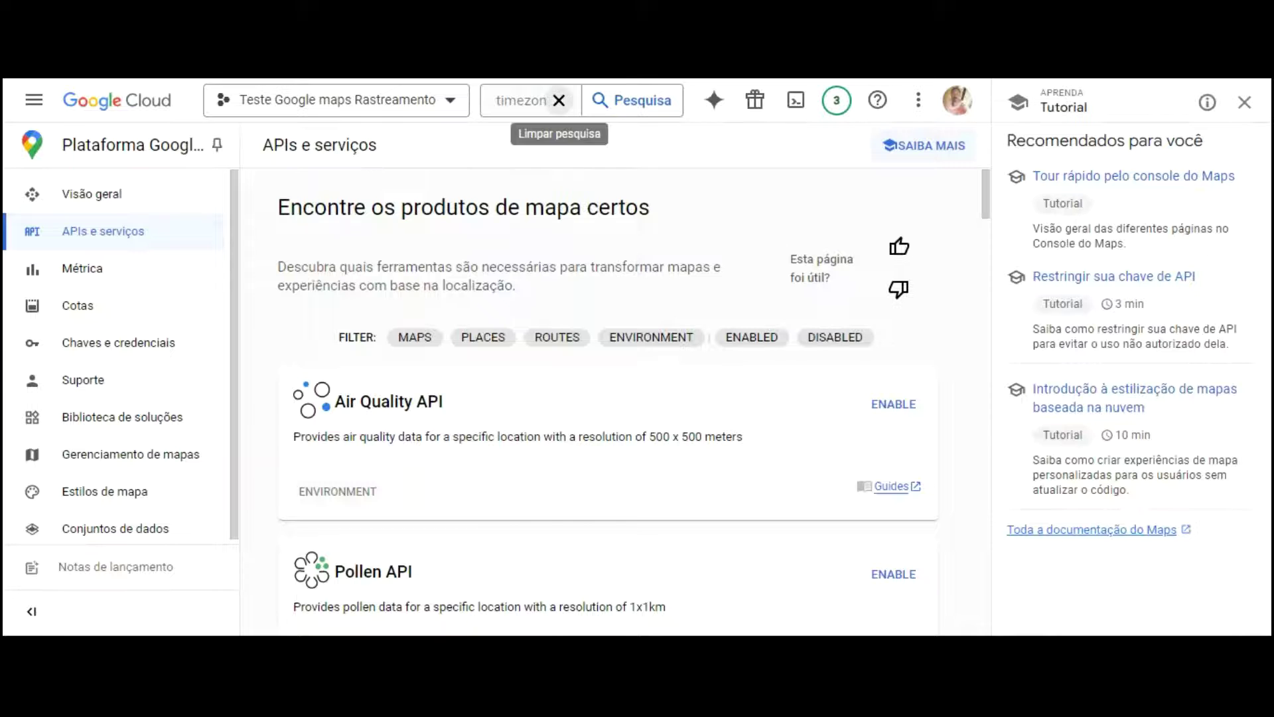
left_click(559, 100)
type("geolocation")
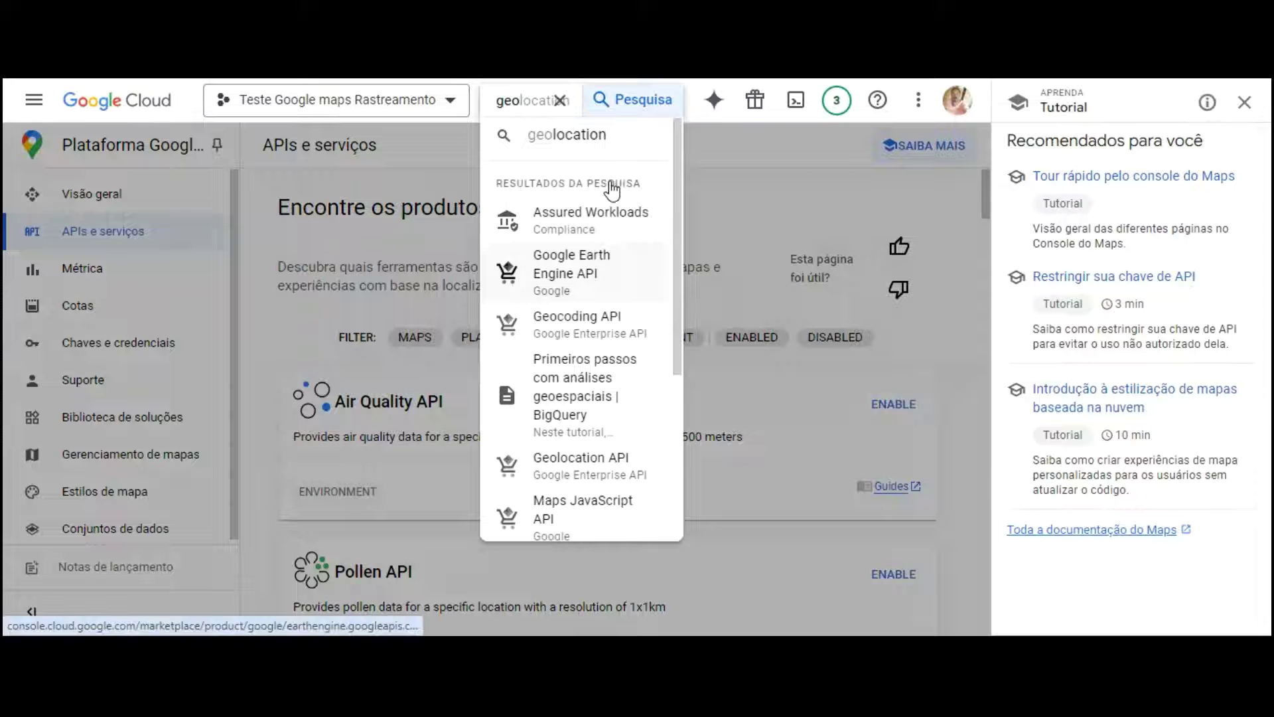
Step: Enable the Geocoding API, then search 'location' to reach the Geolocation API
left_click(589, 215)
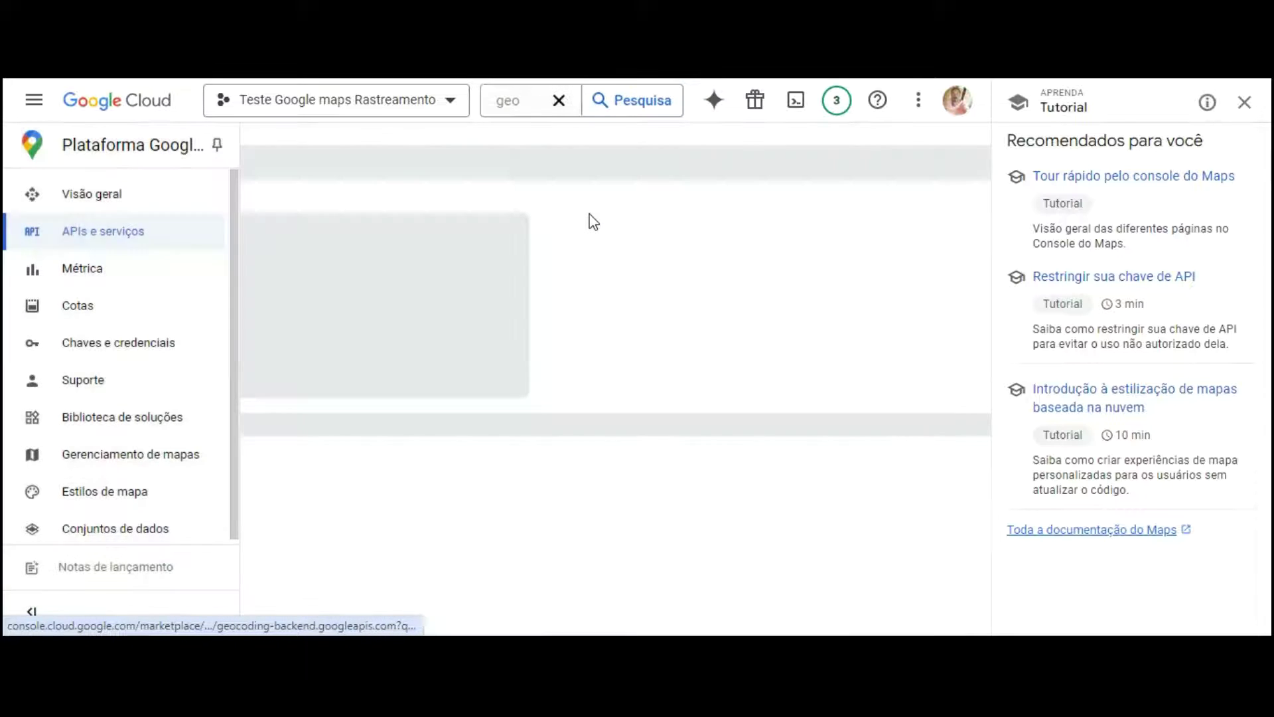
left_click(212, 336)
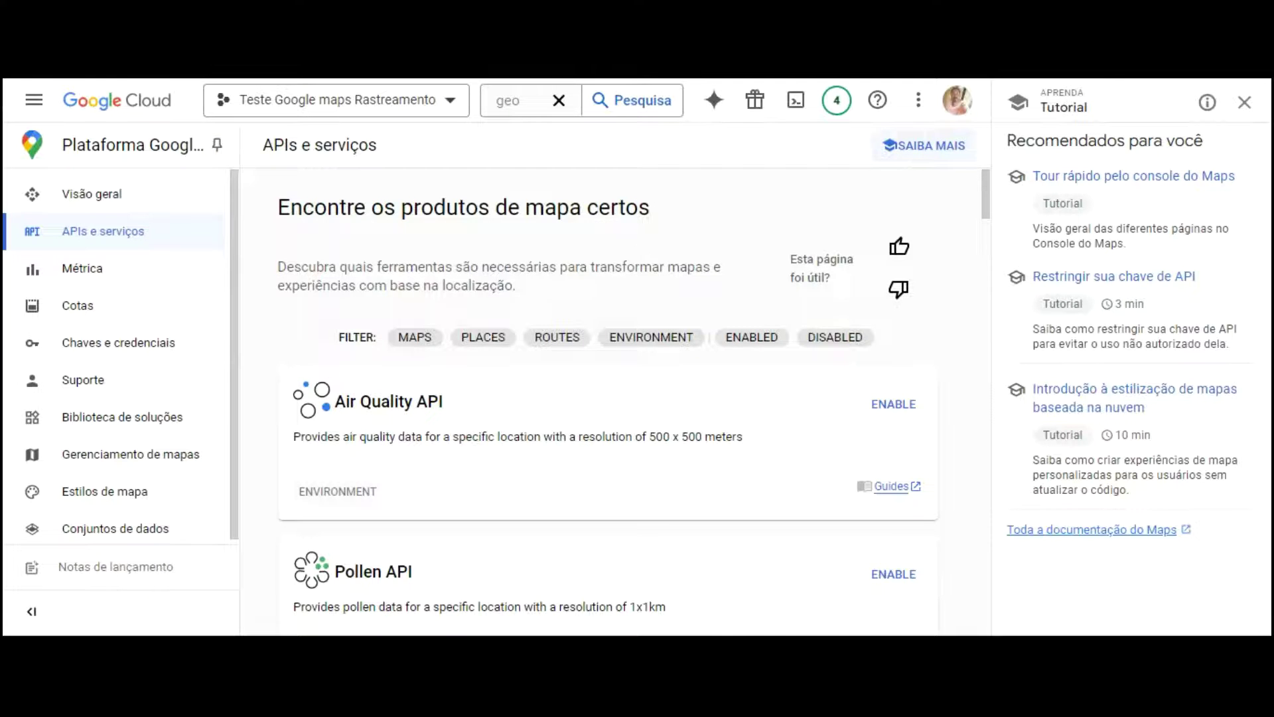
left_click(540, 100)
type("location")
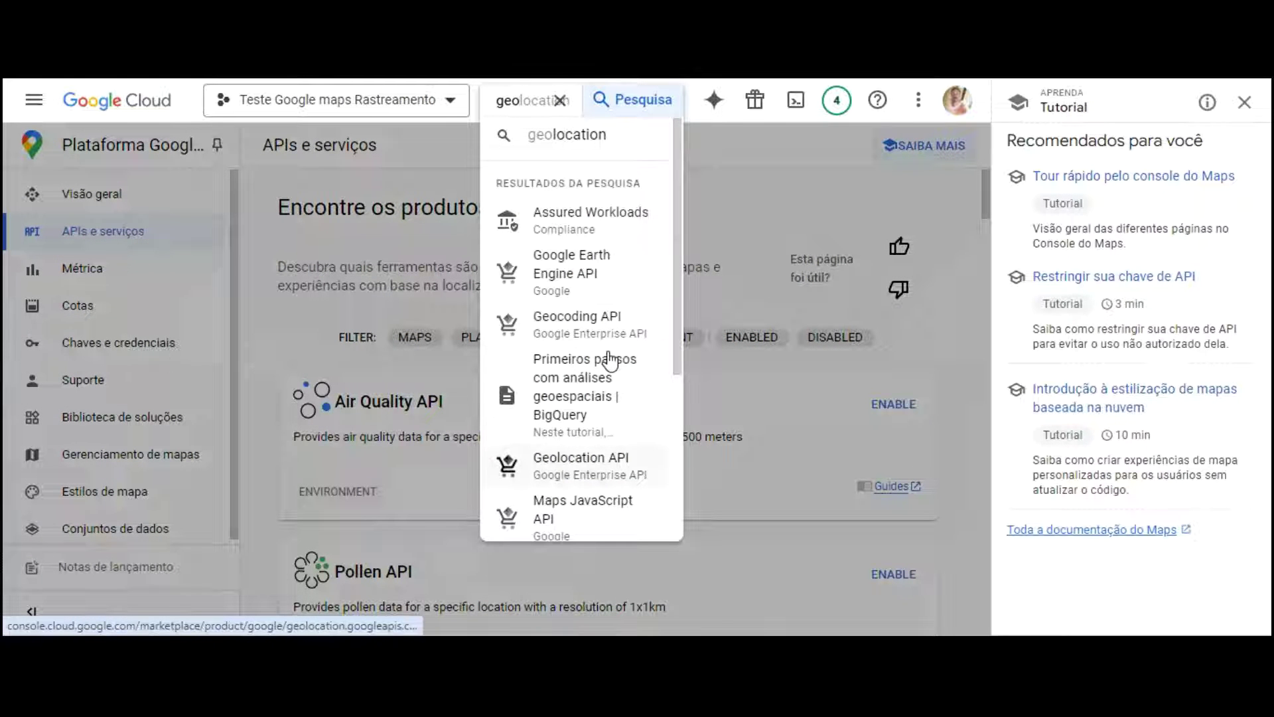
left_click(585, 362)
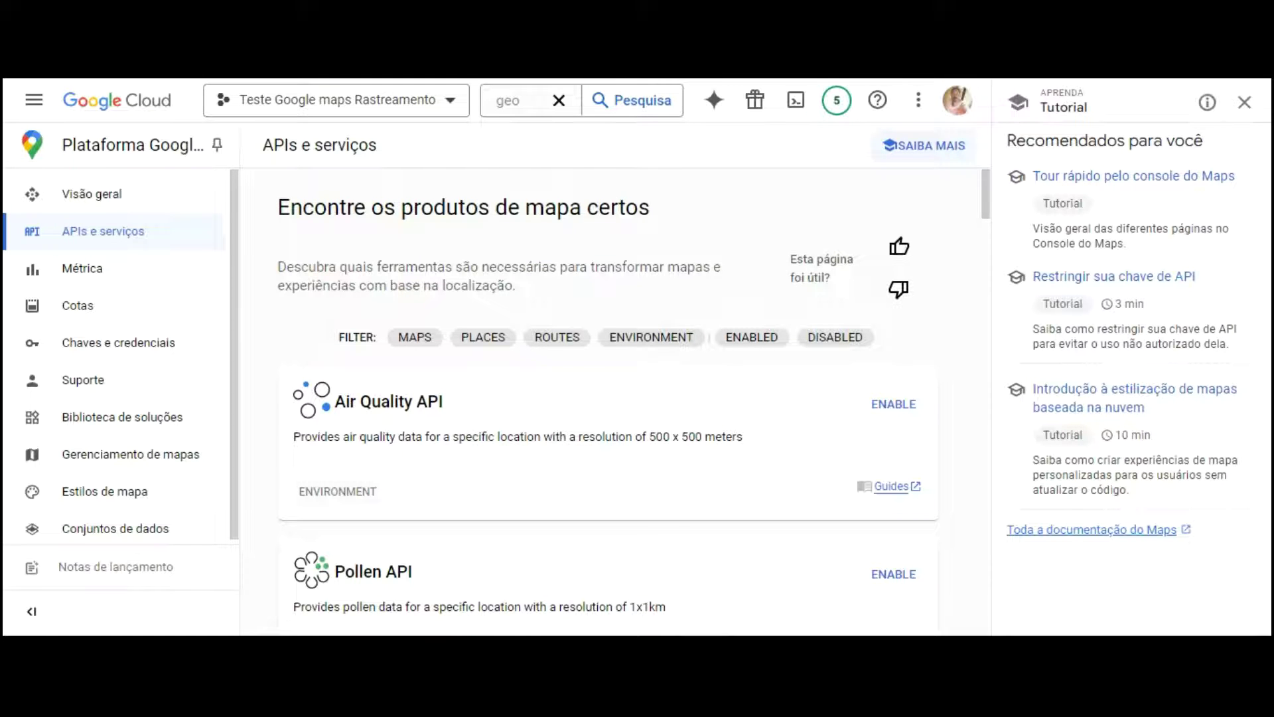
left_click(521, 102)
Step: Search 'dista' and open the Distance Matrix API to enable it
key("BackSpace")
key("BackSpace")
key("BackSpace")
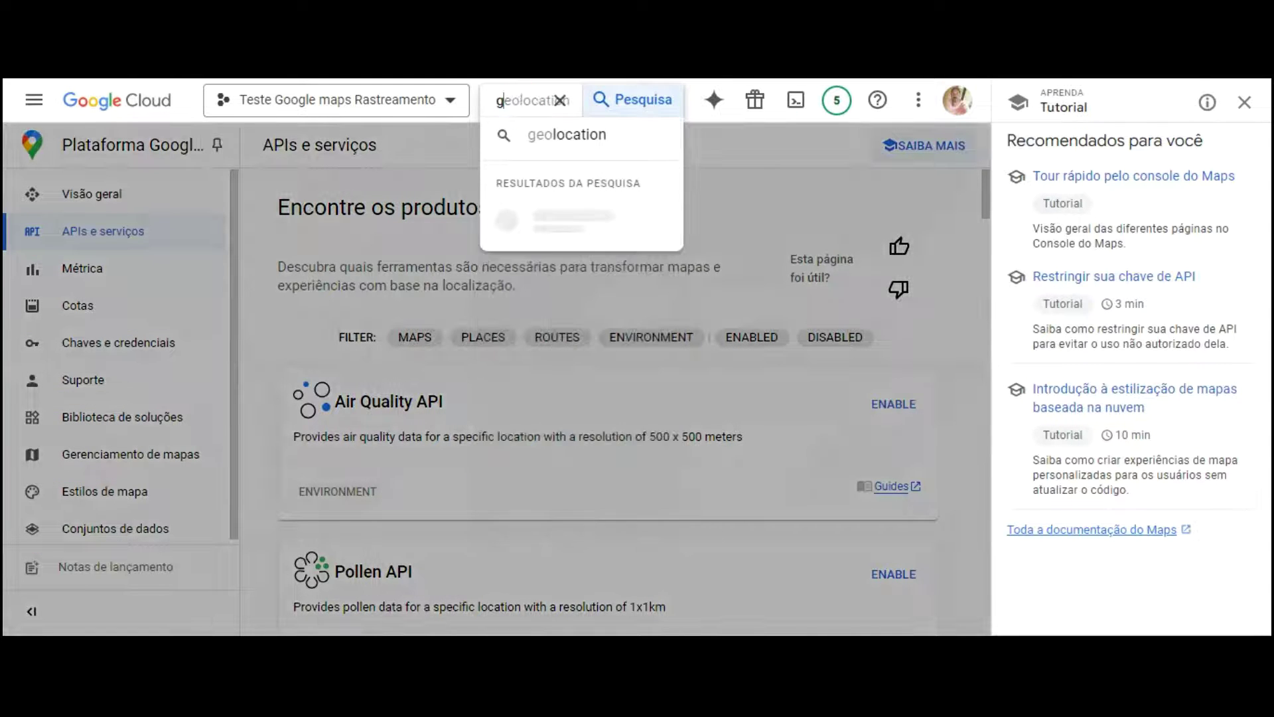
type("dista")
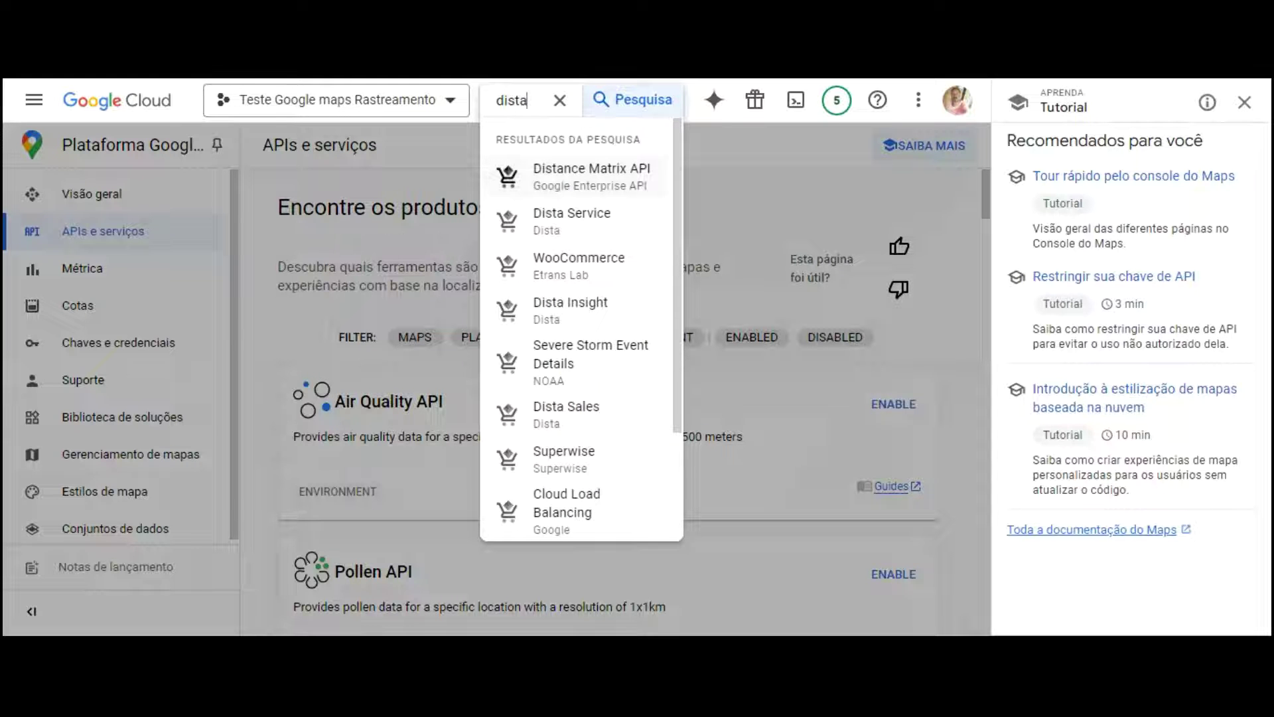
left_click(585, 173)
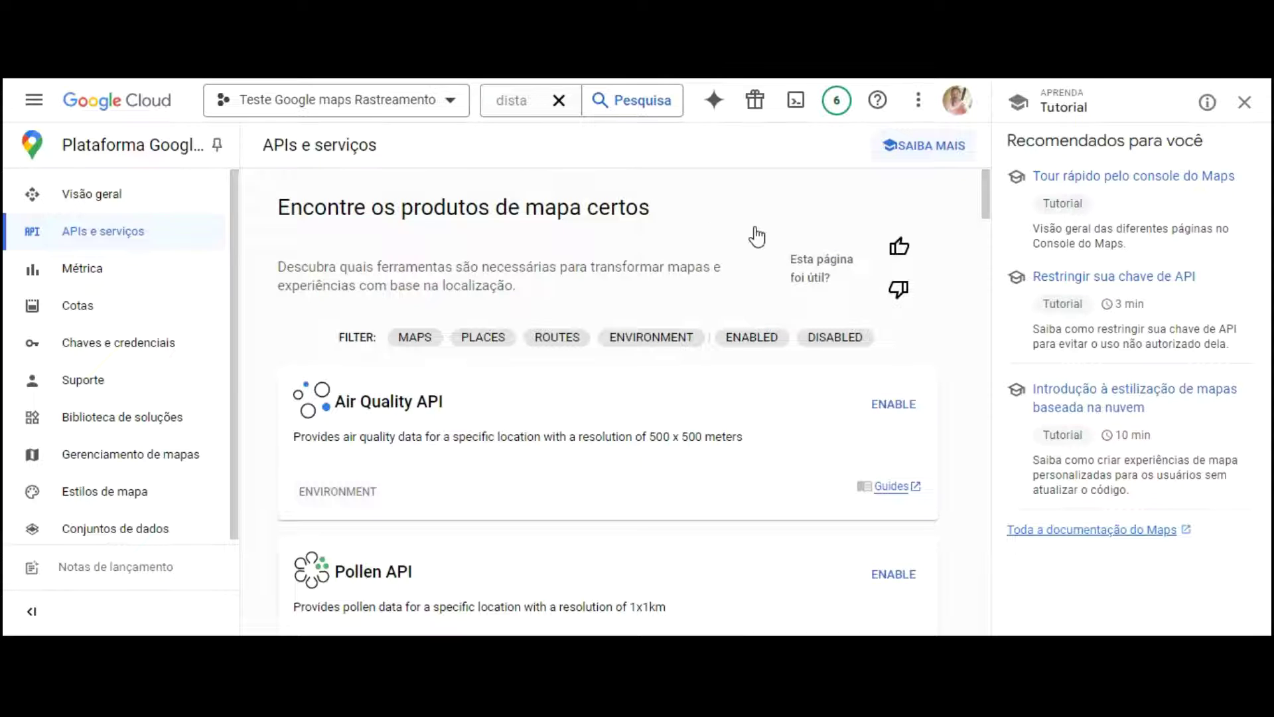
Step: Filter to enabled APIs and check that Geolocation, Places, Time Zone and Distance Matrix are listed
left_click(754, 339)
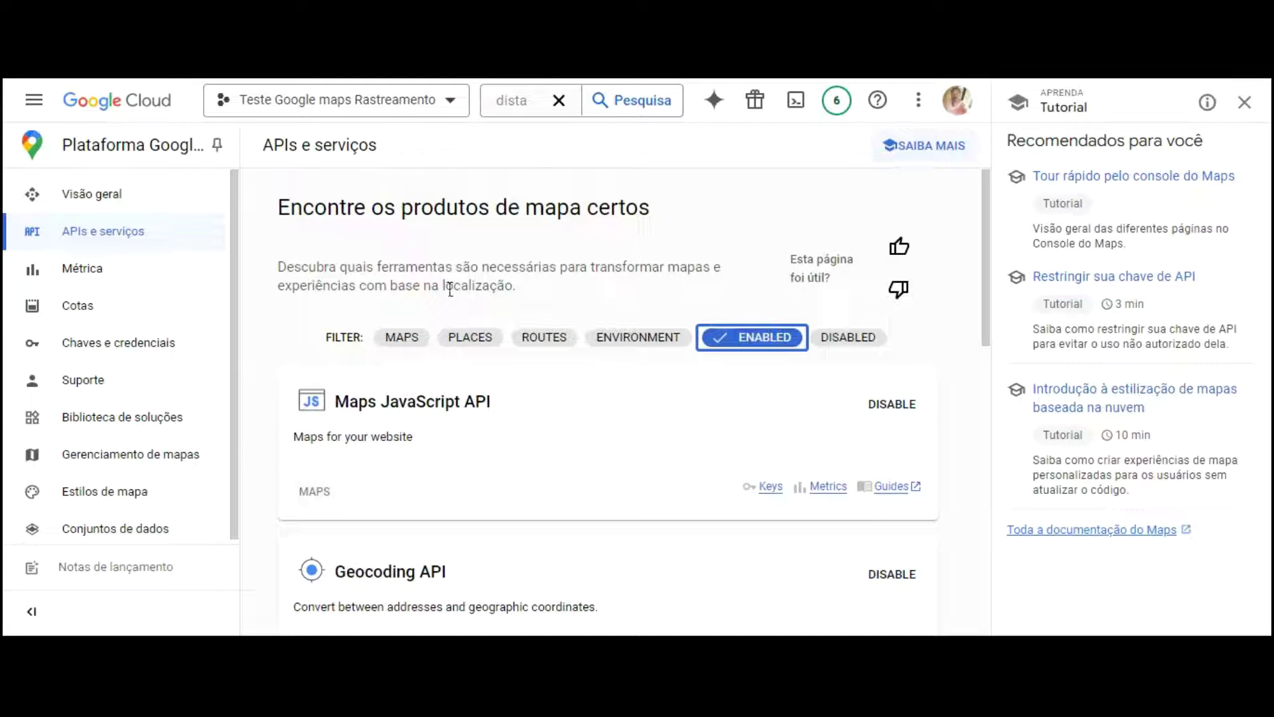
scroll(489, 287, "down", 5)
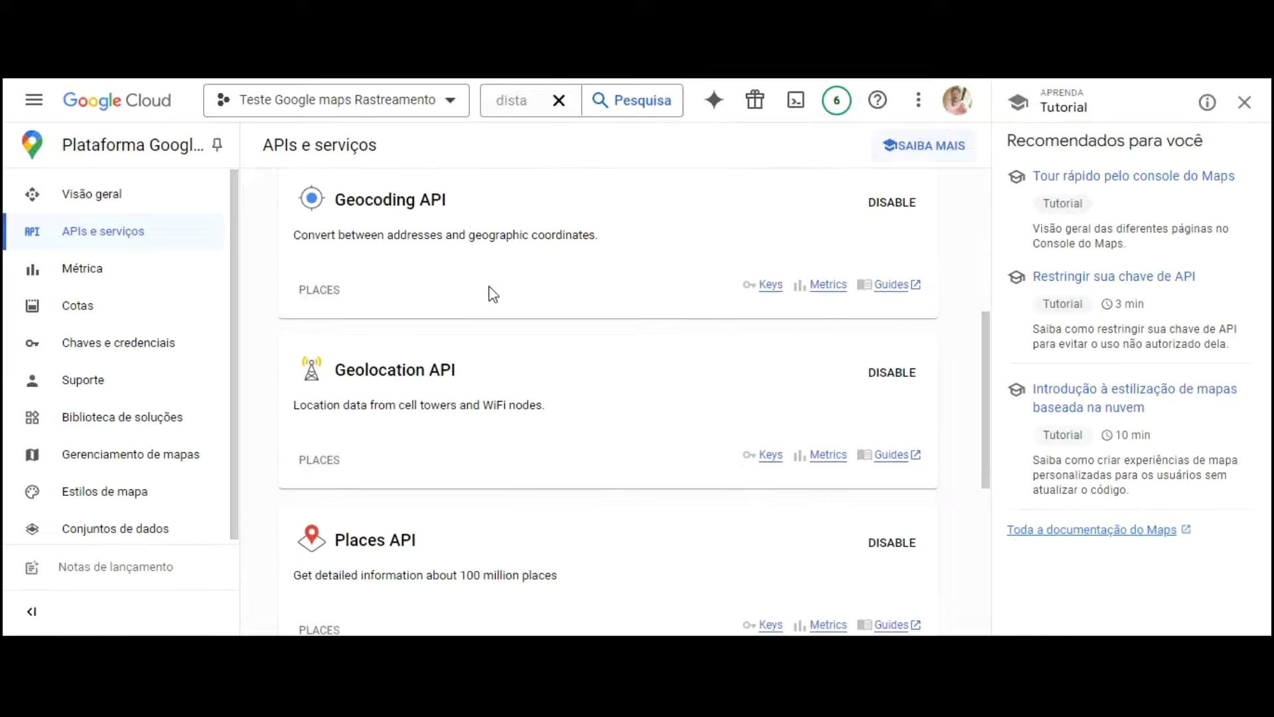
scroll(491, 287, "down", 5)
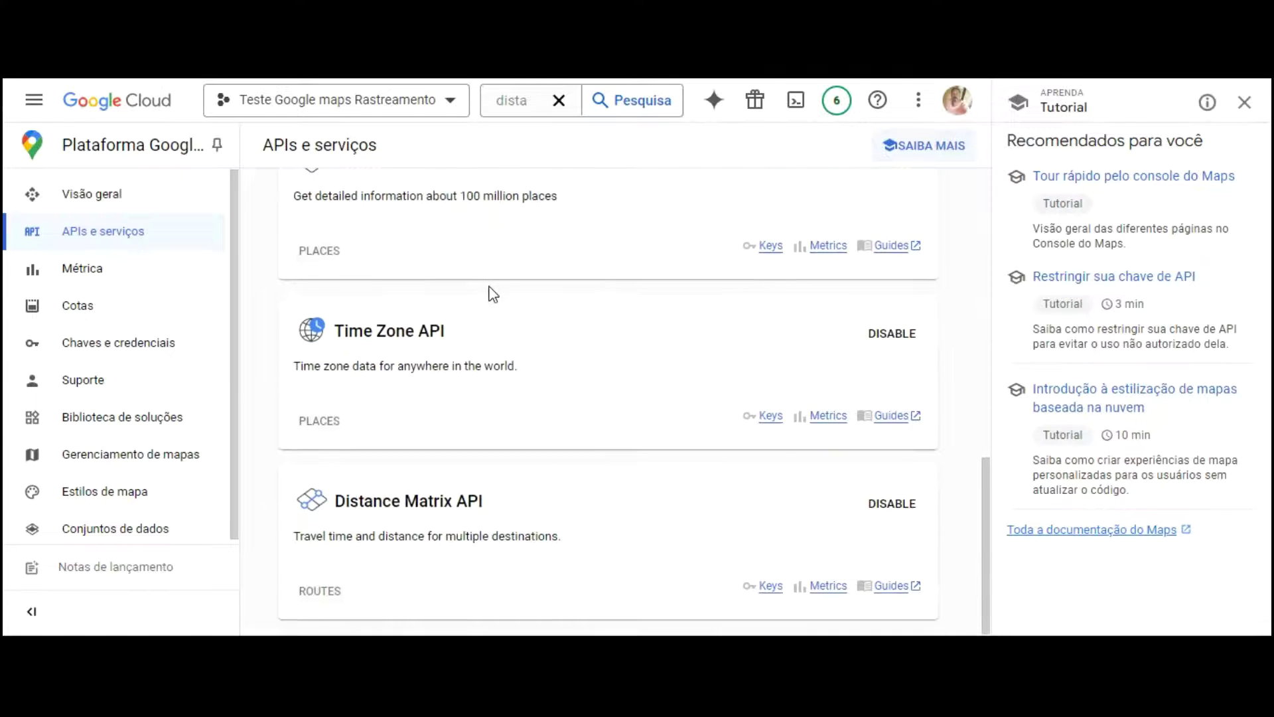
scroll(509, 405, "up", 10)
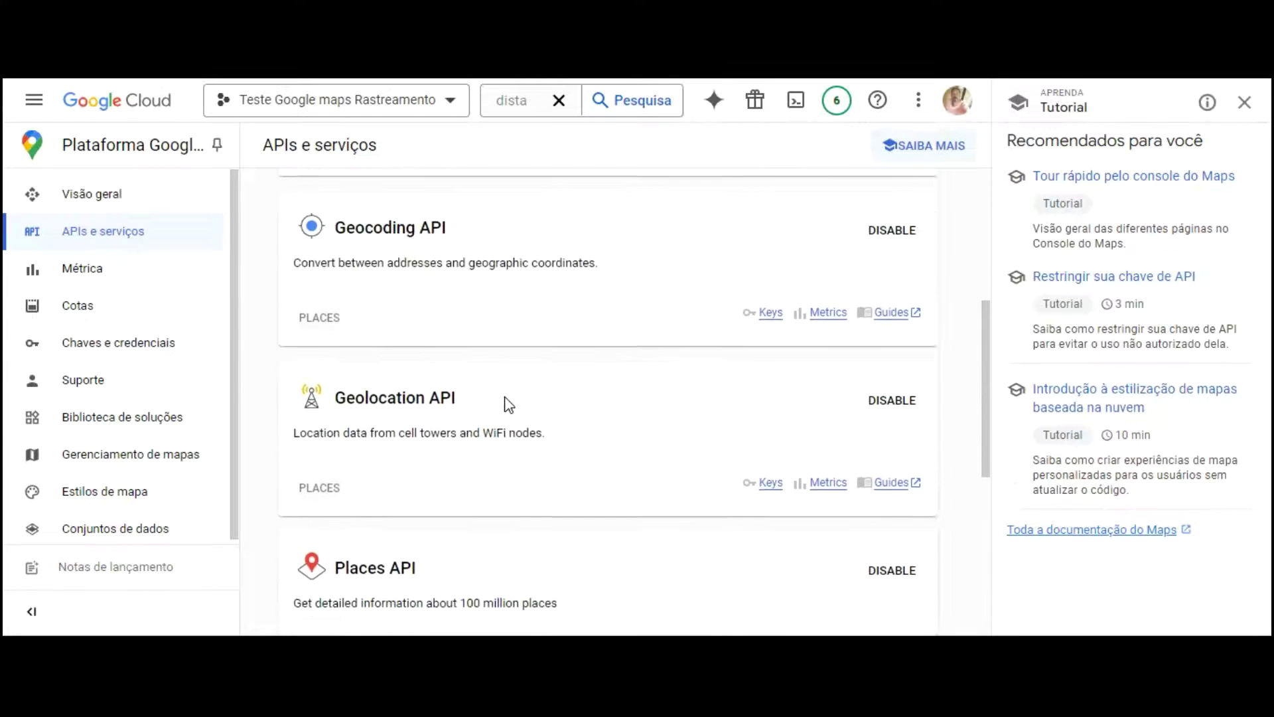
scroll(509, 404, "down", 10)
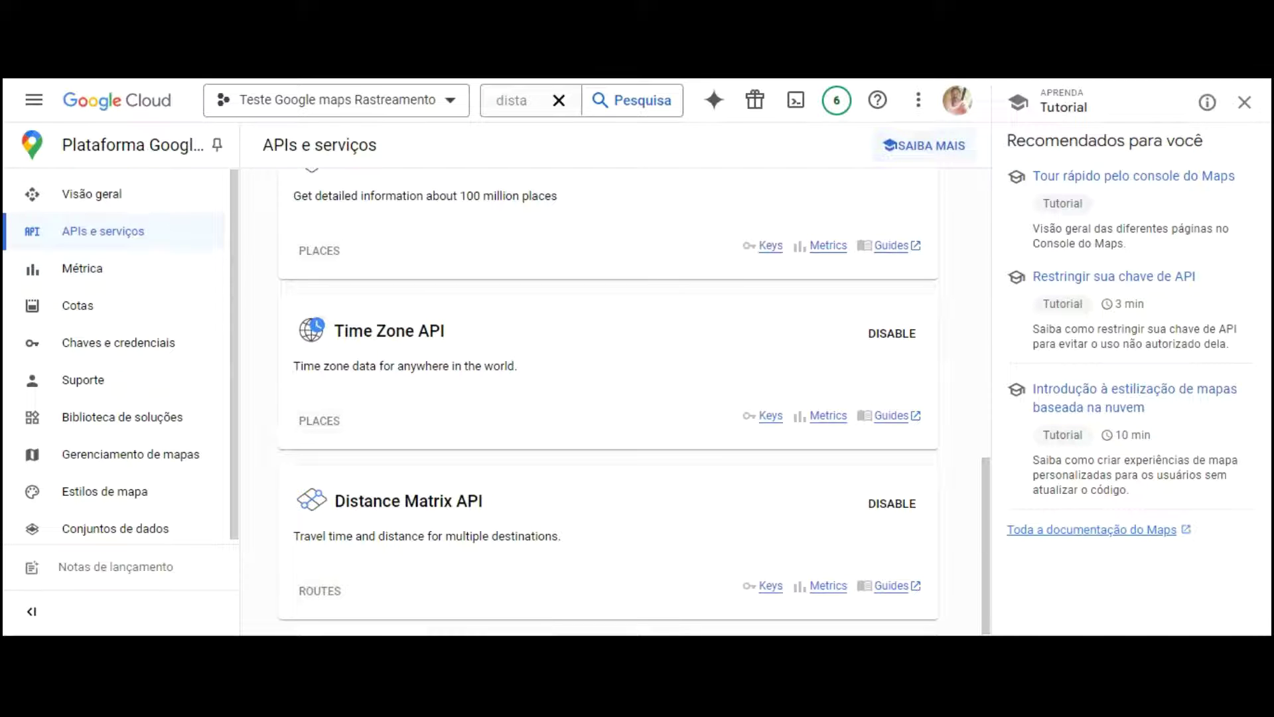
left_click(34, 100)
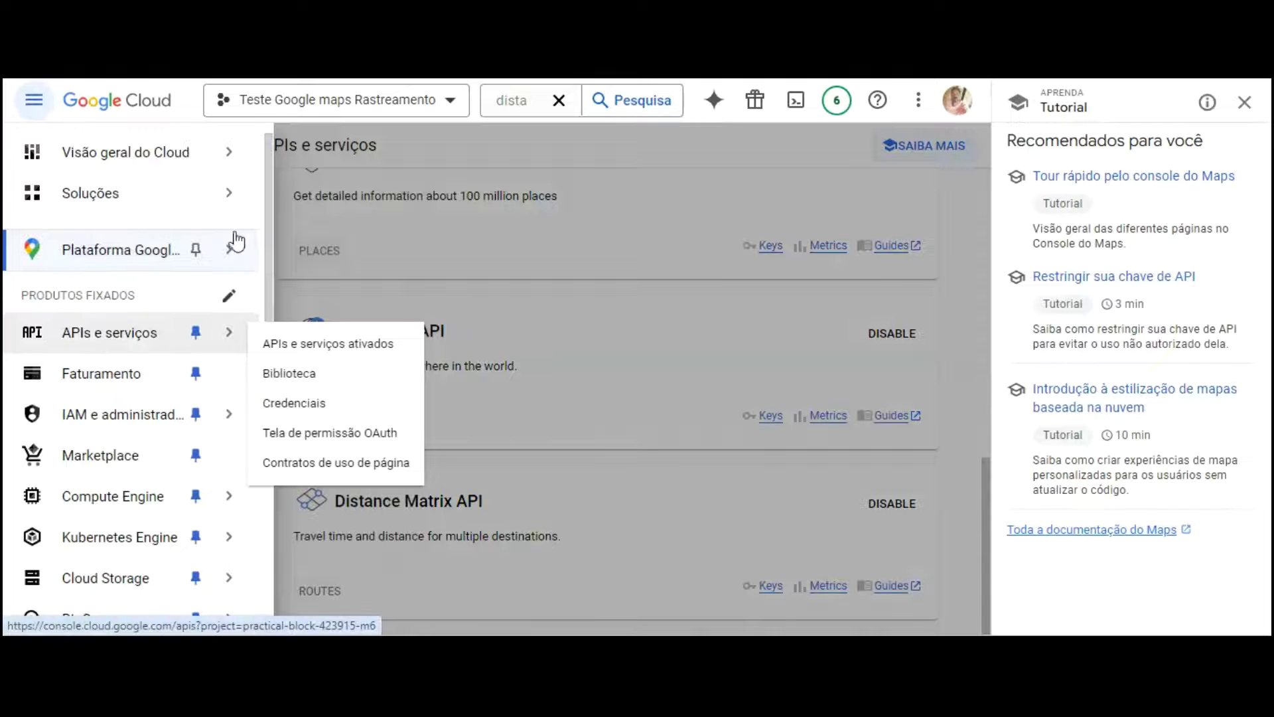
Step: Create a new API key, 'Chave de API 2', on the Credenciais page and open it for editing
left_click(322, 286)
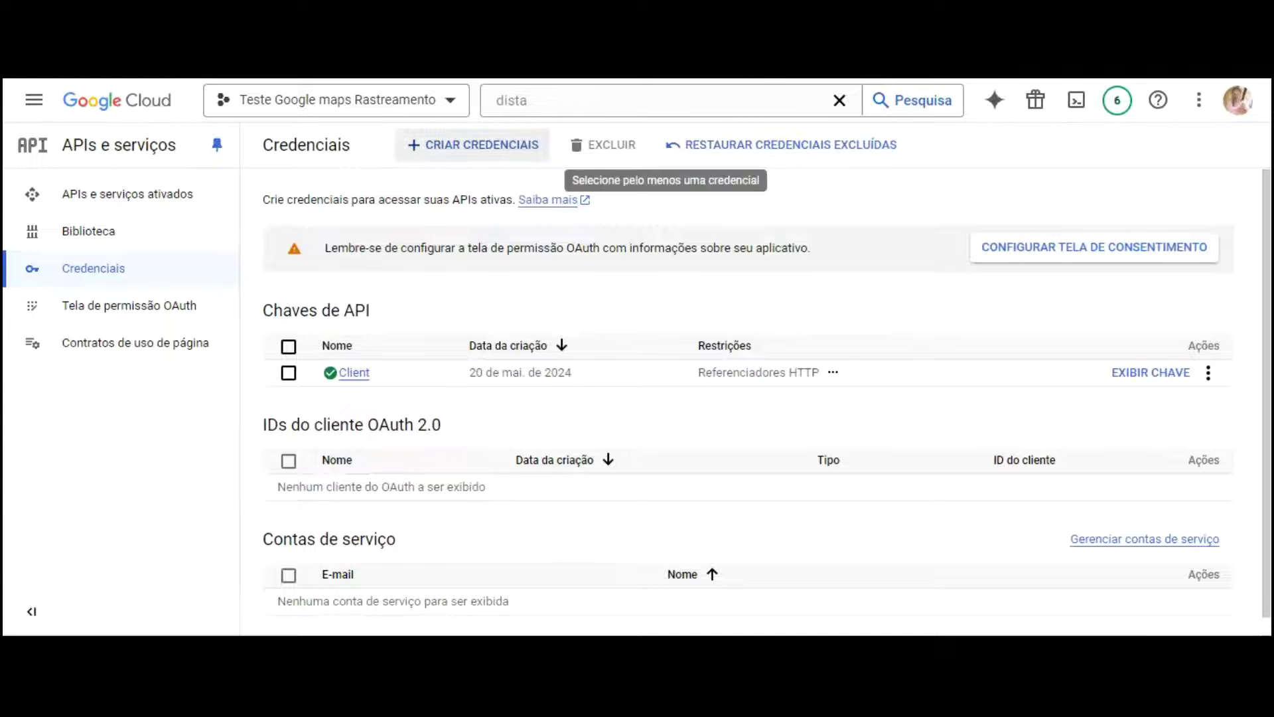
left_click(491, 142)
left_click(489, 178)
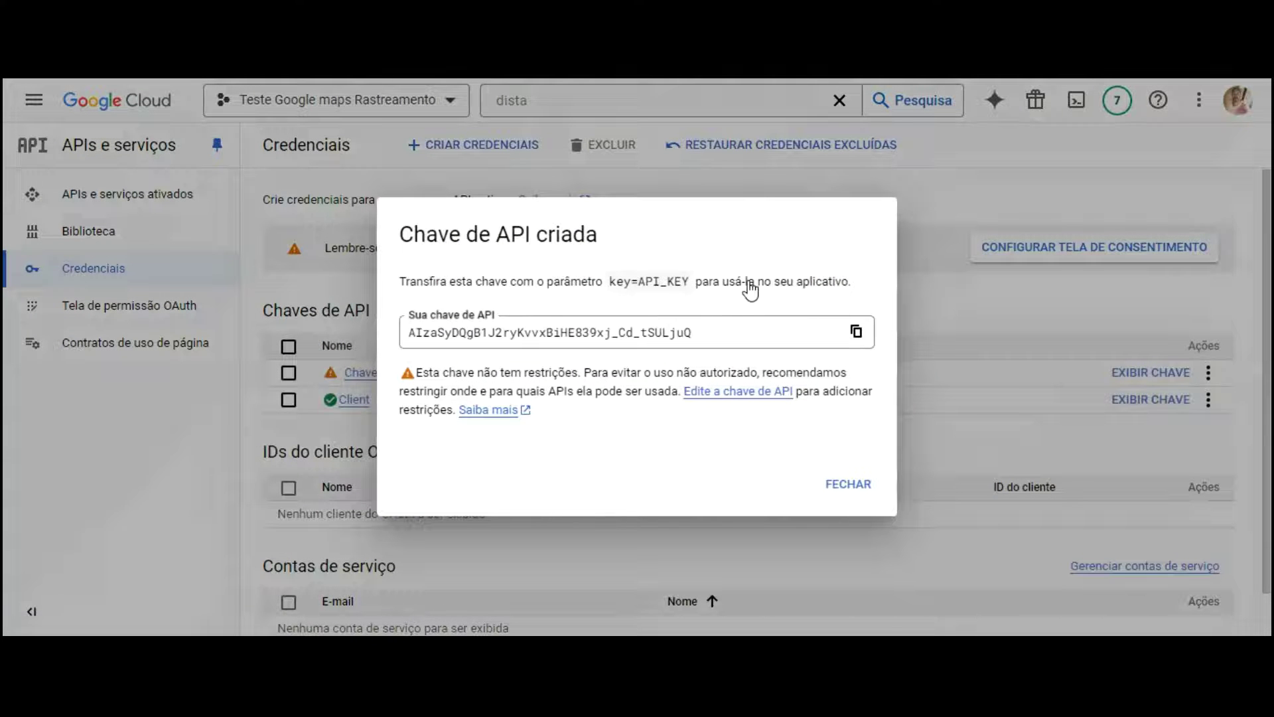
left_click(746, 392)
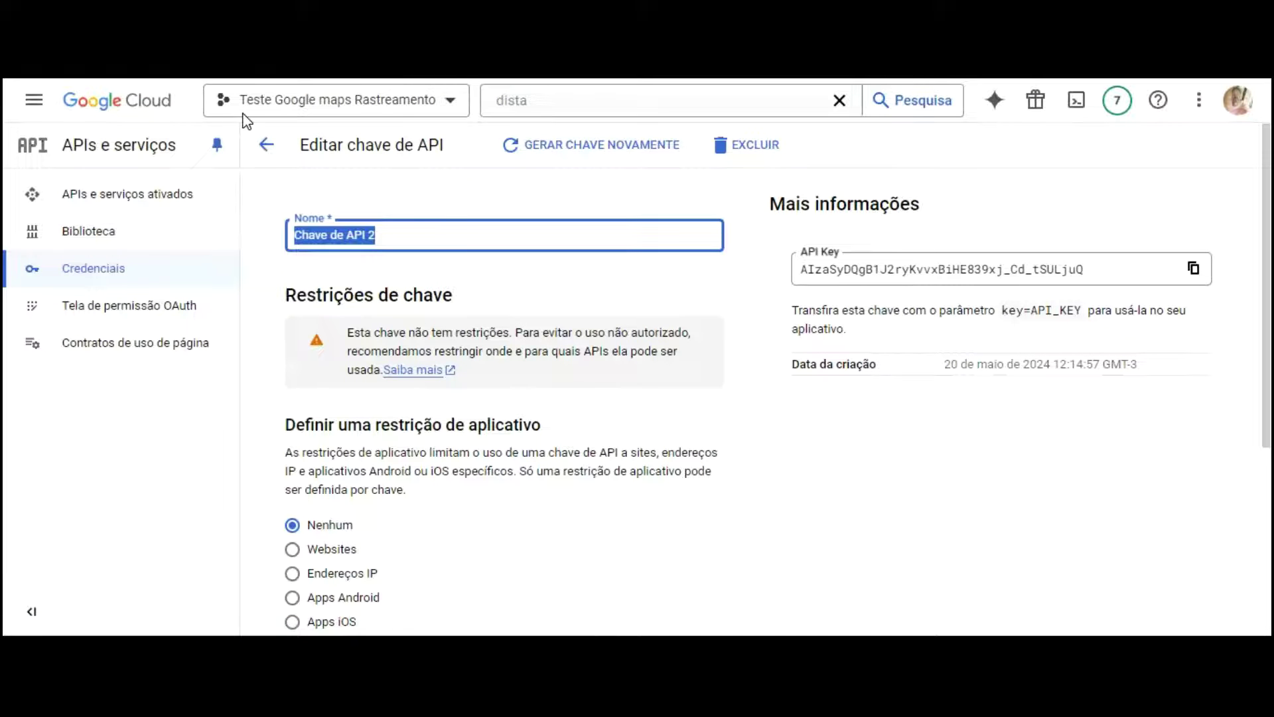
Step: Name the key Server and switch its API restrictions to Restringir chave
type("Server")
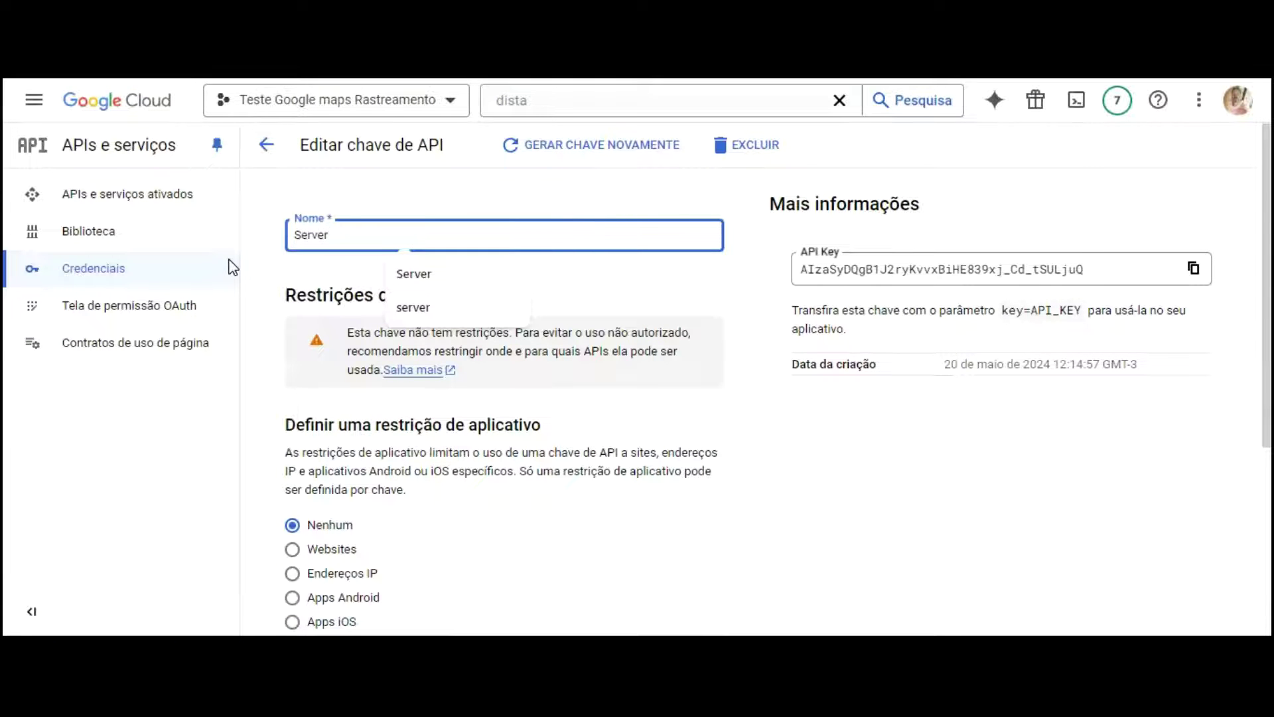
left_click(355, 284)
scroll(410, 268, "down", 4)
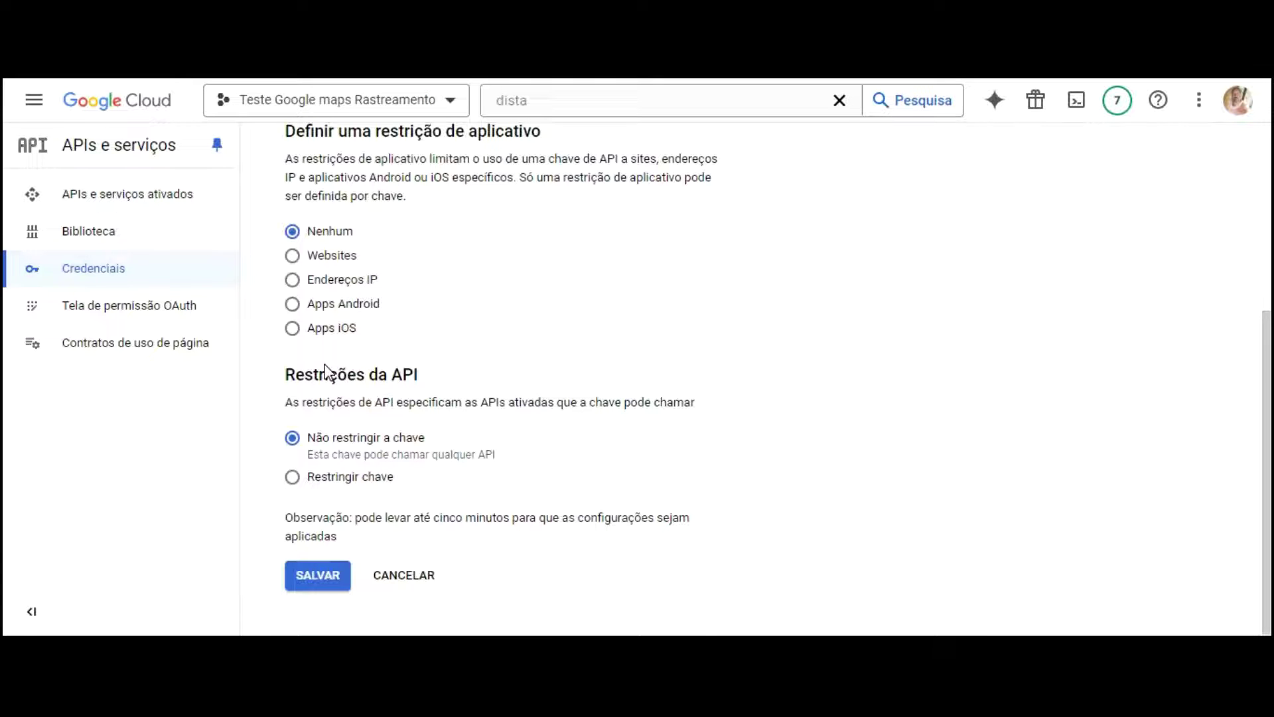
left_click(292, 478)
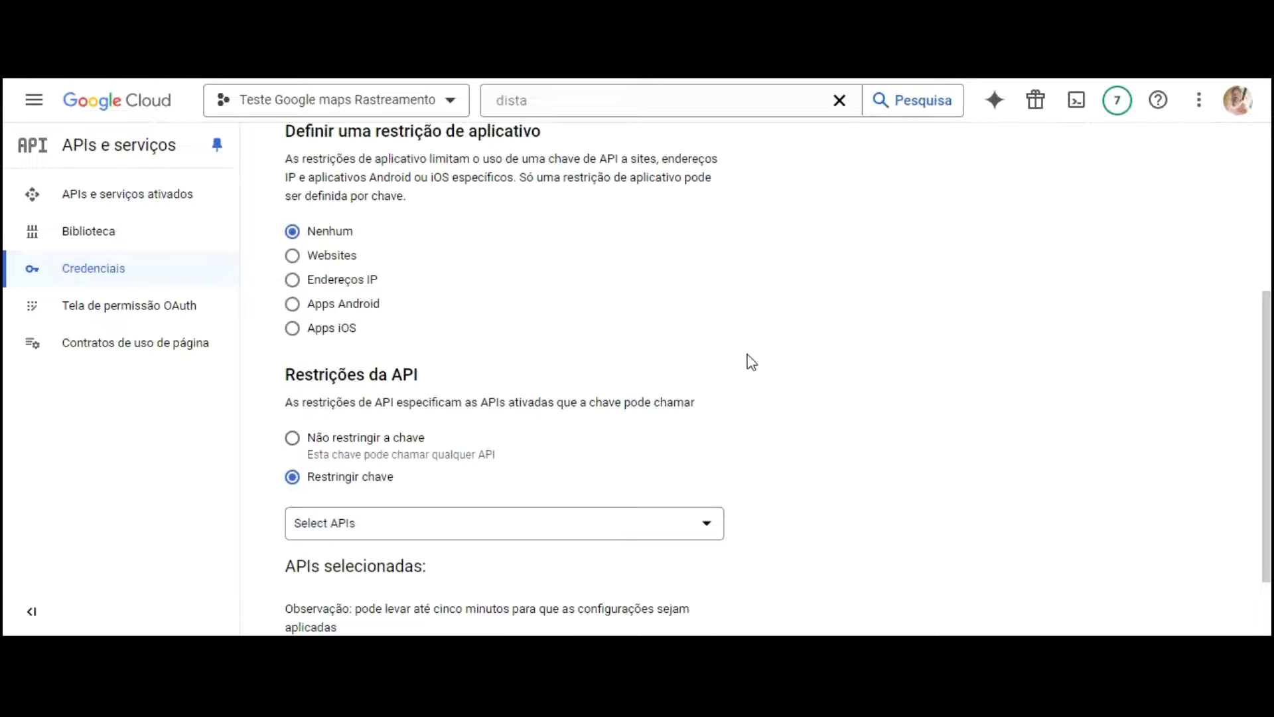
Step: Allow Distance Matrix, Geolocation, Maps JavaScript, Places and Time Zone APIs on the key
scroll(750, 362, "down", 2)
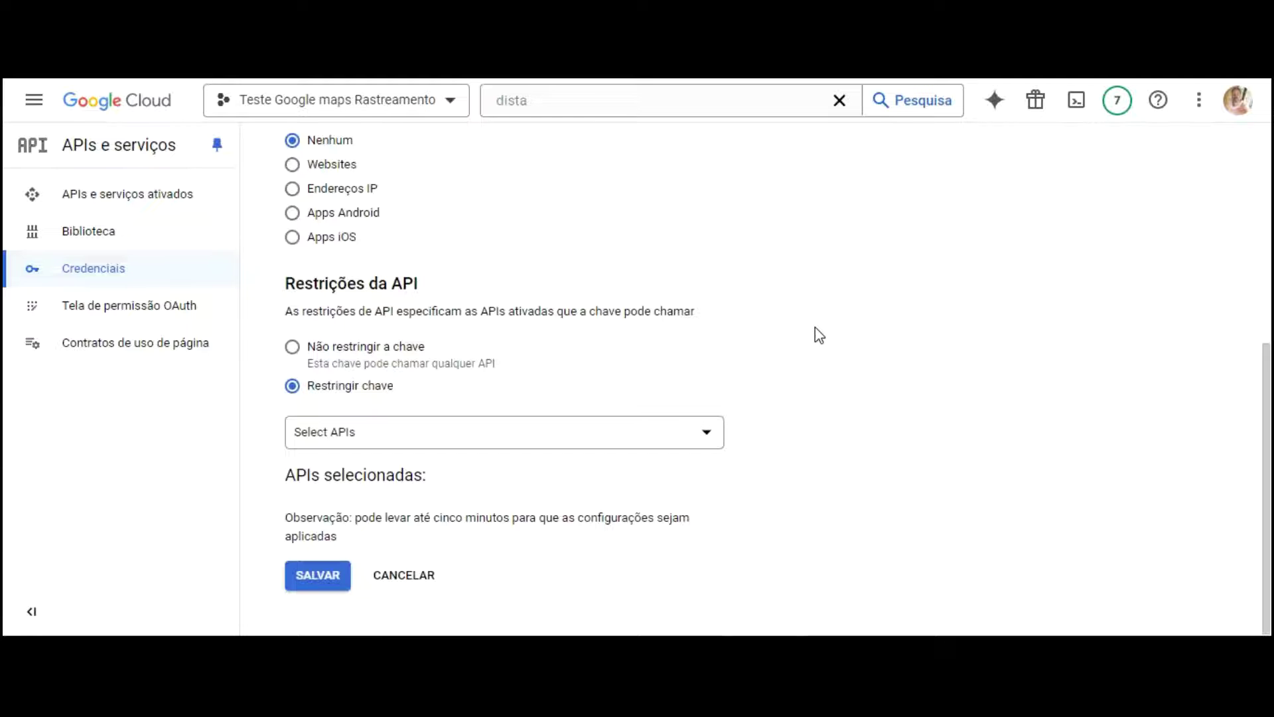
left_click(703, 432)
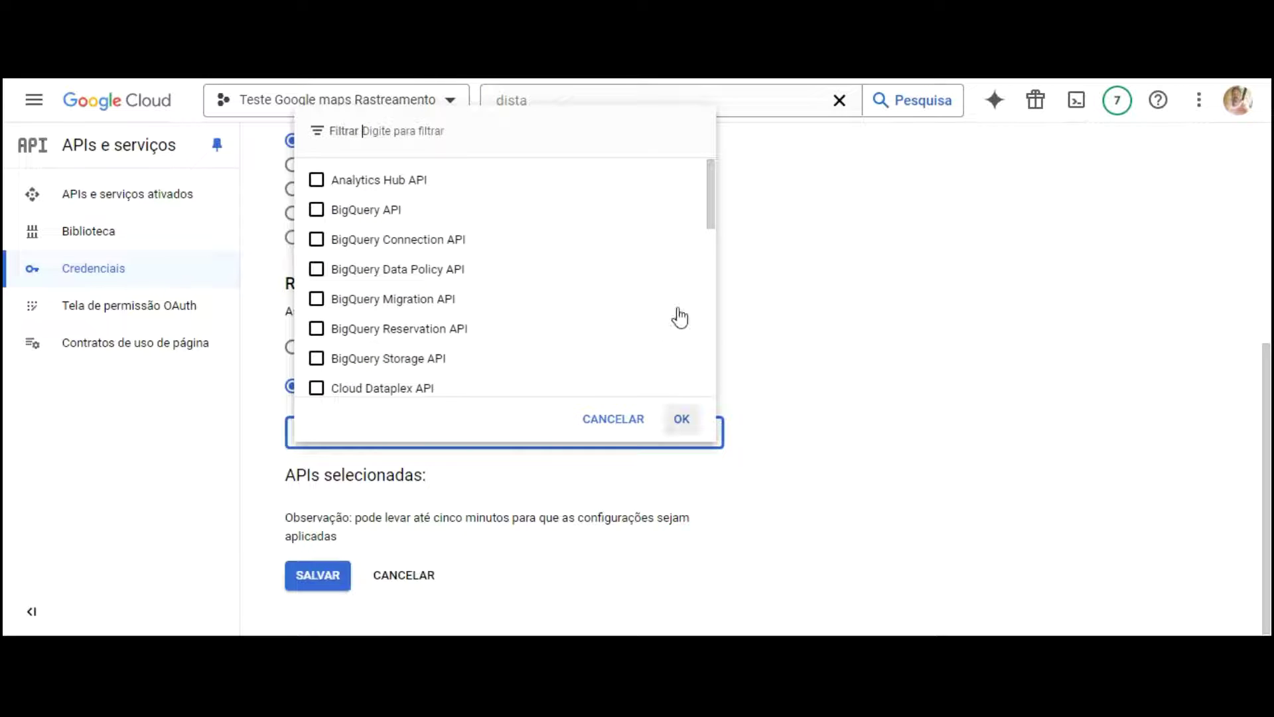
scroll(504, 170, "down", 3)
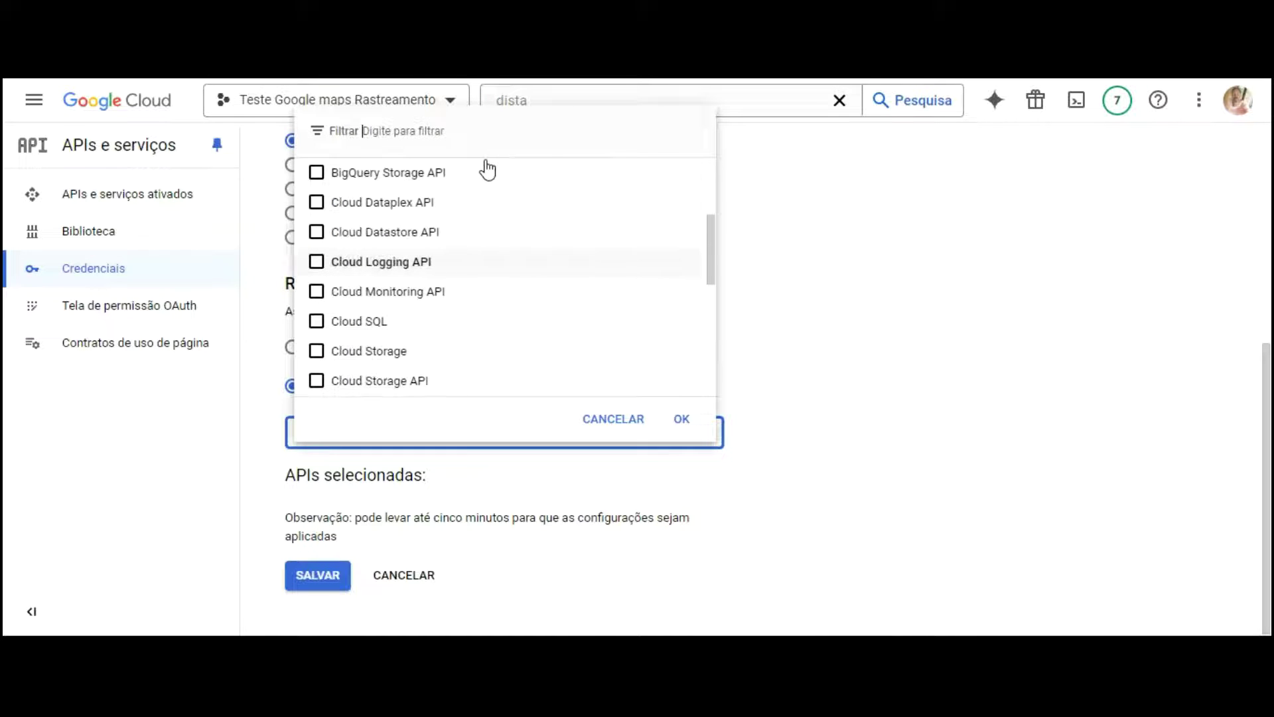
scroll(454, 172, "down", 5)
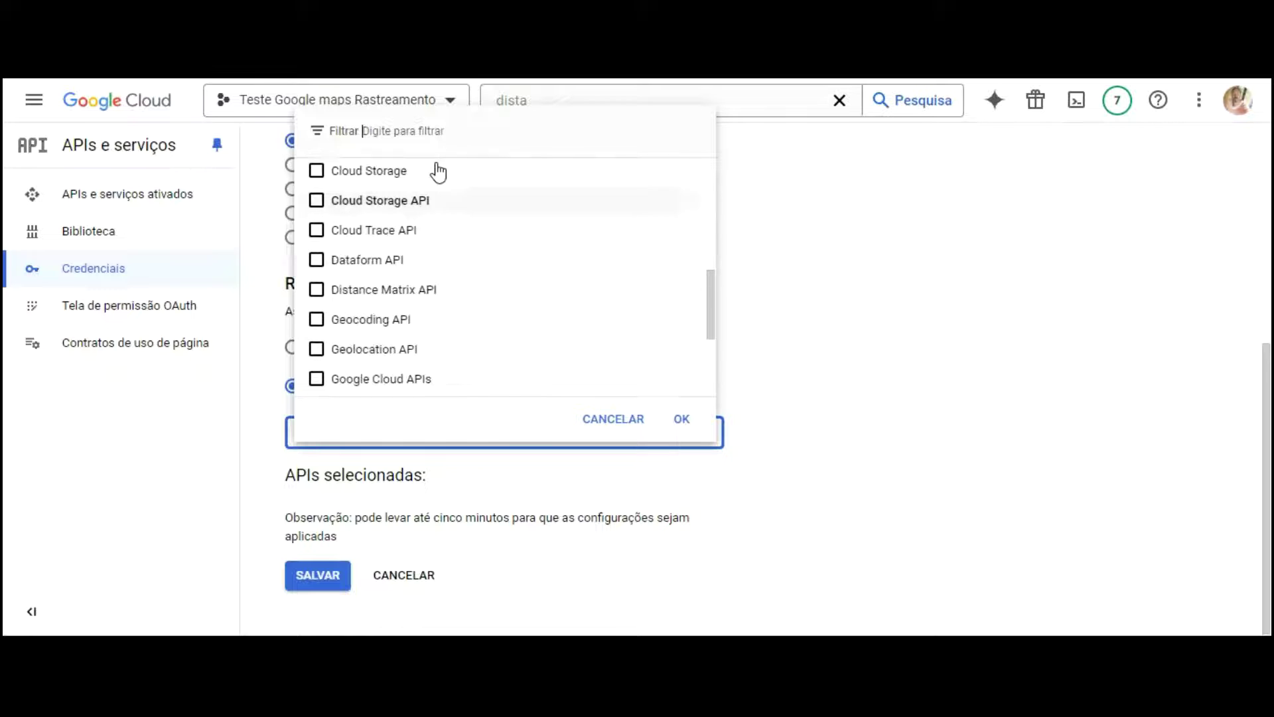
left_click(317, 191)
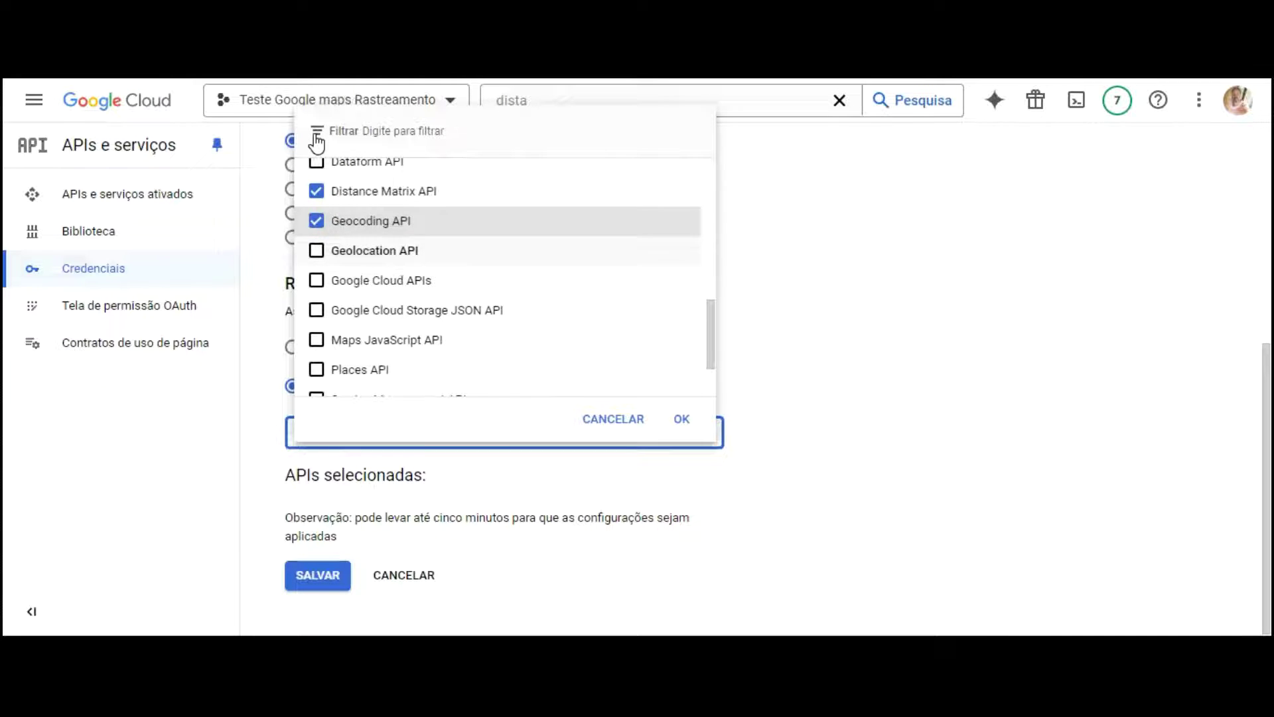
left_click(317, 250)
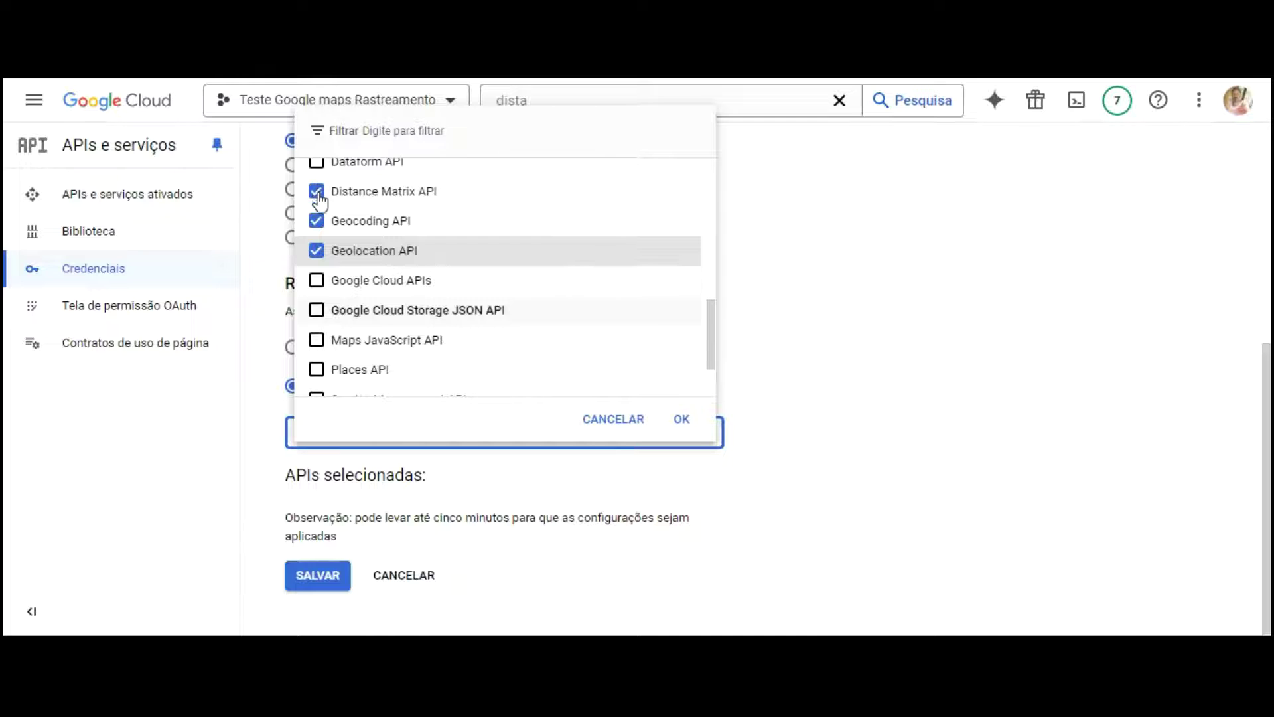
left_click(316, 339)
left_click(317, 370)
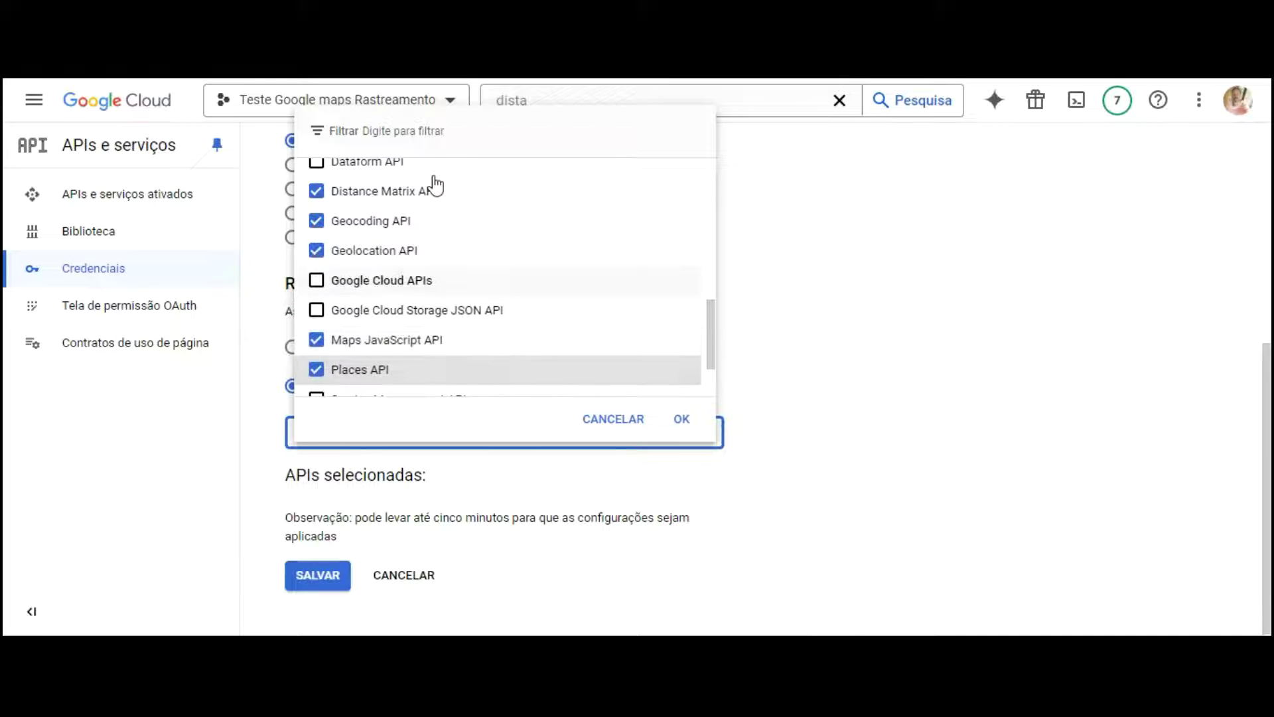
scroll(432, 186, "down", 1)
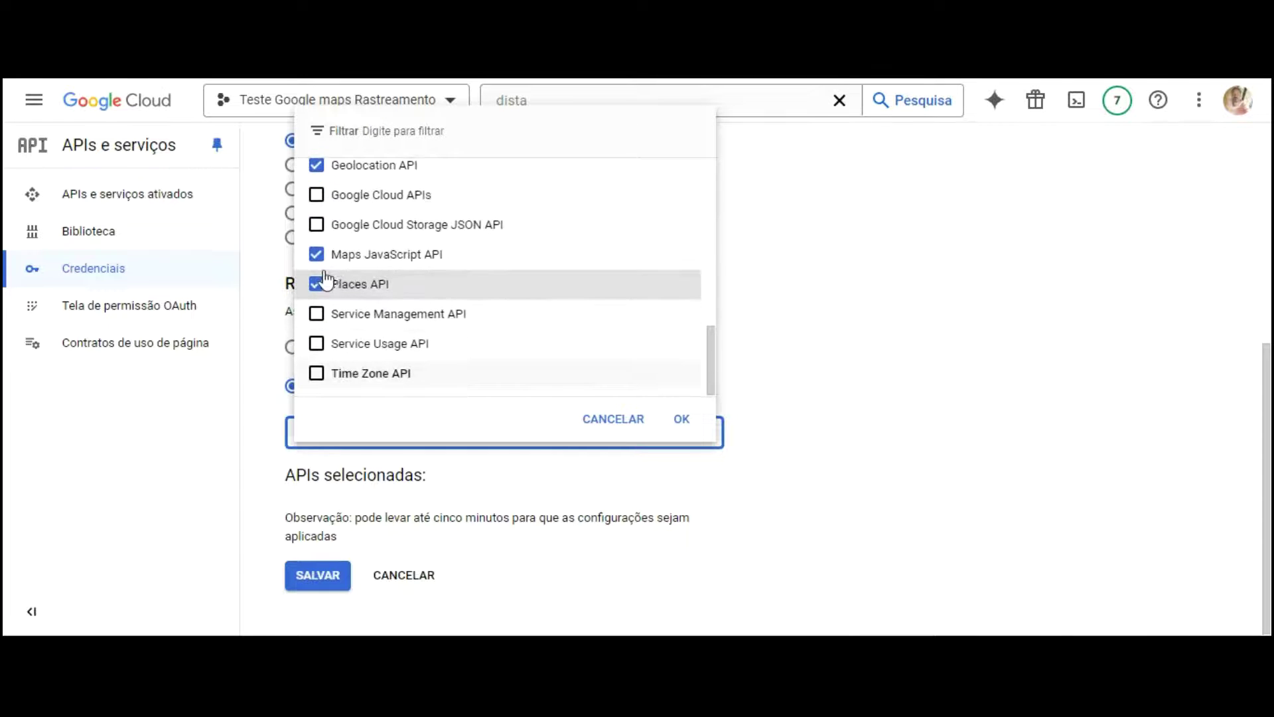
left_click(316, 373)
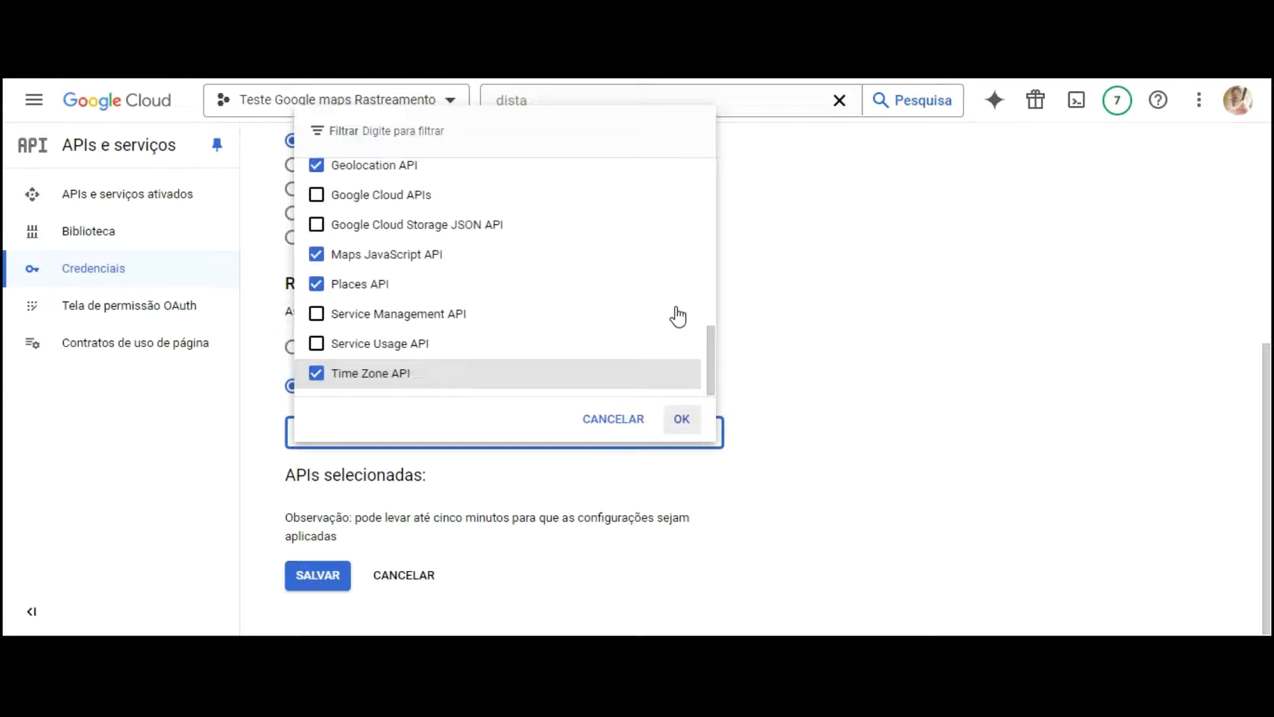
key("Return")
scroll(650, 326, "down", 2)
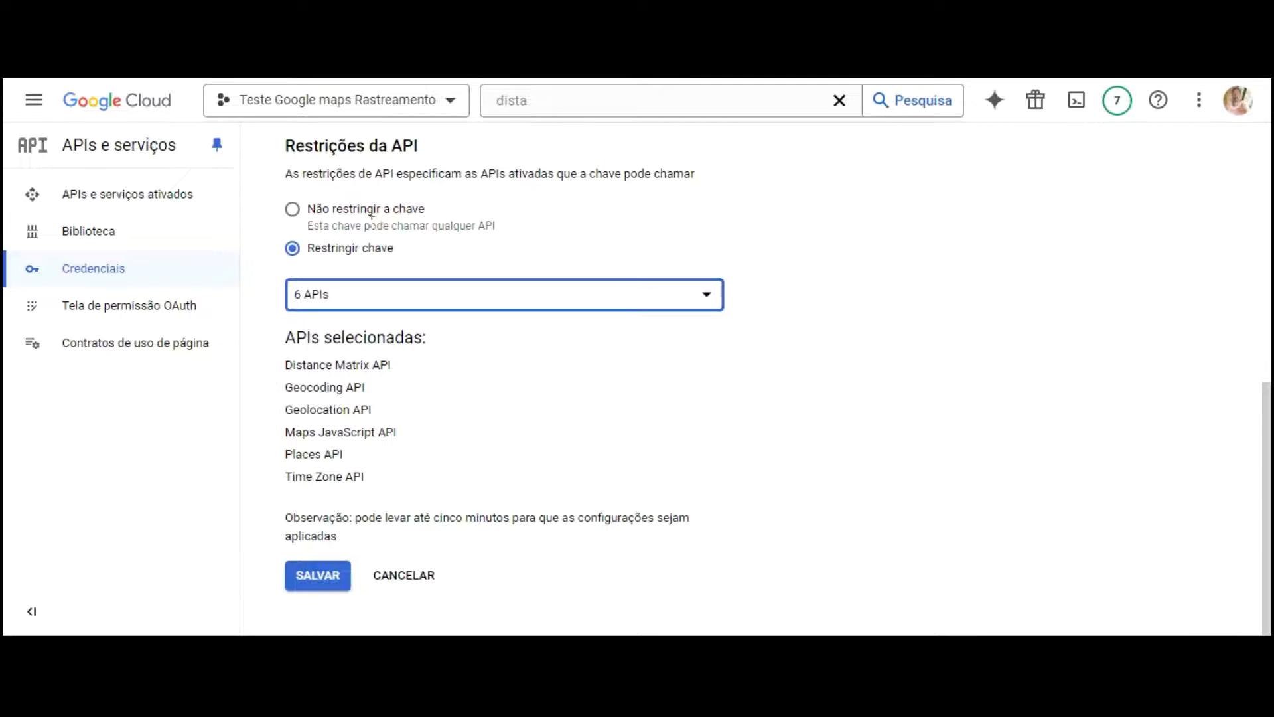
Step: Save the six-API restriction, then reveal and copy the Server API key
left_click(325, 575)
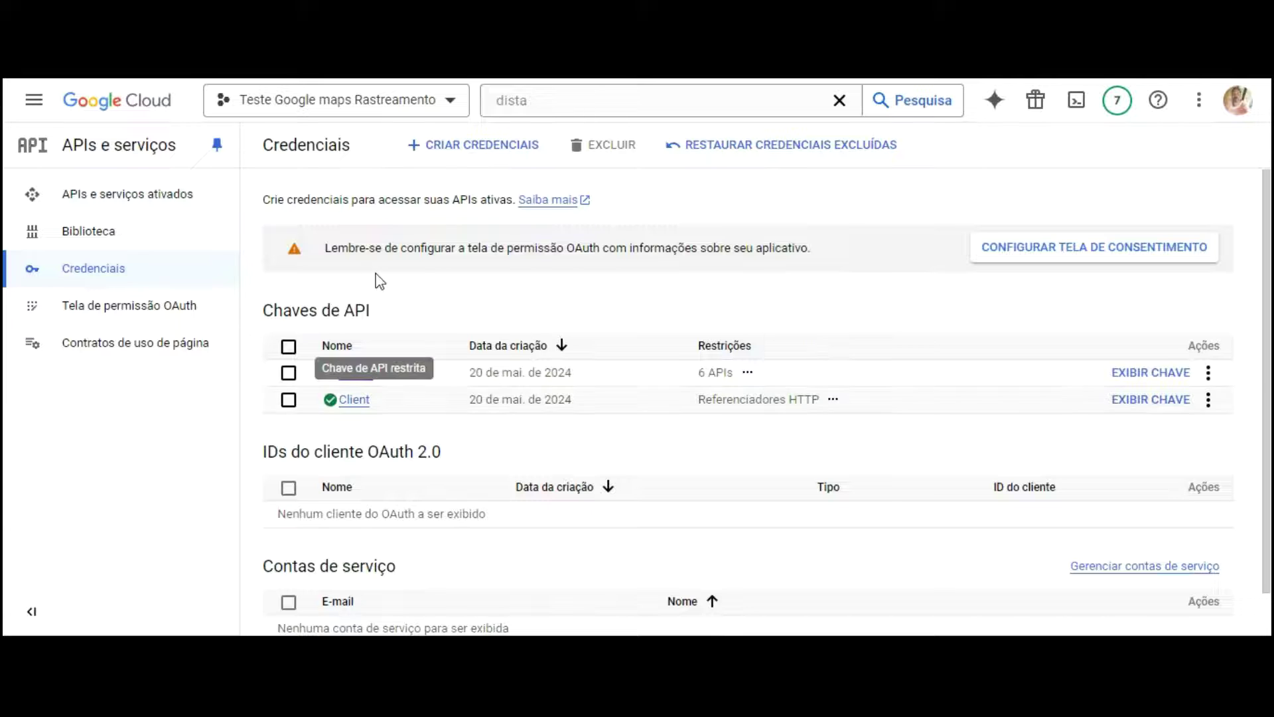
left_click(1152, 372)
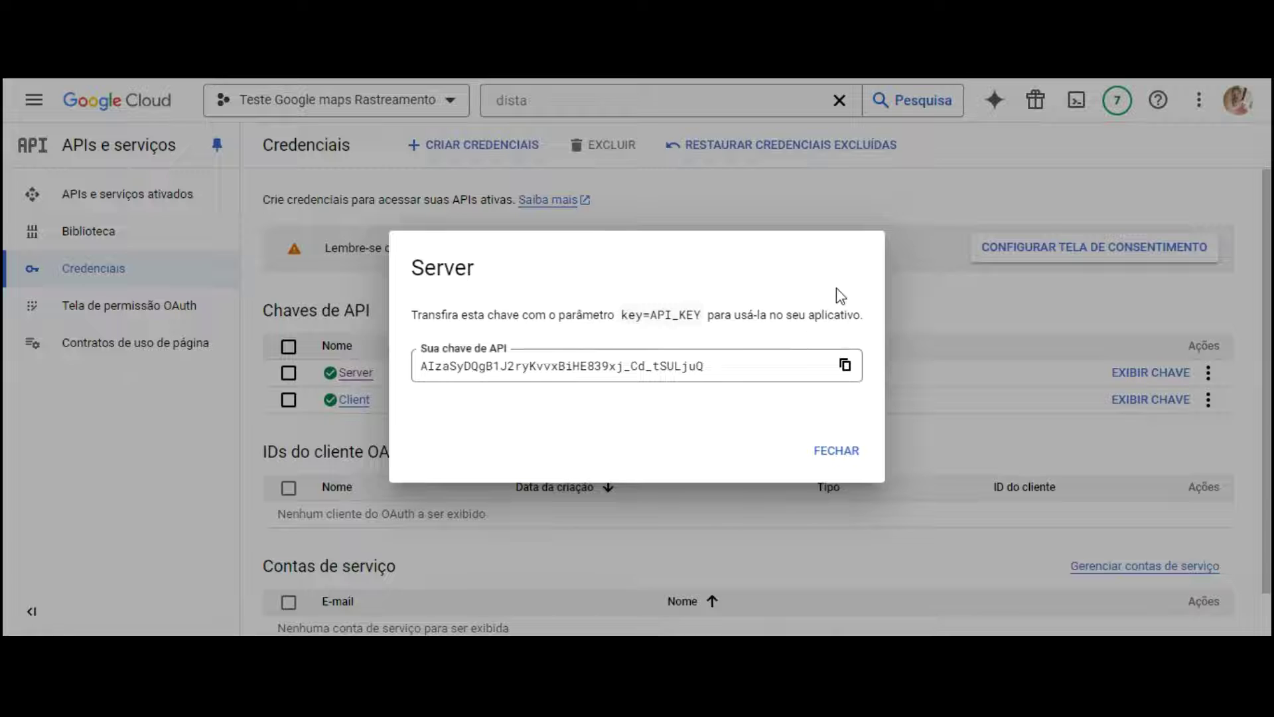
left_click(845, 365)
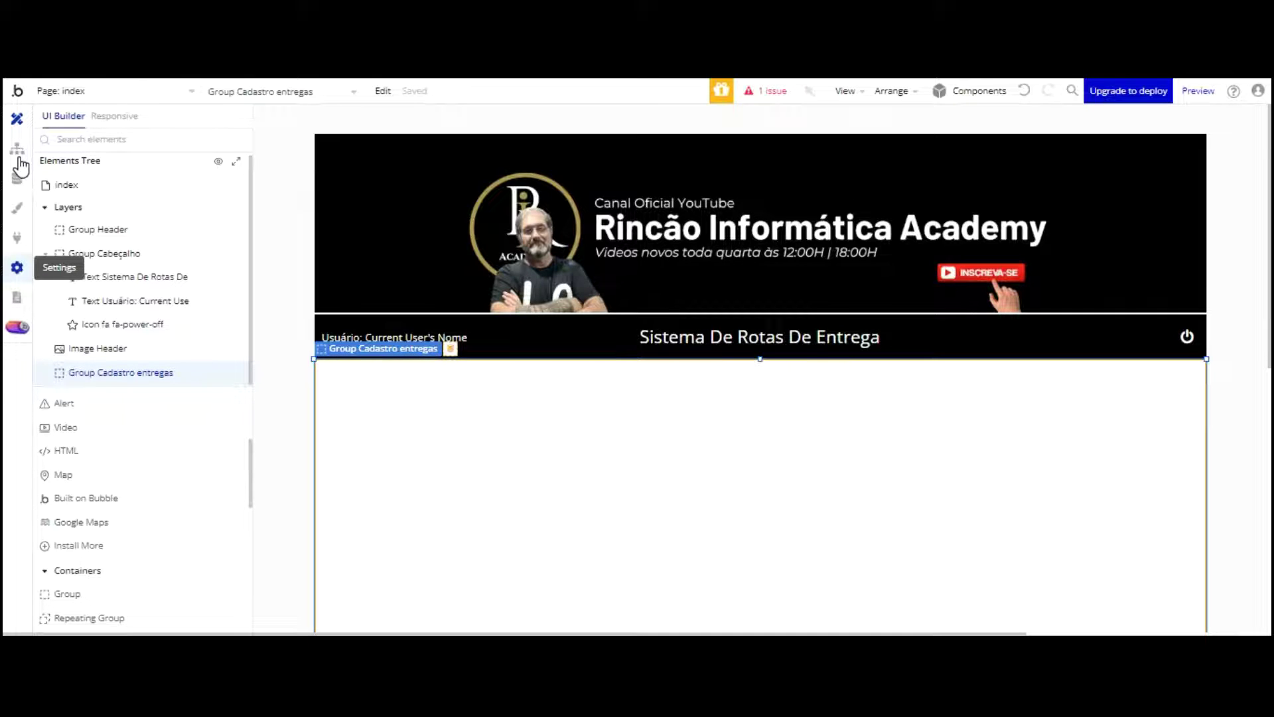
Step: Paste the Server key into the Google Geocode API key field in the general settings
left_click(18, 268)
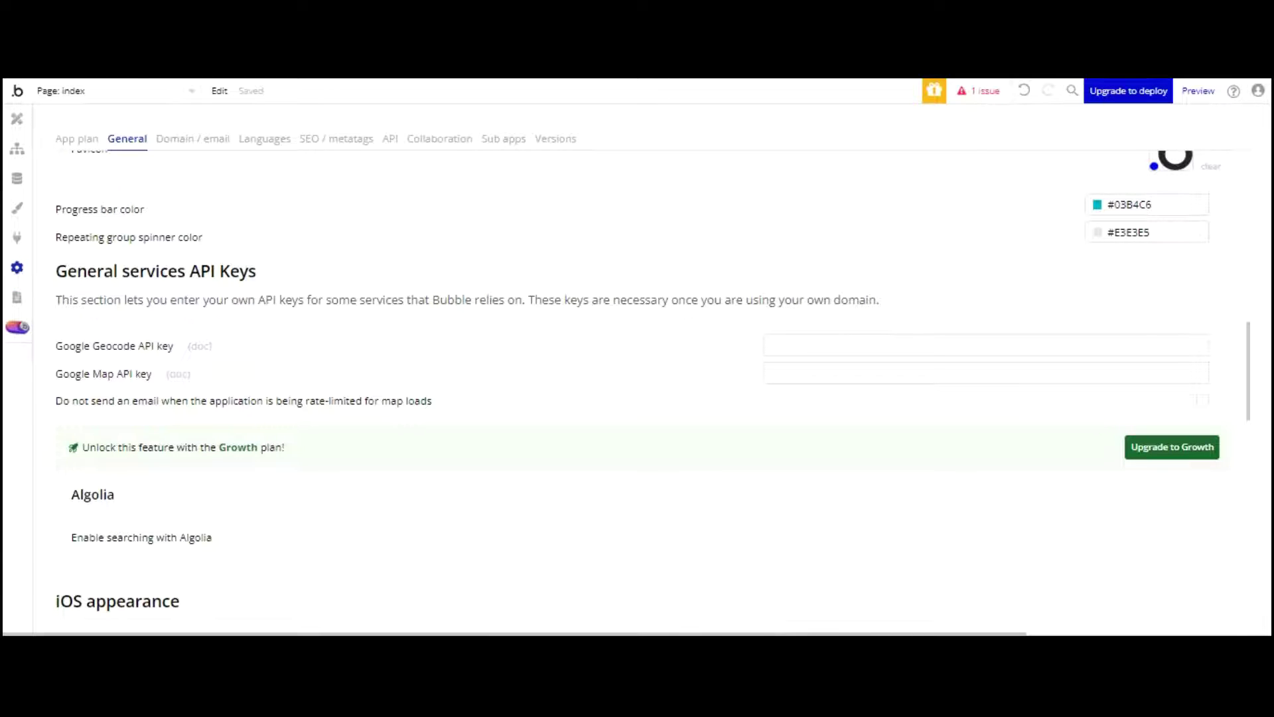
scroll(187, 170, "up", 10)
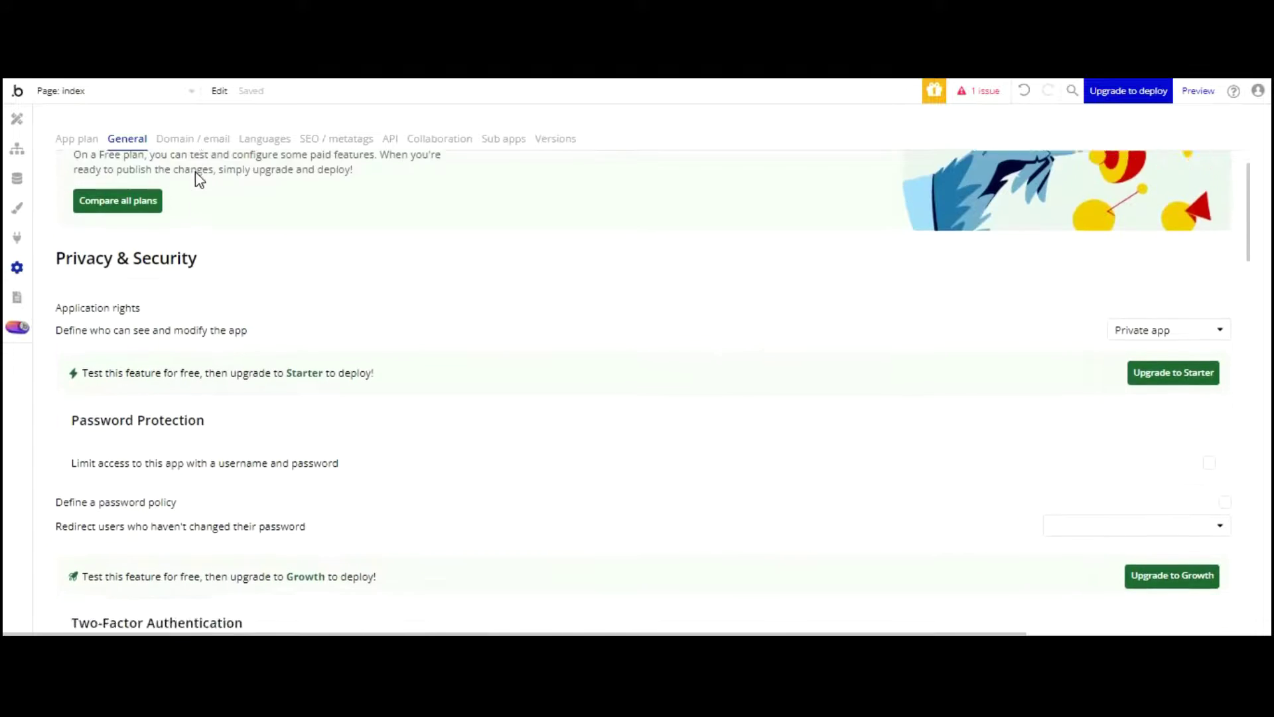
scroll(223, 198, "down", 15)
scroll(223, 219, "down", 2)
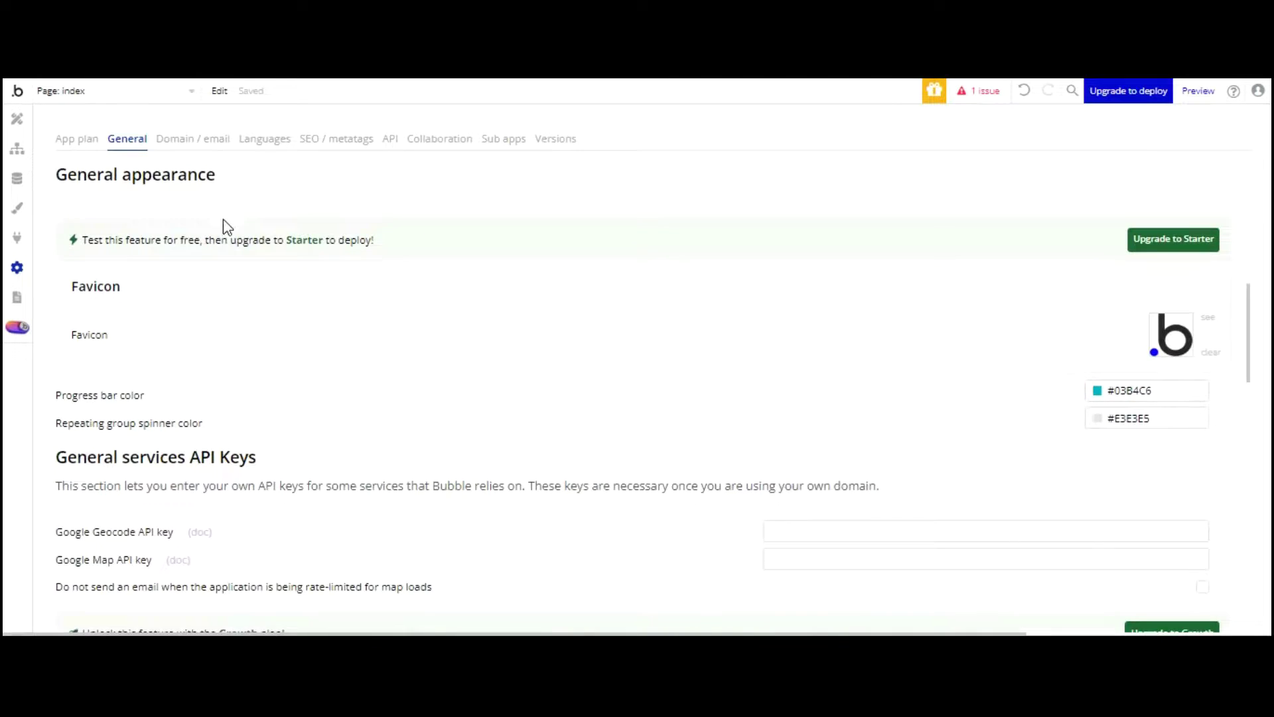
scroll(223, 225, "down", 3)
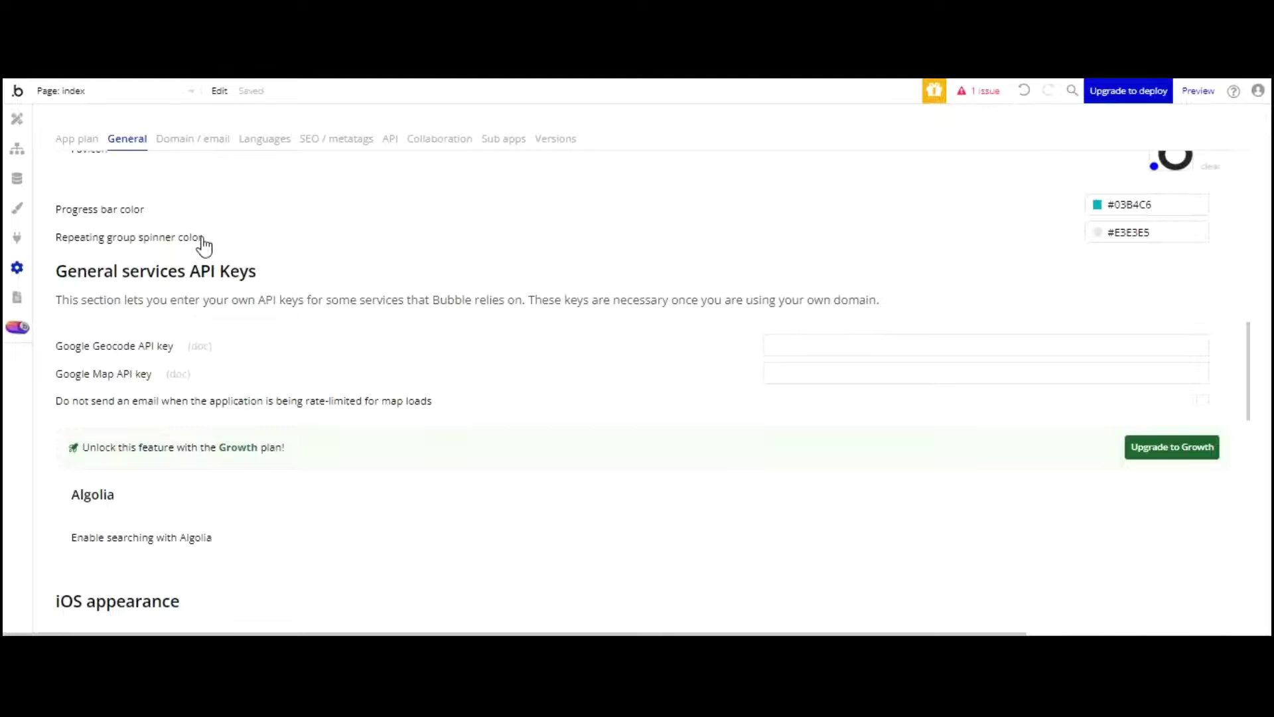
left_click(830, 346)
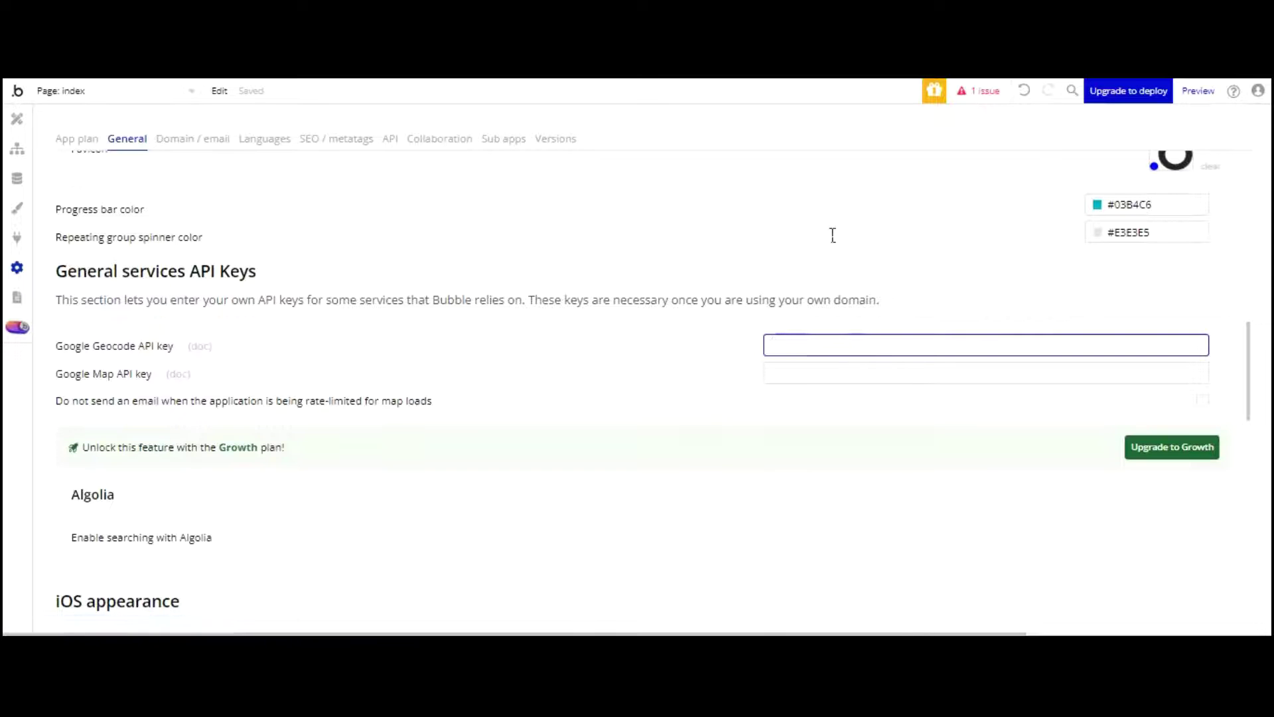
key("ctrl+v")
left_click(758, 227)
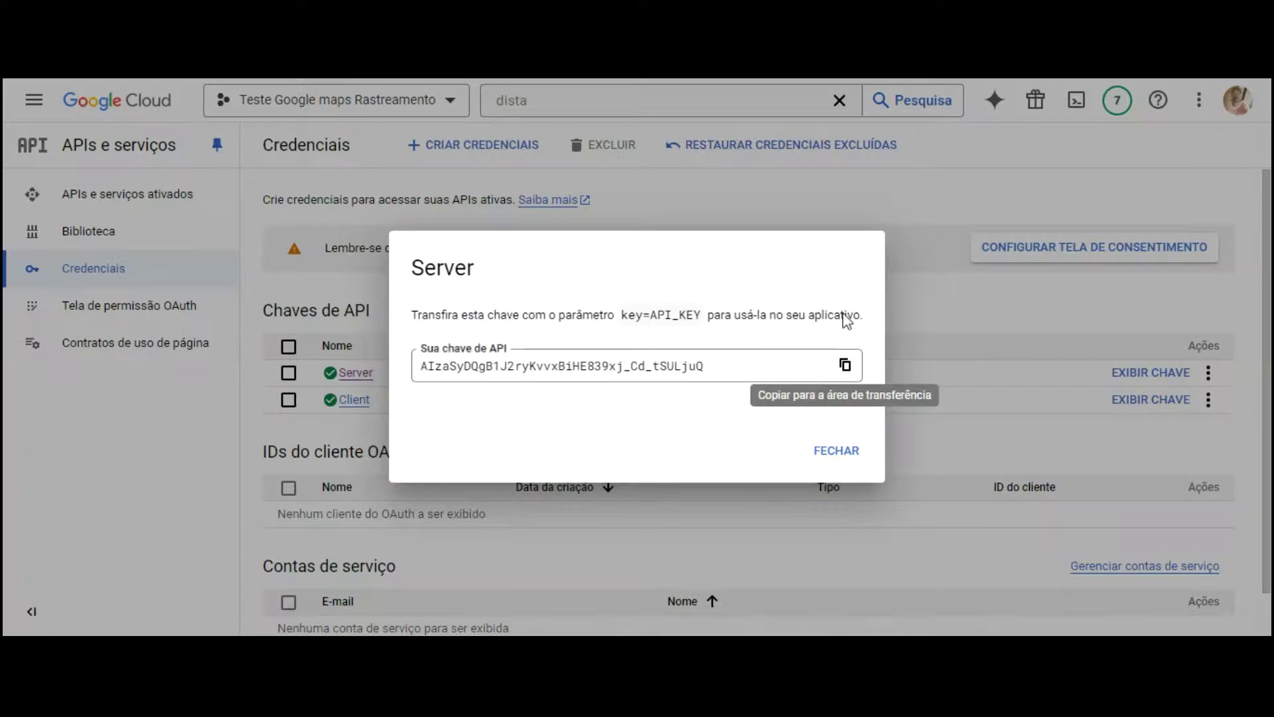
left_click(837, 450)
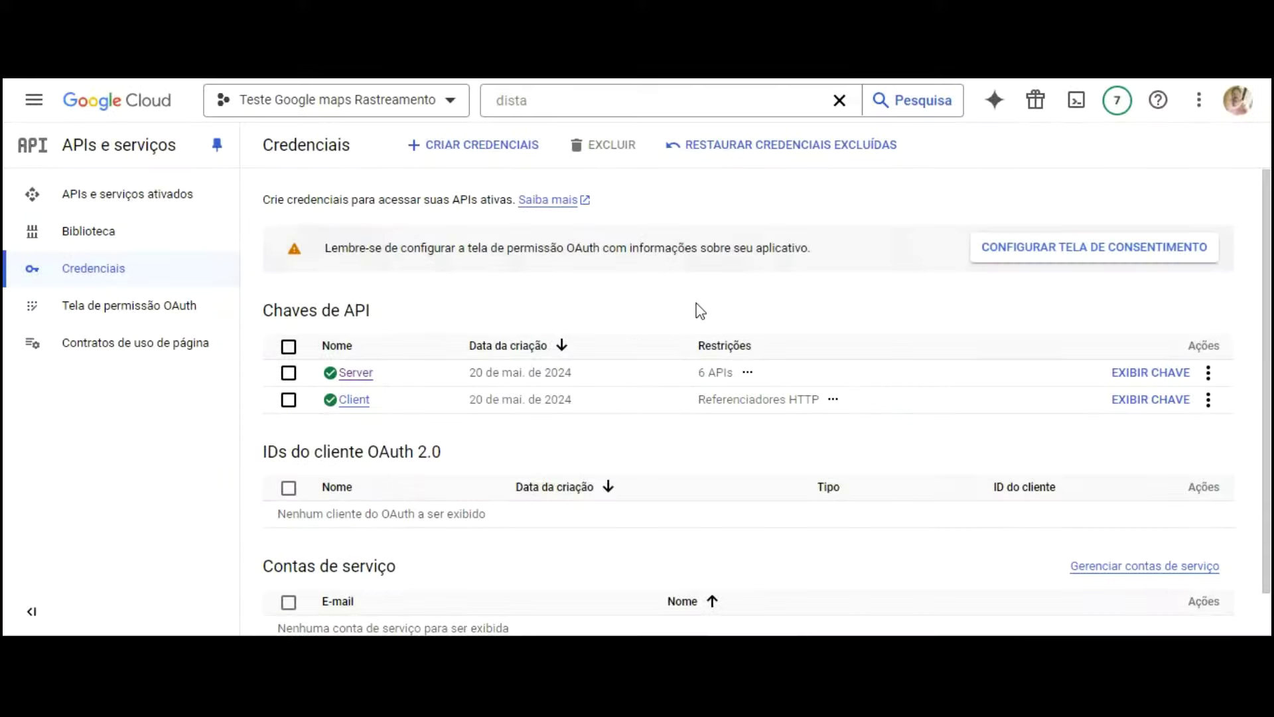
Step: Copy the Client key from Cloud Console into the Google Map API key field
left_click(1152, 398)
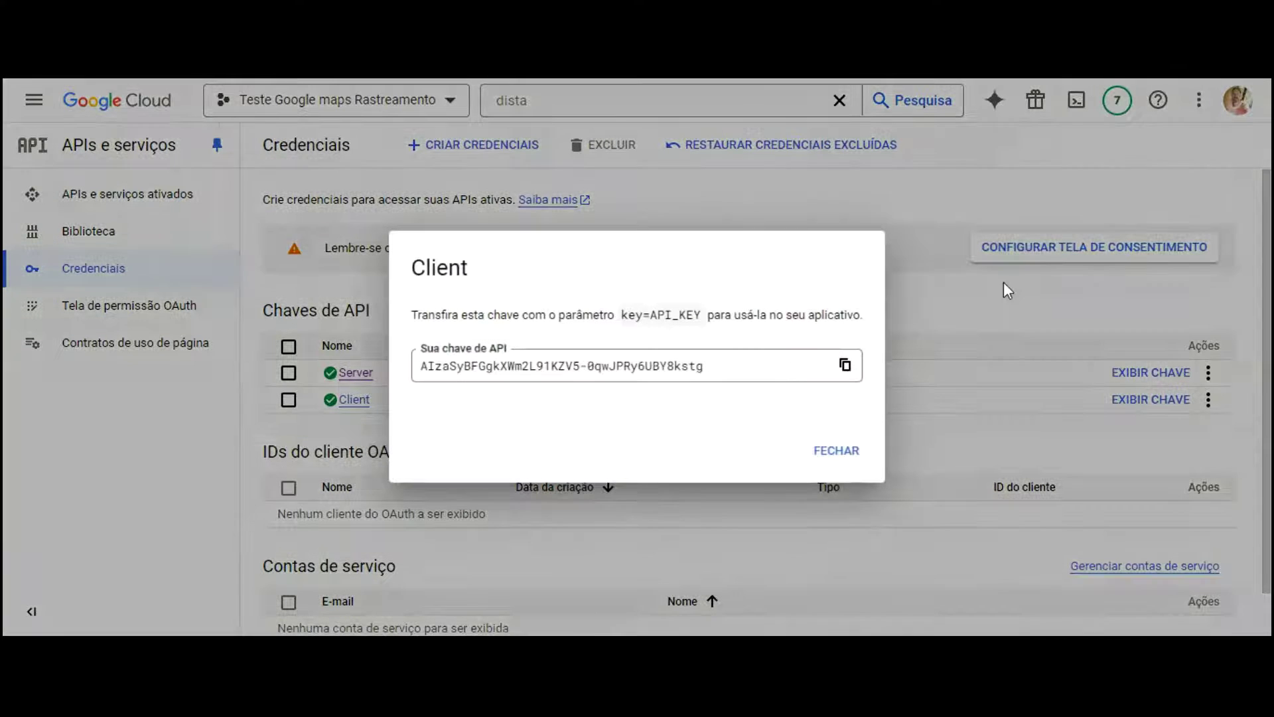
left_click(845, 364)
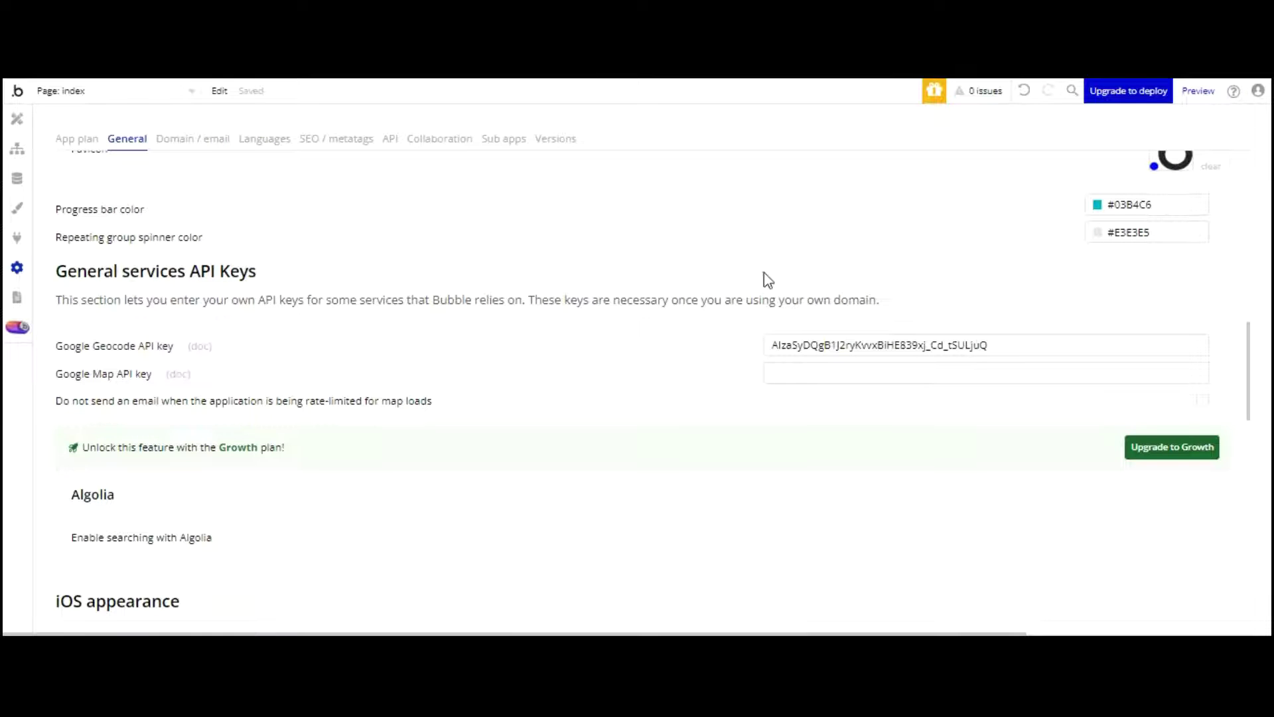
left_click(866, 373)
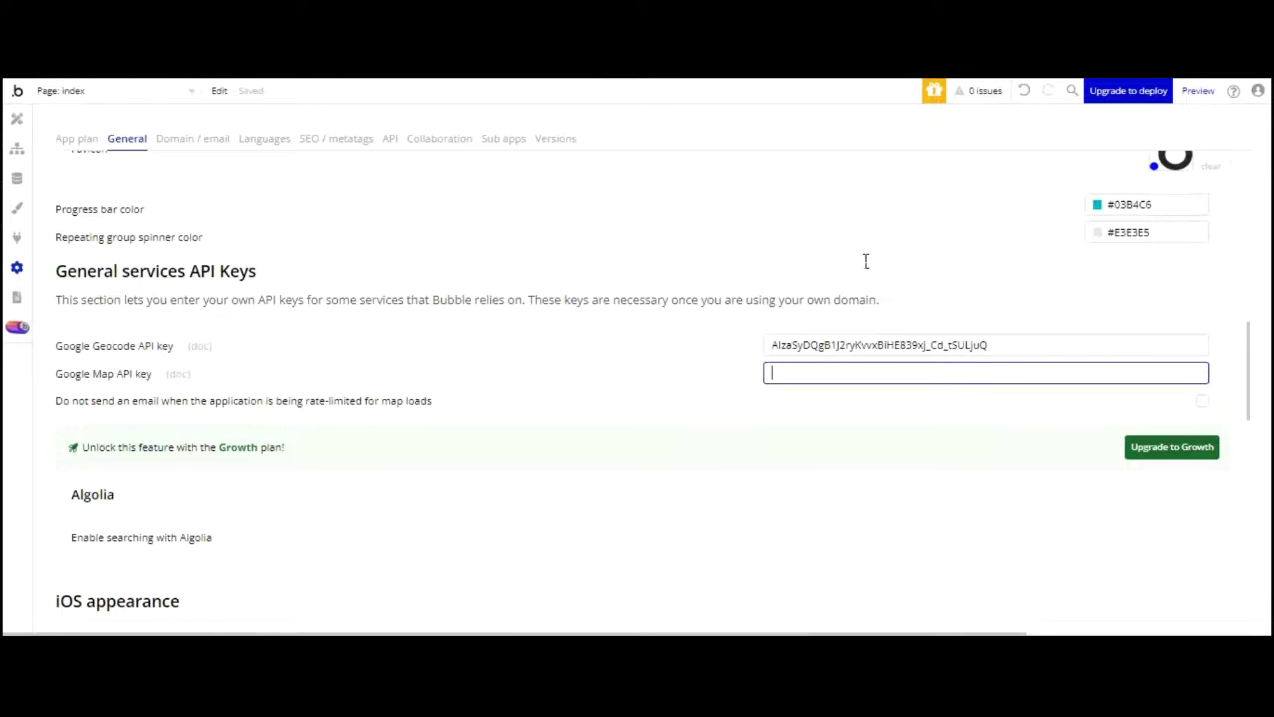
key("ctrl+v")
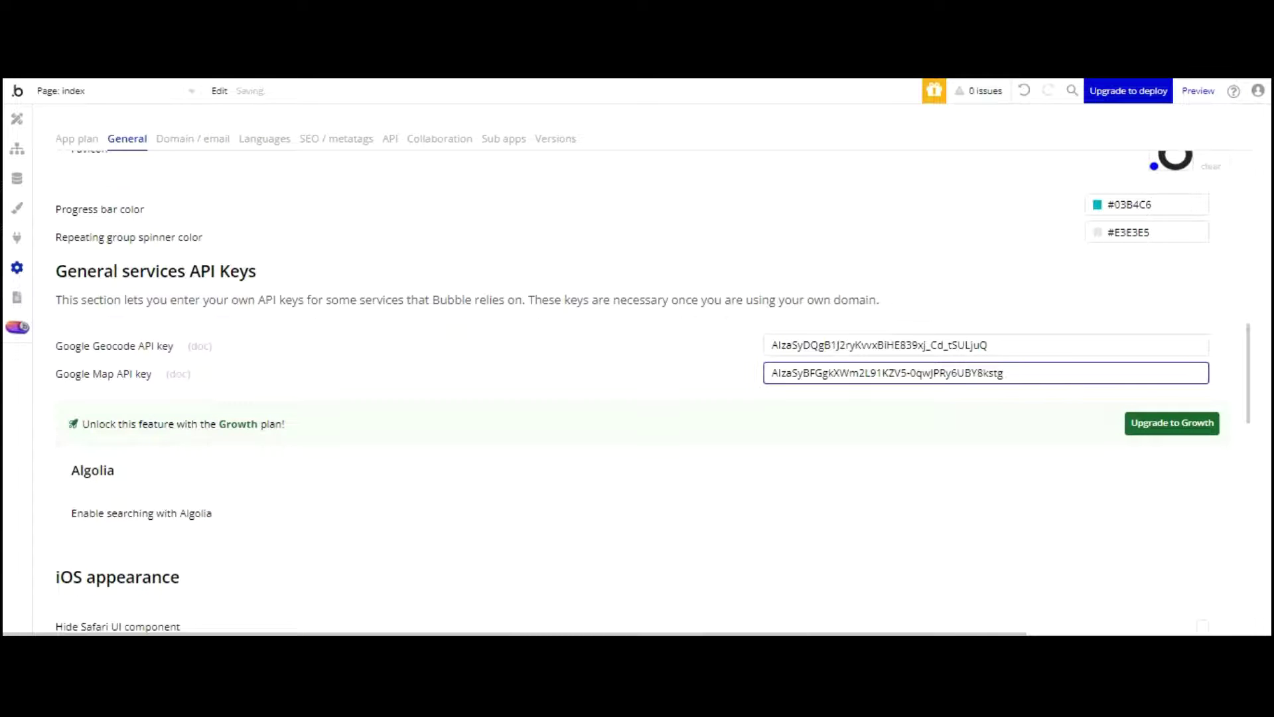
left_click(1008, 484)
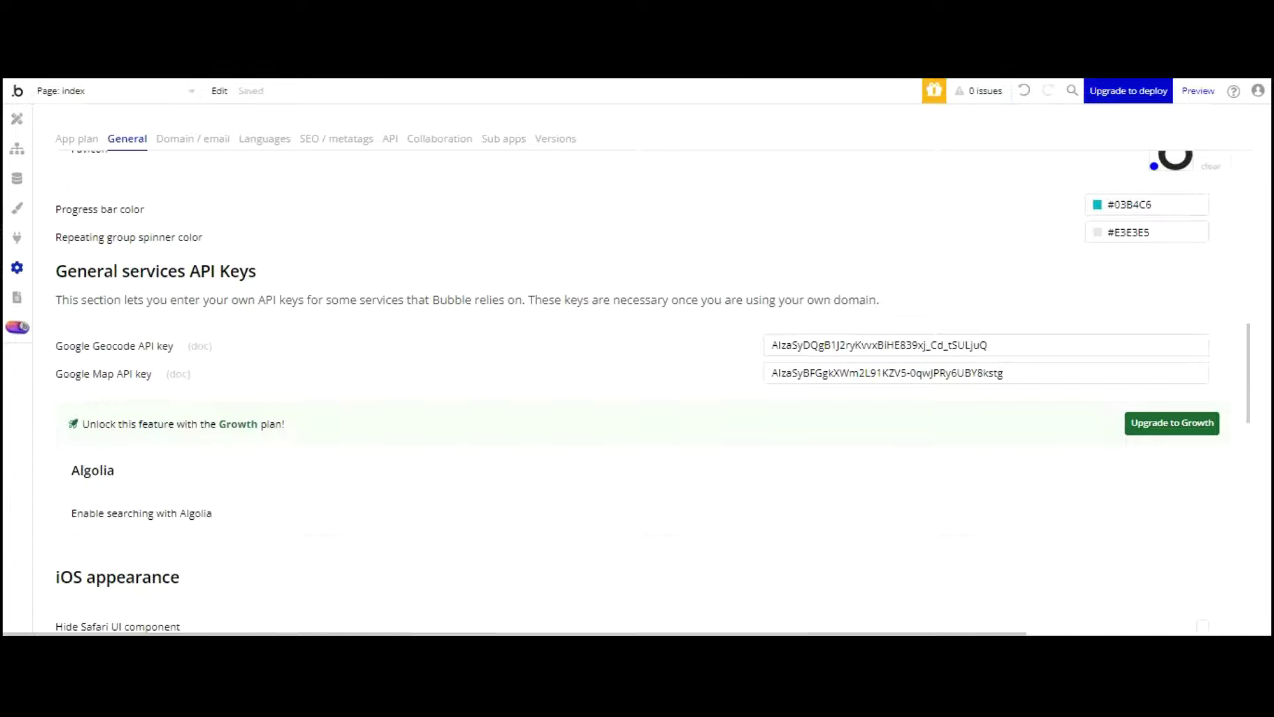
left_click(17, 119)
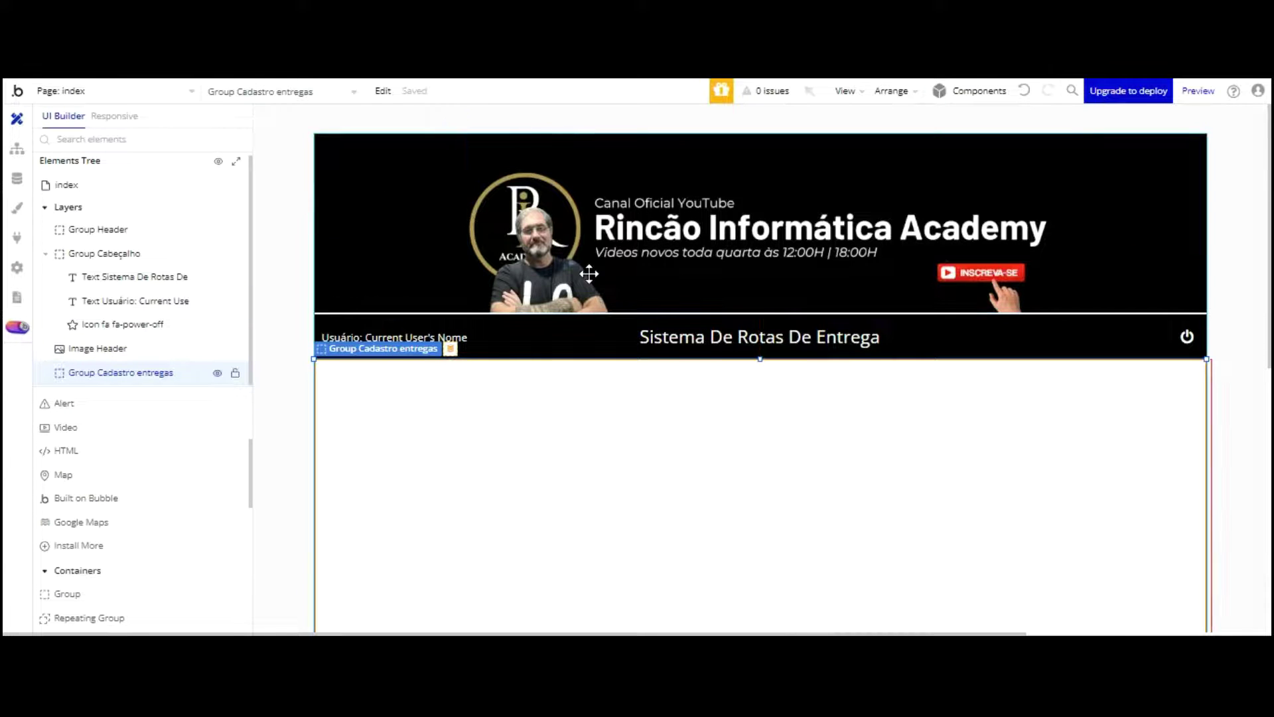
Step: Inspect the page's route map group, Group Pesquisa rotas and g Example group
scroll(812, 157, "down", 3)
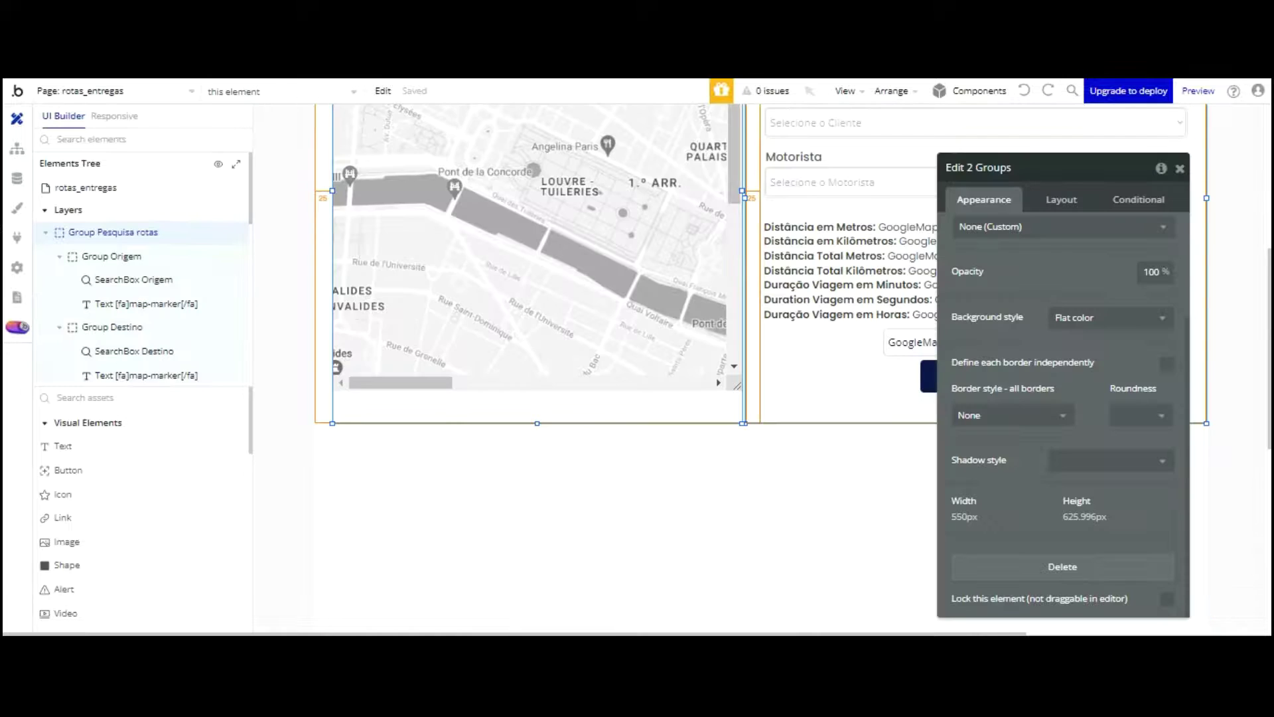
scroll(780, 269, "up", 6)
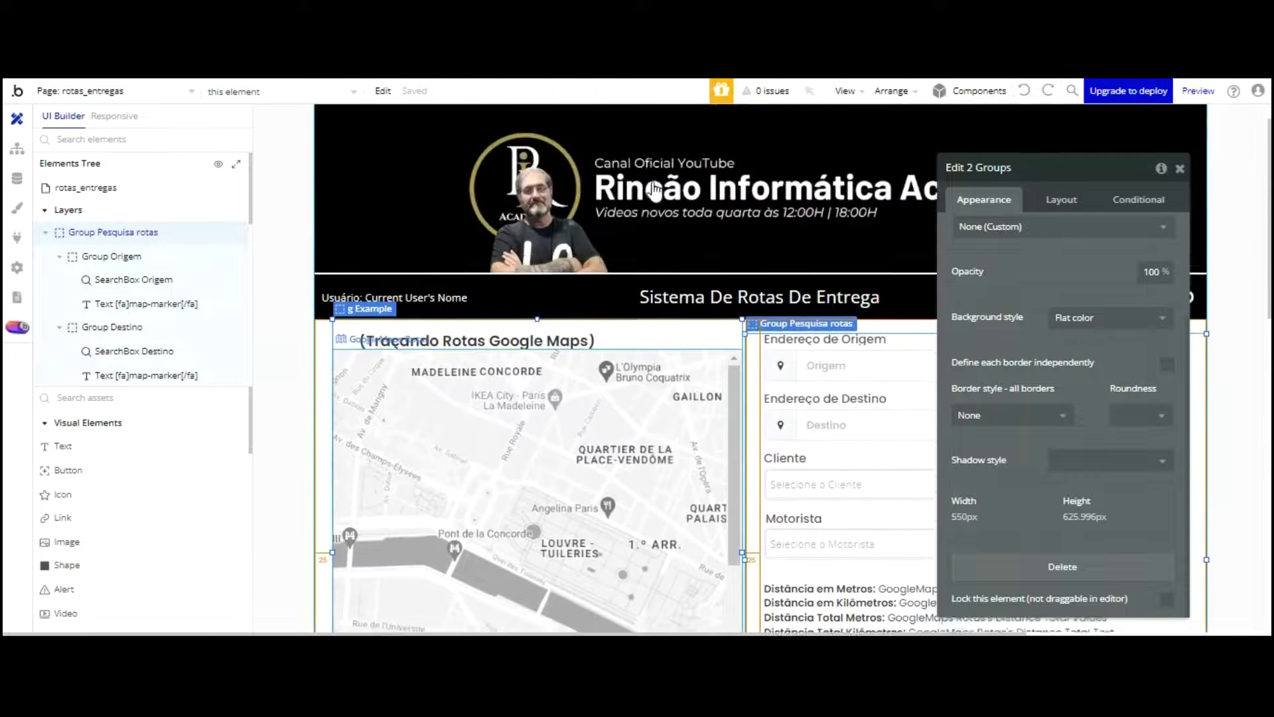
left_click(273, 159)
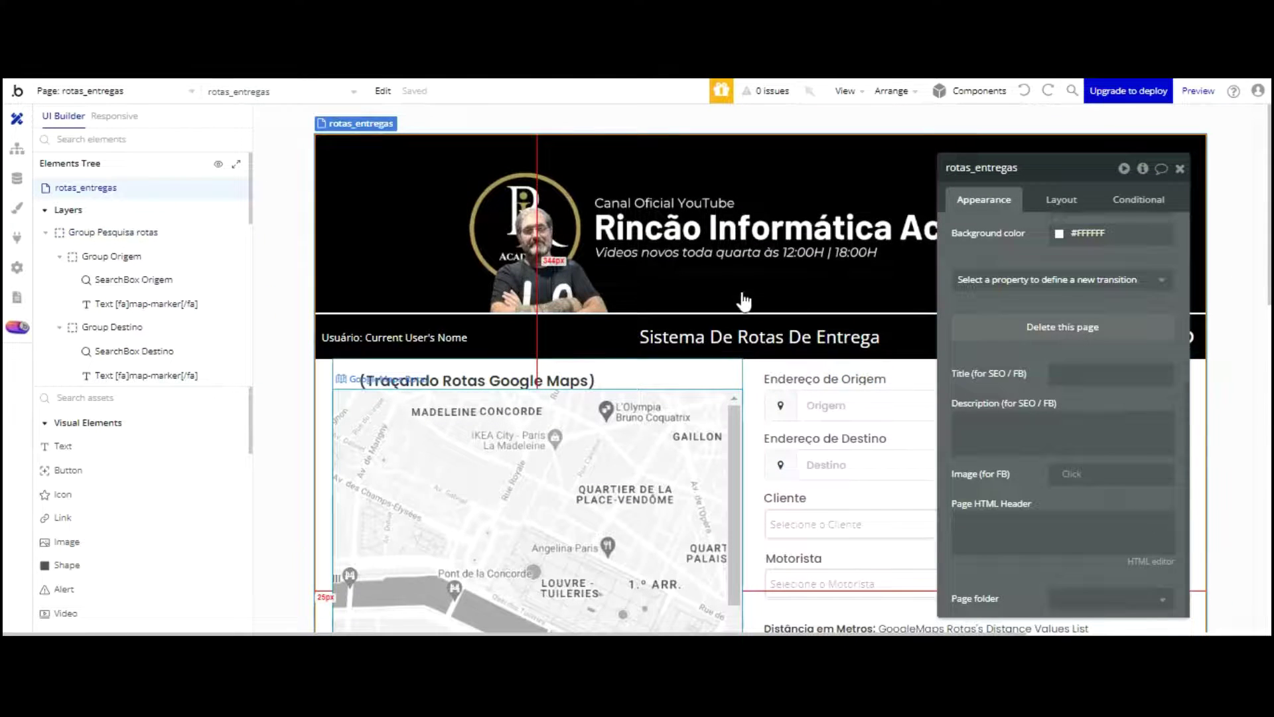
scroll(711, 269, "down", 4)
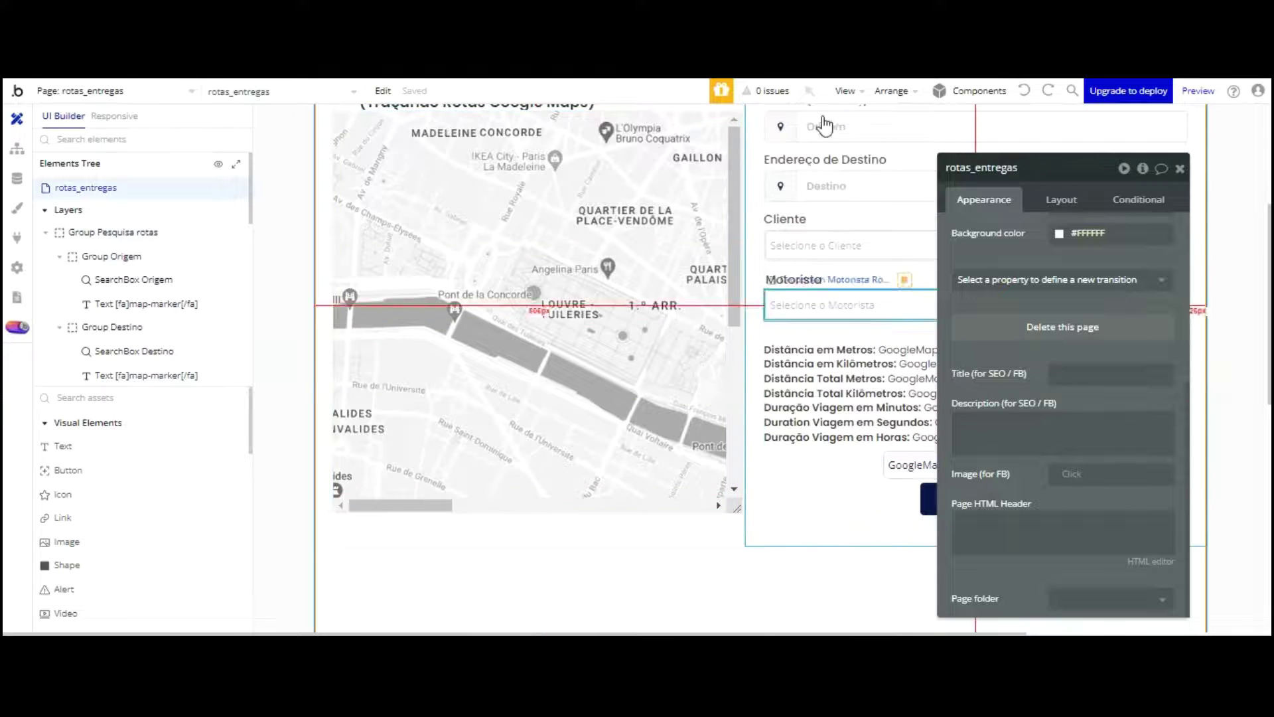
left_click(697, 527)
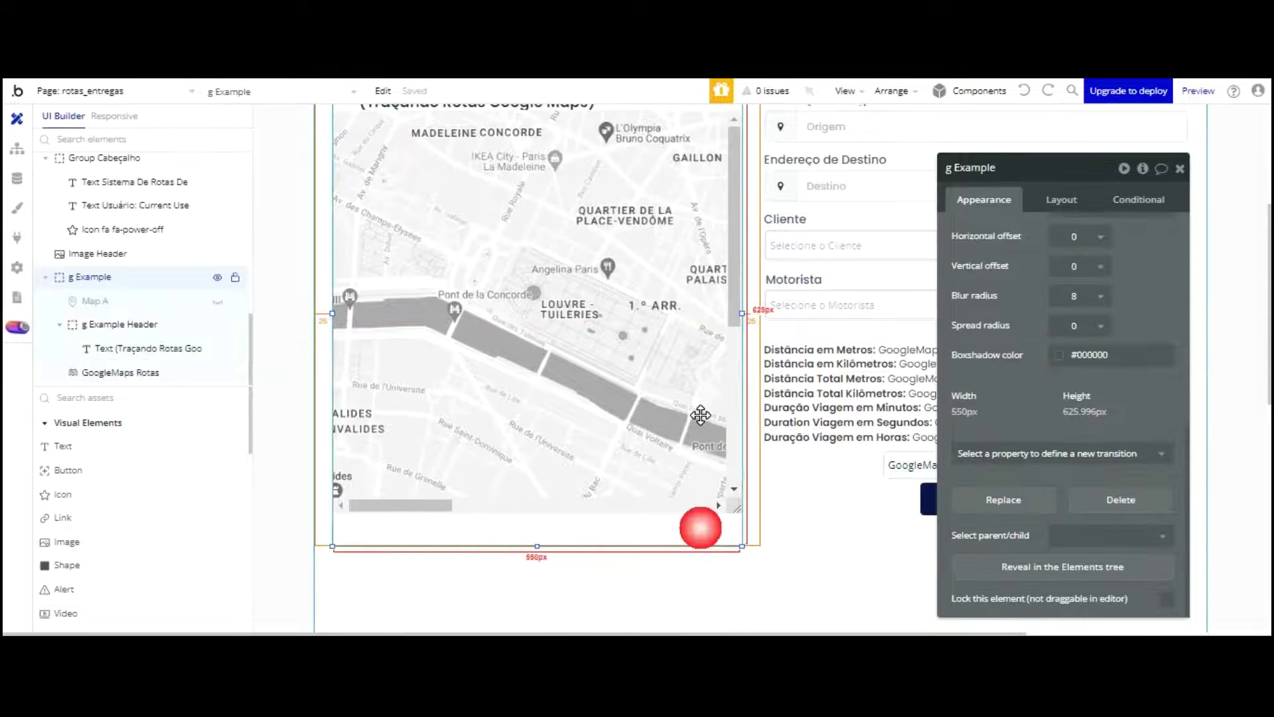
scroll(647, 306, "up", 1)
scroll(647, 306, "up", 2)
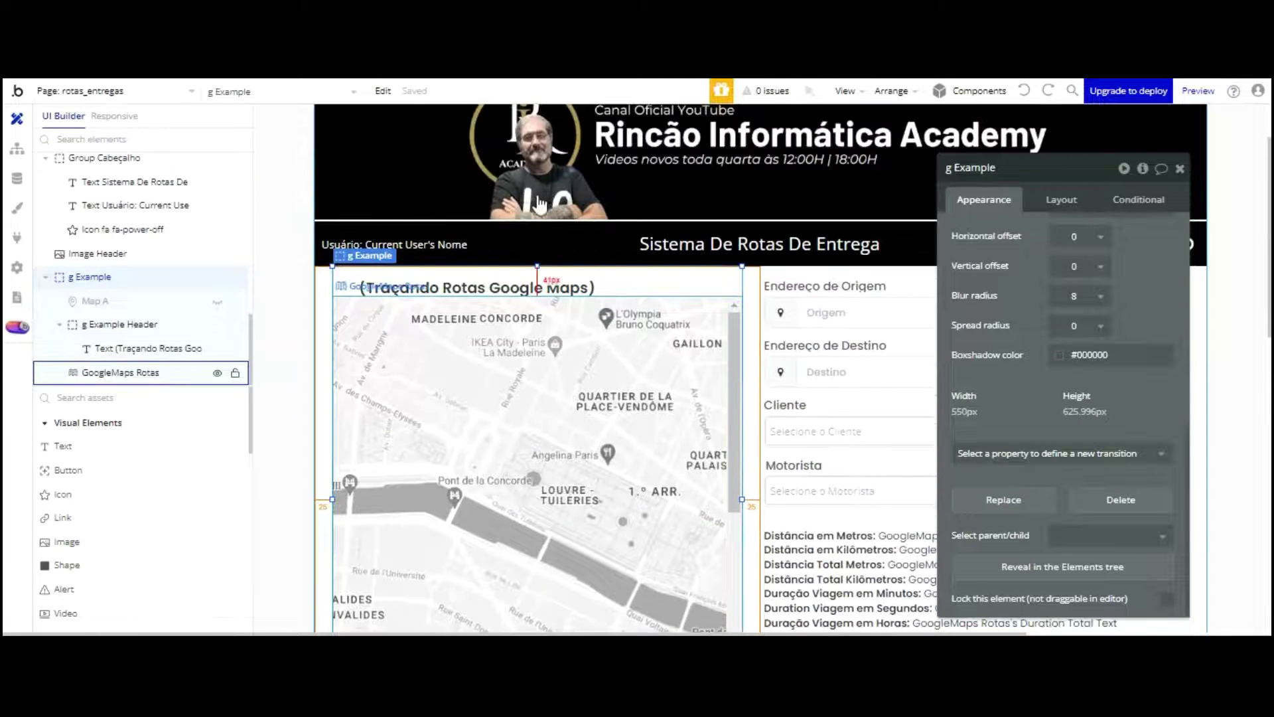
scroll(826, 304, "down", 4)
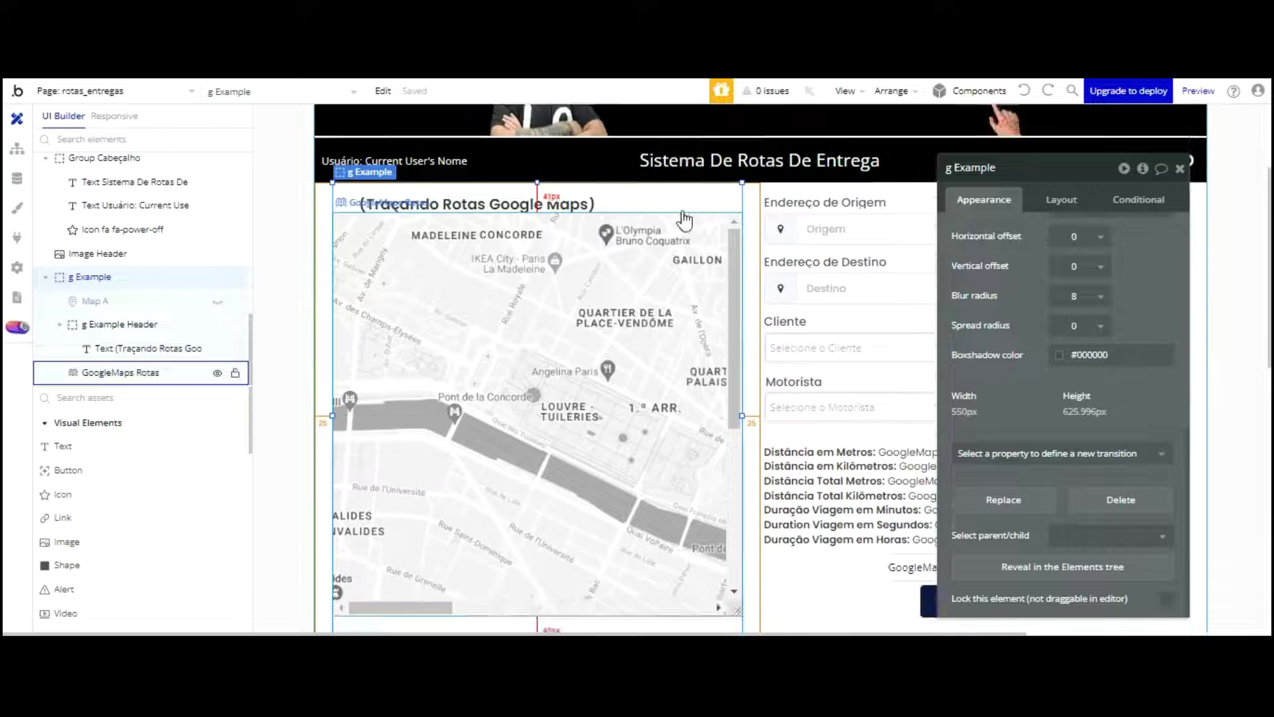
left_click(820, 322)
scroll(826, 222, "up", 4)
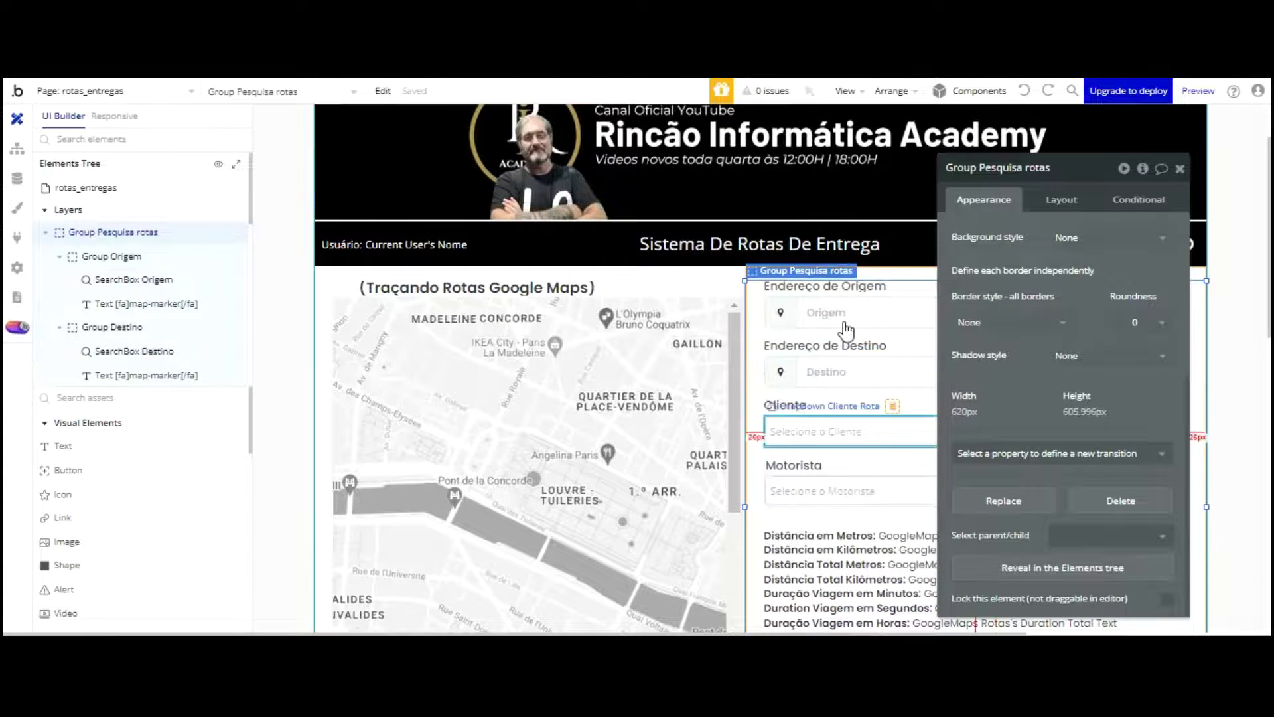
scroll(797, 332, "down", 3)
left_click(714, 423)
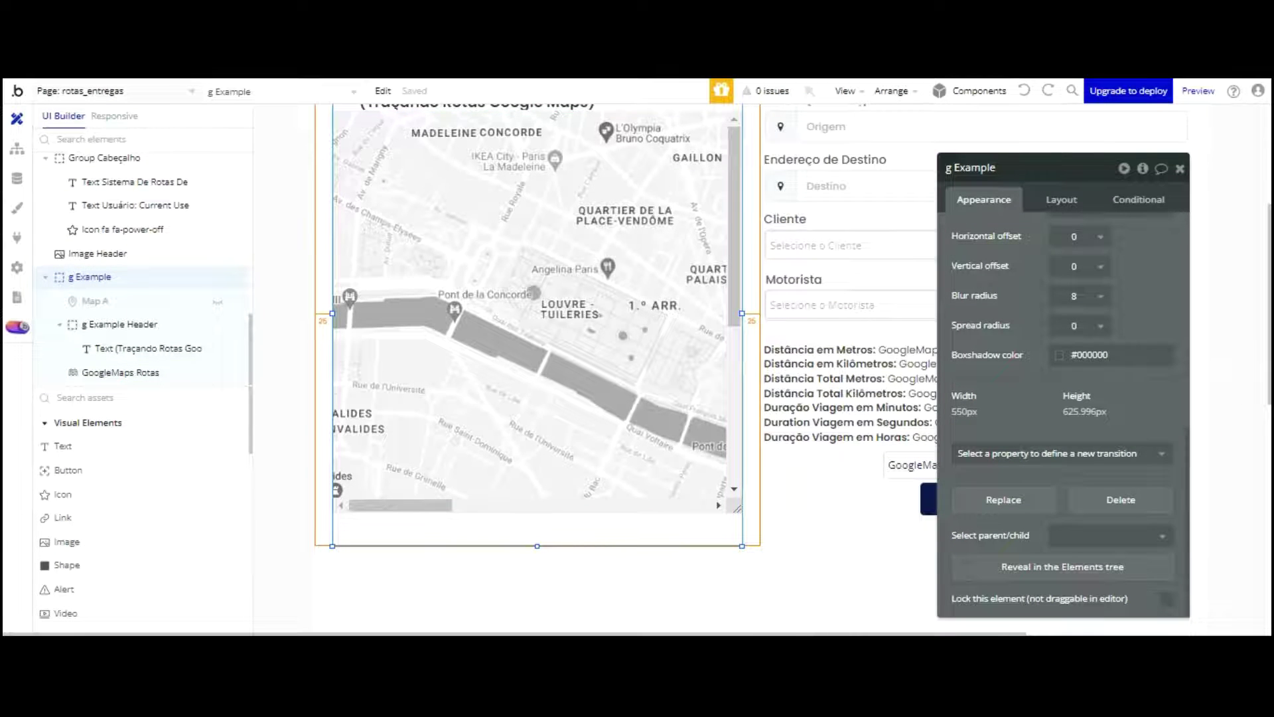
Step: Switch the editor to the rotas_entregas page from the page list
left_click(187, 91)
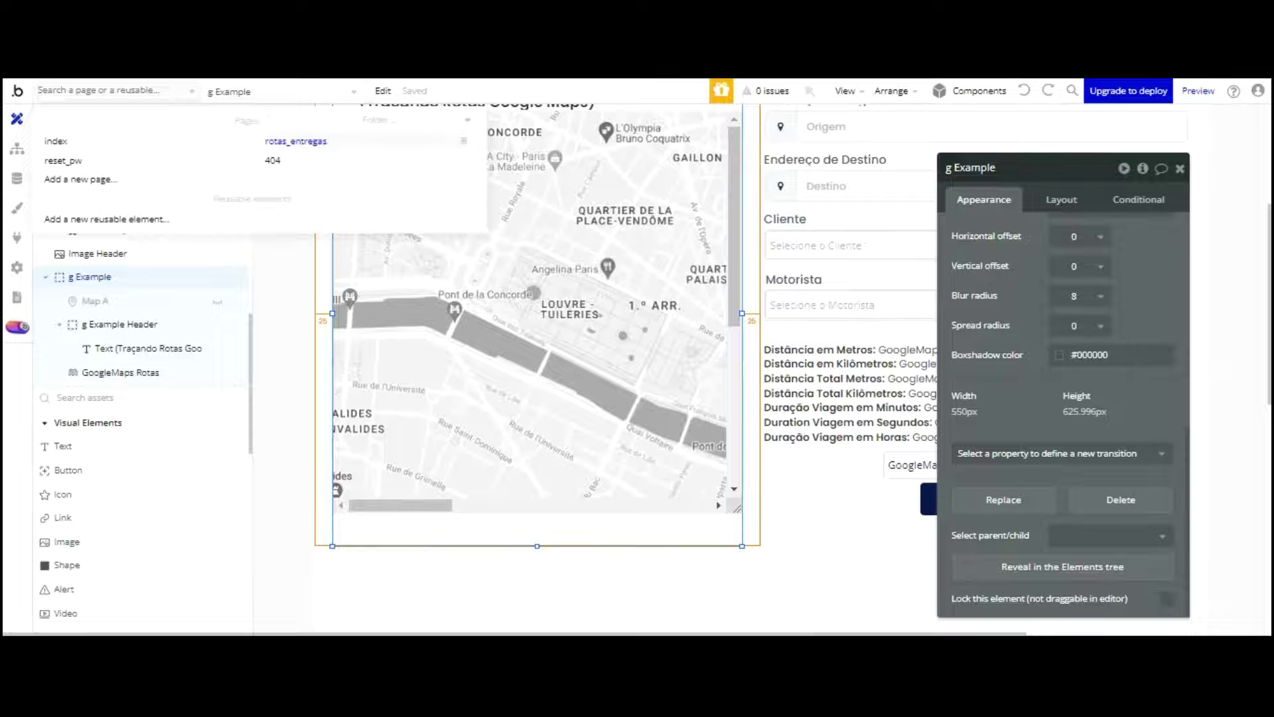
right_click(292, 139)
left_click(286, 171)
left_click(295, 141)
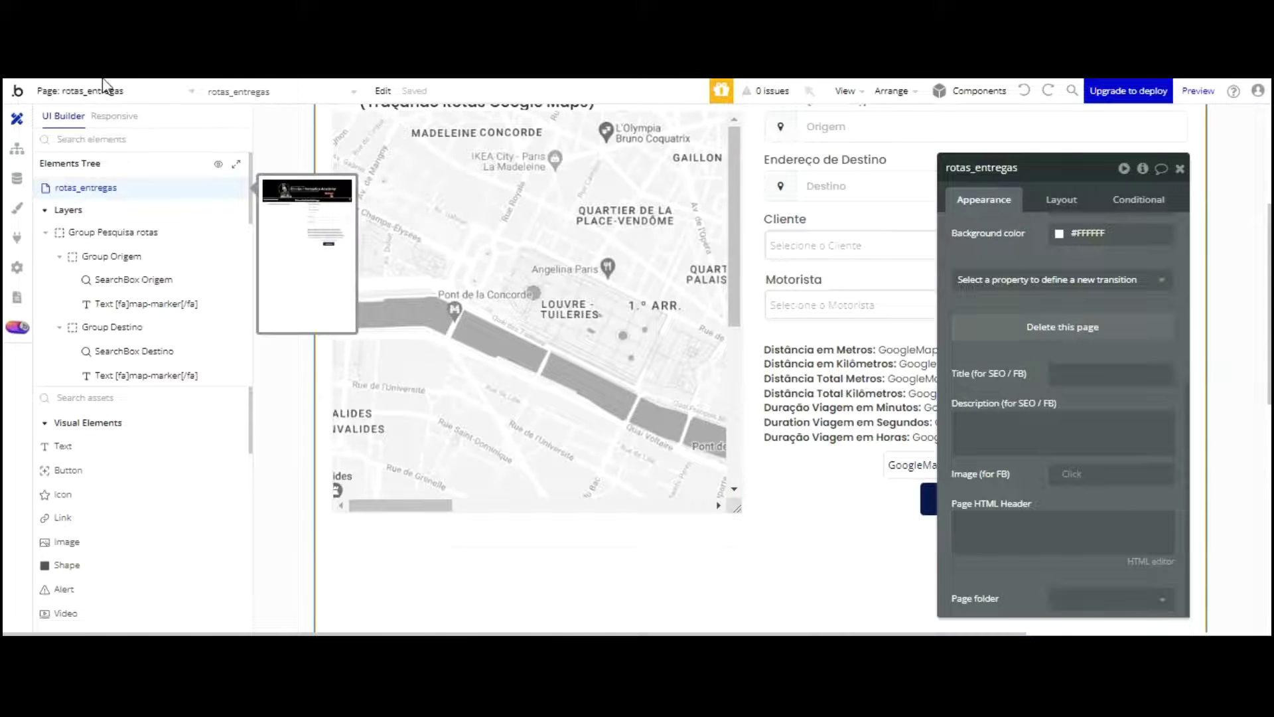
Step: Copy the rotas_entregas page and paste it from the index page as a new rotas_entregas page
right_click(99, 189)
left_click(316, 276)
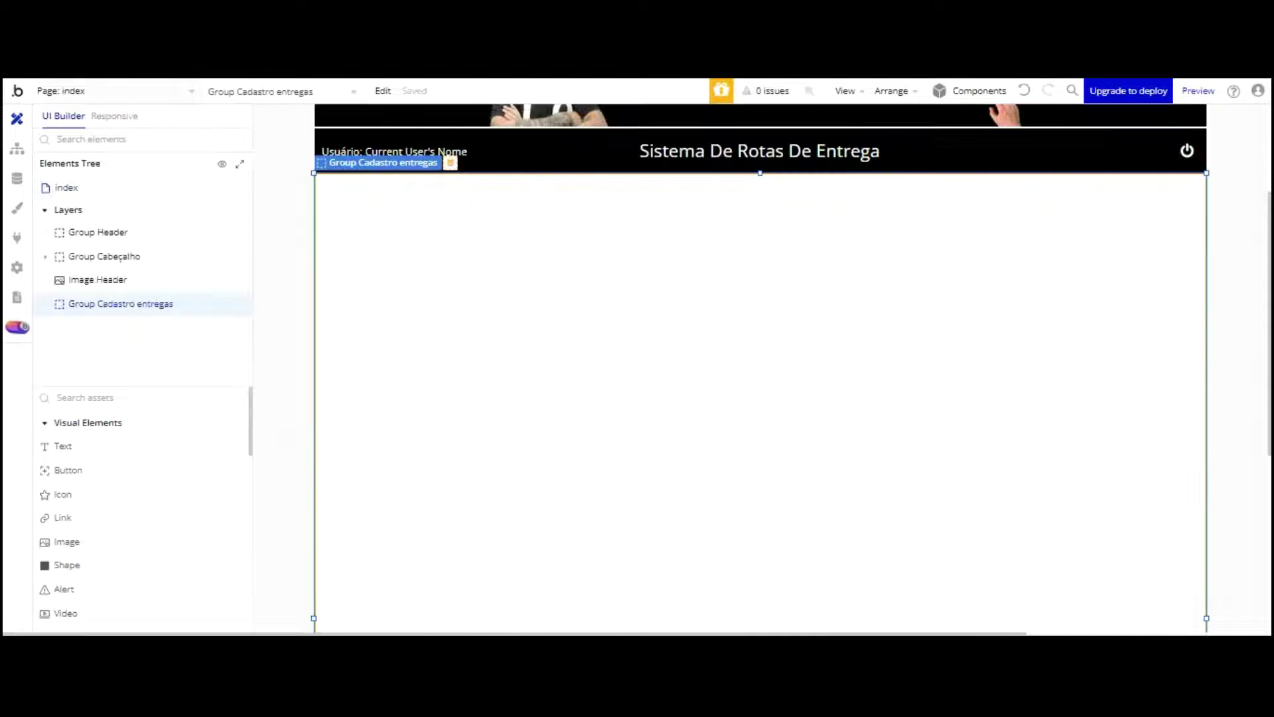
left_click(157, 89)
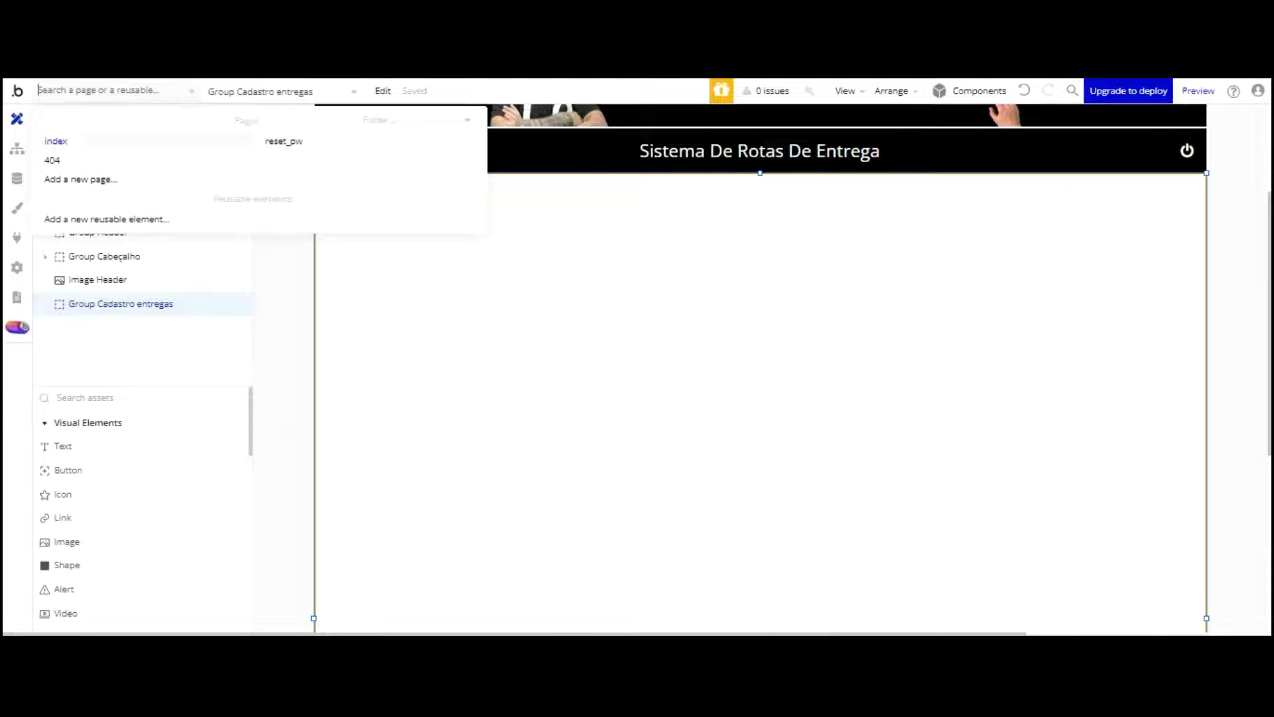
left_click(56, 141)
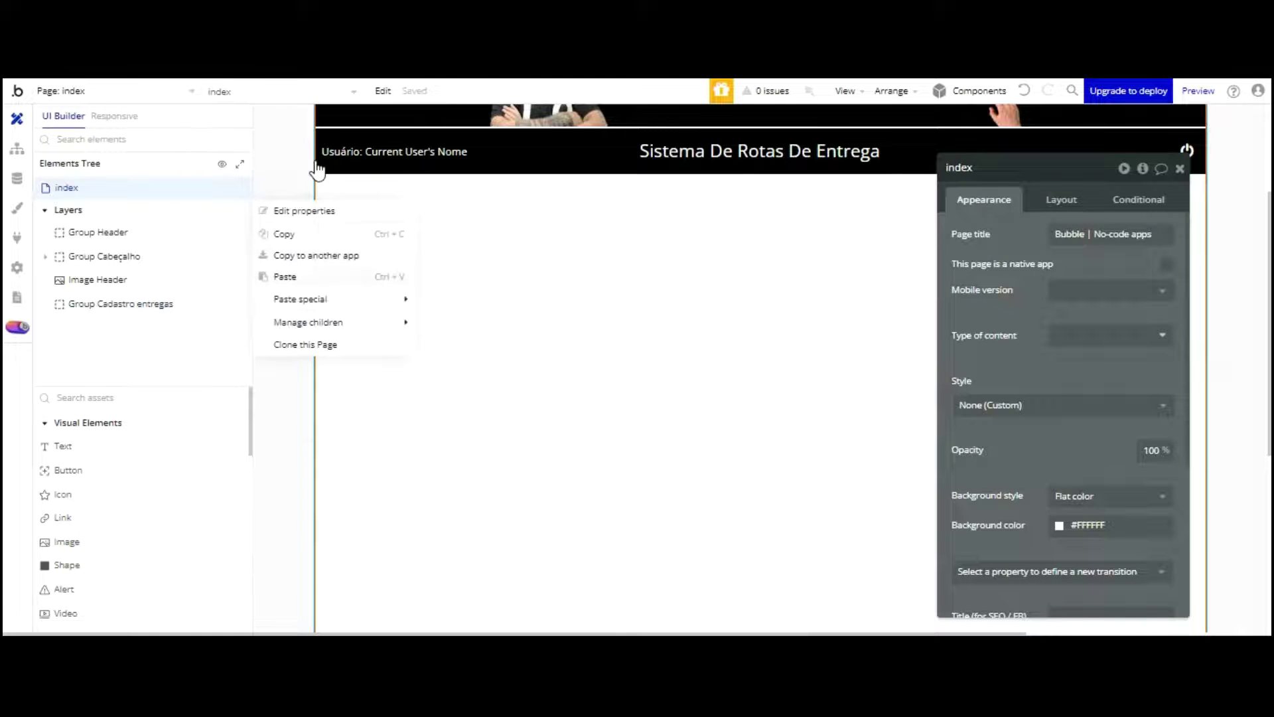
key("ctrl+v")
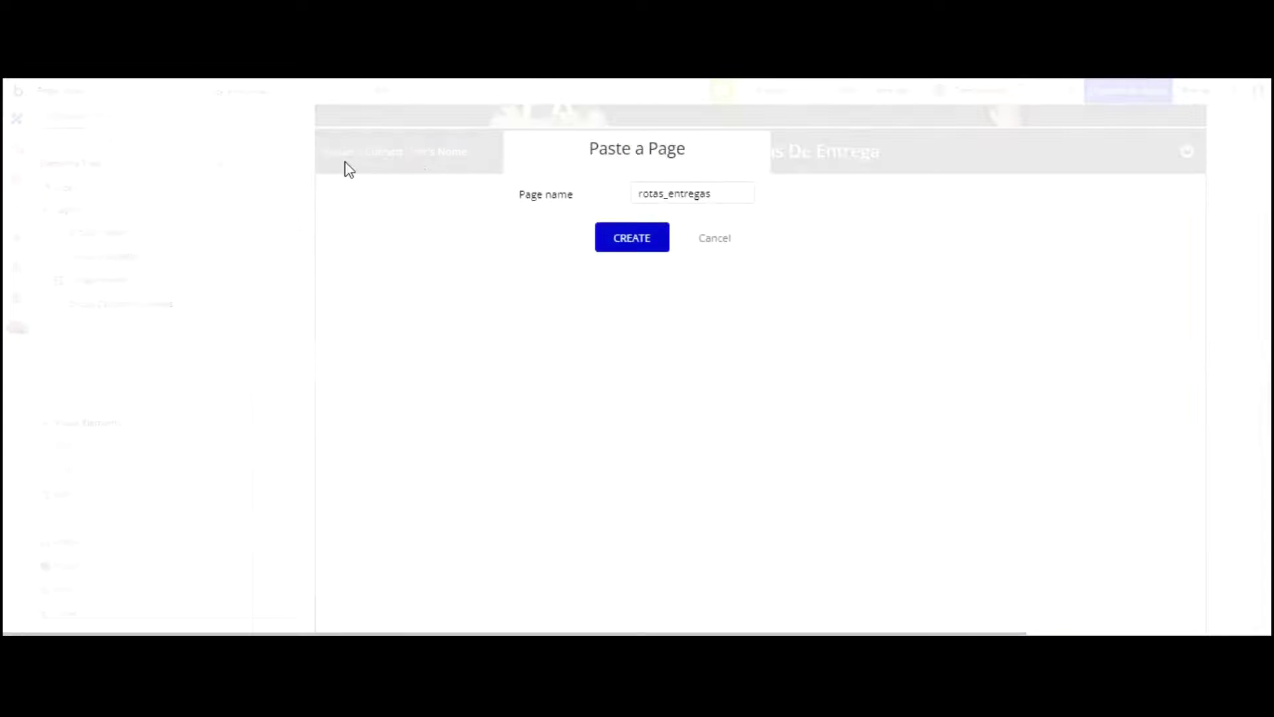
left_click(623, 239)
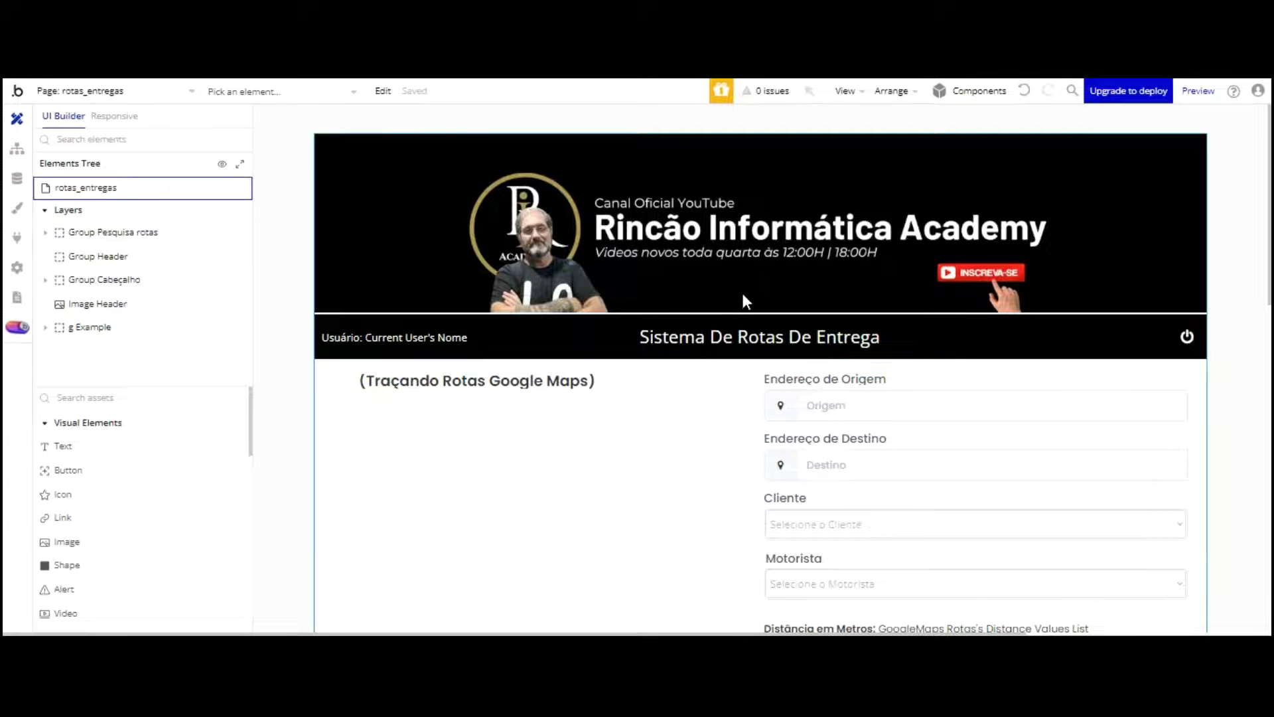
Step: Rename the pasted page's map-holding group from g Example to g Mapa
scroll(743, 305, "down", 1)
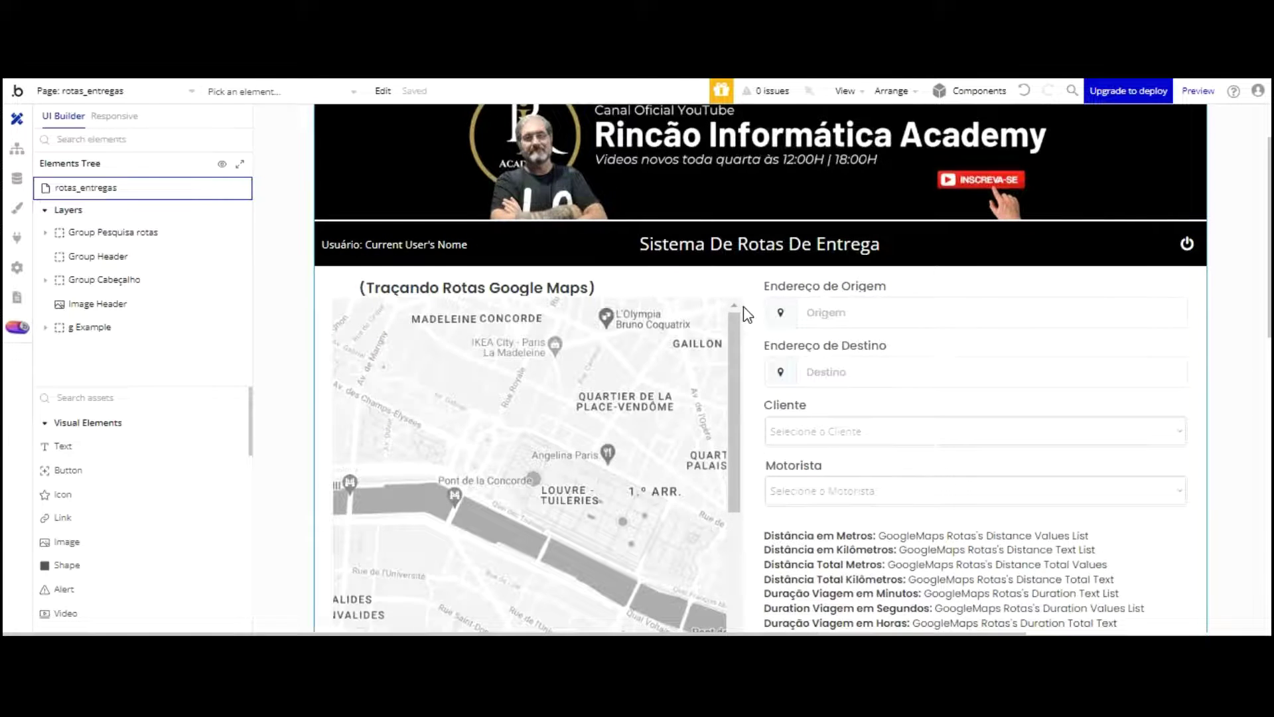
scroll(746, 314, "down", 1)
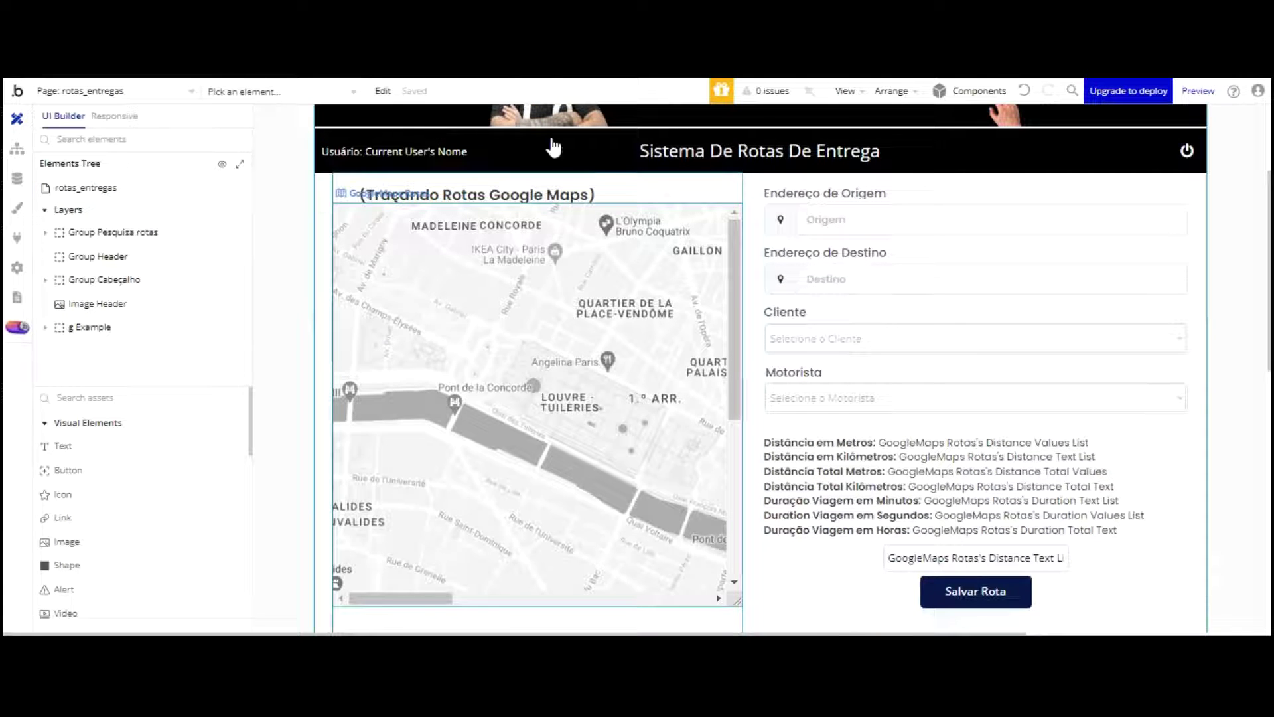
double_click(328, 265)
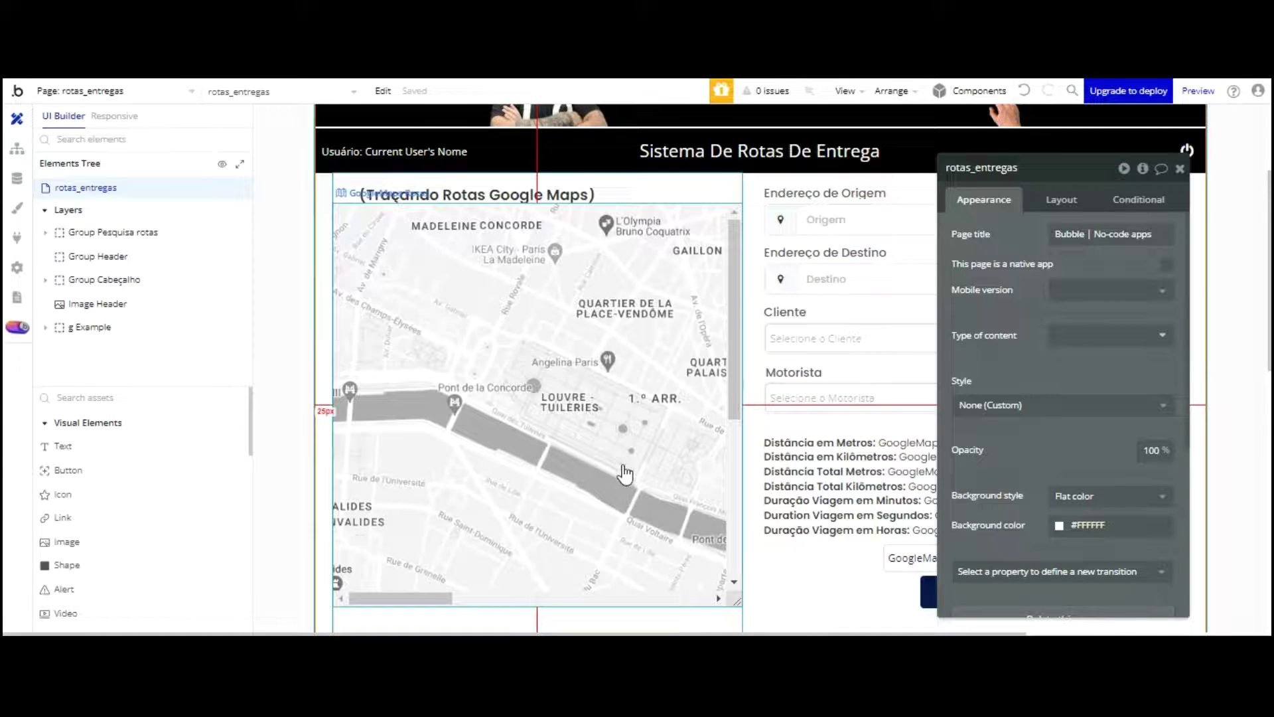
scroll(624, 474, "down", 2)
left_click(628, 535)
double_click(1001, 167)
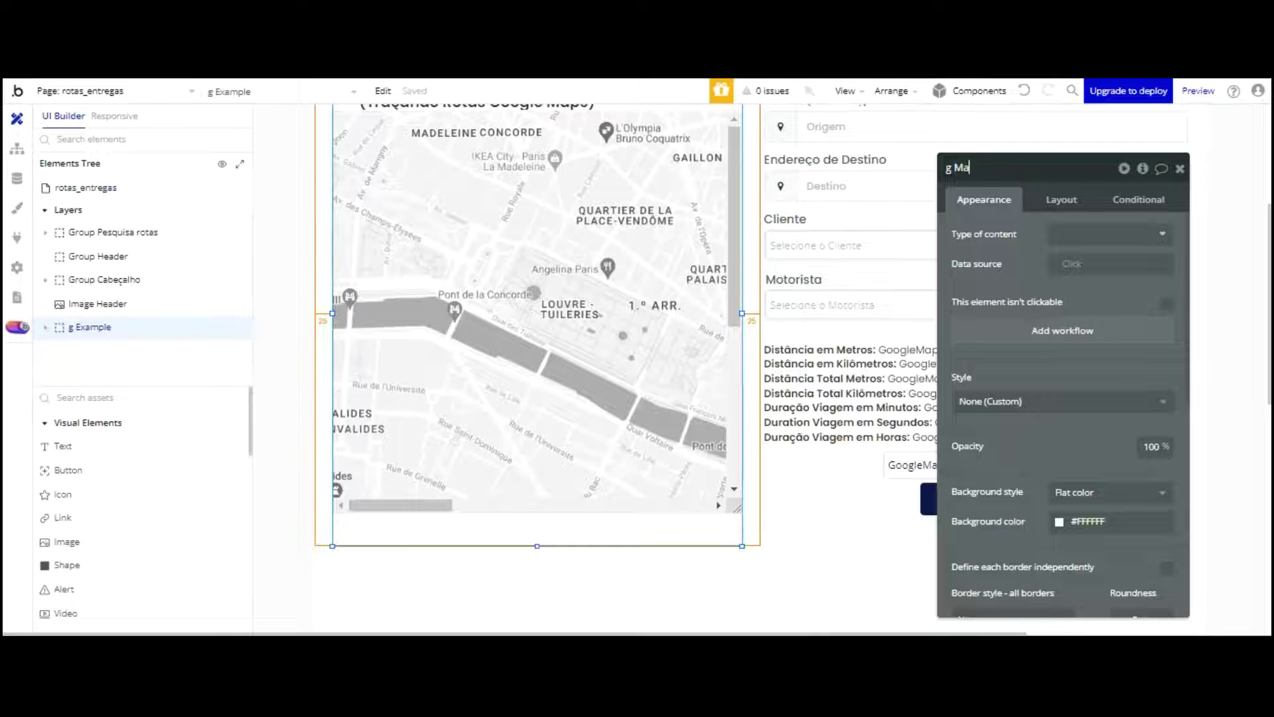
scroll(578, 191, "up", 2)
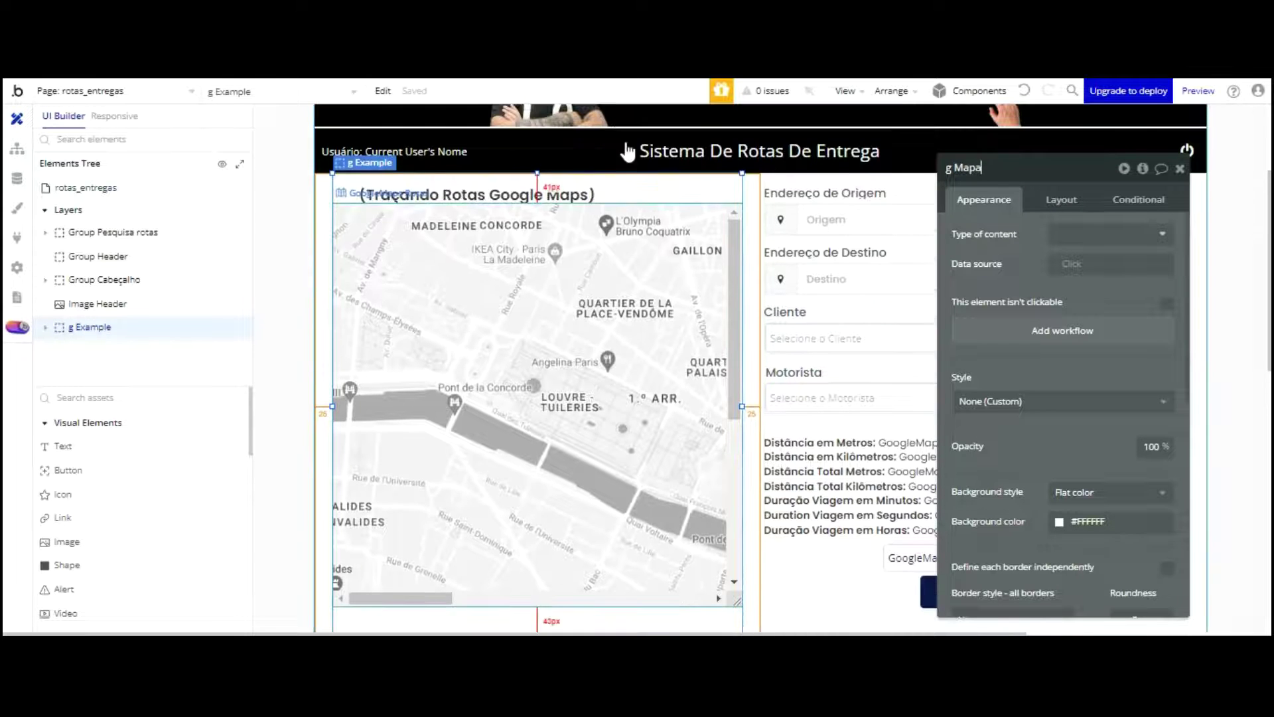
left_click(579, 191)
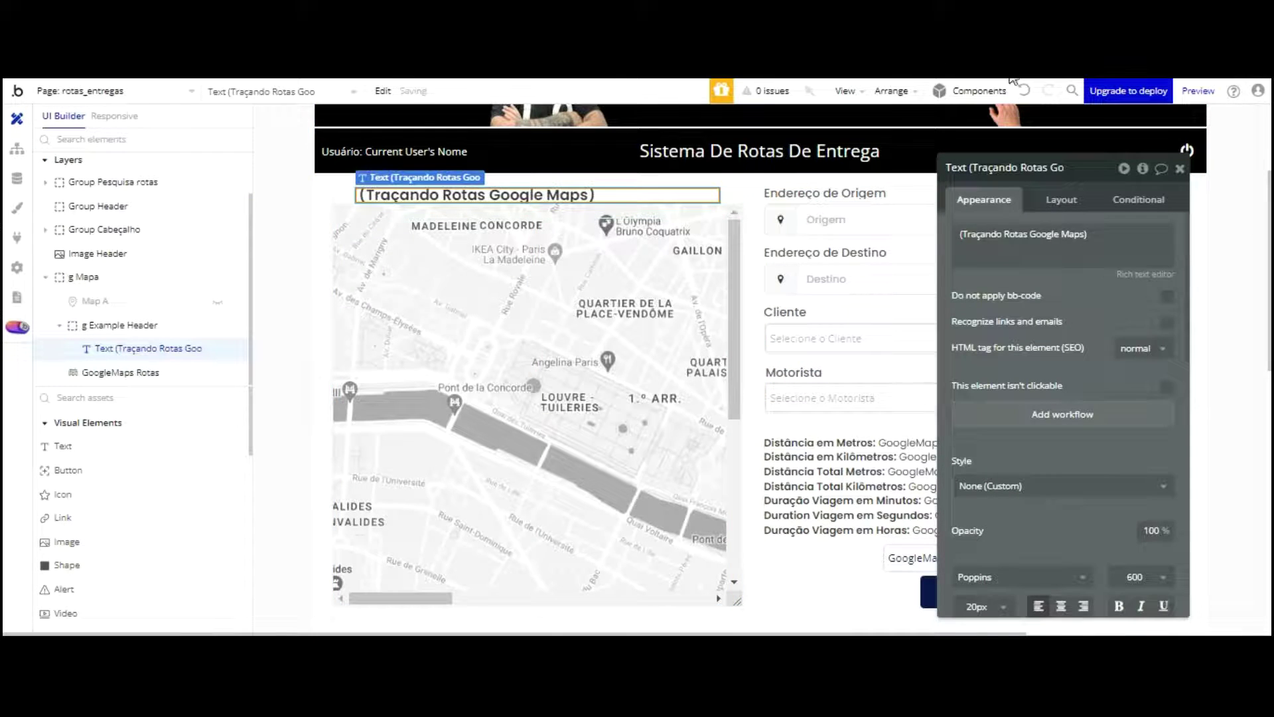
left_click(566, 281)
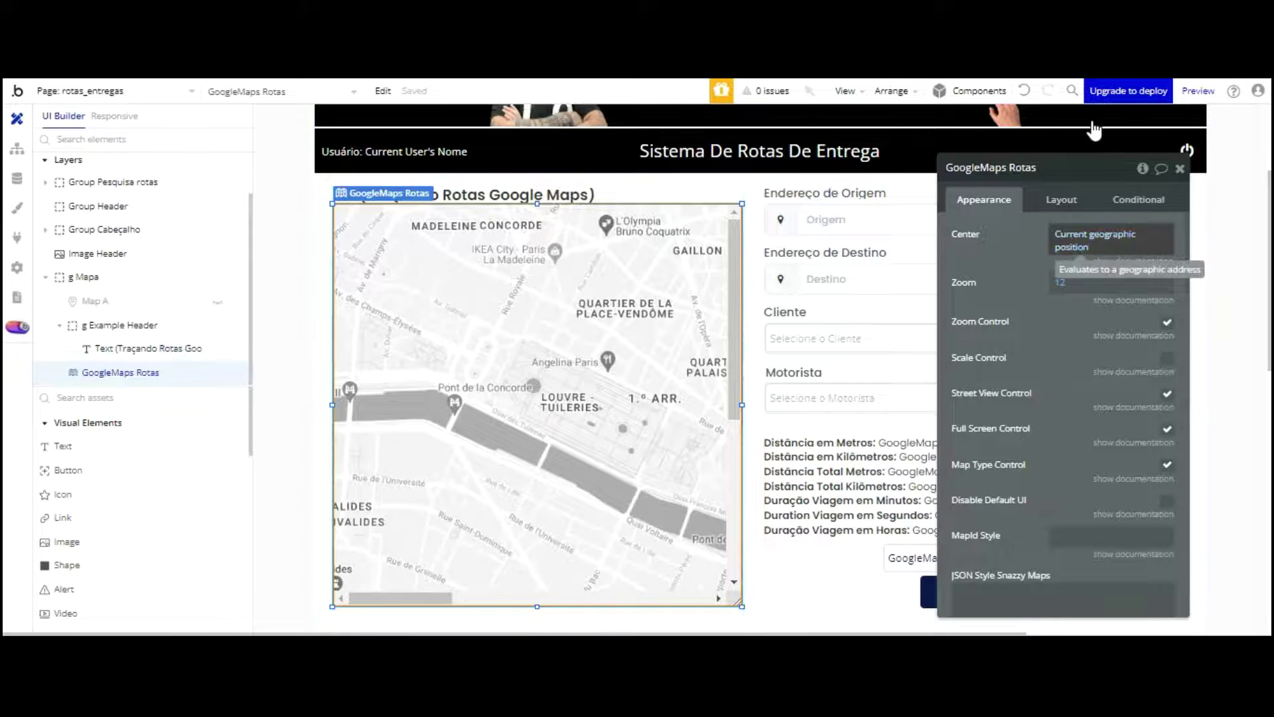
Step: Clear the GoogleMaps Rotas map's Center and set it to Current geographic position
right_click(1090, 234)
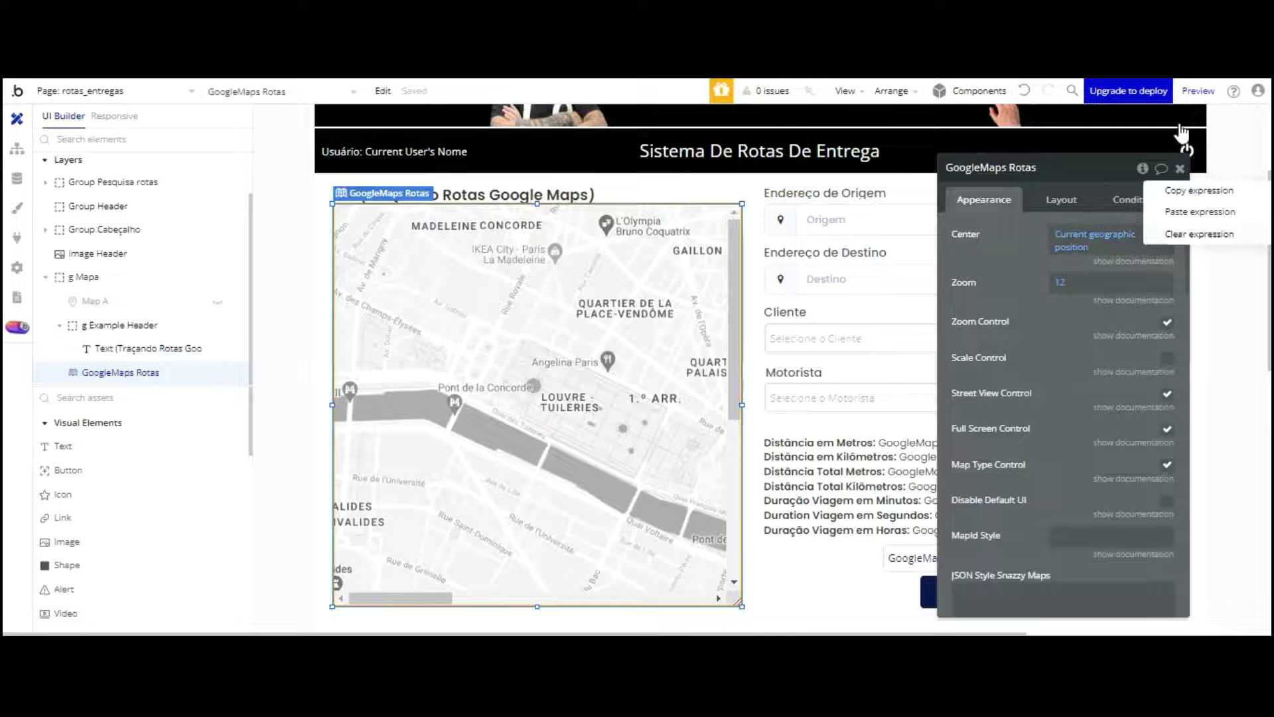
left_click(1181, 234)
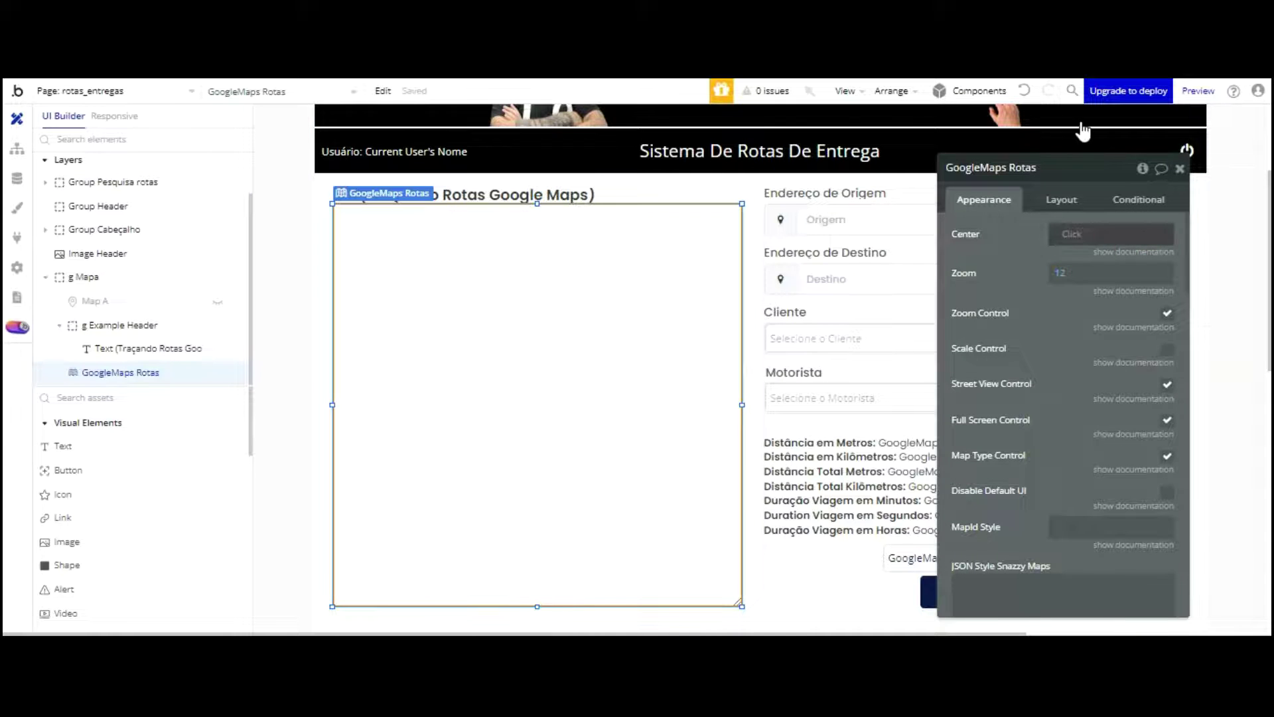
left_click(1122, 235)
scroll(1138, 286, "down", 5)
scroll(1141, 297, "down", 5)
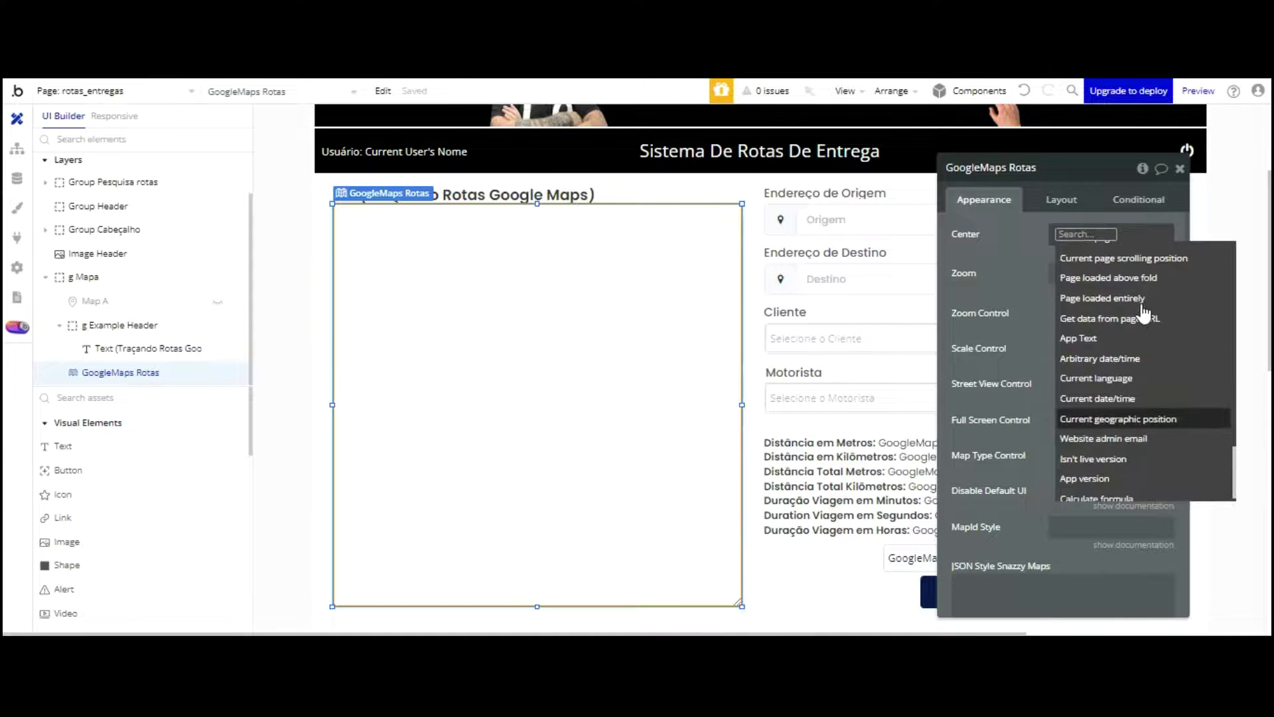
left_click(1101, 415)
left_click(1019, 284)
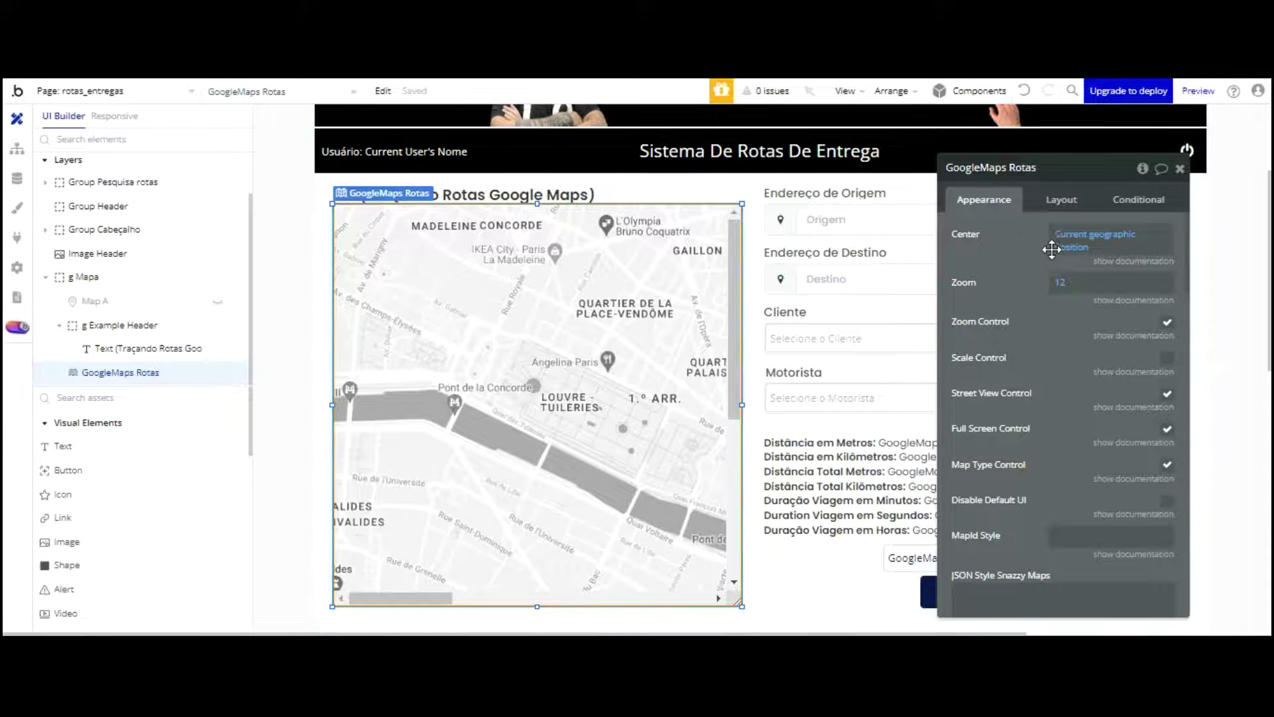
Step: Move the map's property editor aside and review its directions settings (DRIVING, METRIC)
scroll(1052, 254, "down", 4)
scroll(1052, 254, "down", 2)
left_click_drag(1028, 198, 143, 171)
left_click(494, 284)
left_click(146, 140)
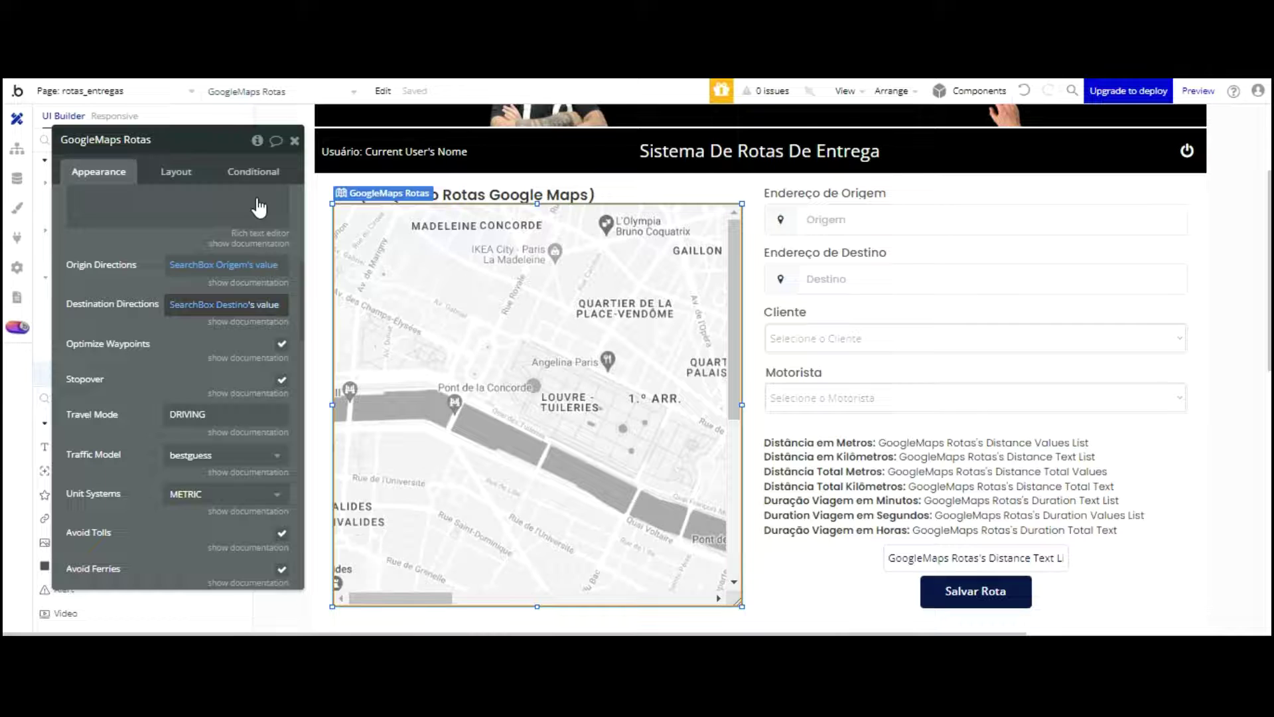
scroll(164, 218, "down", 15)
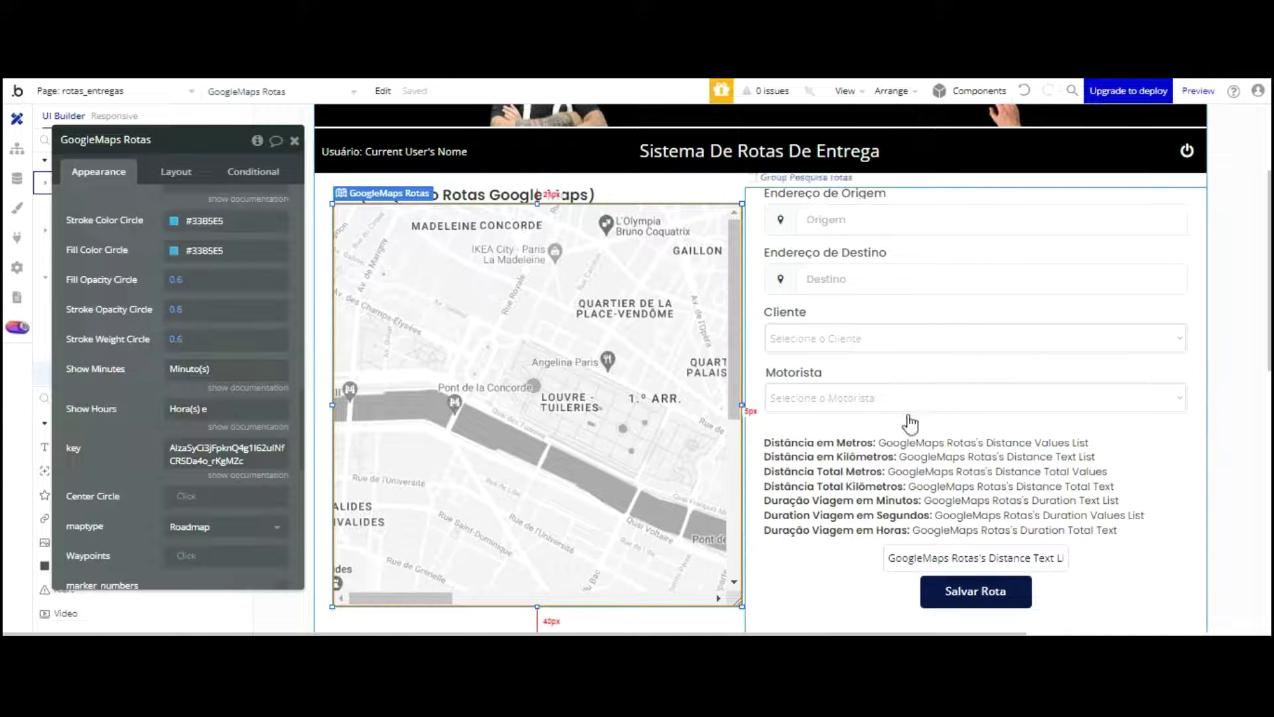
left_click(790, 505)
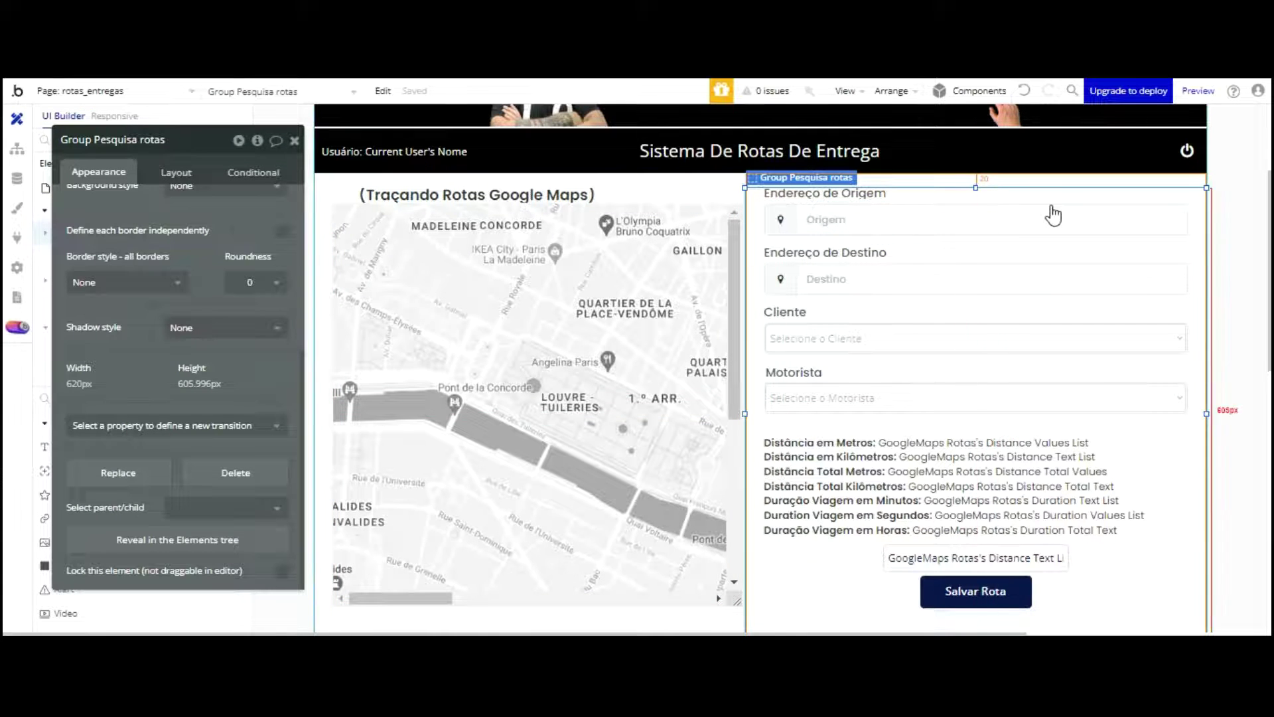
left_click(794, 220)
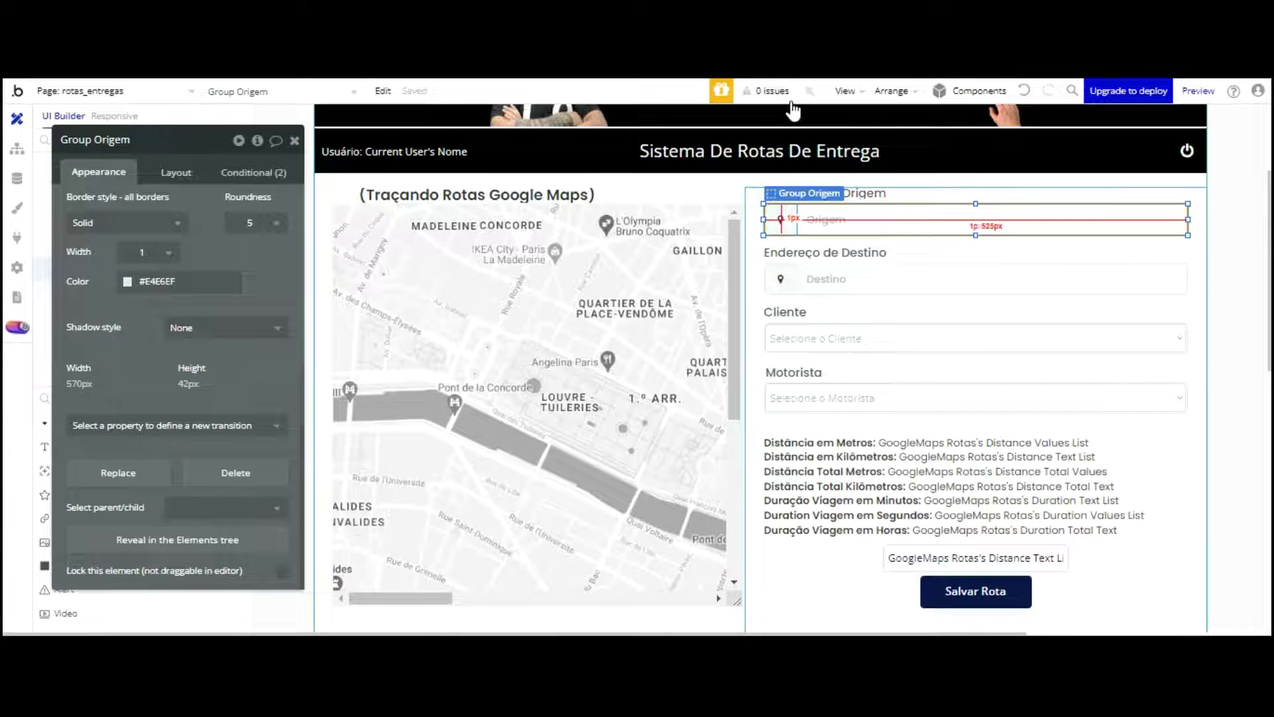
left_click(782, 220)
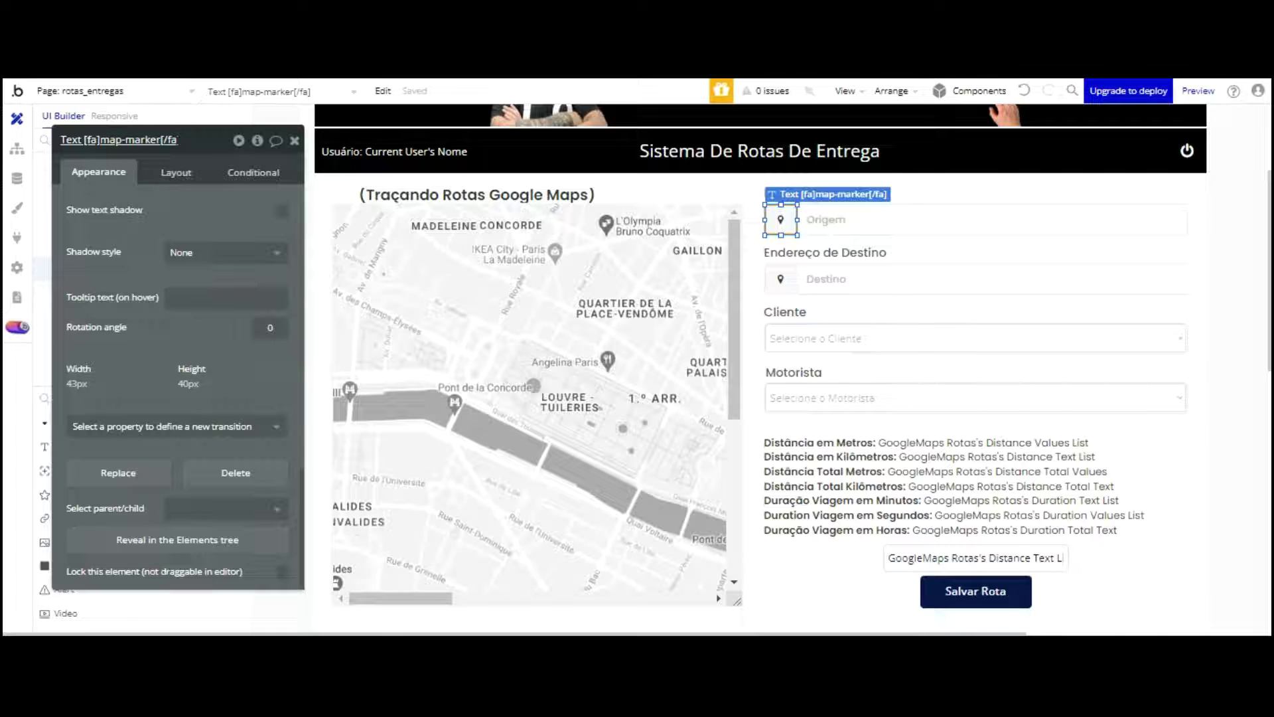
key("Delete")
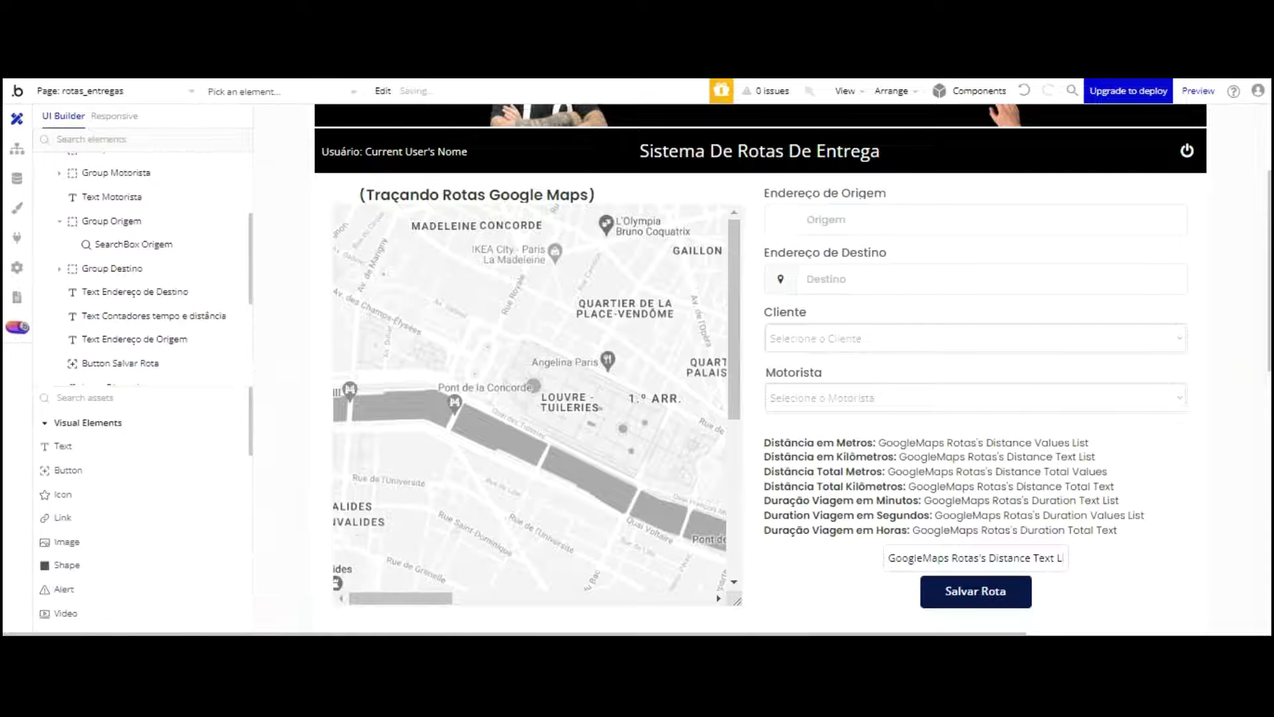
left_click_drag(62, 494, 770, 212)
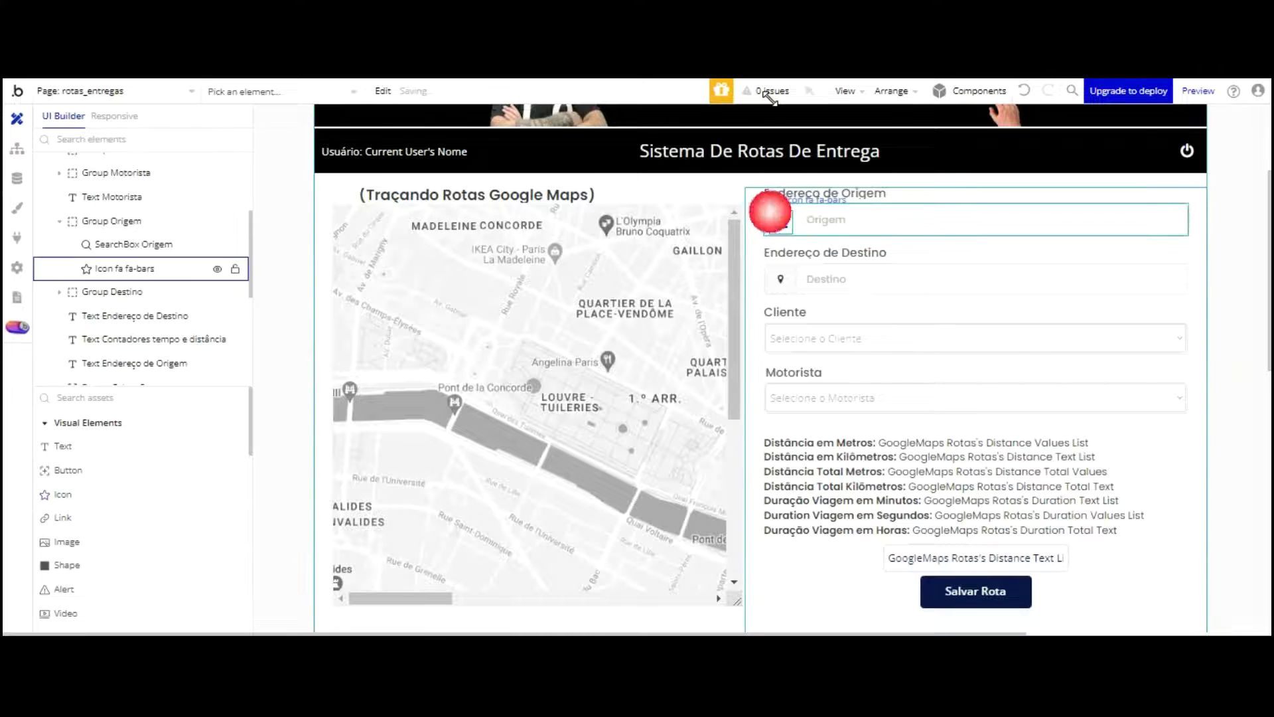
type("map")
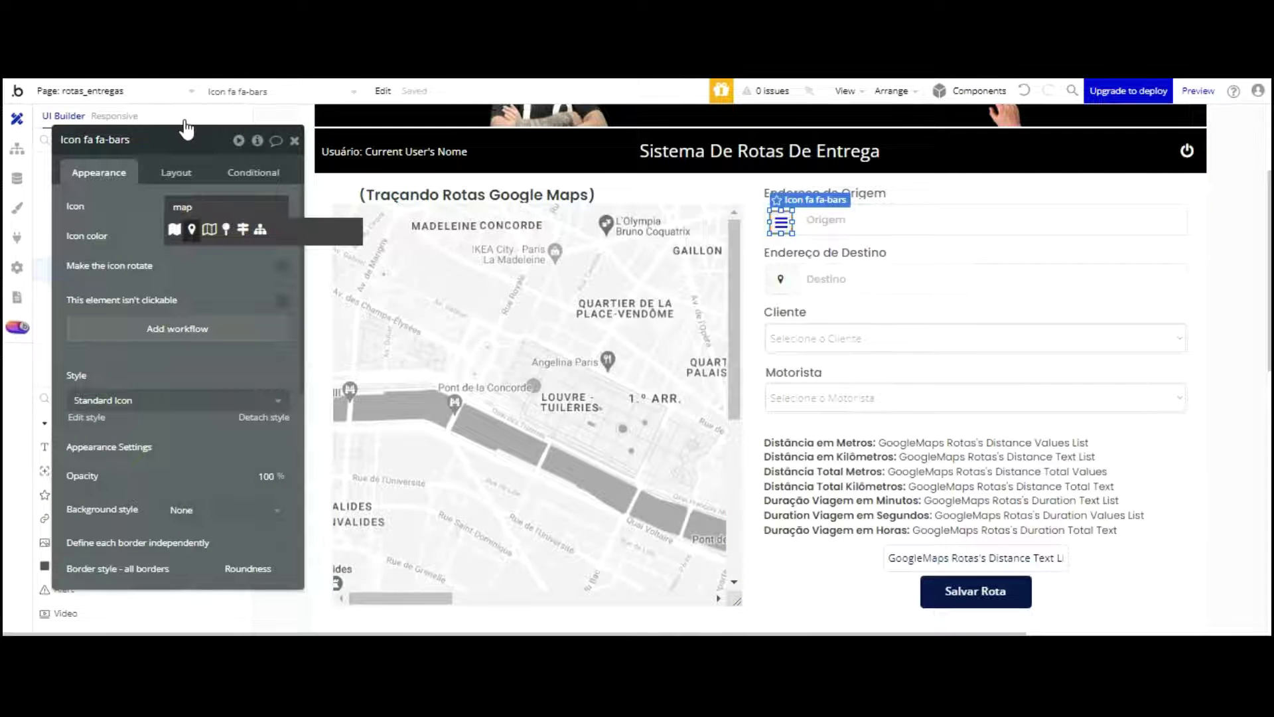
left_click(192, 229)
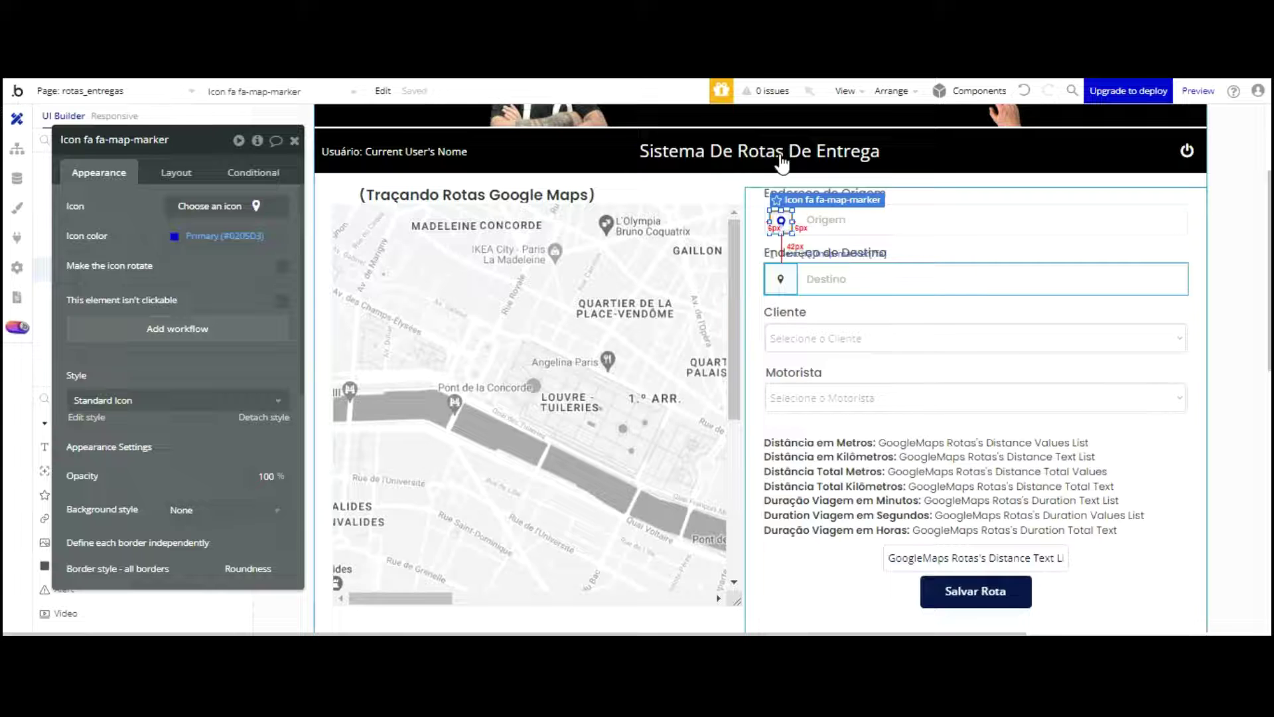
left_click(1023, 91)
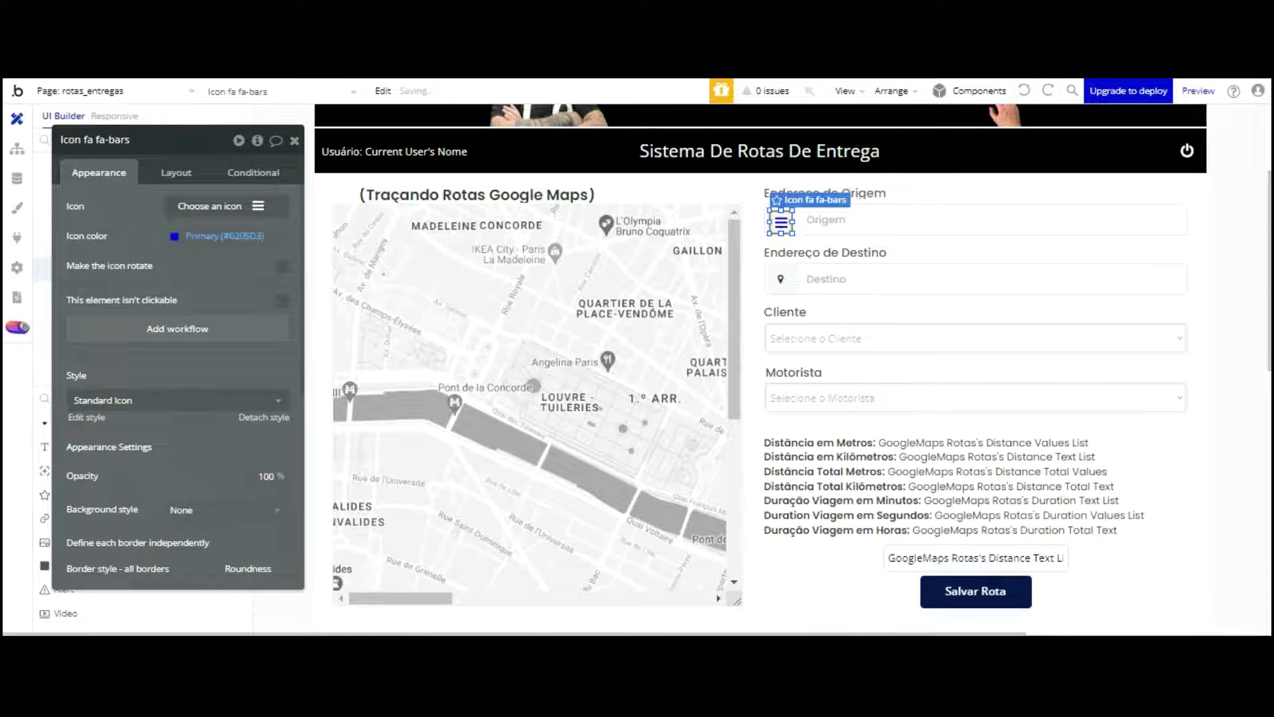
left_click(1024, 90)
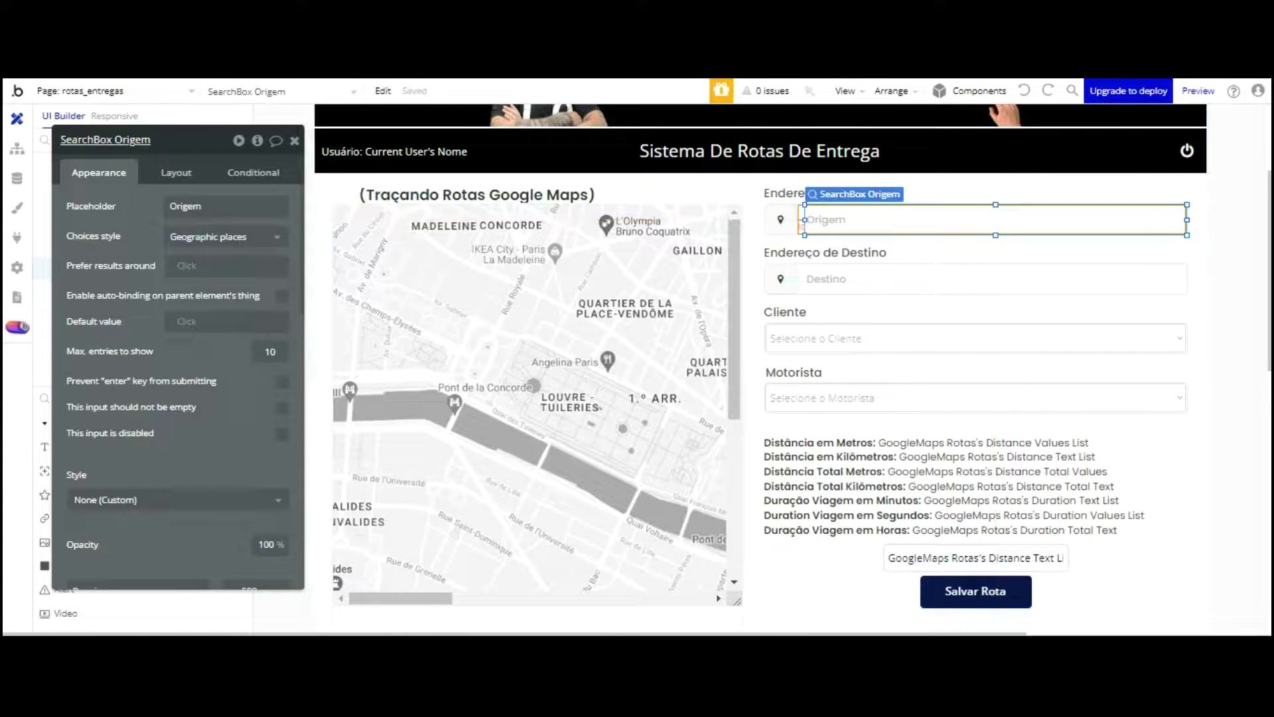
Step: Keep Origem suggesting Geographic places, then inspect Group Destino, SearchBox Destino and Dropdown Cliente Rota
left_click(243, 237)
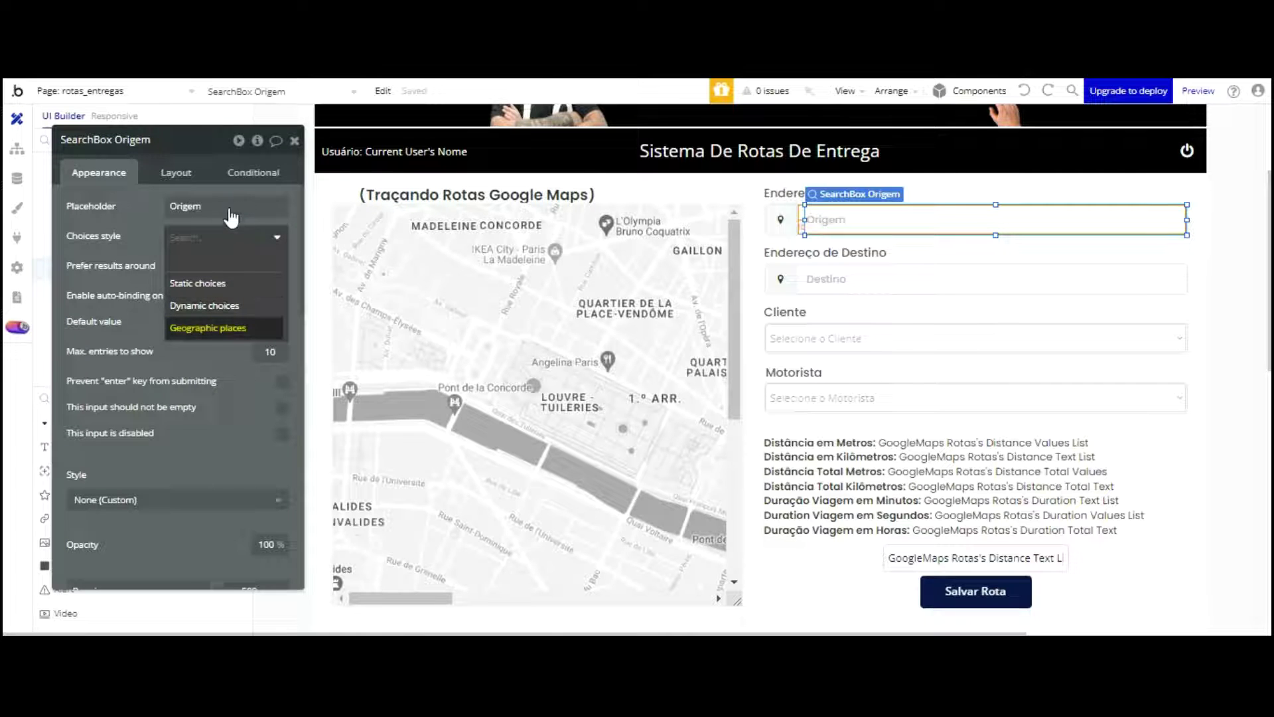
left_click(222, 327)
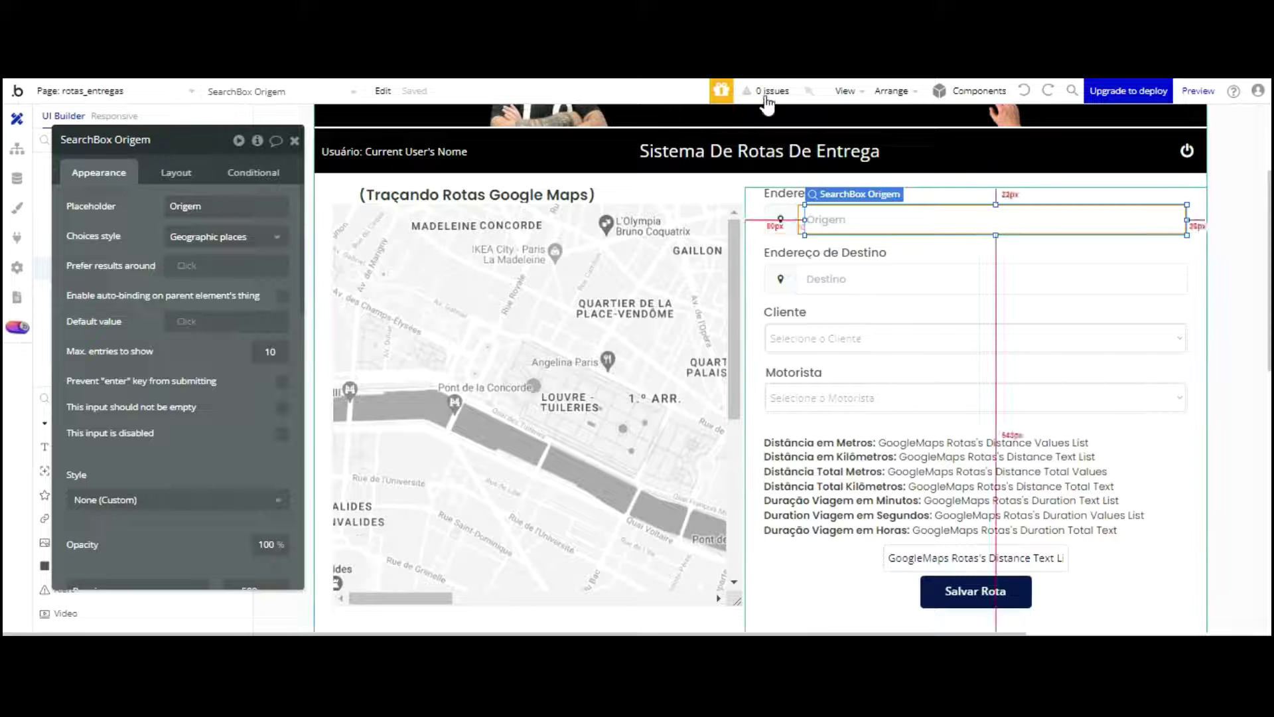
left_click(777, 193)
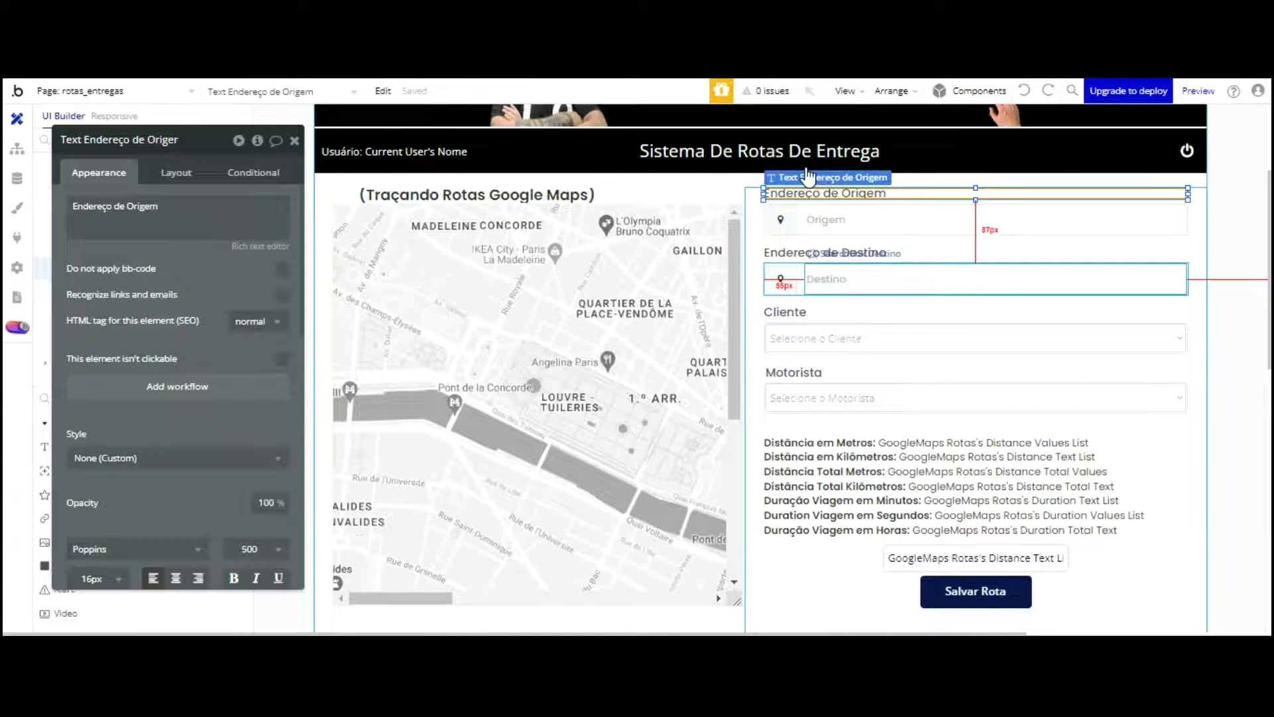
left_click(796, 279)
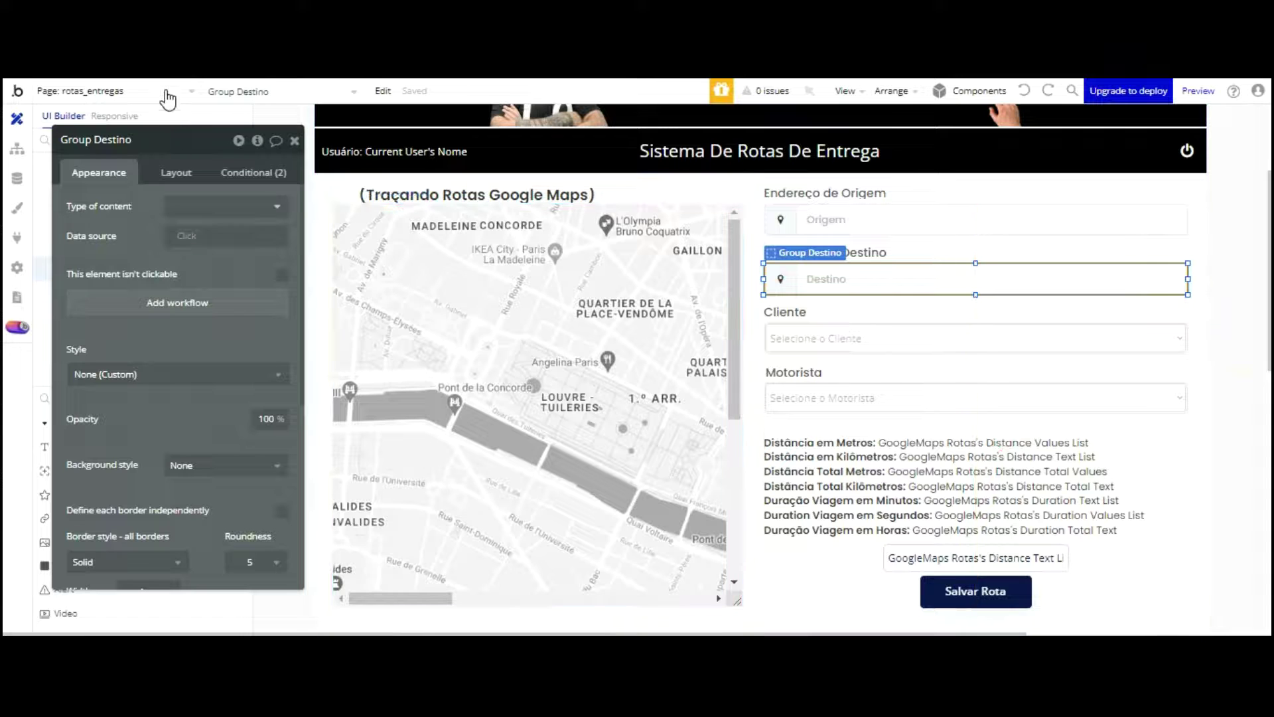
left_click(845, 276)
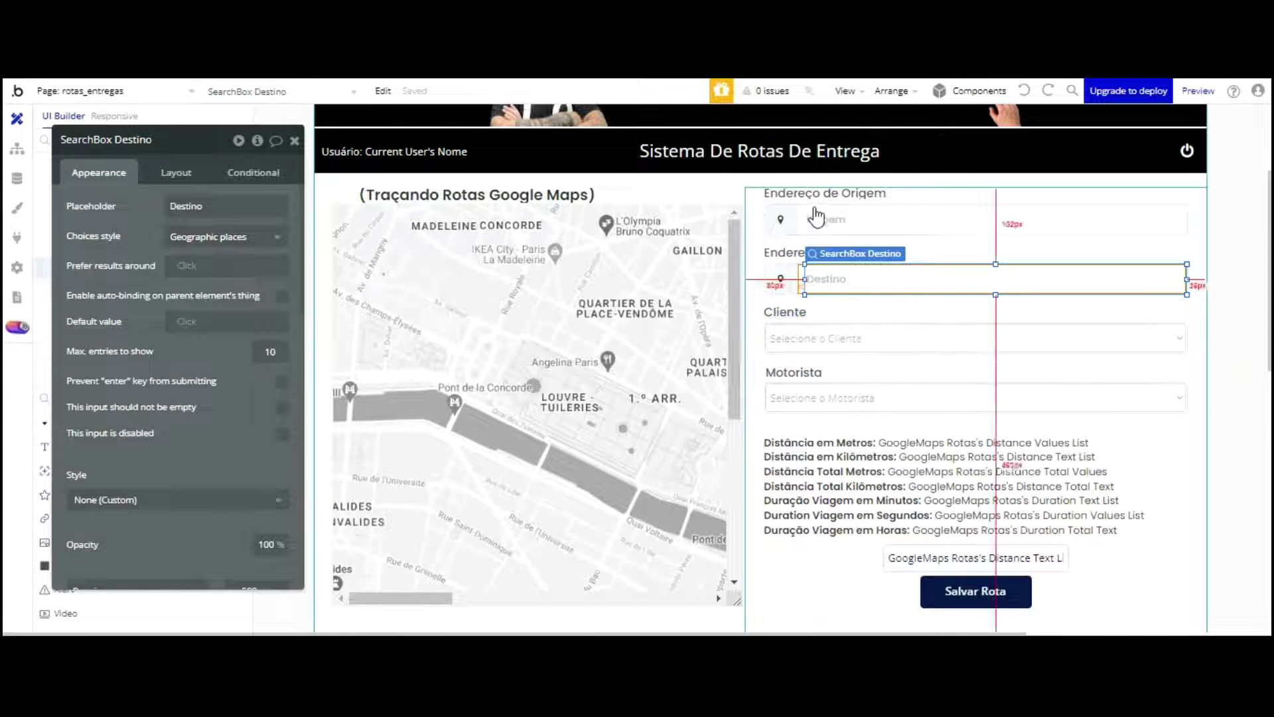
left_click(817, 336)
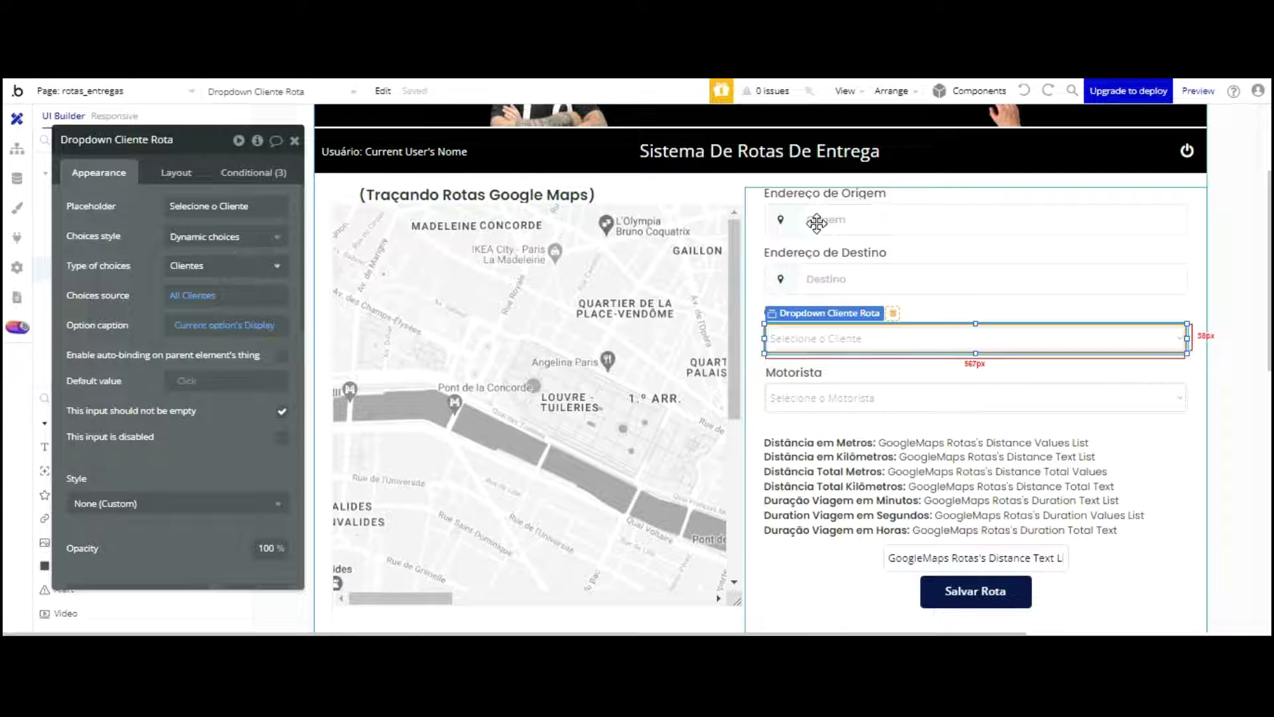
Step: Select Group Cliente and Dropdown Cliente Rota in the element tree, keeping choices as Clientes
left_click_drag(119, 137, 390, 129)
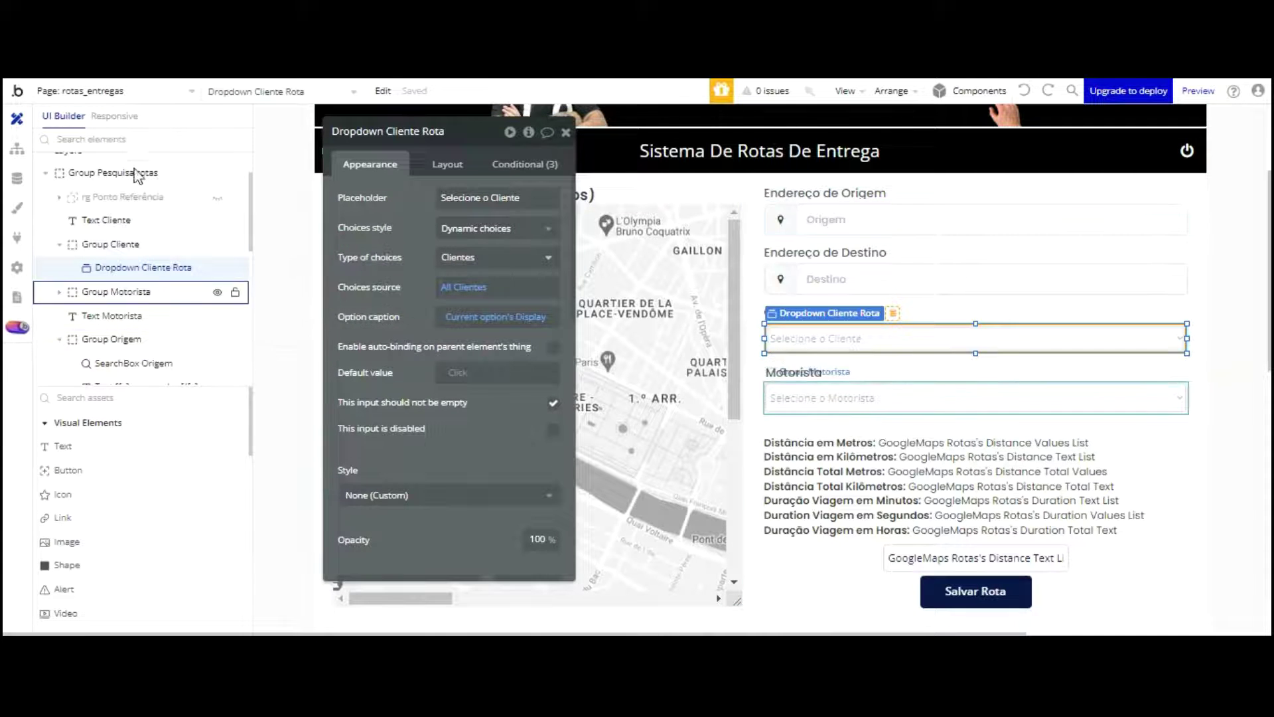
left_click(111, 245)
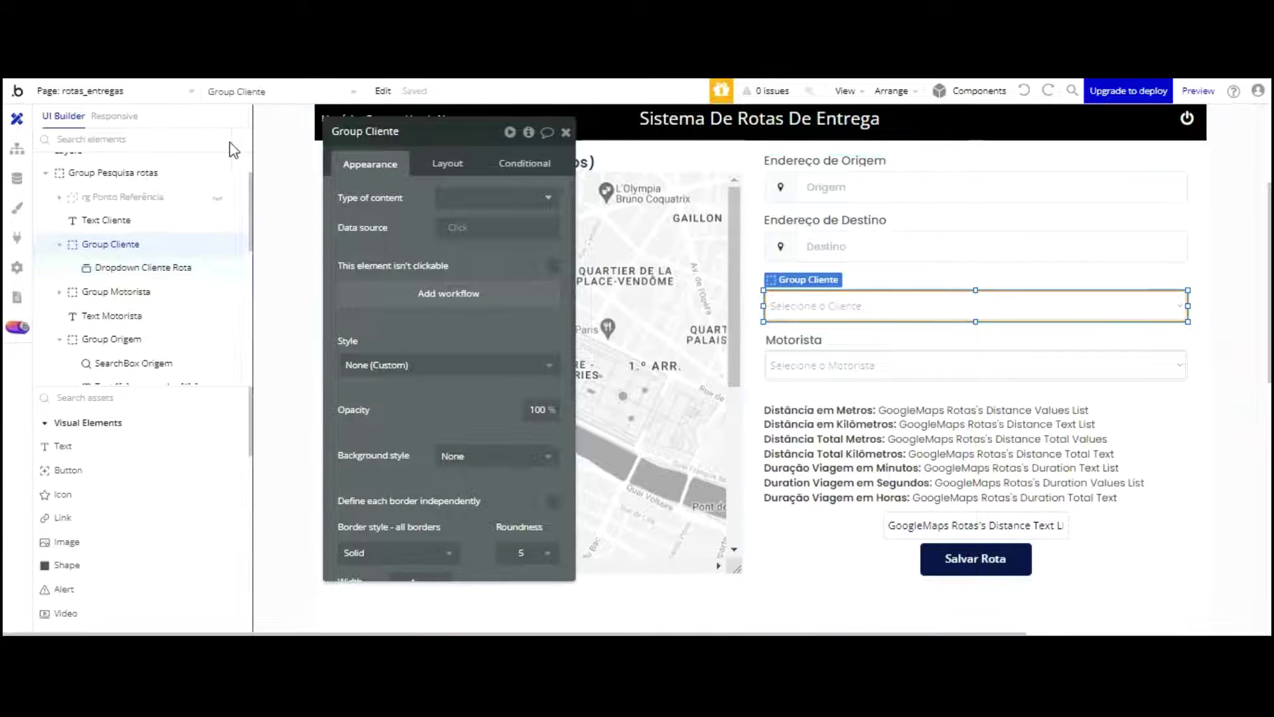
left_click(142, 267)
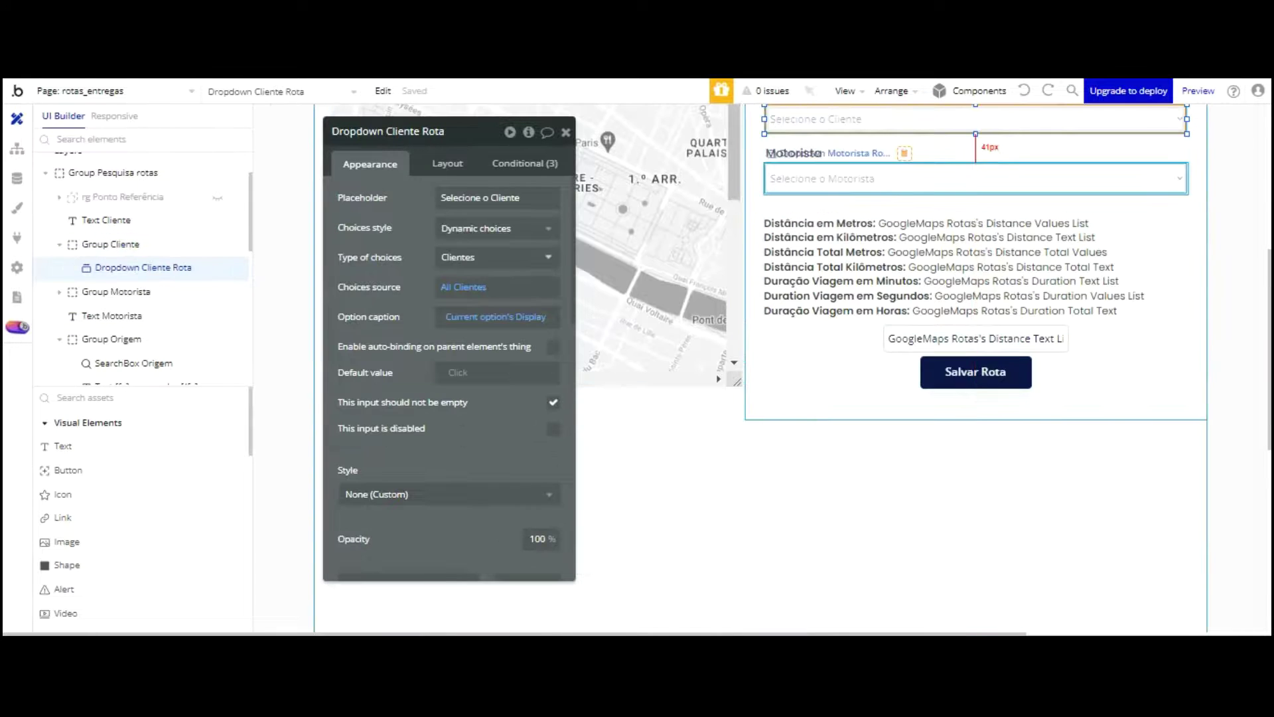
scroll(873, 214, "up", 2)
left_click(874, 214)
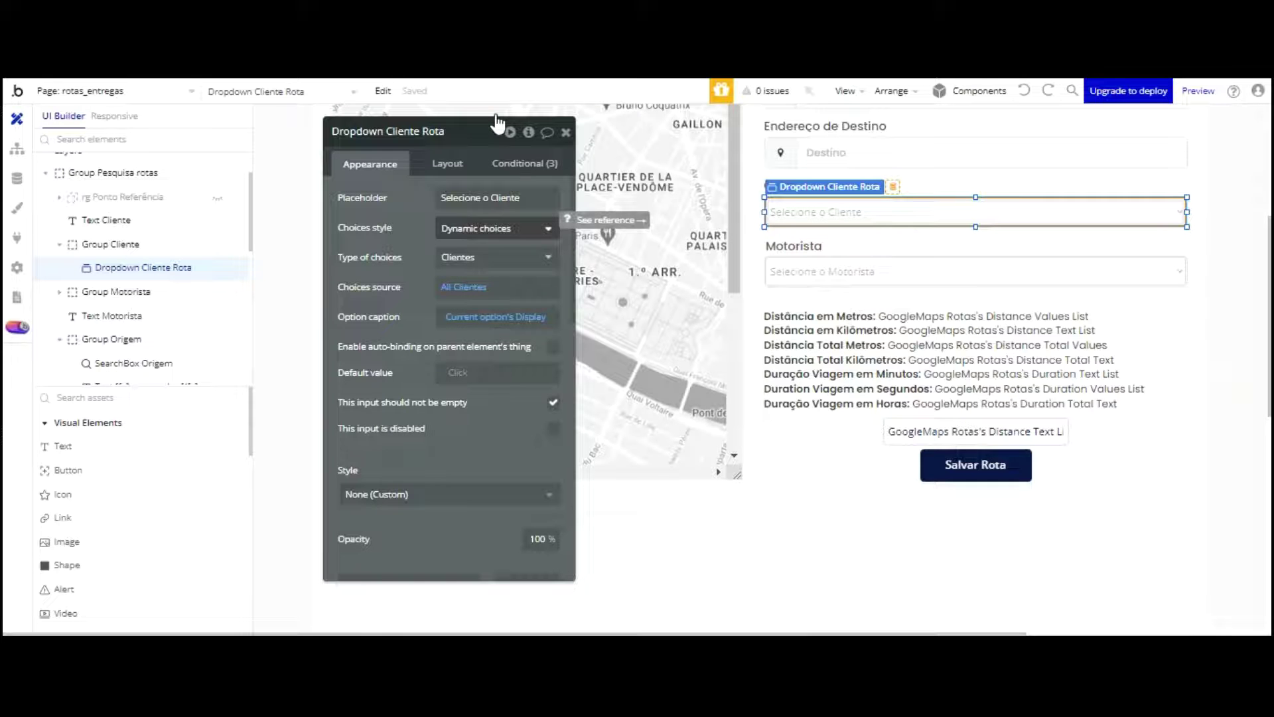
left_click(491, 251)
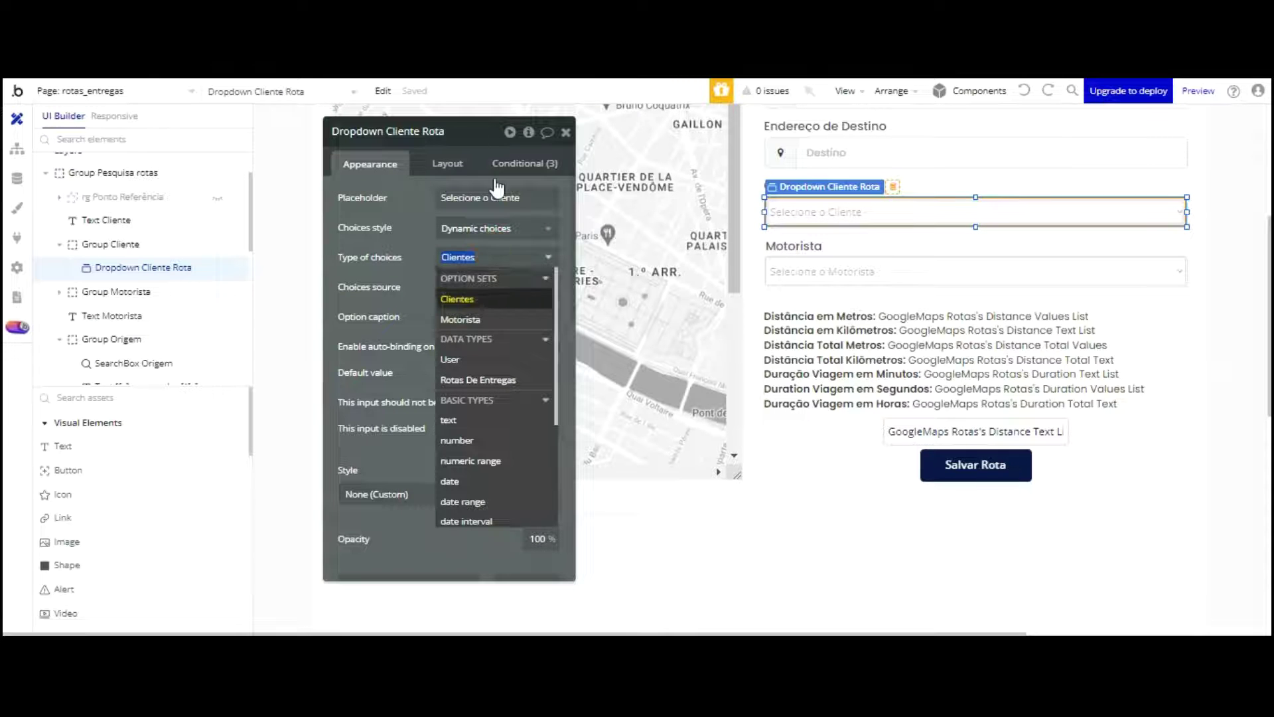
key("Return")
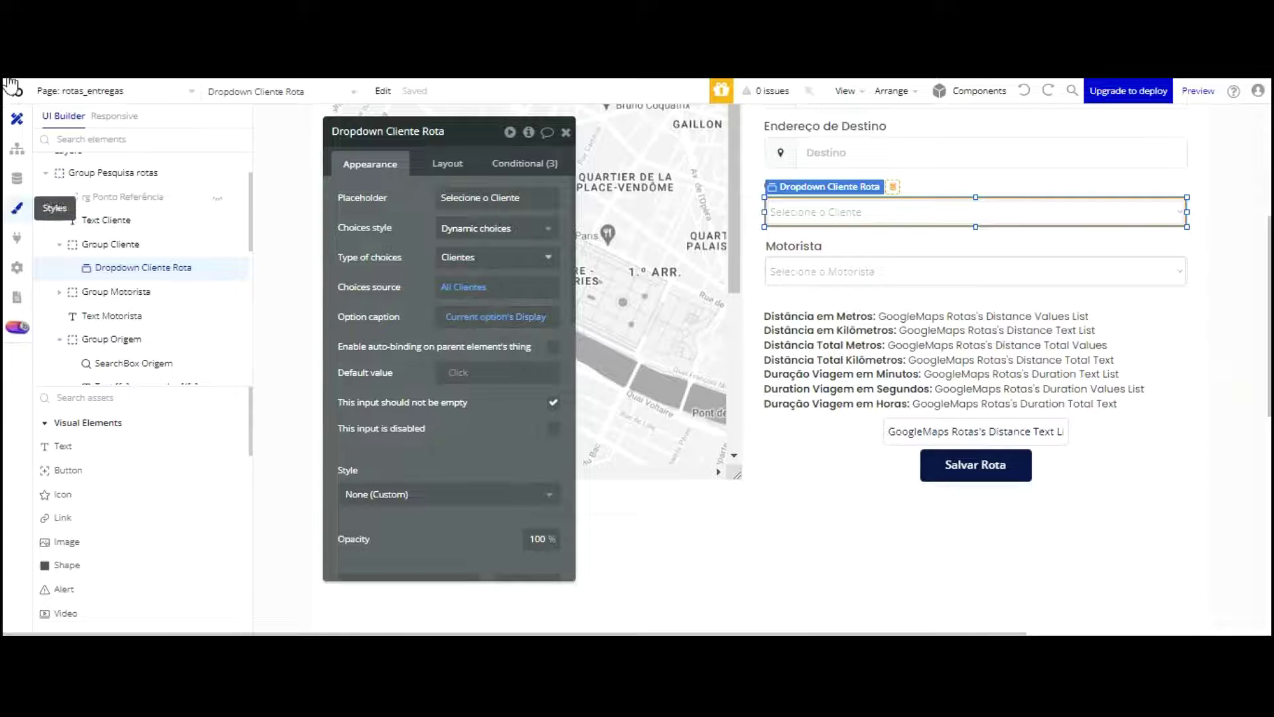
left_click(17, 178)
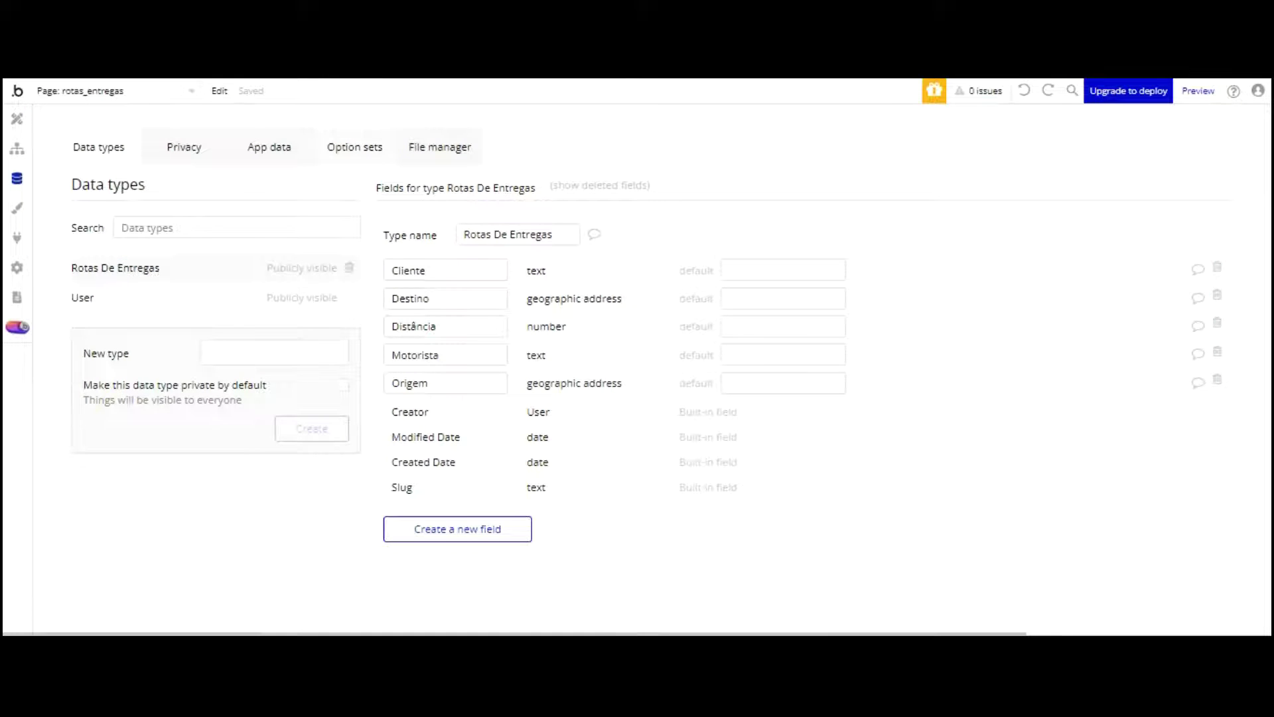
Step: Check the Clientes and Motorista option sets, then select the Motorista dropdown and Text Contadores tempo block
left_click(354, 149)
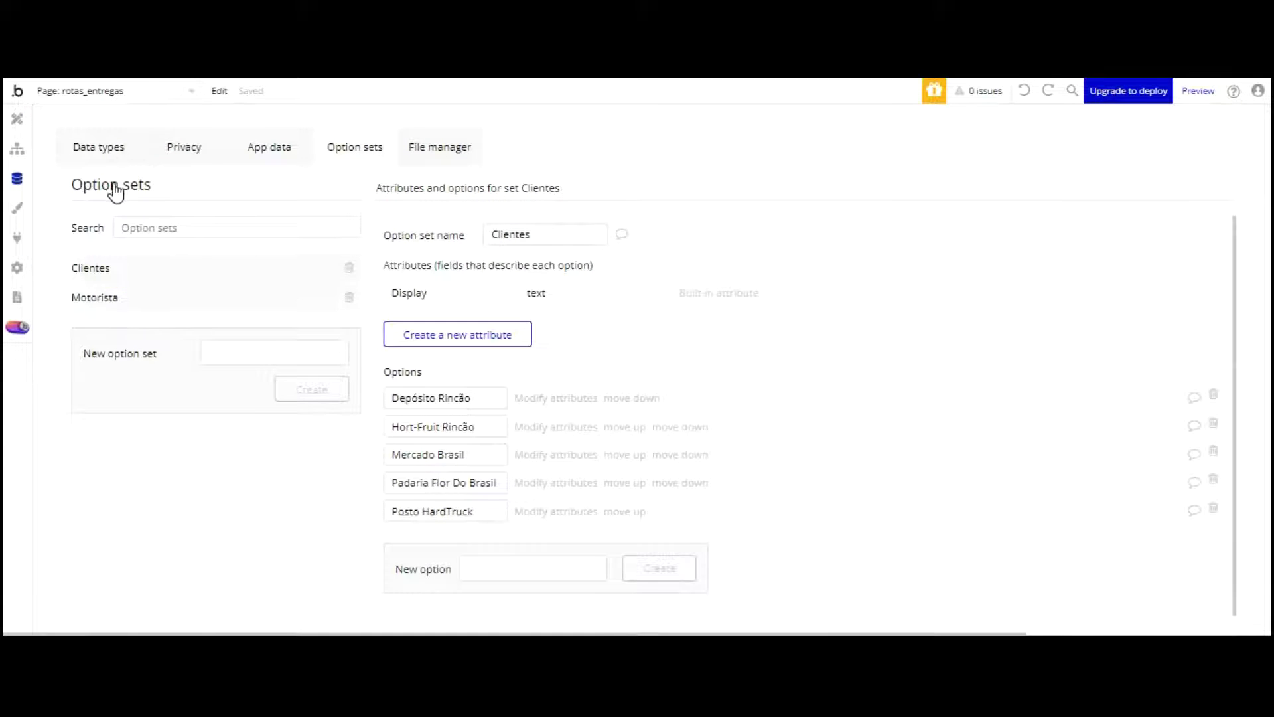
left_click(113, 295)
left_click(19, 116)
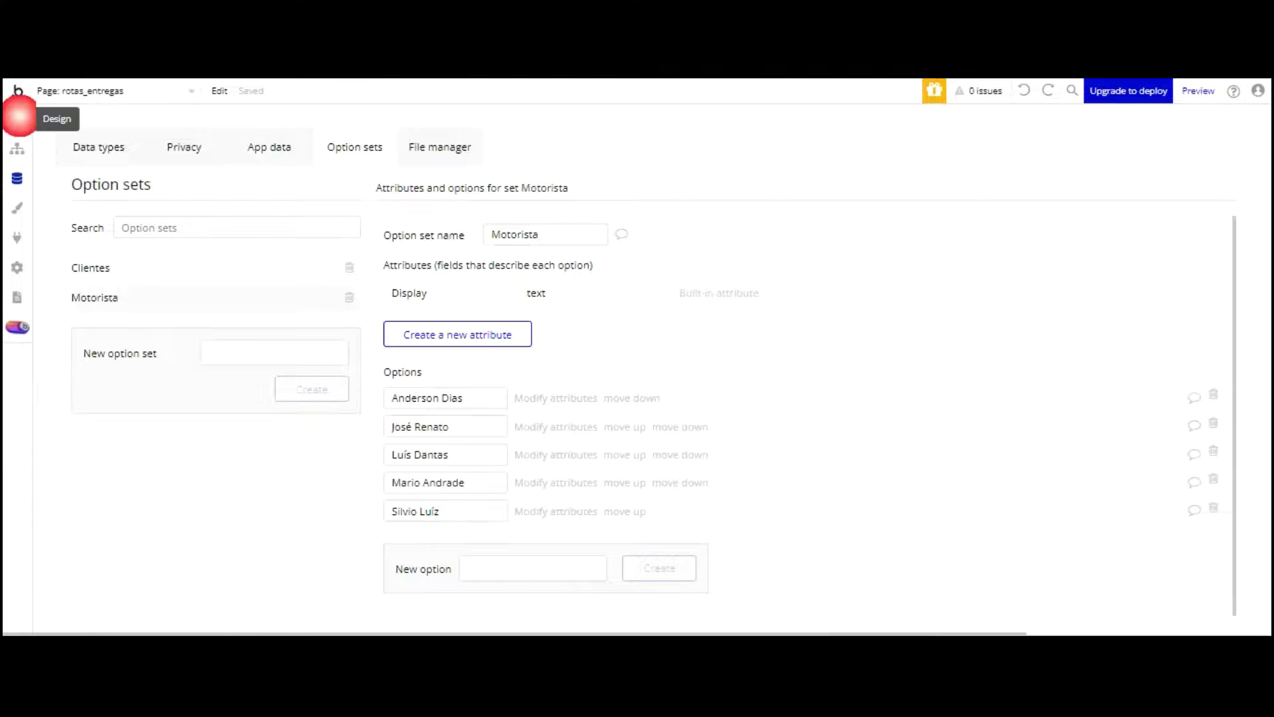
left_click(810, 265)
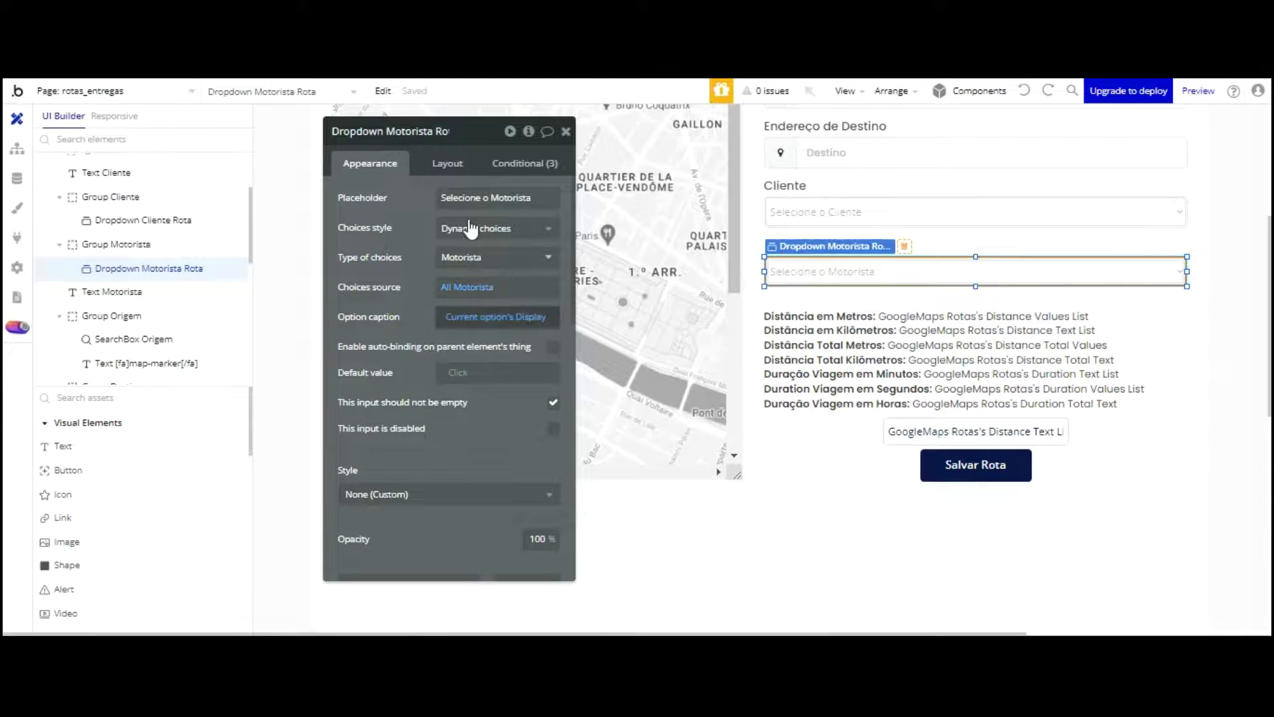
left_click(953, 335)
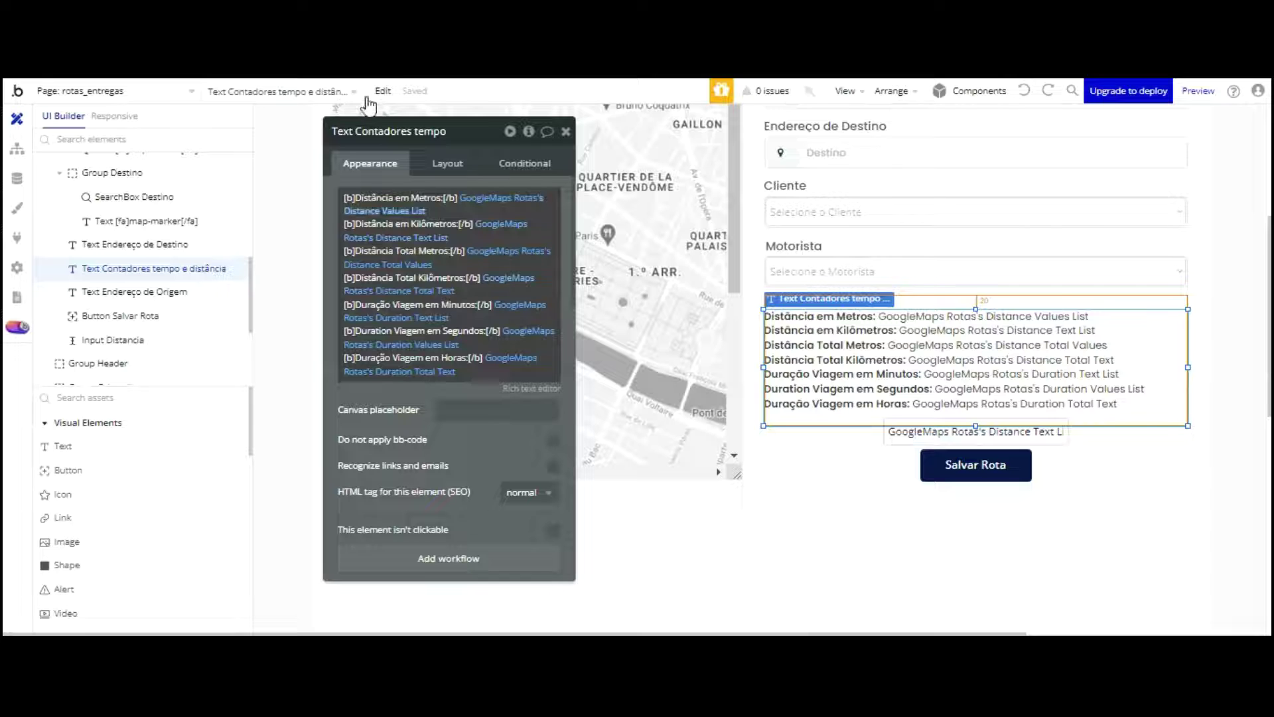
left_click(483, 198)
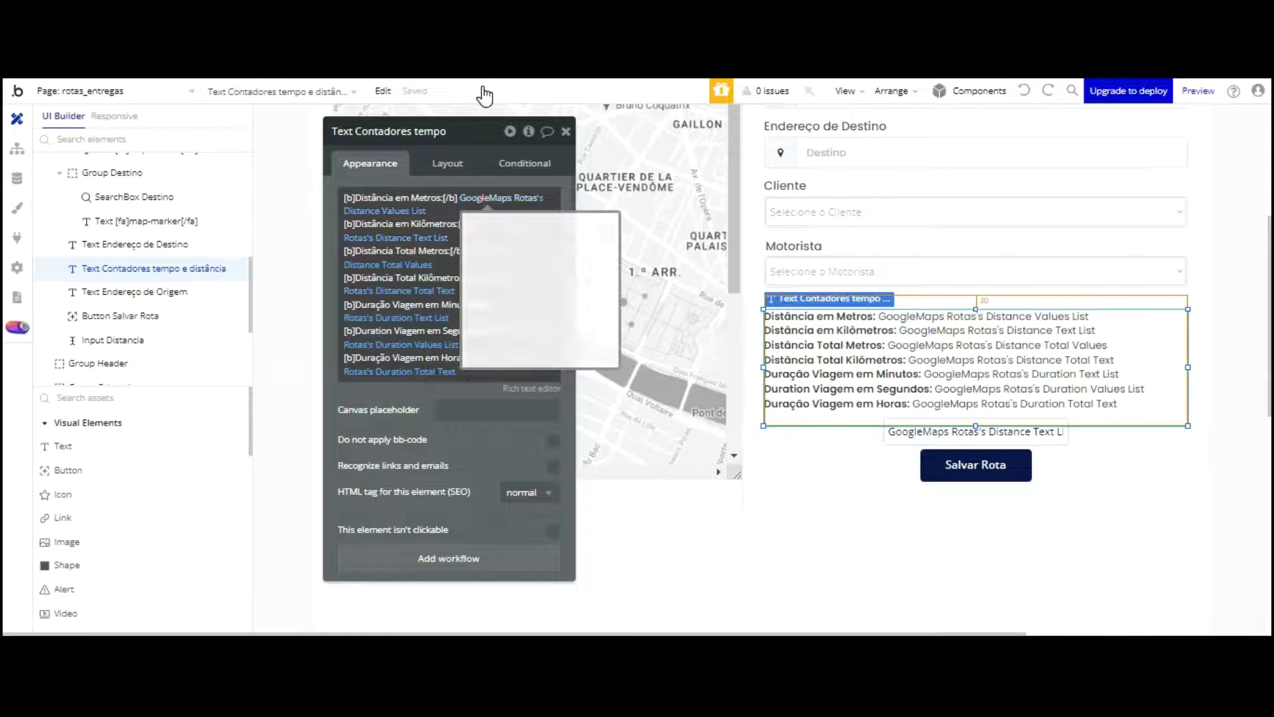
left_click(540, 452)
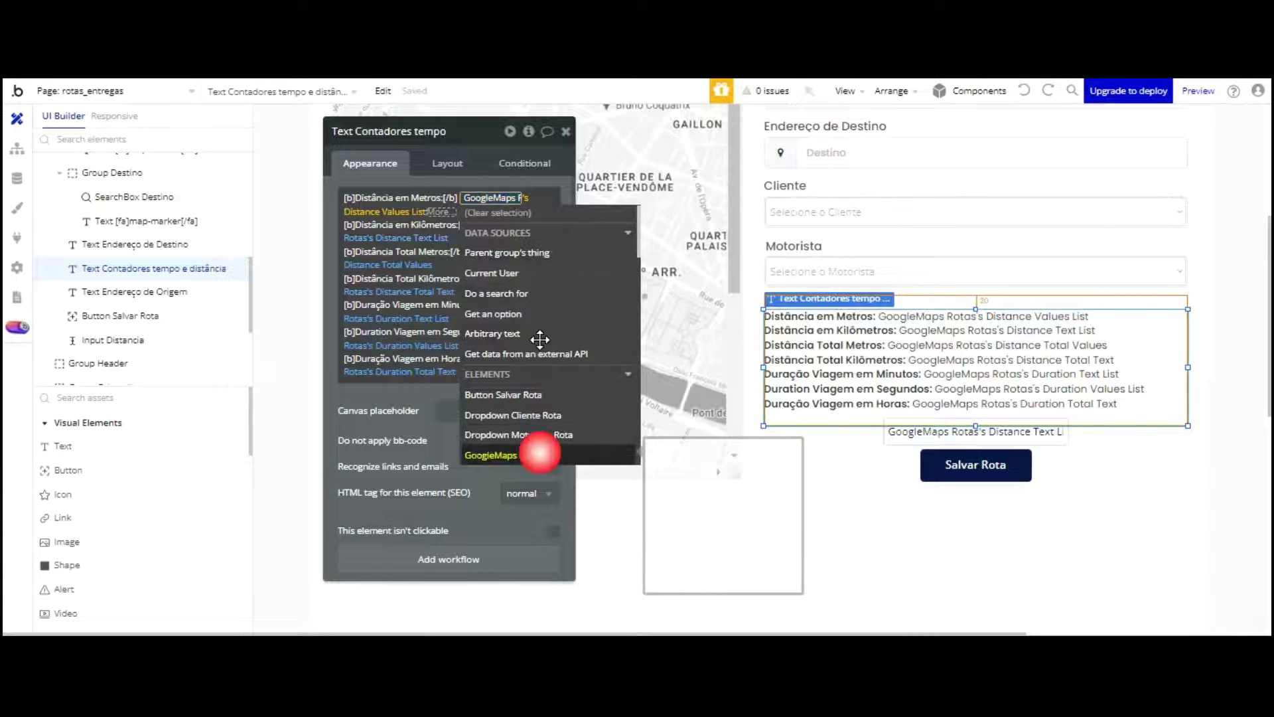
scroll(538, 323, "down", 3)
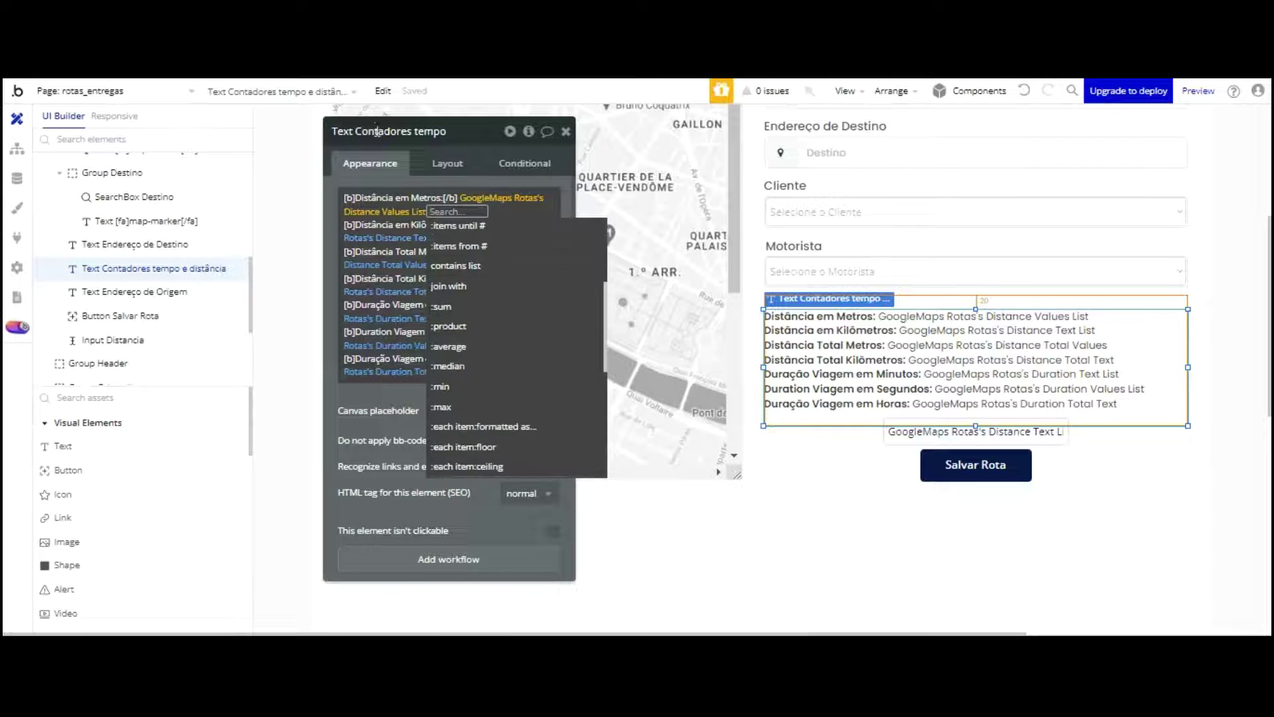
left_click(469, 265)
left_click(393, 174)
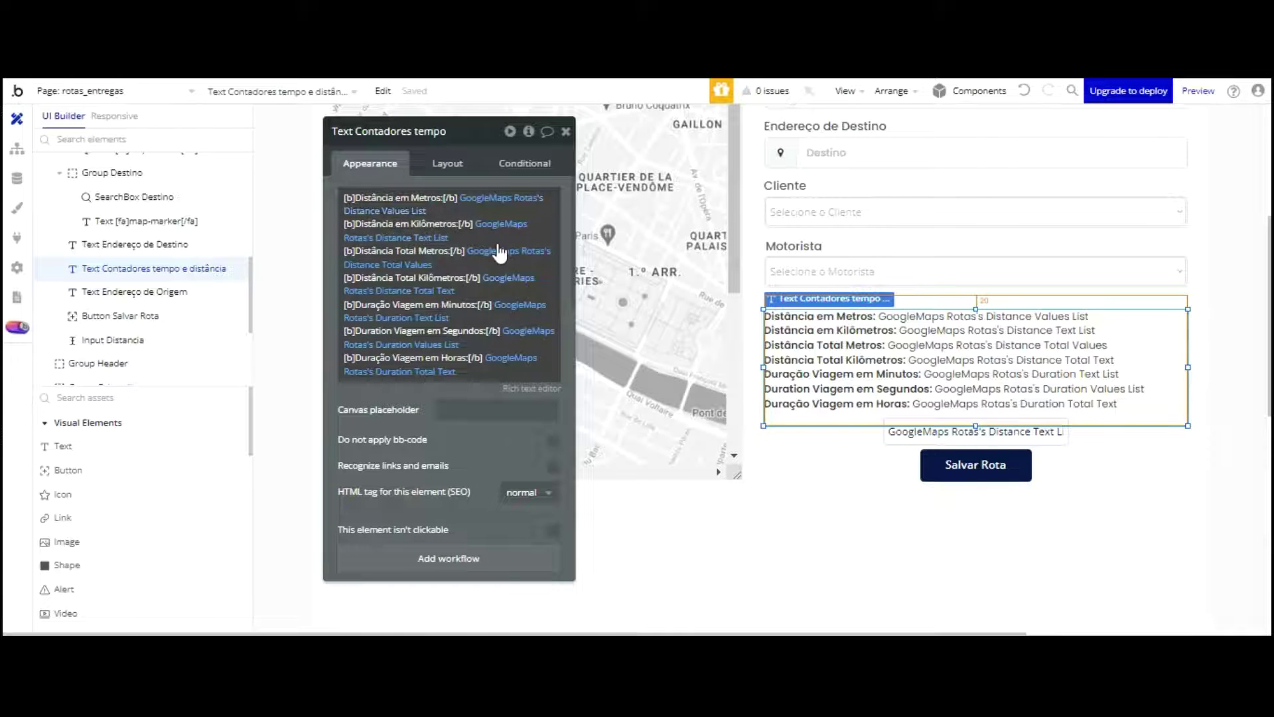
scroll(908, 373, "down", 3)
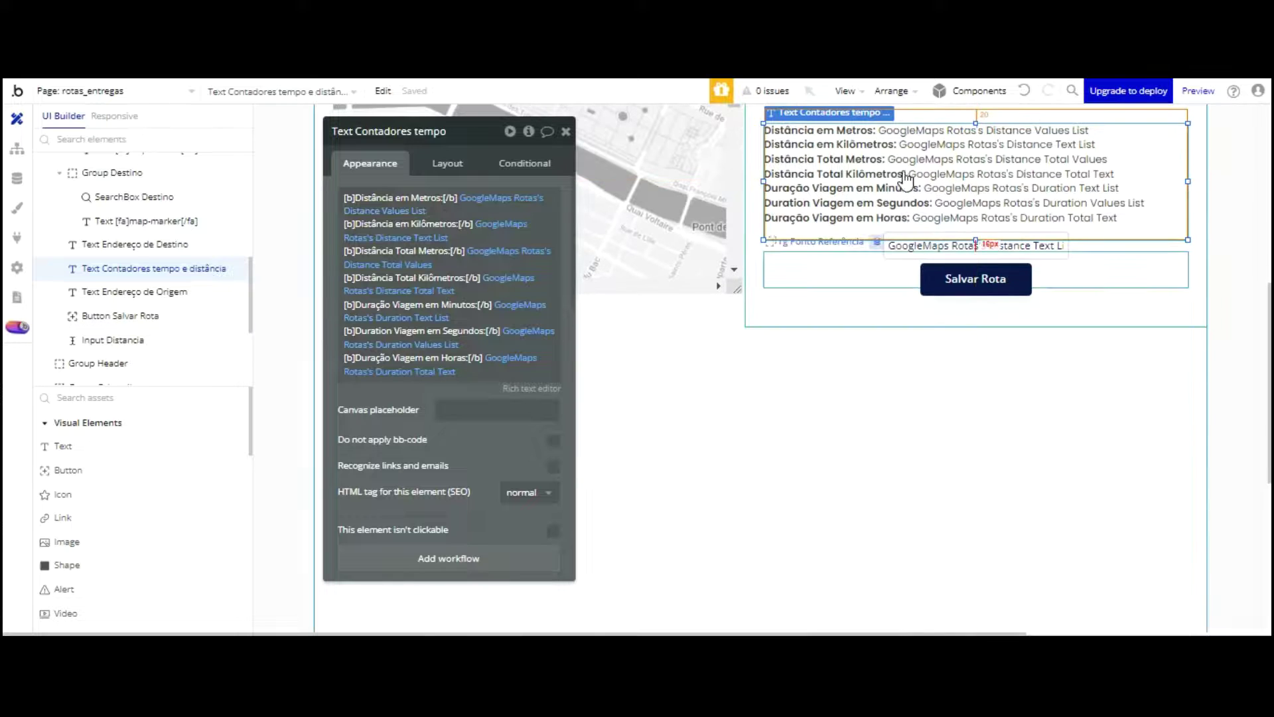
left_click(867, 302)
left_click(941, 203)
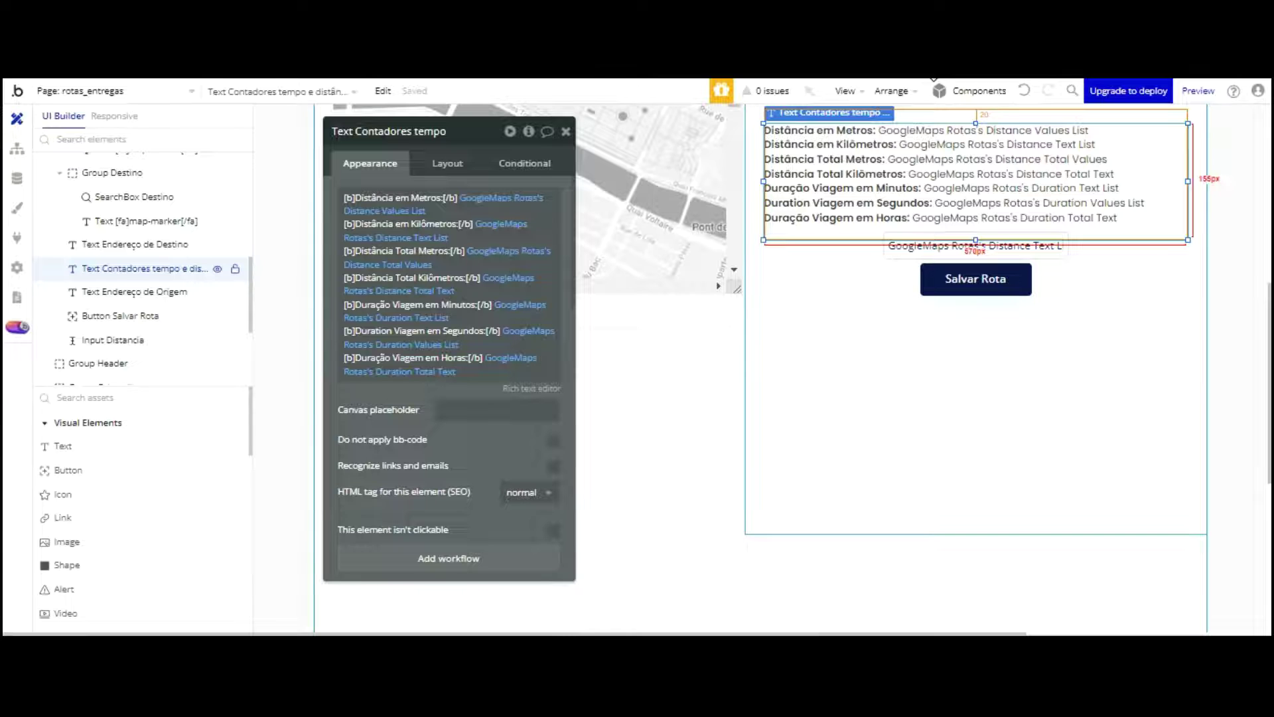
Step: Paste the Text Contadores tempo copy below Salvar Rota and clear its expression and text
key("ctrl+v")
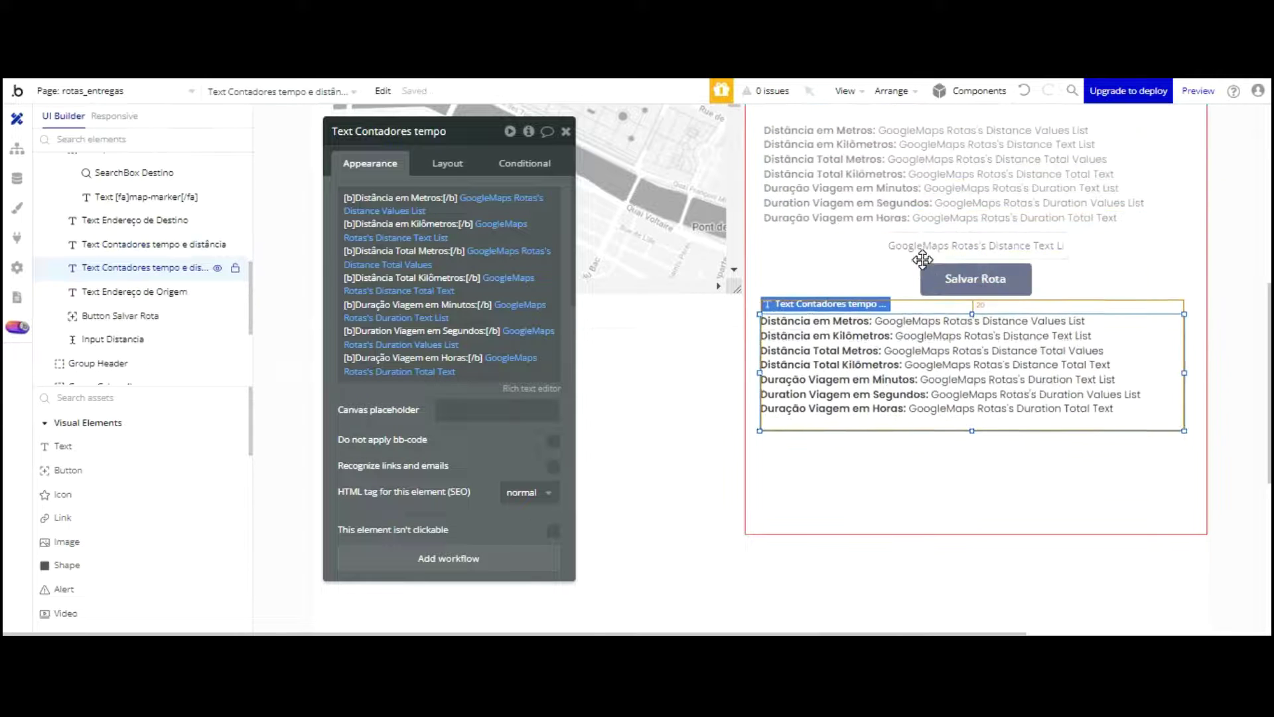
left_click(921, 285)
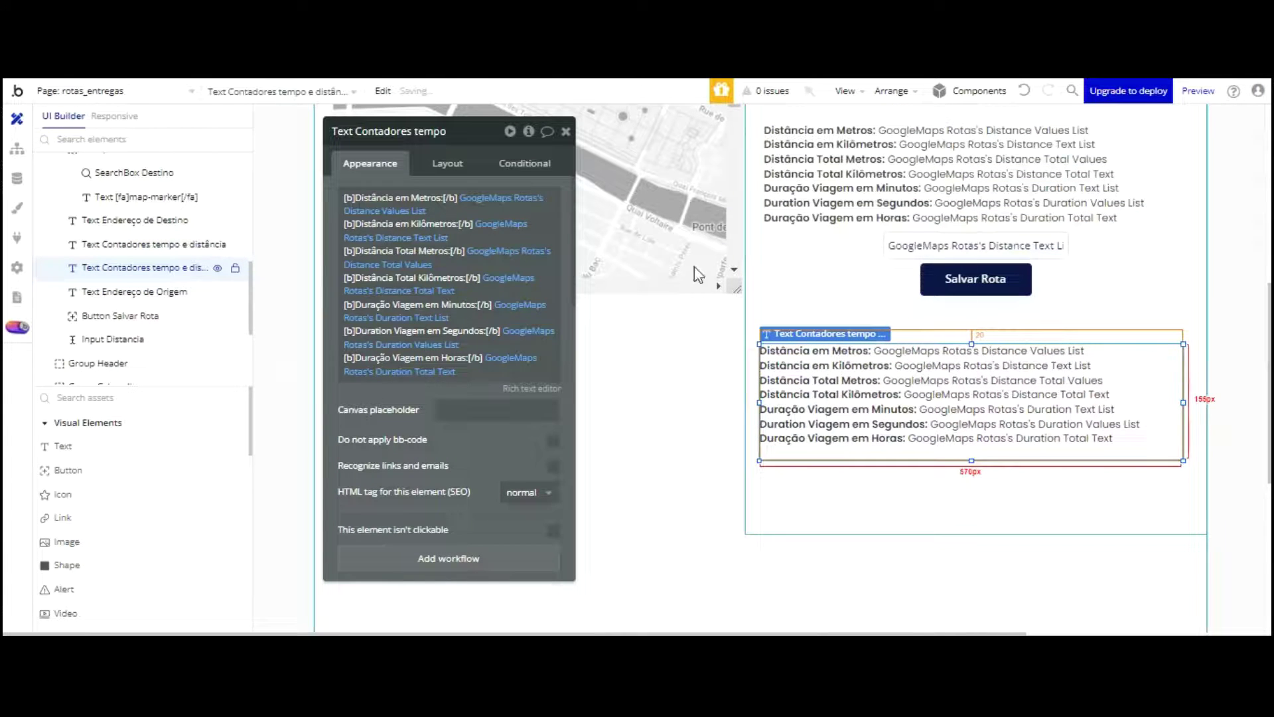
right_click(554, 207)
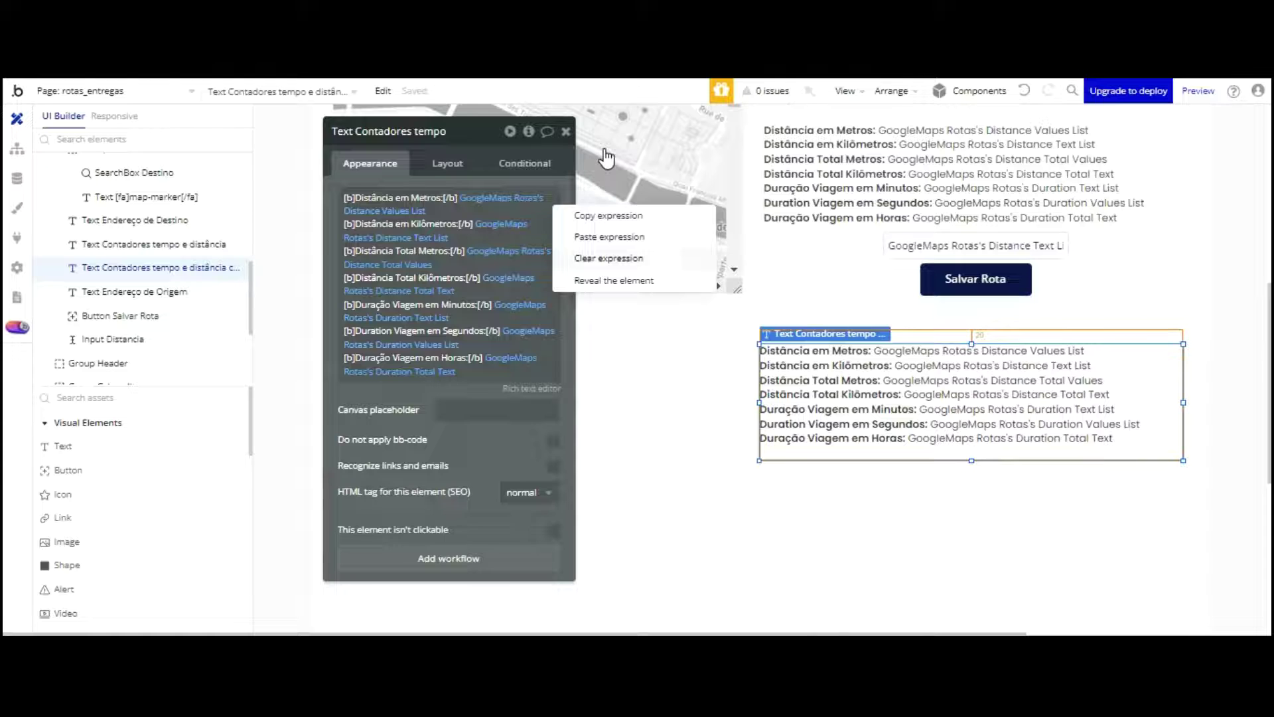
left_click(608, 259)
right_click(530, 240)
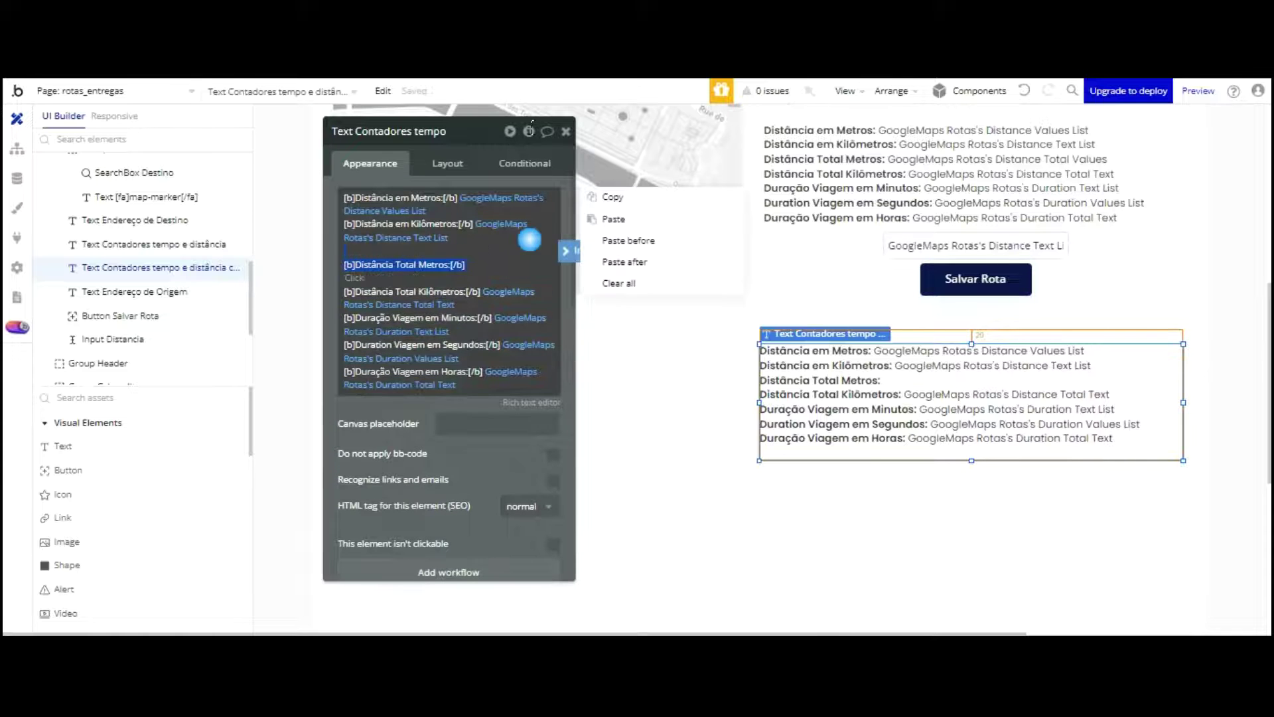
left_click(618, 282)
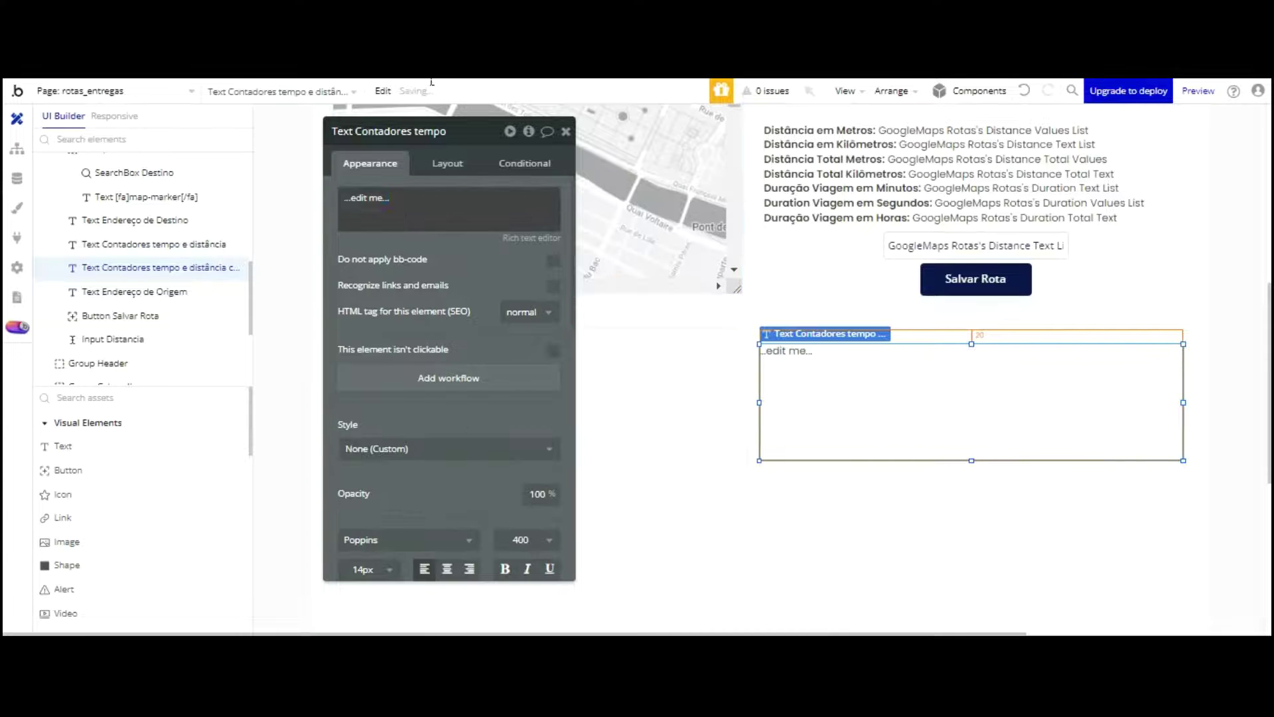
left_click(367, 198)
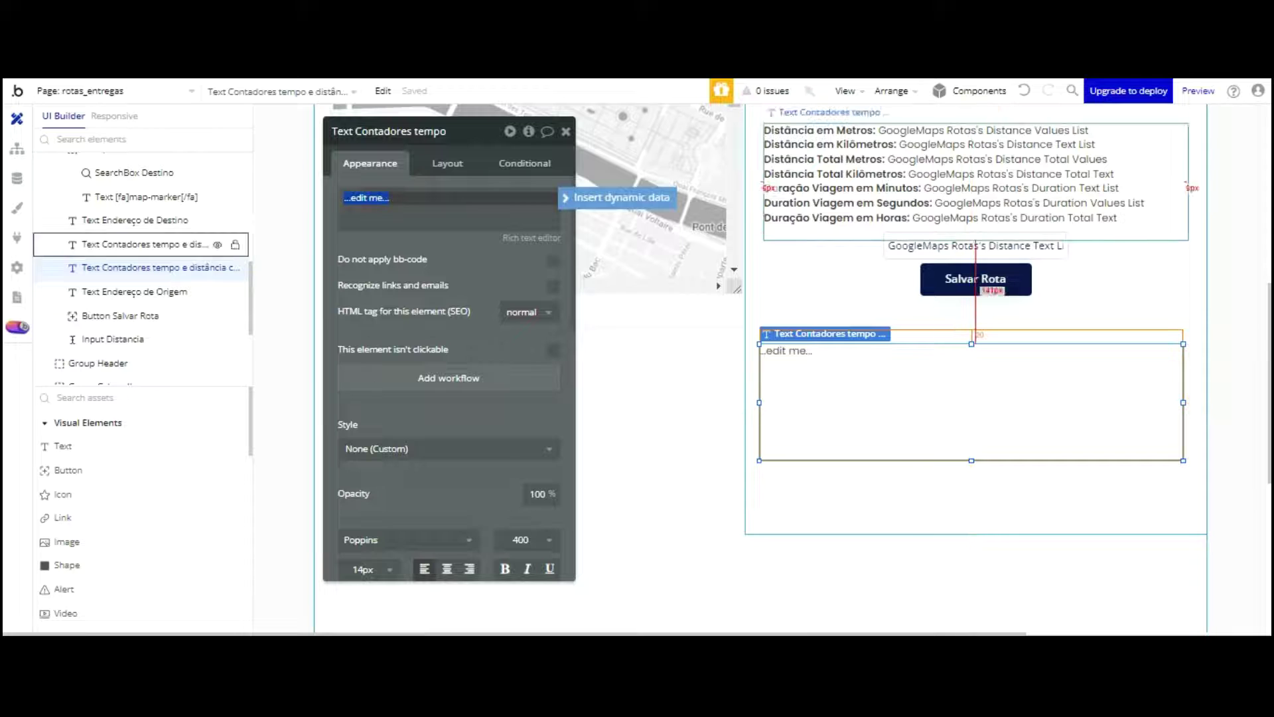
left_click(825, 355)
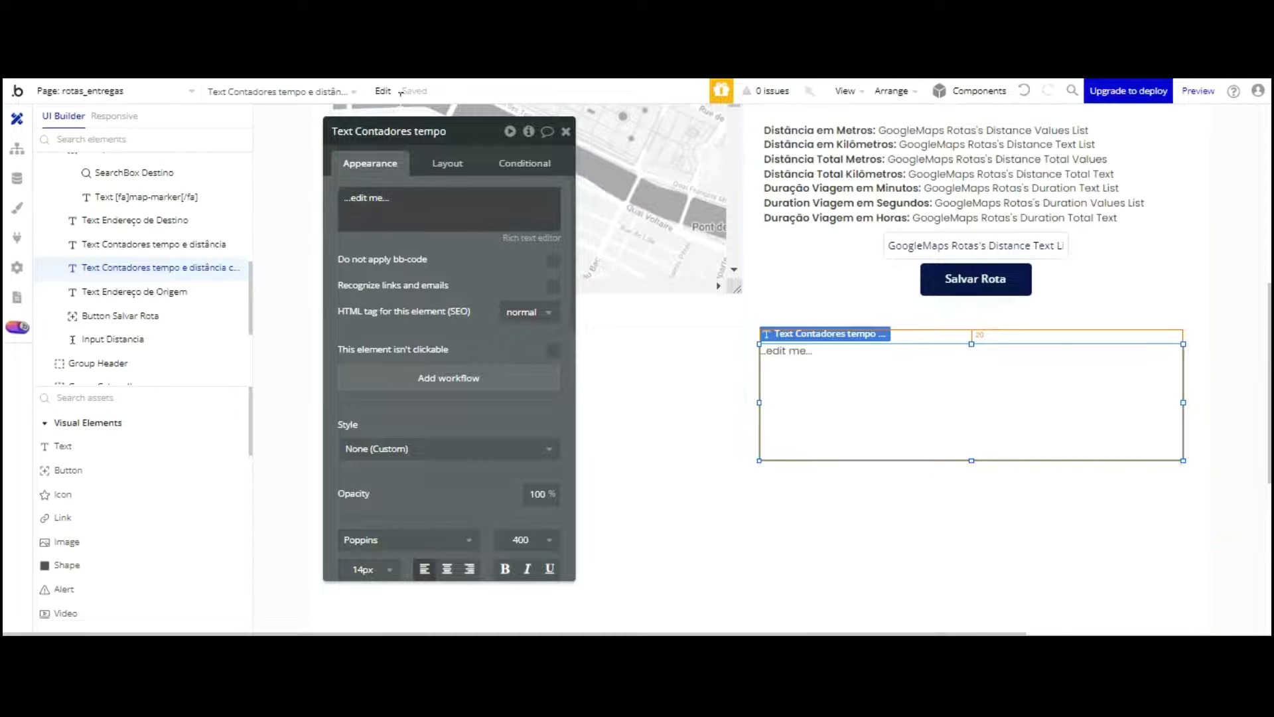
left_click(398, 205)
Step: Bind 'Distância em Metros:' to GoogleMaps Rotas's Distance Text List
type("D")
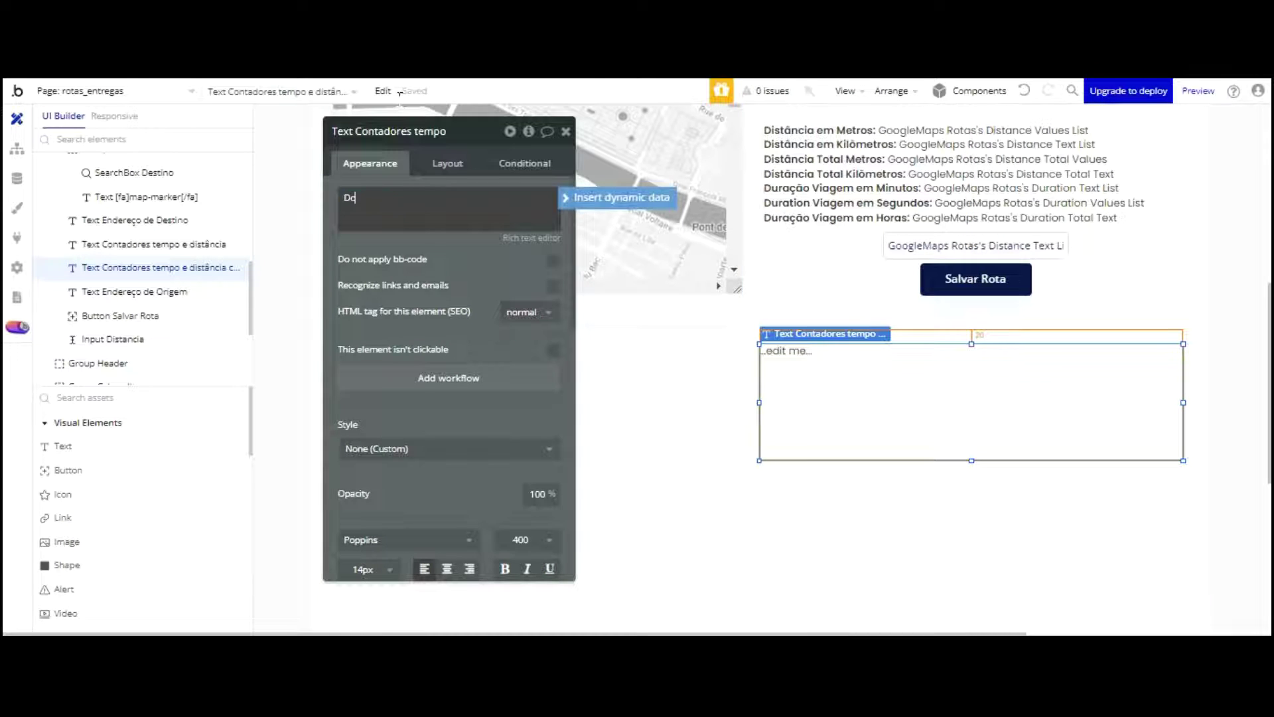
type("istância em Metros:")
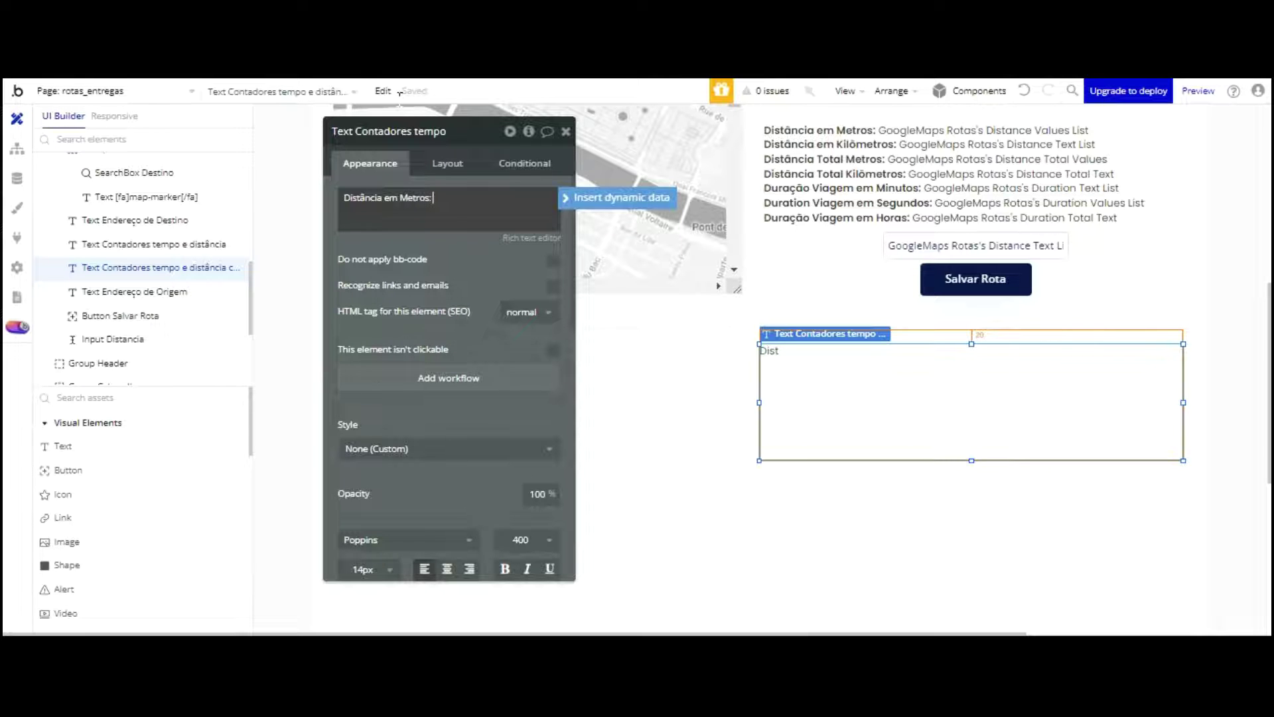
left_click(617, 197)
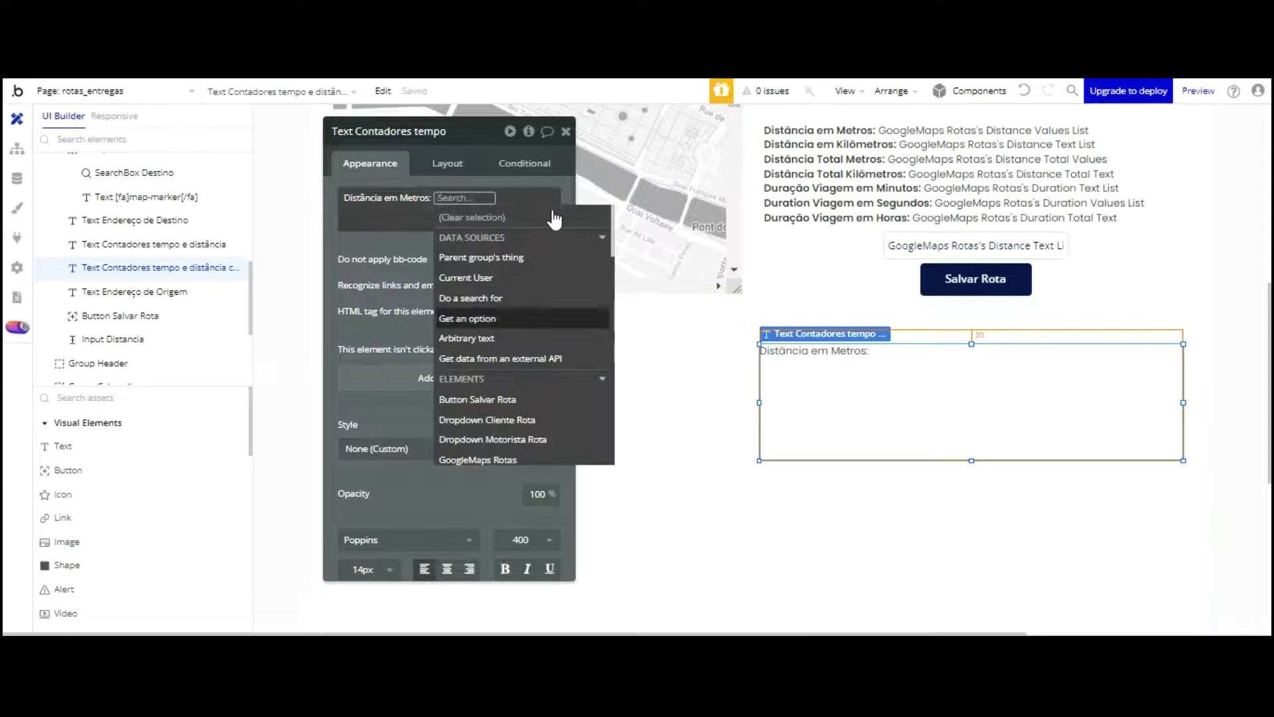
left_click(488, 459)
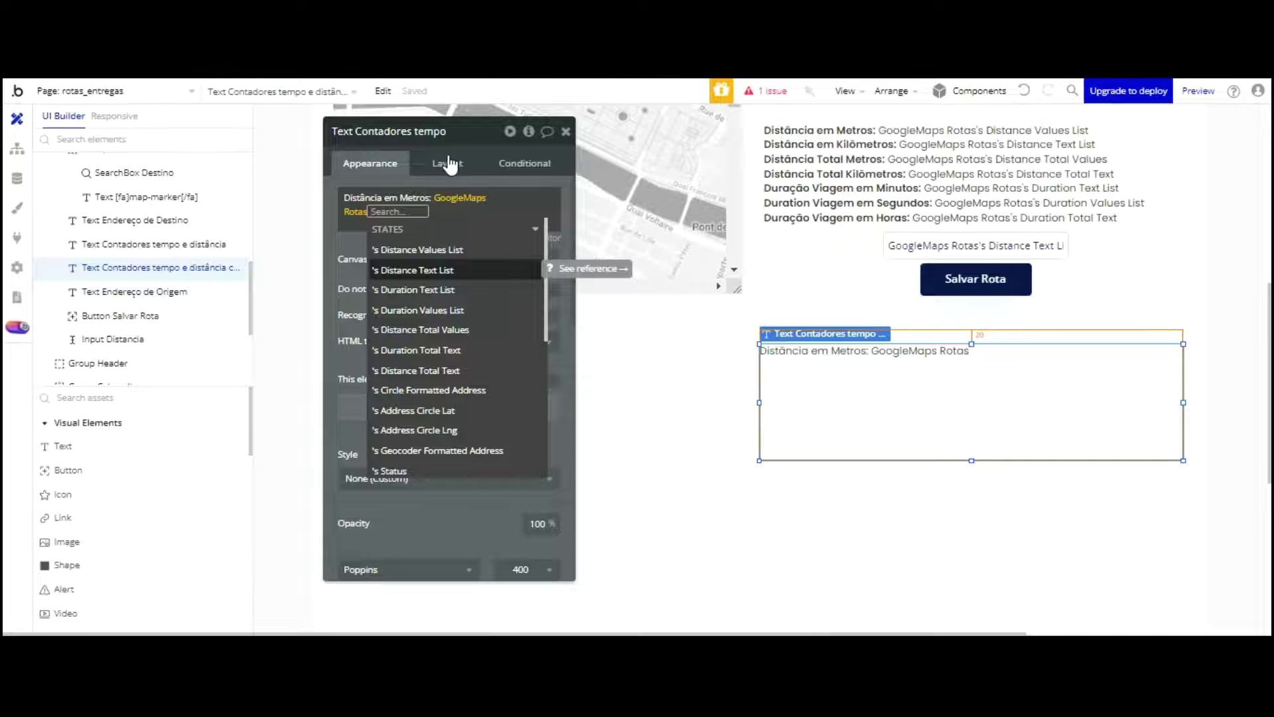
key("Return")
left_click(350, 138)
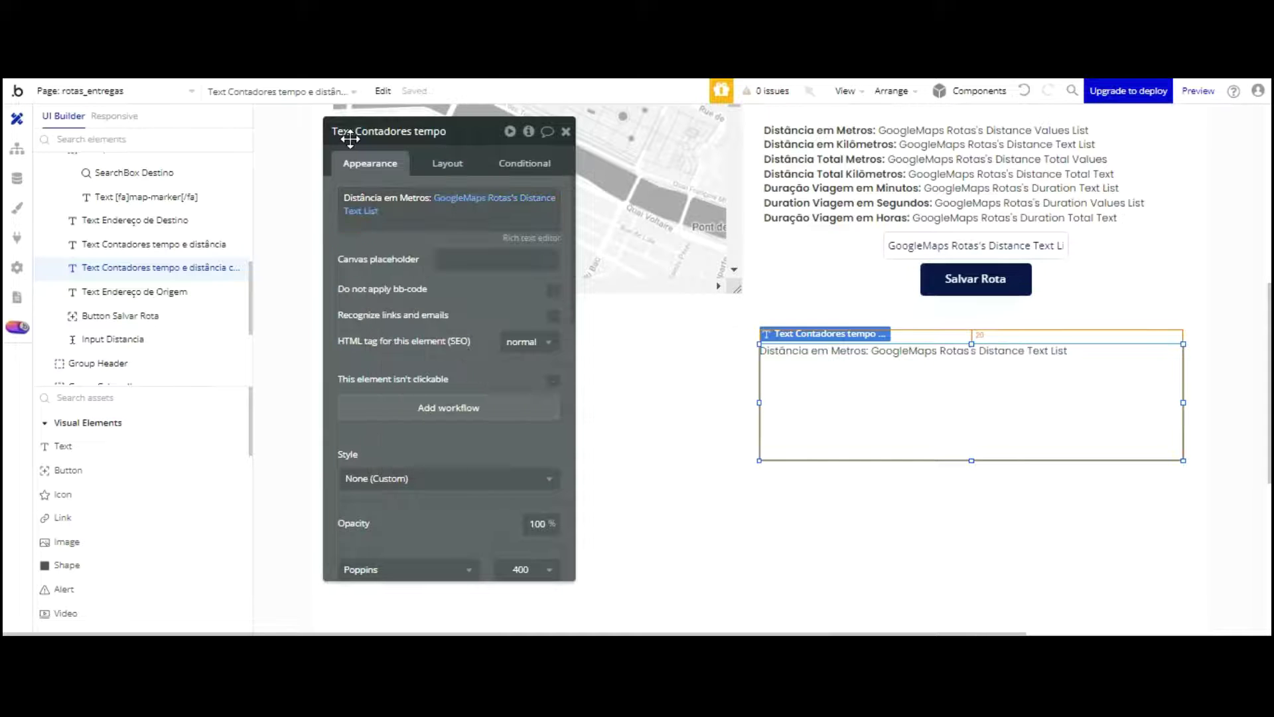
left_click(387, 213)
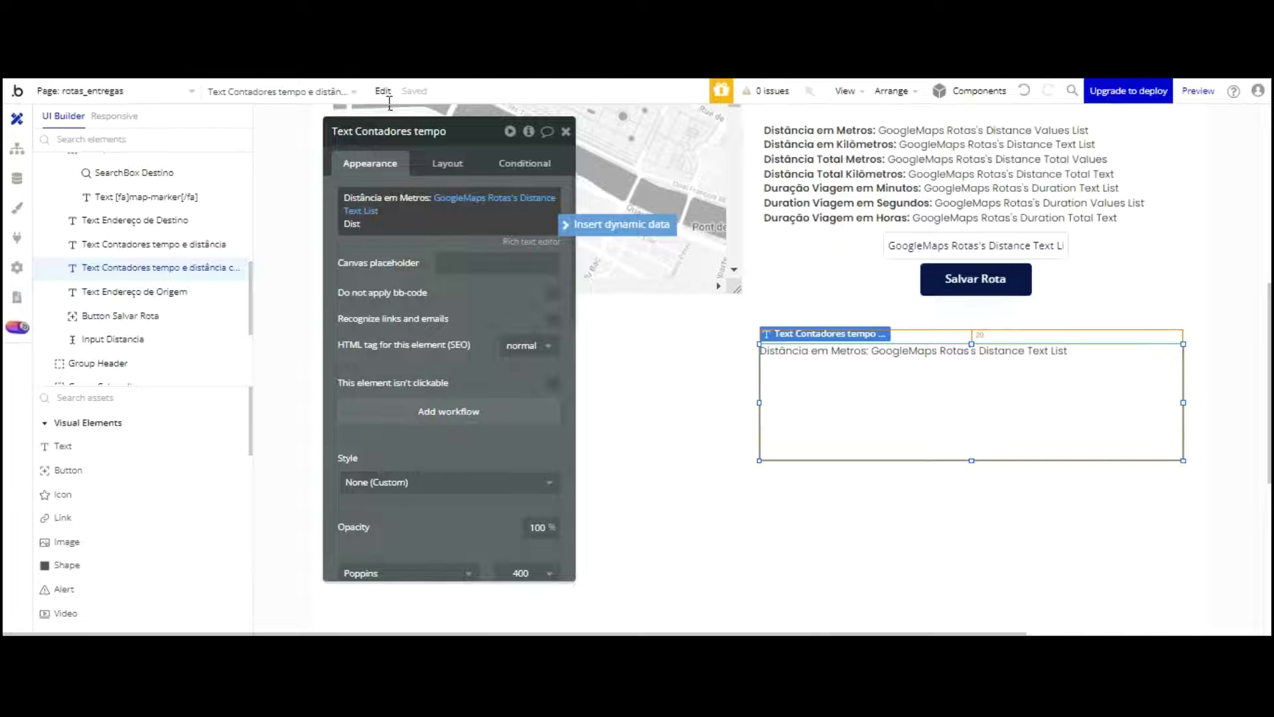
Step: Add a 'Distância em Kilômetros:' line bound to GoogleMaps Rotas's Distance Values List
type("Distância em Kilômetros:")
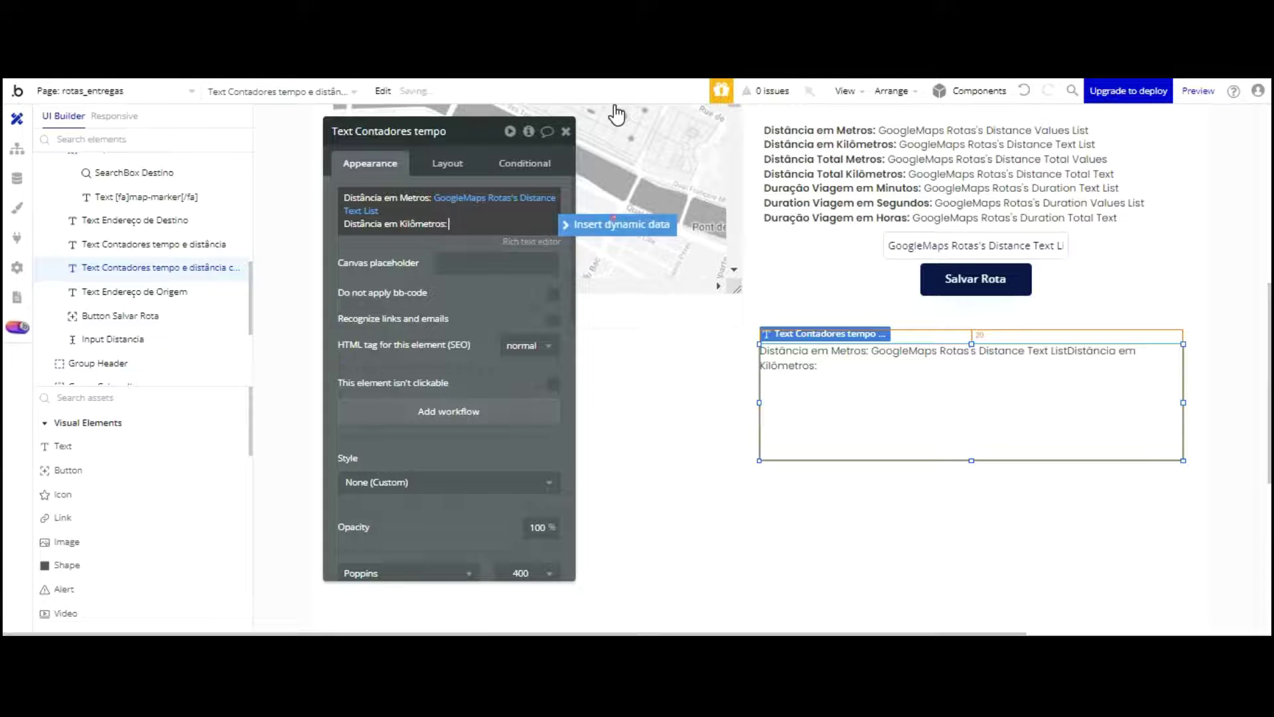
left_click(619, 224)
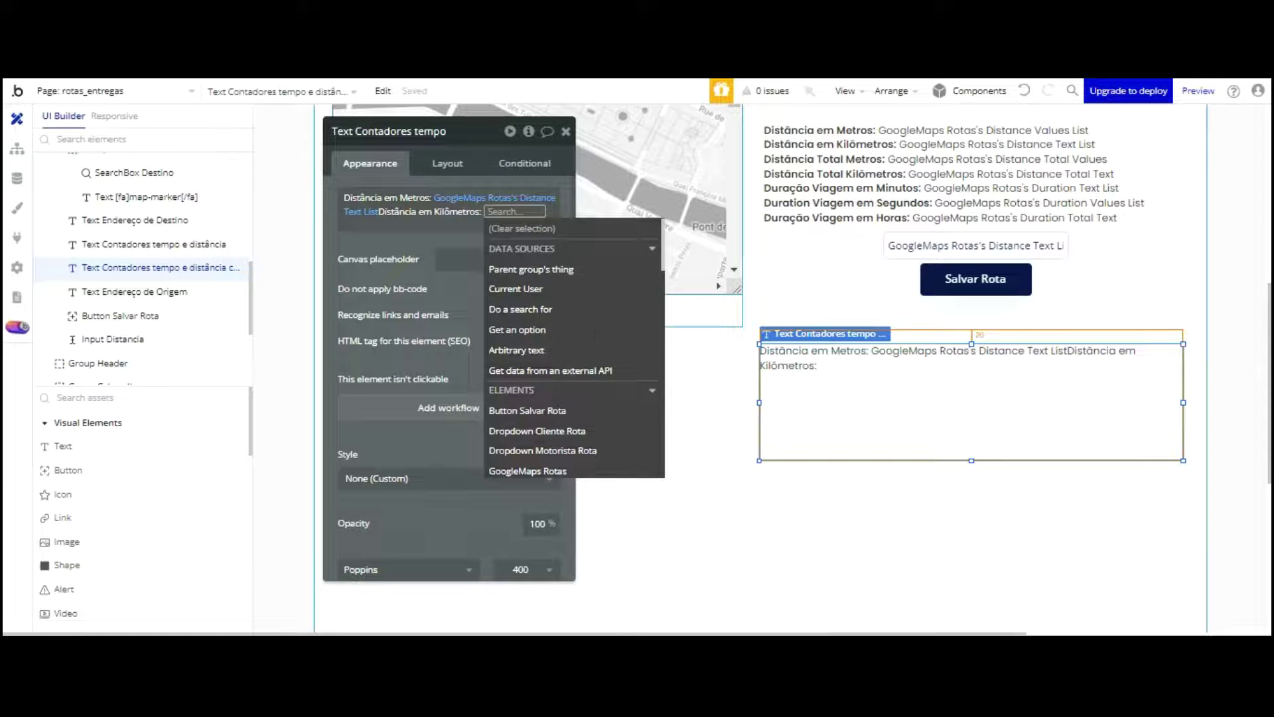
left_click(556, 467)
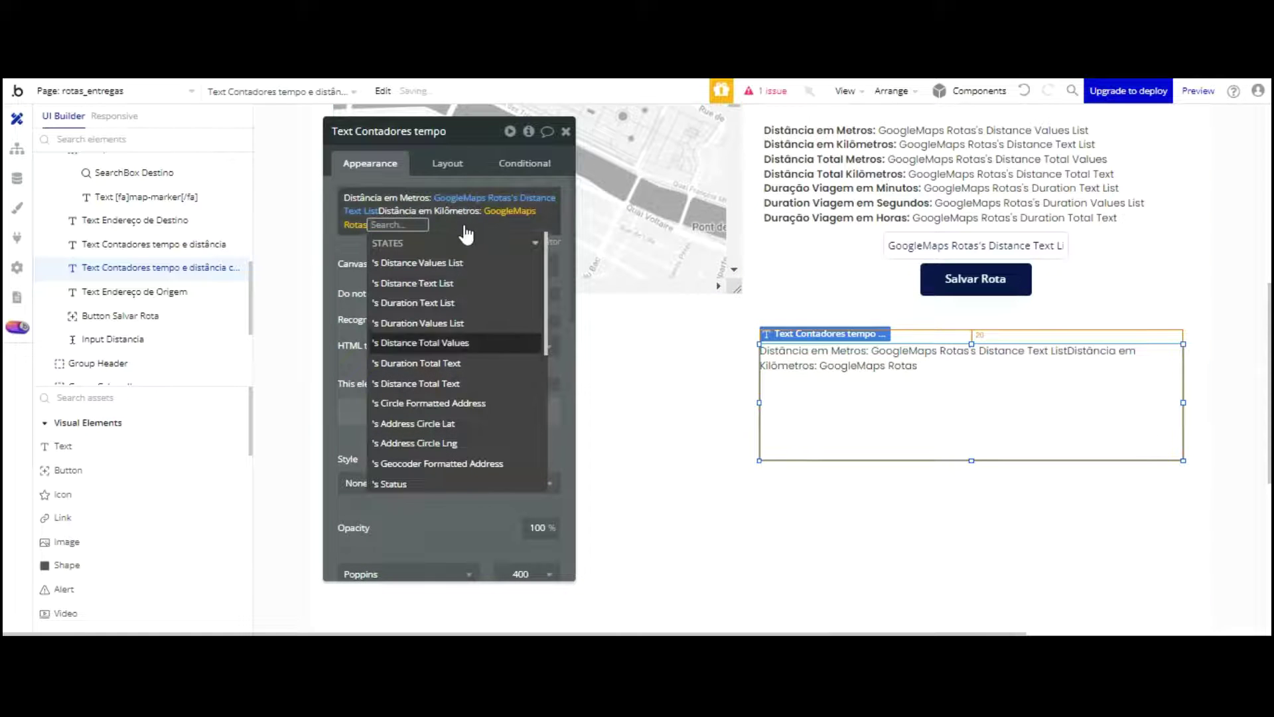
left_click(445, 264)
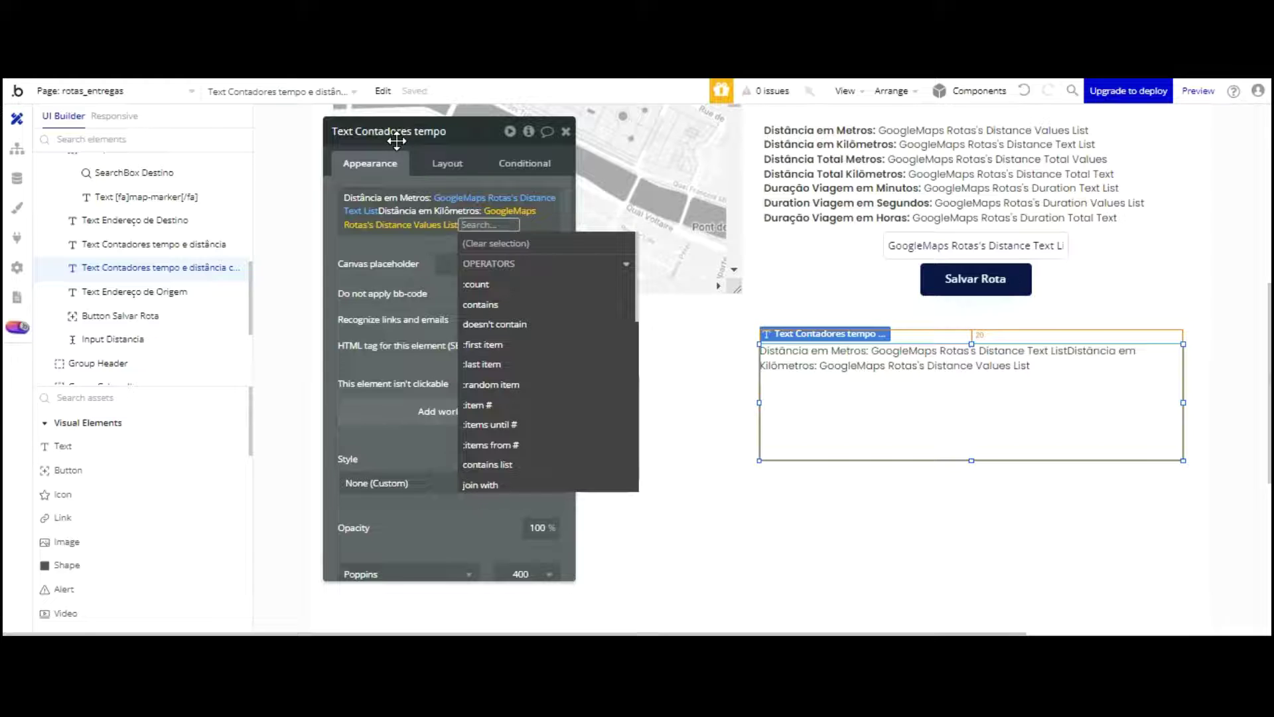
left_click(403, 132)
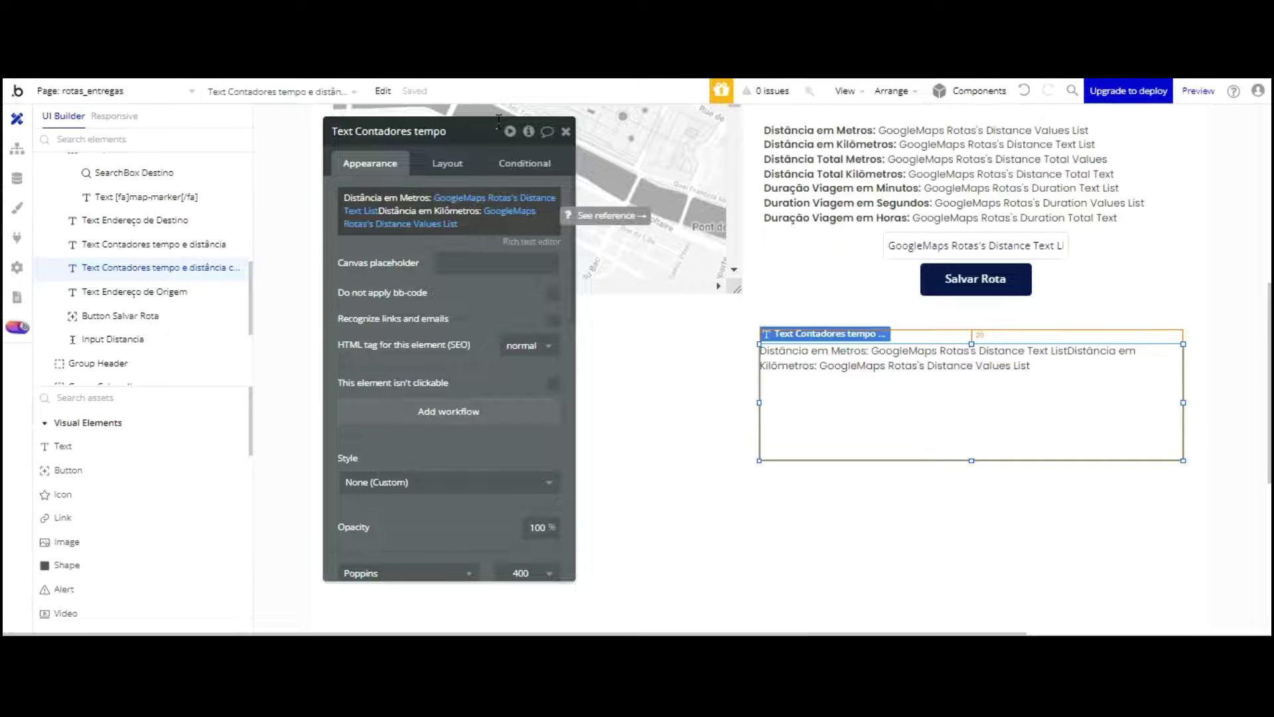
left_click(153, 244)
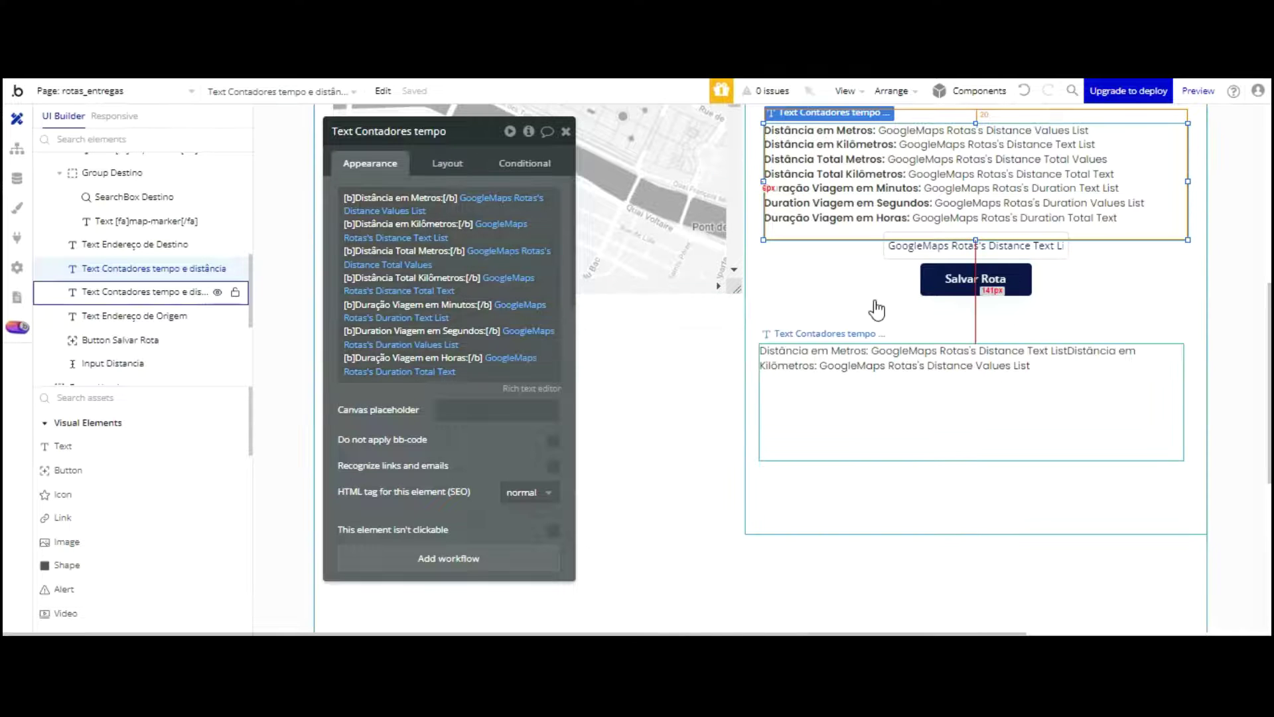
Step: Type 'Distância total Metros:' in the lower text and bind it to GoogleMaps Rotas's Distance Total Values
left_click(874, 413)
left_click(469, 222)
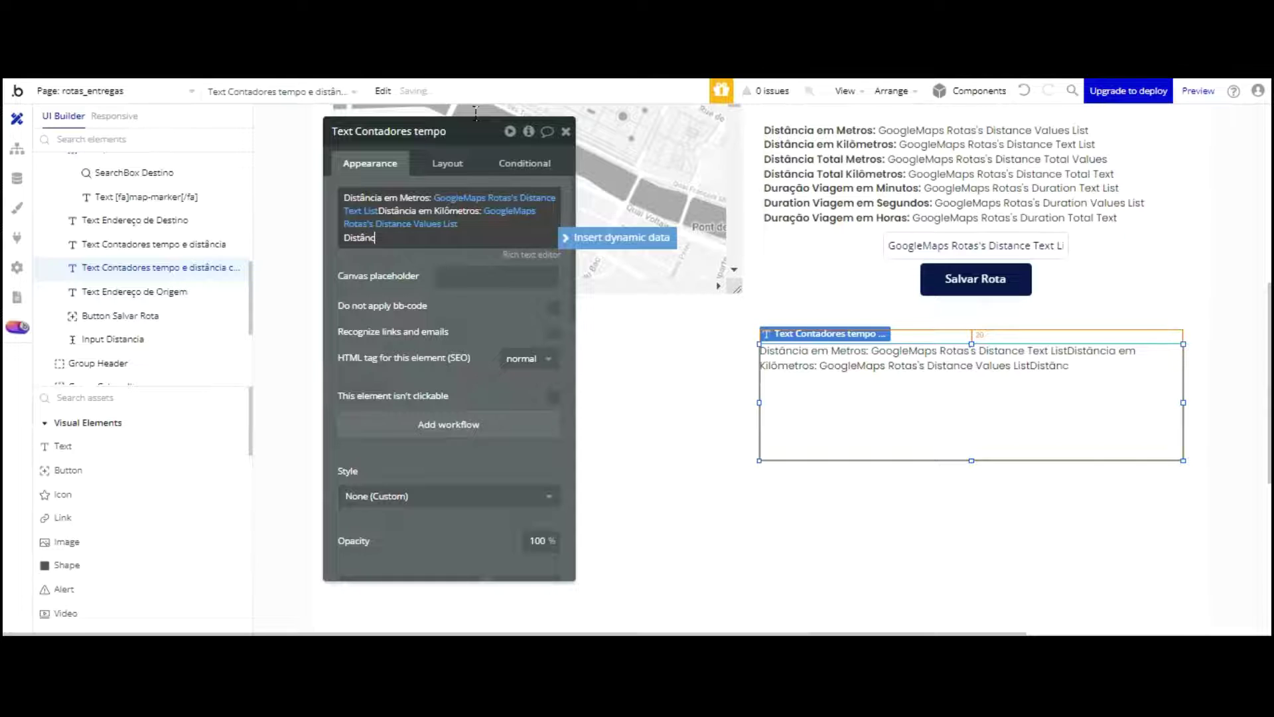
type("Distância total Metros:")
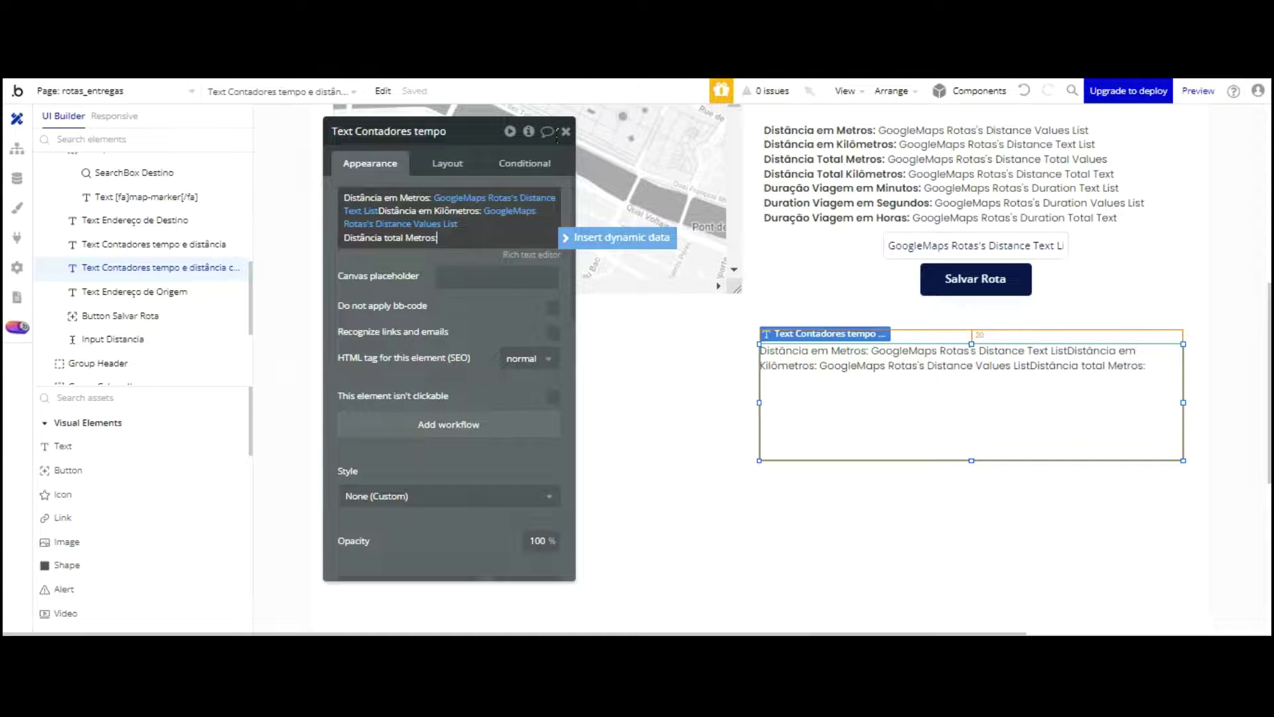
left_click(618, 237)
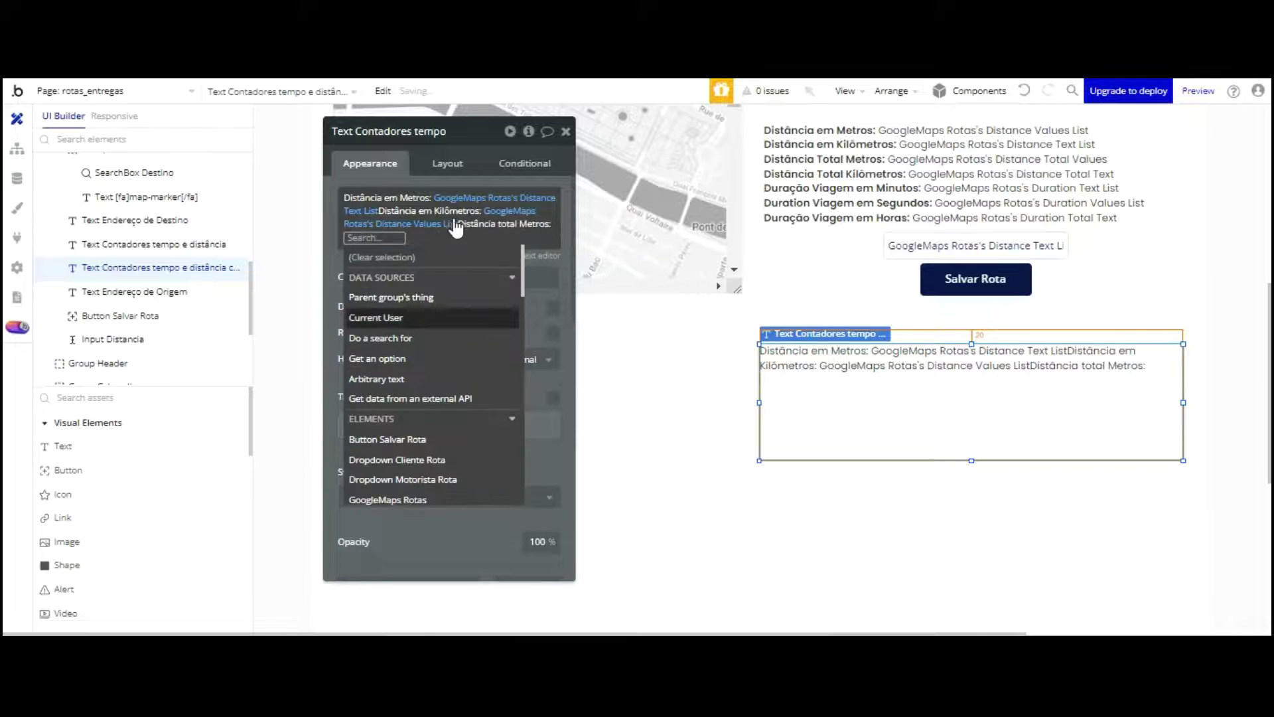
key("Down")
key("Return")
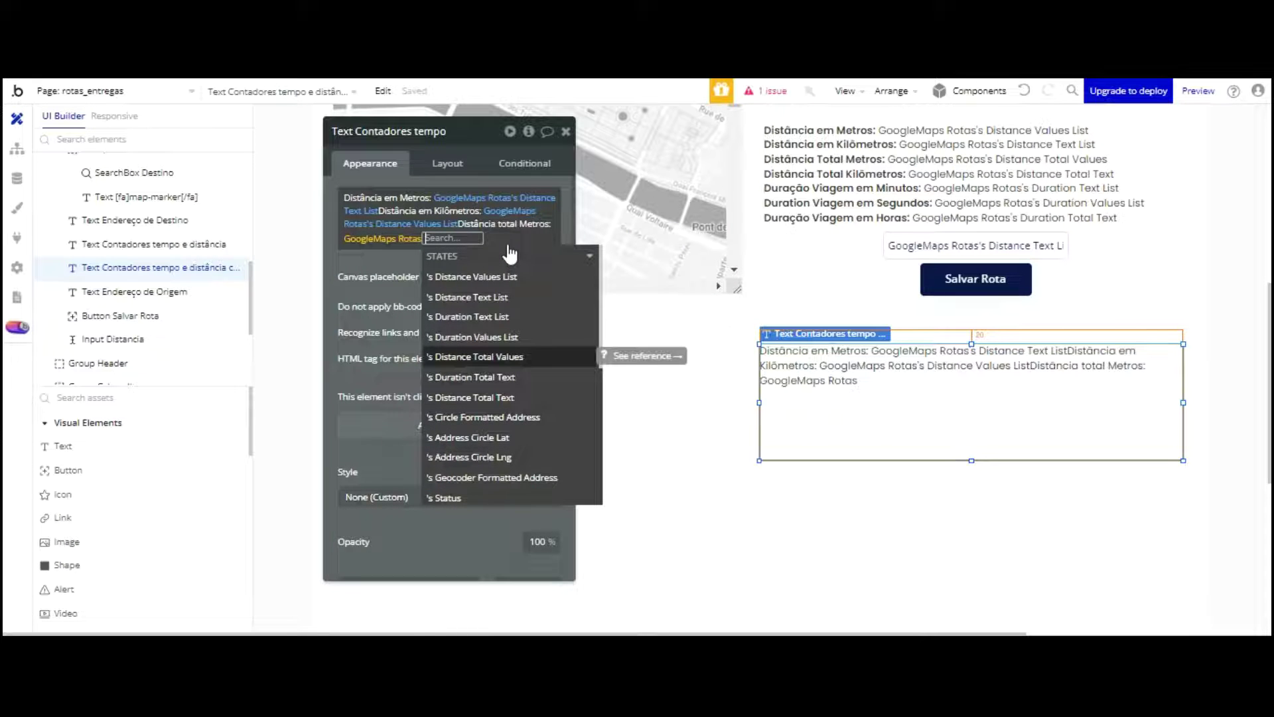
left_click(506, 356)
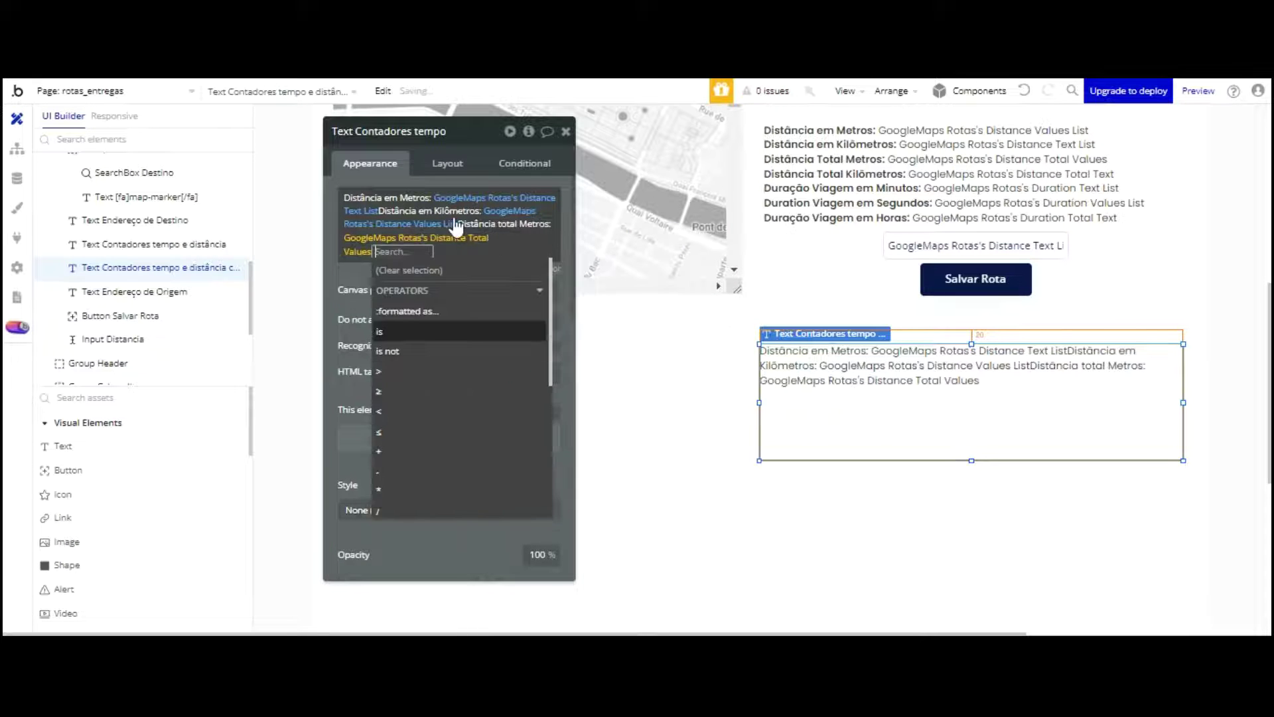
left_click(353, 162)
left_click(532, 239)
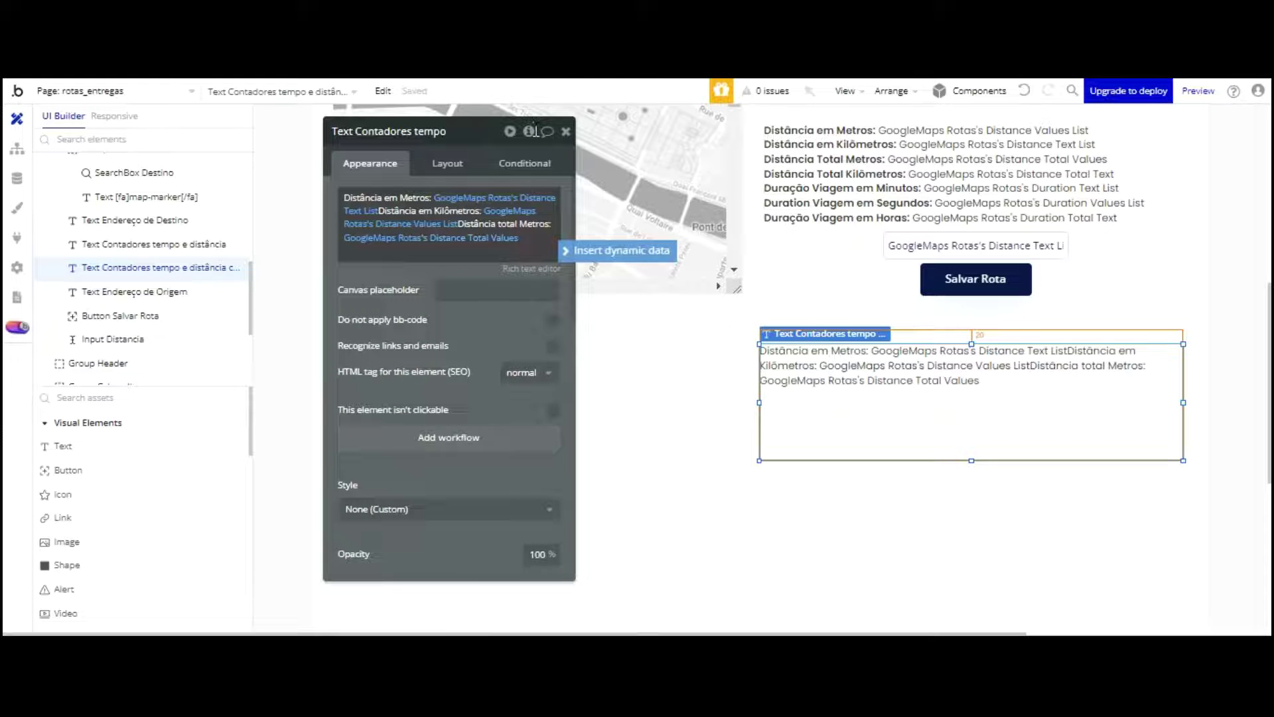
key("BackSpace")
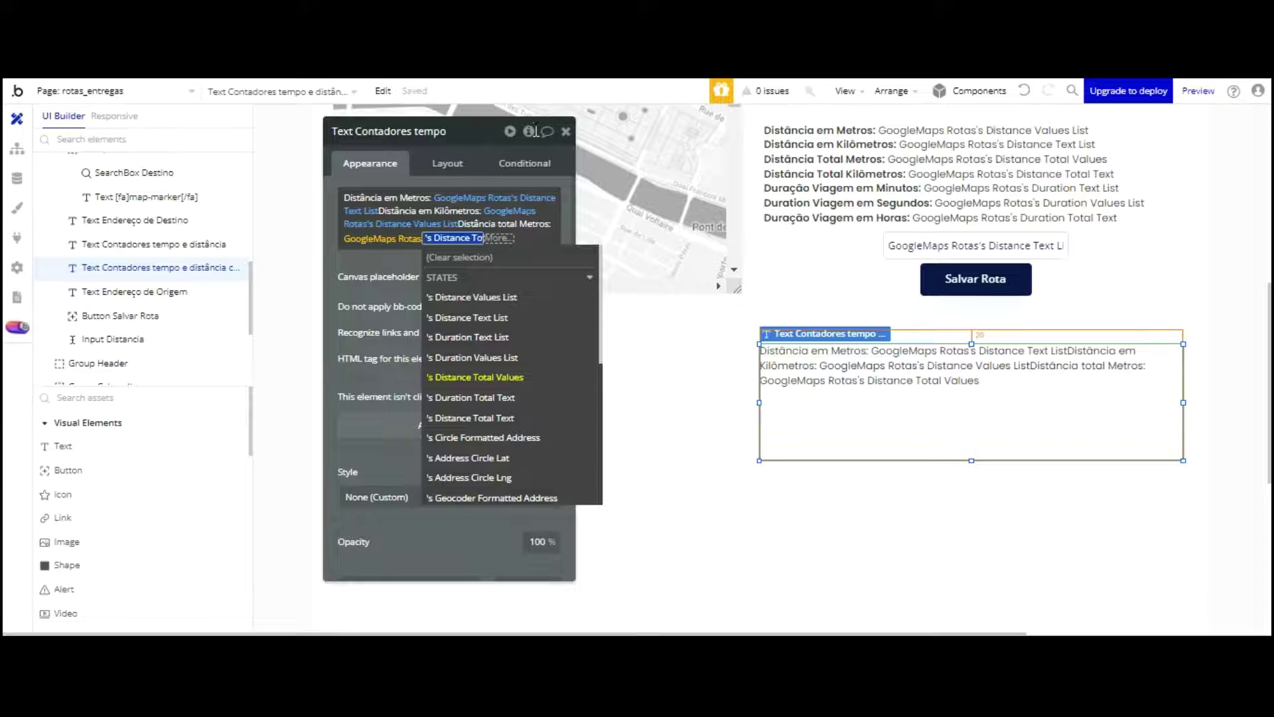
key("Return")
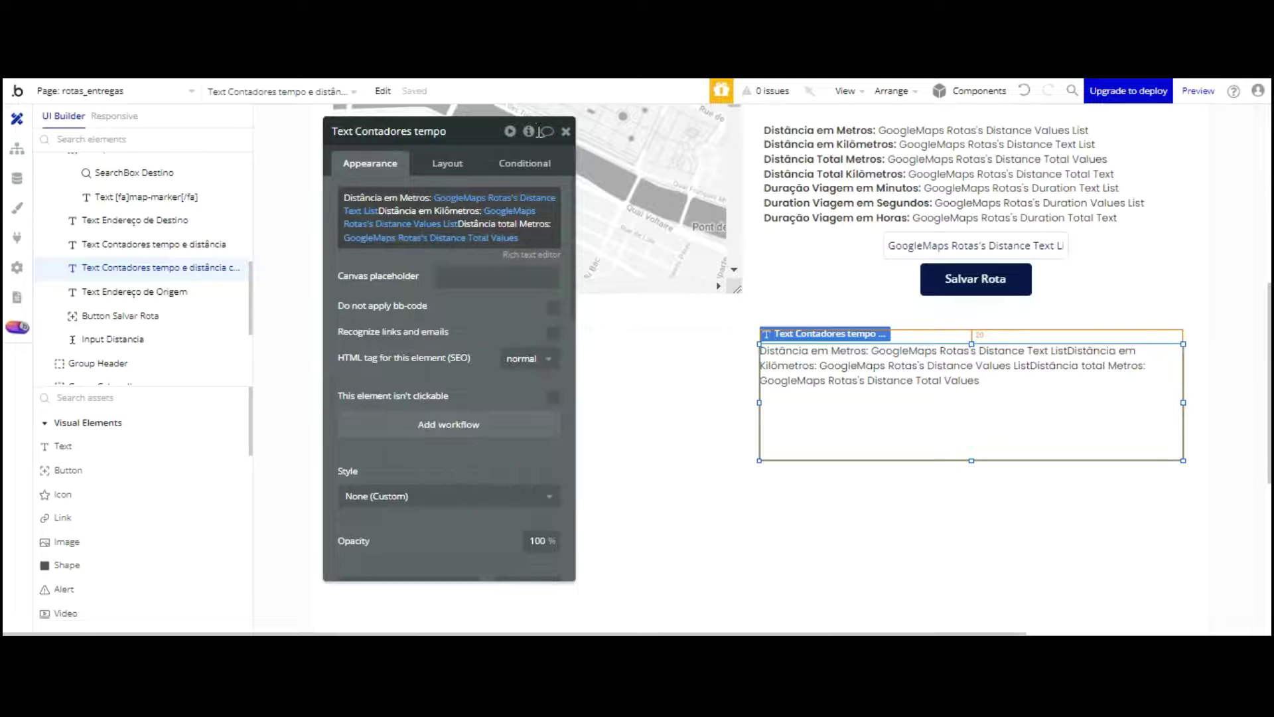
left_click(529, 239)
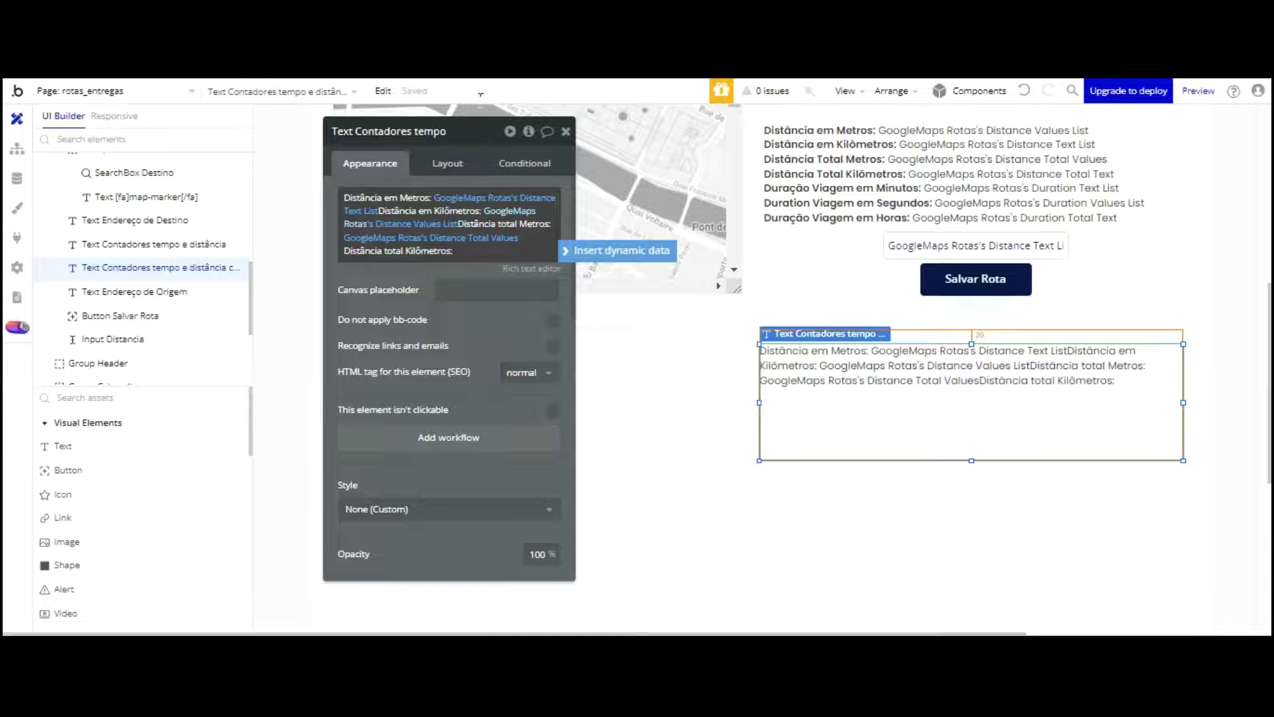
Step: Switch the metres expression to Distance Values List and the kilometres expression to Distance Text List
left_click(510, 211)
left_click(521, 251)
left_click(541, 198)
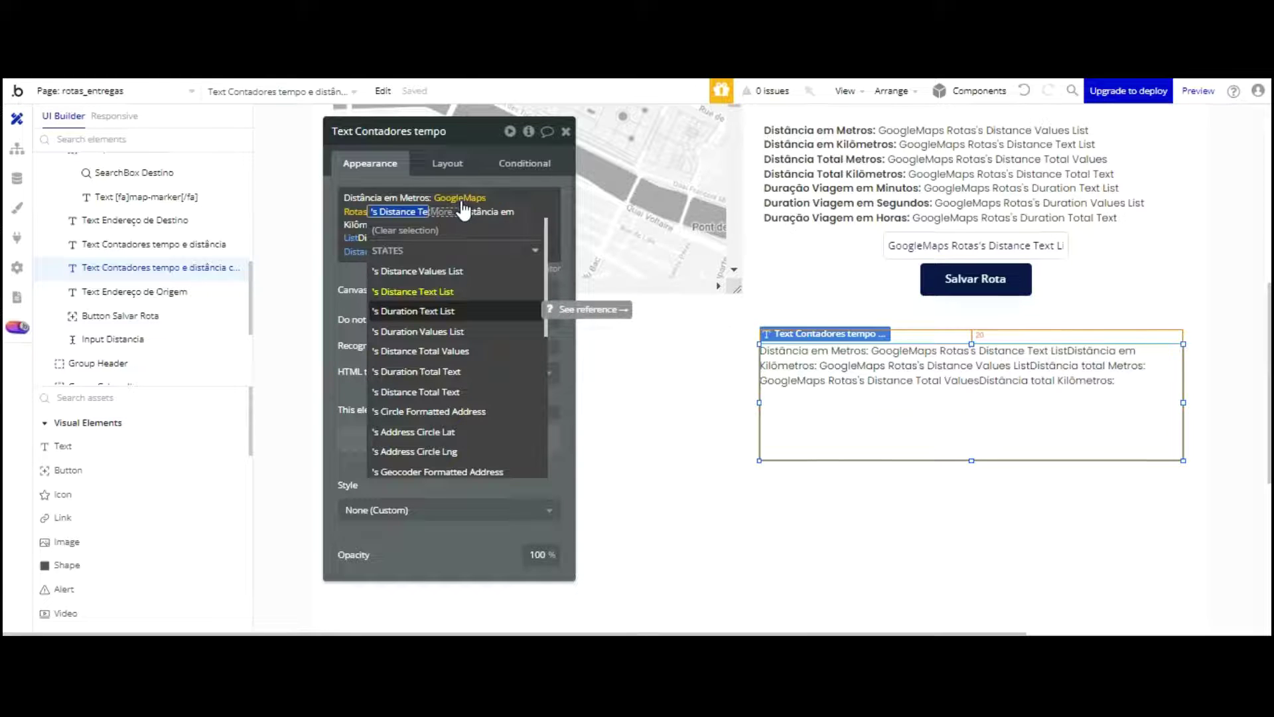
left_click(462, 271)
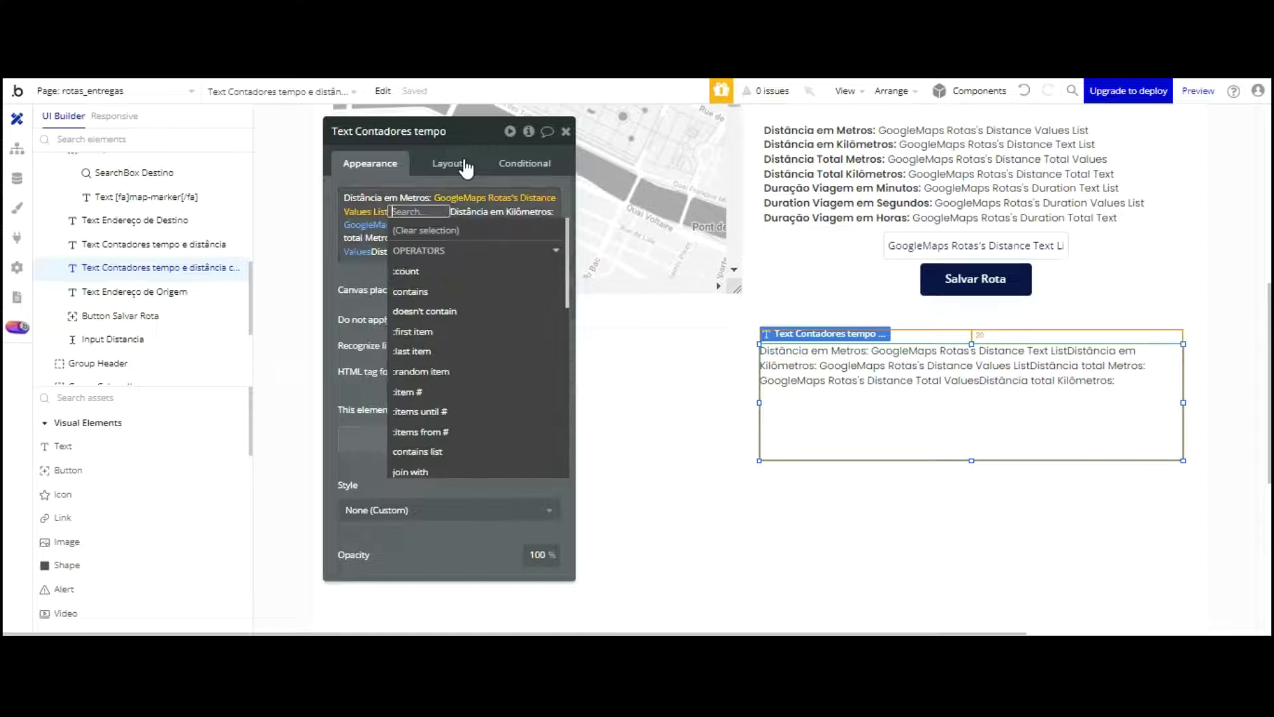
left_click(325, 123)
left_click(395, 224)
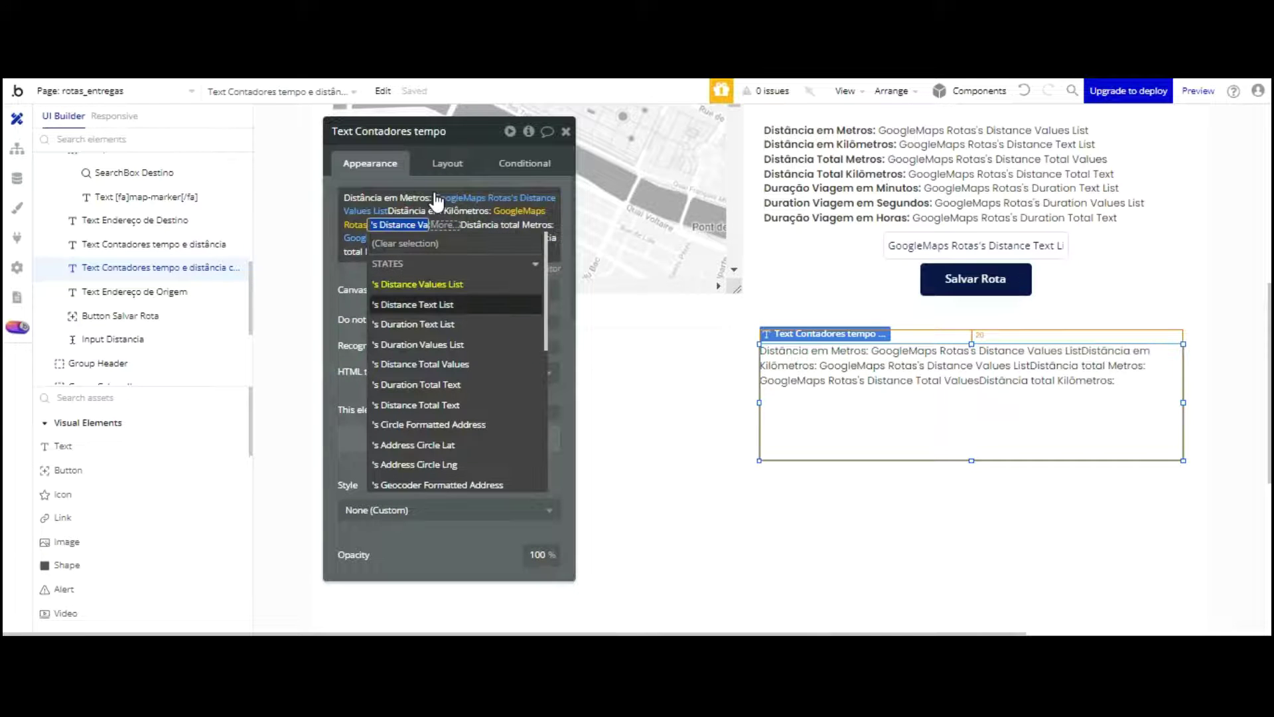
left_click(413, 303)
left_click(341, 275)
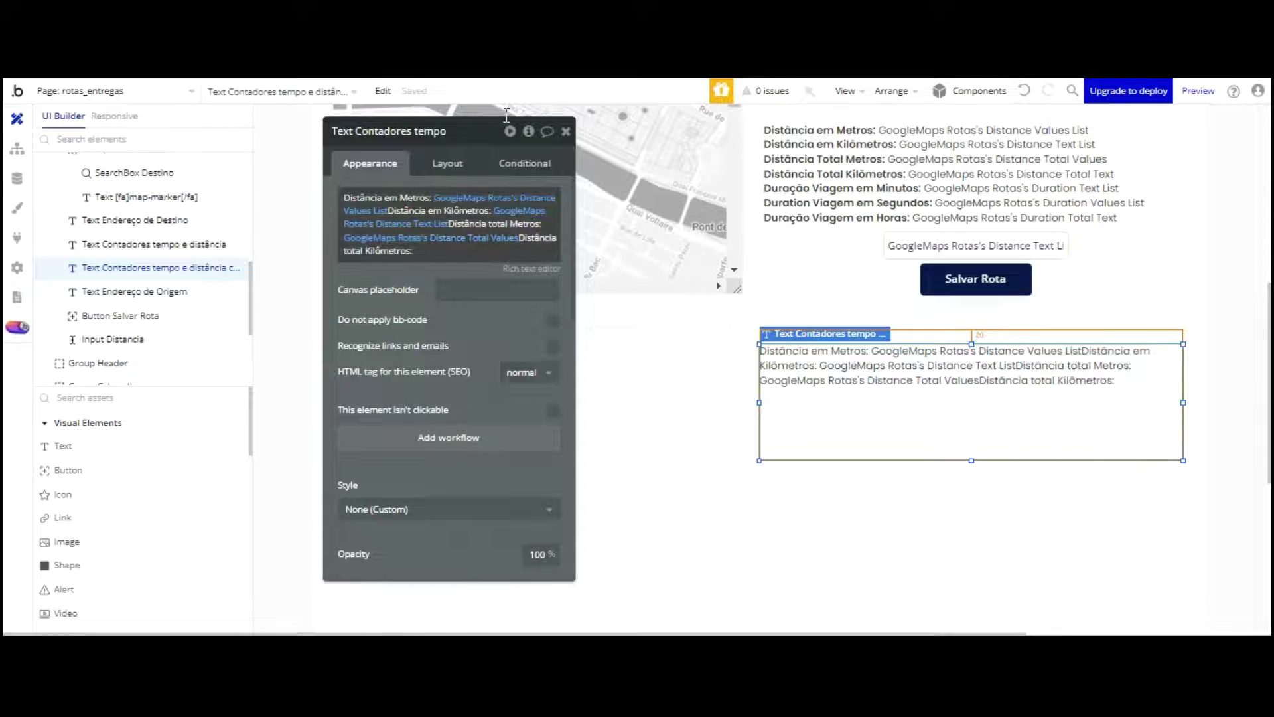
left_click(458, 238)
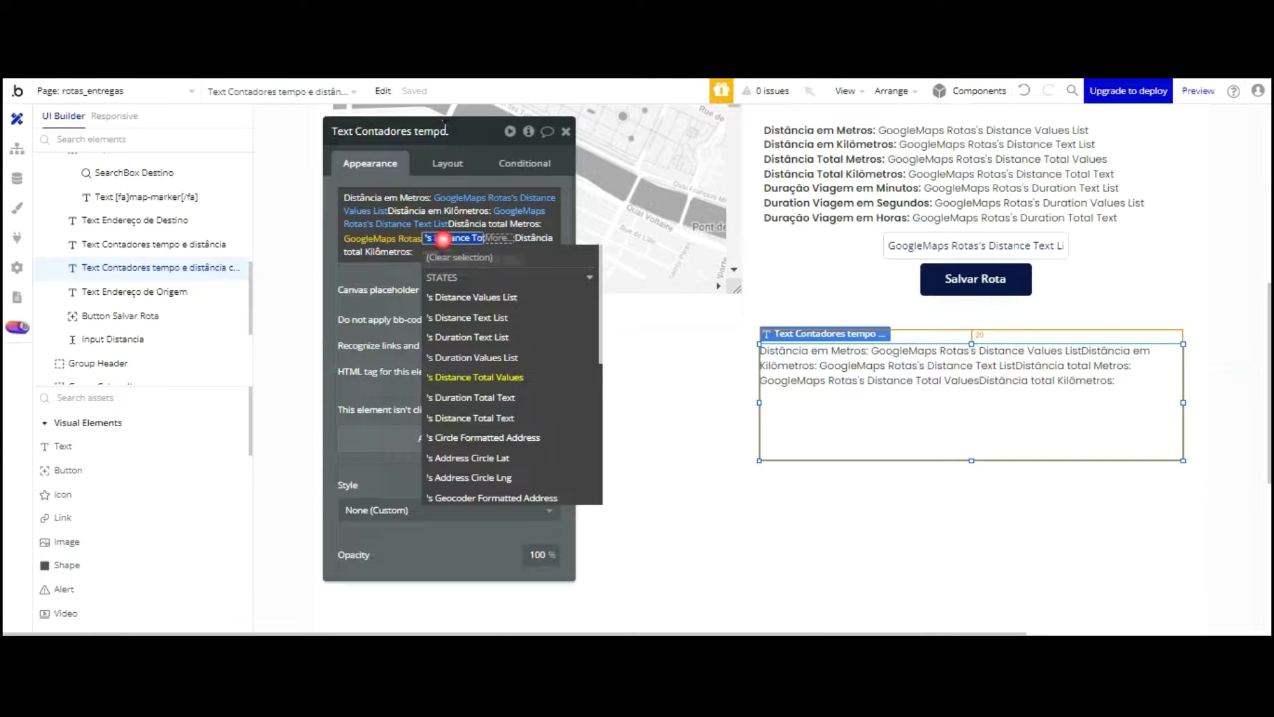
left_click(366, 274)
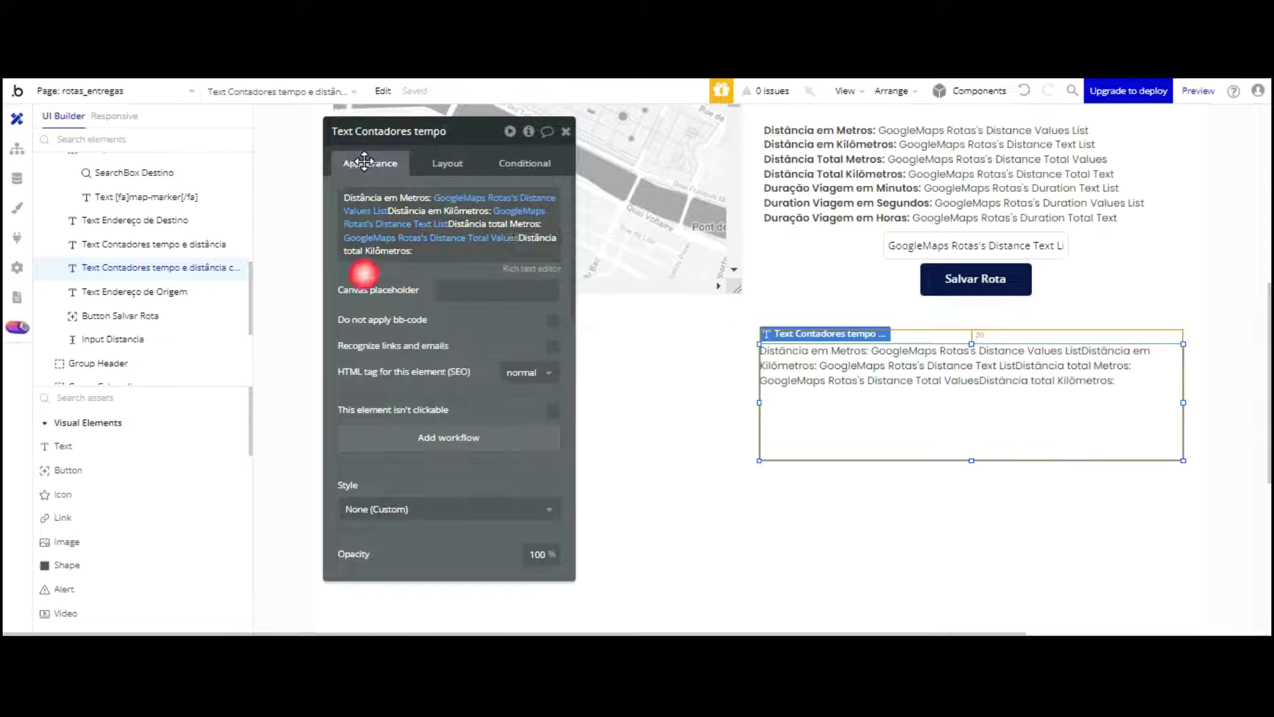
Step: Bind 'Distância total Kilômetros:' to GoogleMaps Rotas's Duration Total Text
triple_click(432, 250)
left_click(470, 251)
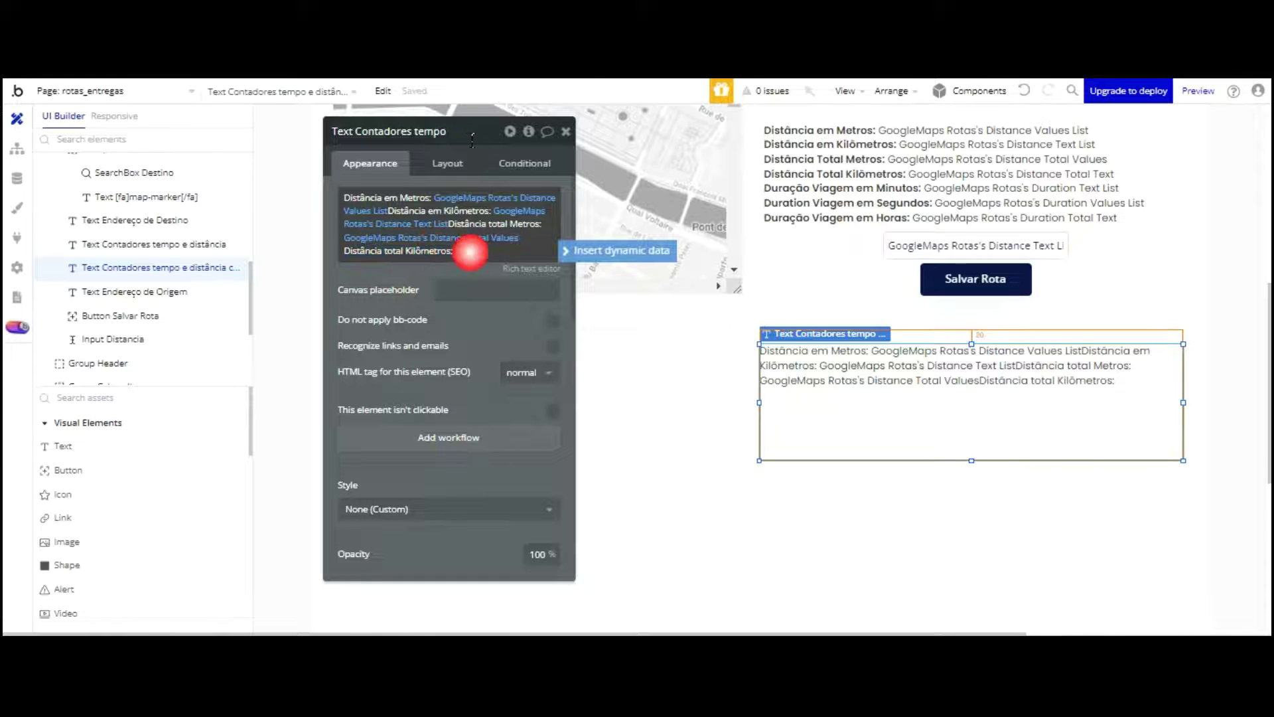
left_click(617, 250)
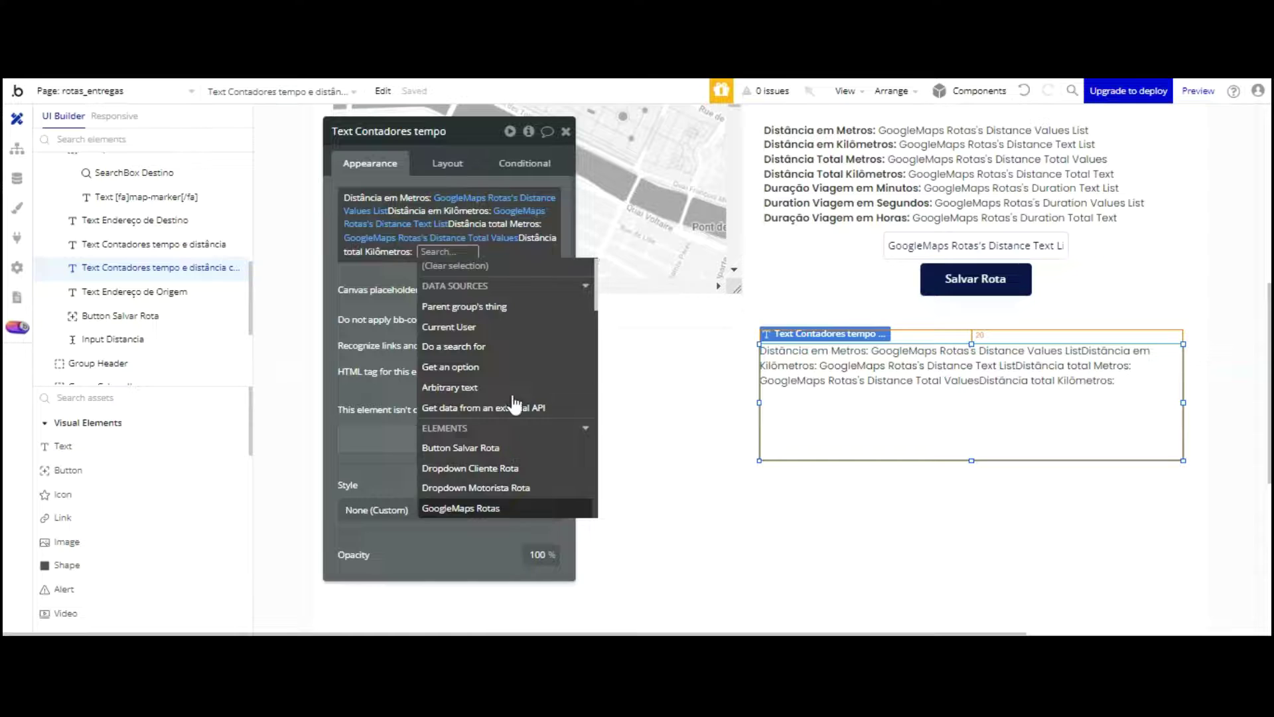
left_click(461, 512)
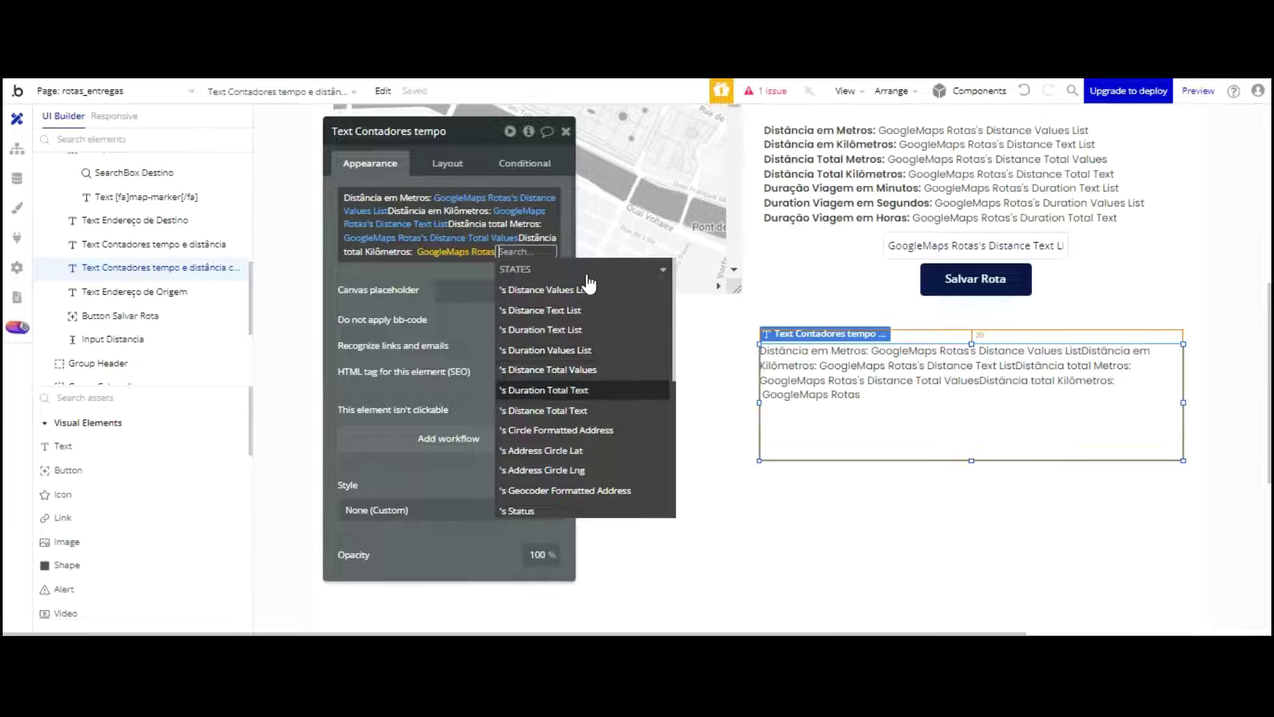
left_click(544, 390)
left_click(355, 286)
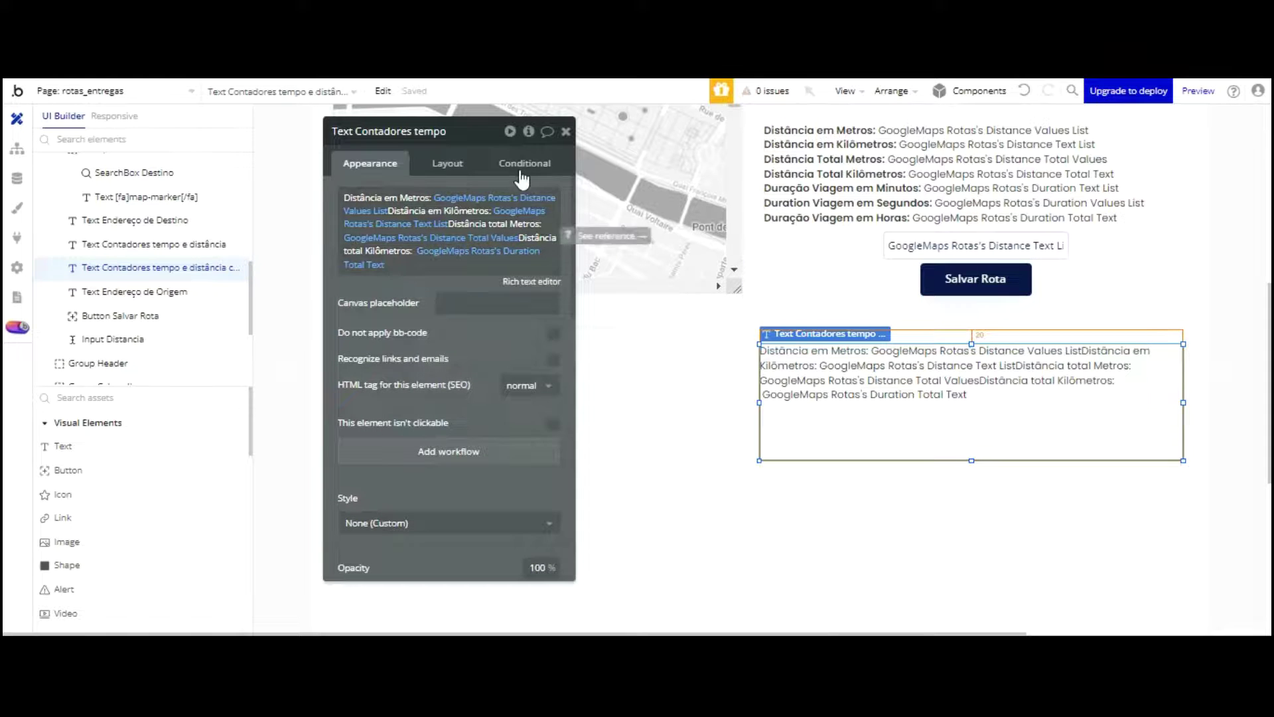
Step: Bold the 'Distância em Metros:' label in the Rich Text Editor
left_click(521, 282)
left_click_drag(484, 213, 385, 213)
left_click(398, 195)
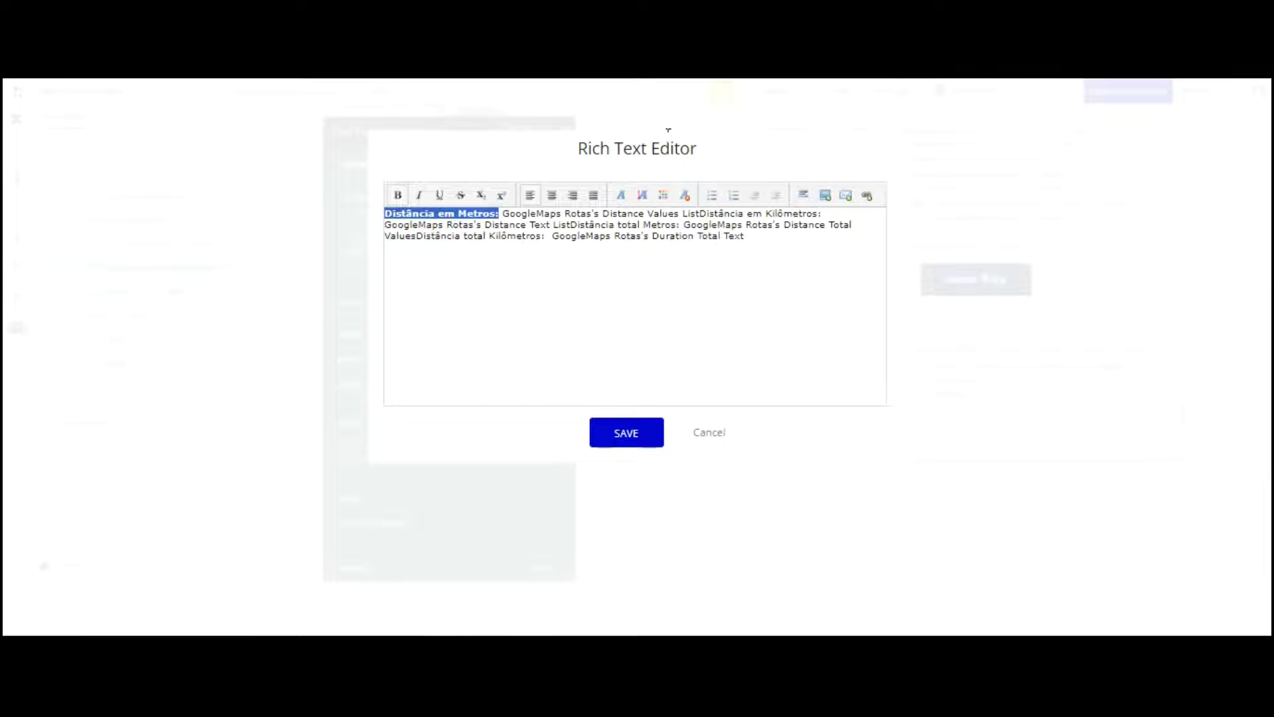
Step: Move 'Distância em Kilômetros:', 'Distância total Metros:' and 'Distância total Kilômetros:' onto new lines, each bolded
left_click(701, 213)
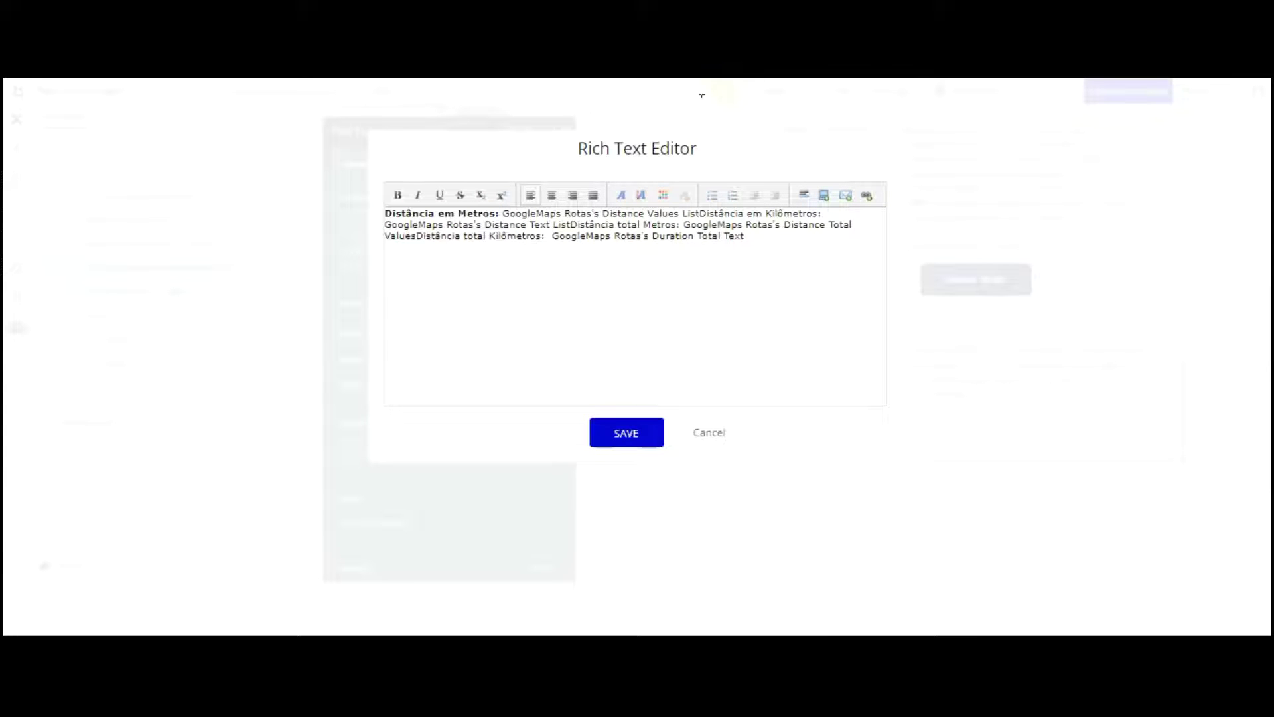
key("Return")
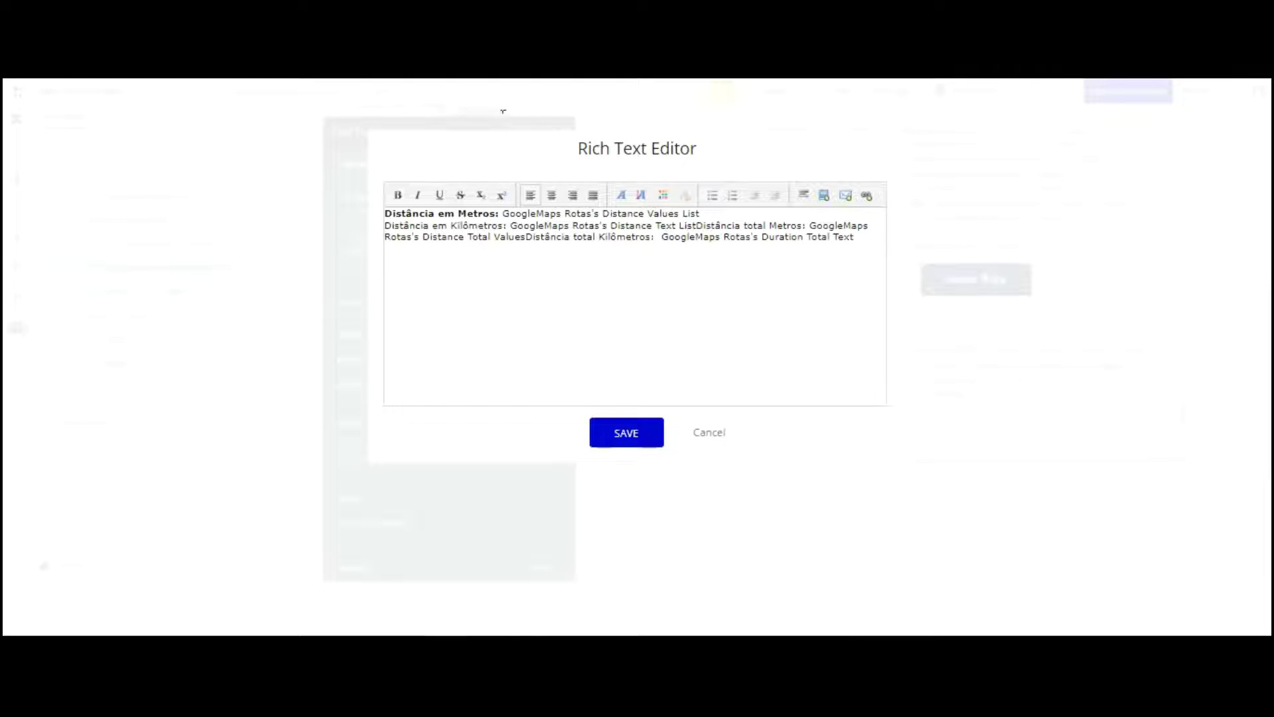
left_click_drag(508, 225, 385, 225)
left_click(398, 195)
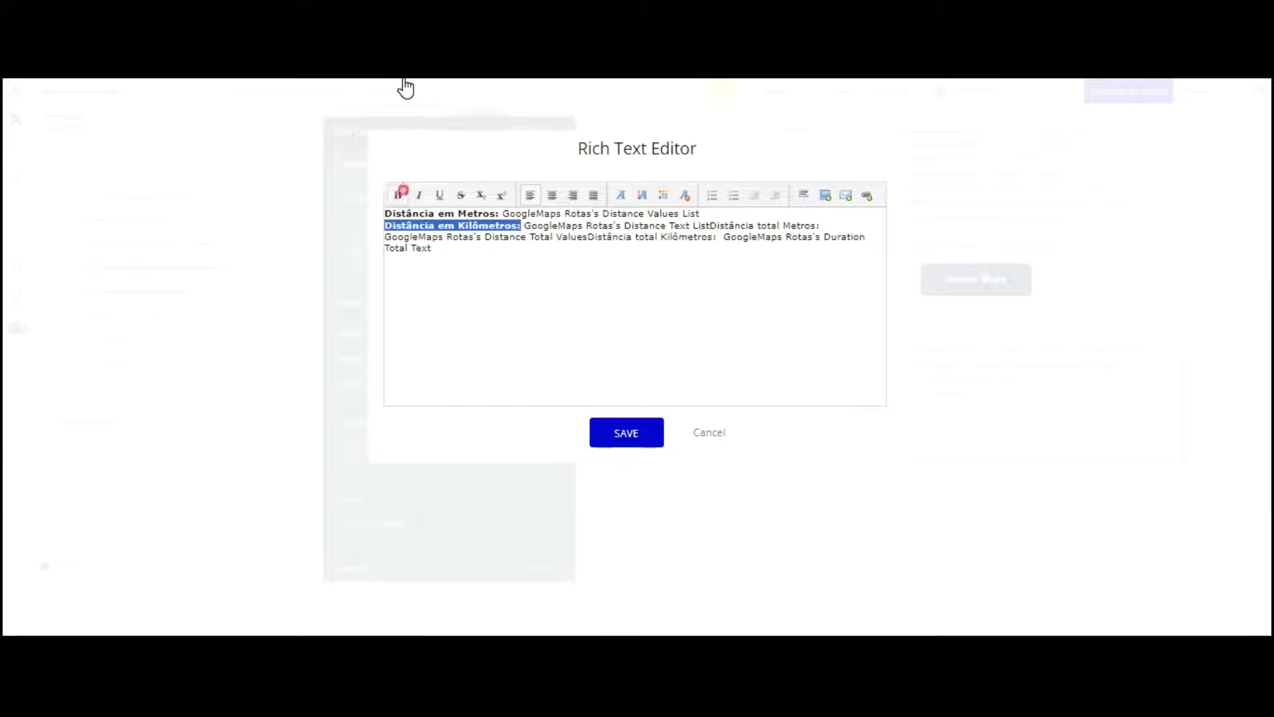
left_click(712, 225)
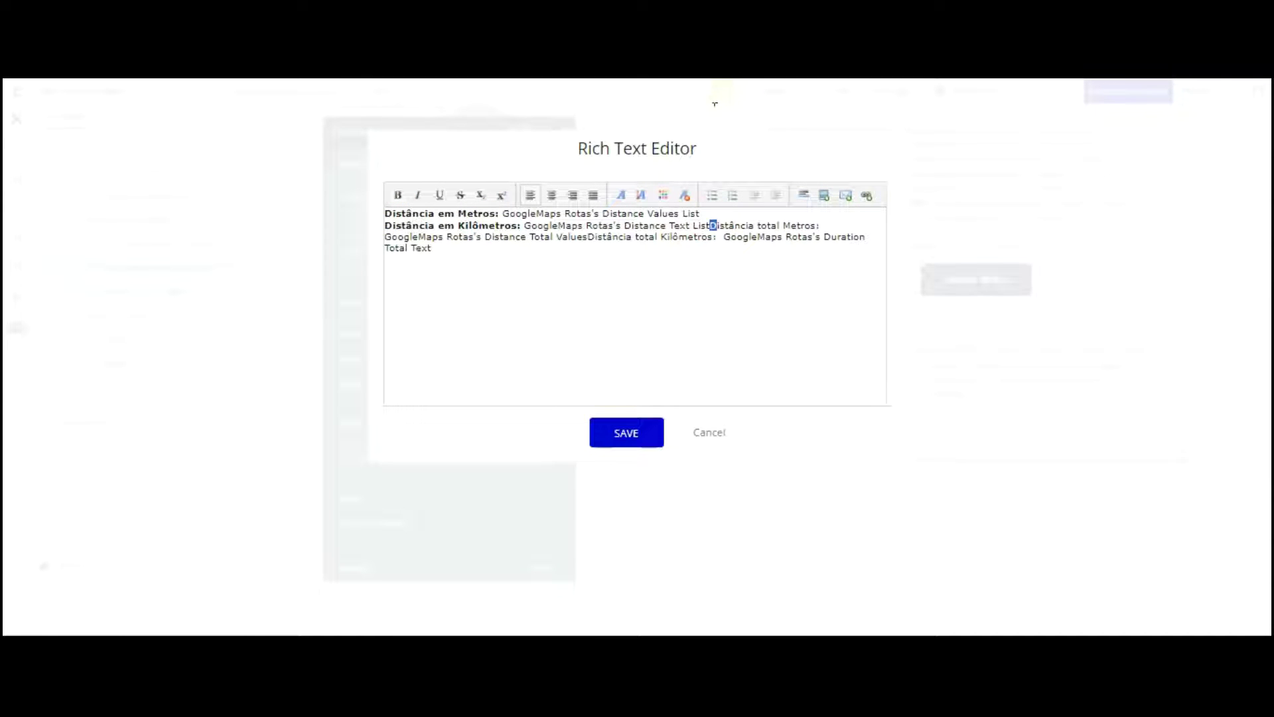
key("Return")
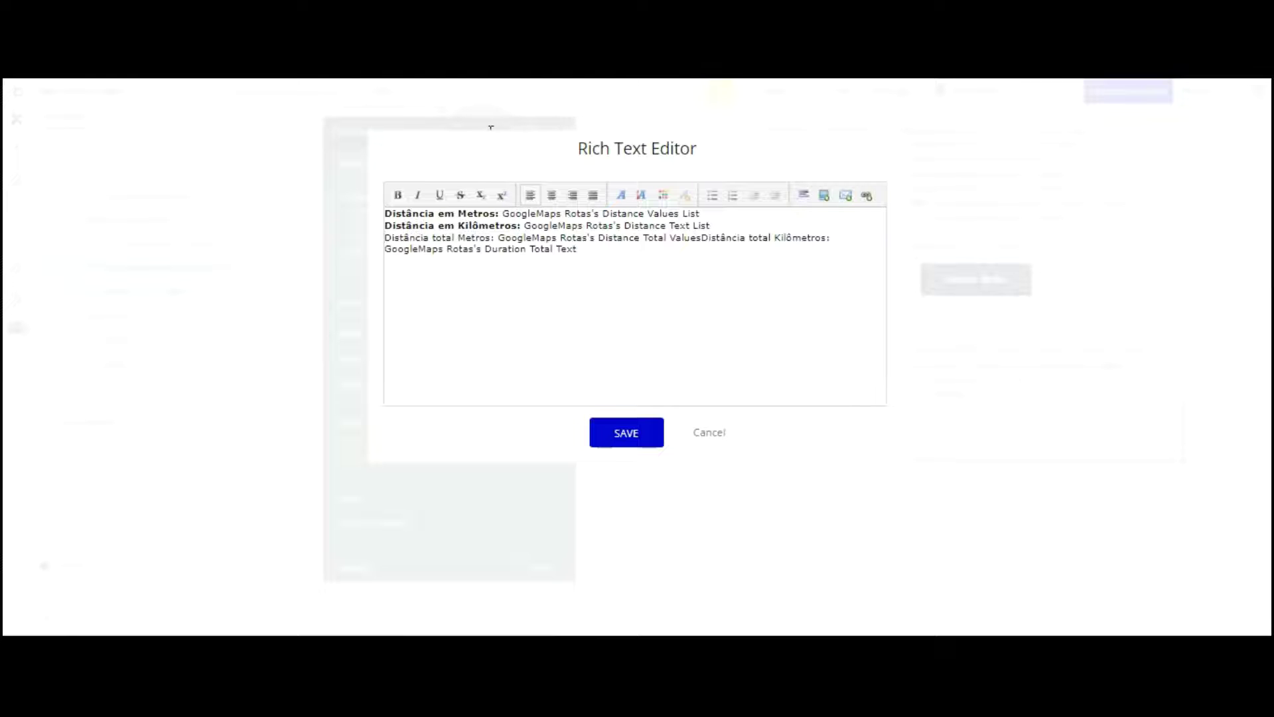
left_click_drag(508, 237, 385, 238)
left_click(398, 195)
left_click(715, 236)
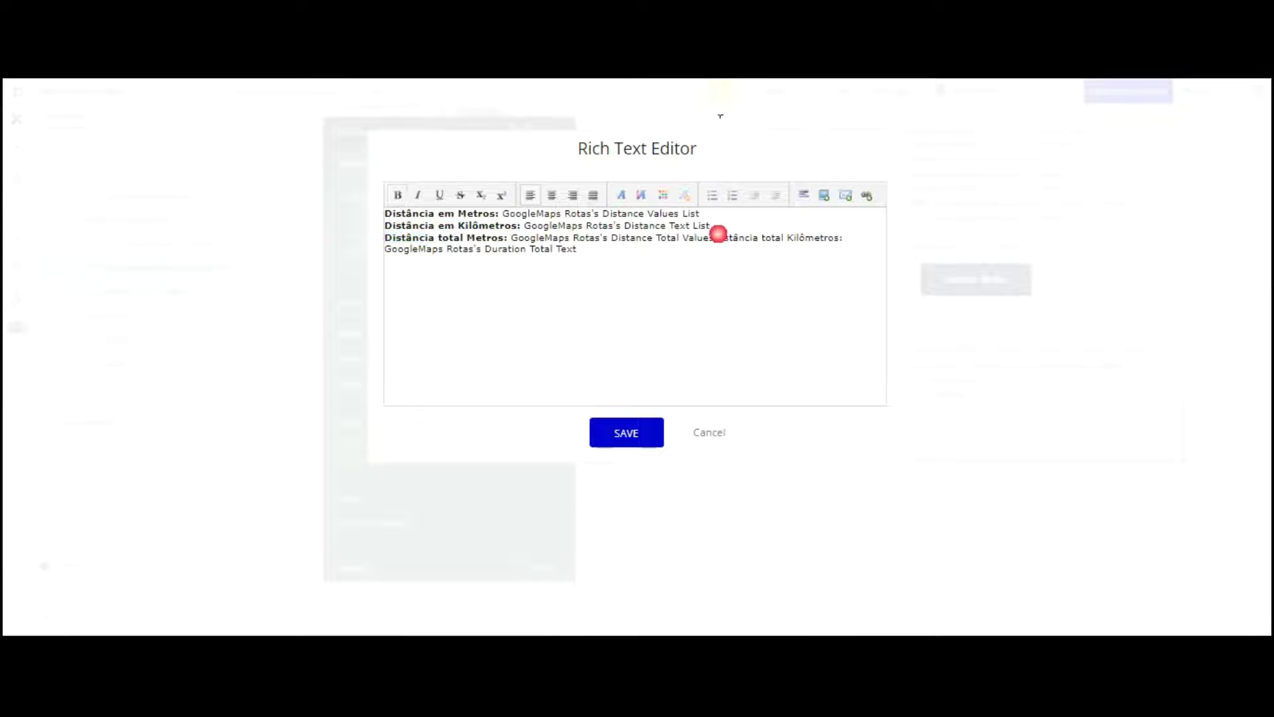
key("Return")
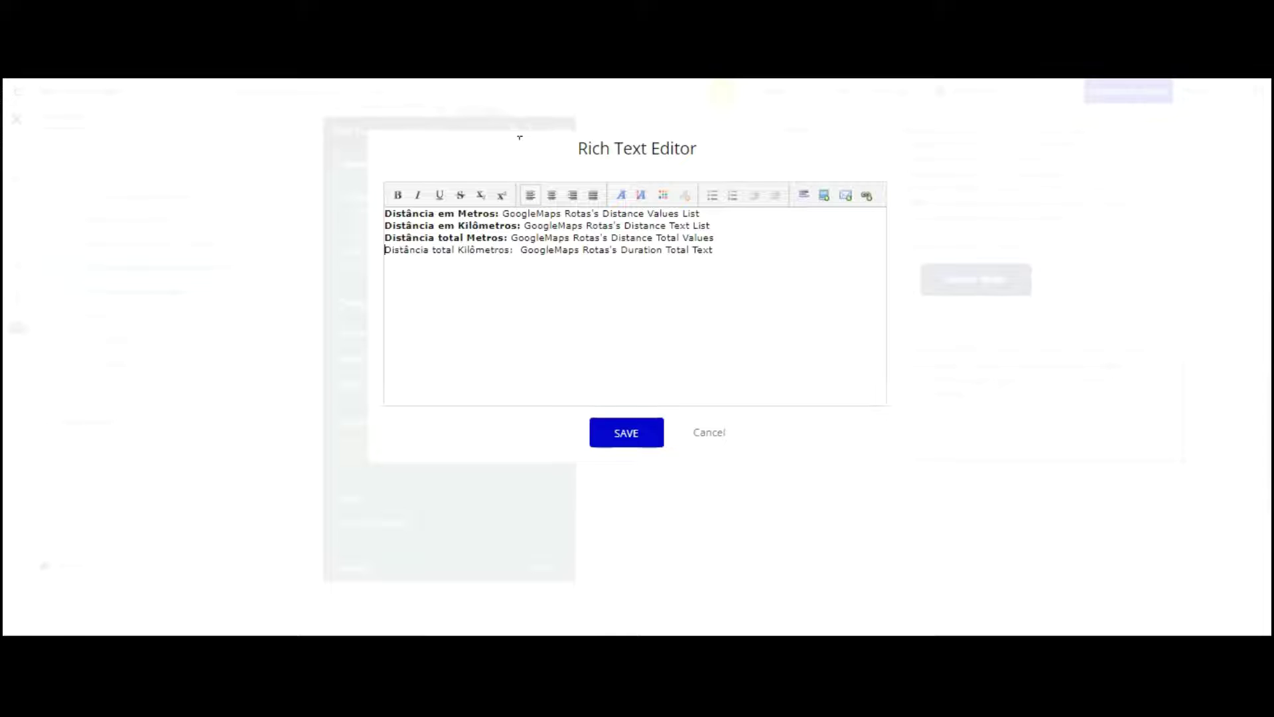
key("ctrl+shift+Right")
key("ctrl+shift+Right")
key("ctrl+shift+Right")
left_click(397, 195)
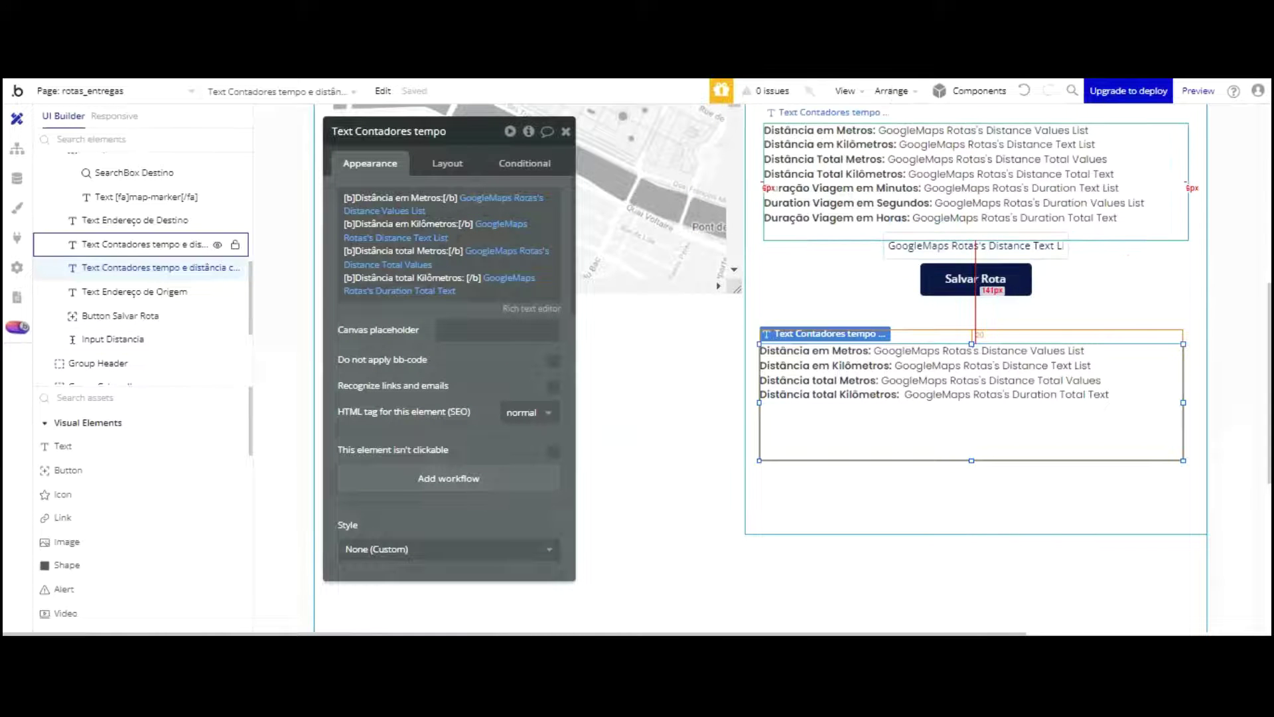
Step: Reload the app preview, check the four bold distance lines, and return to the editor's design view
left_click(646, 67)
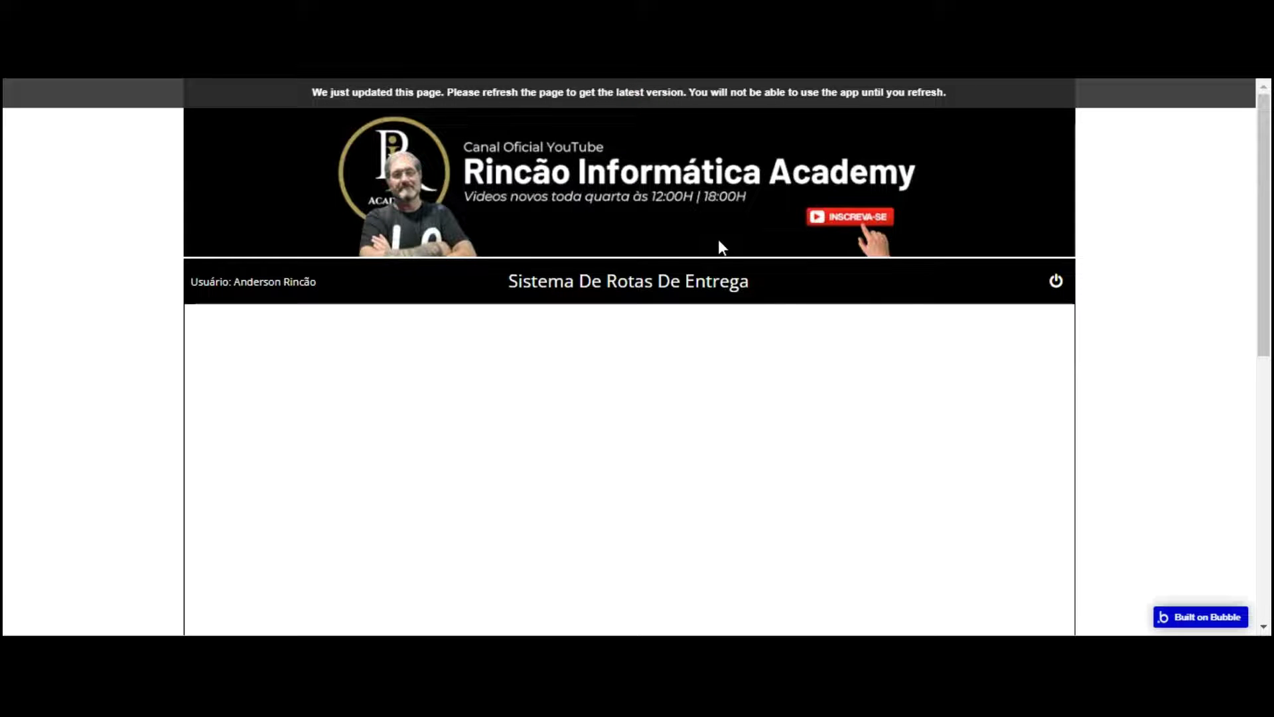
key("F5")
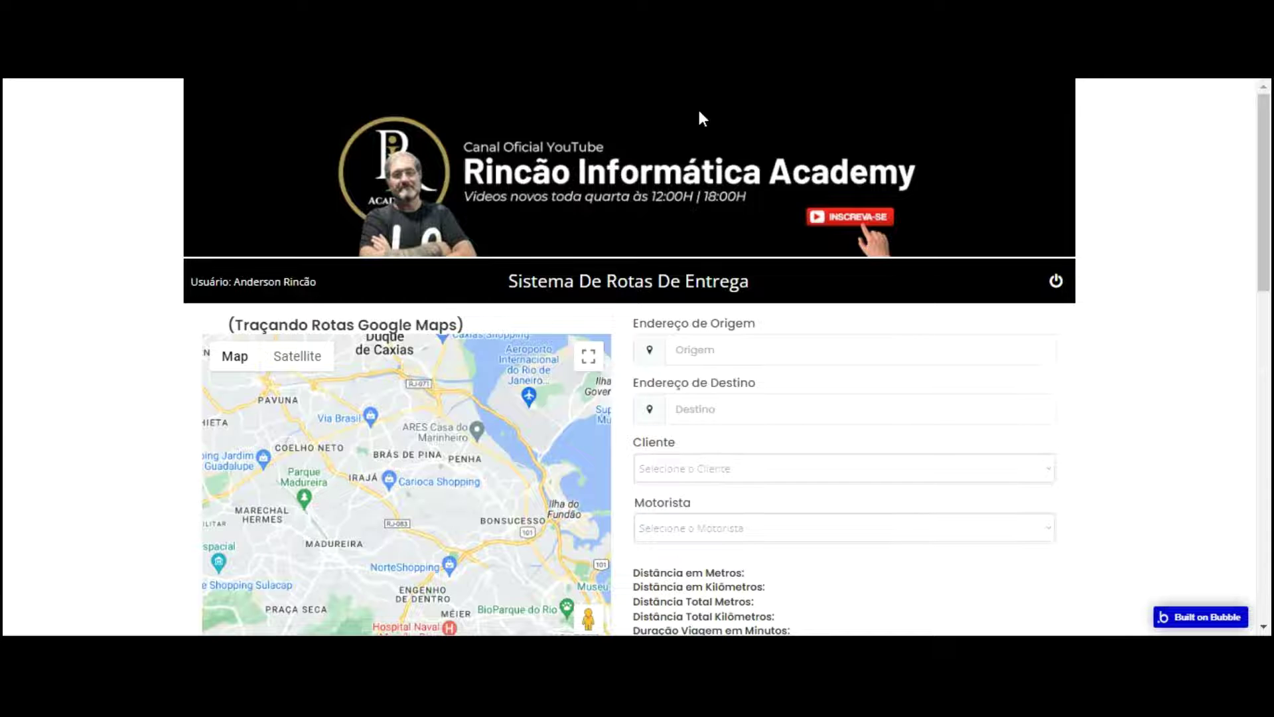
scroll(700, 118, "down", 3)
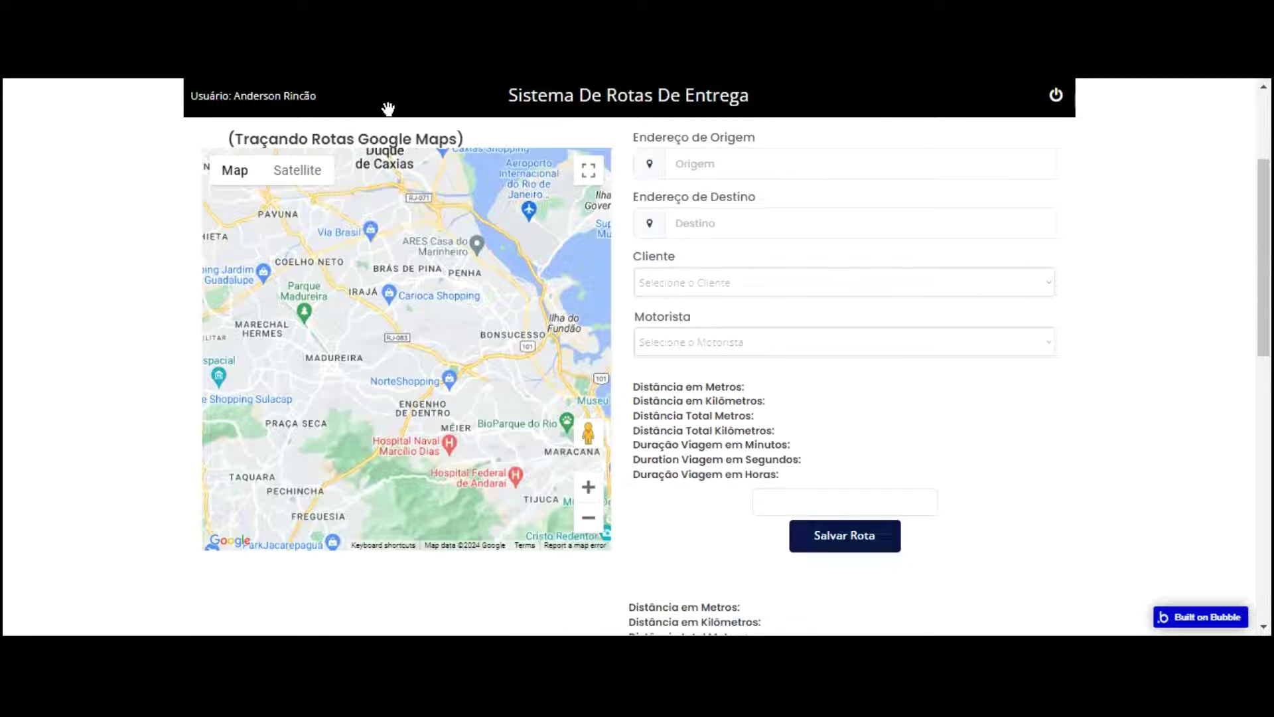
left_click(699, 160)
scroll(861, 296, "down", 4)
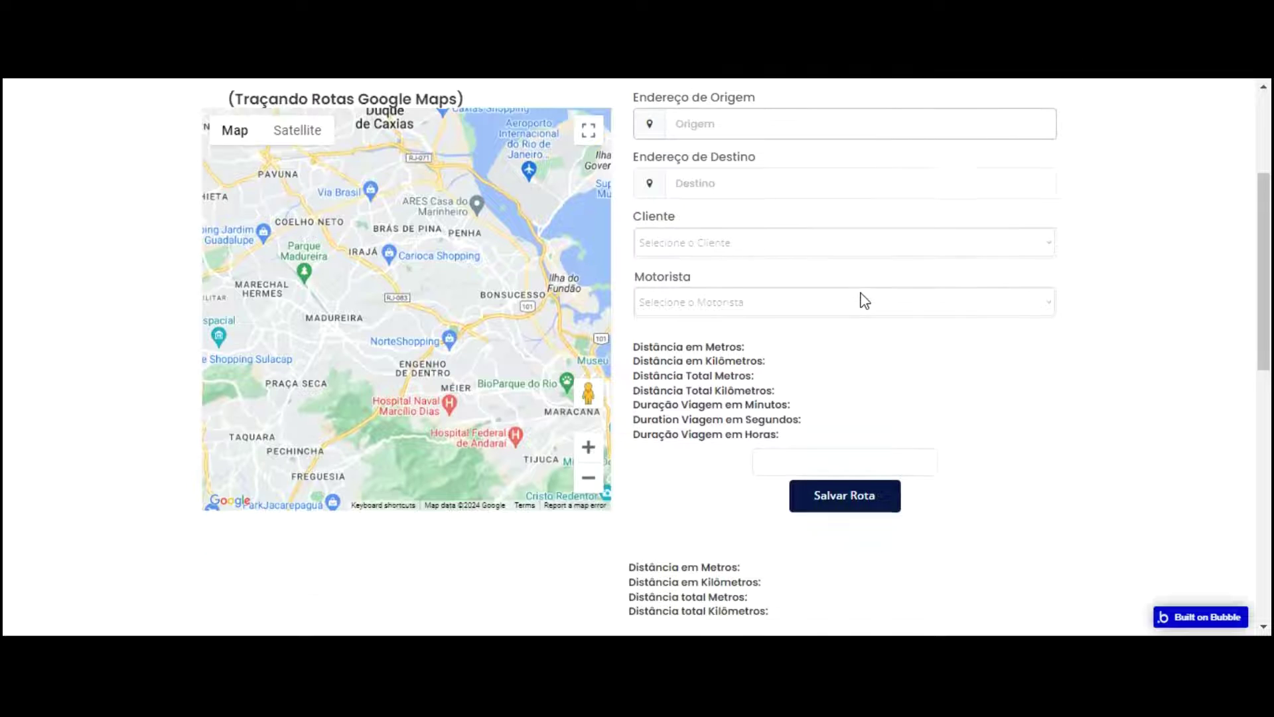
left_click(856, 223)
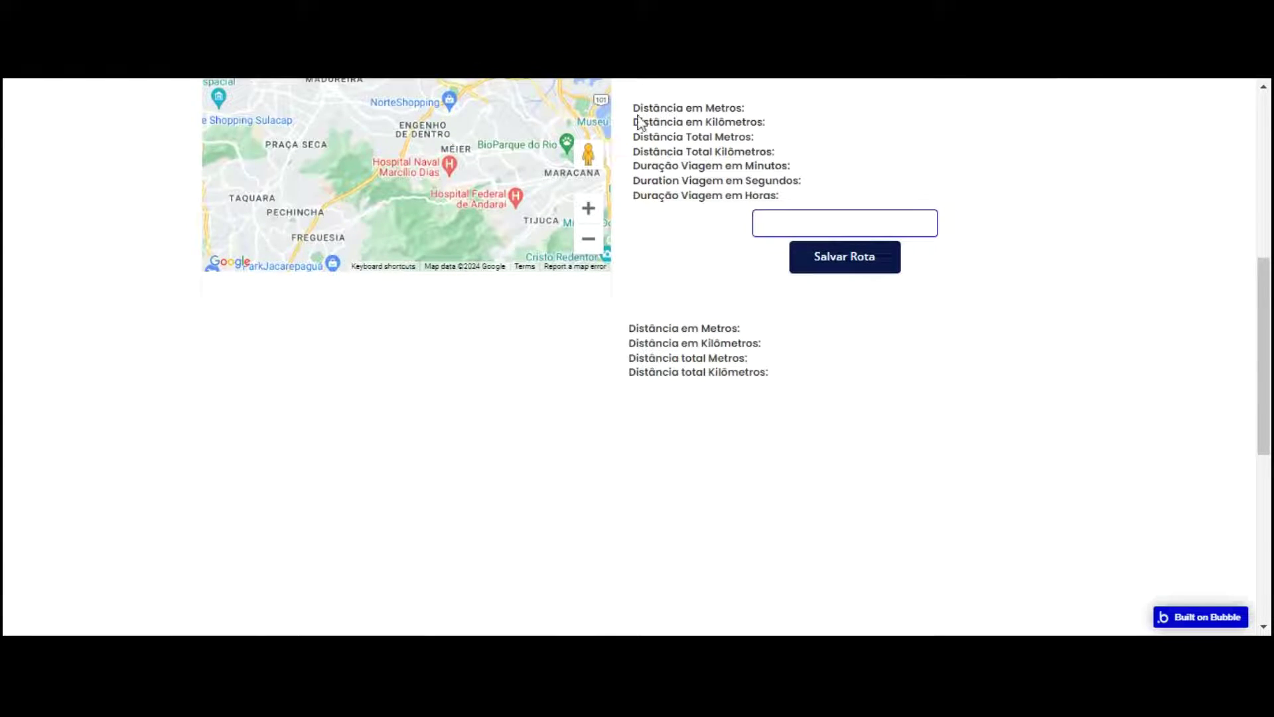
left_click(345, 33)
left_click(17, 119)
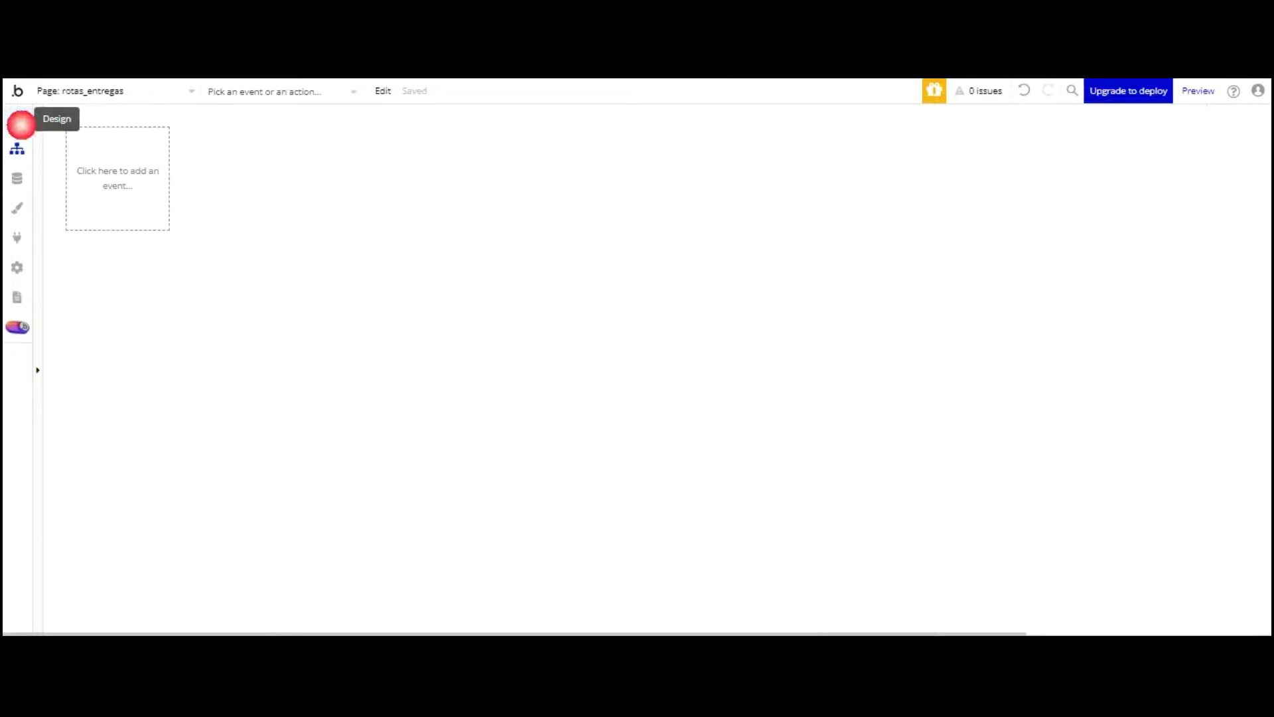
Step: Give Input Distancia's KM number format a comma decimal separator, then go back to the preview
left_click(908, 244)
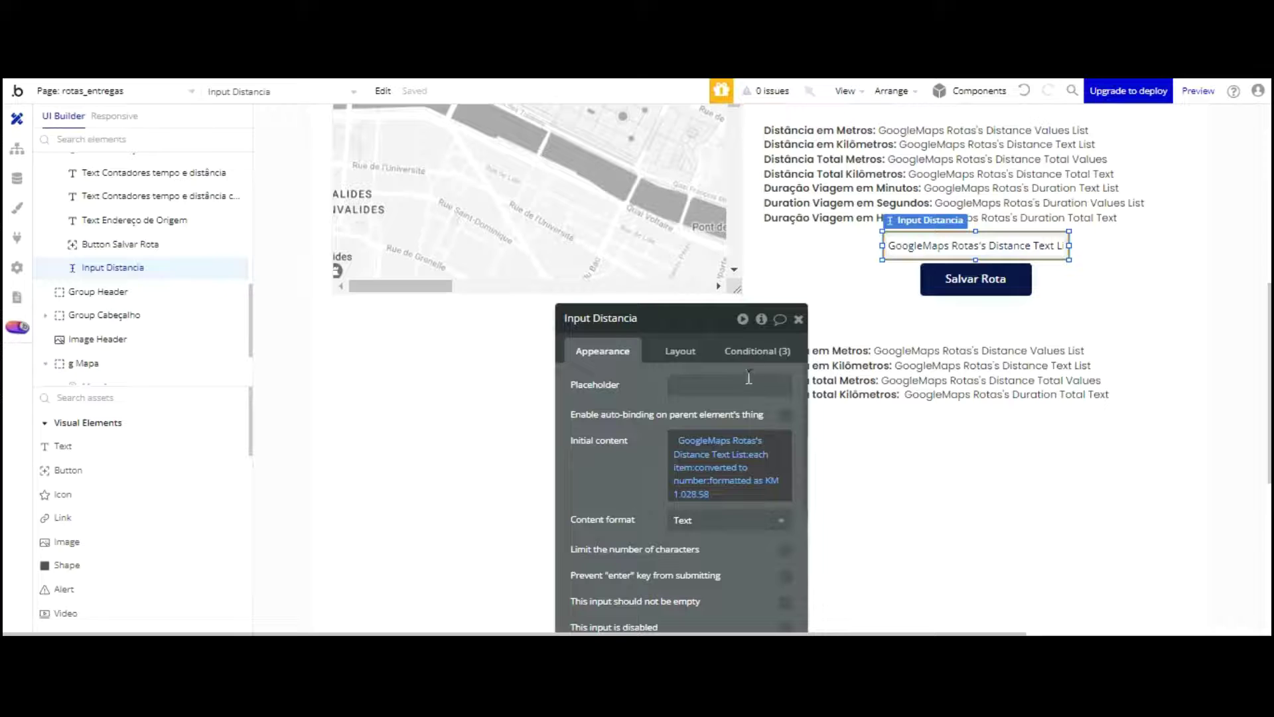
left_click(743, 480)
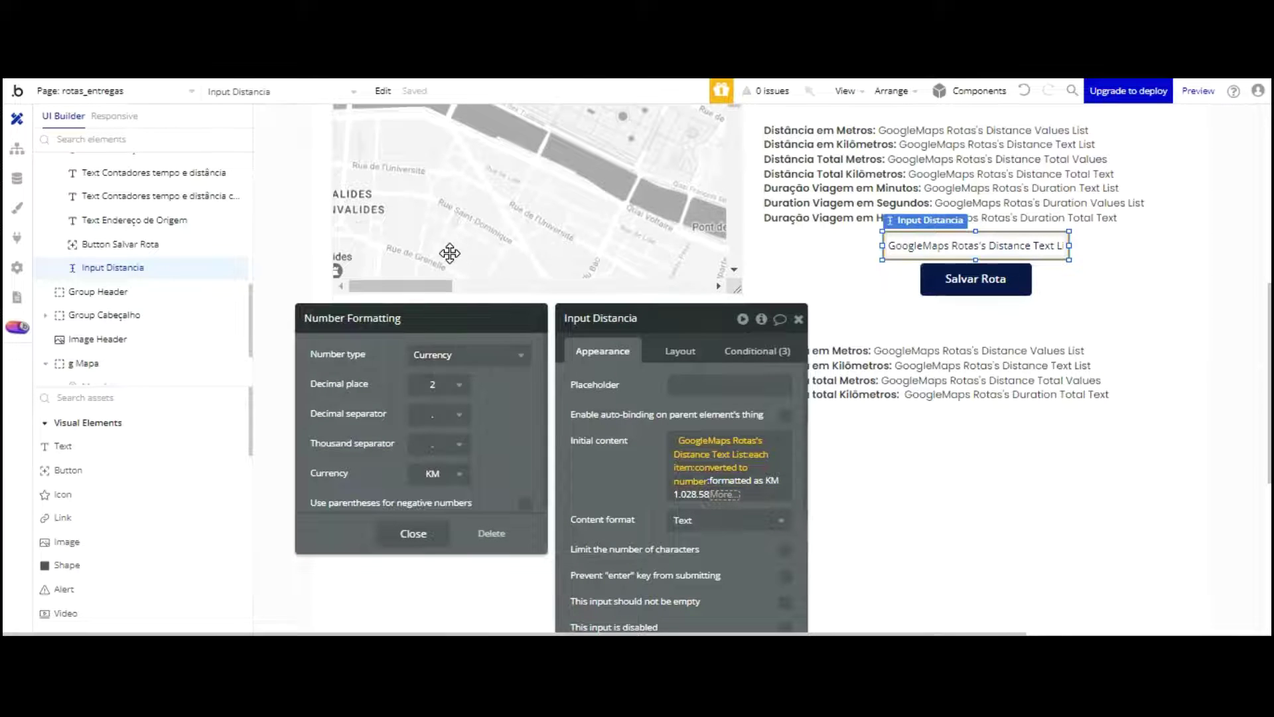
key("Tab")
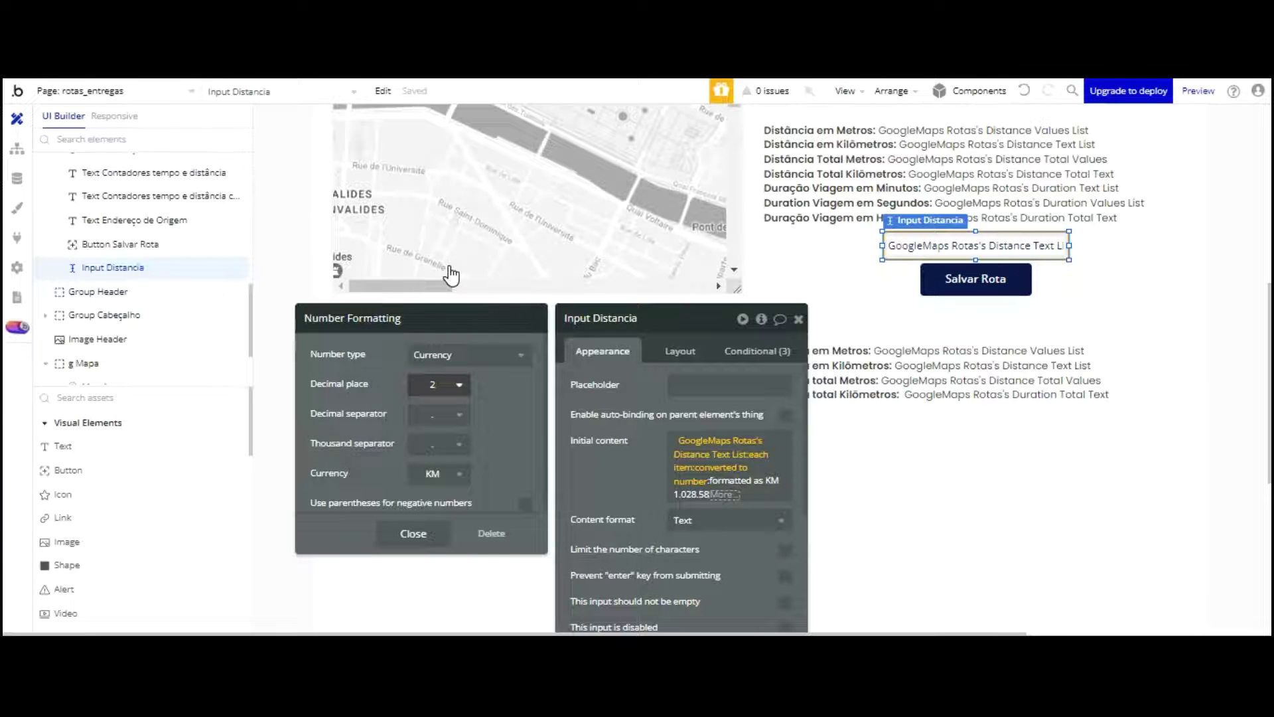
key("Tab")
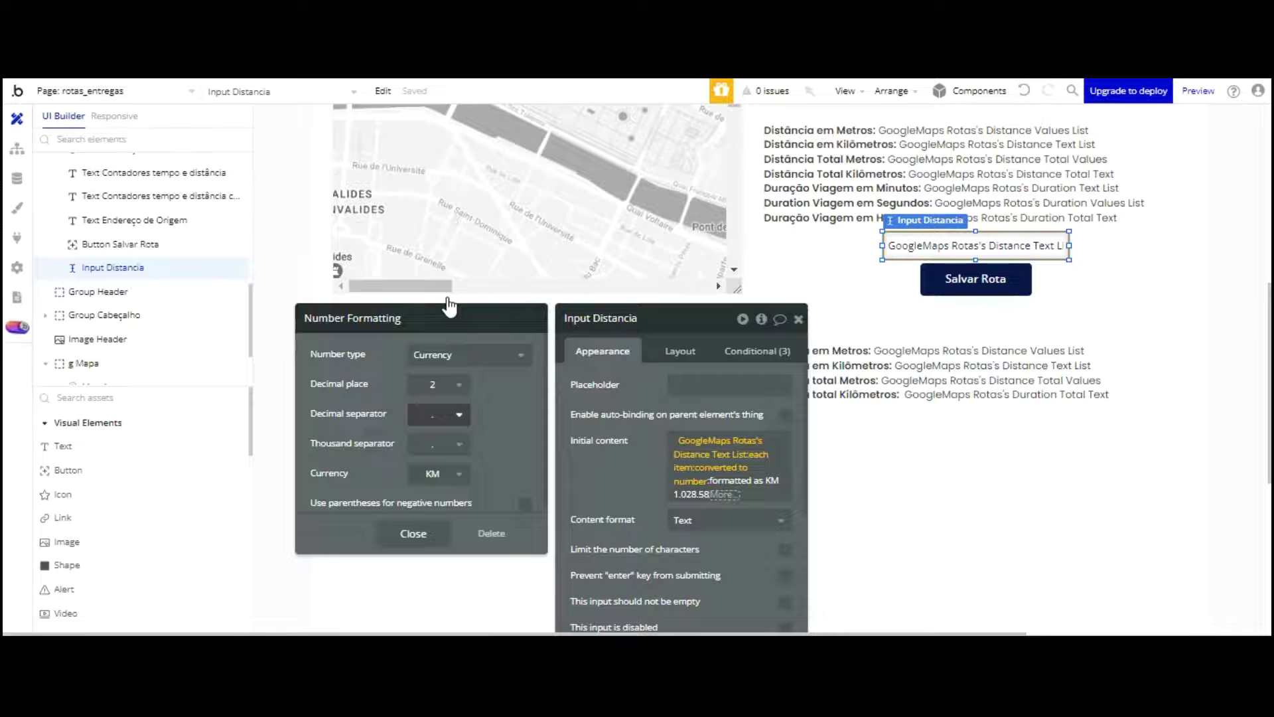
left_click(448, 414)
left_click(438, 464)
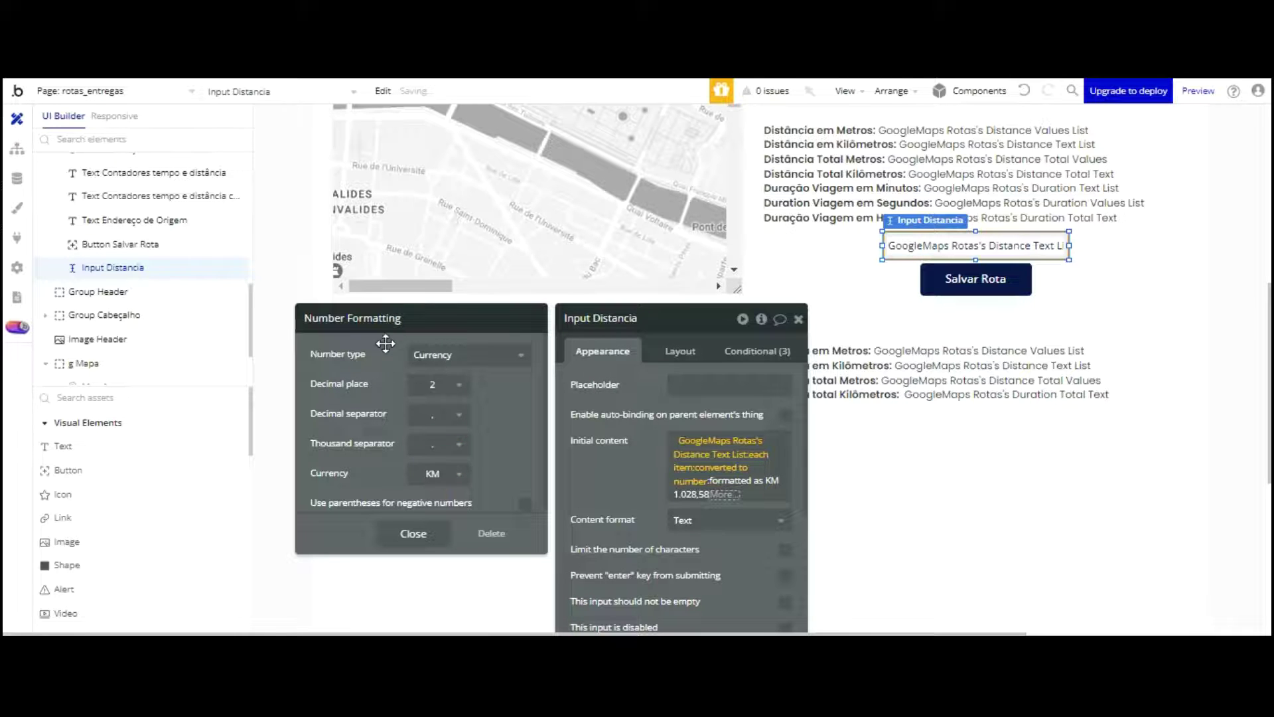
key("Tab")
key("Tab")
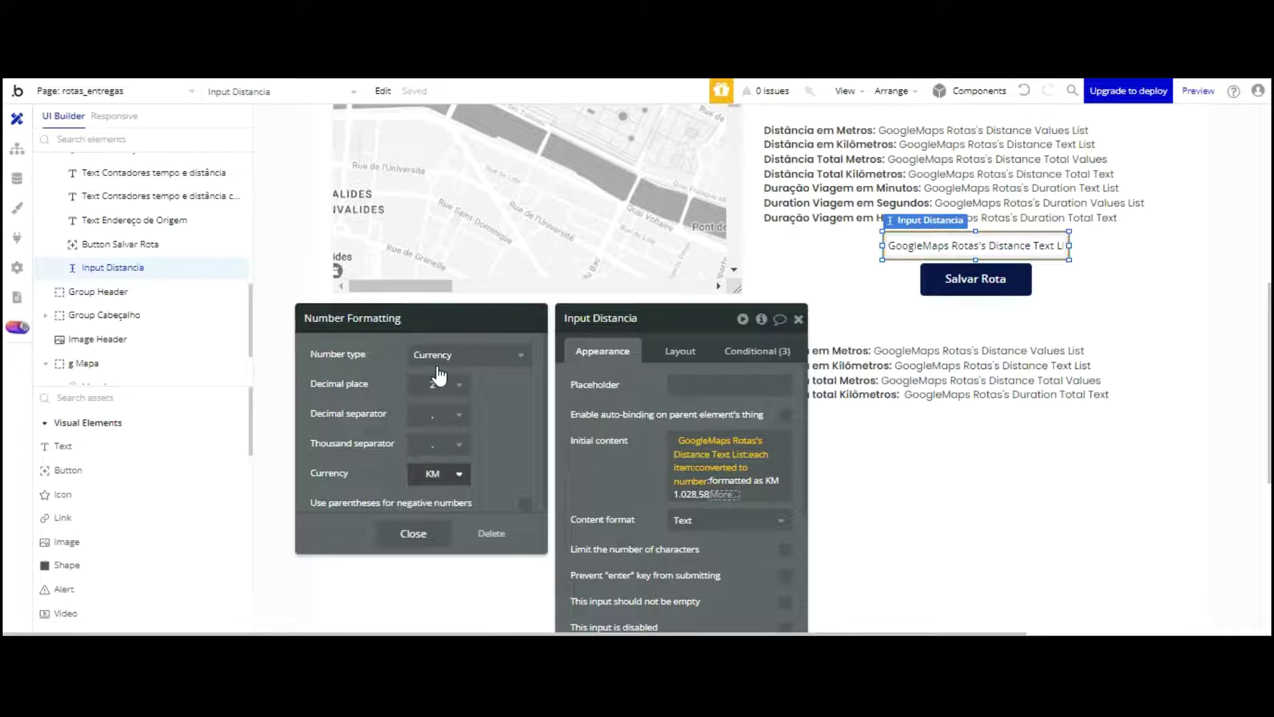
left_click(414, 533)
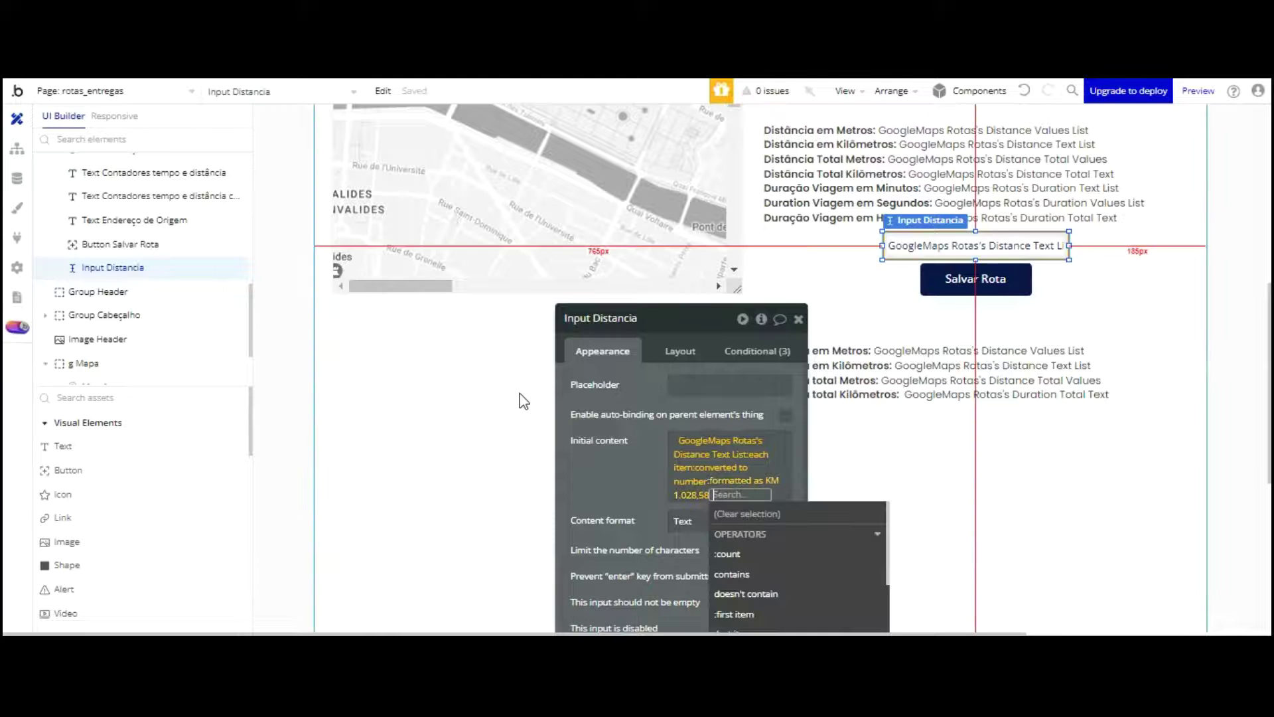
left_click(613, 480)
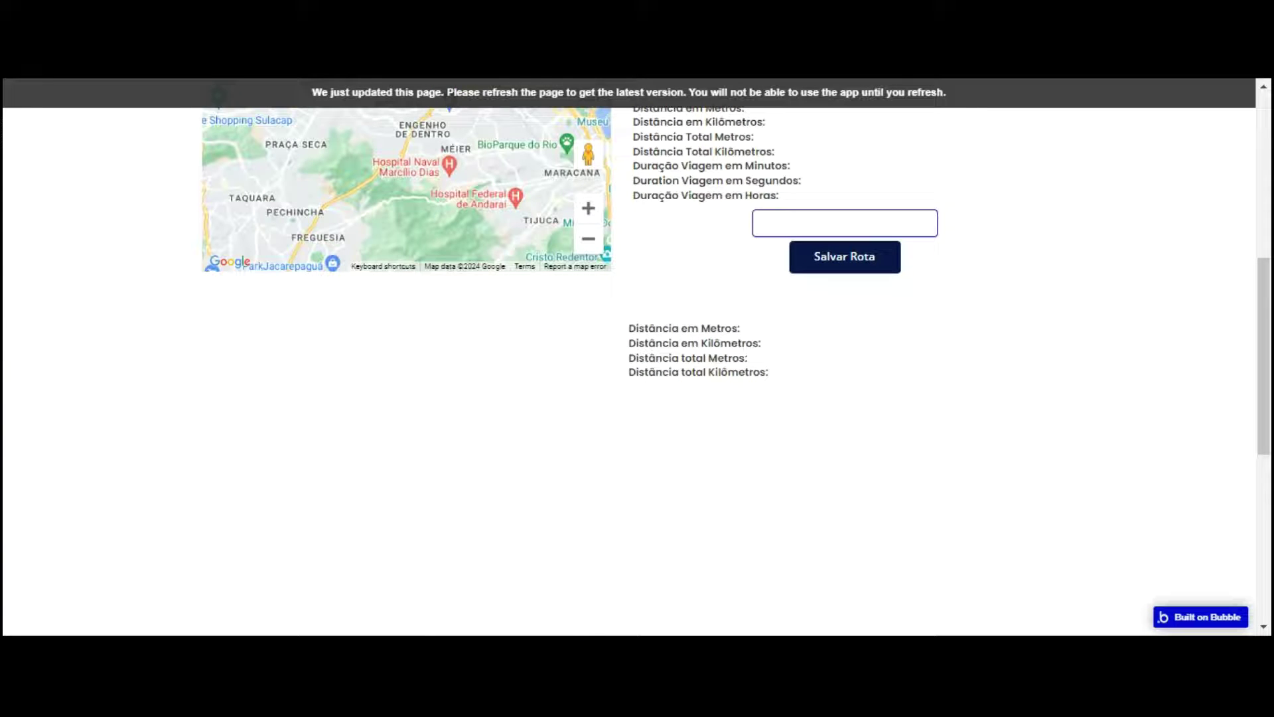
left_click(456, 92)
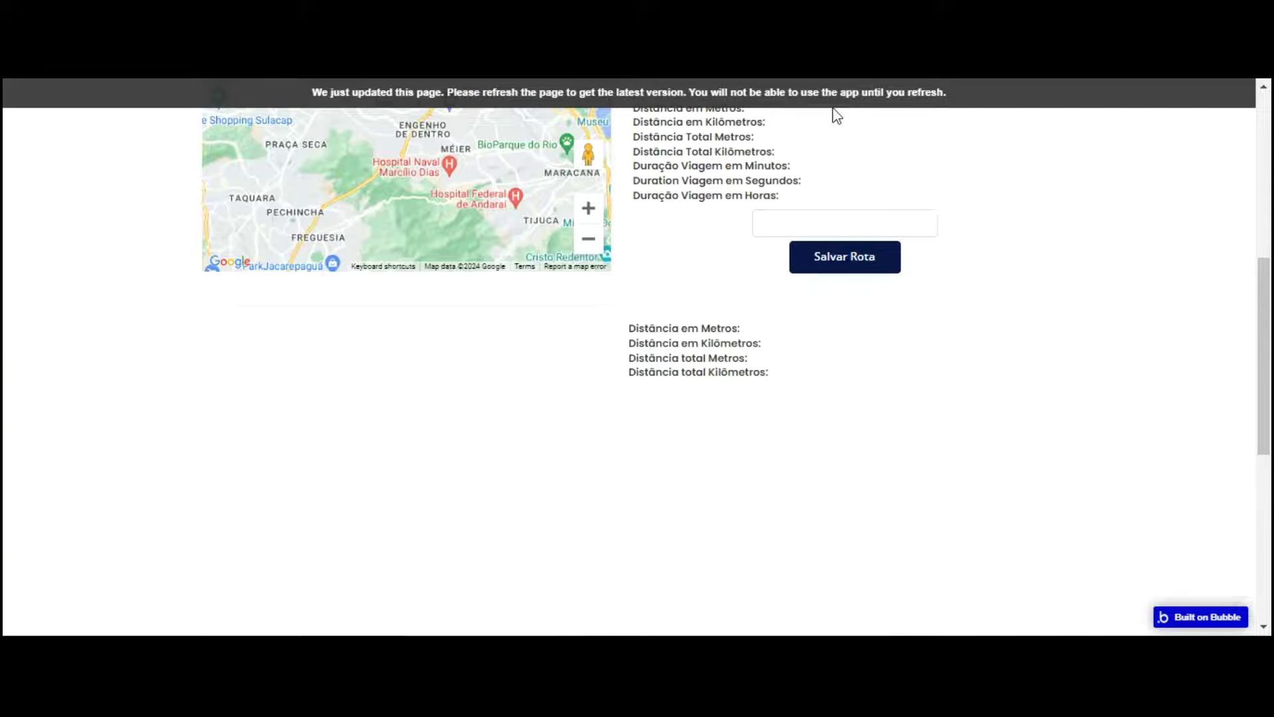
Step: Enter Maringá, State of Paraná as origin and Curitiba, State of Paraná as destination in the preview
scroll(756, 285, "down", 2)
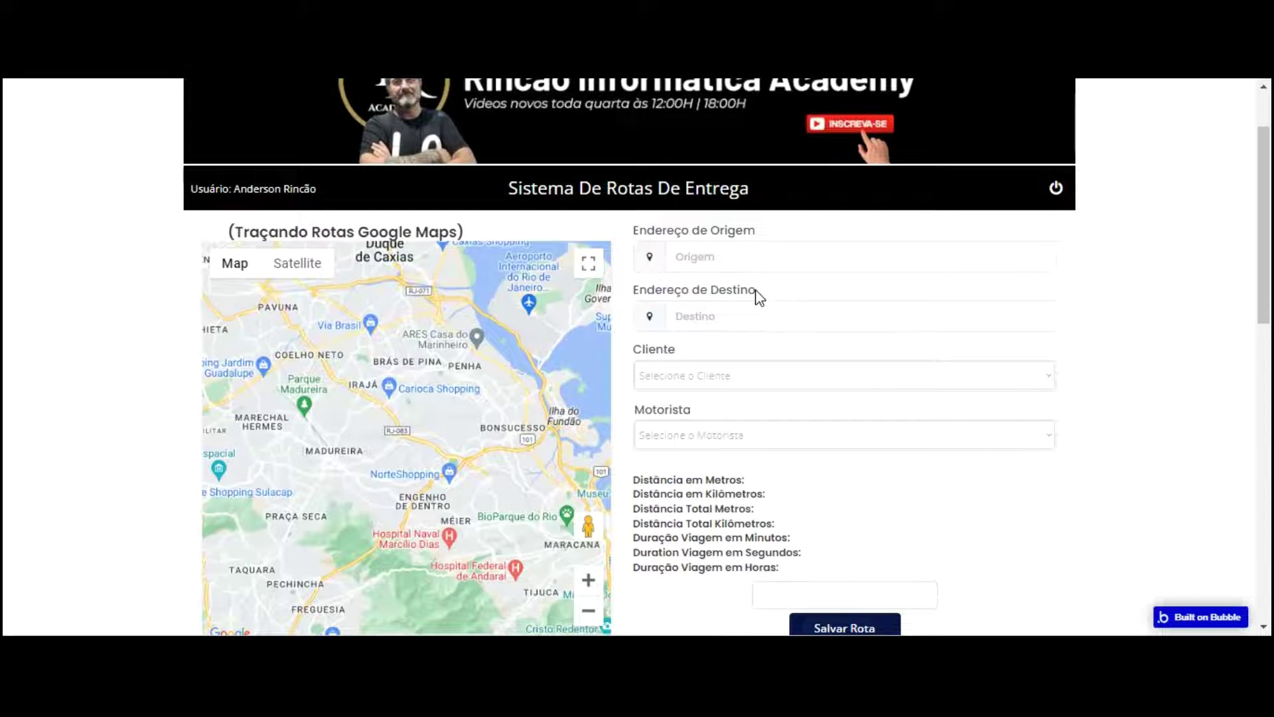
scroll(939, 284, "down", 3)
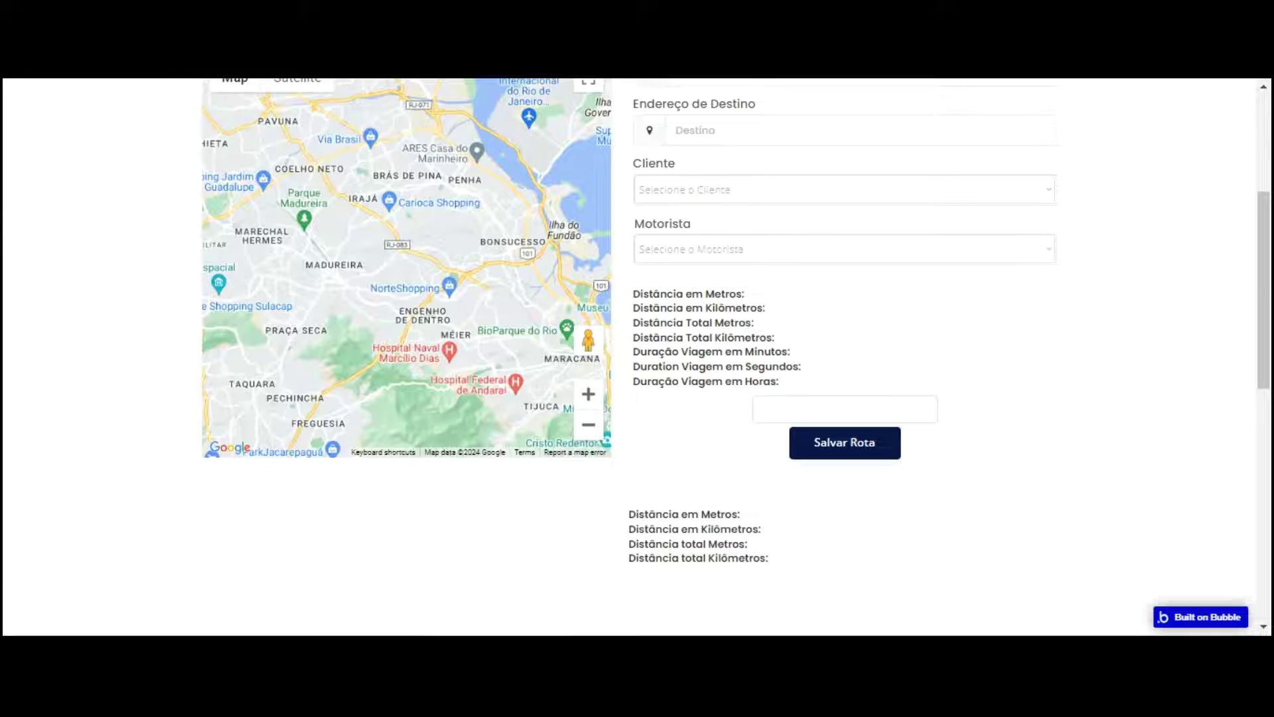
scroll(772, 81, "up", 2)
left_click(753, 165)
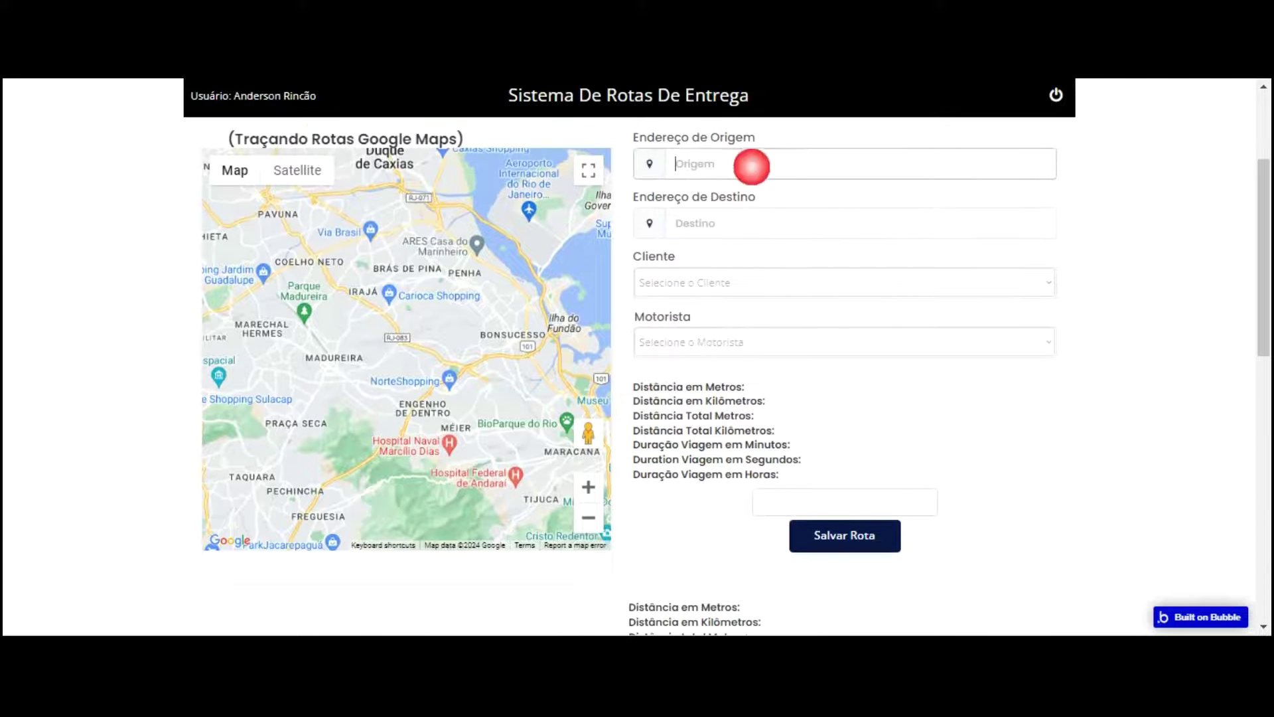
type("maringá")
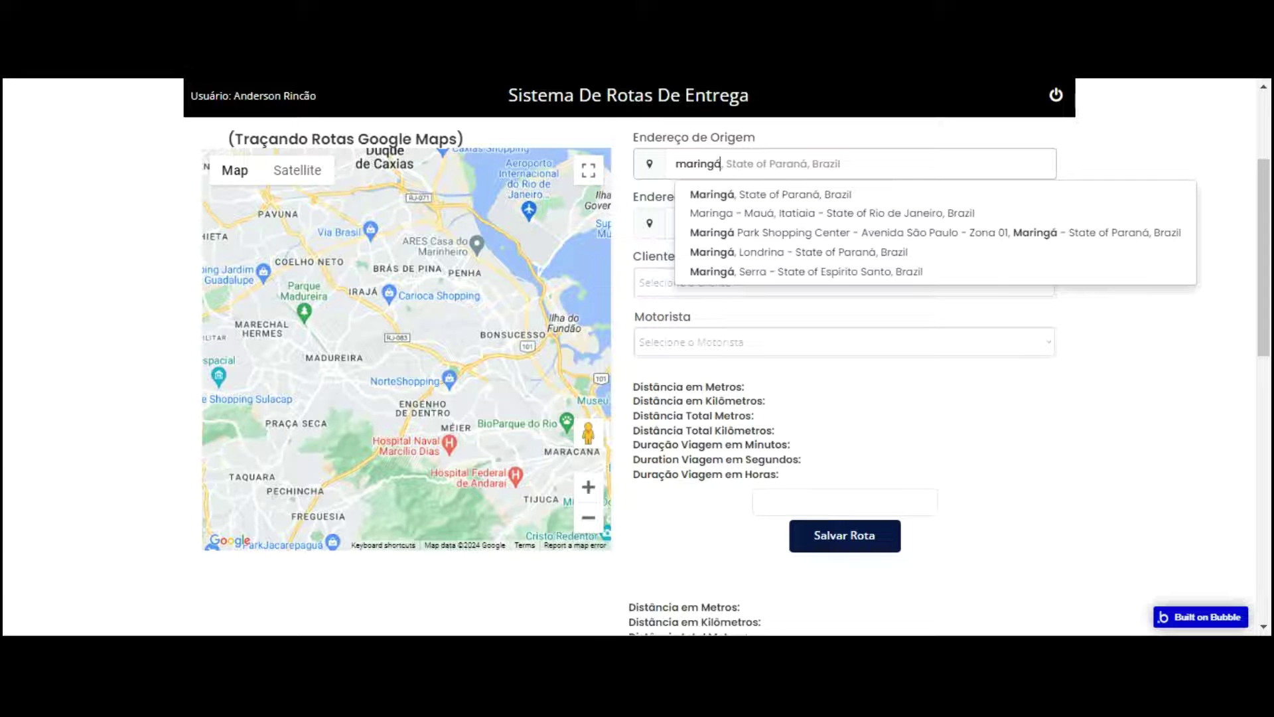
key("Down")
key("Return")
key("Tab")
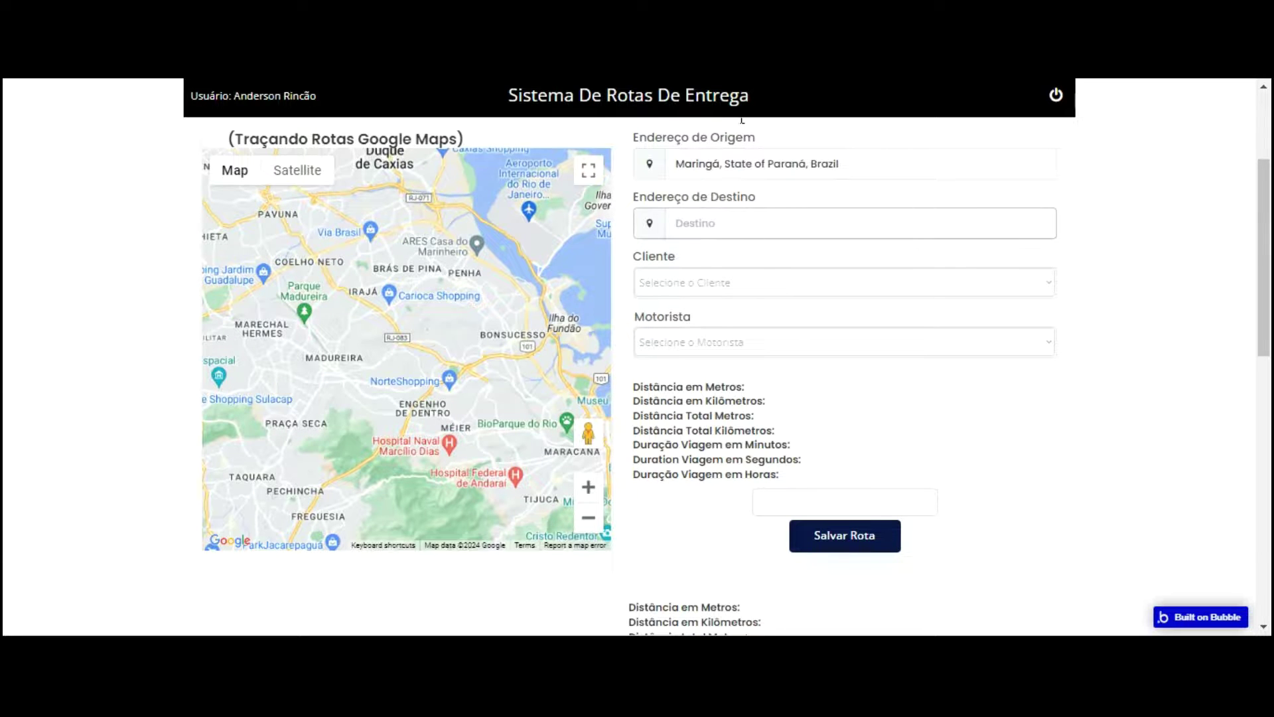
type("curiti")
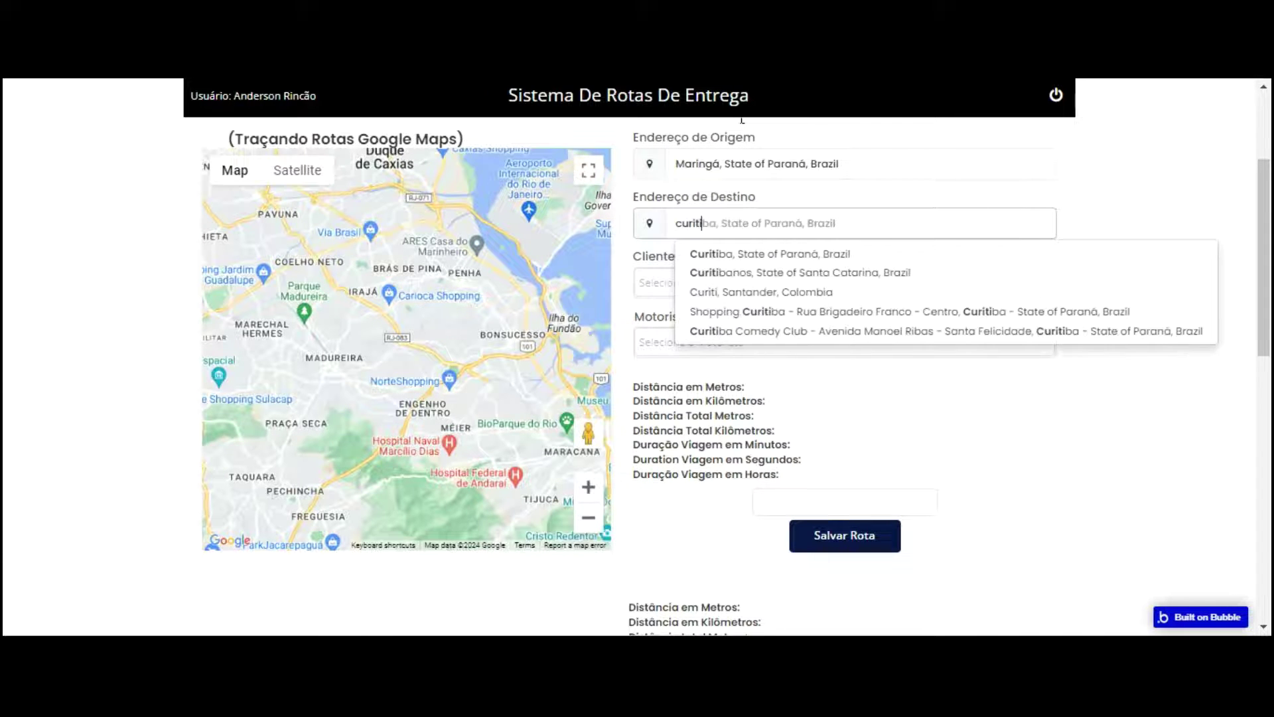
key("Down")
key("Return")
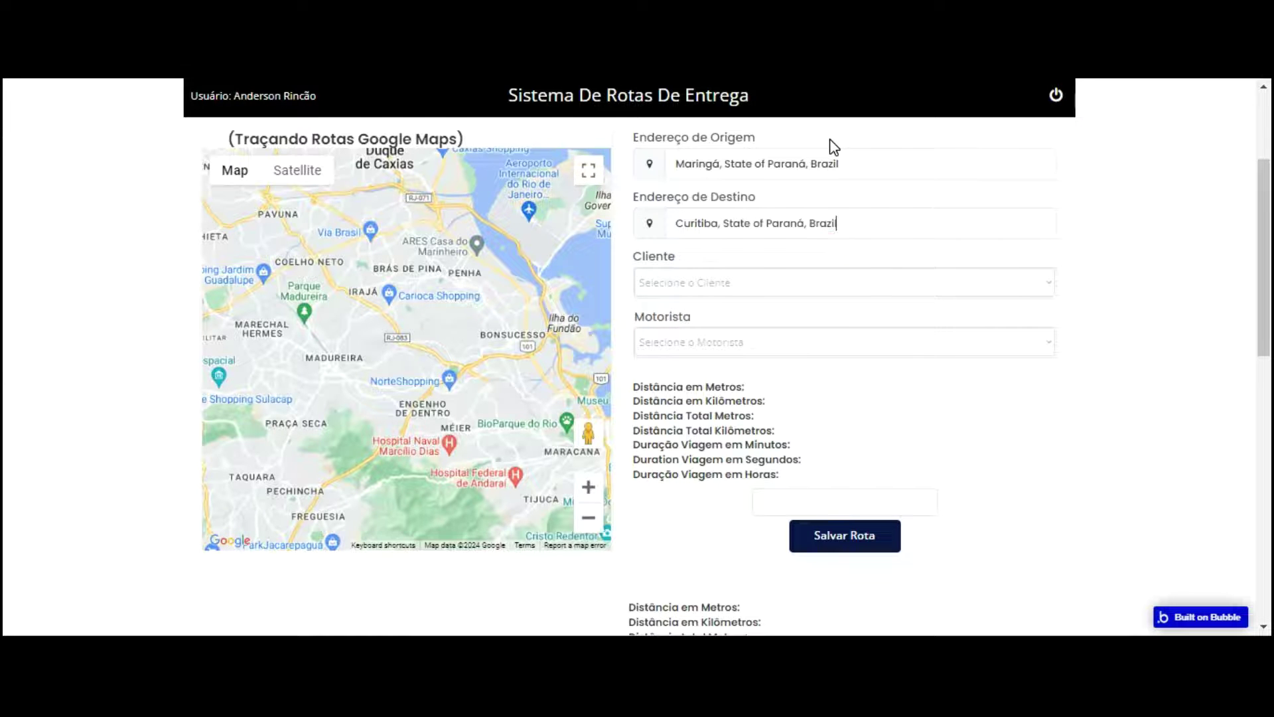
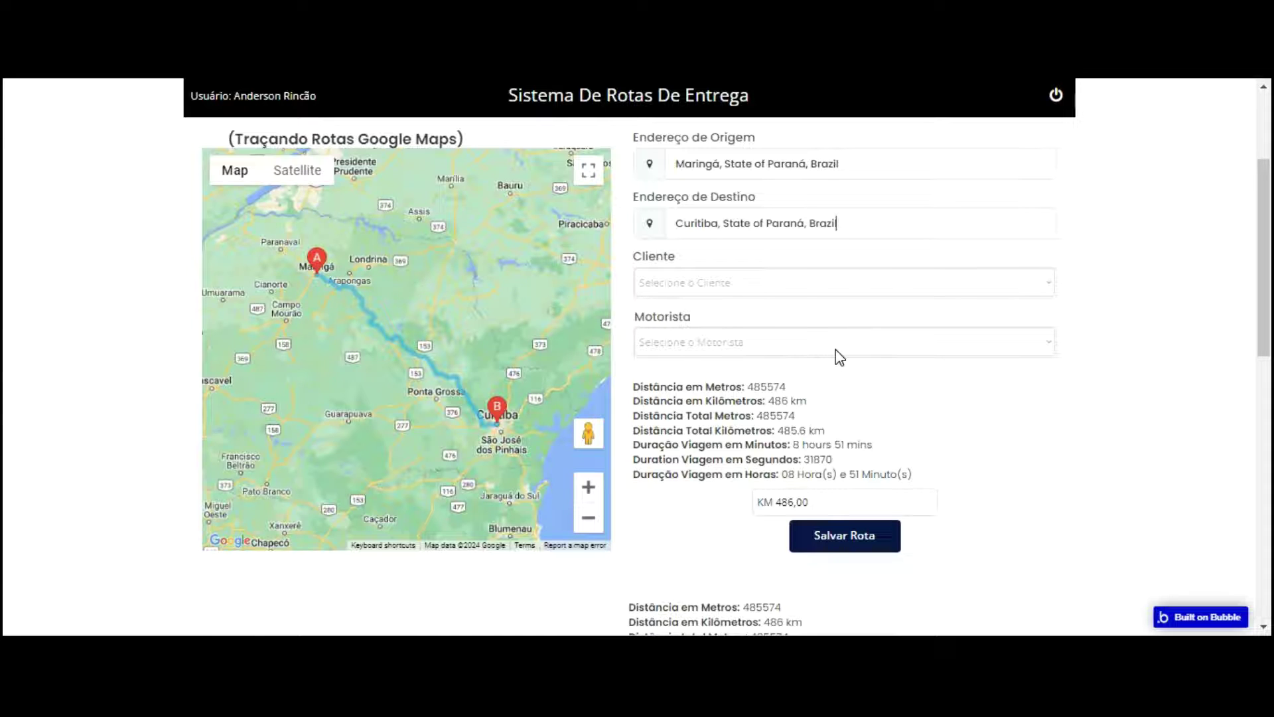
Step: Tab through the preview fields so KM 486,00 fills in for the Maringá–Curitiba route
key("Tab")
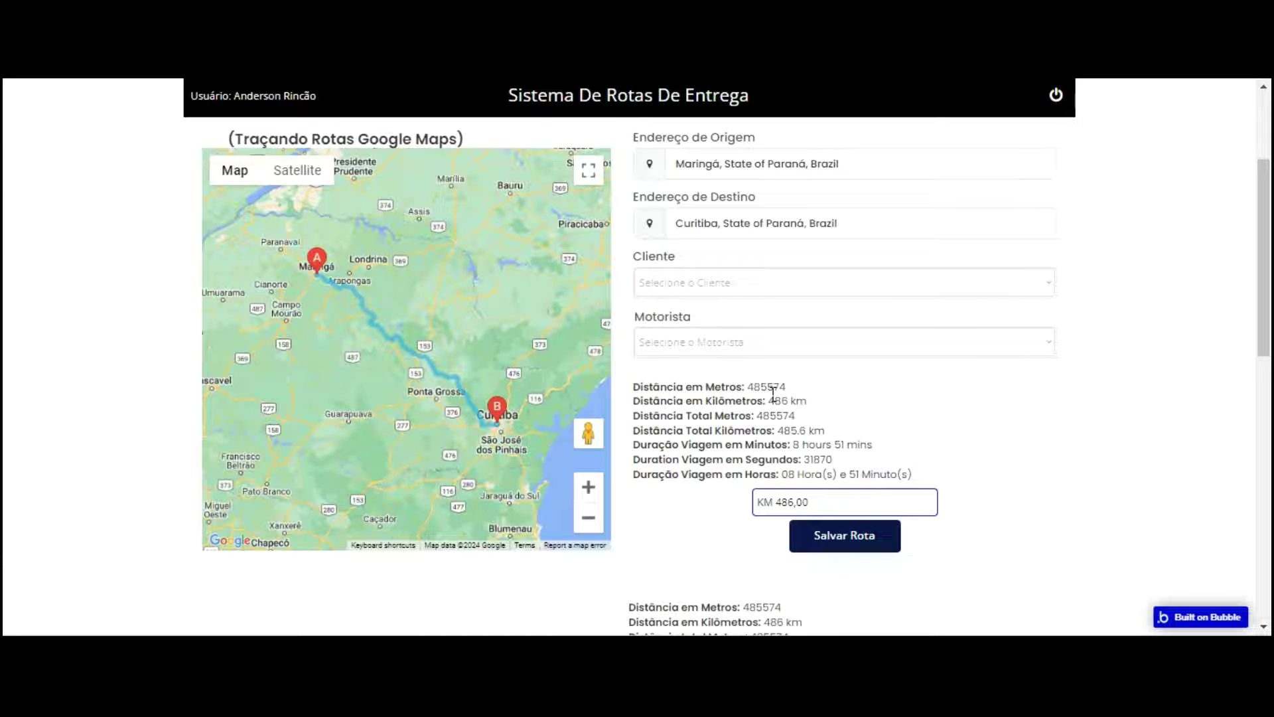
key("shift+Tab")
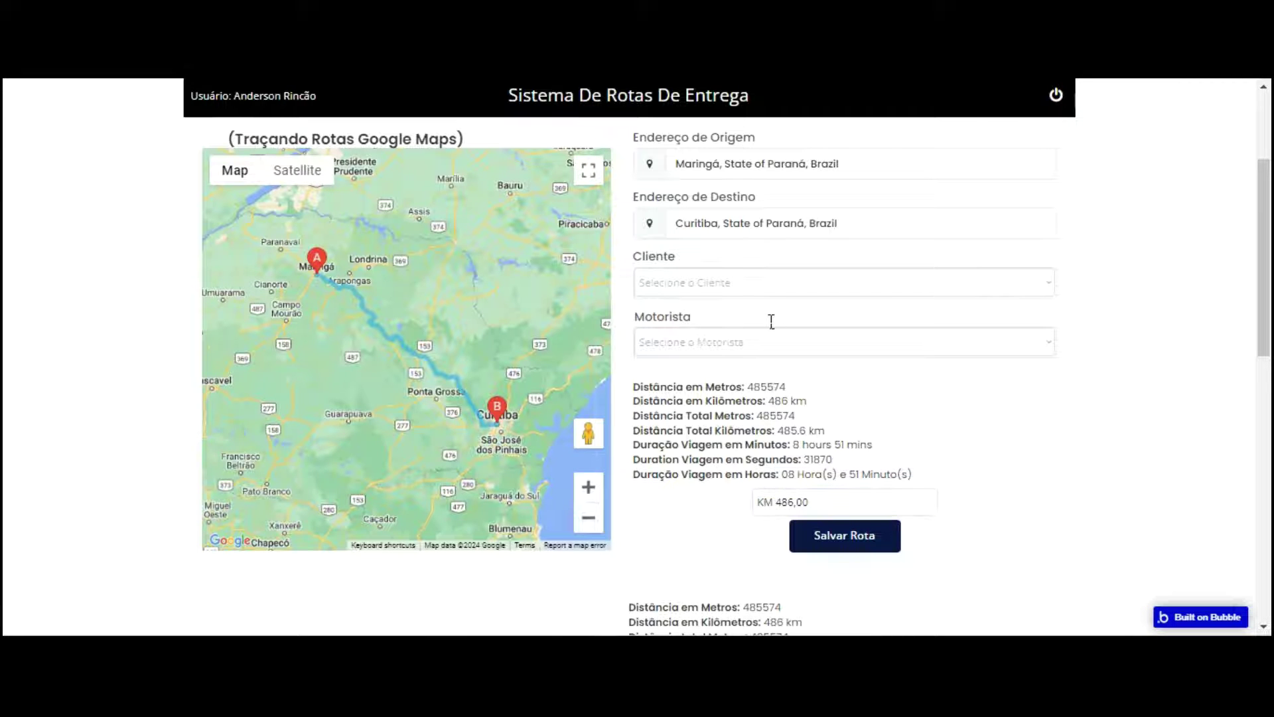
key("Tab")
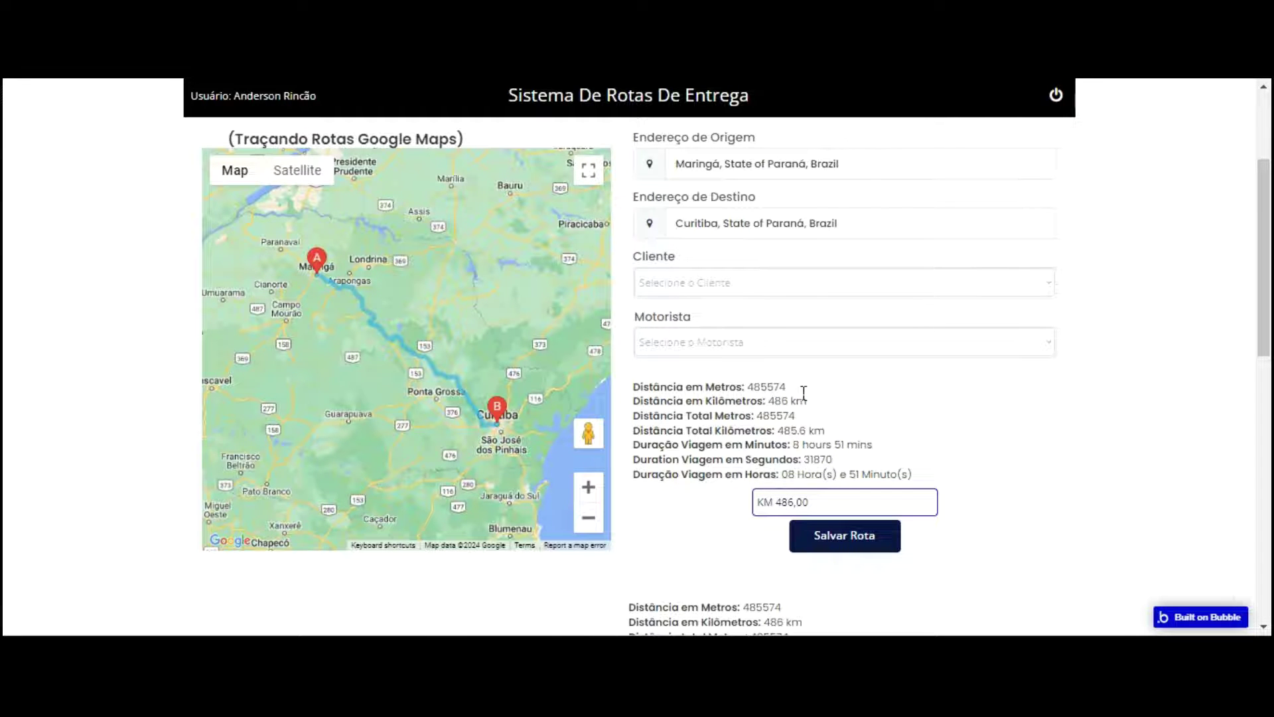
key("Tab")
scroll(756, 394, "down", 3)
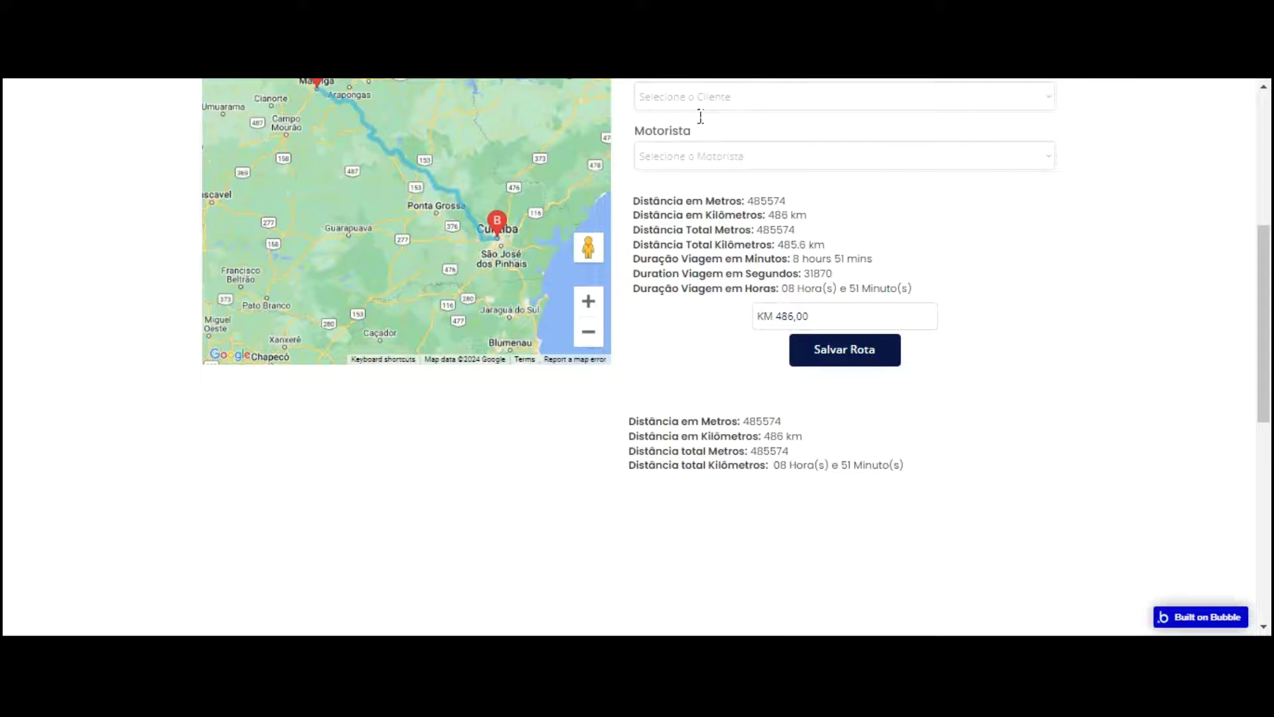
Step: Return to the editor and select the Text Contadores tempo e distância element
key("ctrl+shift+Tab")
scroll(790, 193, "up", 1)
left_click(874, 166)
left_click(623, 376)
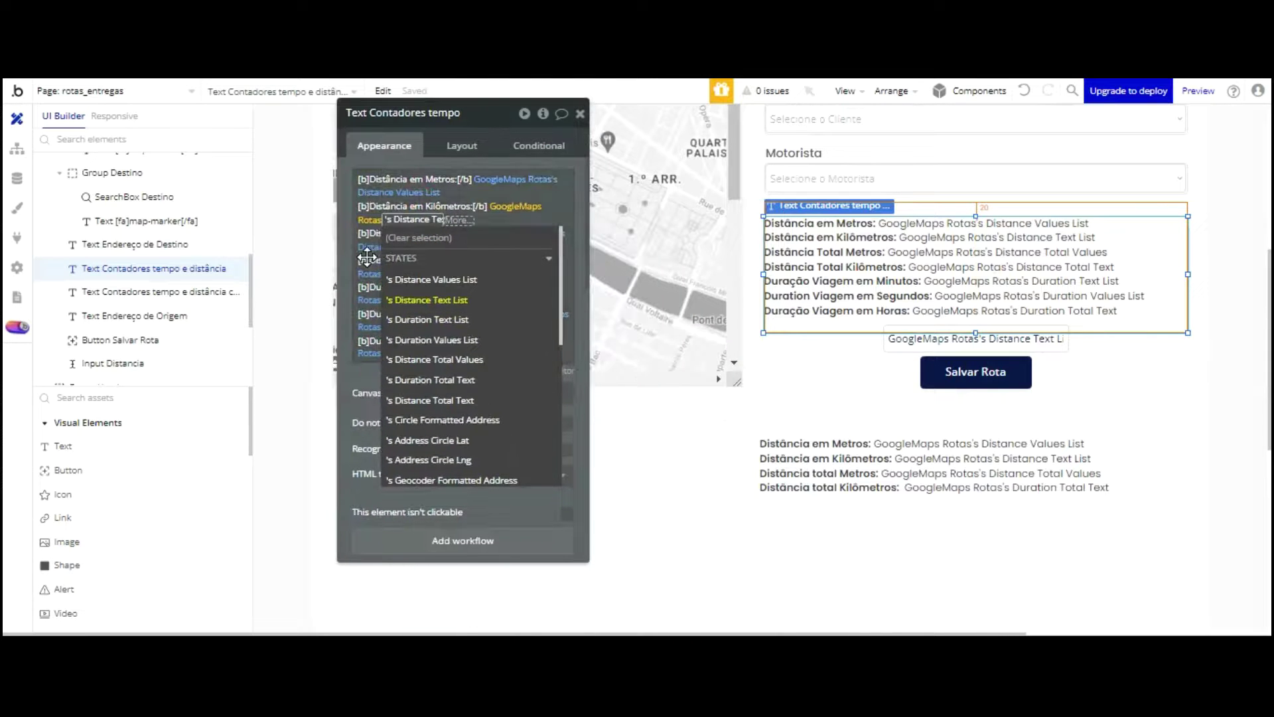
Step: Make Input Distancia disabled and hidden on page load
left_click(367, 258)
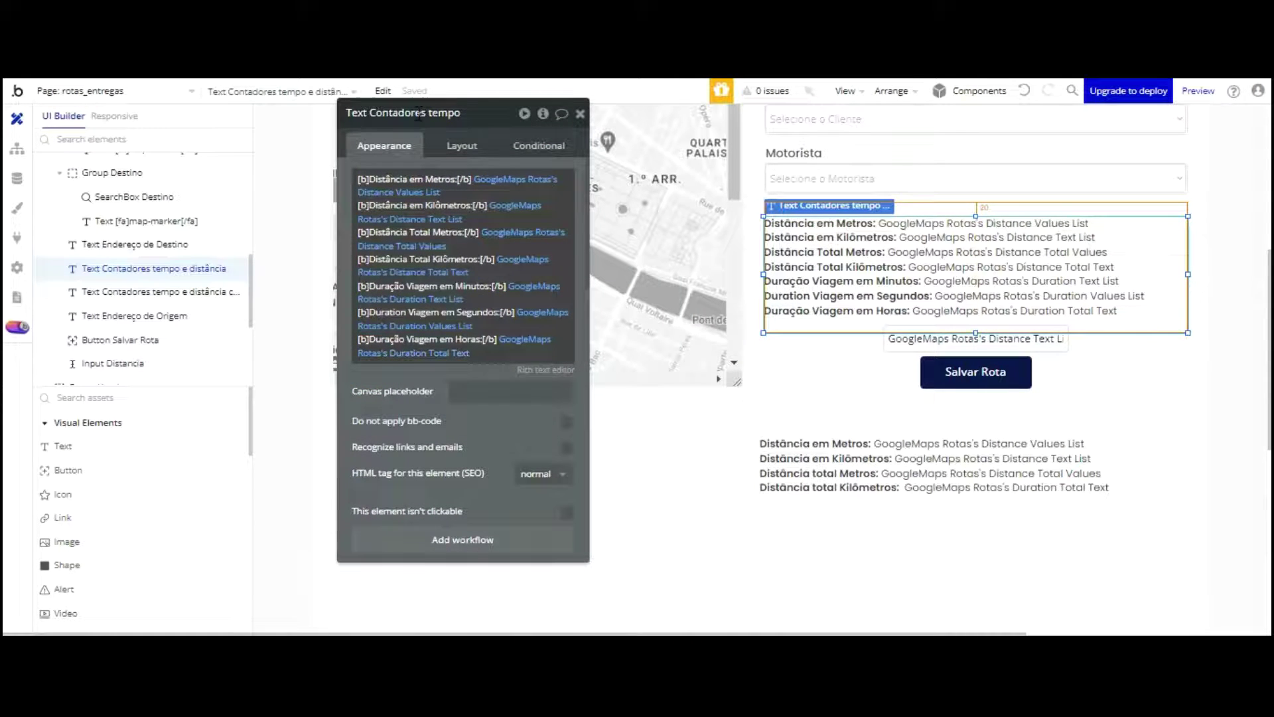
left_click(870, 488)
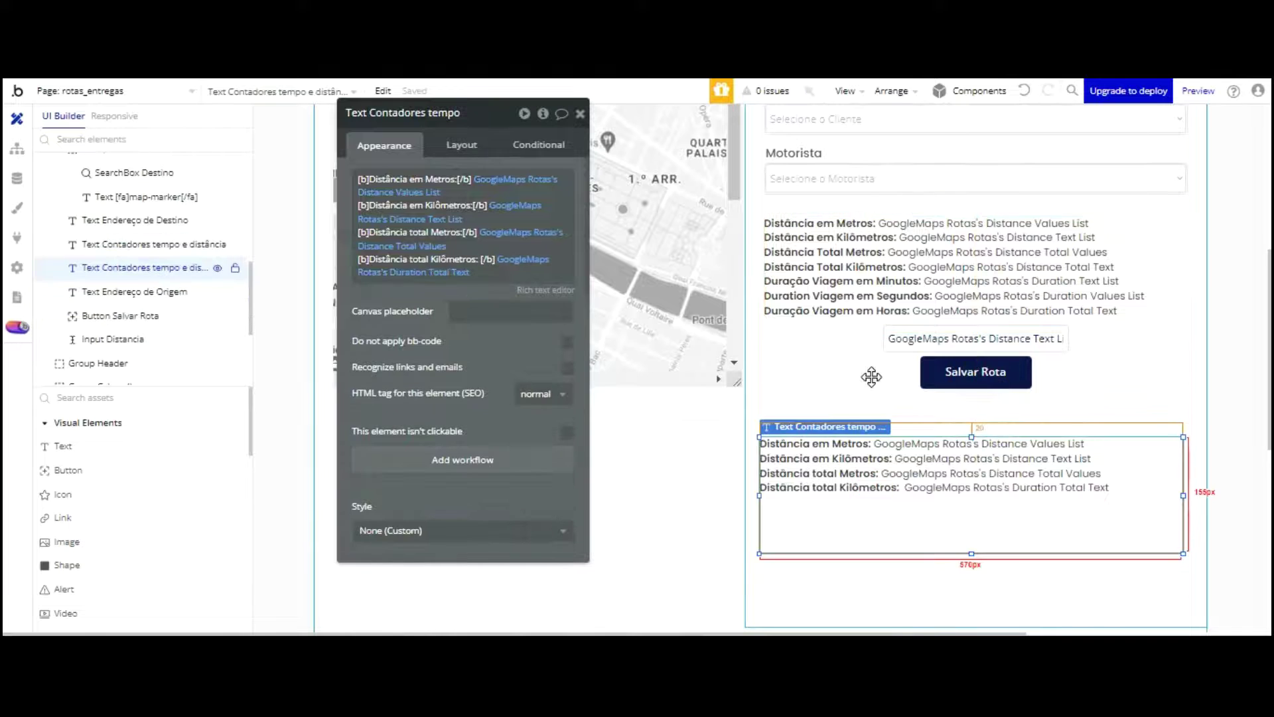
key("Delete")
scroll(892, 325, "up", 1)
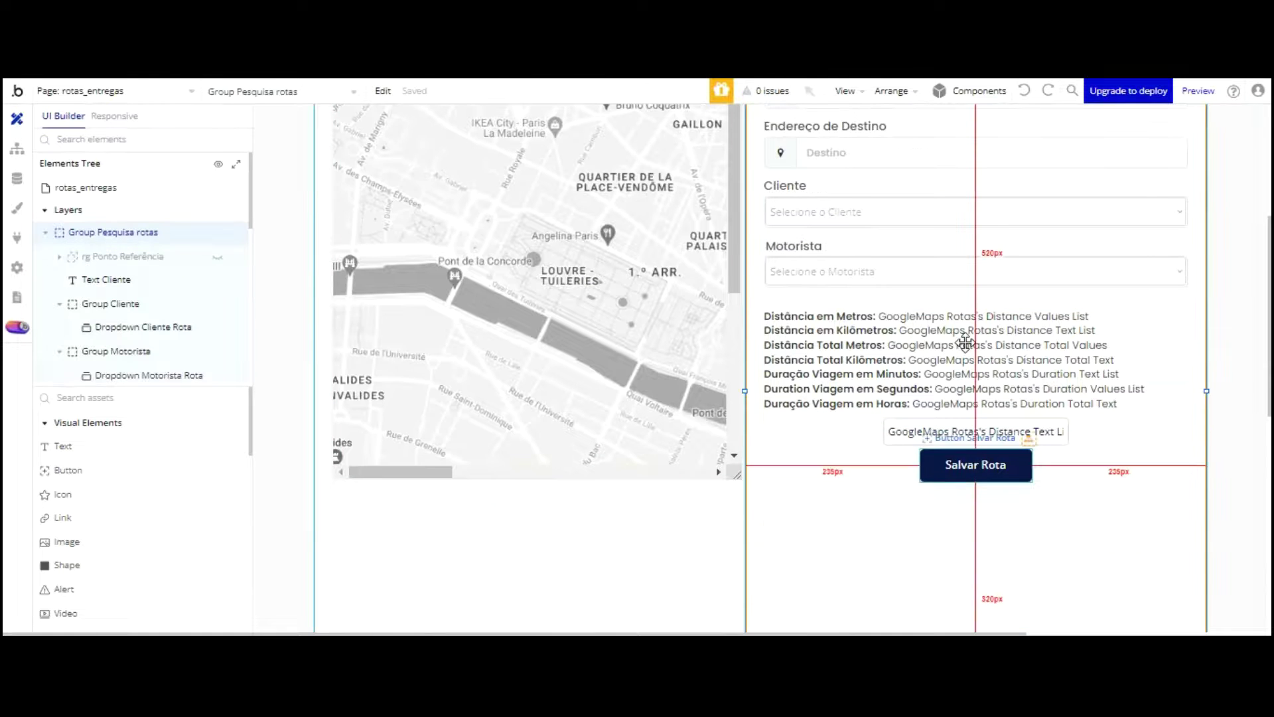
left_click(972, 432)
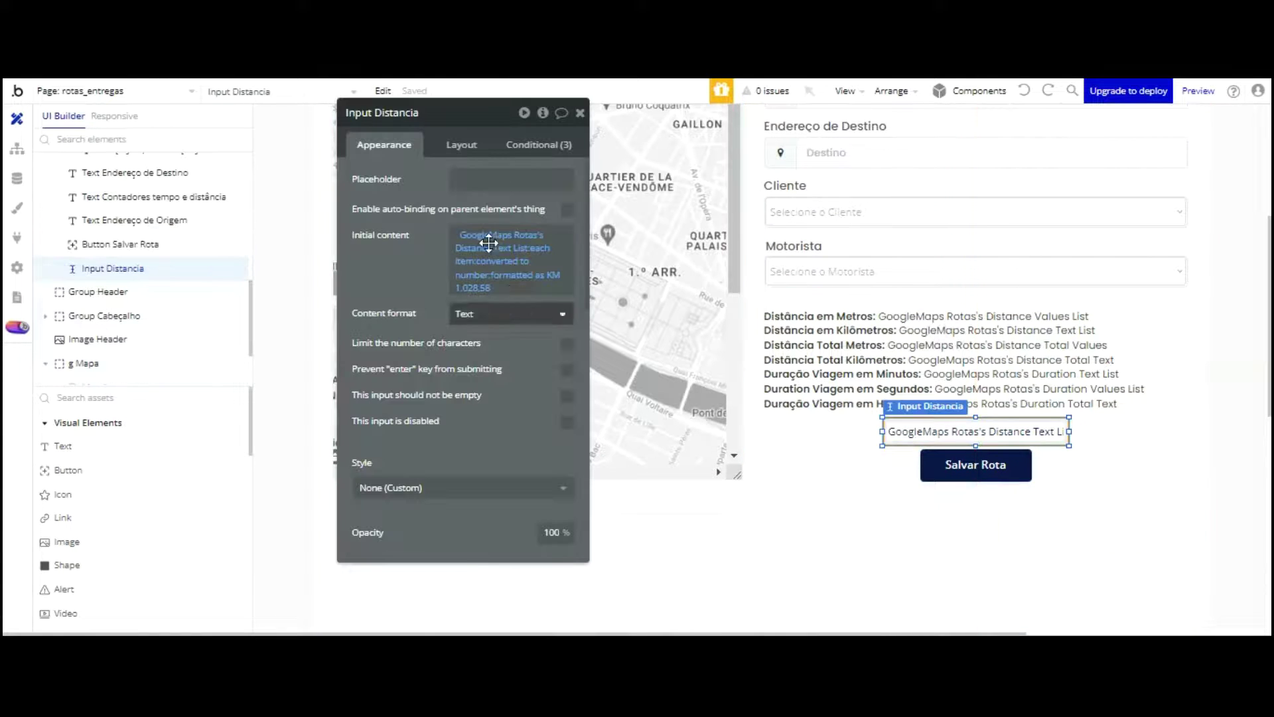
left_click(569, 421)
left_click(462, 144)
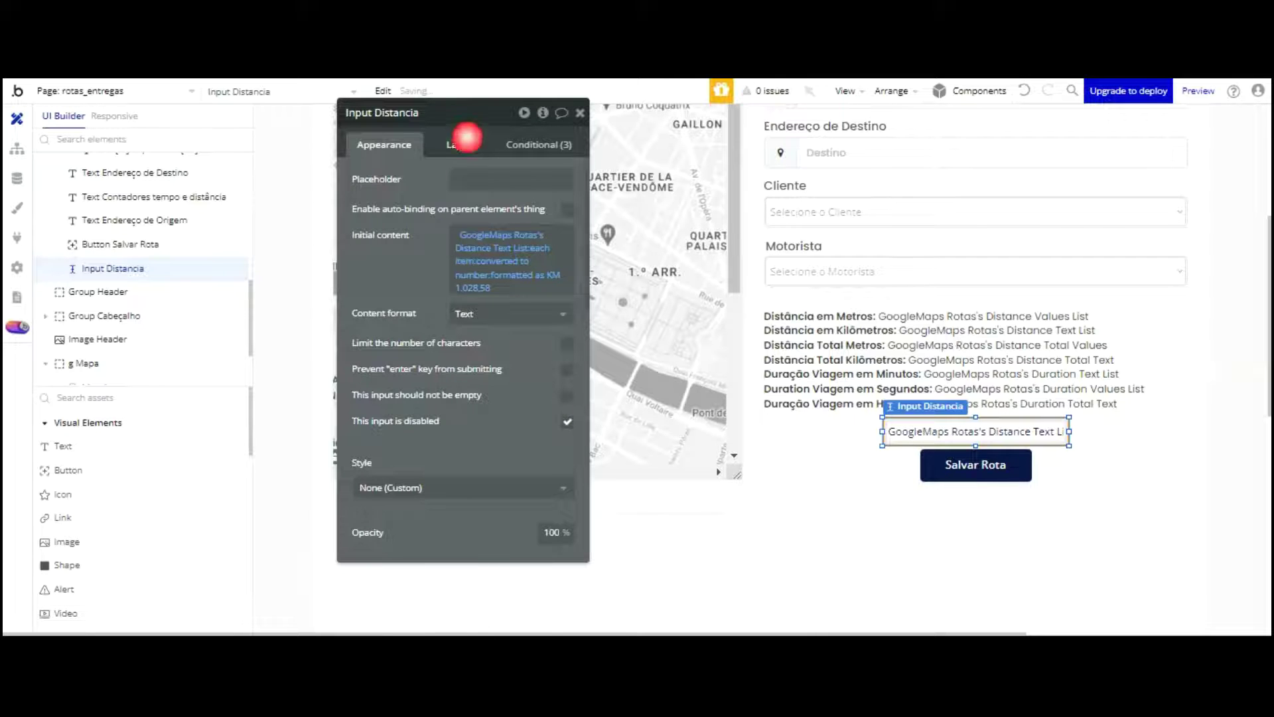
left_click(567, 172)
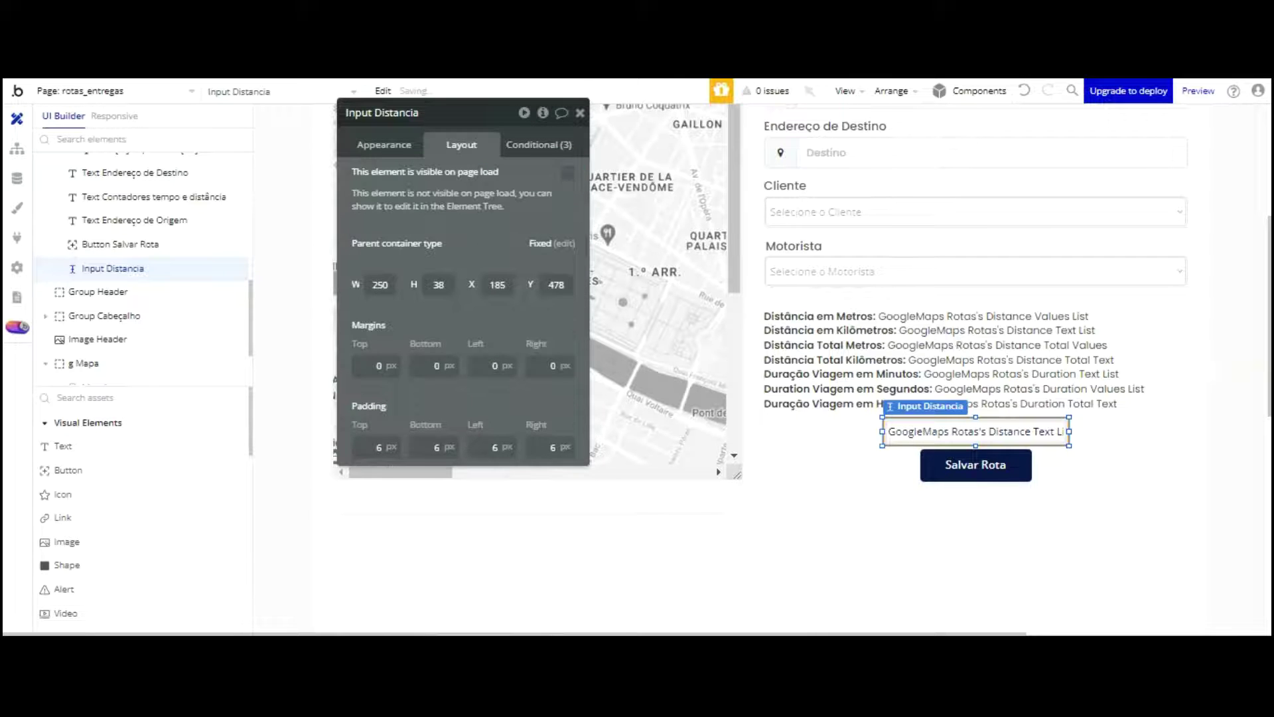
Step: Start a new workflow for the Salvar Rota button
left_click(950, 462)
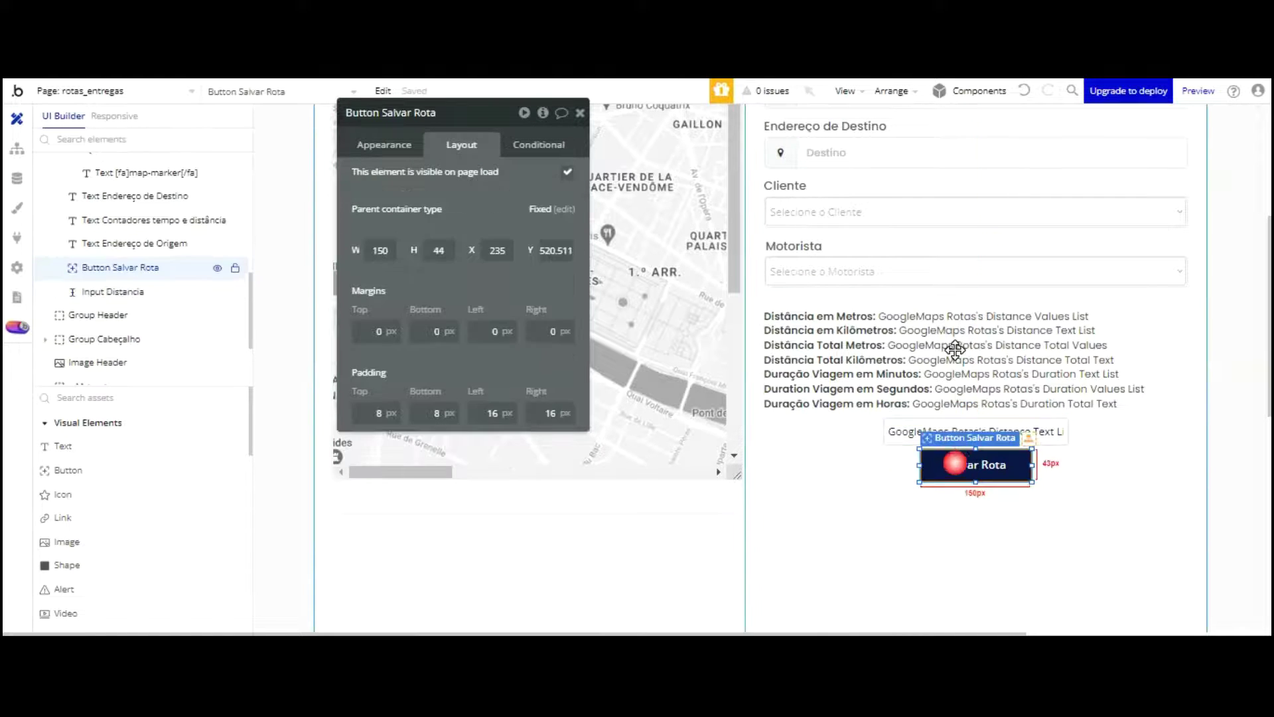
left_click(385, 145)
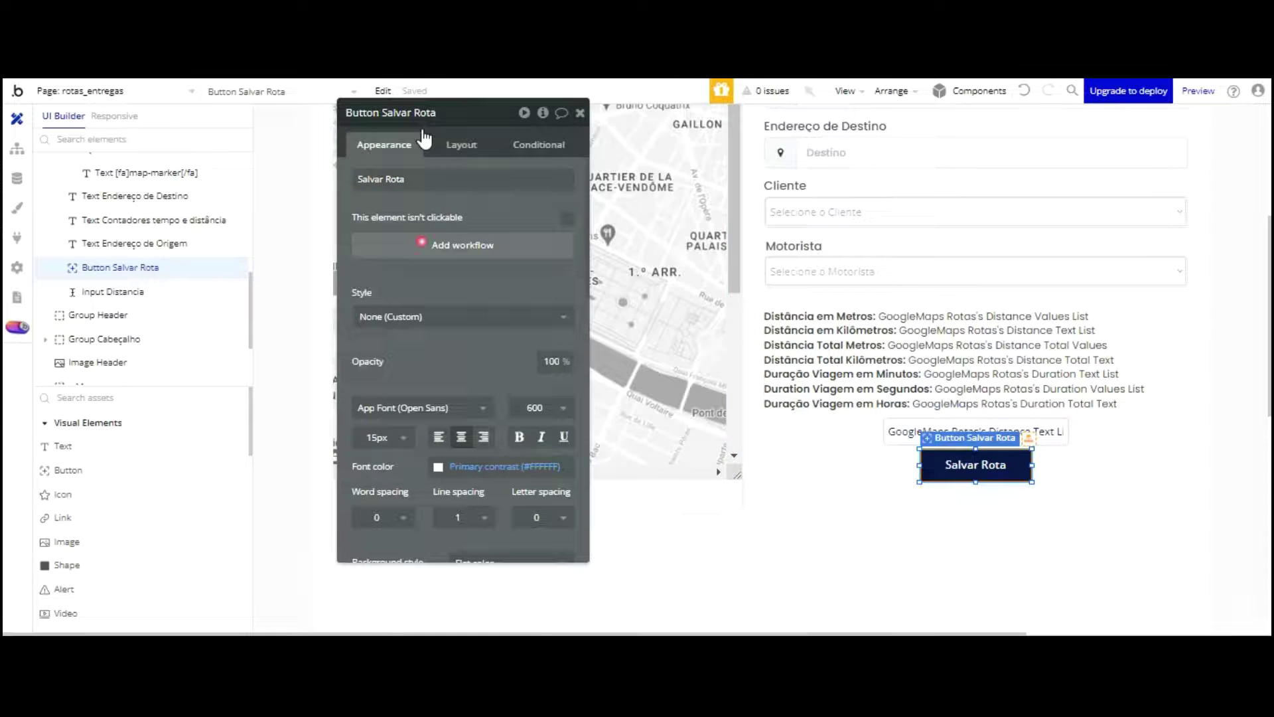
left_click(423, 241)
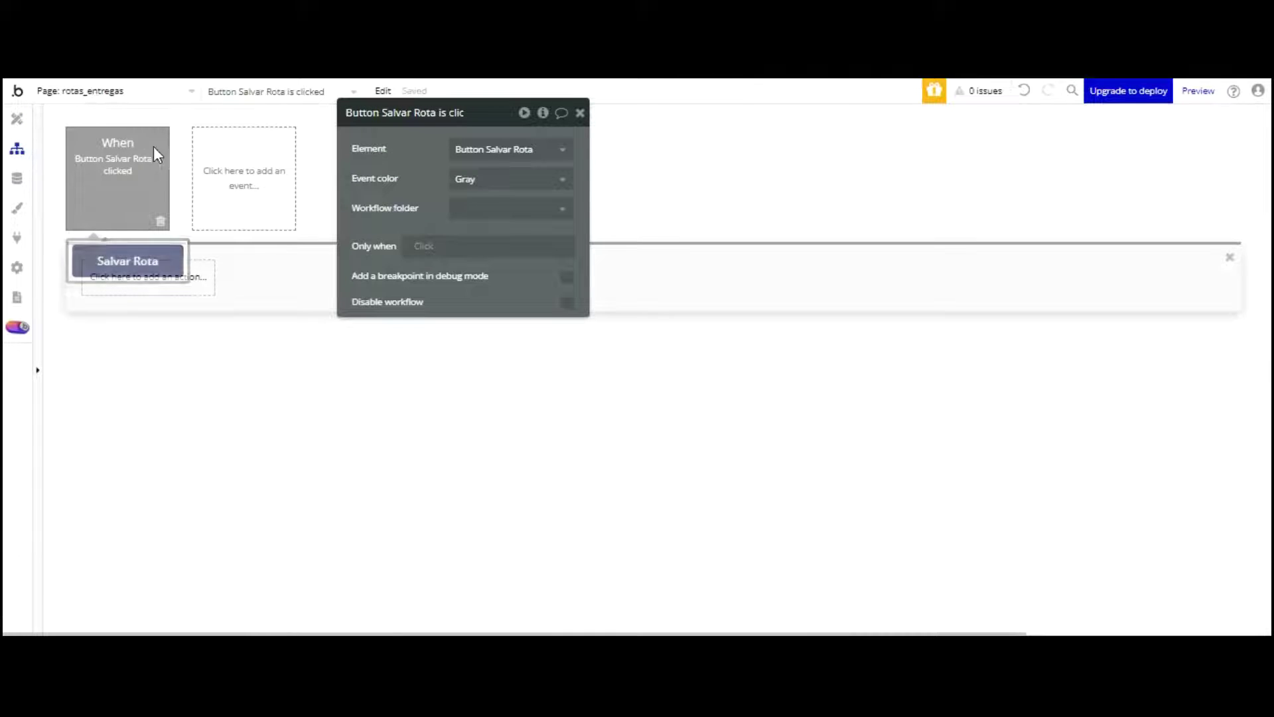
Step: Add a Create a new Rotas De Entregas action with all of its fields
left_click(154, 276)
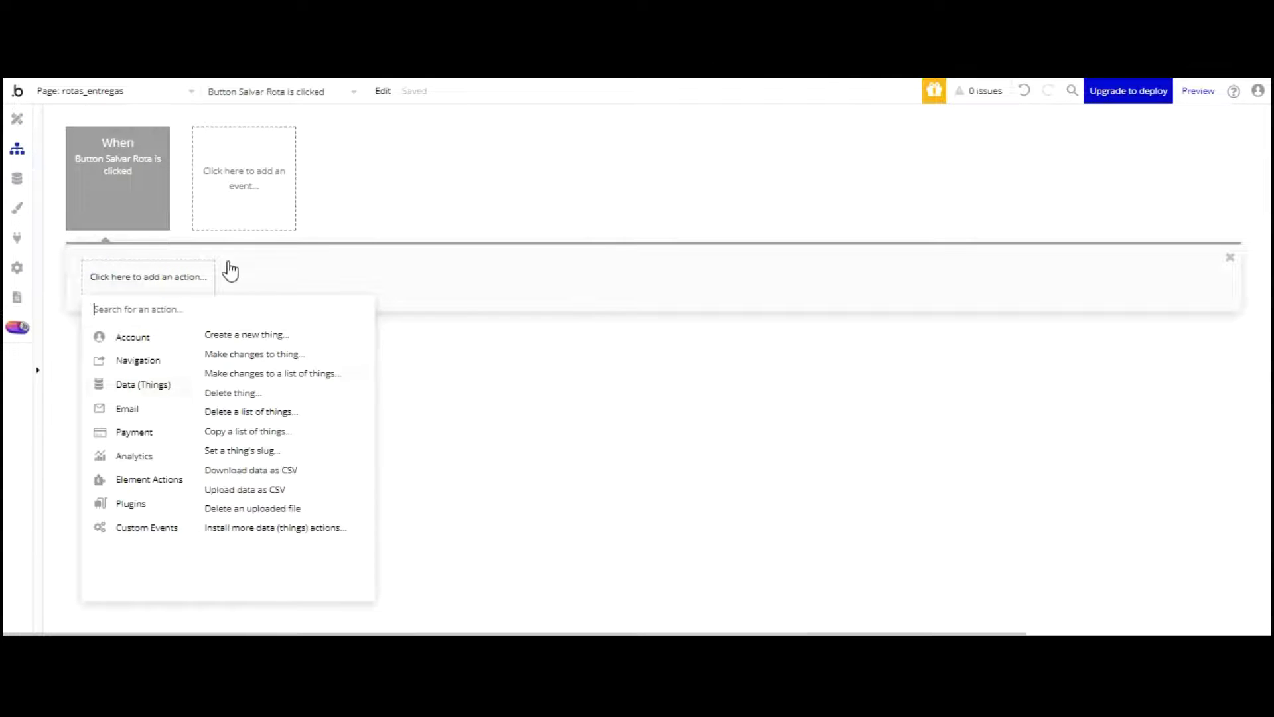
left_click(247, 334)
left_click(549, 146)
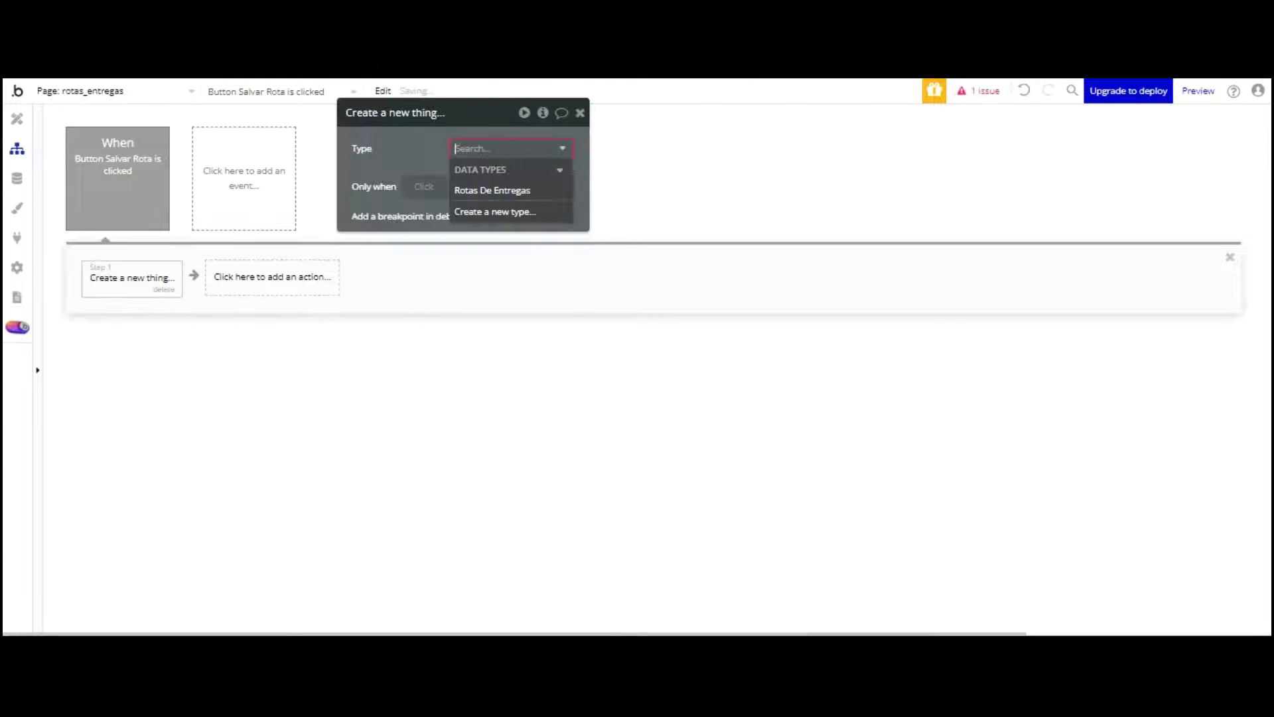
key("Return")
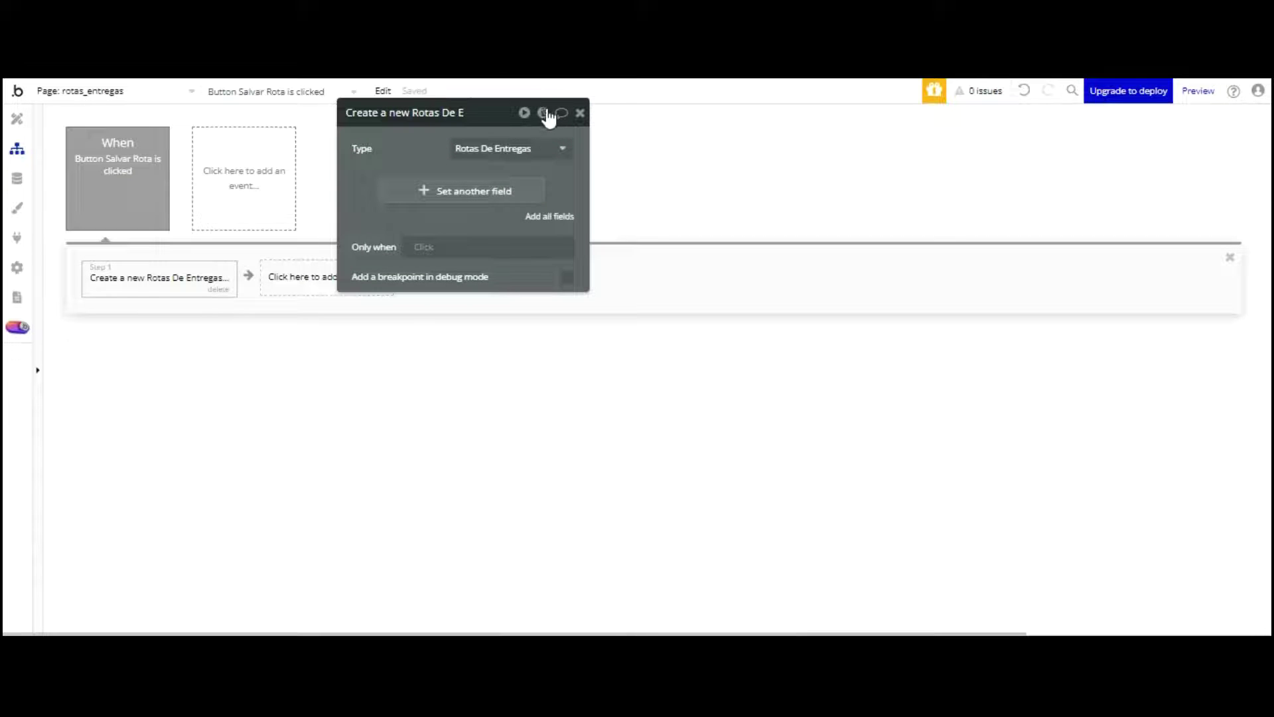
left_click(548, 216)
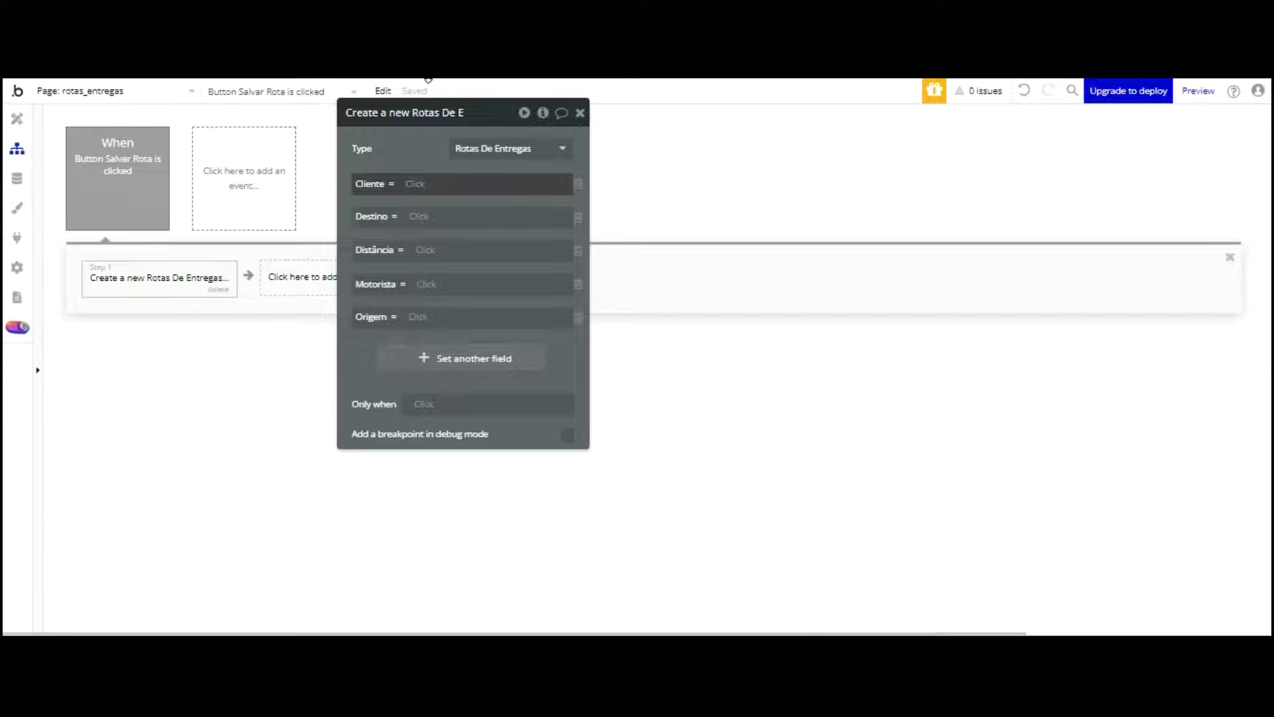
Step: Set Cliente and Motorista from the client and driver dropdowns' display text
left_click(438, 184)
scroll(478, 193, "down", 5)
scroll(507, 220, "up", 3)
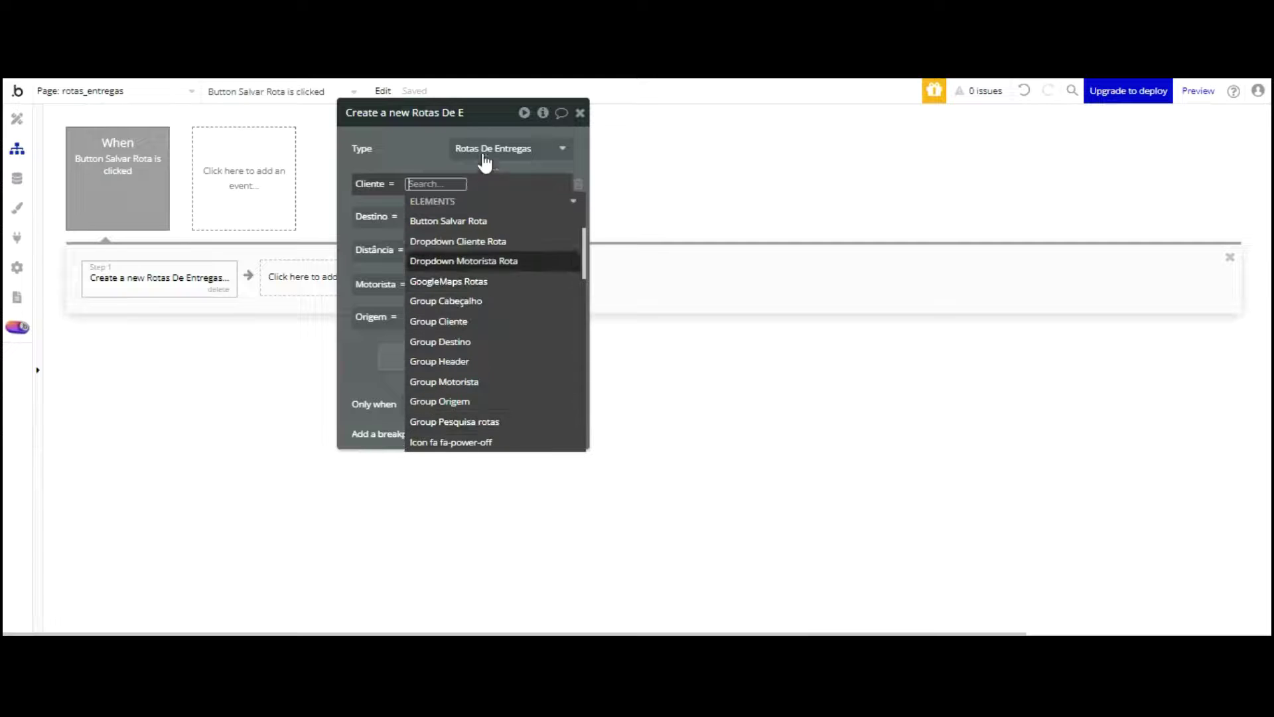
left_click(534, 229)
left_click(402, 237)
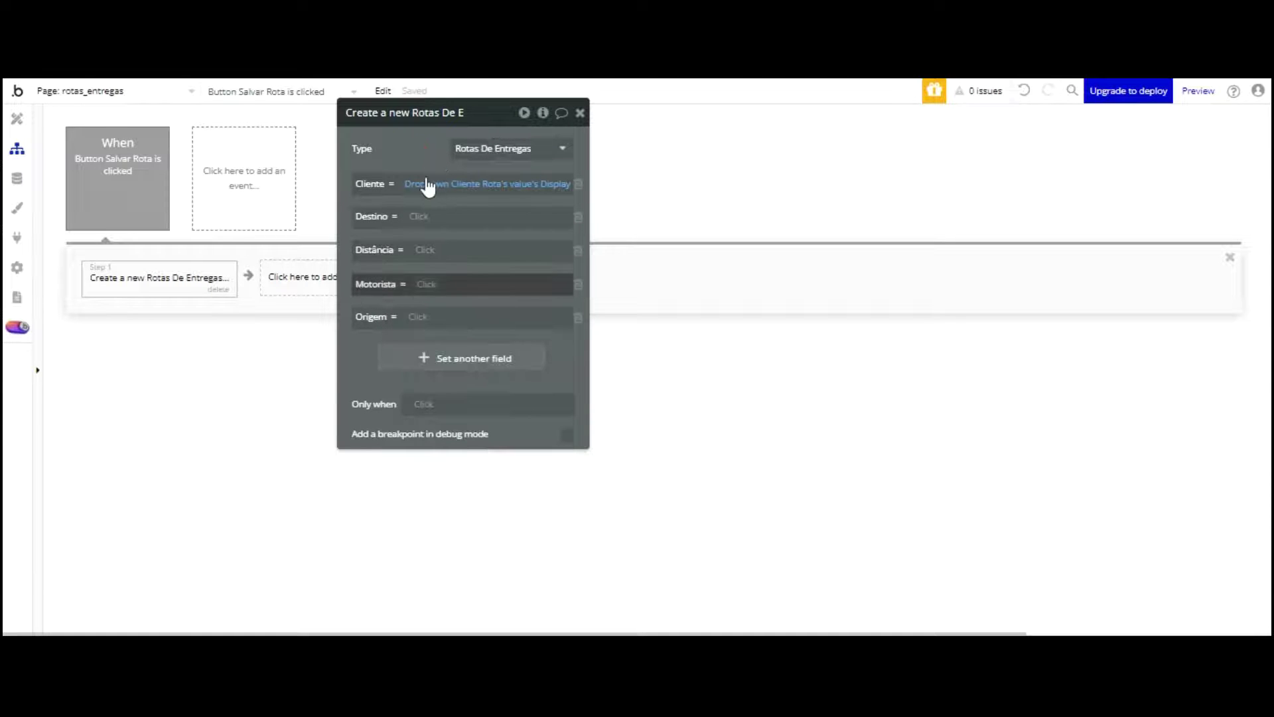
left_click(425, 284)
scroll(571, 305, "down", 3)
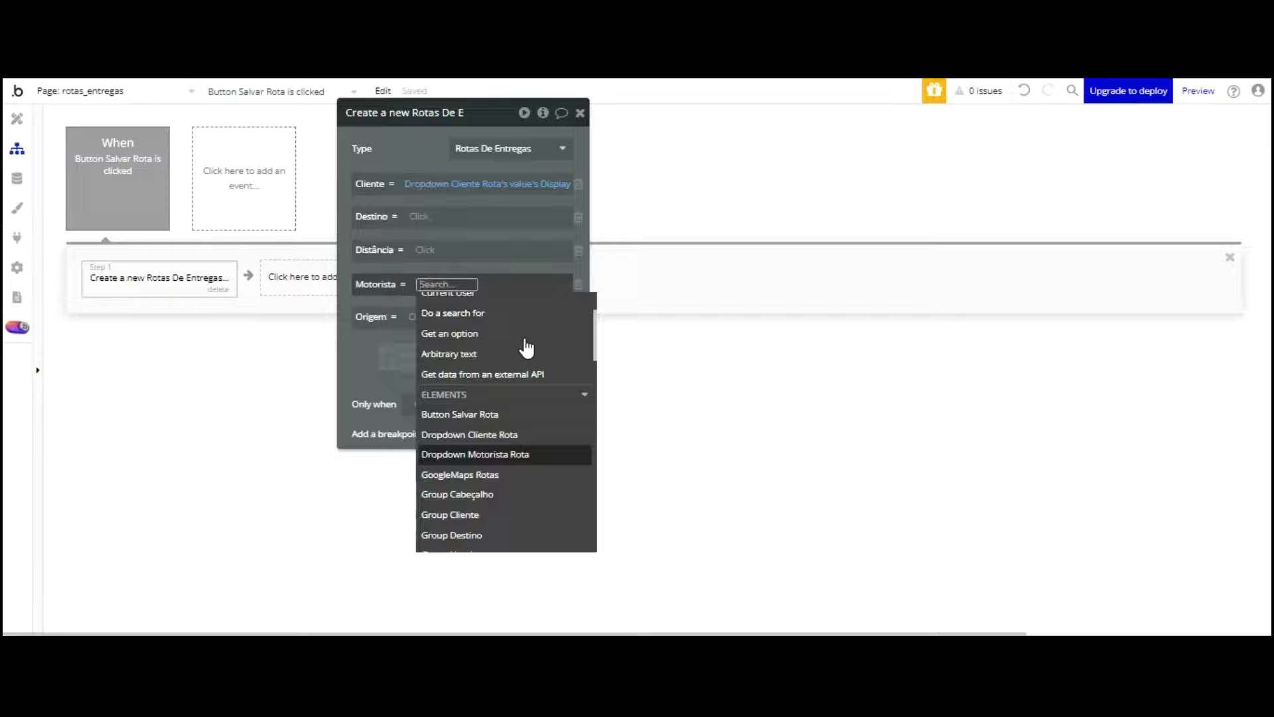
left_click(475, 454)
left_click(408, 249)
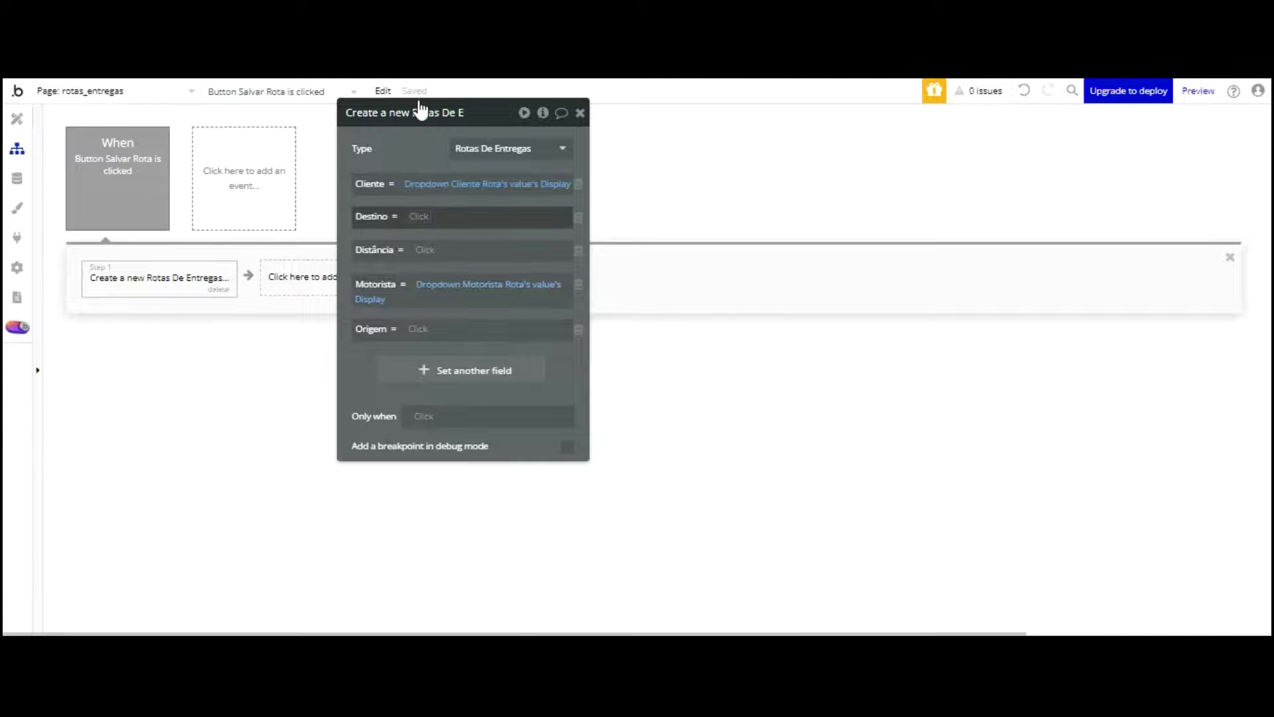
Step: Set Destino and Origem from the destination and origin search boxes' values
left_click(425, 216)
scroll(499, 282, "down", 5)
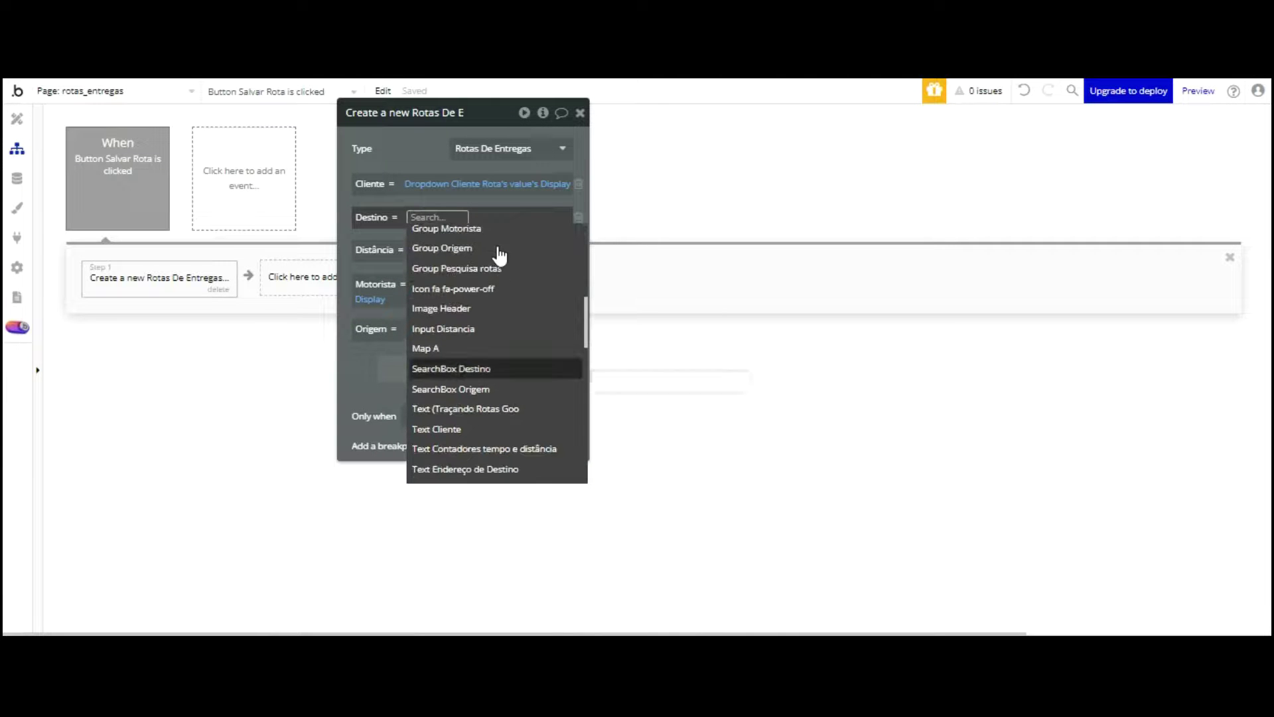
left_click(495, 369)
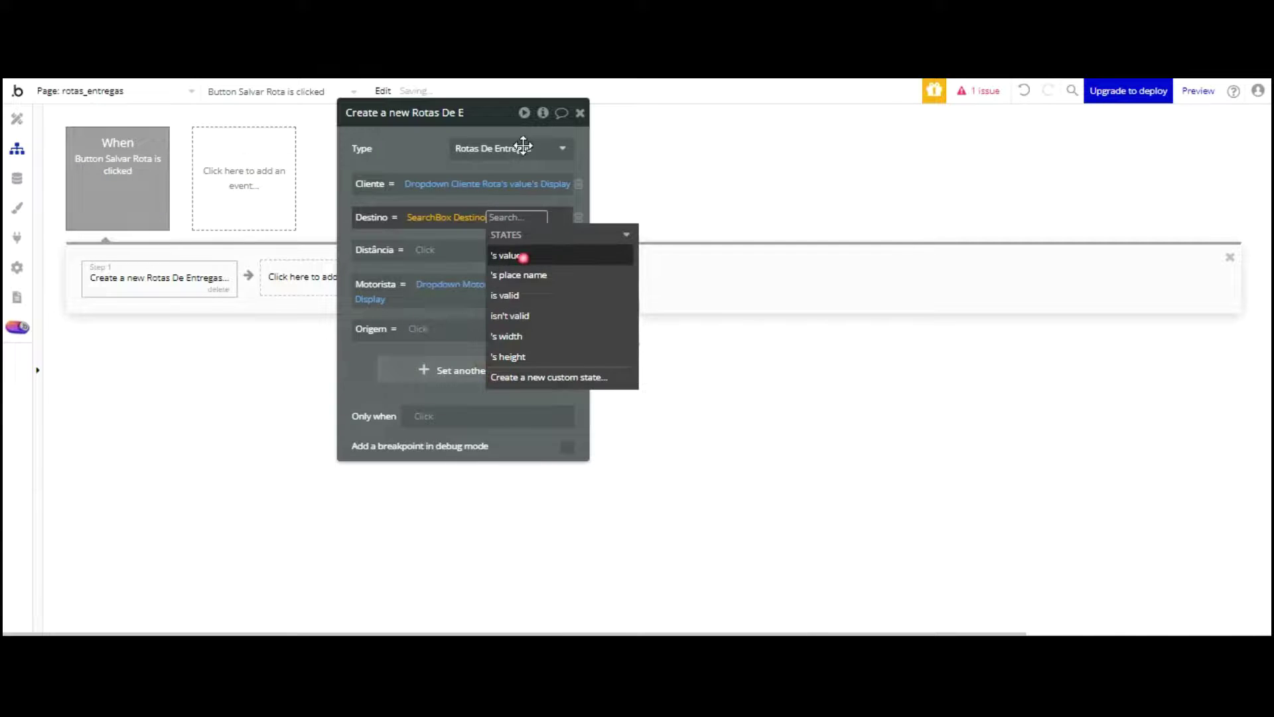
left_click(520, 255)
left_click(420, 142)
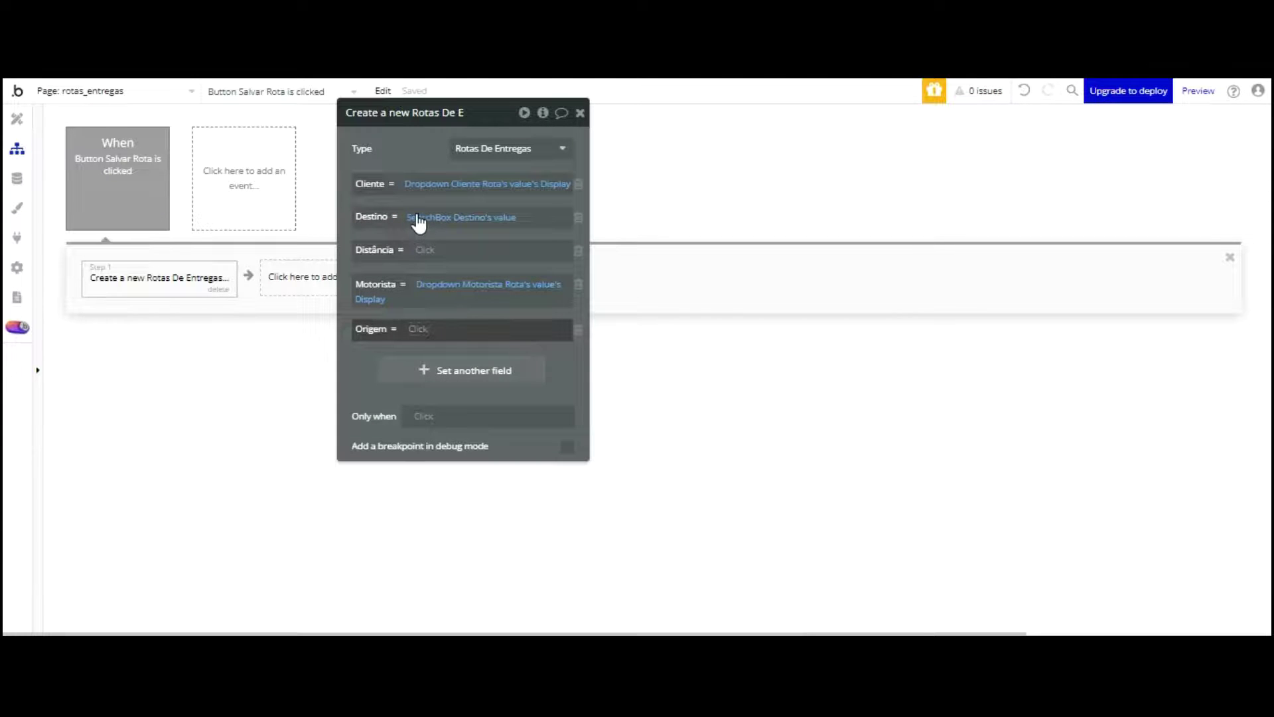
left_click(495, 329)
scroll(496, 348, "down", 5)
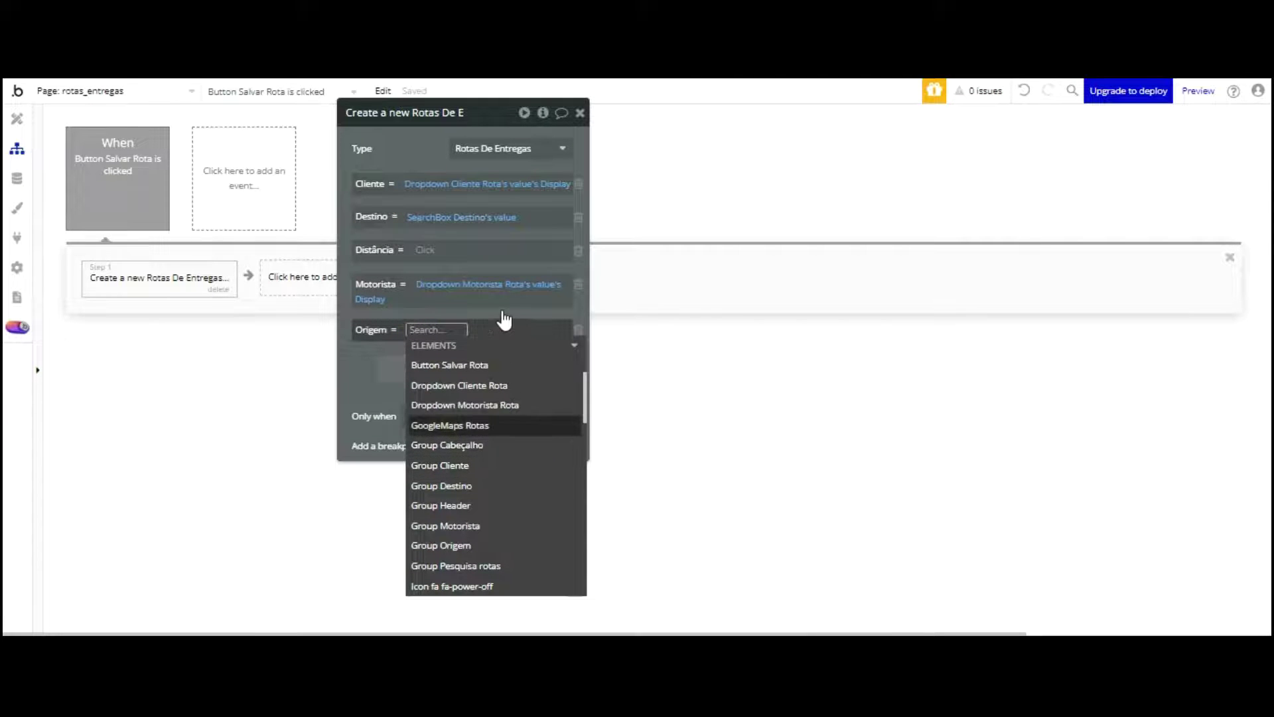
scroll(511, 352, "down", 3)
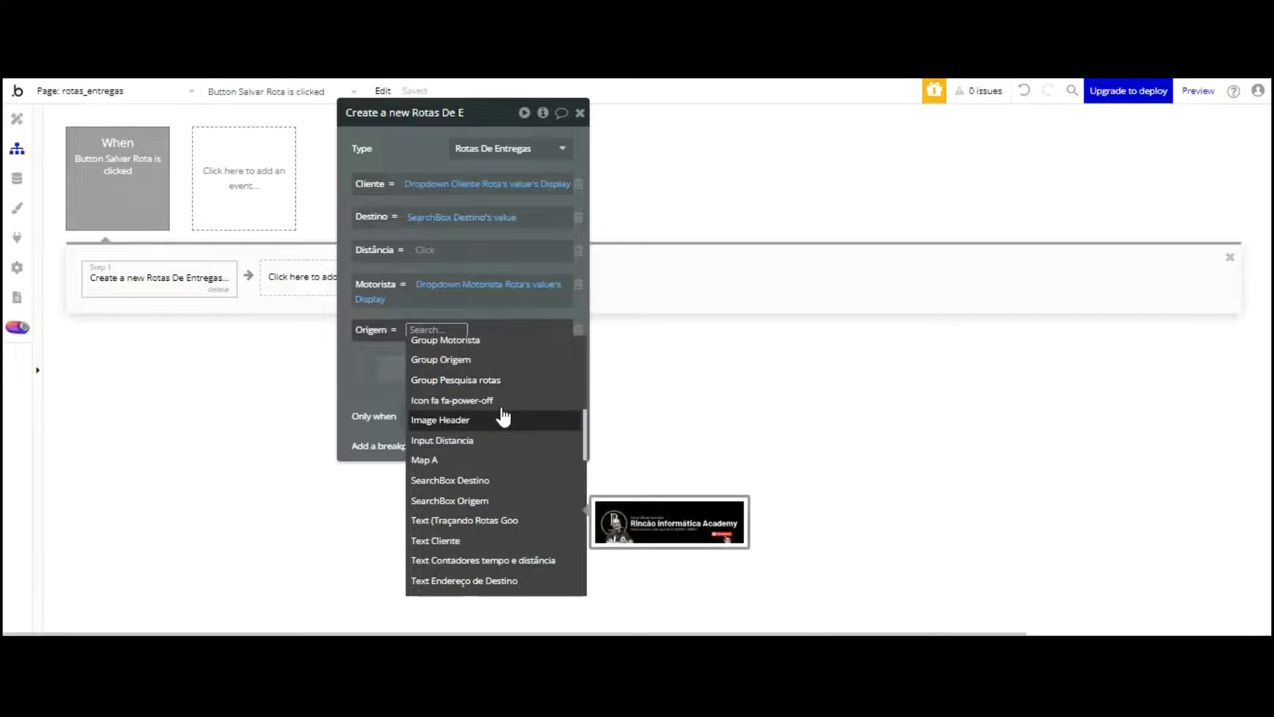
left_click(502, 500)
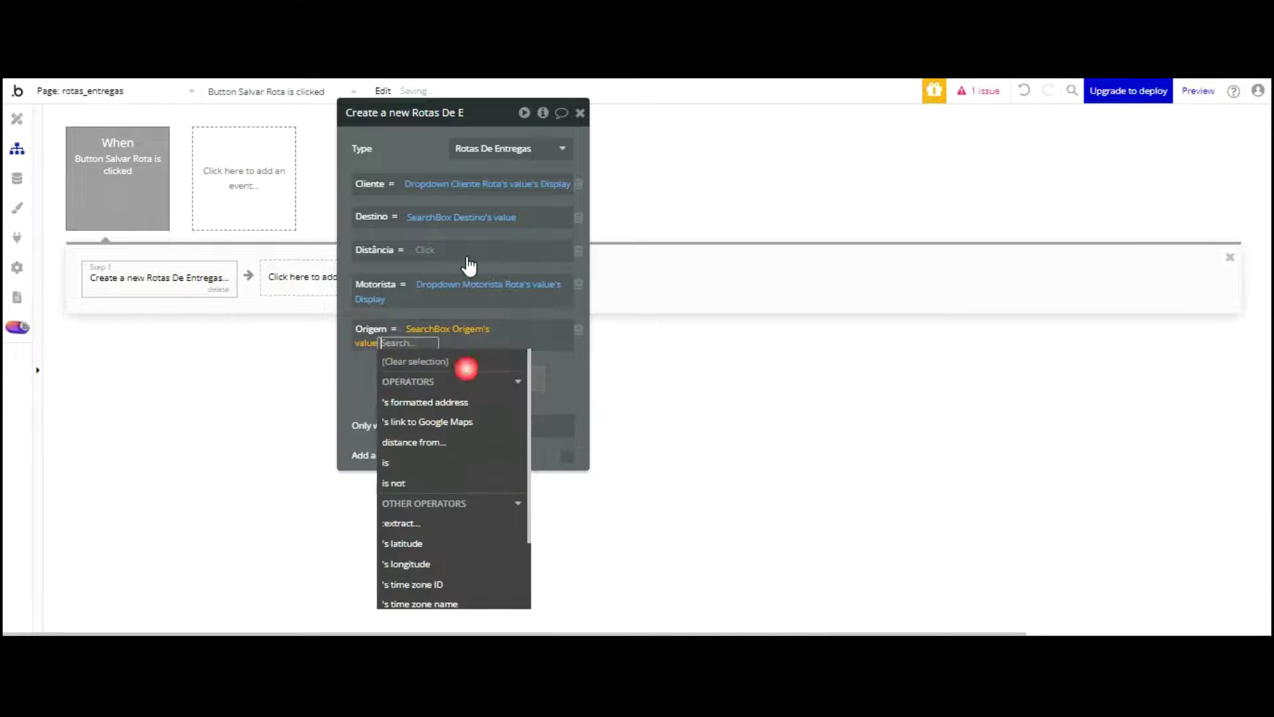
Step: Set Distância to Input Distancia's value
left_click(369, 252)
scroll(502, 235, "down", 4)
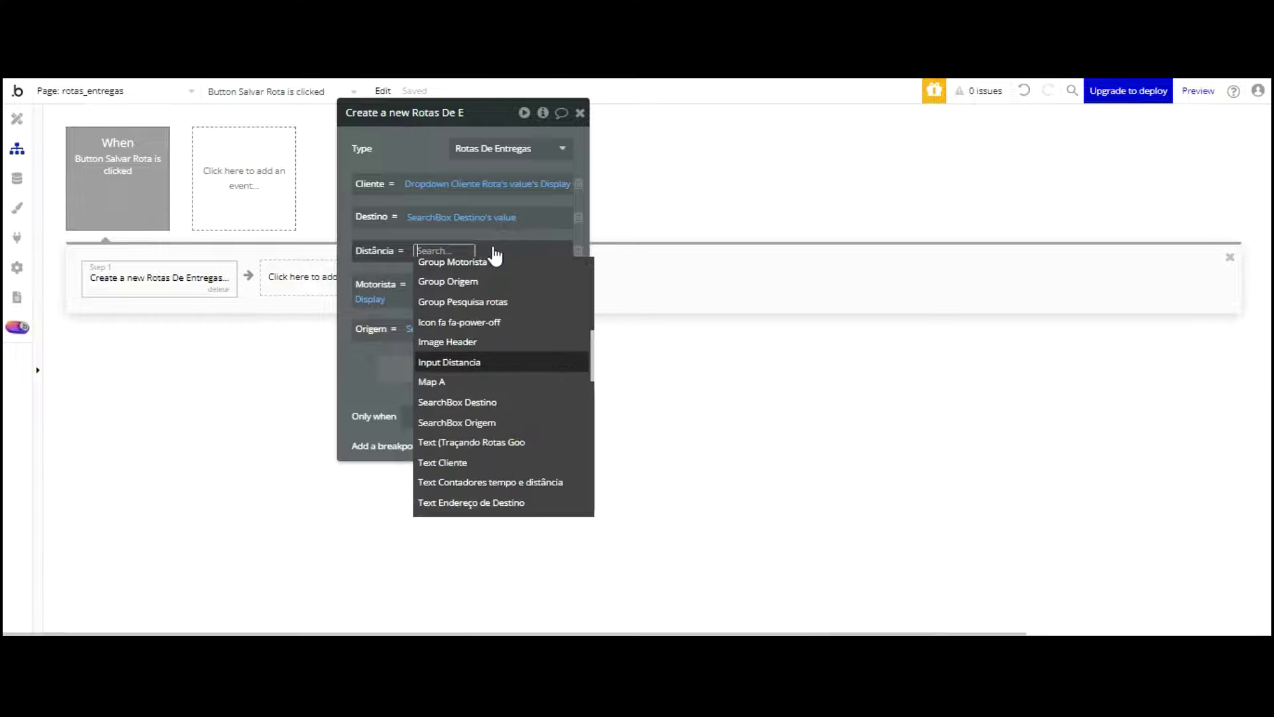
left_click(475, 362)
left_click(500, 293)
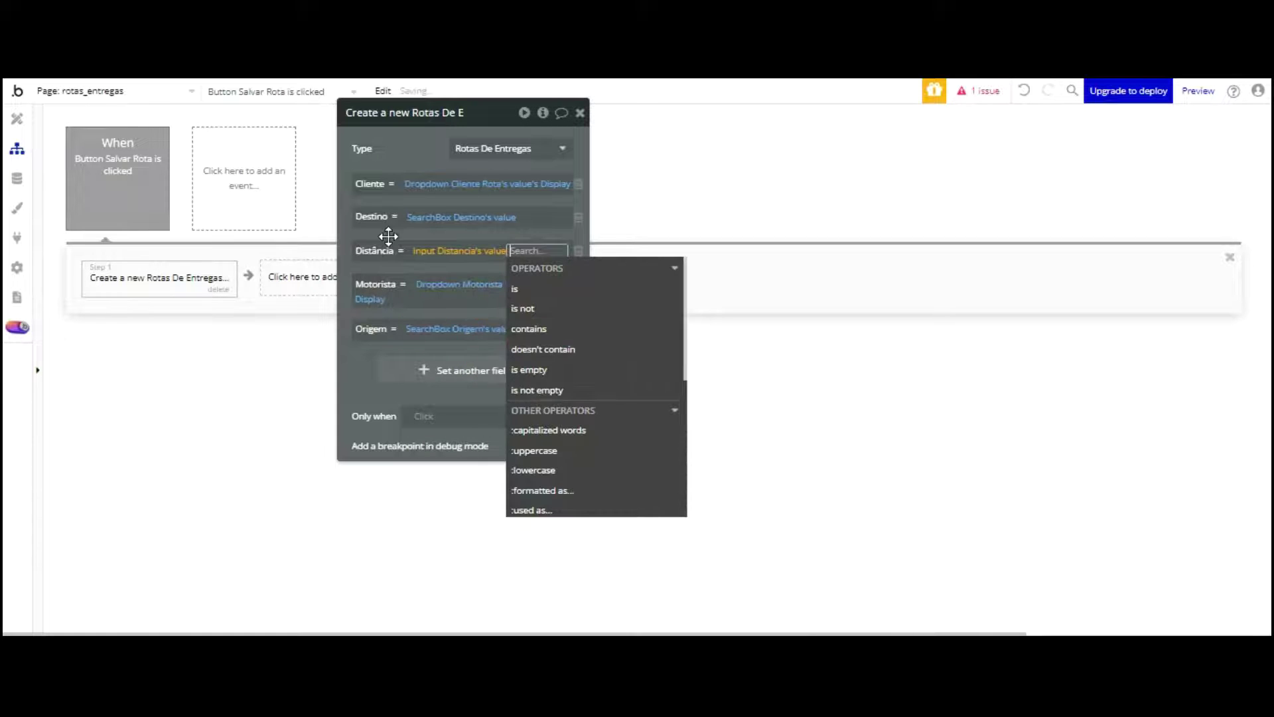
left_click(367, 353)
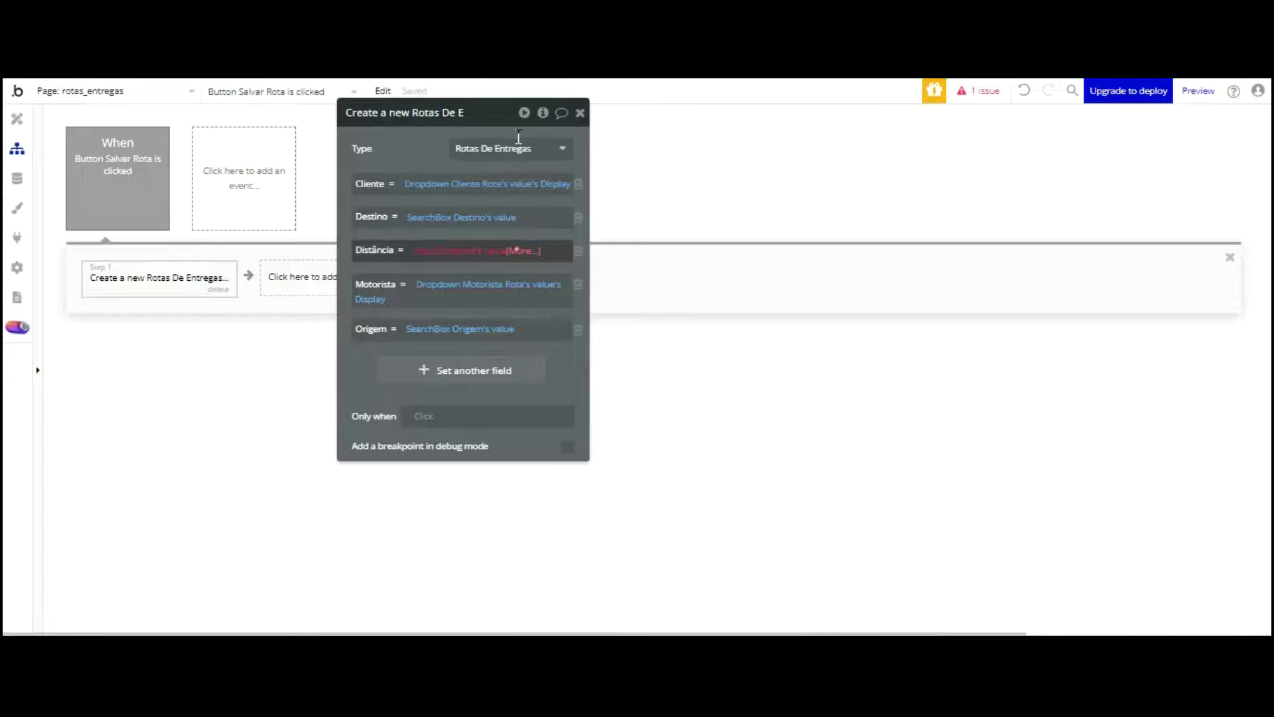
left_click(523, 251)
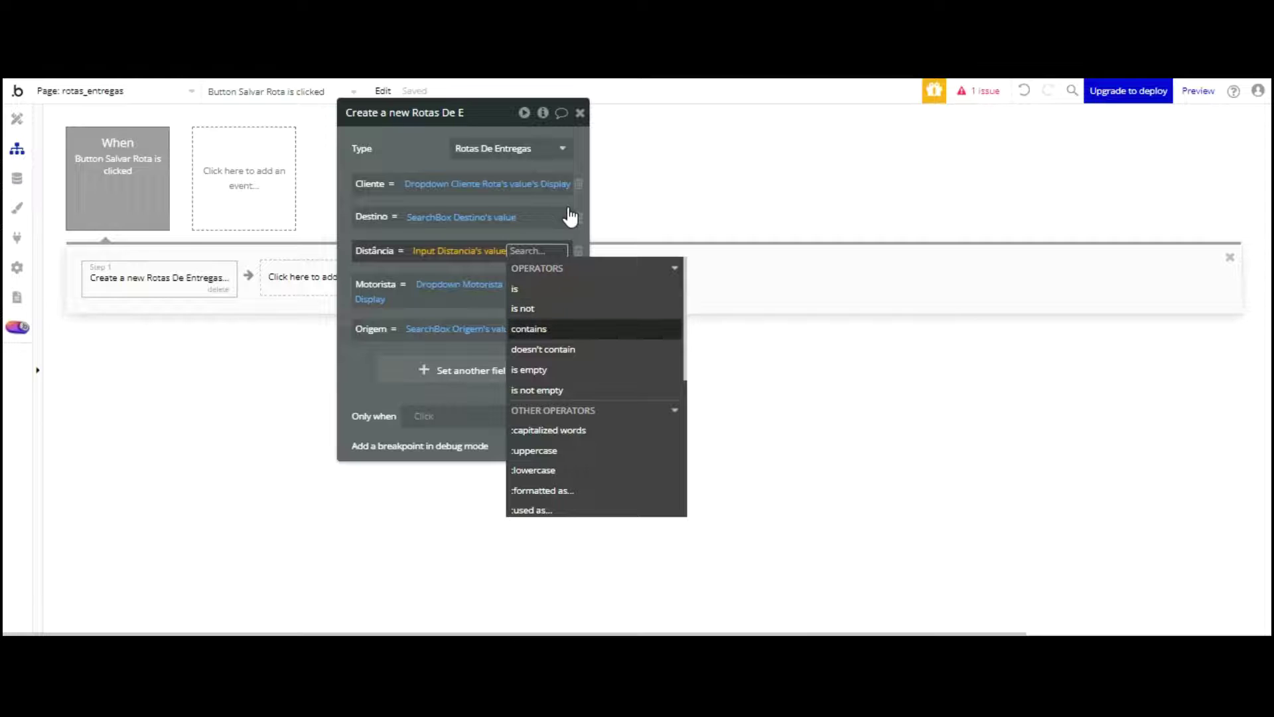
left_click(166, 168)
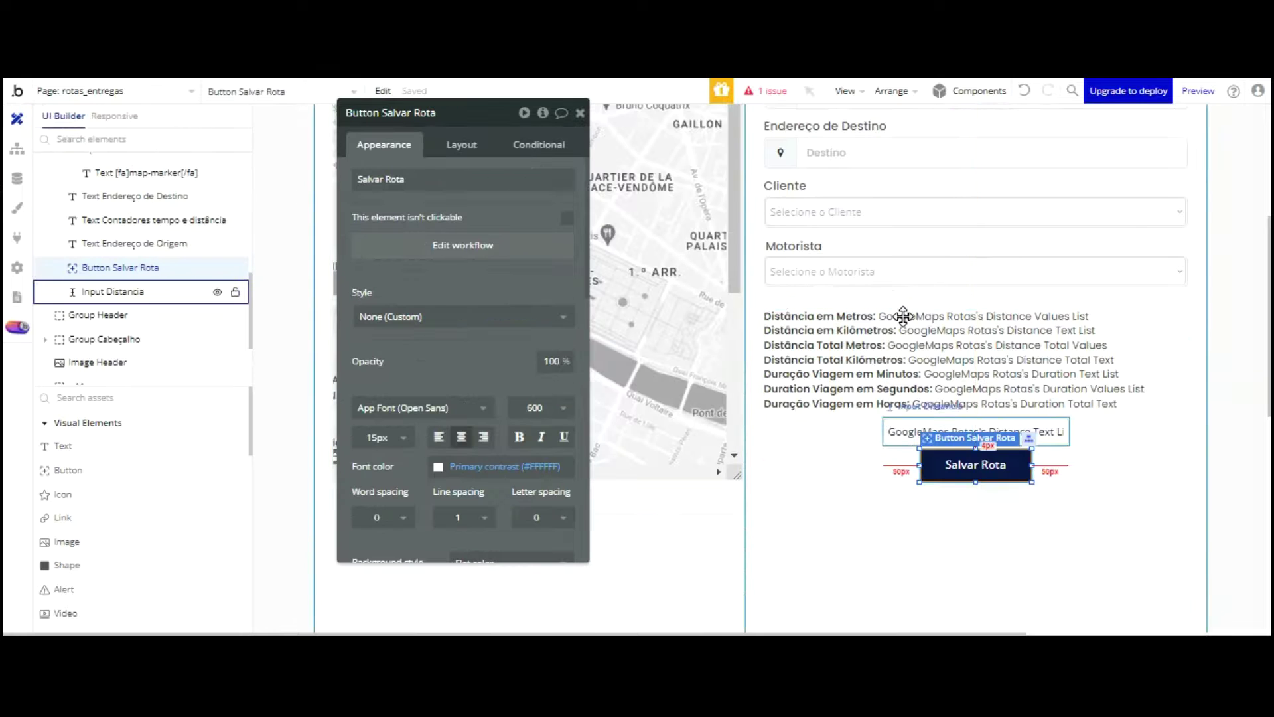
Step: Try Integer as Input Distancia's content format, then leave it as Text
left_click(903, 430)
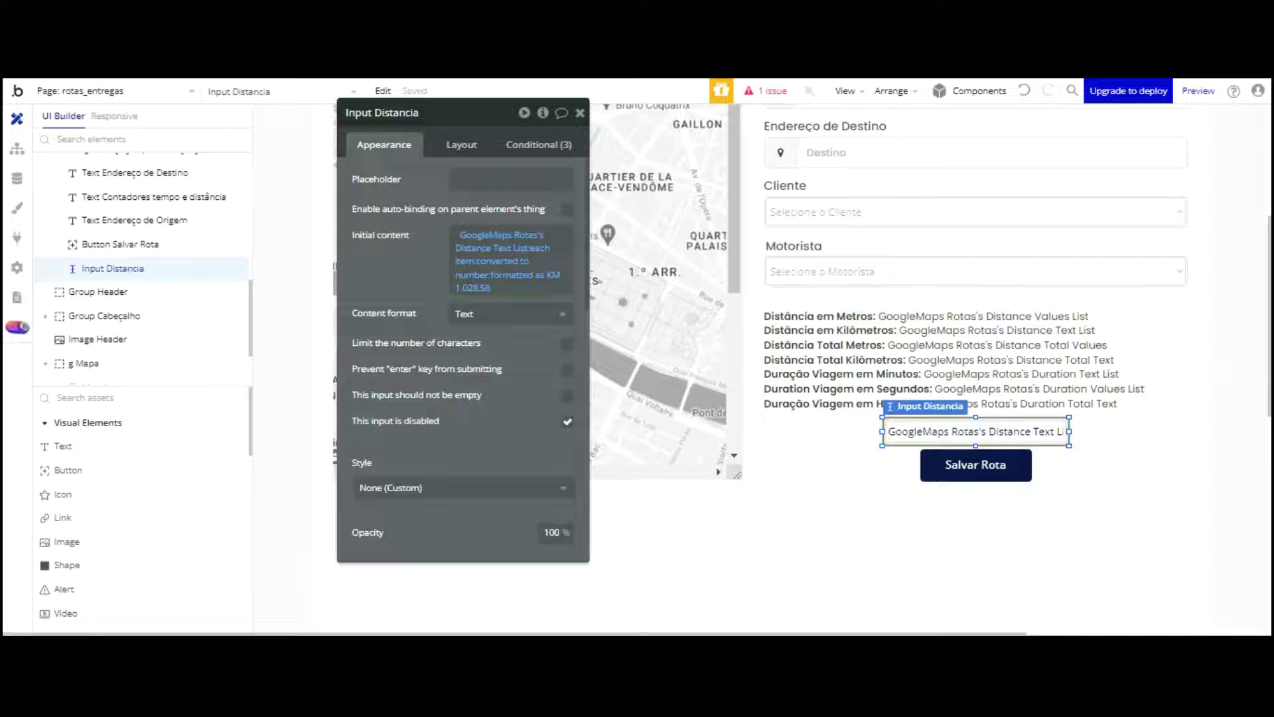
left_click(495, 313)
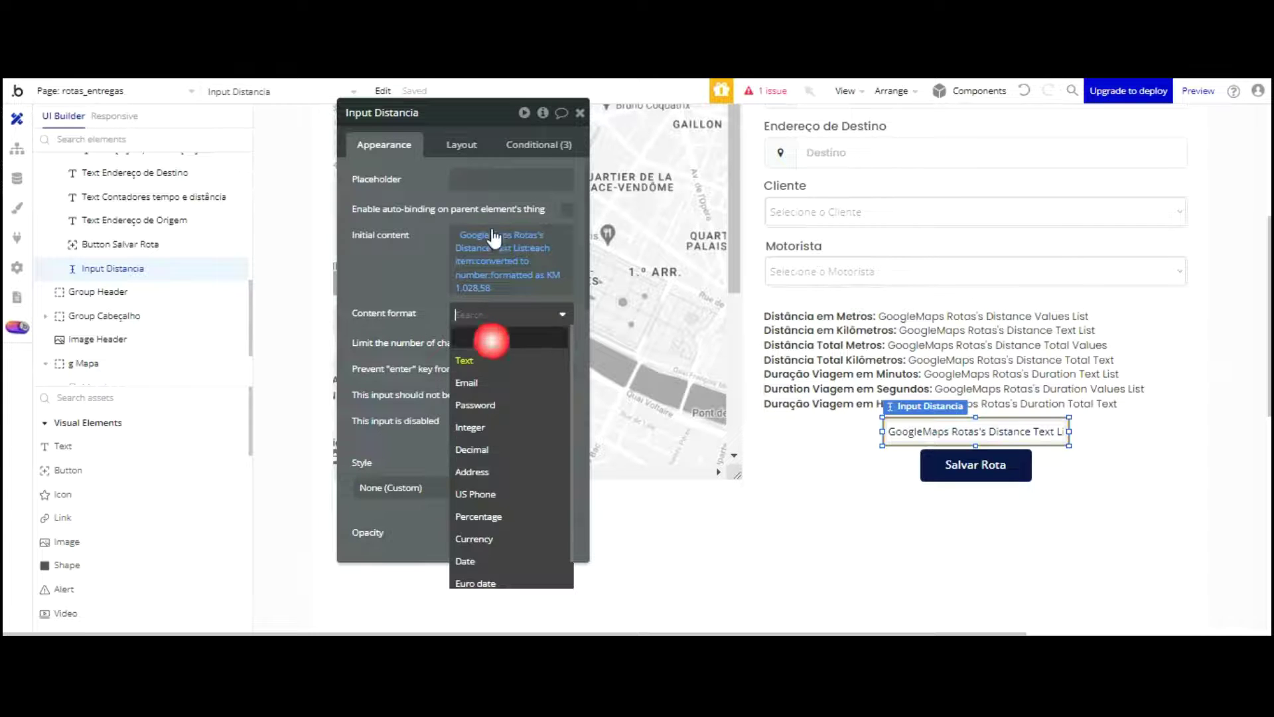
left_click(494, 427)
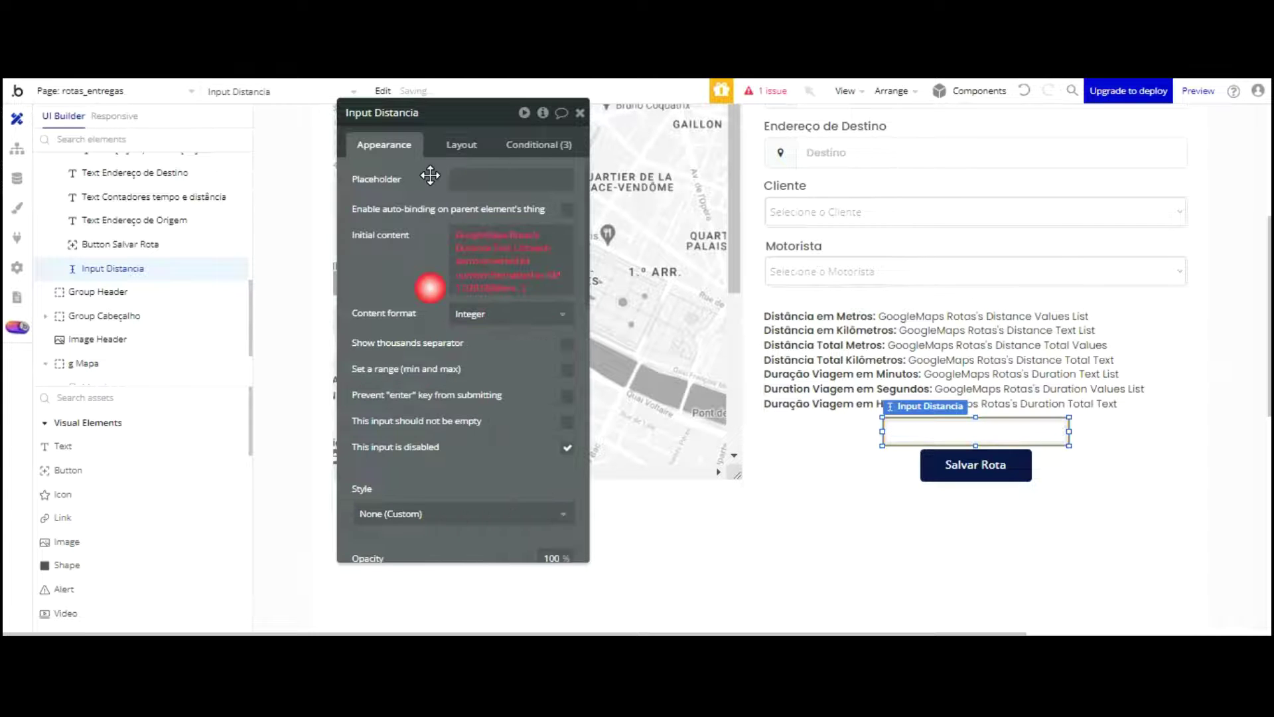
left_click(494, 313)
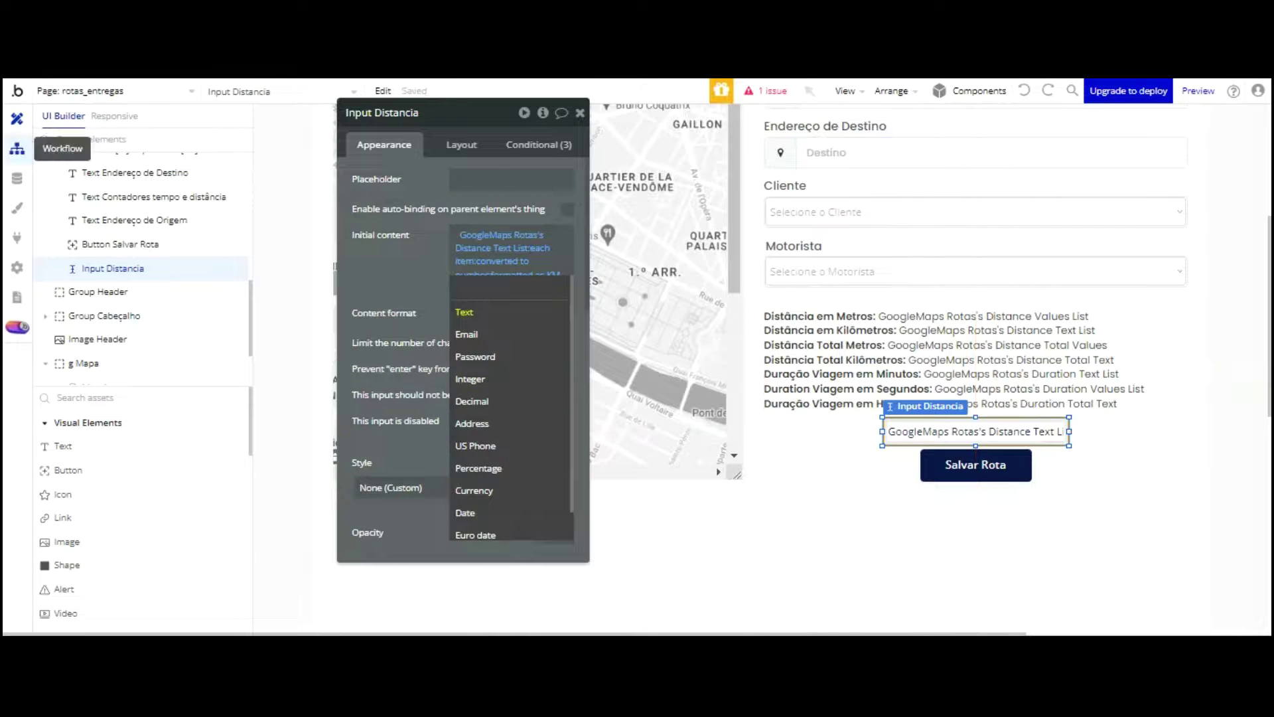
left_click(17, 149)
Step: Append :converted to number to the Distância expression
left_click(523, 251)
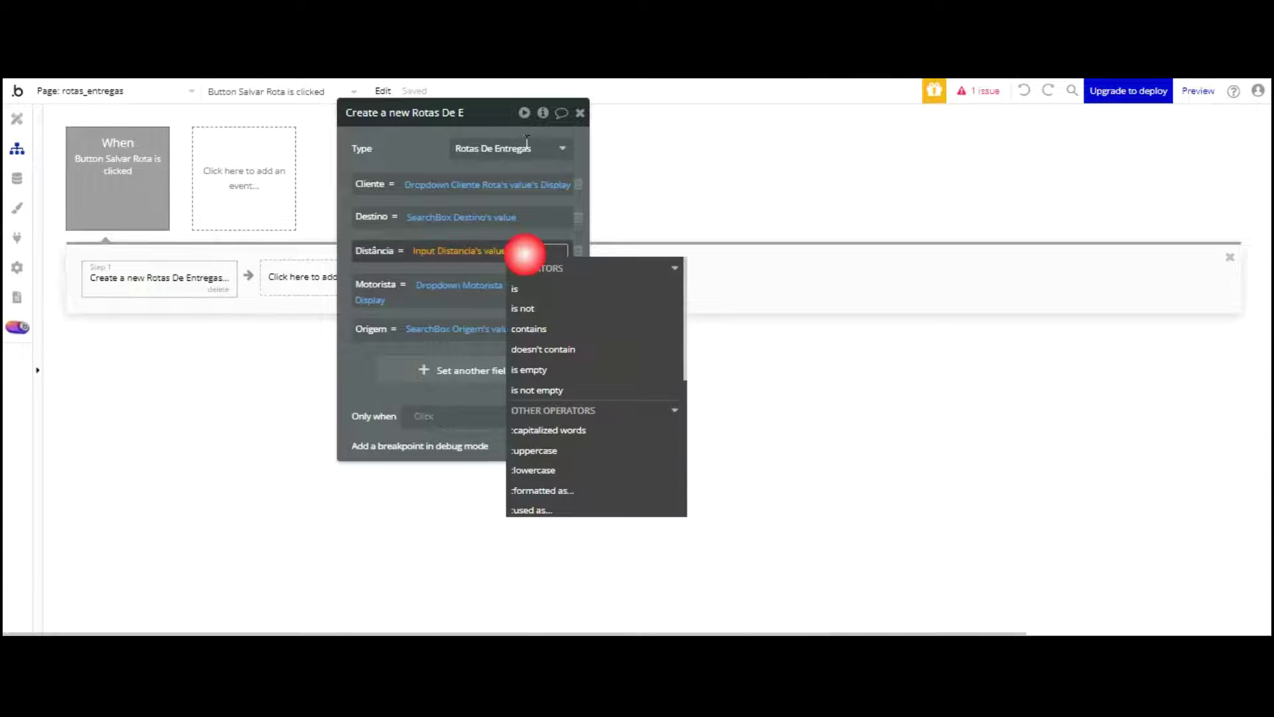
scroll(594, 294, "down", 3)
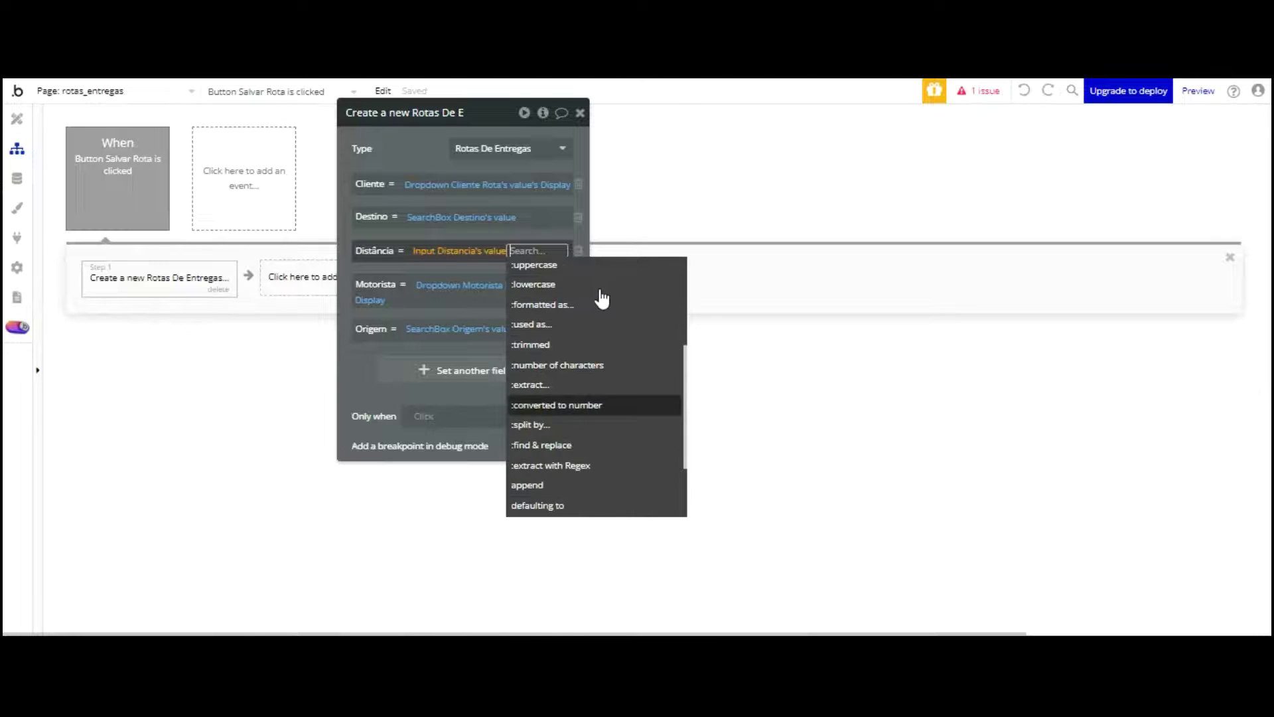
left_click(597, 403)
left_click(343, 374)
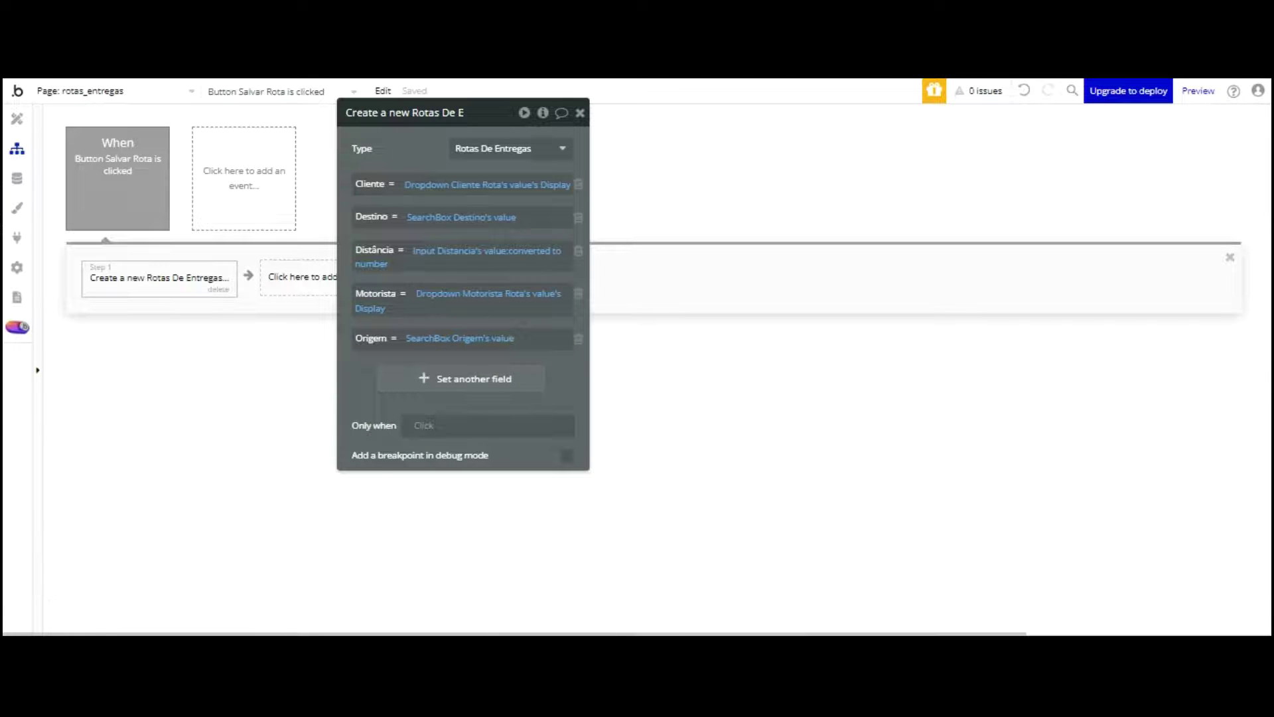
Step: Add a Reset data action for Group Pesquisa rotas after creating the route
left_click(295, 273)
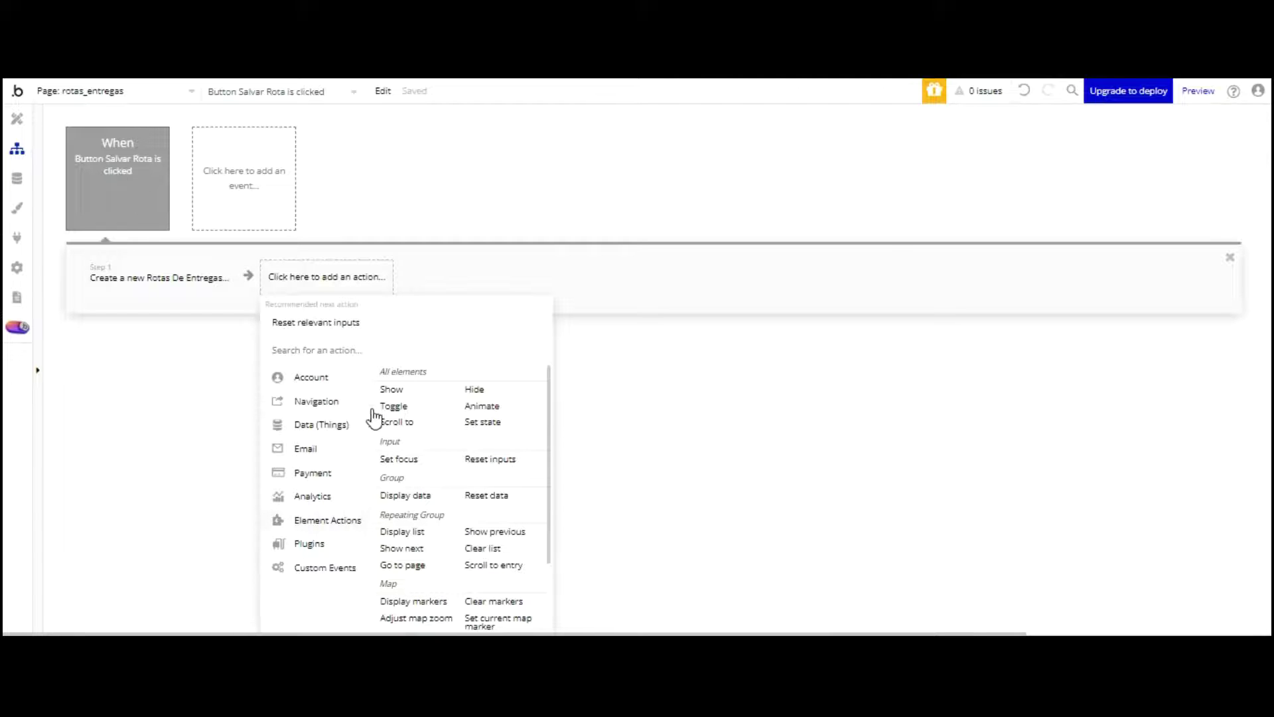
left_click(491, 496)
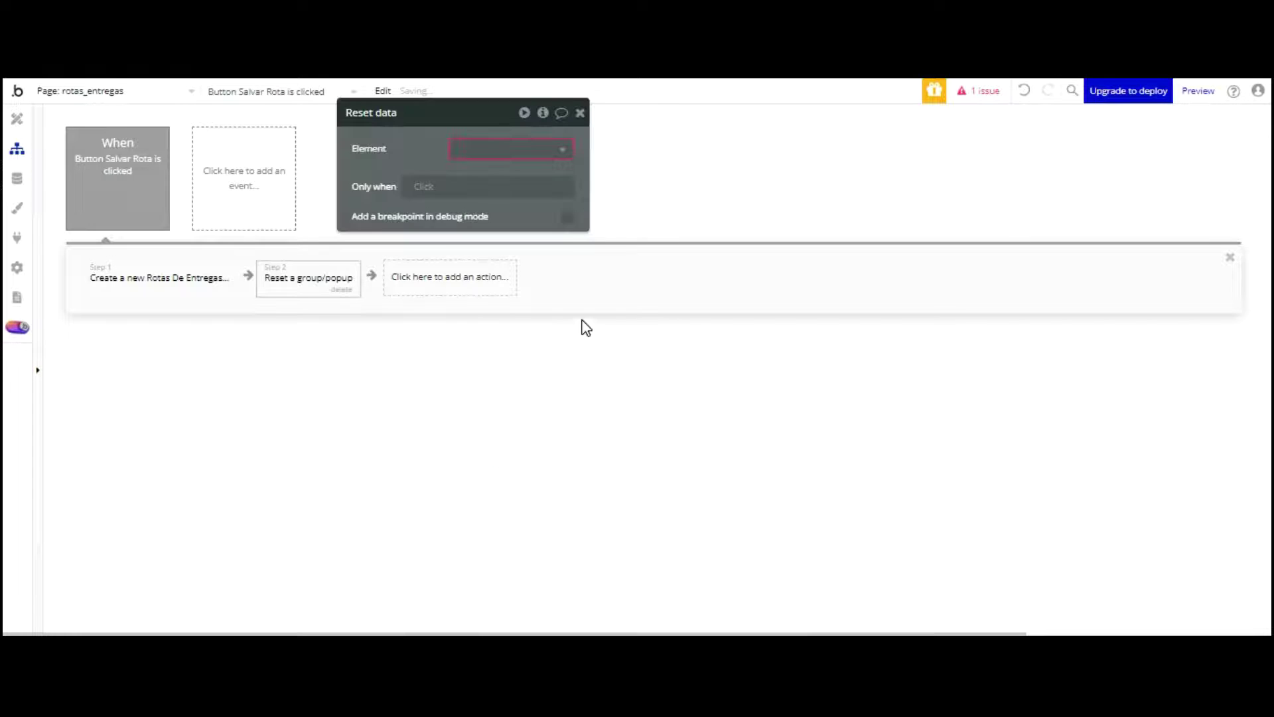
left_click(545, 148)
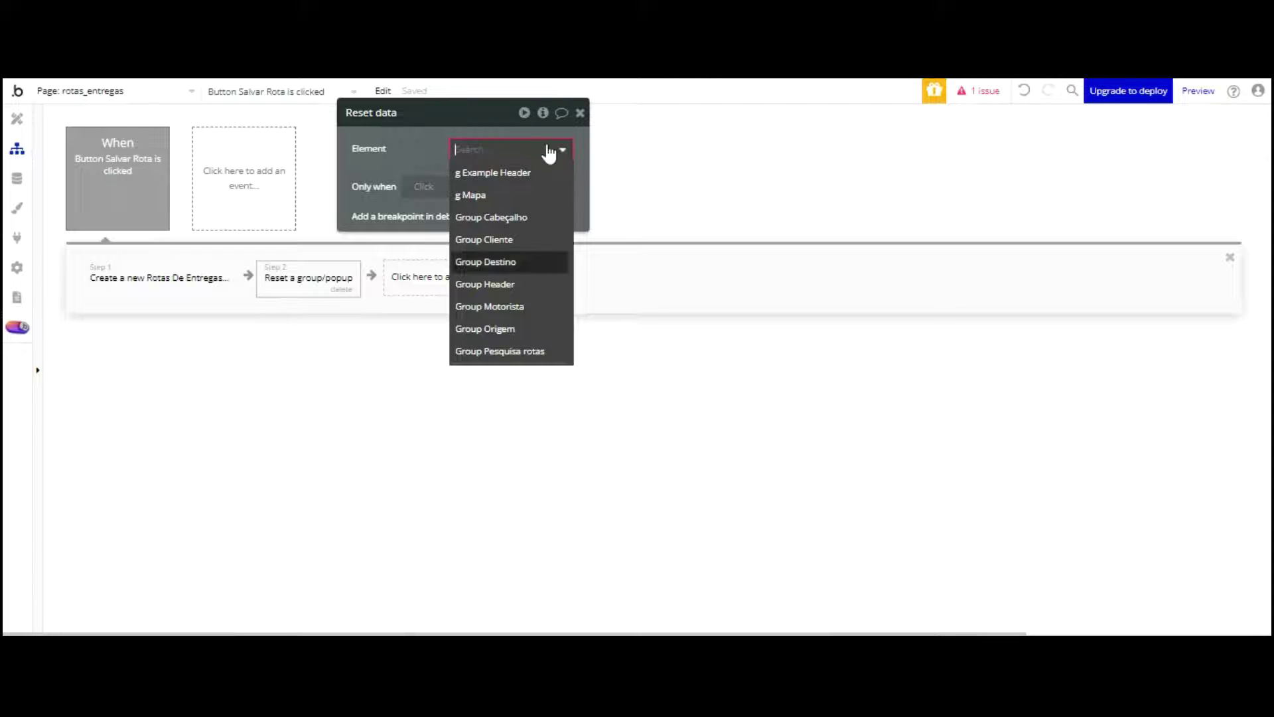
left_click(542, 346)
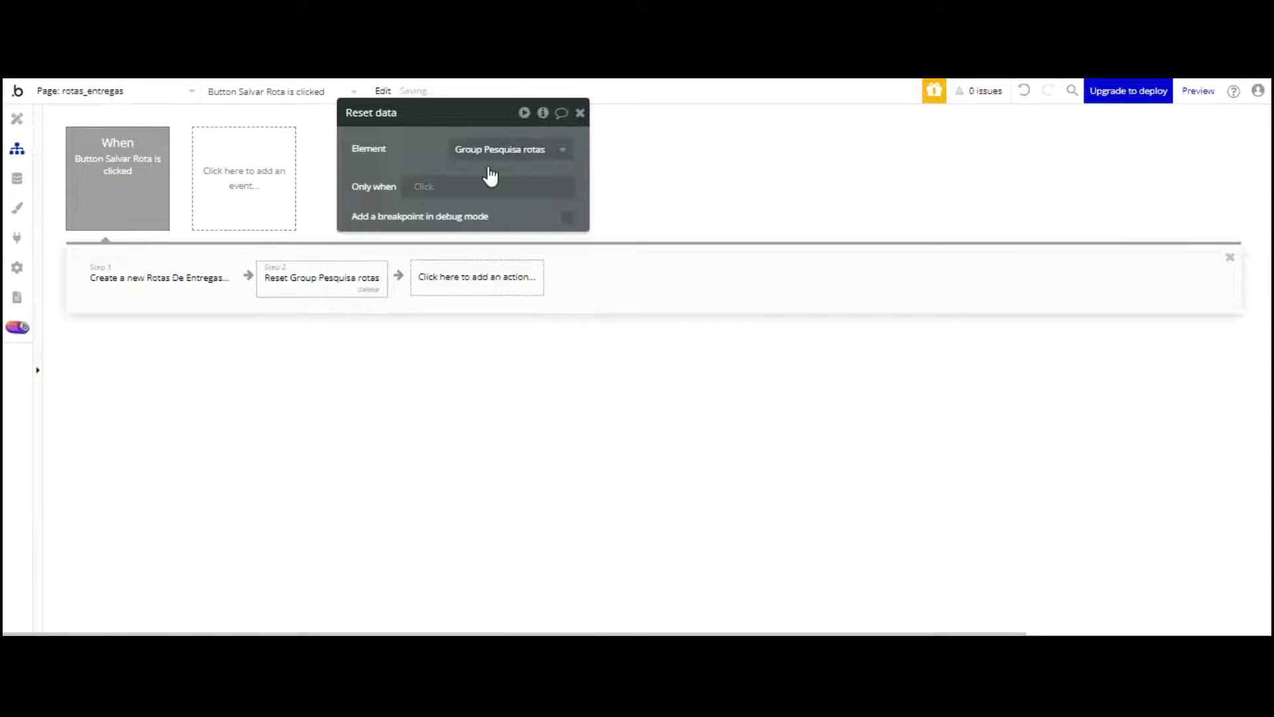
left_click(449, 278)
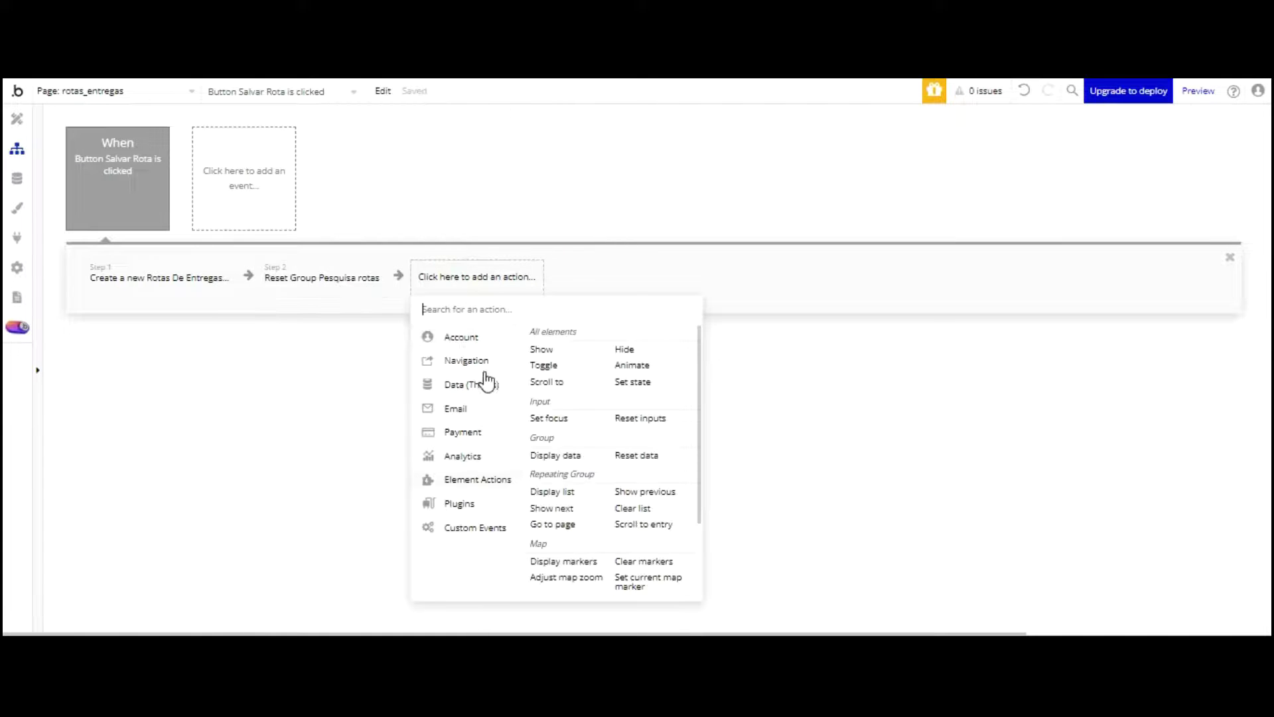
Step: Add a Set focus action on SearchBox Origem after saving the route
left_click(551, 417)
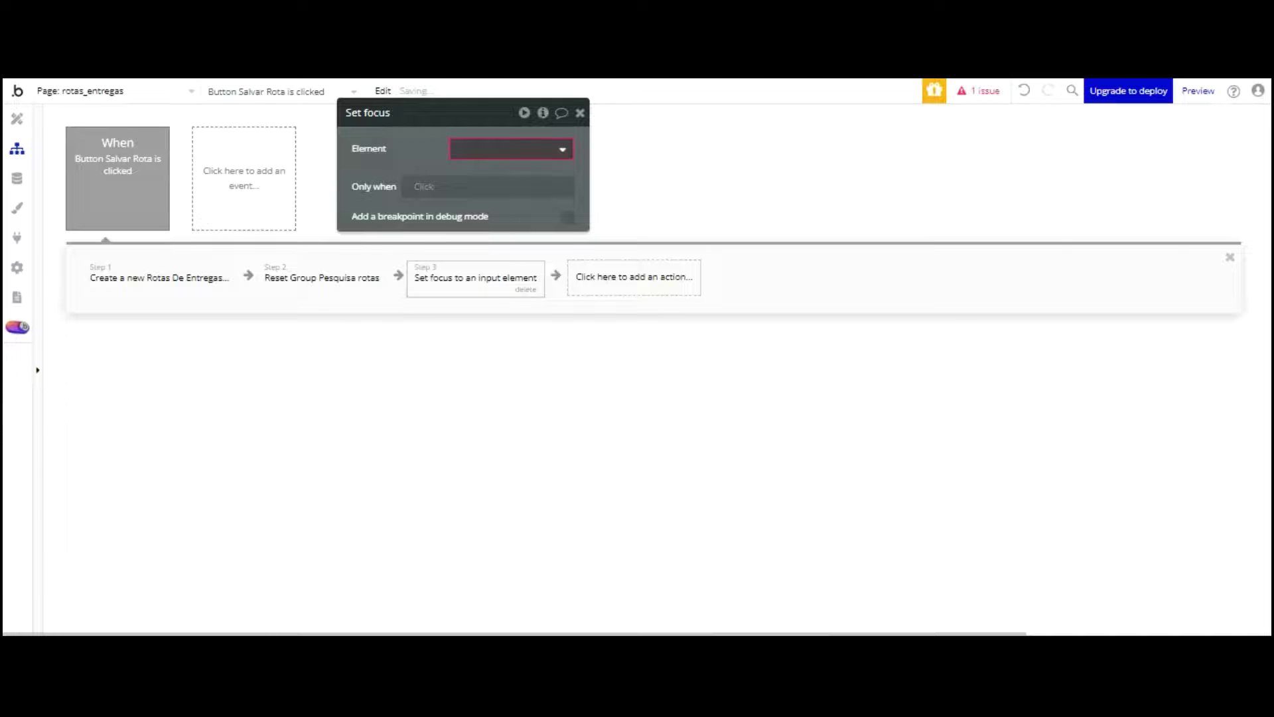
left_click(533, 150)
left_click(524, 263)
left_click(398, 330)
Step: Create a Page is loaded event that sets focus to SearchBox Origem
left_click(250, 156)
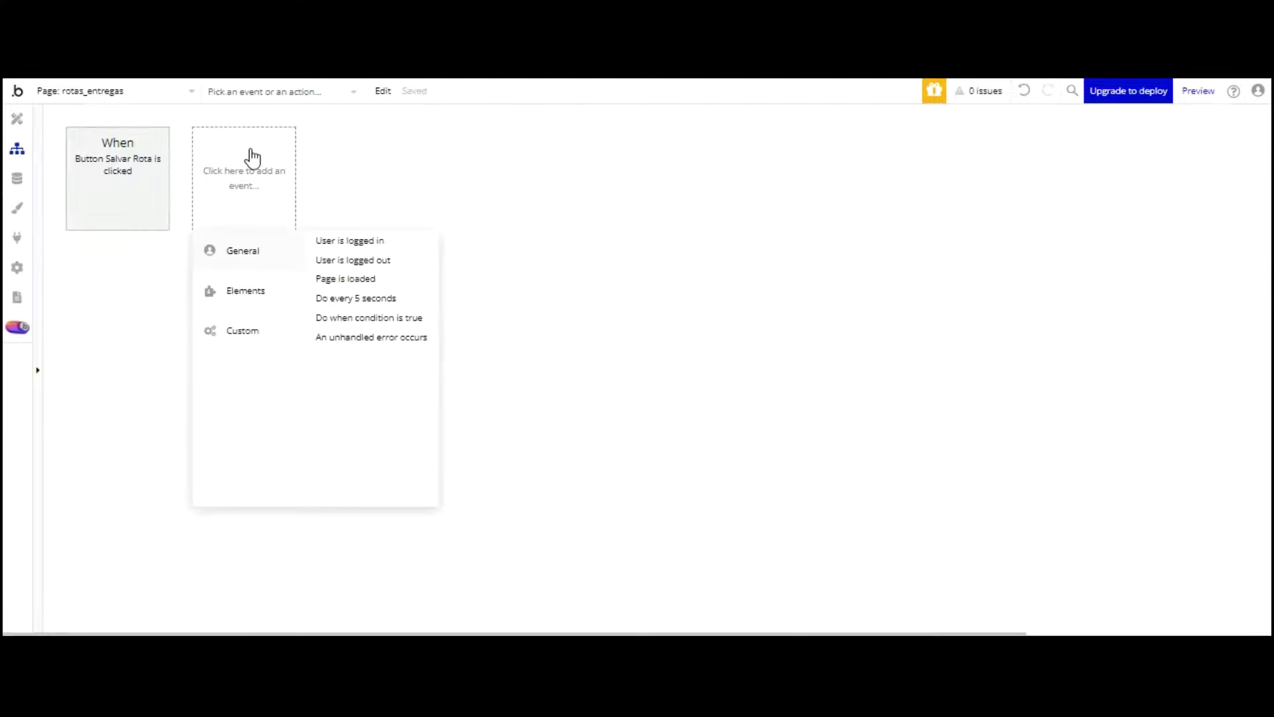
mouse_move(247, 290)
left_click(342, 278)
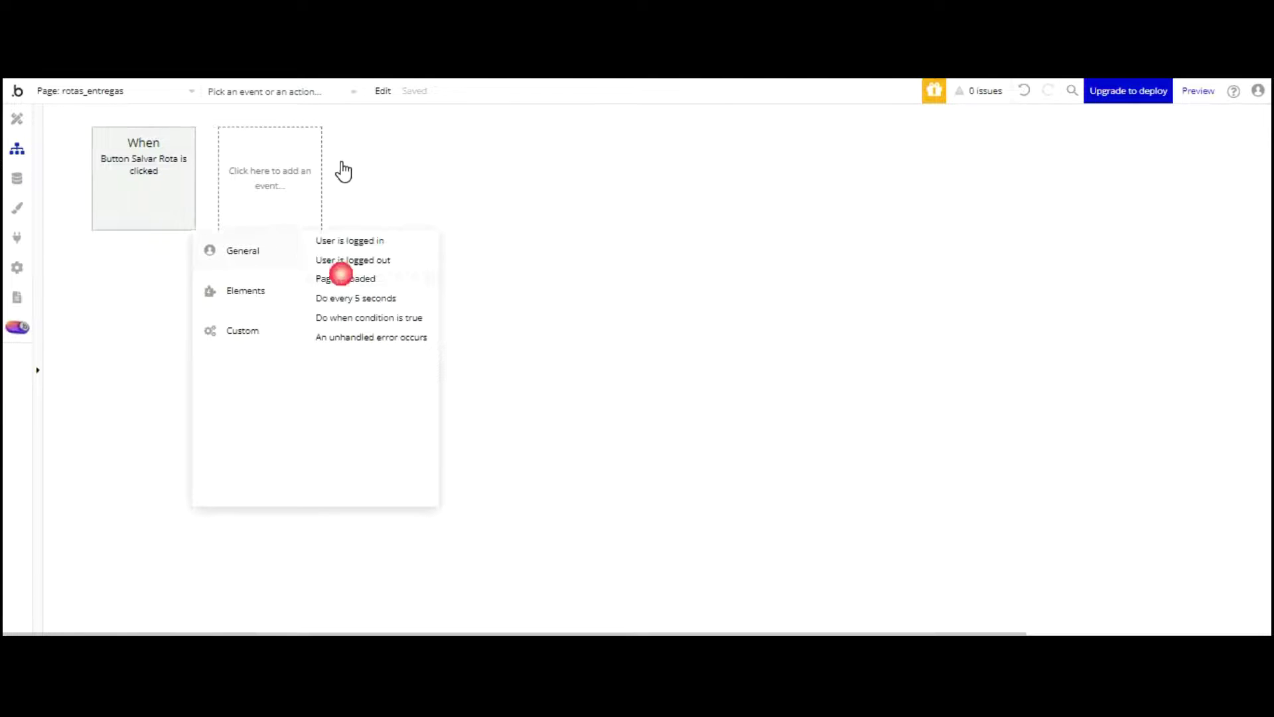
left_click(148, 274)
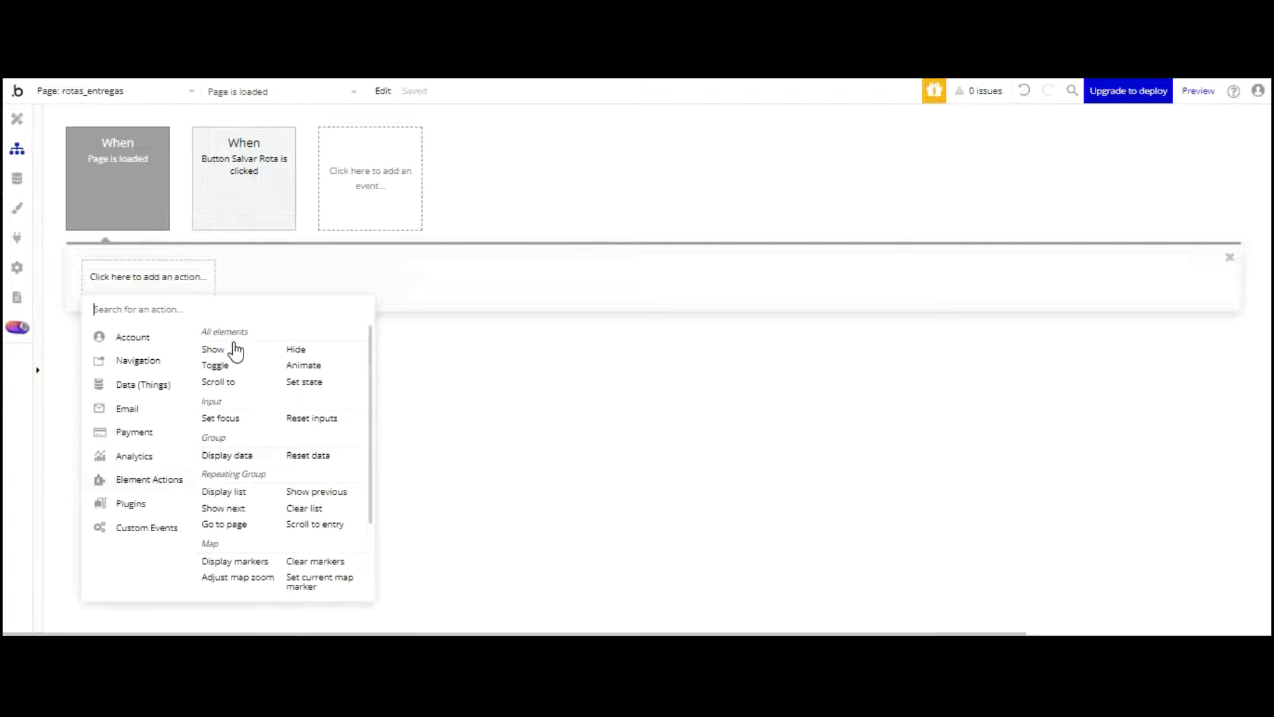
left_click(220, 418)
left_click(540, 145)
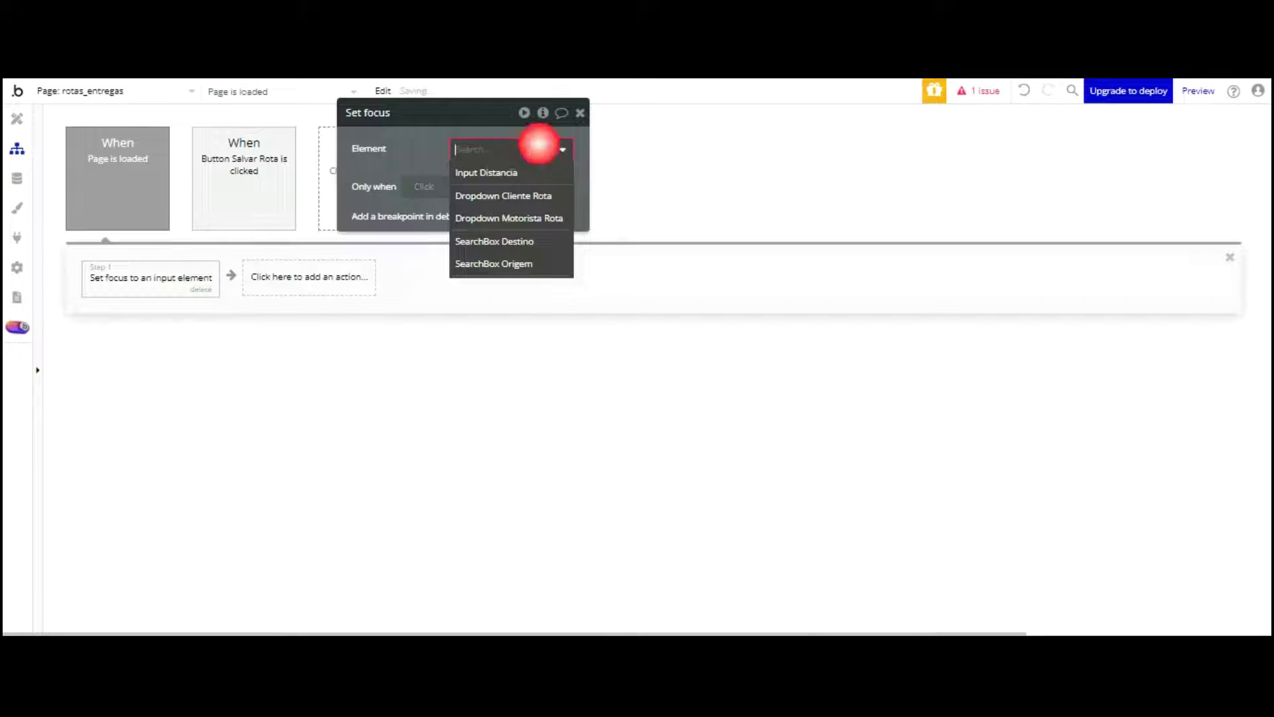
left_click(524, 264)
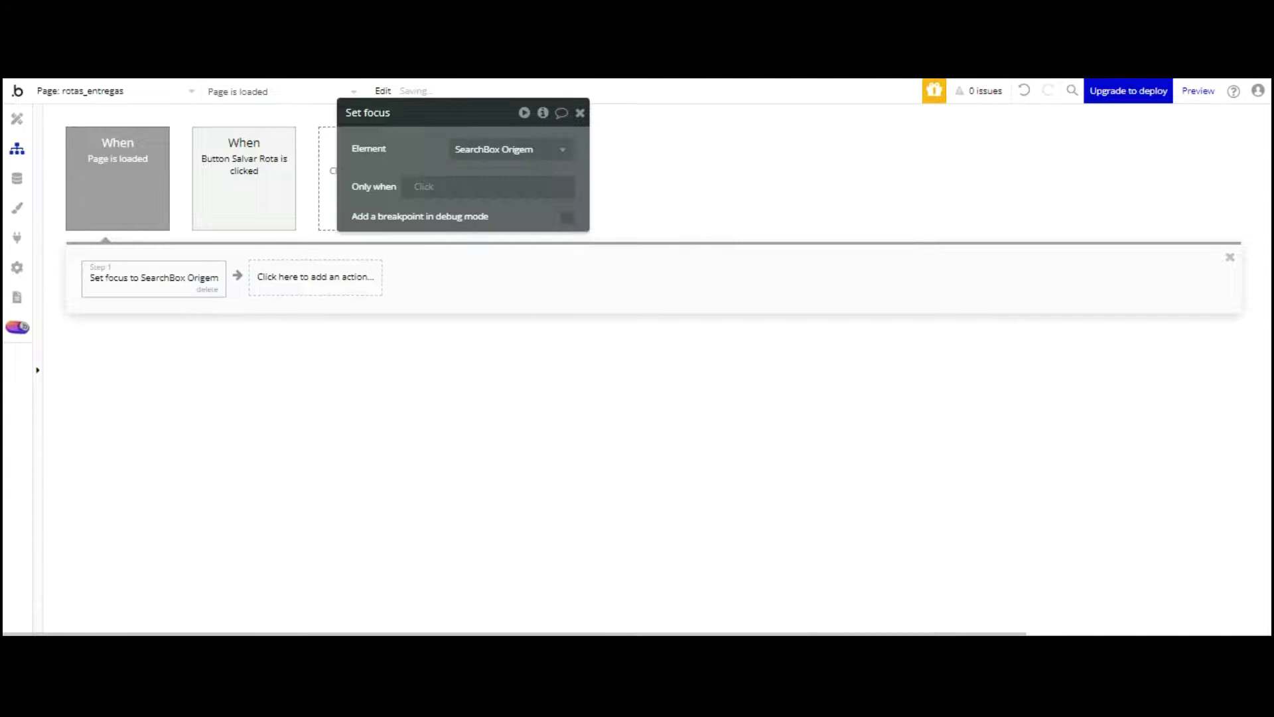
key("ctrl+Tab")
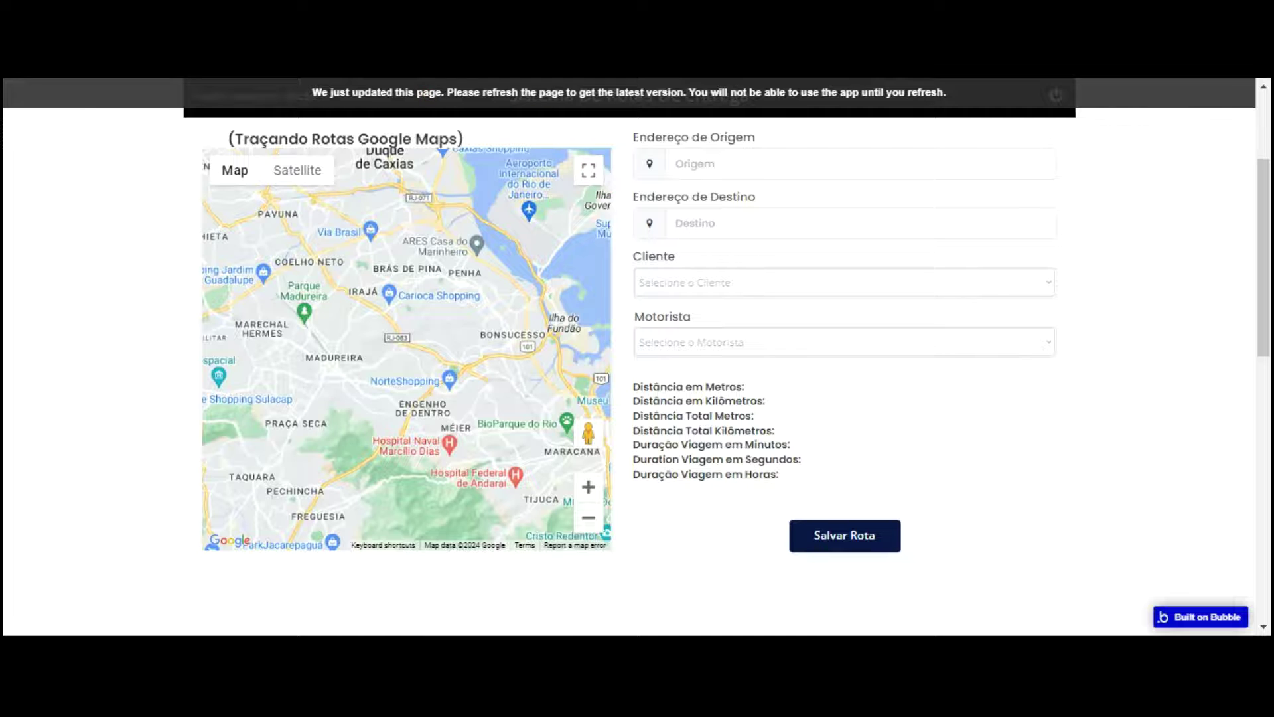
key("F5")
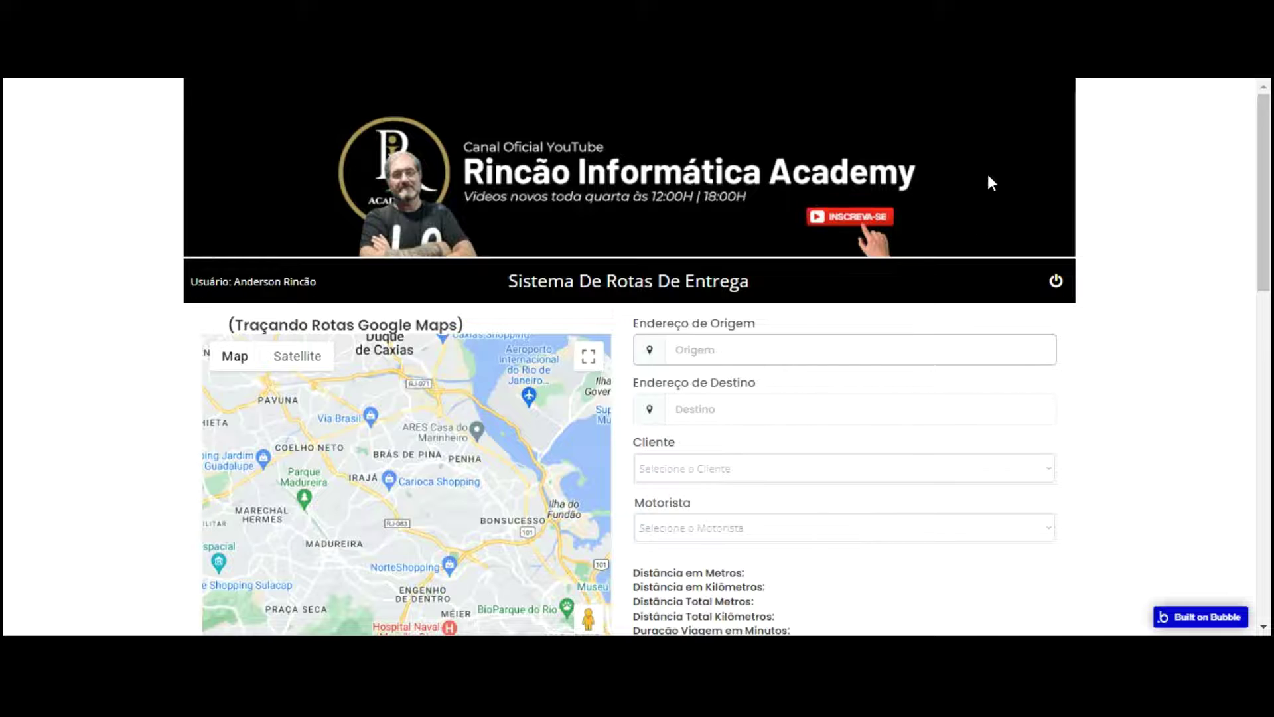
left_click(783, 350)
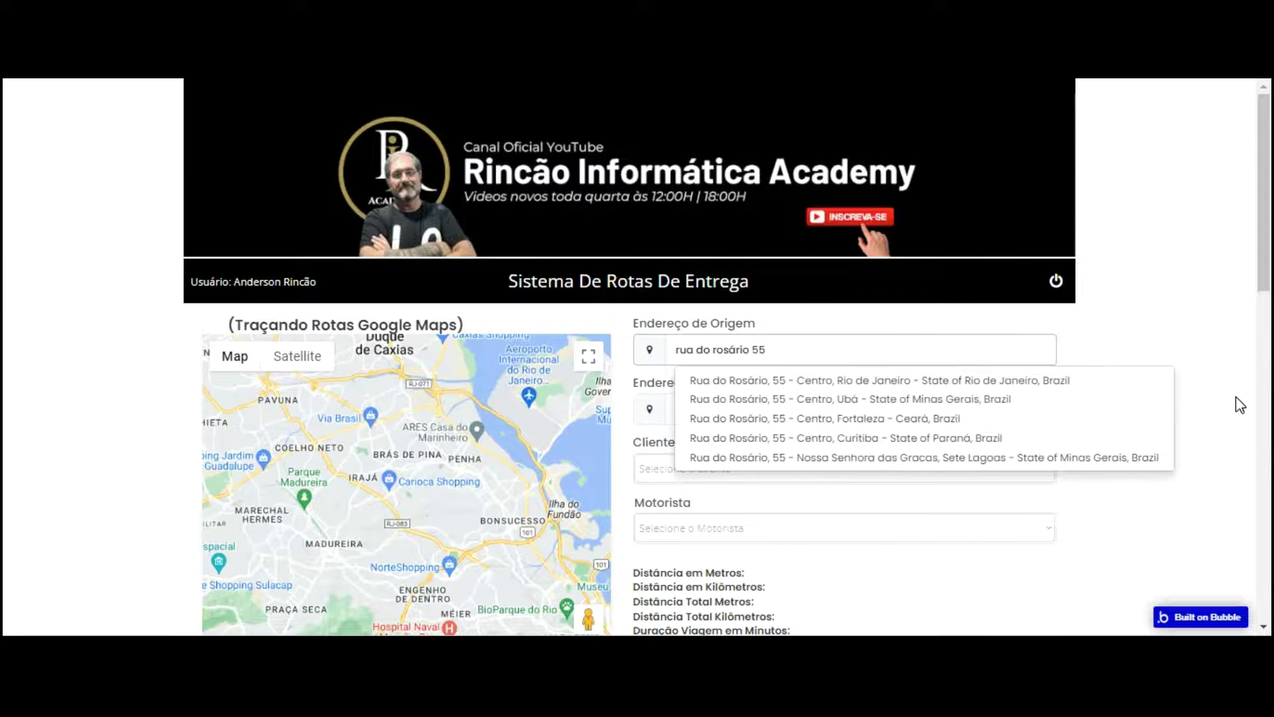
key("Up")
key("Return")
left_click(842, 414)
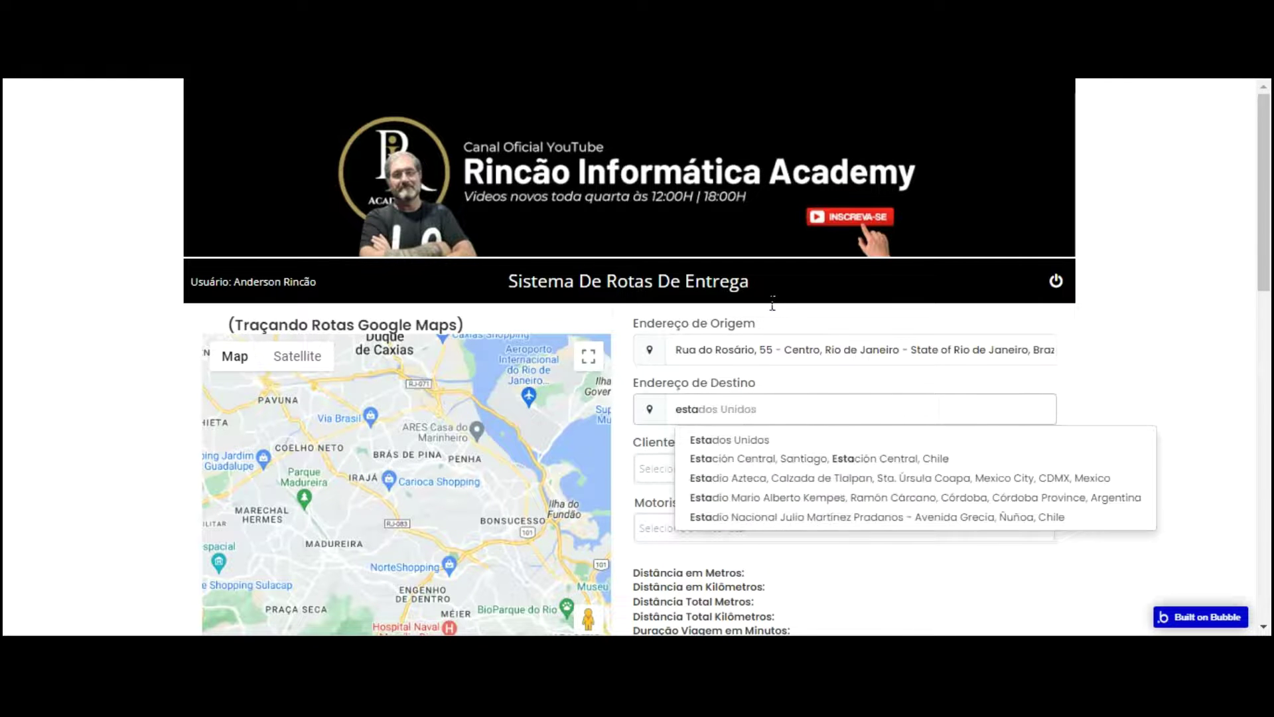
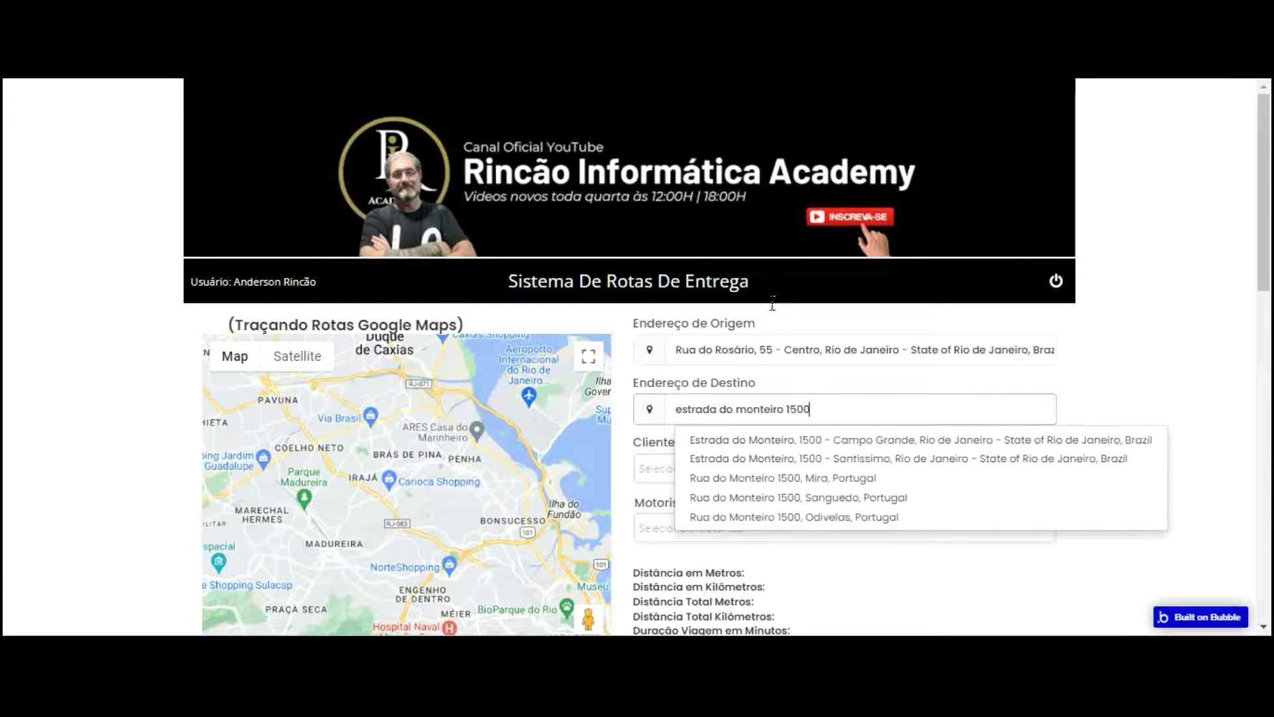
key("Down")
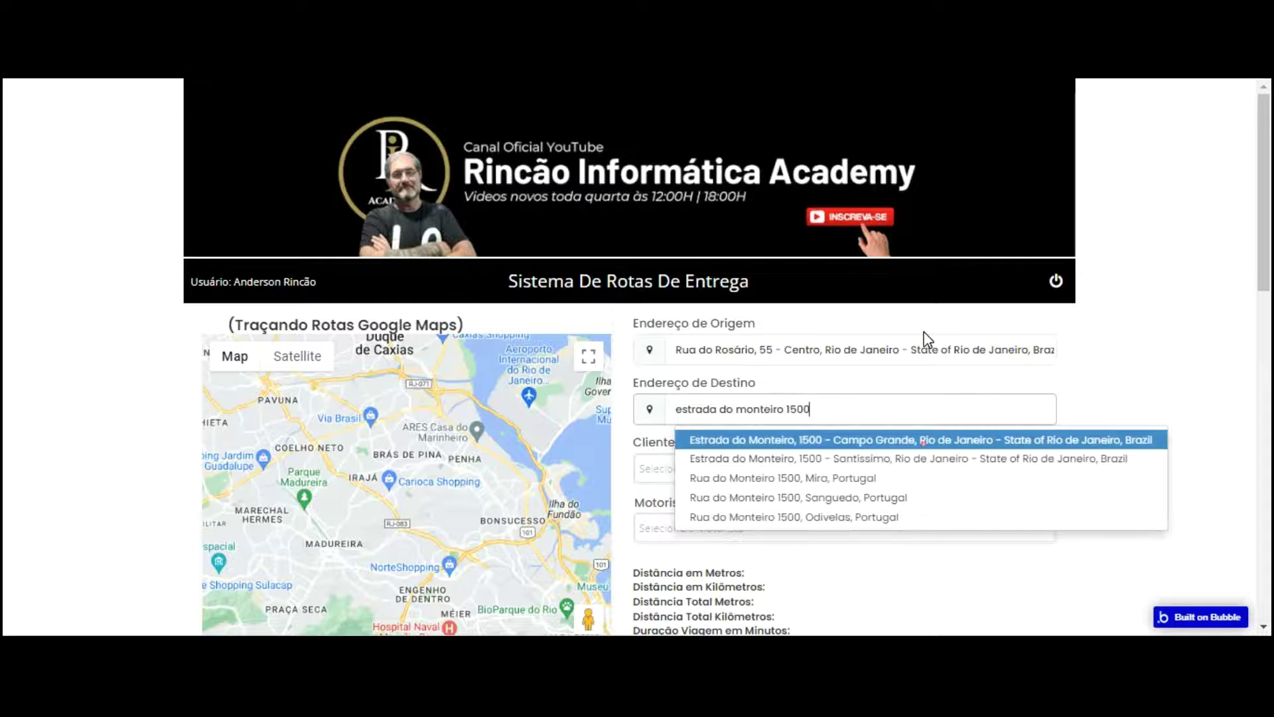
key("Return")
scroll(815, 353, "down", 3)
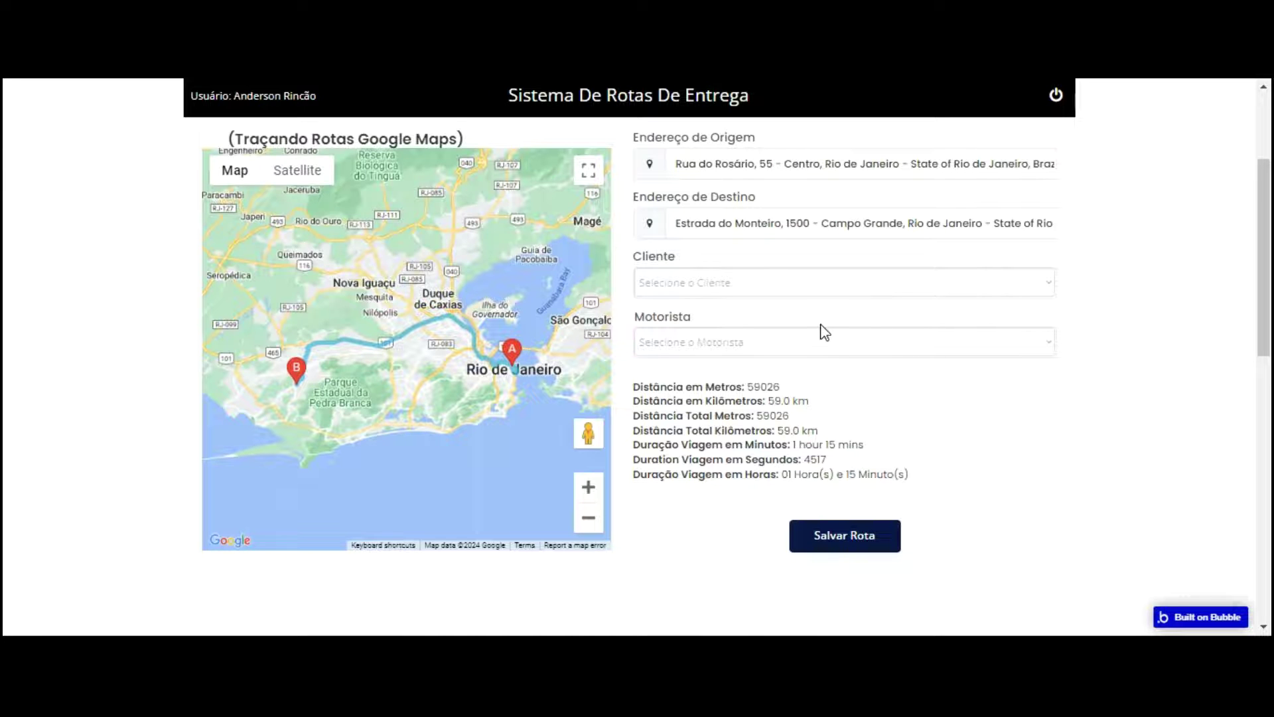
Step: Choose Depósito Rincão as client and the second driver, then save the route
left_click(765, 276)
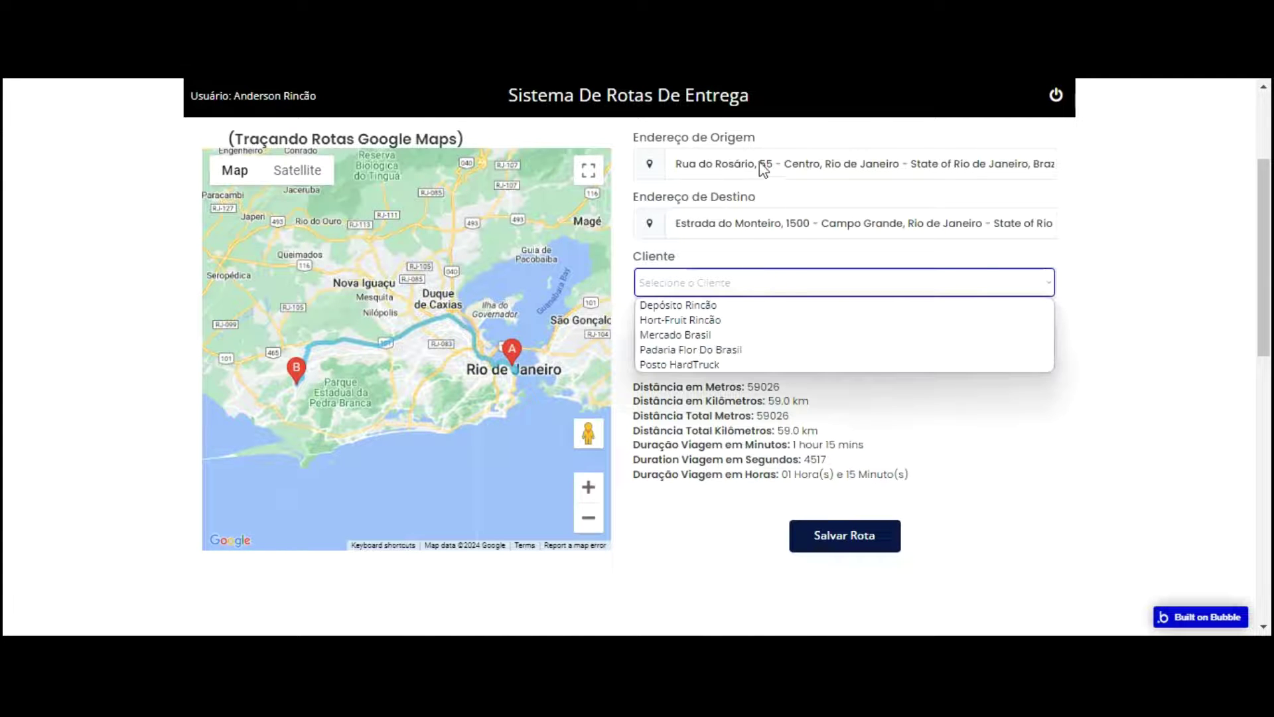
key("Down")
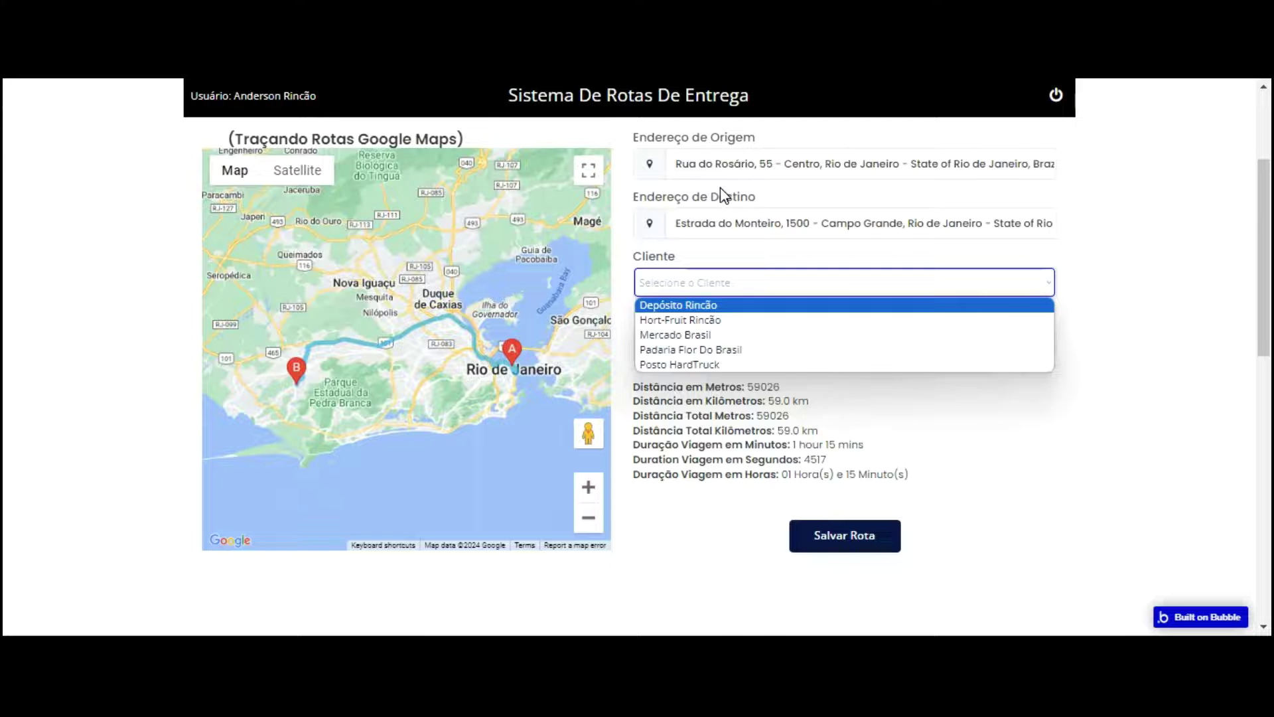
key("Return")
key("Tab")
key("Down")
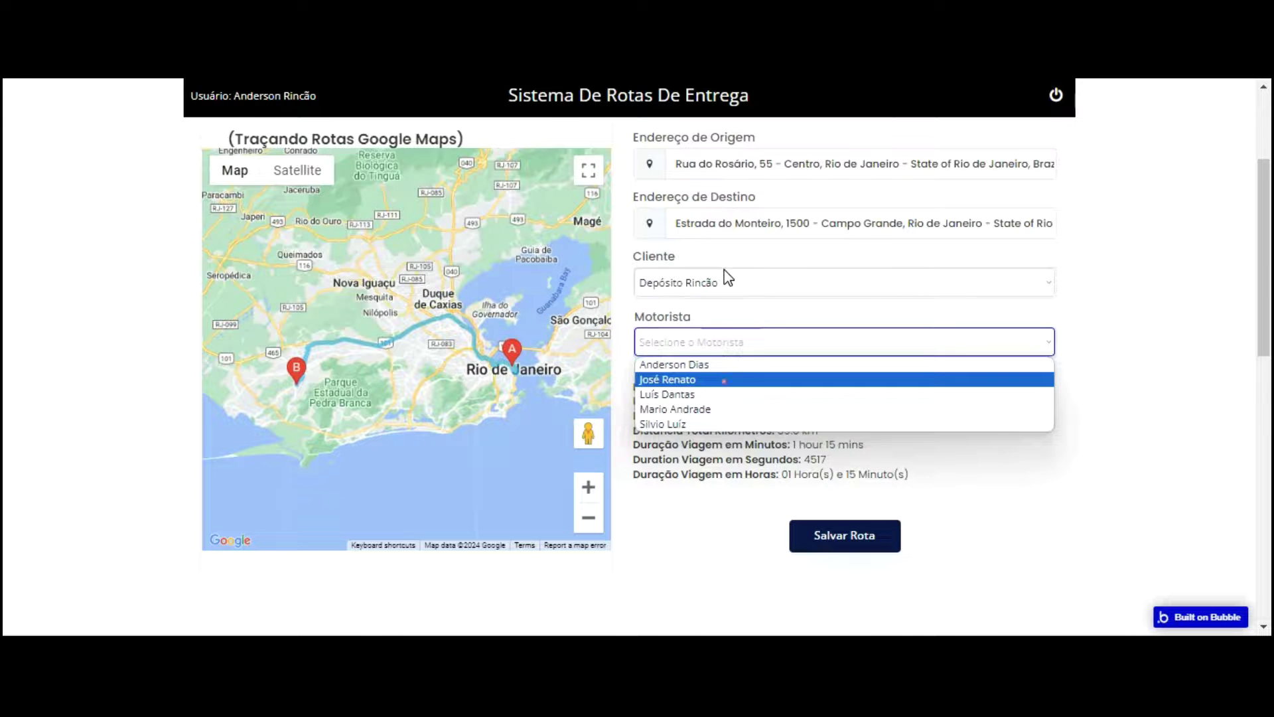
key("Return")
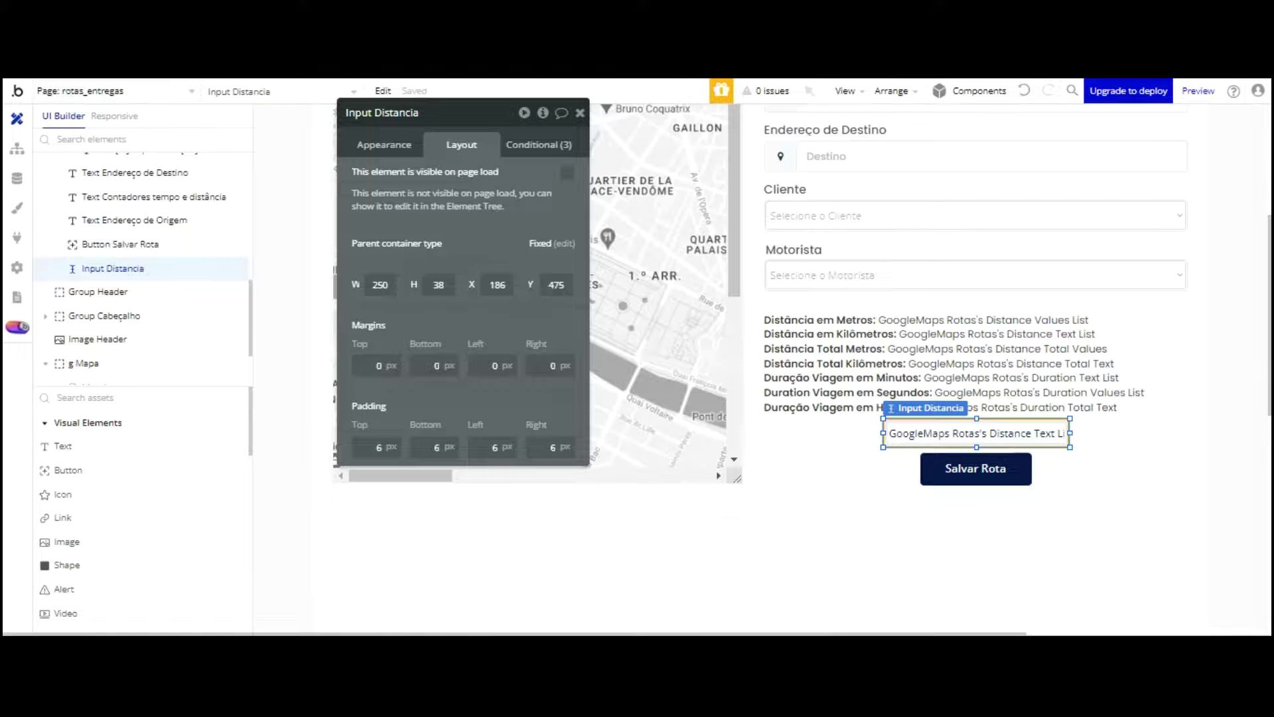
left_click(17, 178)
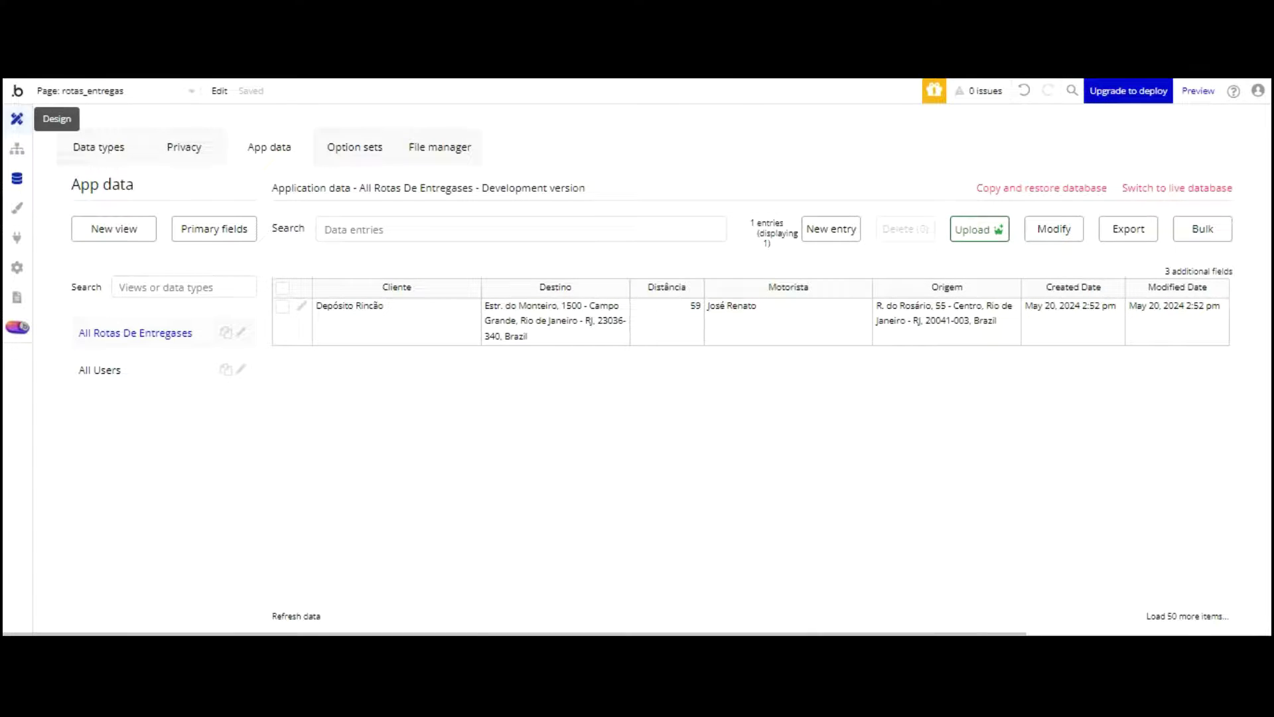
left_click(17, 119)
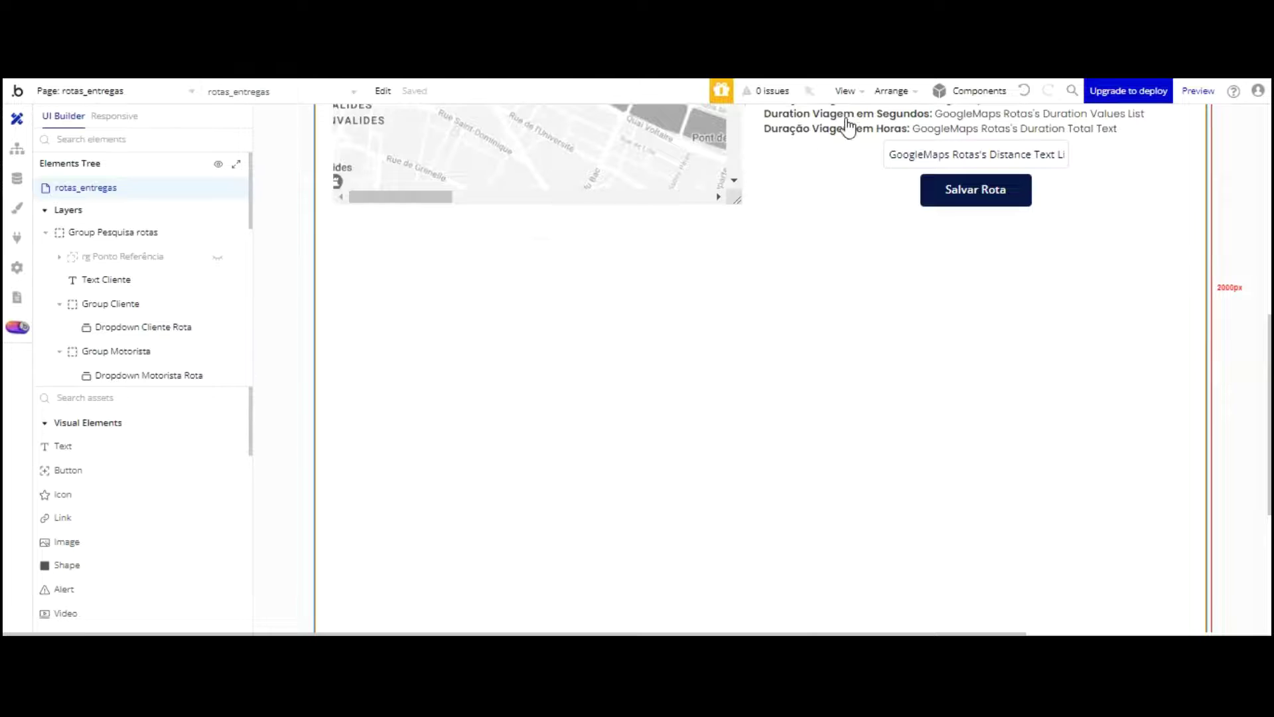
Step: Draw a Repeating Group below the Salvar Rota button
scroll(139, 418, "down", 2)
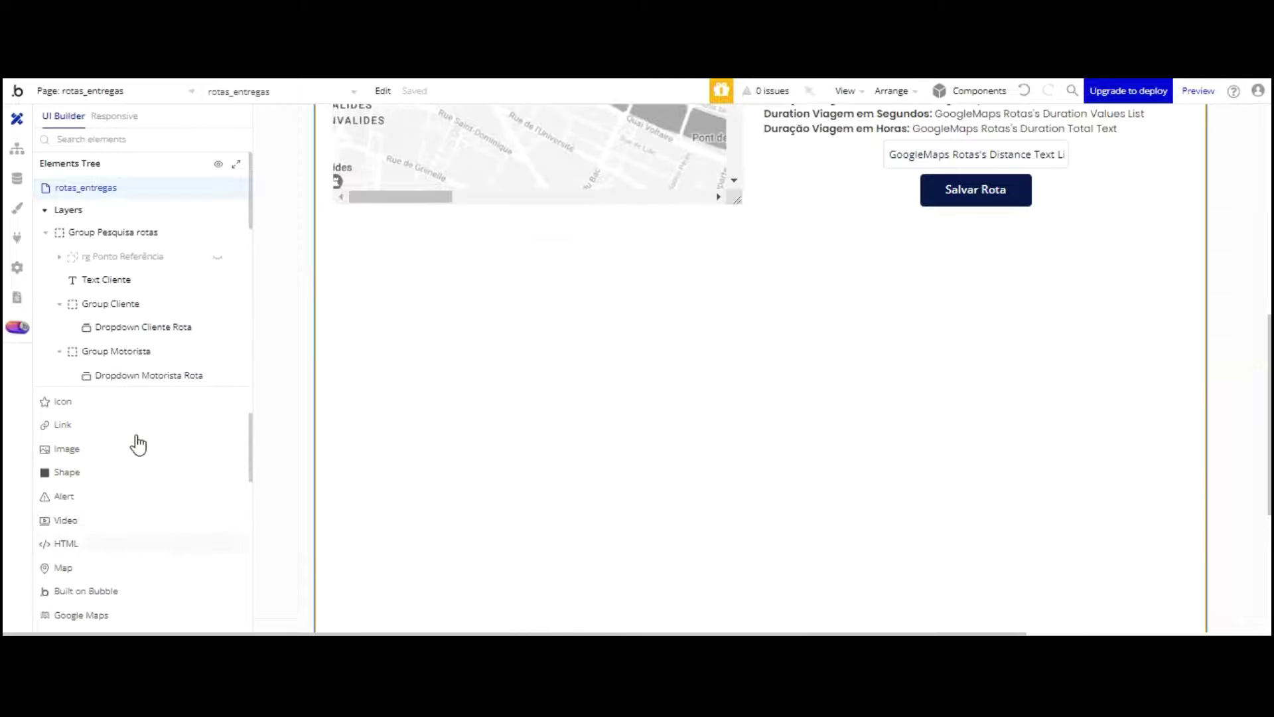
scroll(126, 491, "down", 4)
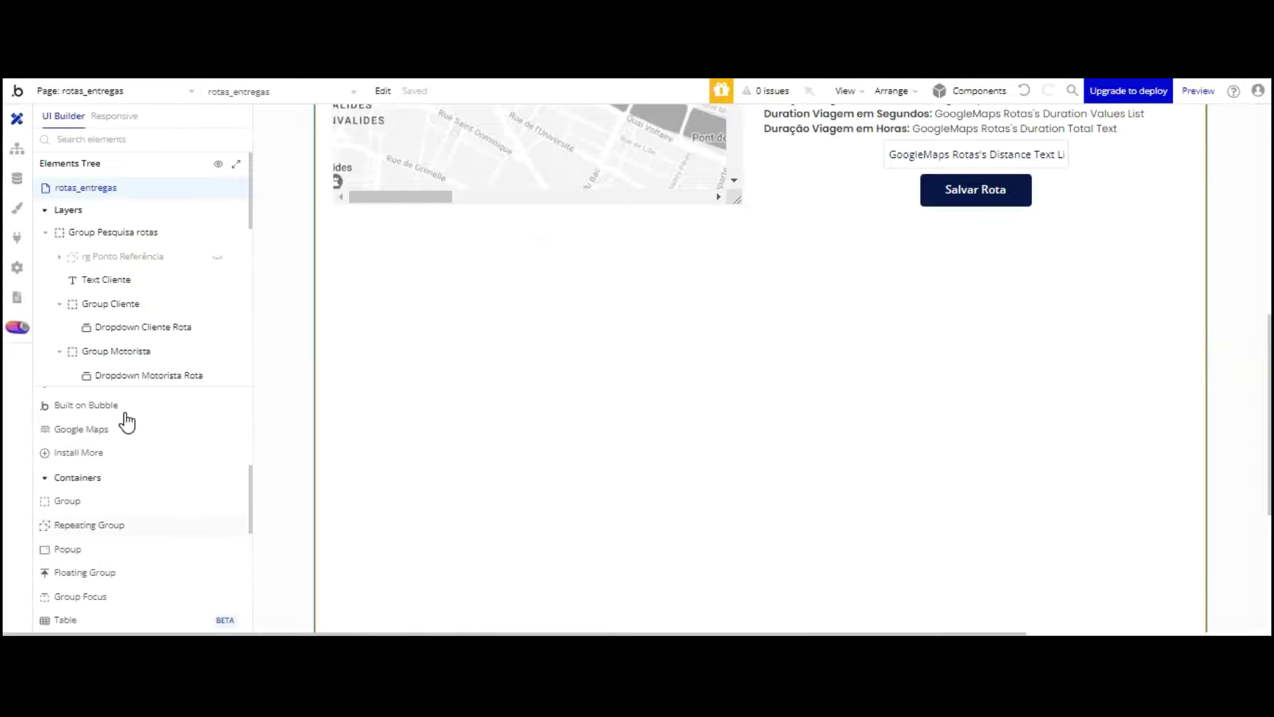
left_click(89, 524)
mouse_move(346, 261)
left_mouse_down()
mouse_move(381, 313)
mouse_move(909, 392)
mouse_move(1179, 464)
left_mouse_up()
left_click_drag(1177, 350, 1156, 354)
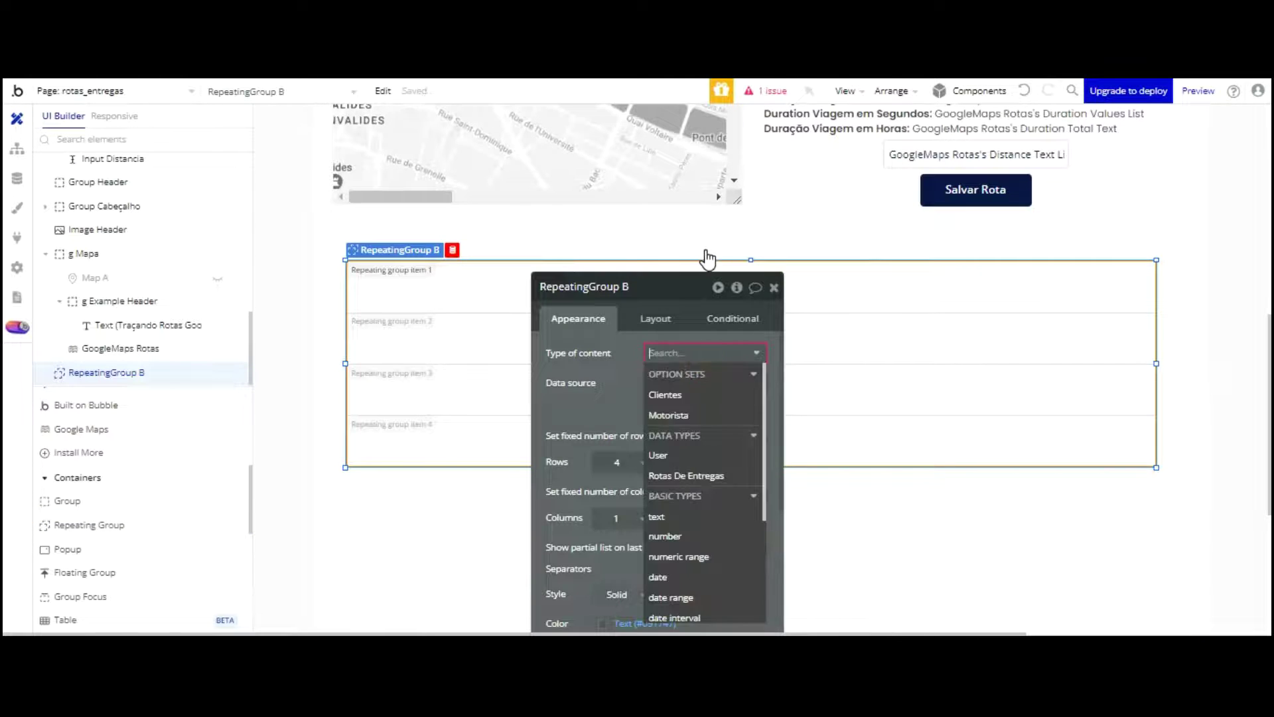
Step: Set its content to Rotas De Entregas from a search for Rotas De Entregas, without fixed rows
left_click(703, 472)
left_click(670, 382)
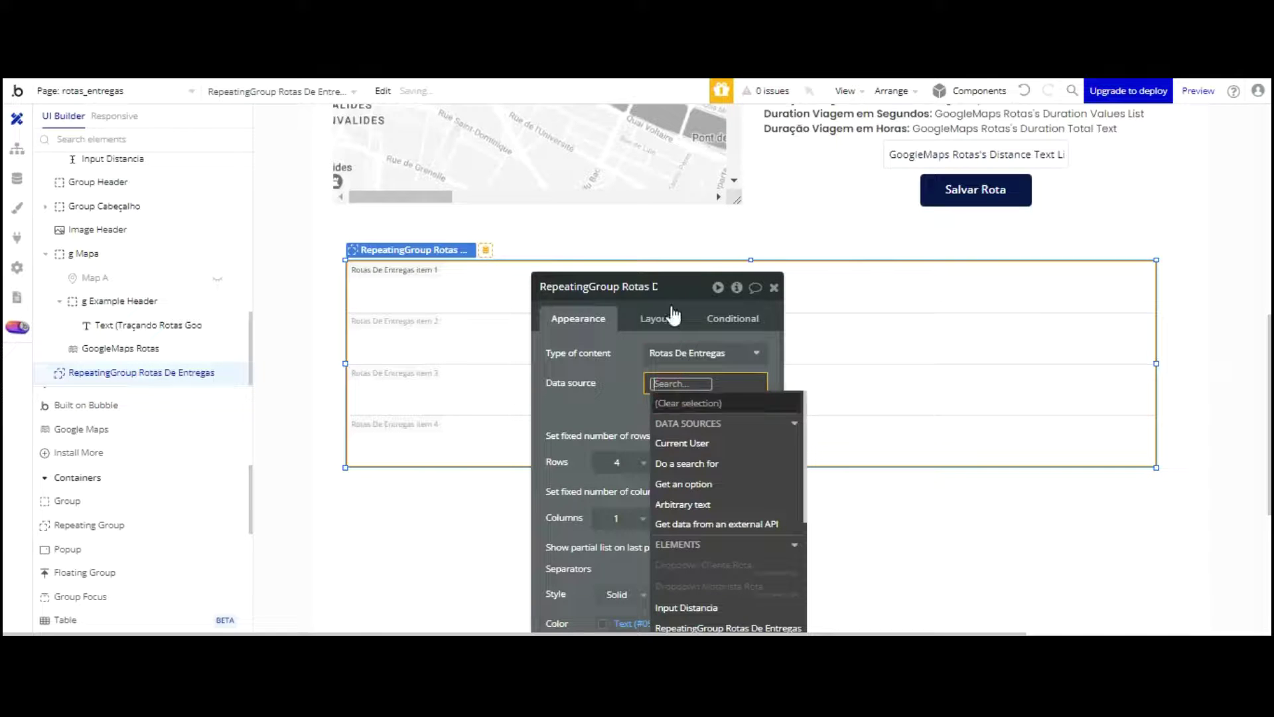
left_click(670, 459)
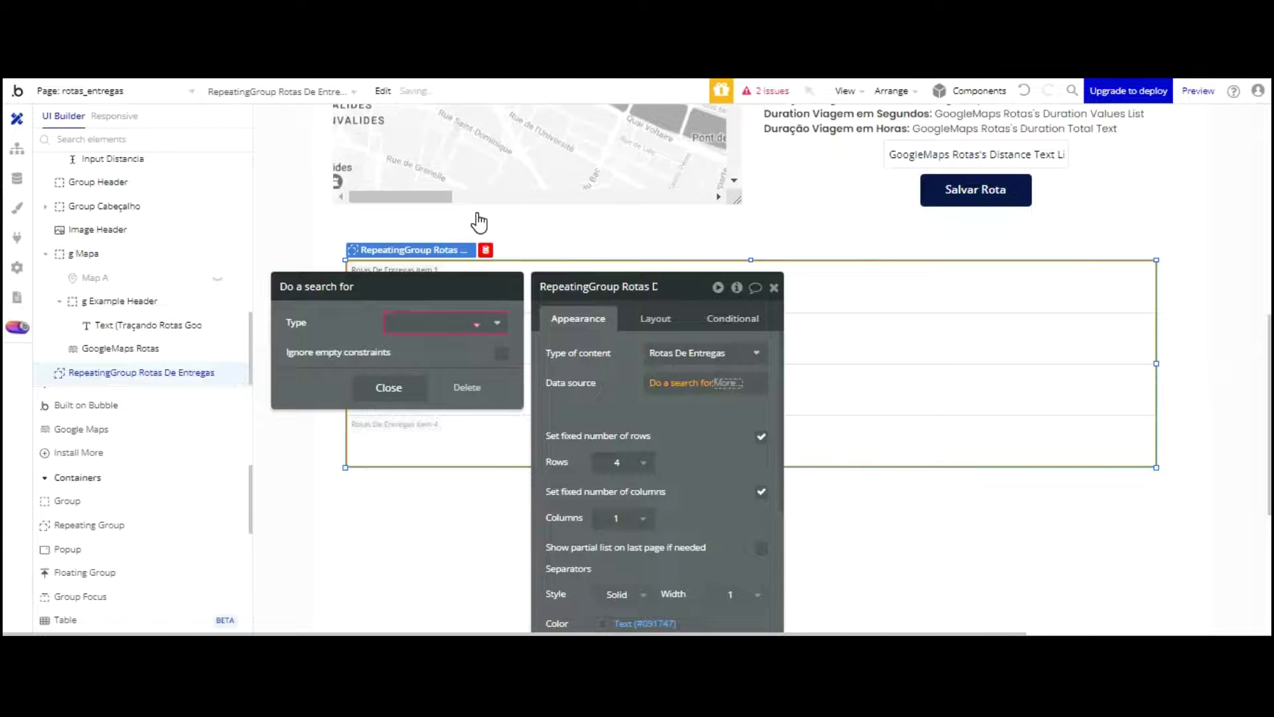
left_click(435, 379)
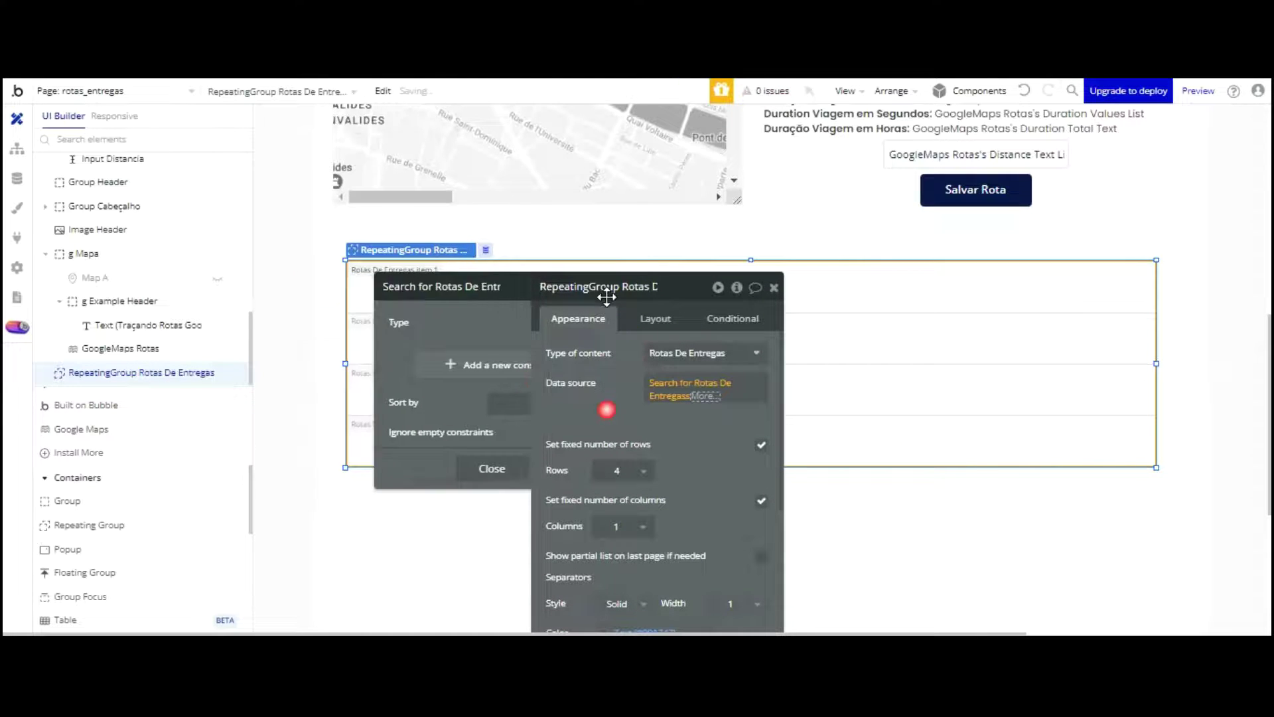
left_click(607, 297)
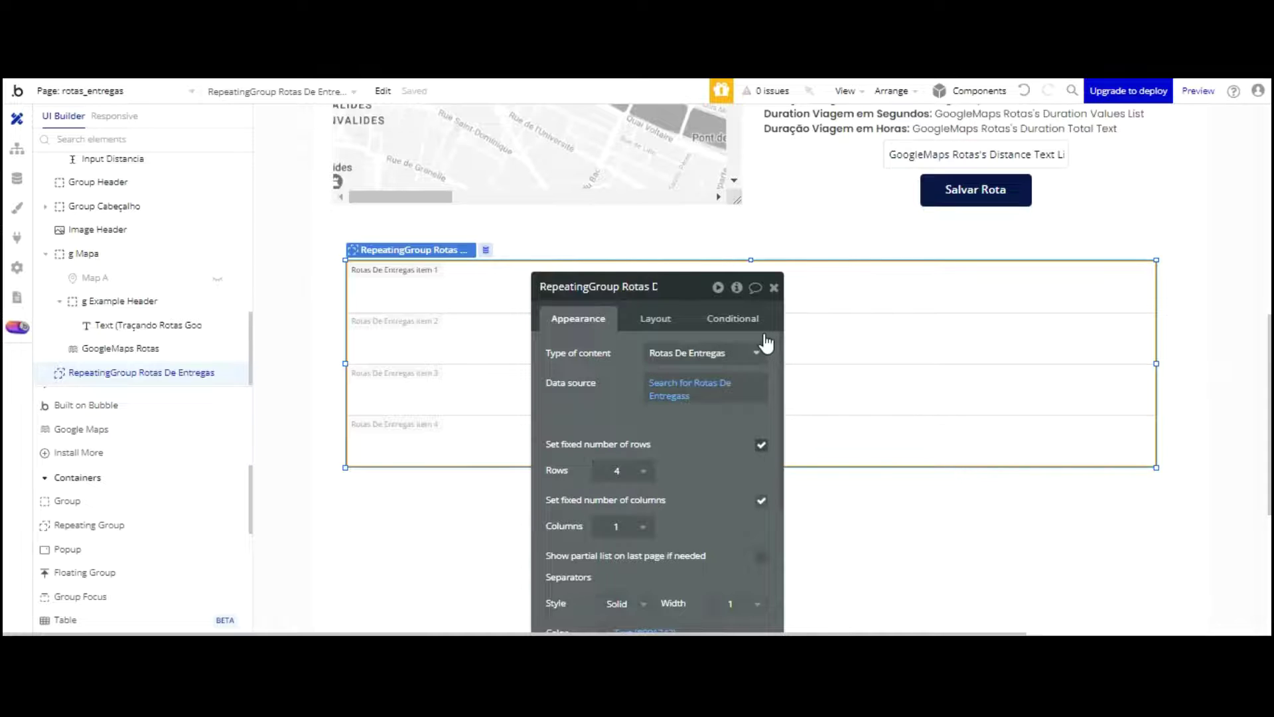
left_click(761, 445)
Step: Set the row minimum height to 100 and shift the list slightly left
left_click_drag(673, 362, 636, 360)
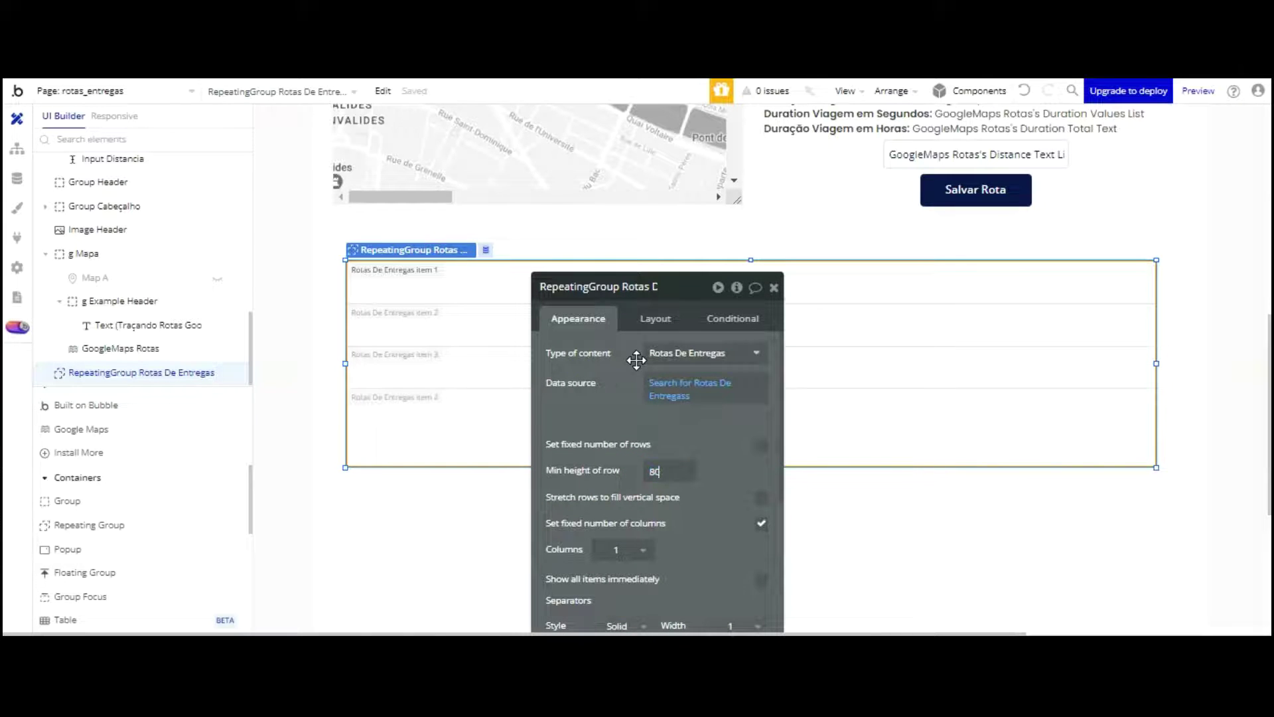
left_click_drag(669, 472, 635, 472)
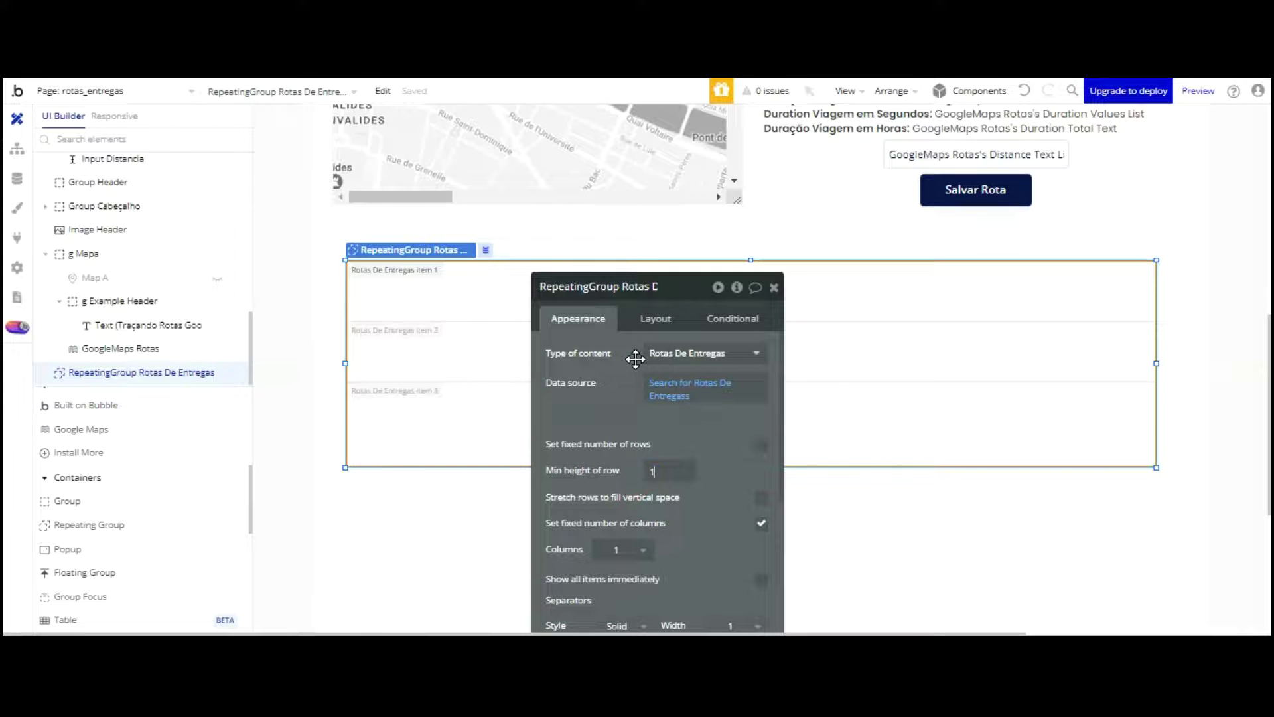
left_click_drag(642, 296, 924, 174)
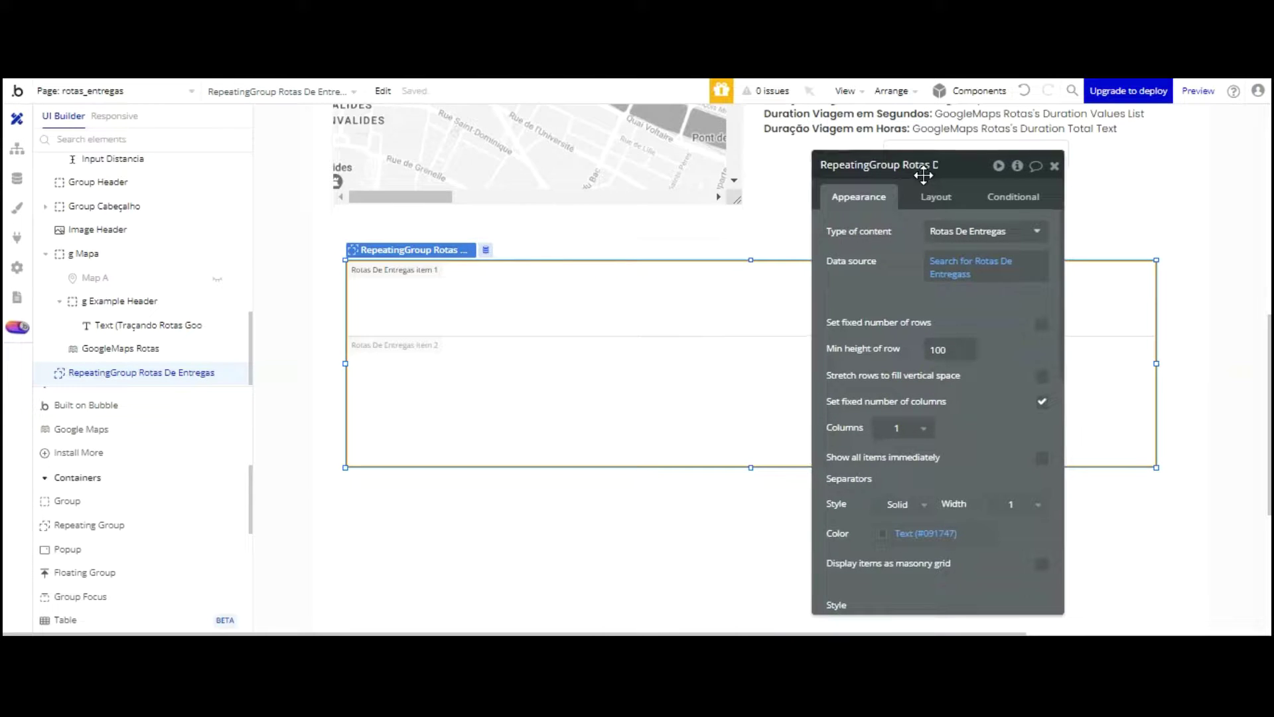
left_click_drag(713, 233, 702, 232)
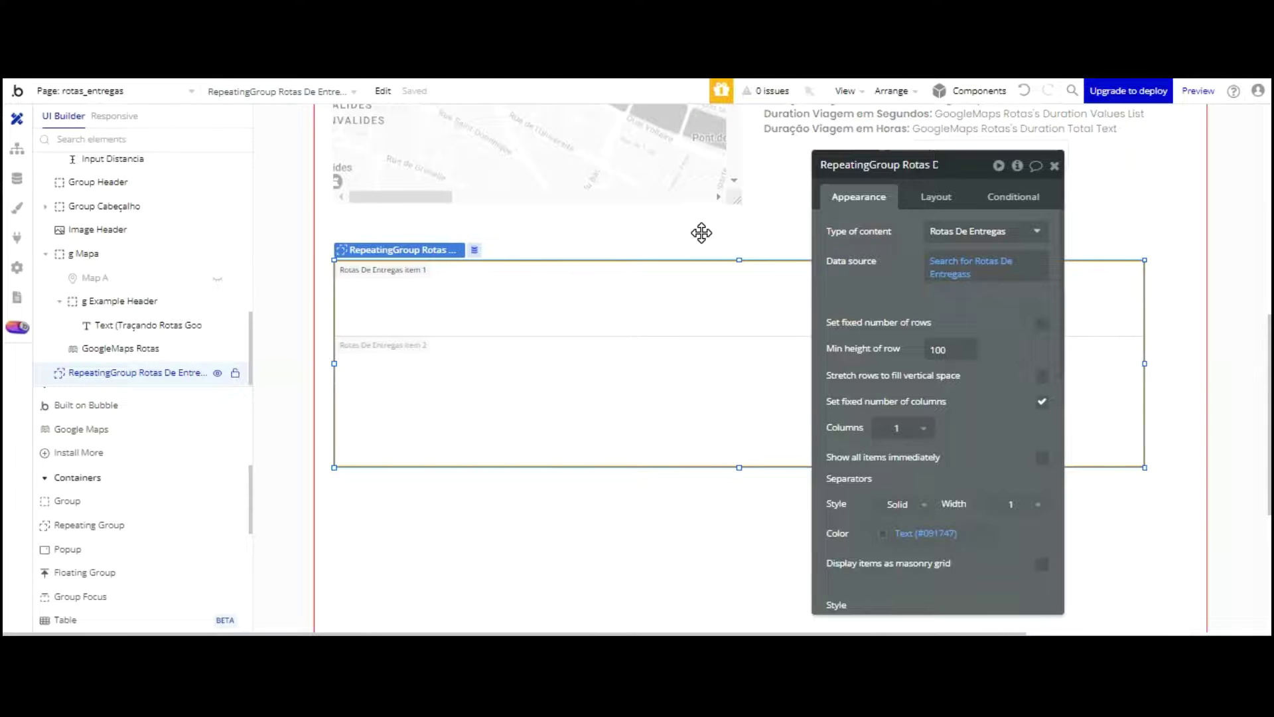
Step: Widen the routes list to about 1135 px and make it taller
left_click_drag(1144, 259, 1179, 259)
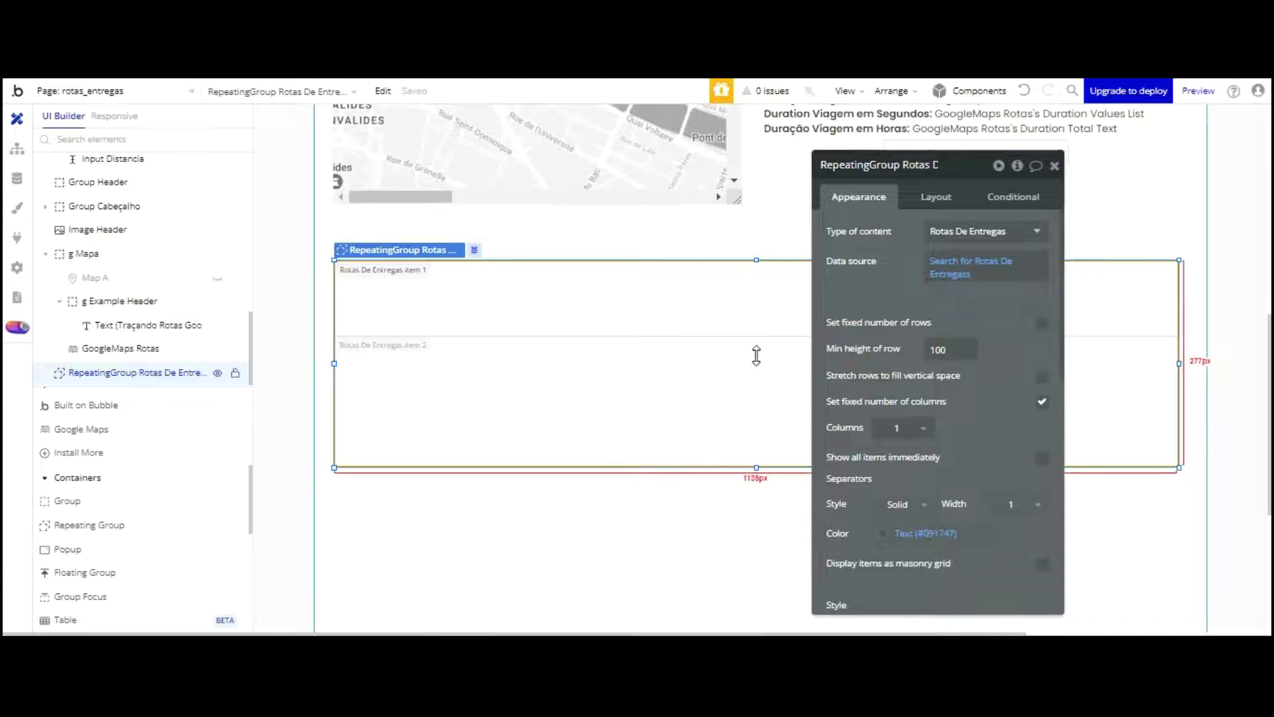
left_click_drag(758, 359, 769, 463)
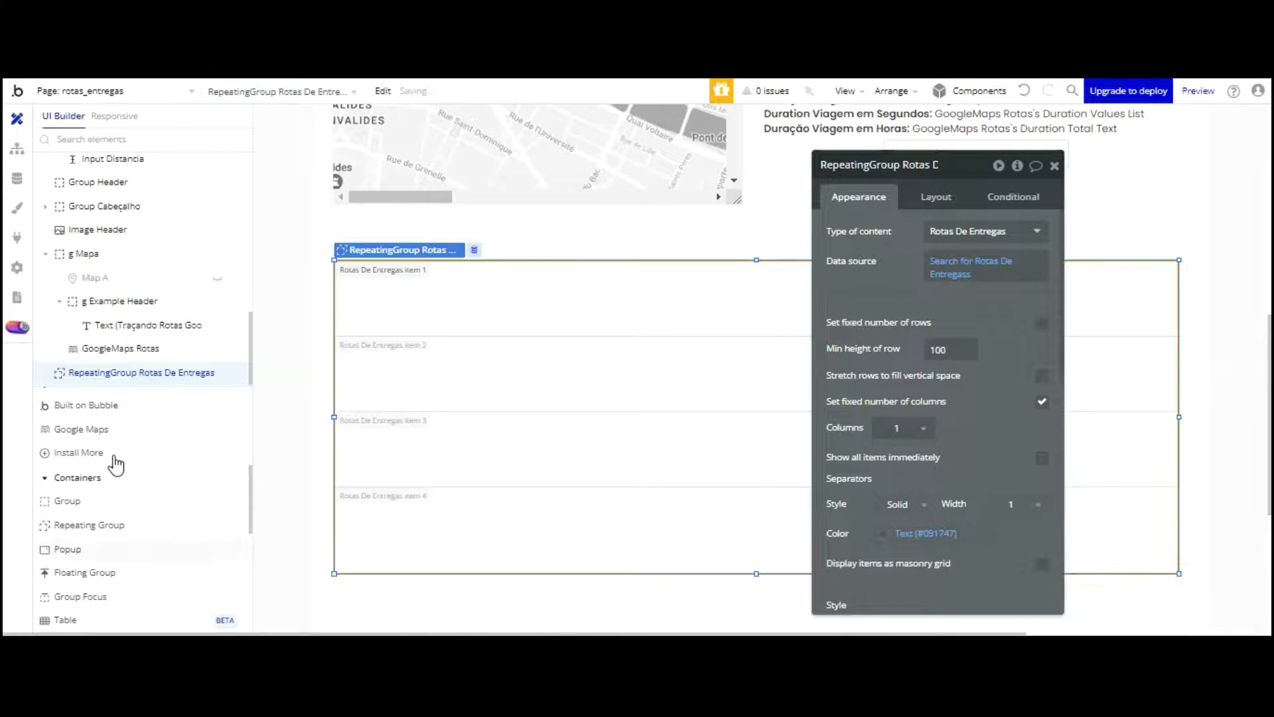
scroll(100, 471, "down", 2)
scroll(81, 464, "up", 8)
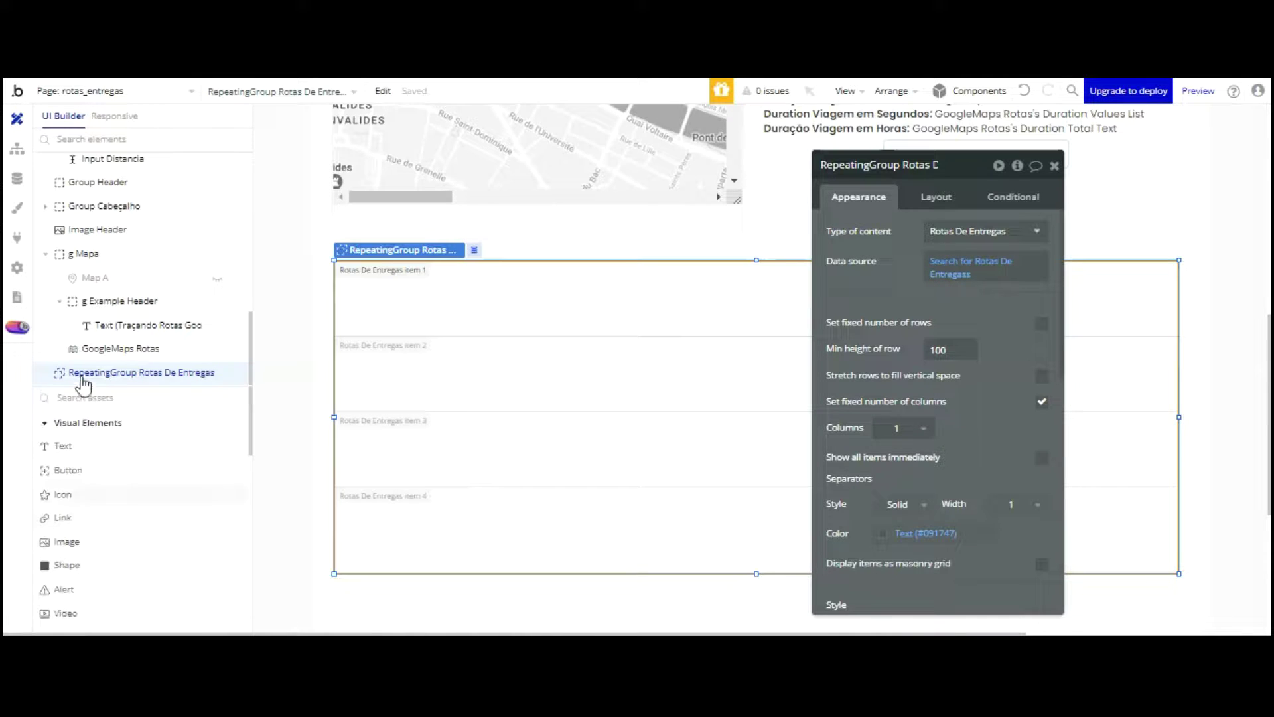
left_click(63, 446)
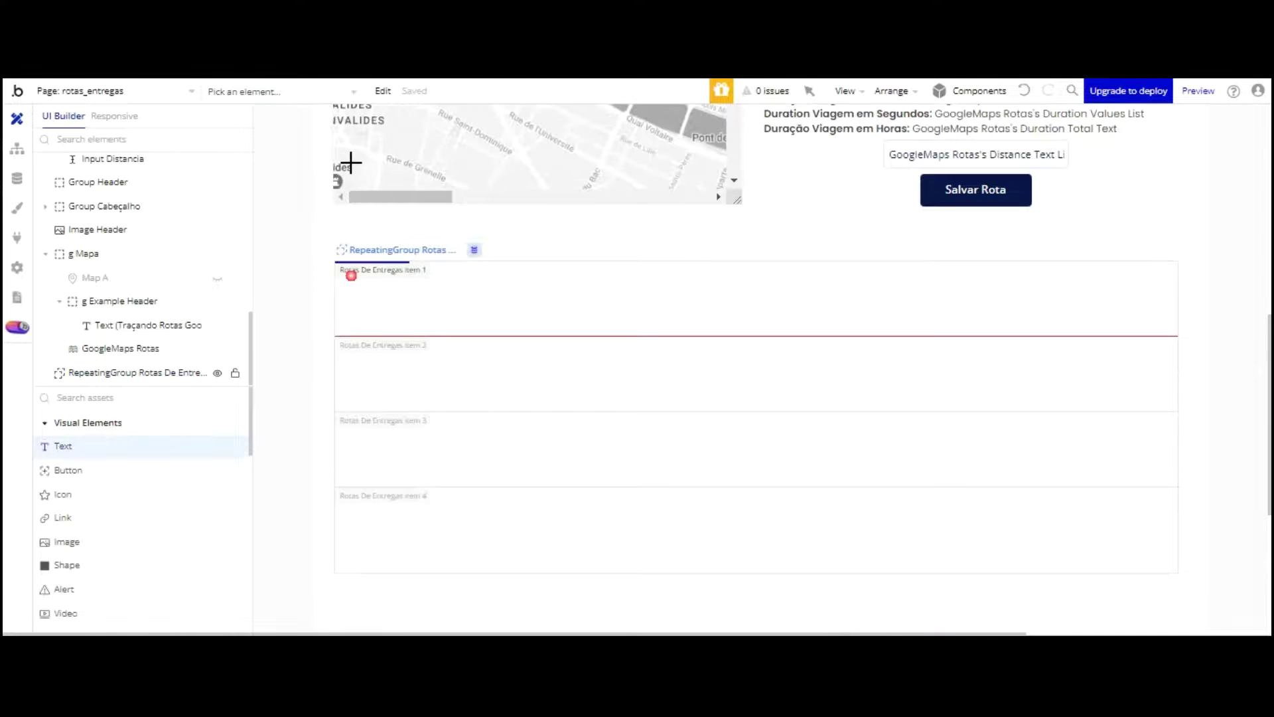
Step: Place a text element in the list's first row, keeping the cell layout Fixed
left_click(351, 273)
left_click(522, 301)
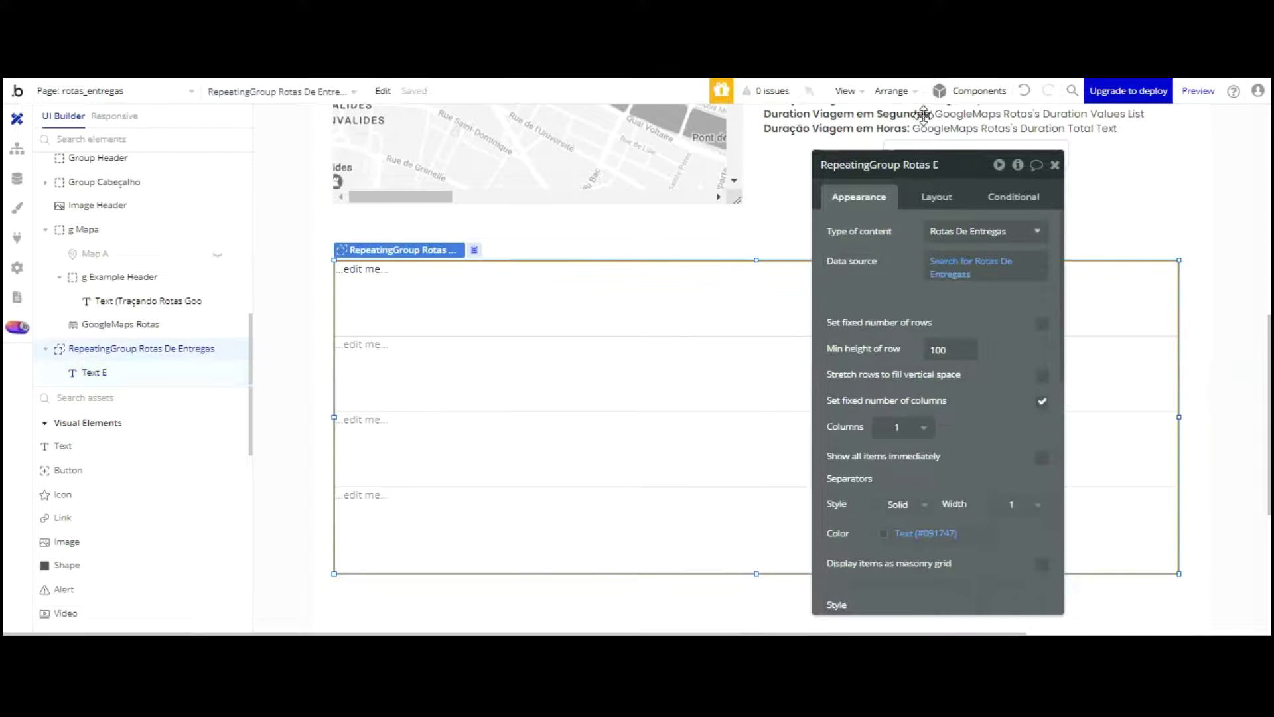
left_click(936, 196)
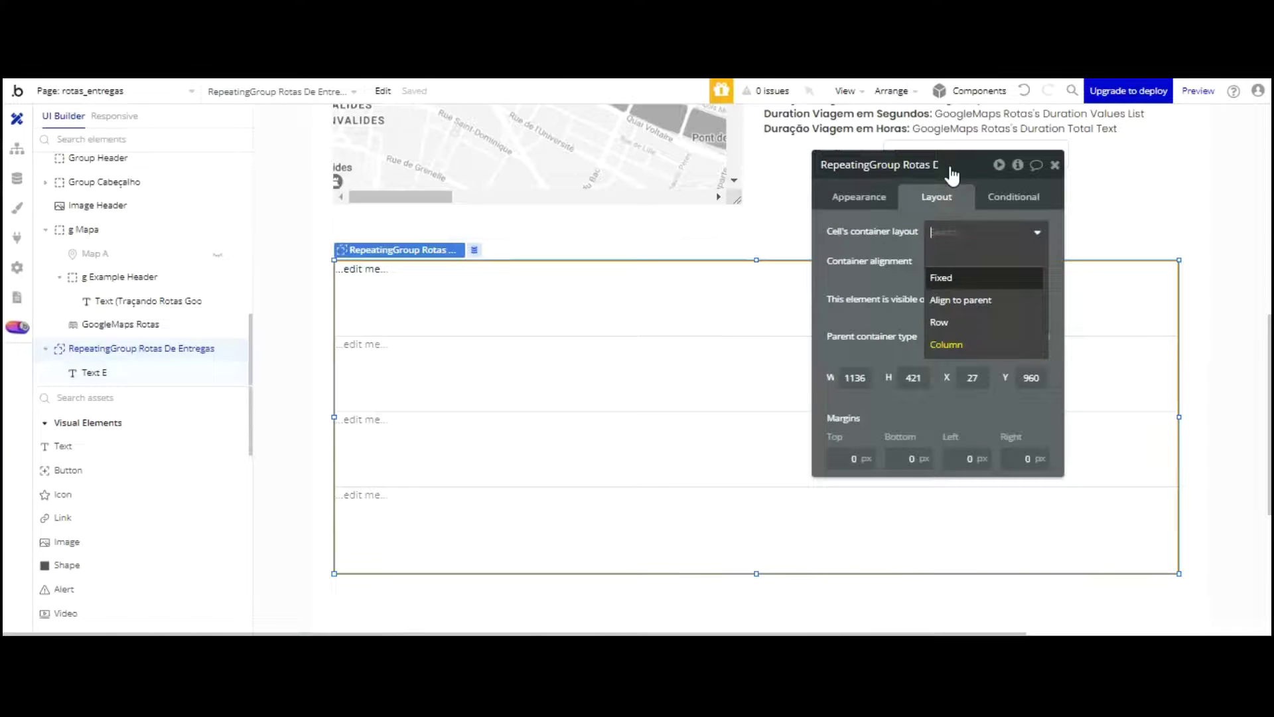
left_click(941, 277)
left_click(362, 268)
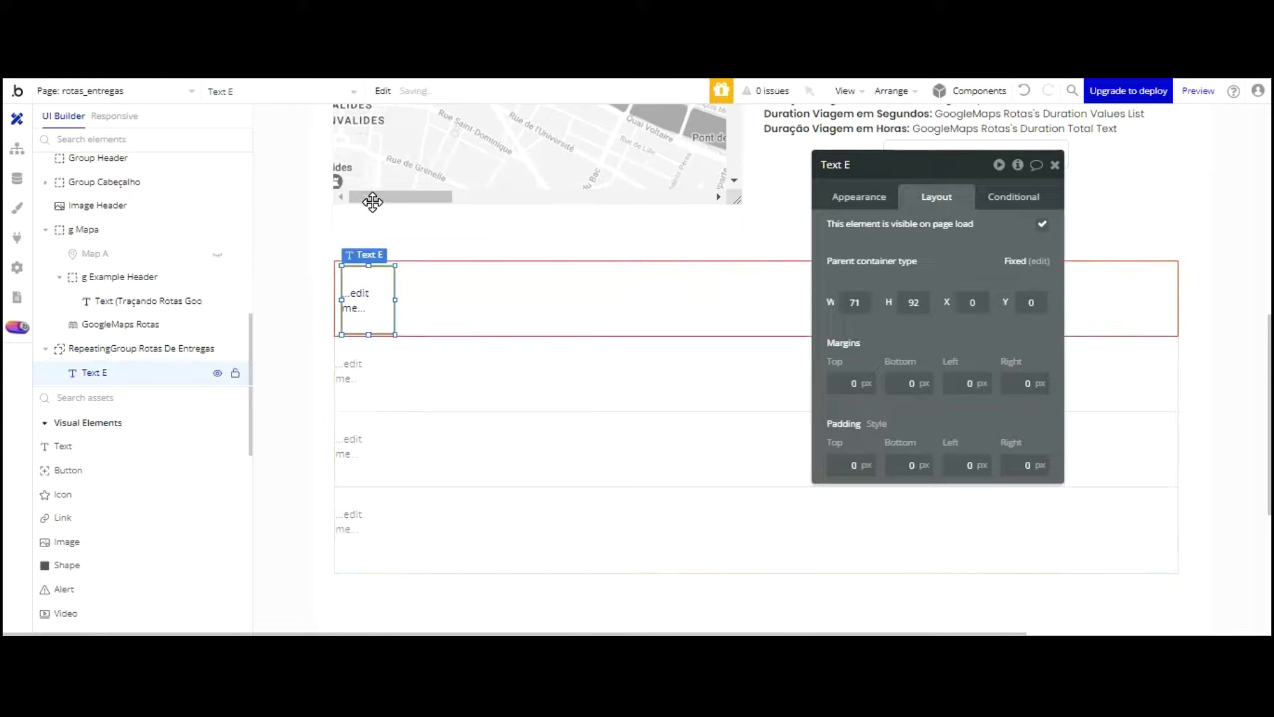
left_click_drag(373, 312, 373, 308)
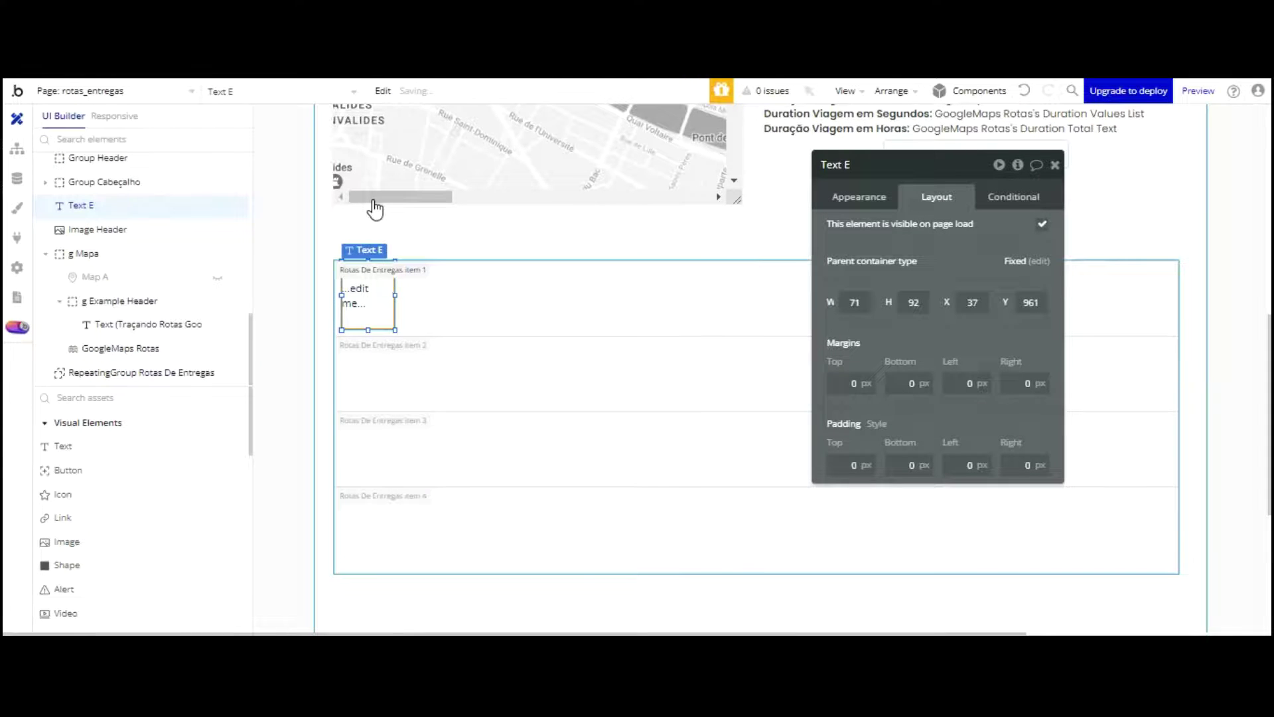
key("Up")
key("Up")
key("Up")
key("Up")
key("Up")
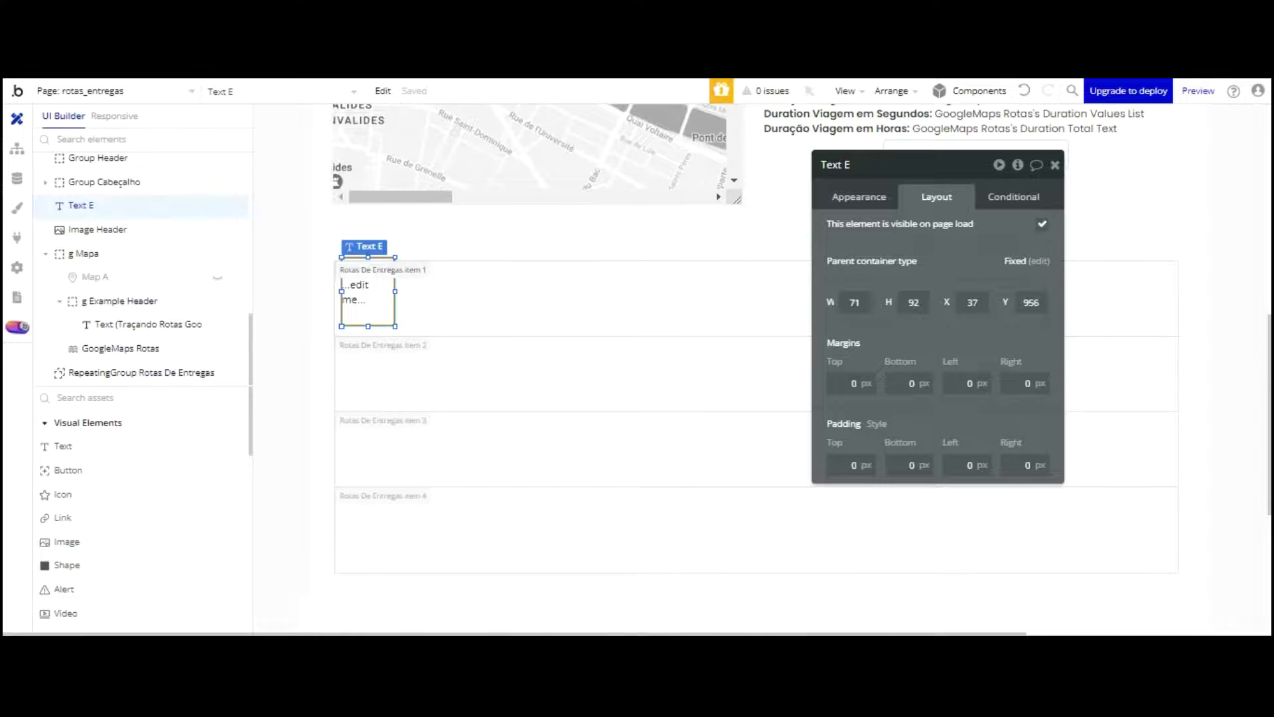
key("Down")
key("Down")
key("Down")
key("Down")
key("Down")
left_click(1029, 91)
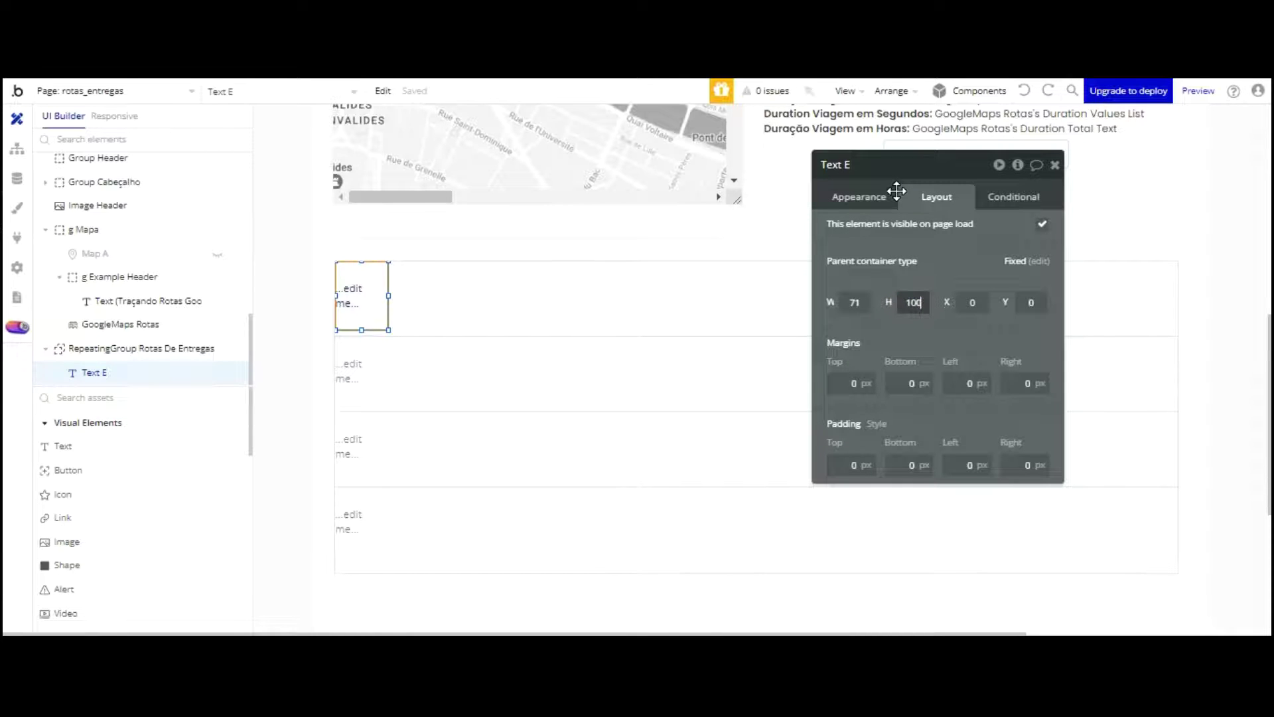
Step: Stretch the text to about 1102 px across the row and start replacing its content with 'Cliente:'
left_click_drag(872, 162, 552, 408)
left_click_drag(388, 298, 1155, 193)
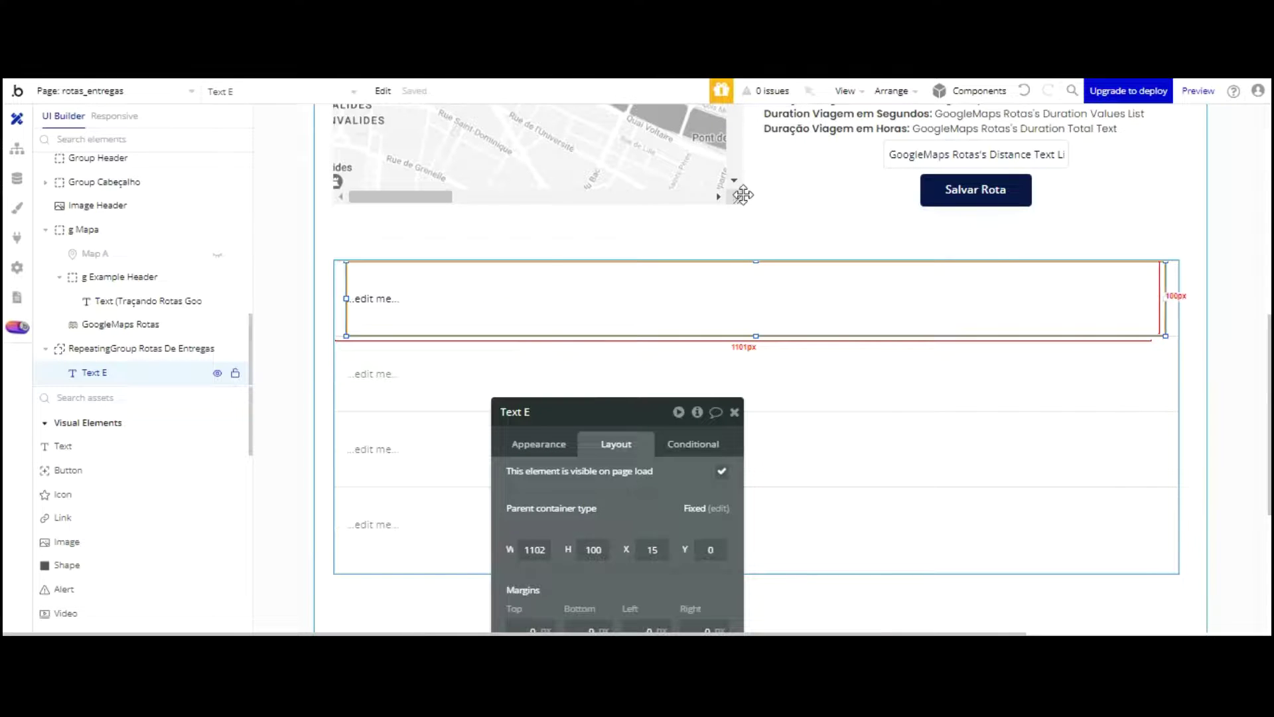
left_click(551, 333)
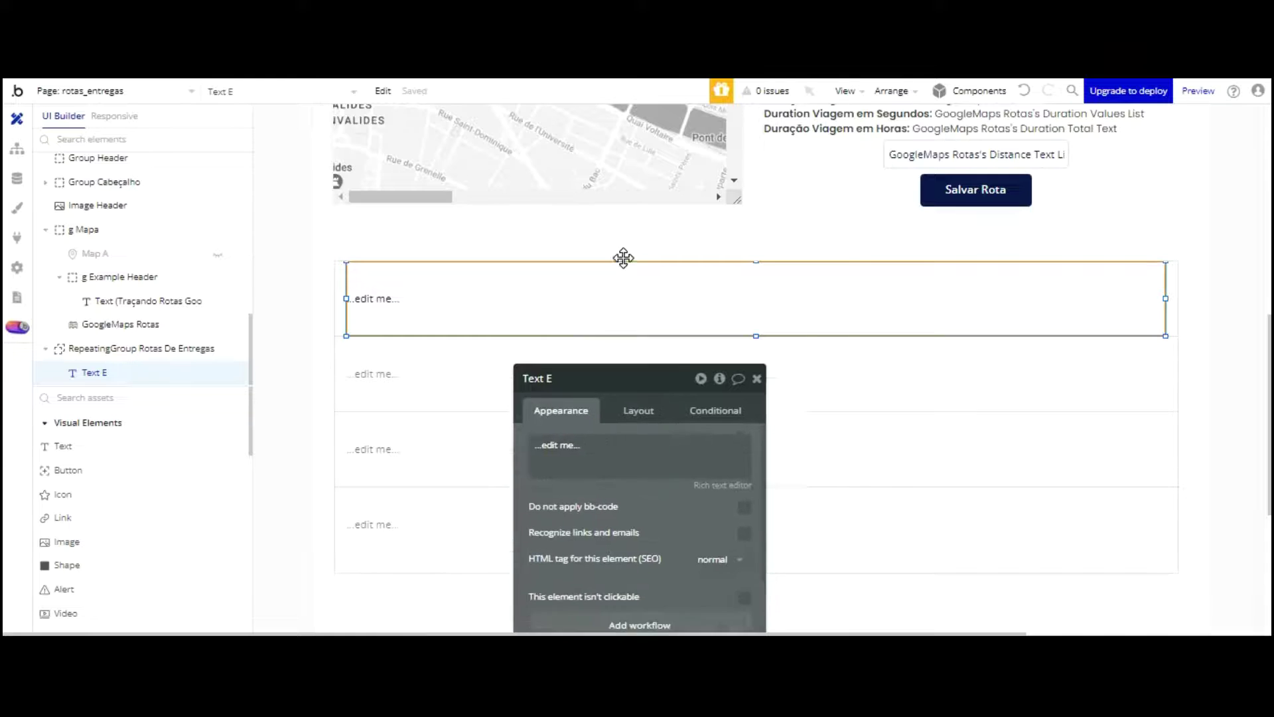
triple_click(671, 313)
type("Cliente:")
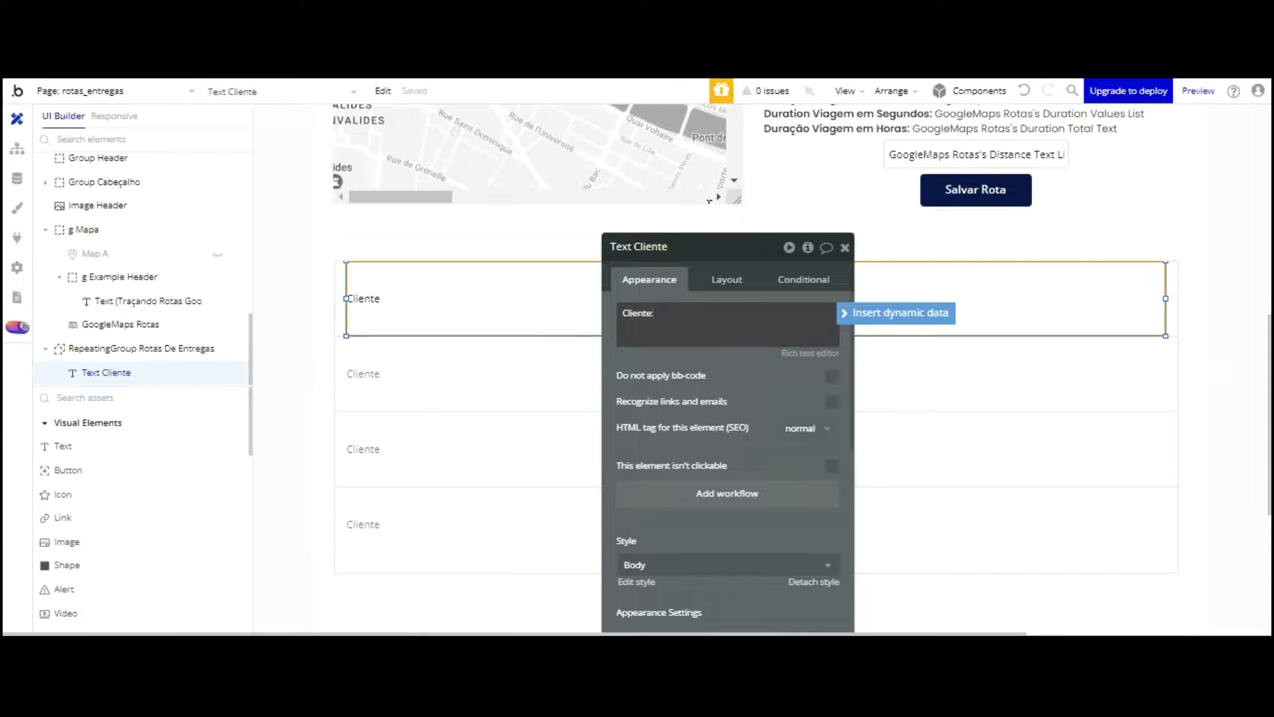
Step: Insert the current route's Cliente and Motorista fields into the row text, then add an 'Endereço:' line
left_click(896, 313)
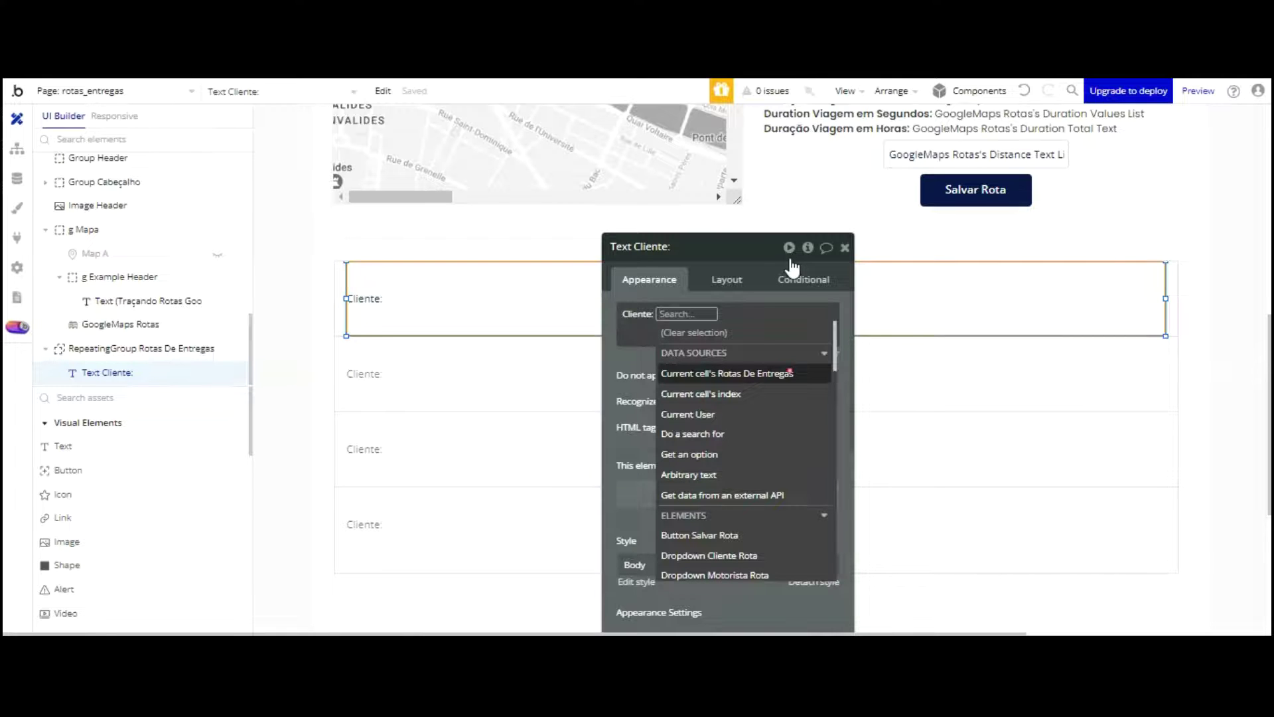
key("Return")
key("Return")
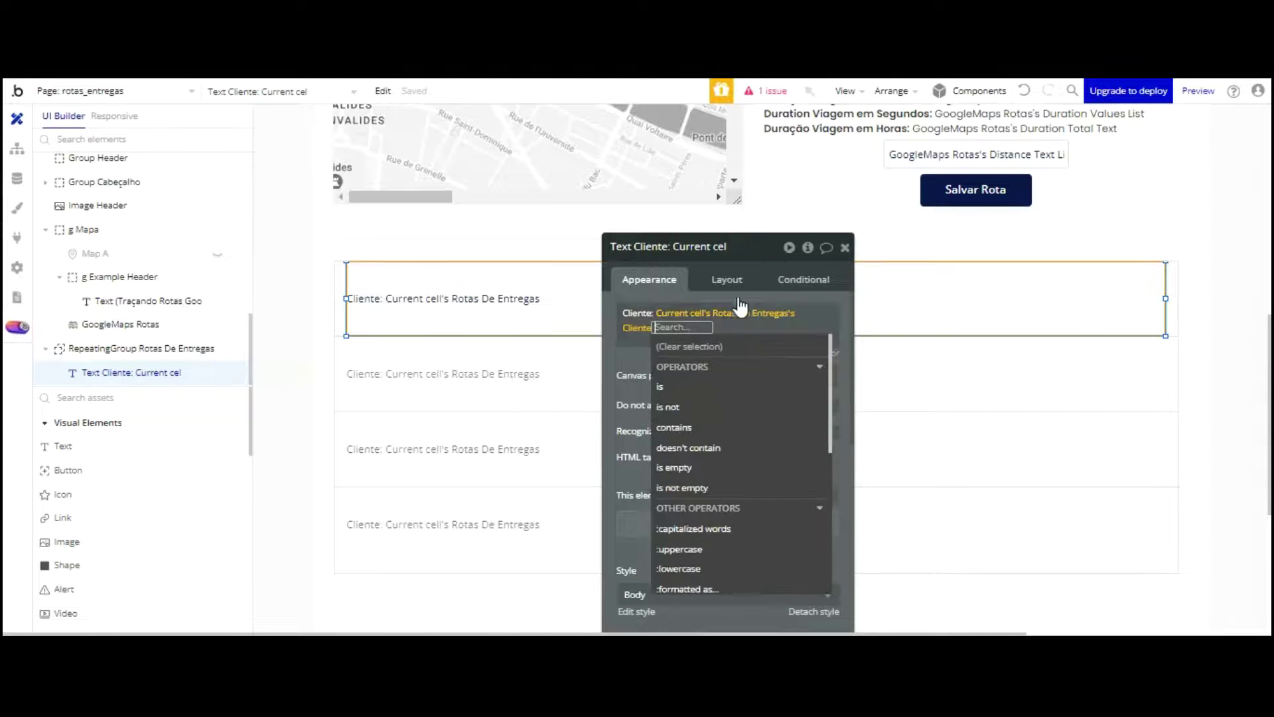
left_click(643, 242)
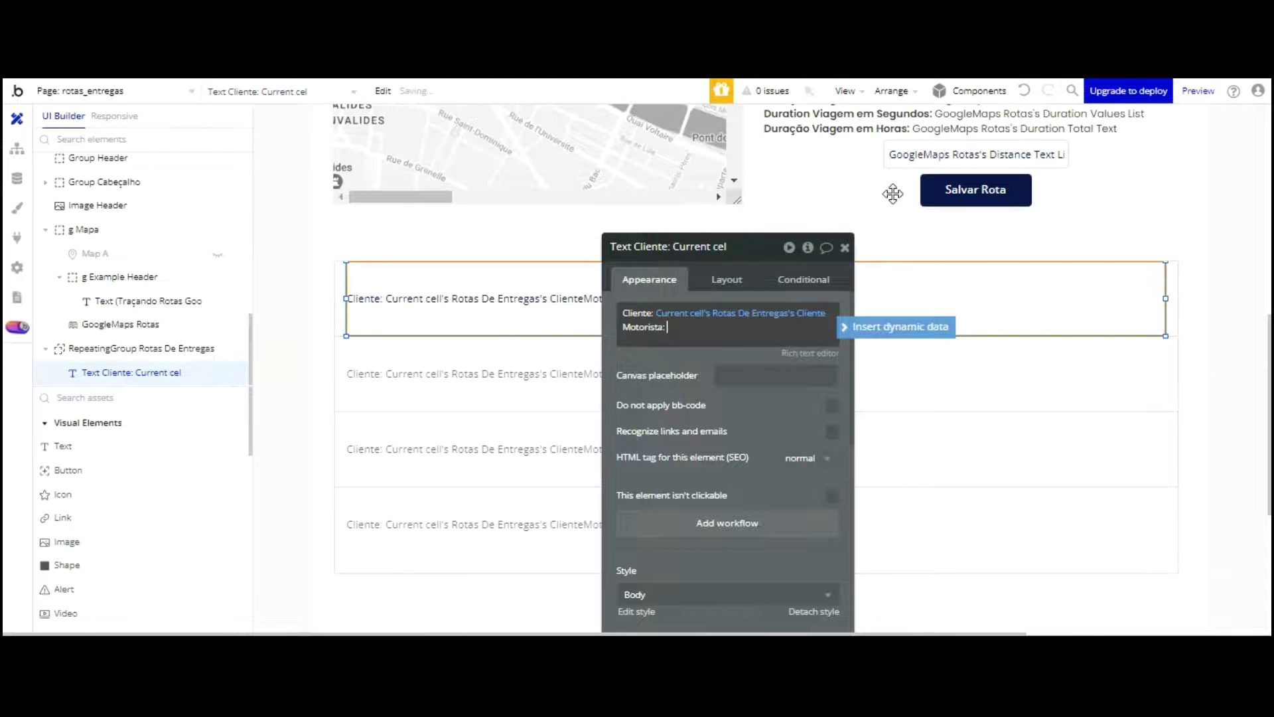
left_click(896, 327)
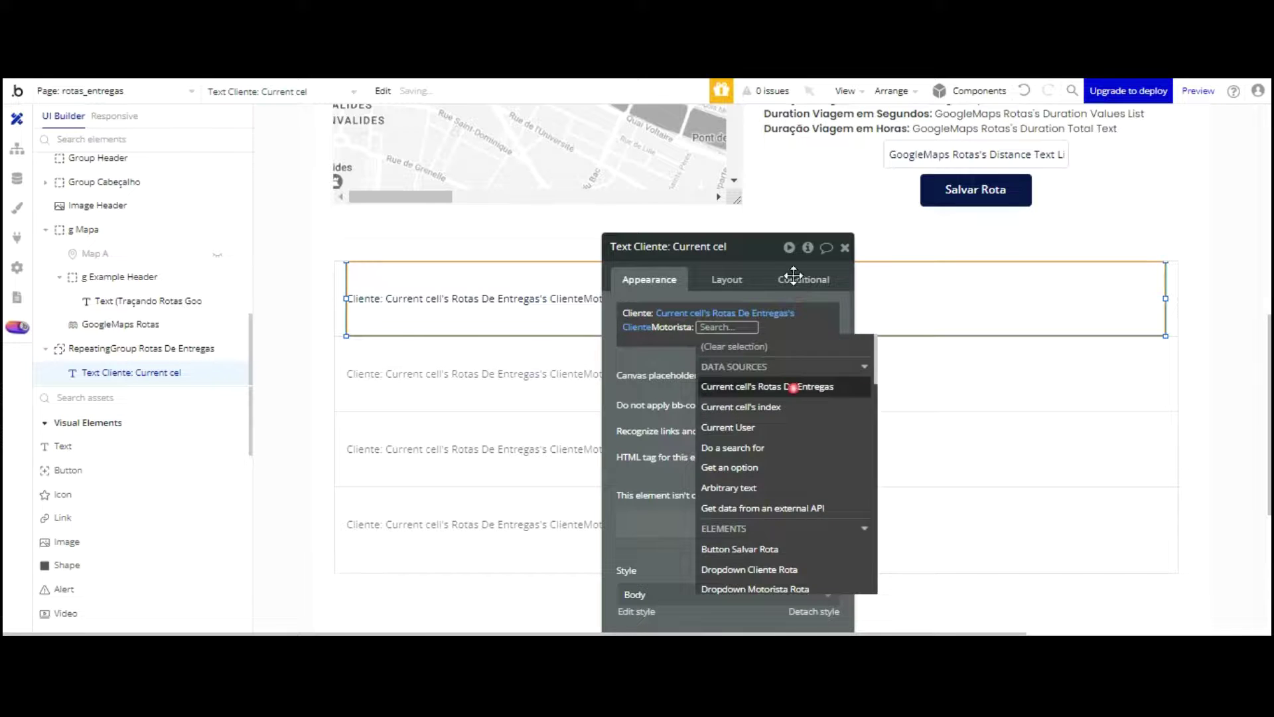
left_click(793, 387)
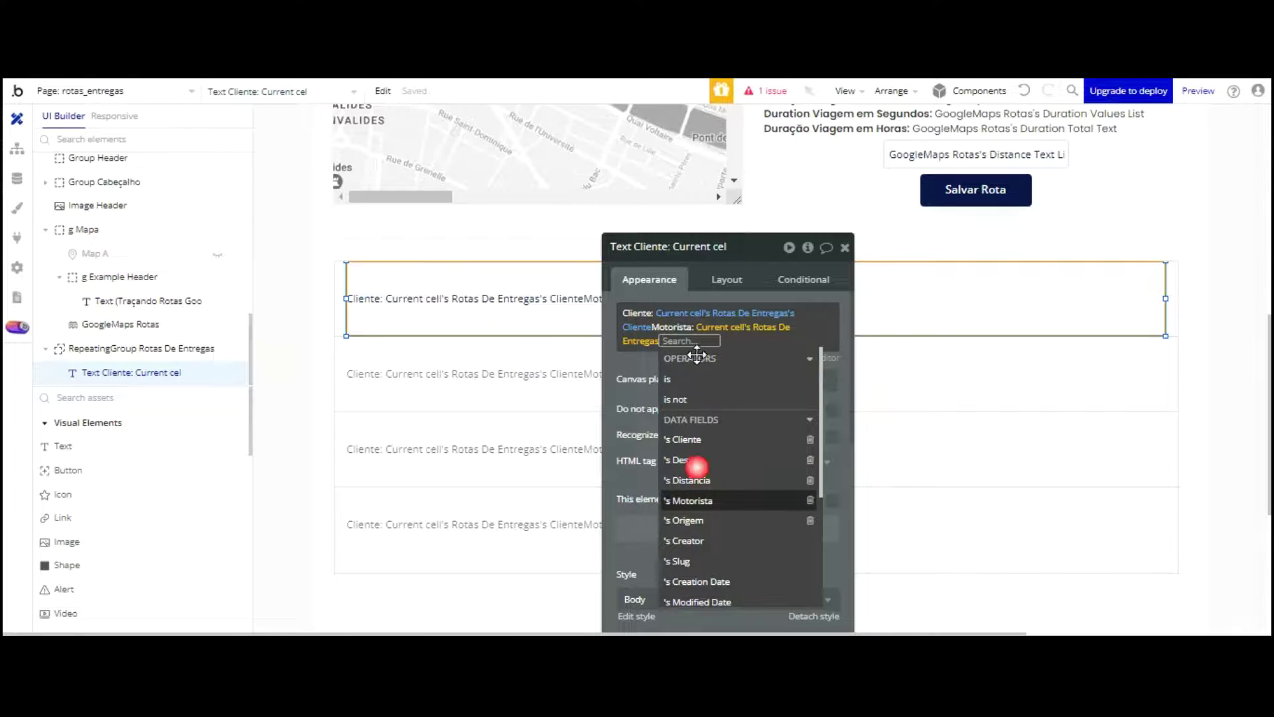
left_click(695, 502)
key("Return")
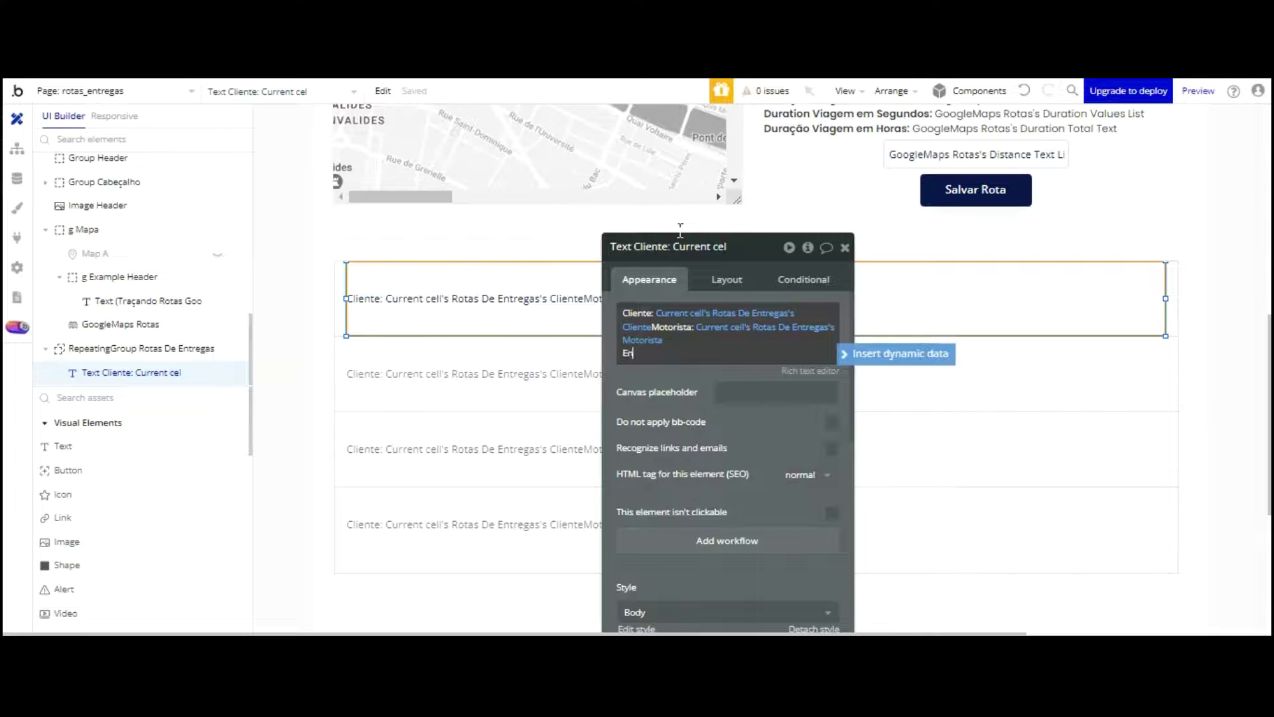
type("Endereço")
type(":")
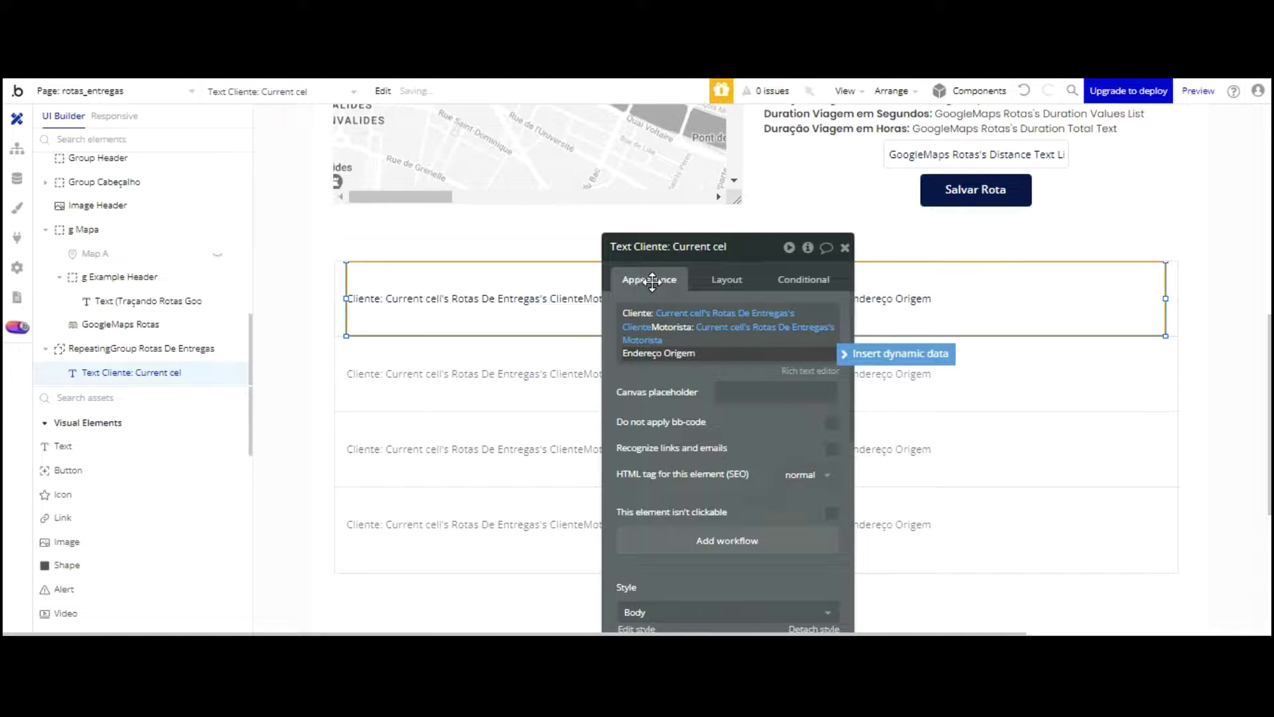
key("ctrl+Tab")
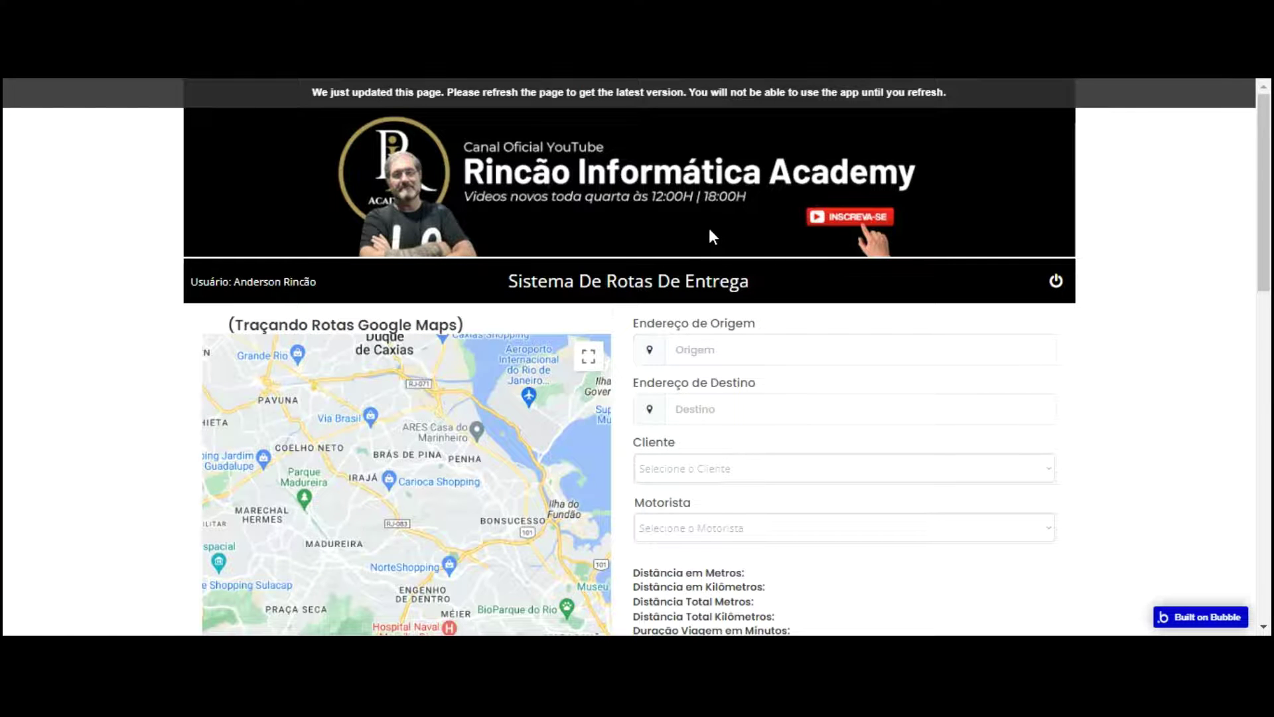
Step: Reload the live app page to get the latest version, then return to the editor
key("F5")
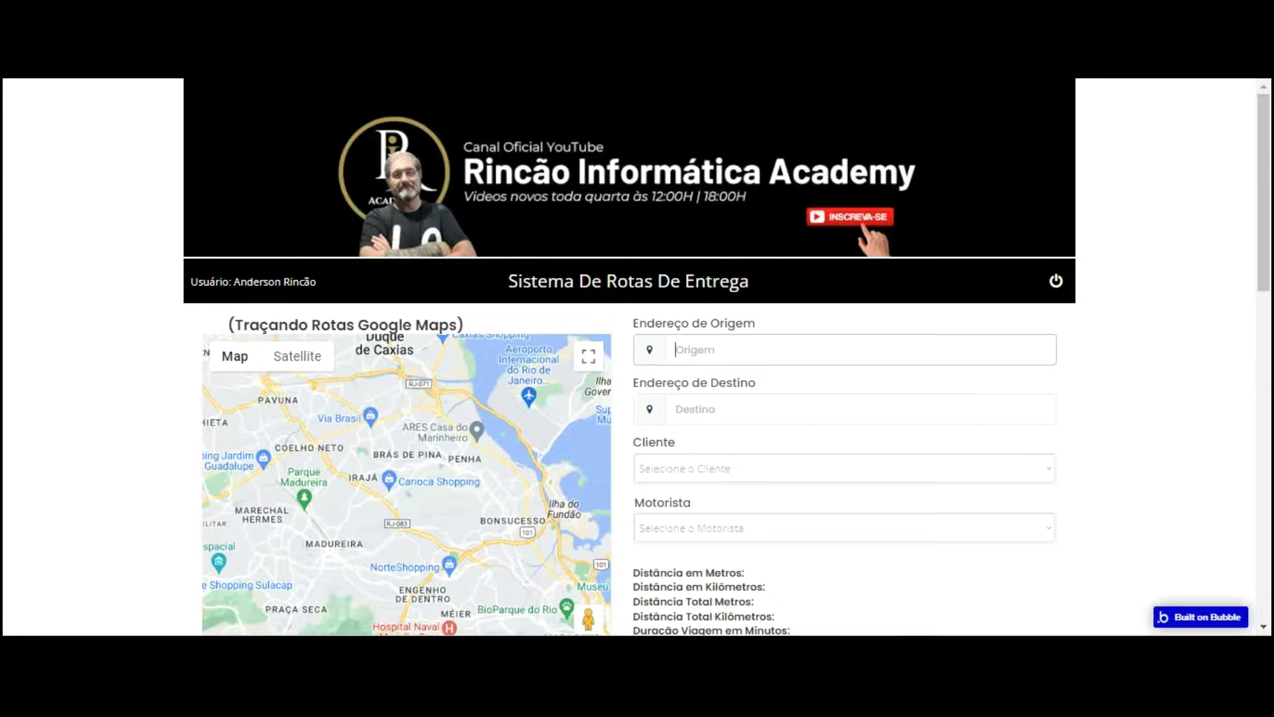
key("ctrl+shift+Tab")
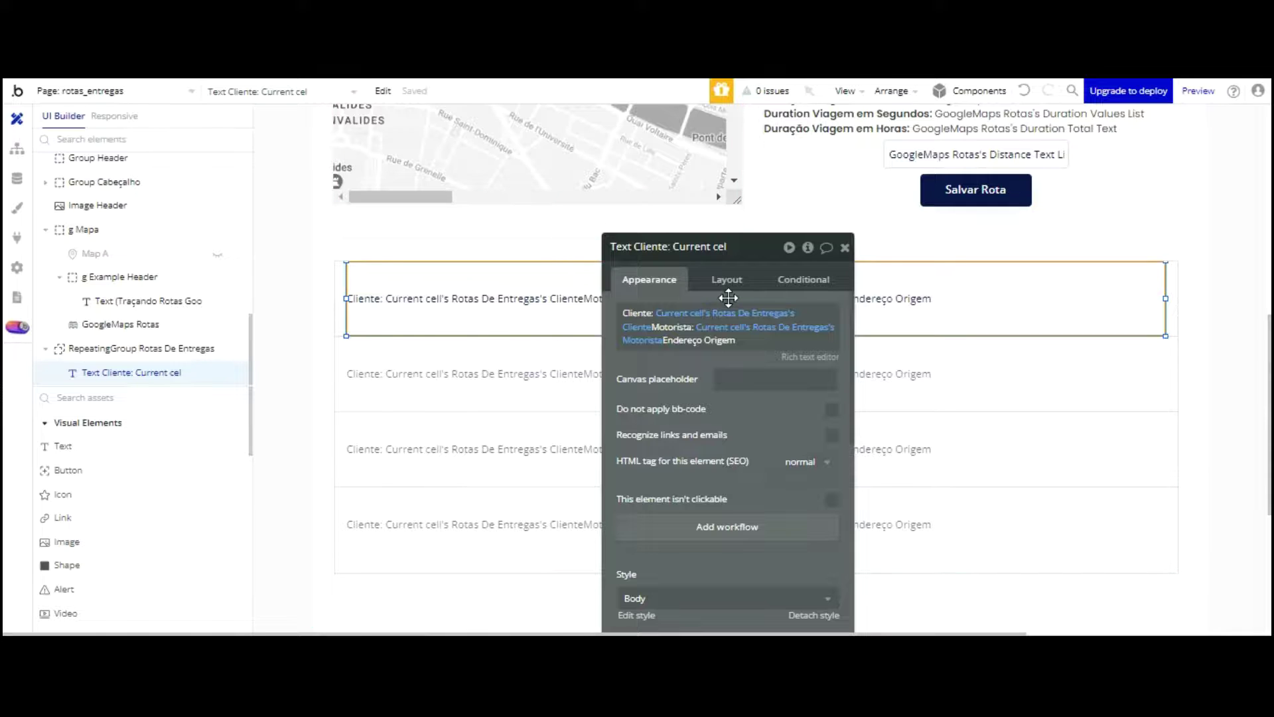
scroll(929, 191, "up", 7)
left_click(918, 275)
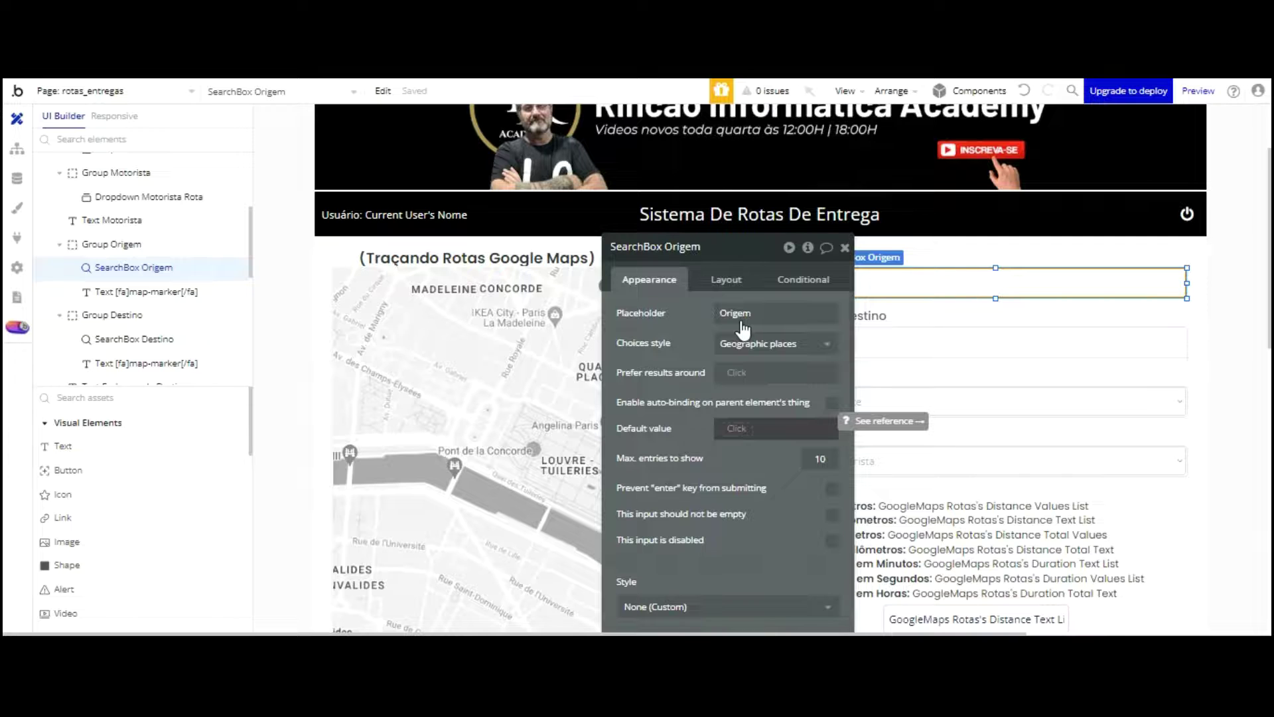
left_click_drag(735, 355, 554, 238)
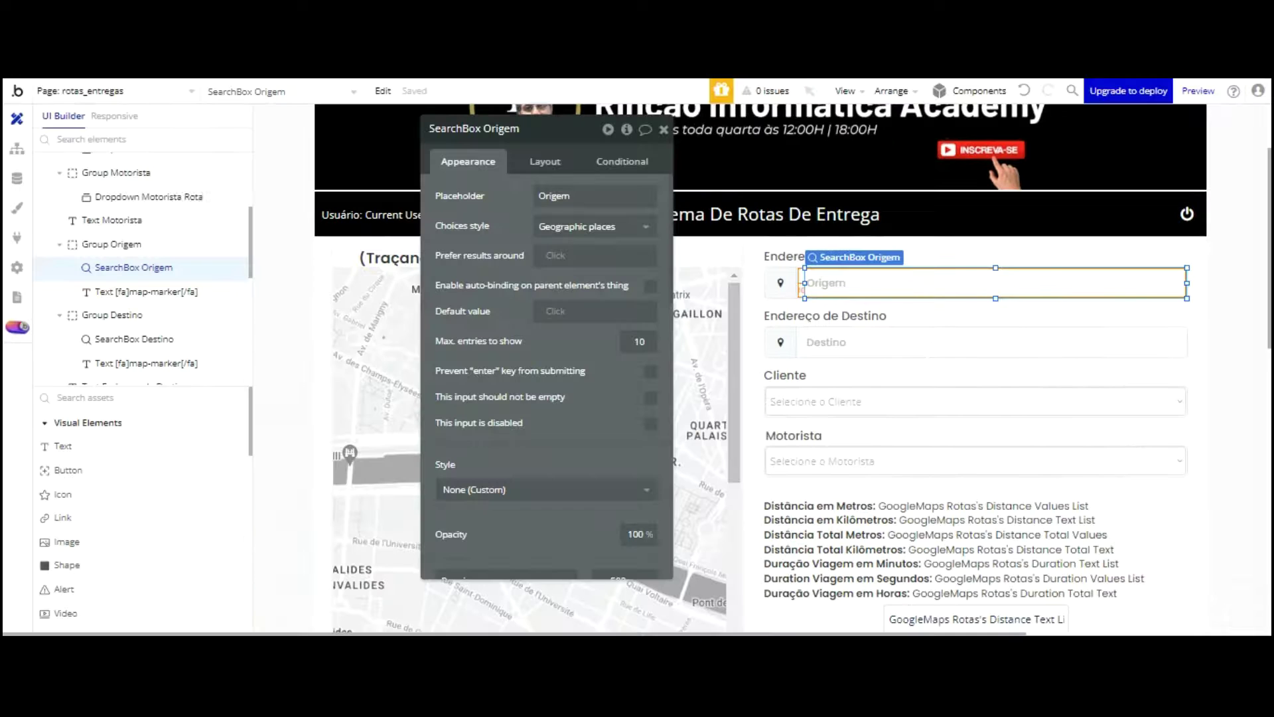
scroll(862, 370, "down", 10)
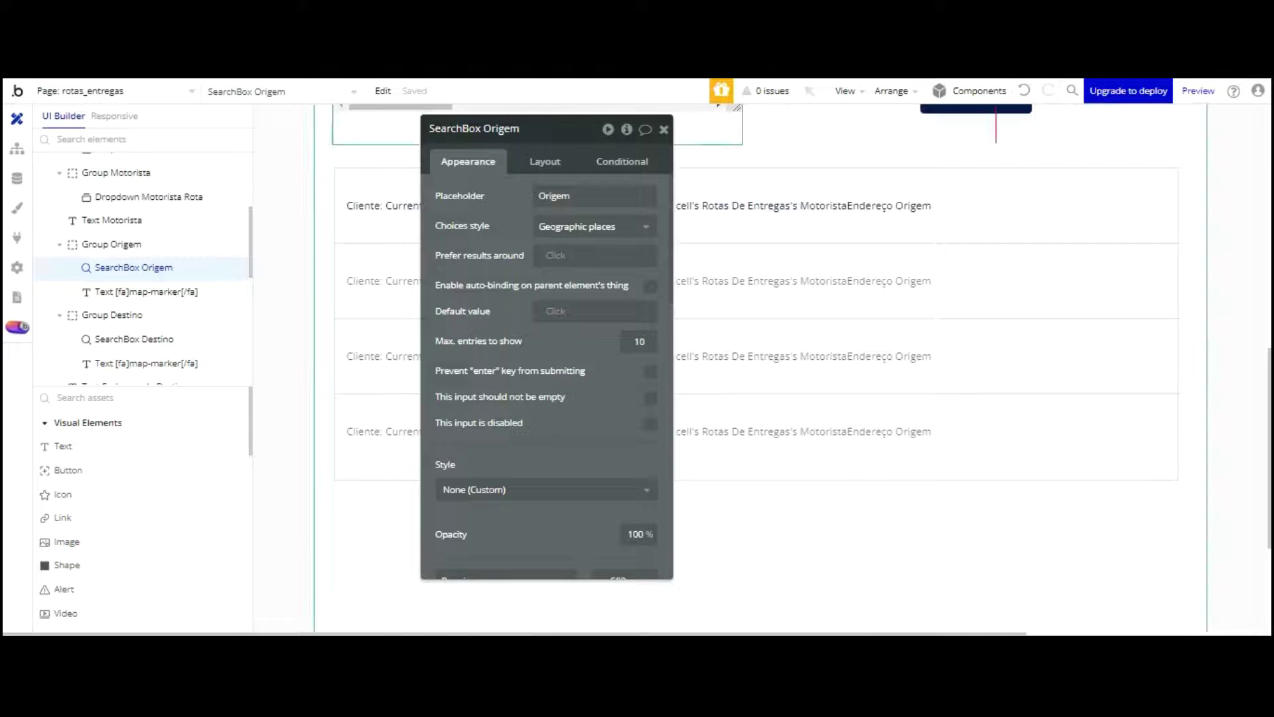
left_click(664, 130)
left_click(612, 206)
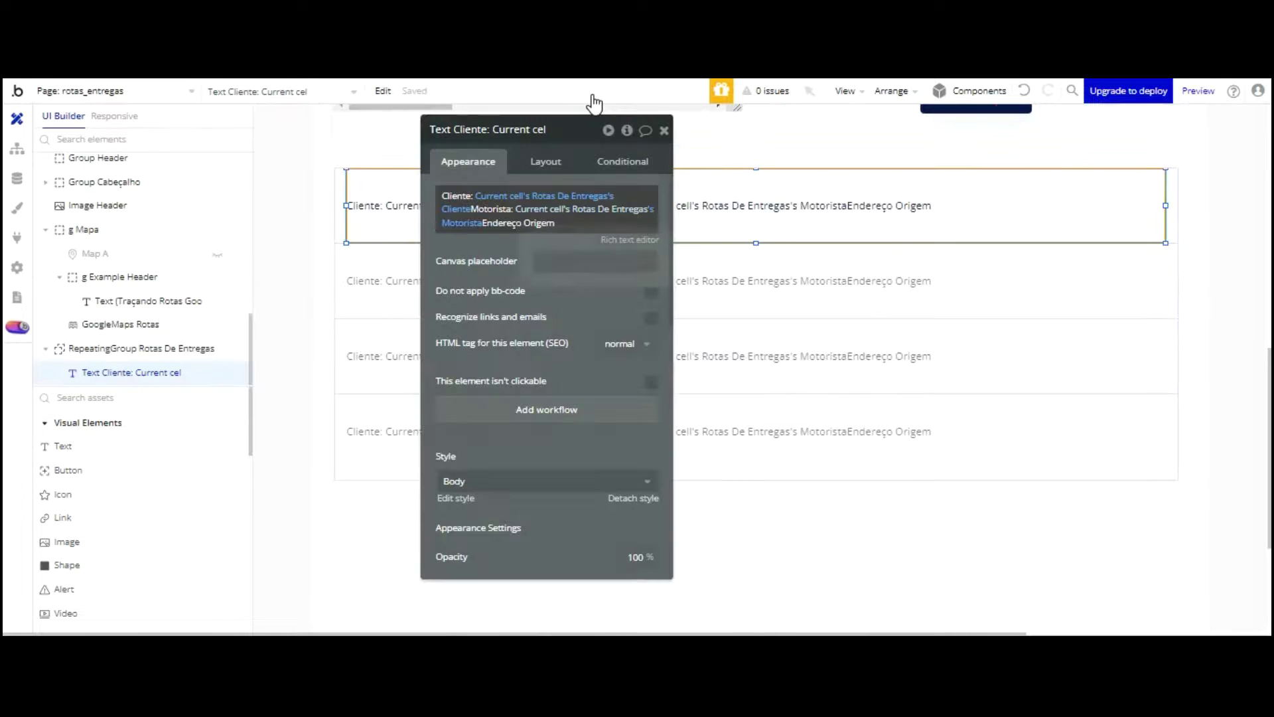
Step: Add a colon and the current route's Origem field after the Endereço Origem label
left_click(571, 224)
left_click(538, 232)
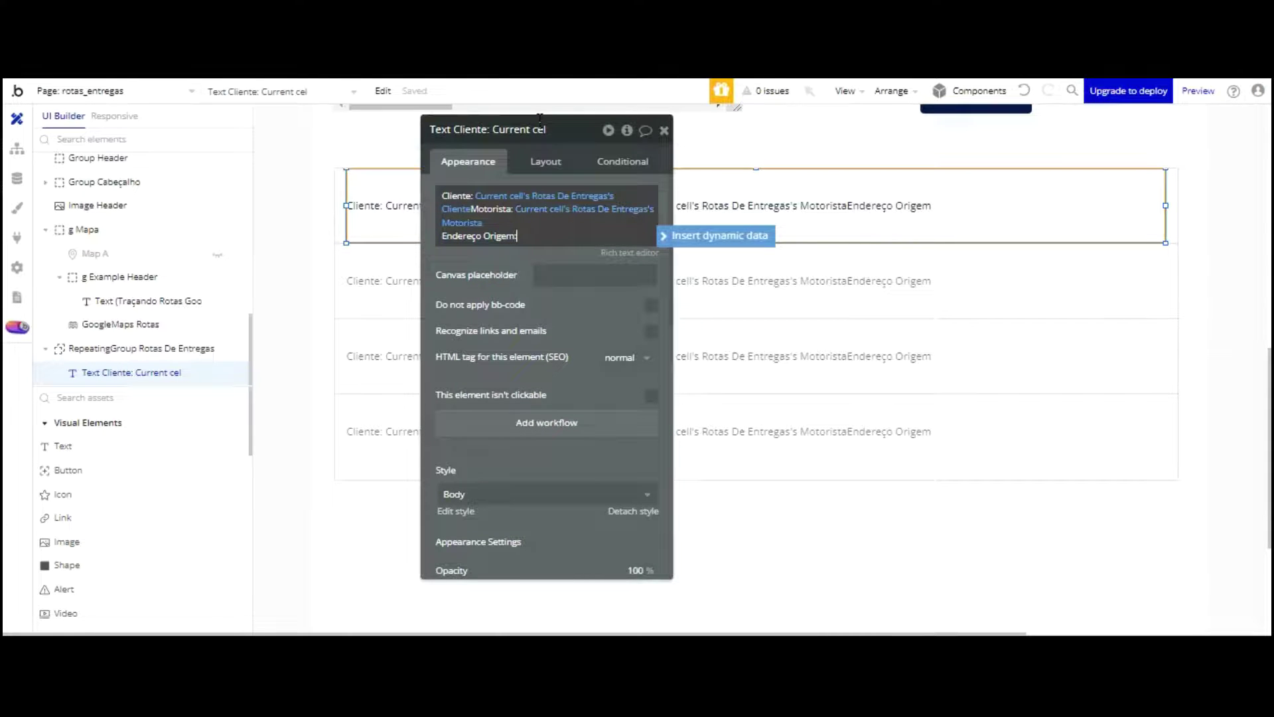
type(":")
left_click(714, 235)
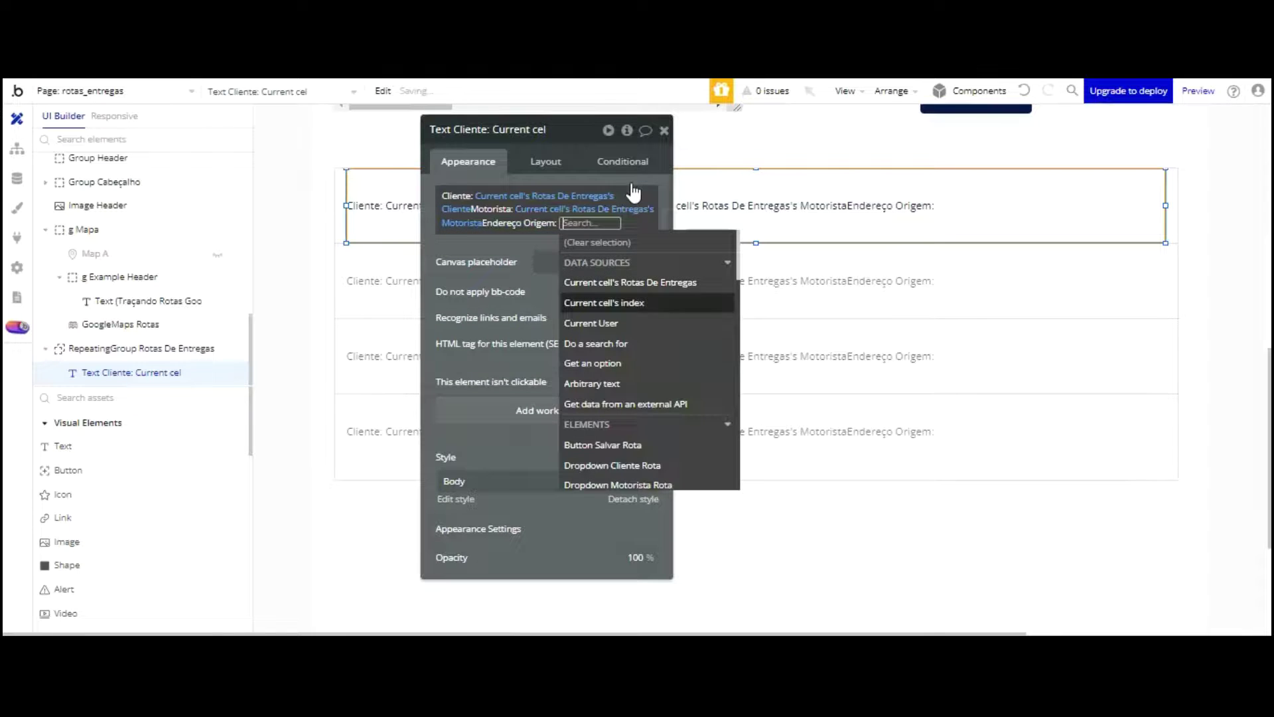
left_click(633, 284)
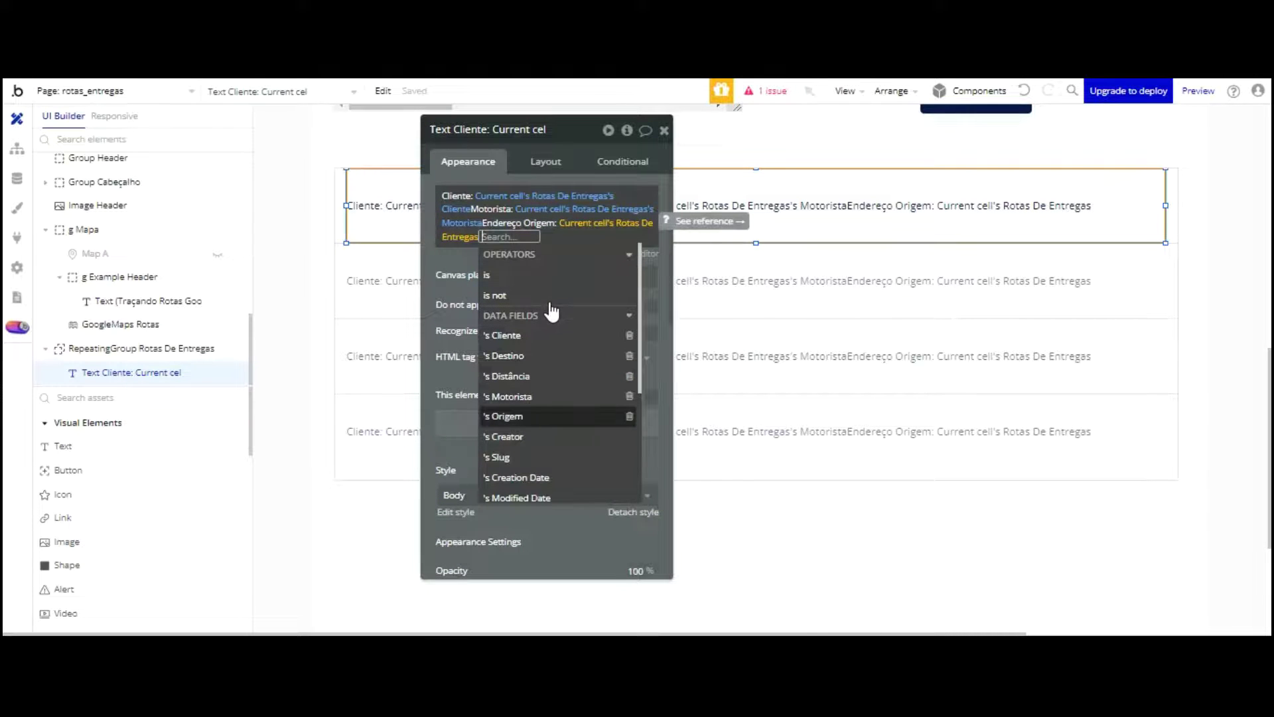
left_click(544, 416)
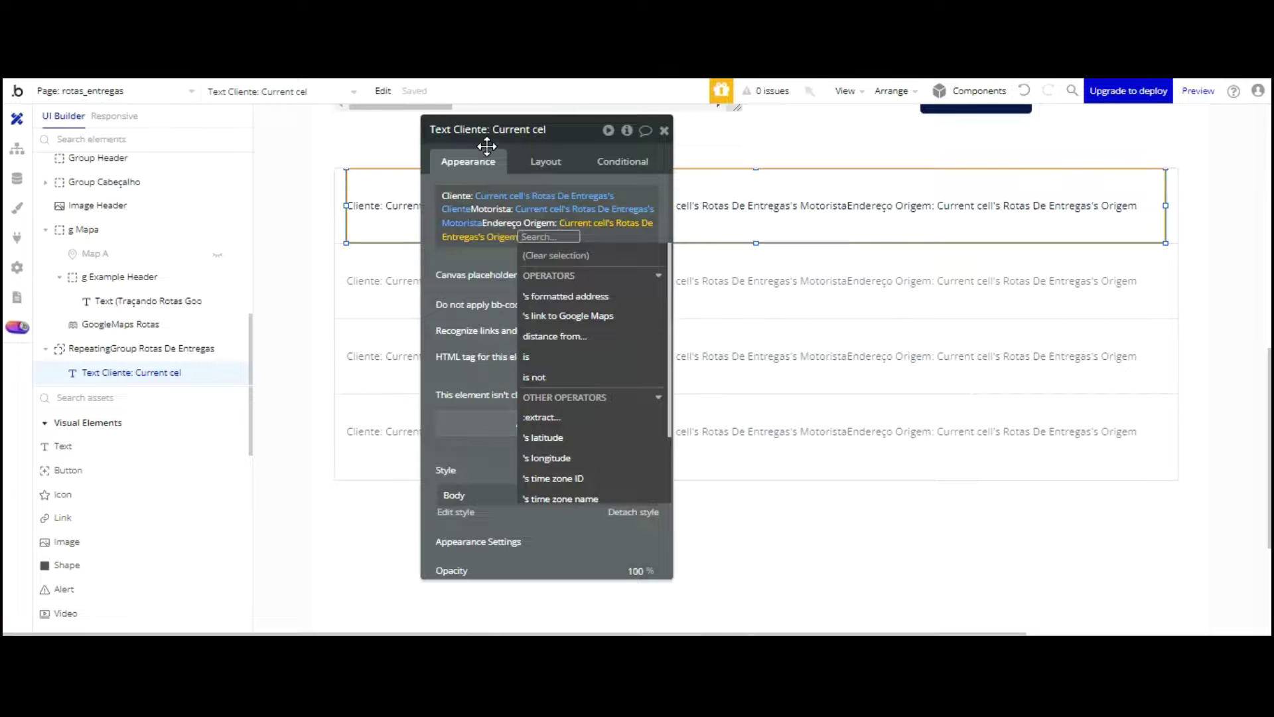
left_click_drag(487, 145, 534, 148)
left_click(535, 147)
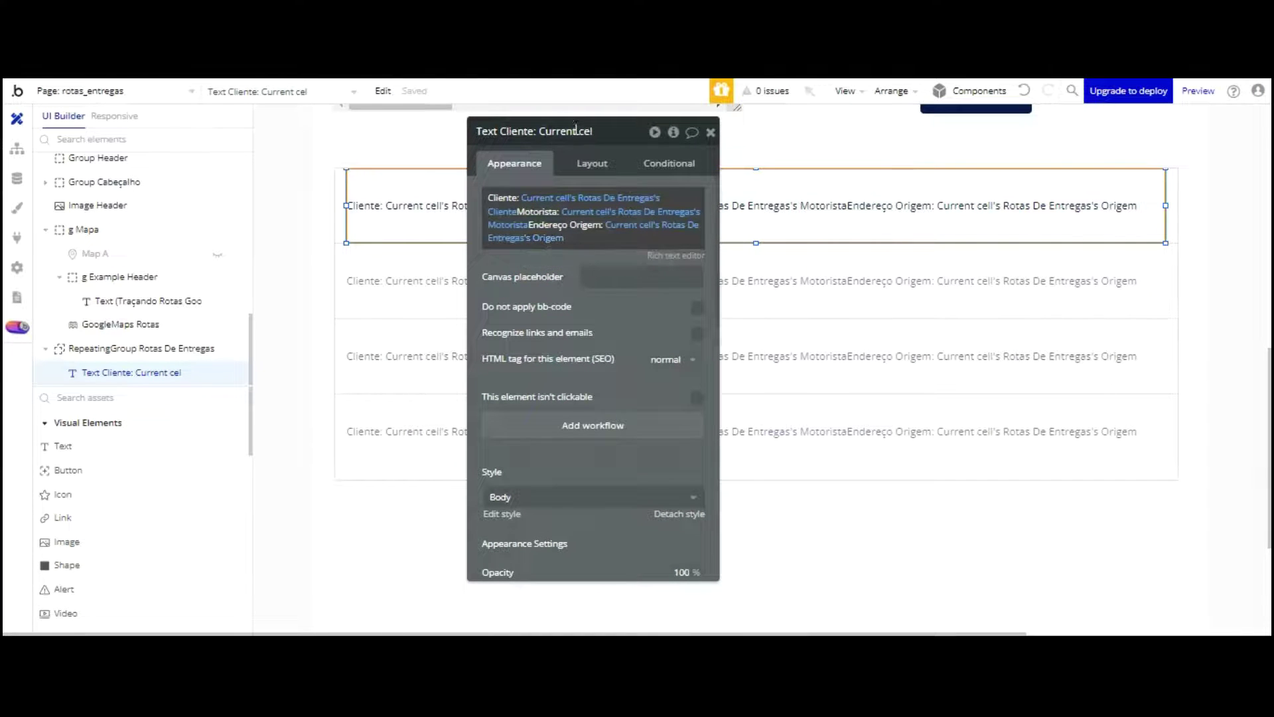
Step: Add an 'Endereço Entrega:' label showing the current route's Destino field
left_click(571, 232)
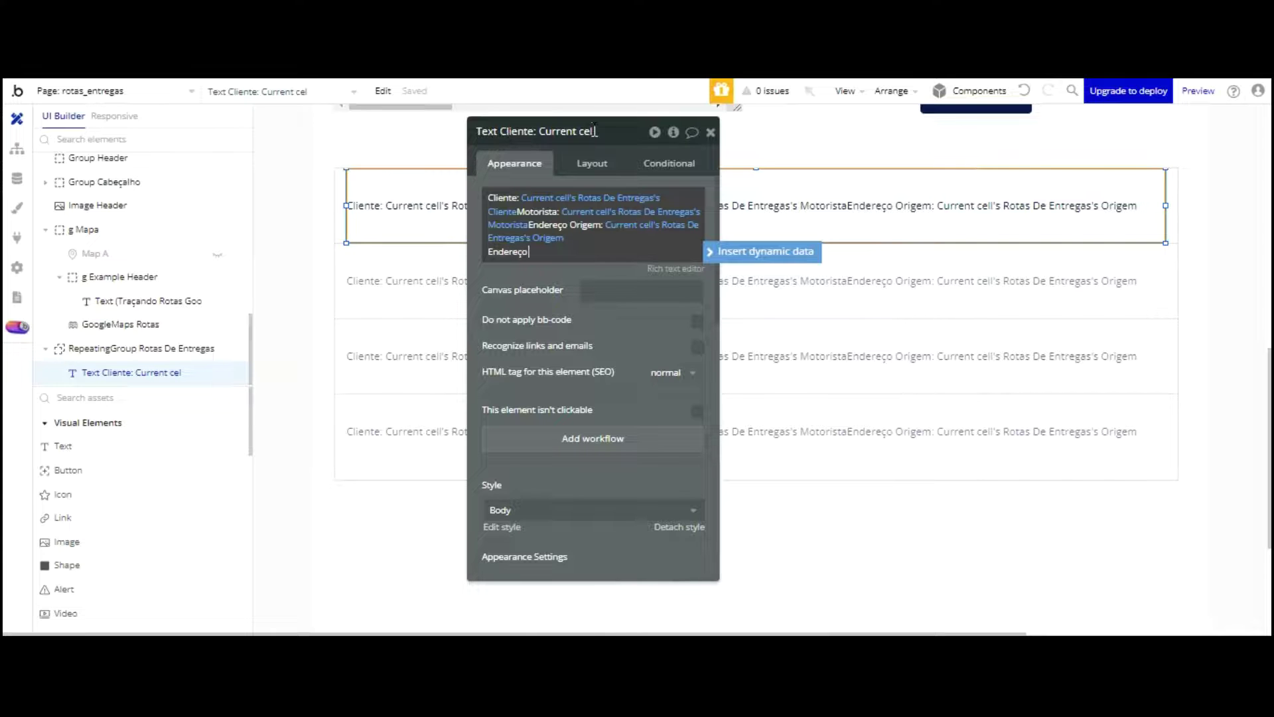
type("Entrega:")
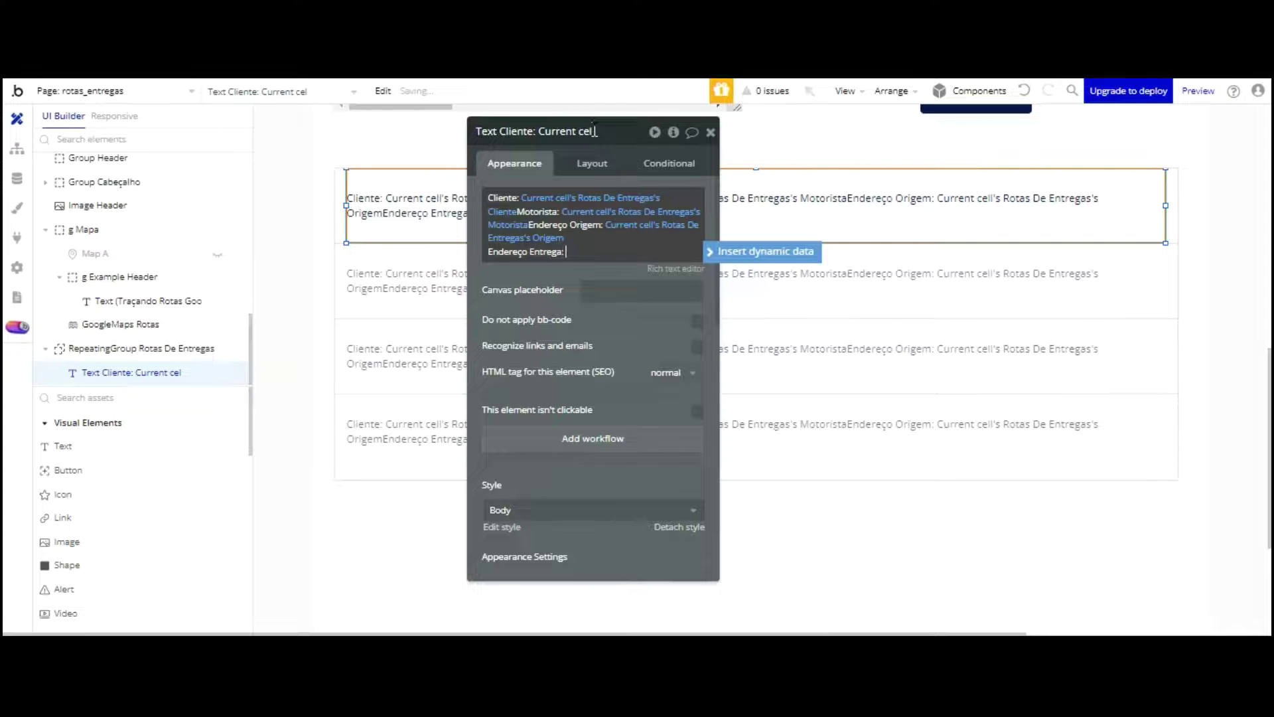
left_click(749, 252)
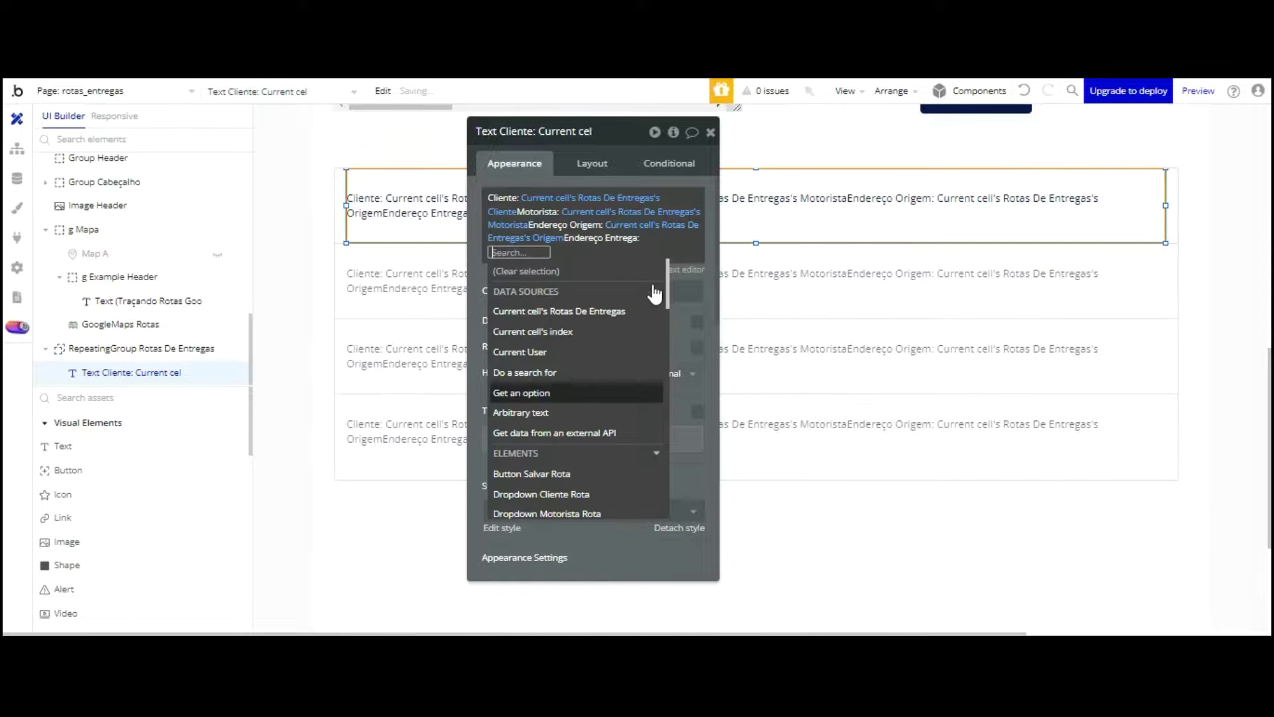
left_click(604, 310)
key("Down")
key("Down")
key("Down")
key("Down")
key("Down")
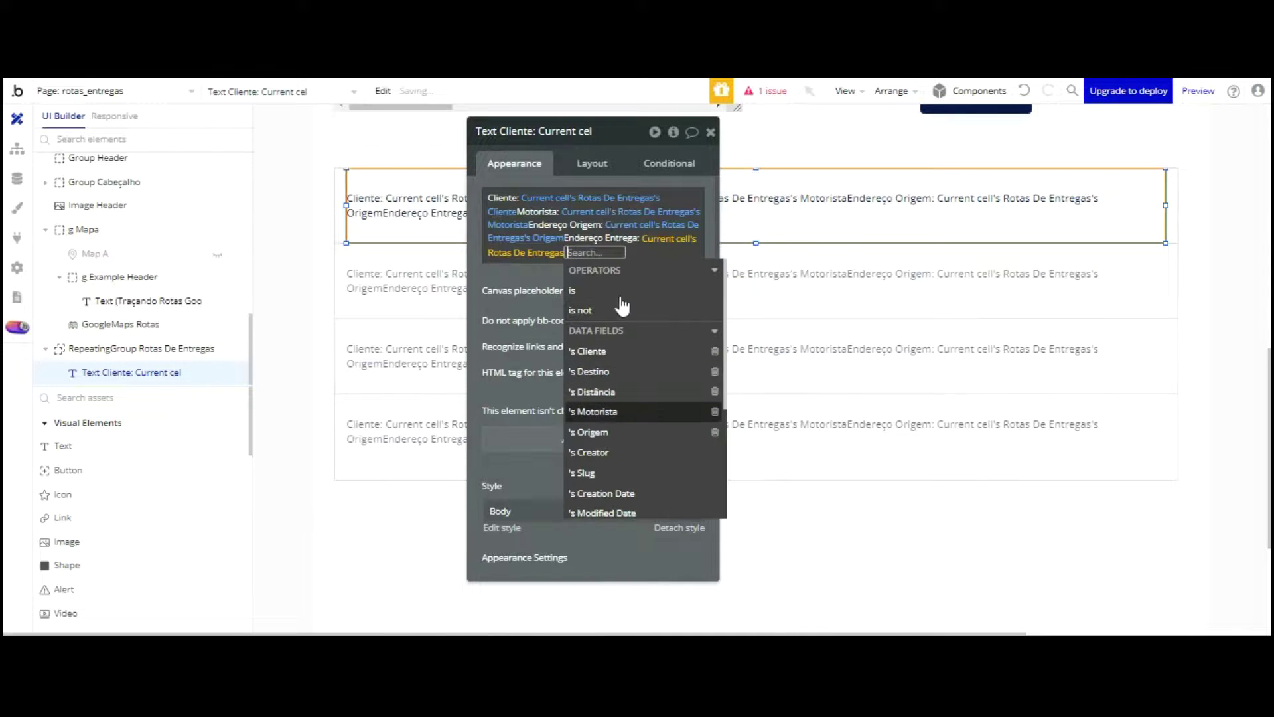
key("Up")
key("Up")
key("Up")
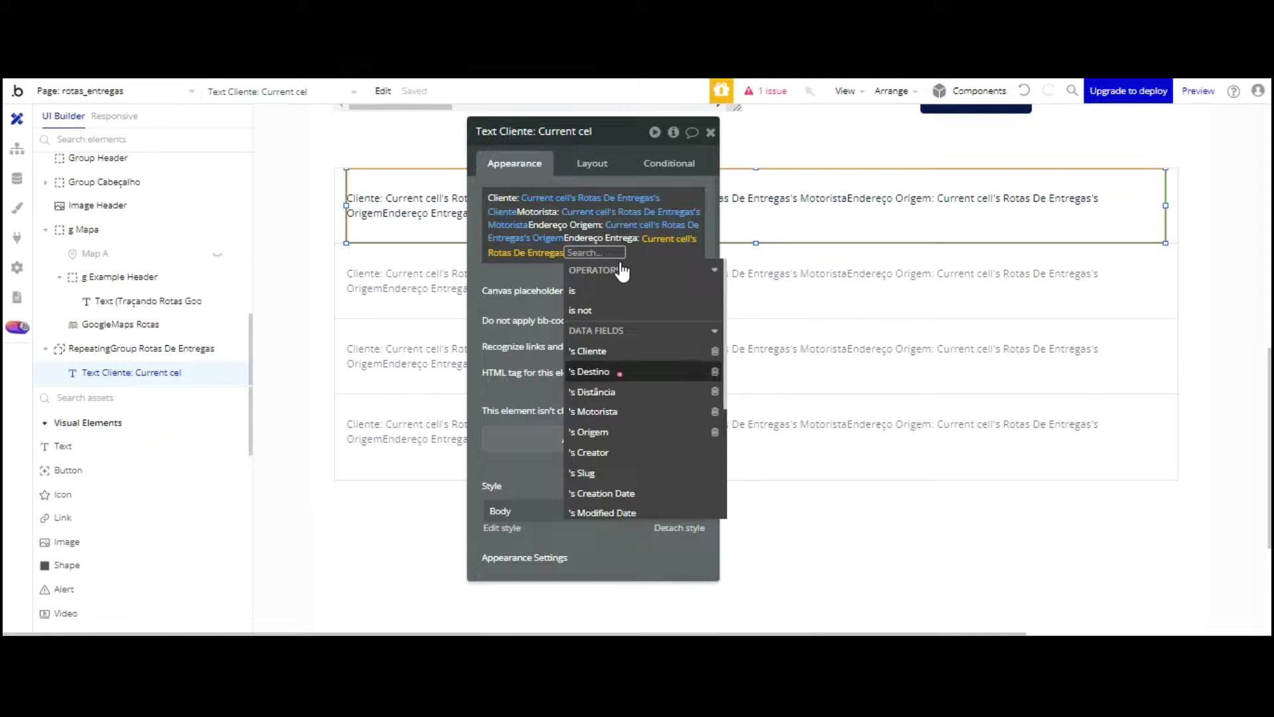
key("Return")
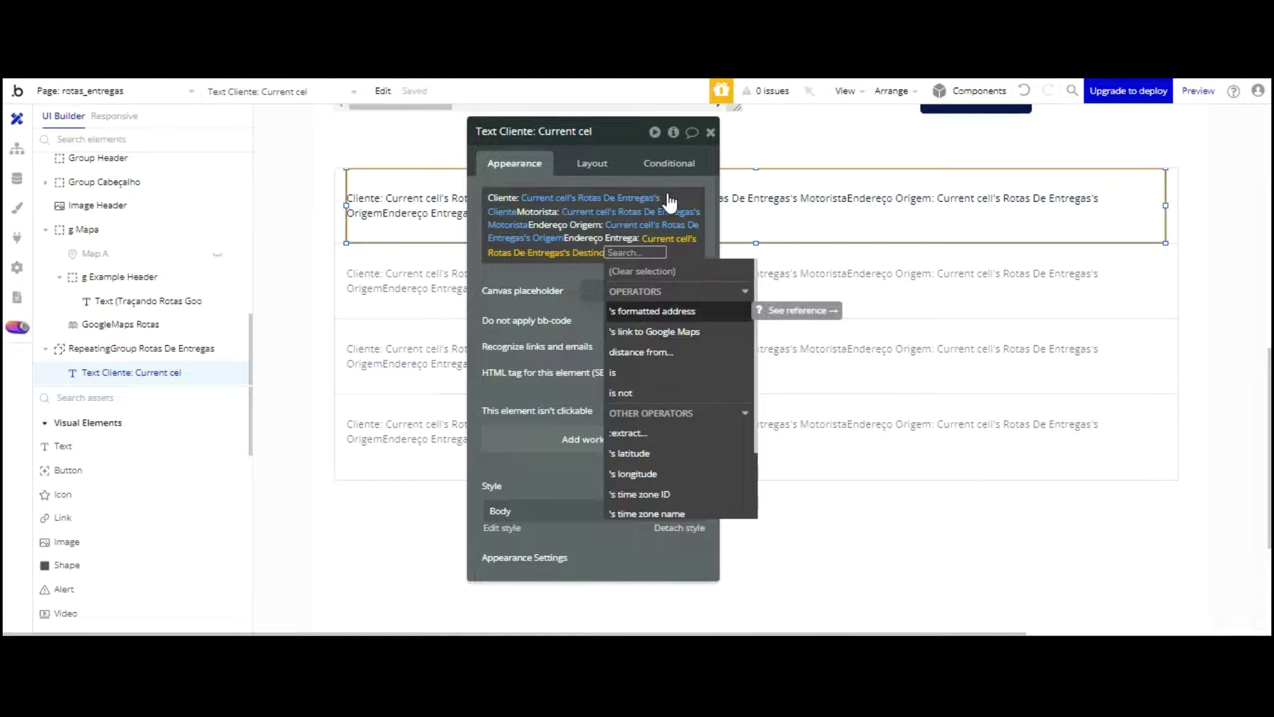
left_click(572, 271)
Step: Add a 'Distância Rota:' label showing the current route's Distância field
left_click(622, 253)
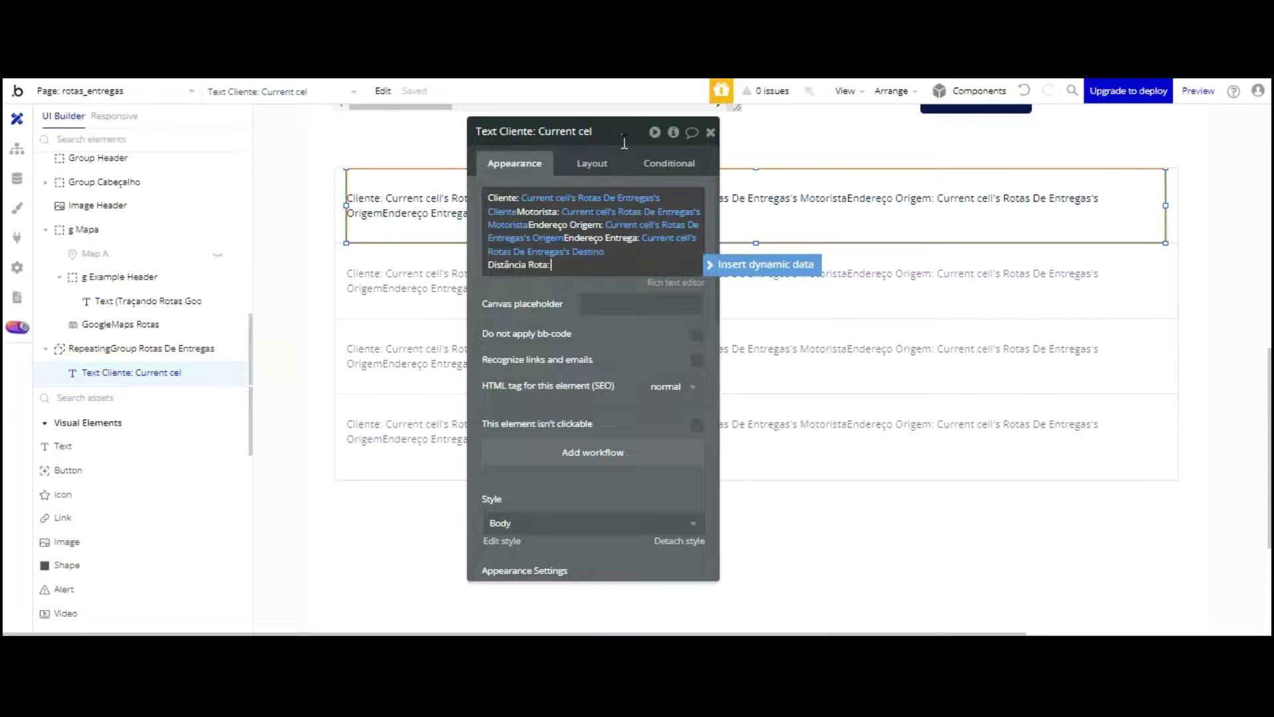
left_click(736, 266)
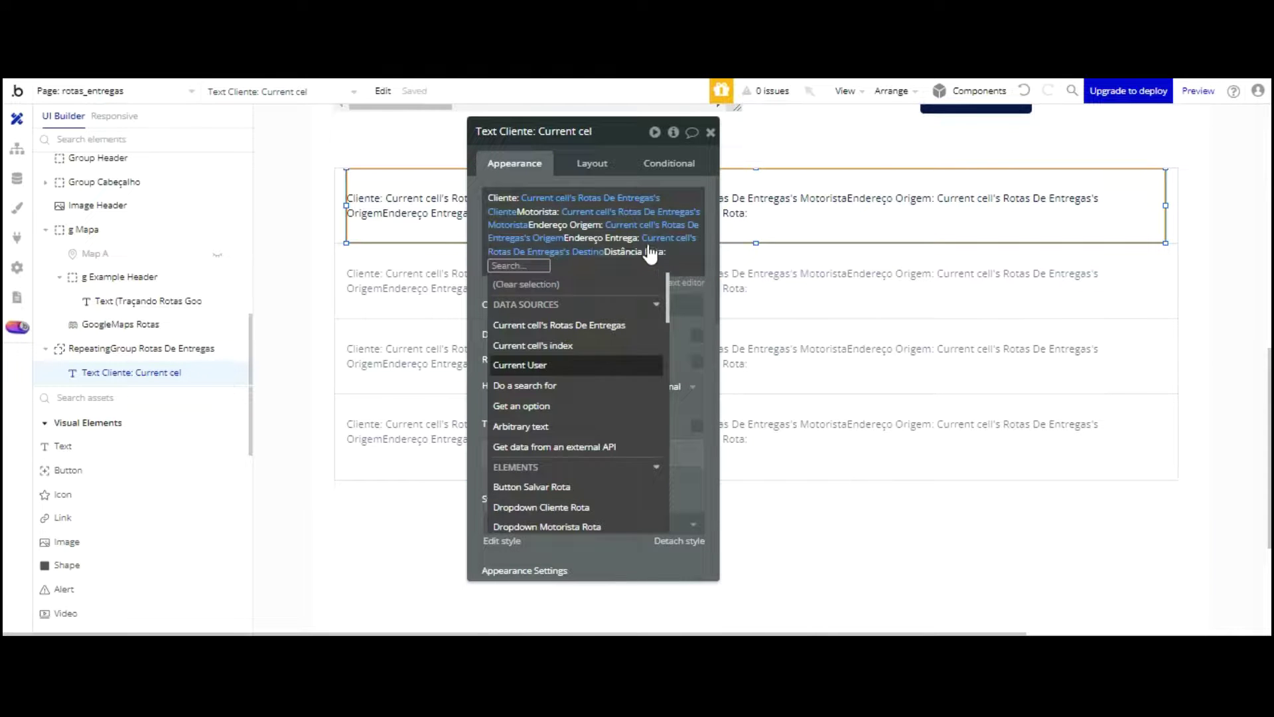
left_click(631, 325)
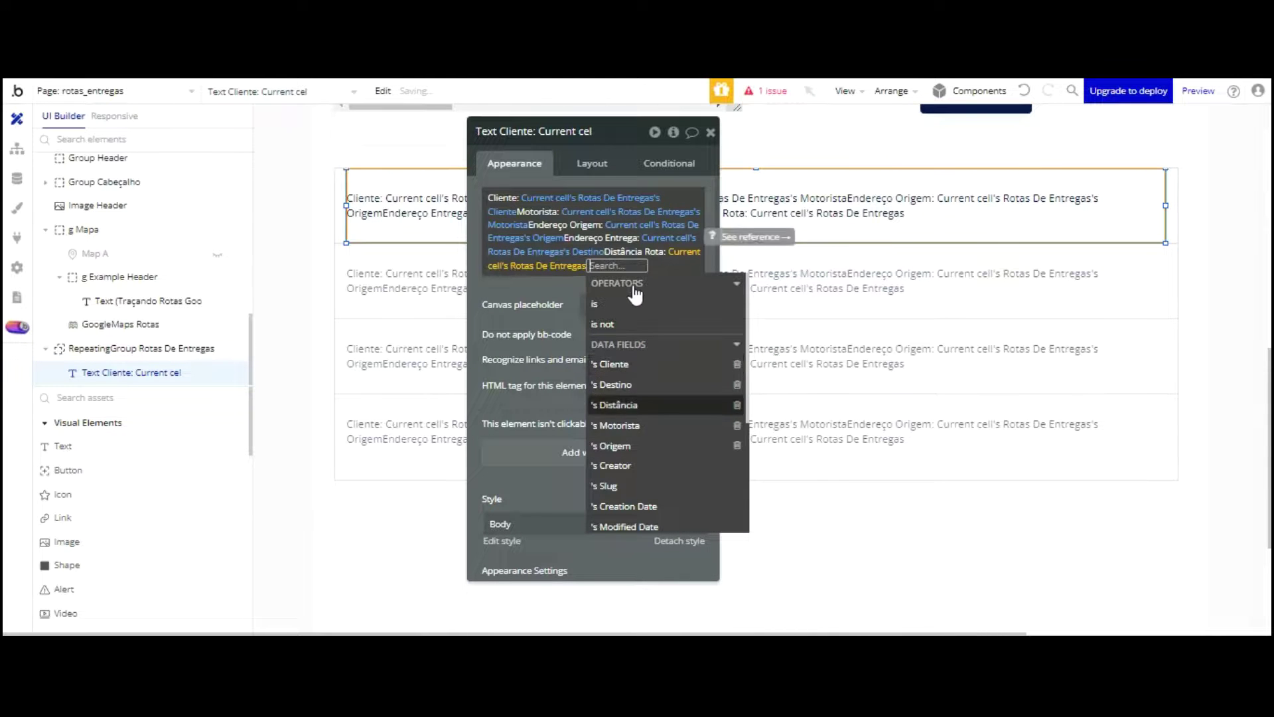
left_click(614, 405)
left_click(563, 189)
left_click(675, 282)
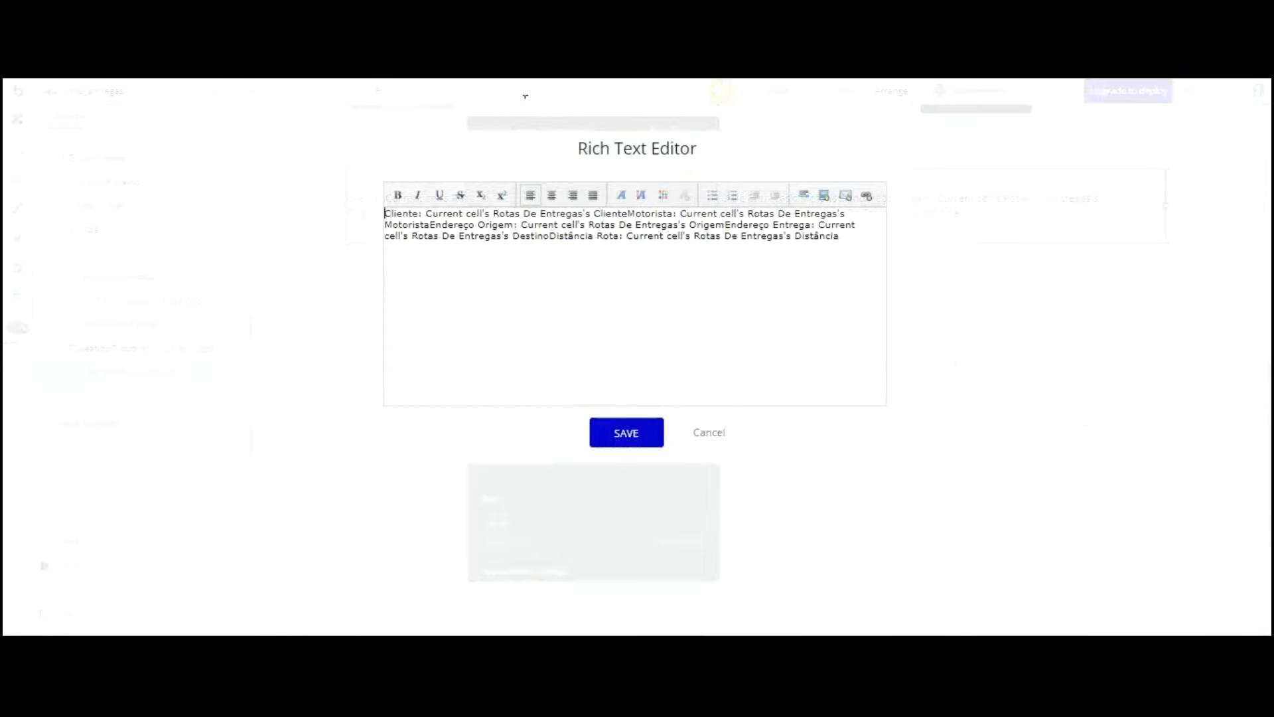
Step: Bold the Cliente: and Motorista: labels and put each field on its own line
key("shift+Home")
key("ctrl+b")
left_click(630, 213)
key("Return")
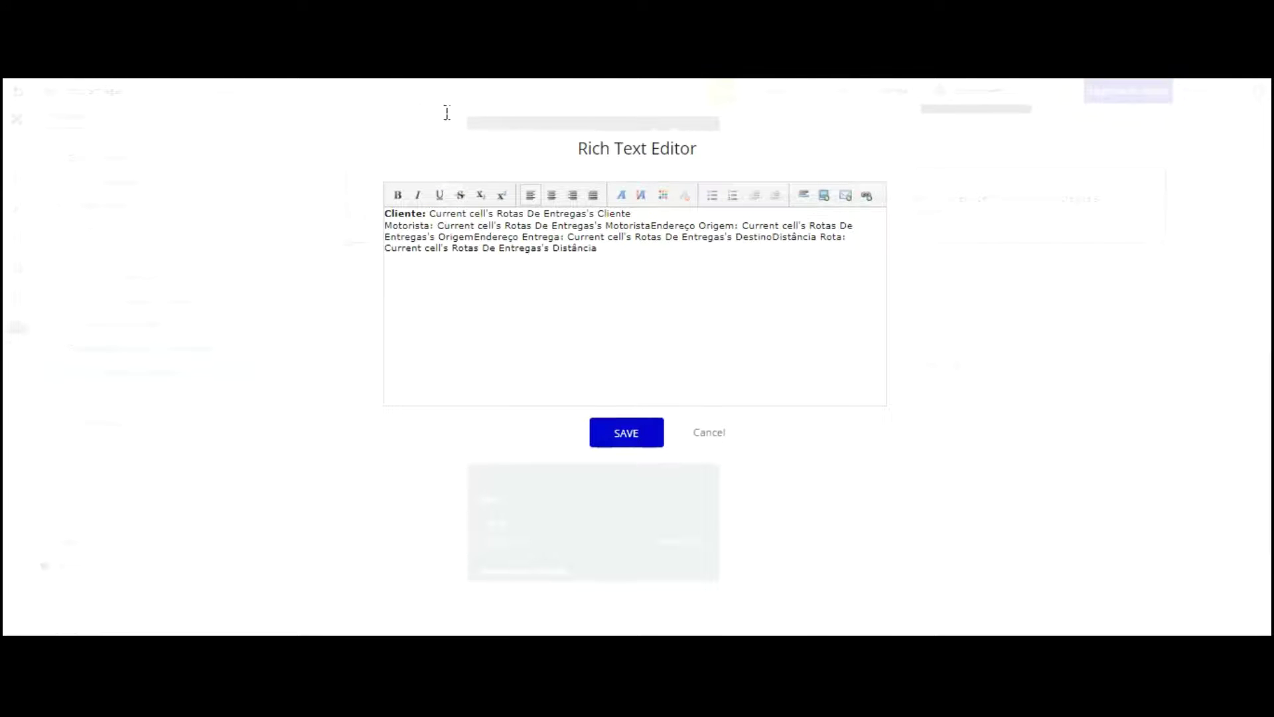
key("ctrl+shift+Right")
key("ctrl+b")
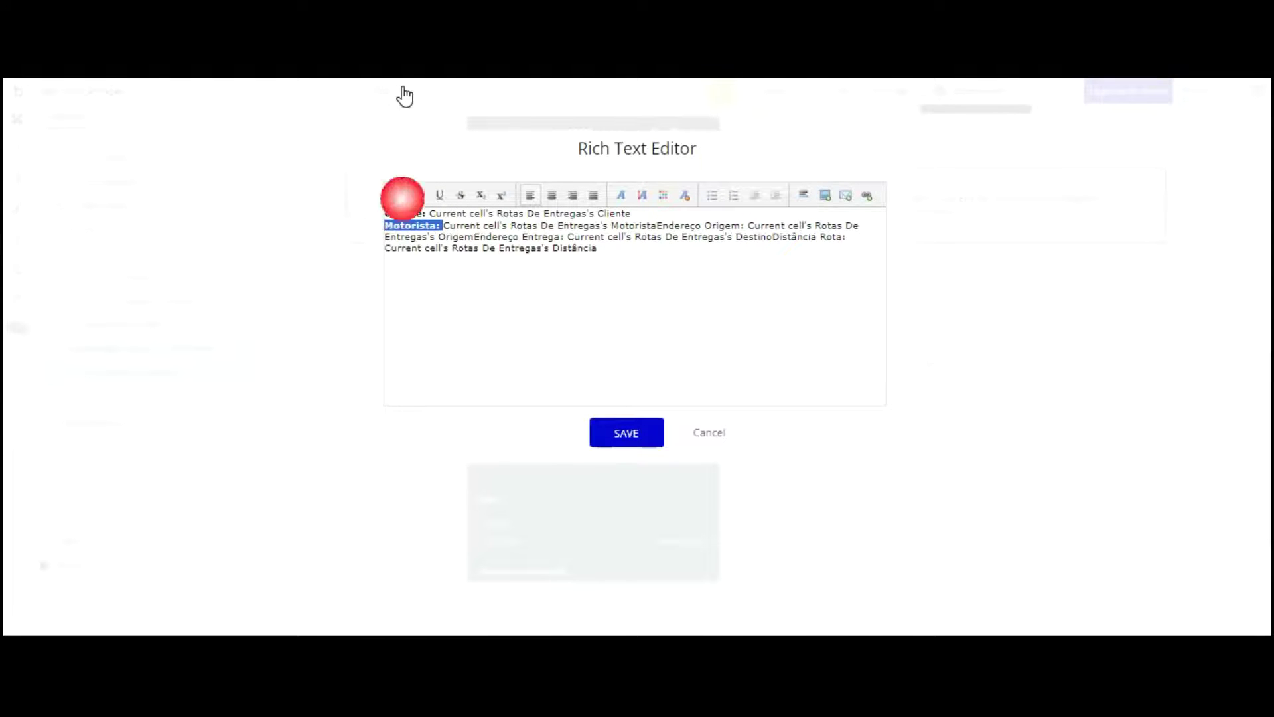
left_click(656, 225)
key("Return")
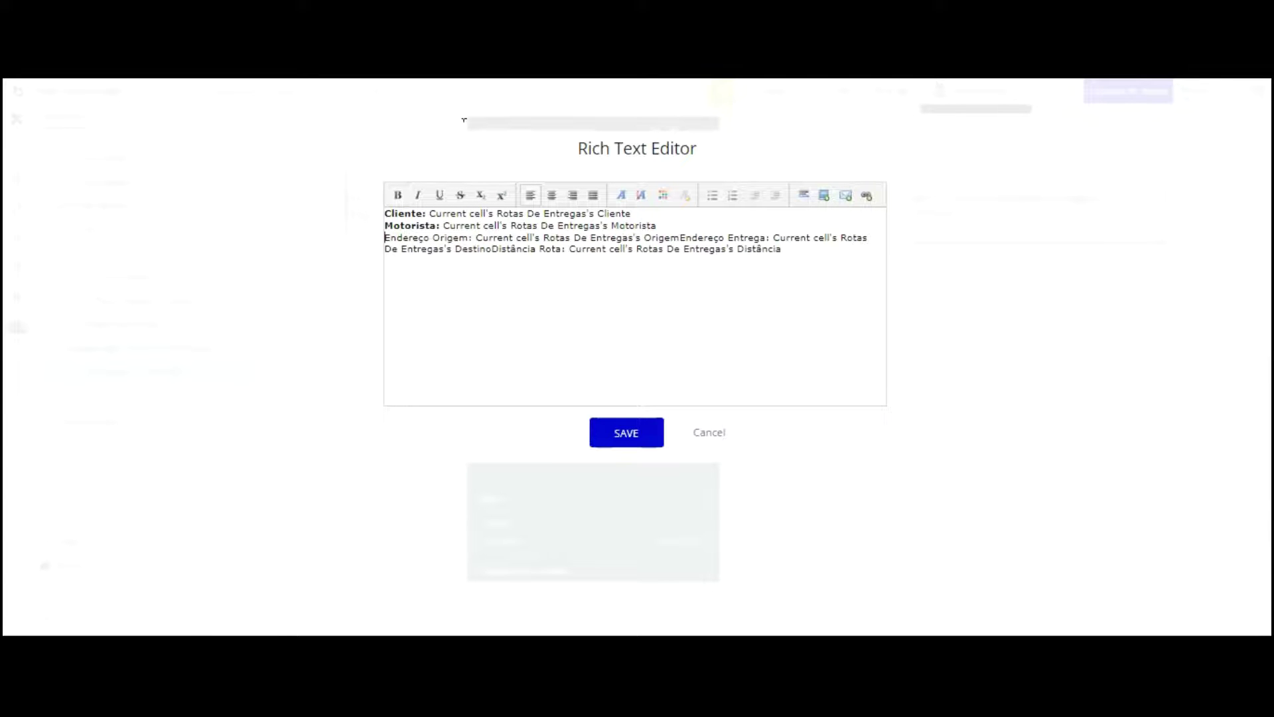
Step: Bold the Endereço Origem:, Endereço Entrega: and Distância Rota: labels on separate lines, and save
left_click_drag(474, 238, 385, 238)
left_click(398, 195)
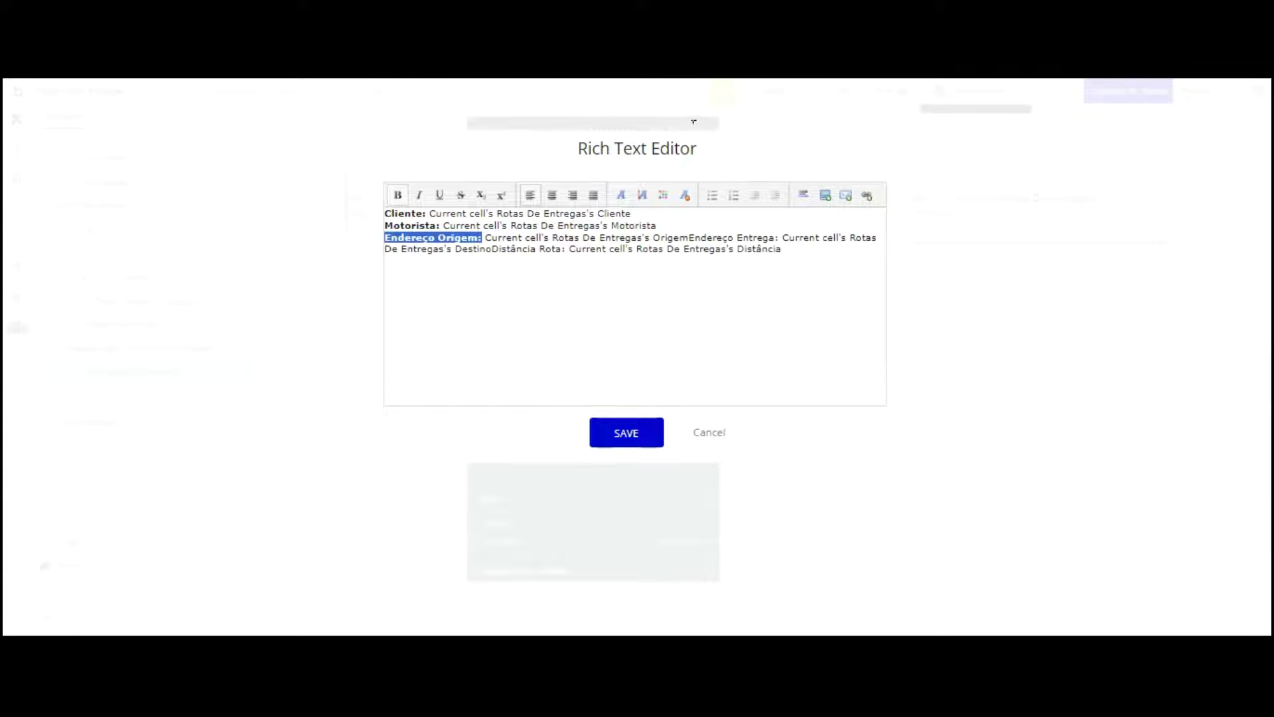
left_click(690, 238)
key("Return")
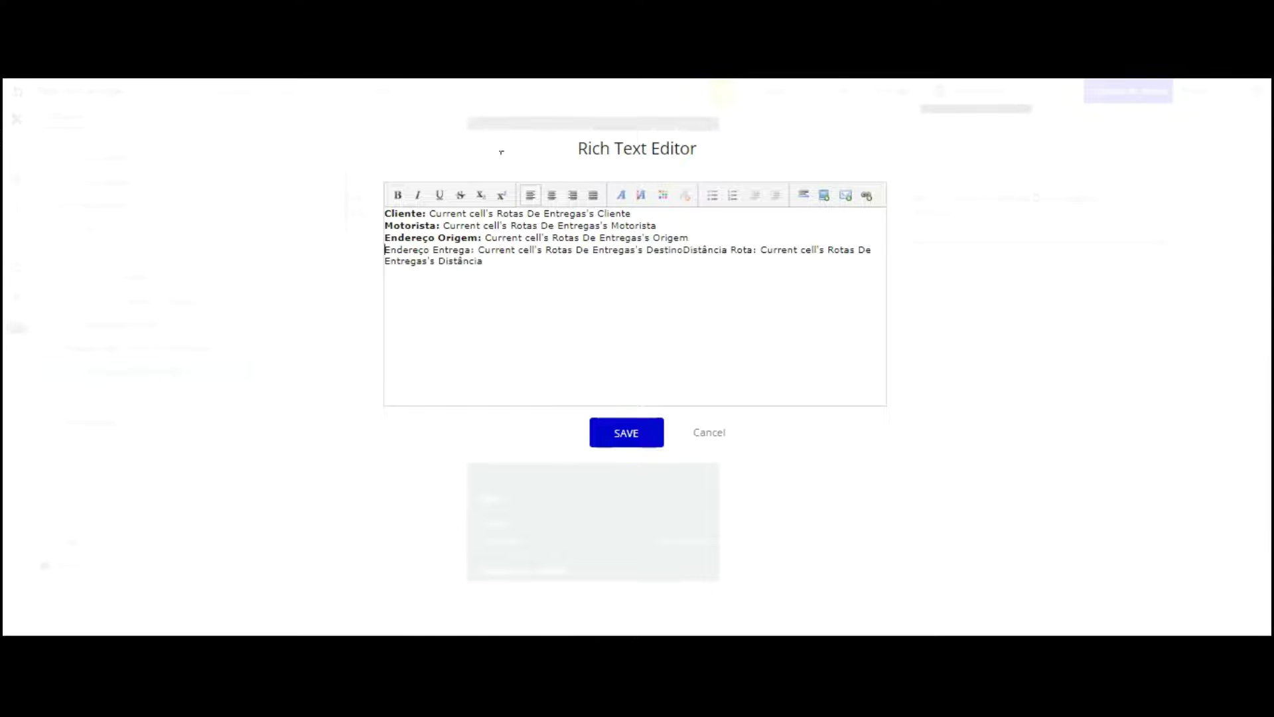
left_click_drag(487, 250, 385, 249)
left_click(397, 195)
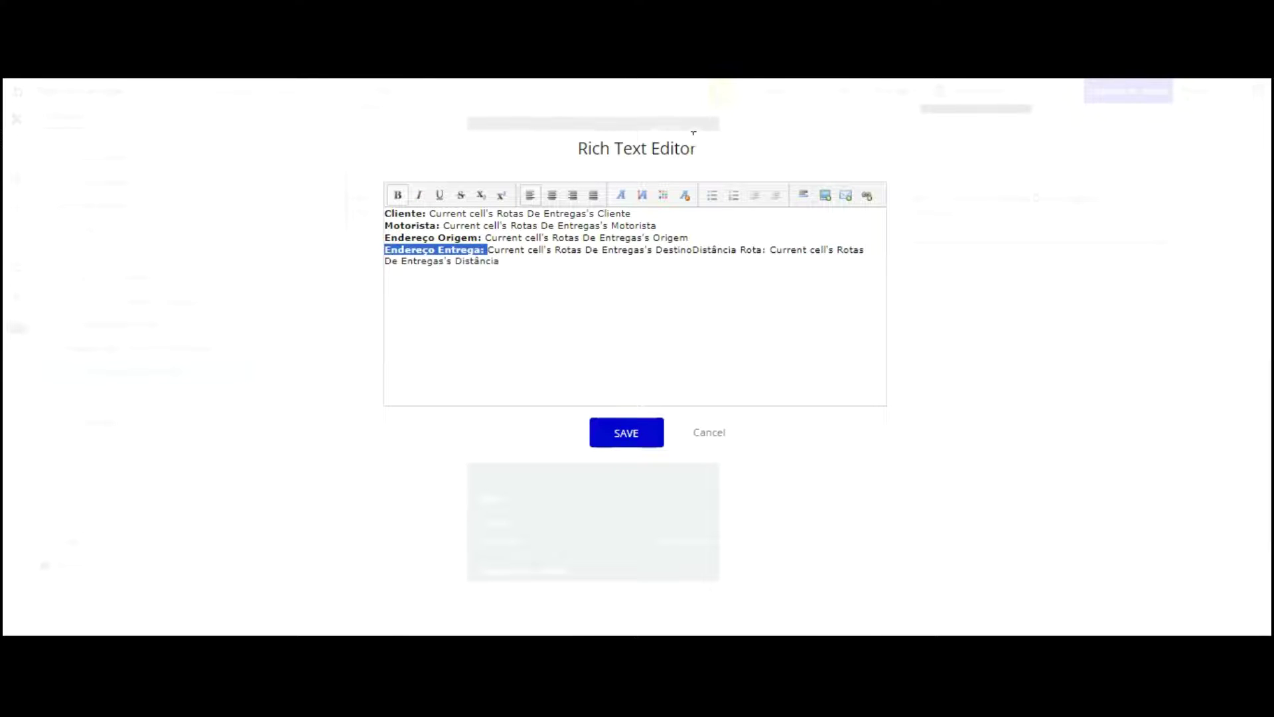
left_click(692, 251)
key("Return")
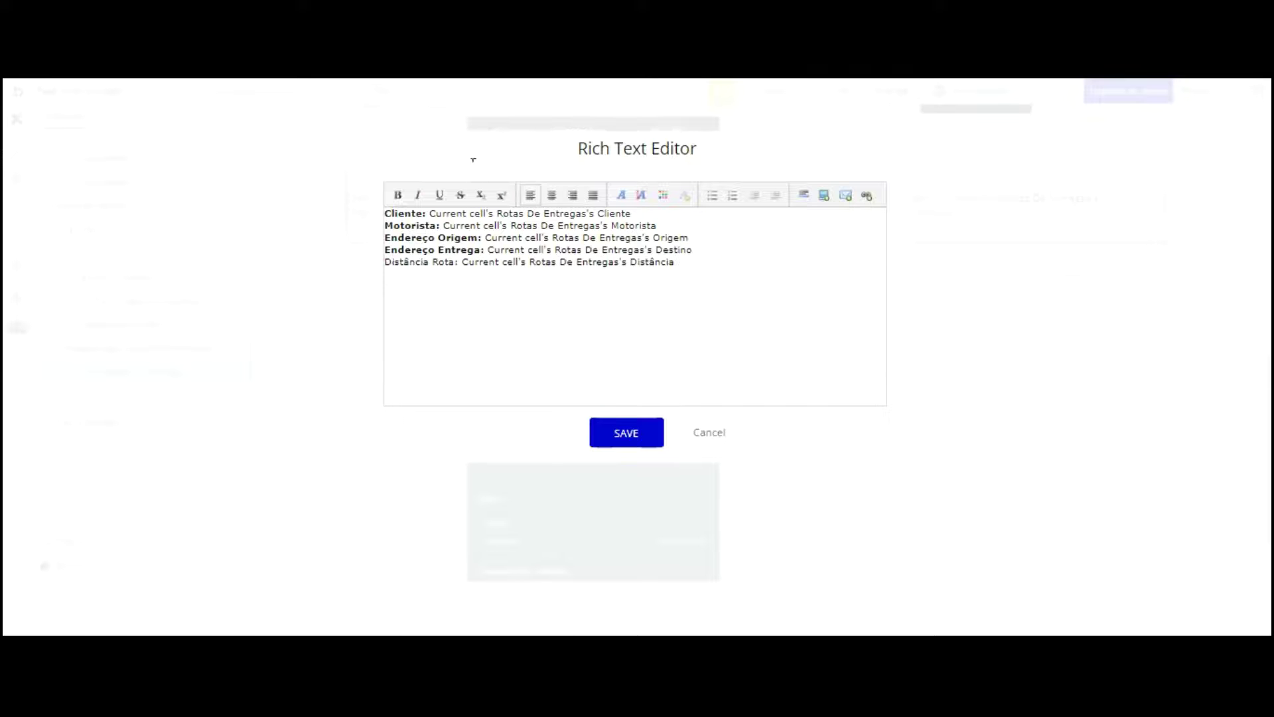
left_click_drag(460, 262, 384, 261)
left_click(398, 194)
left_click(637, 325)
left_click(626, 433)
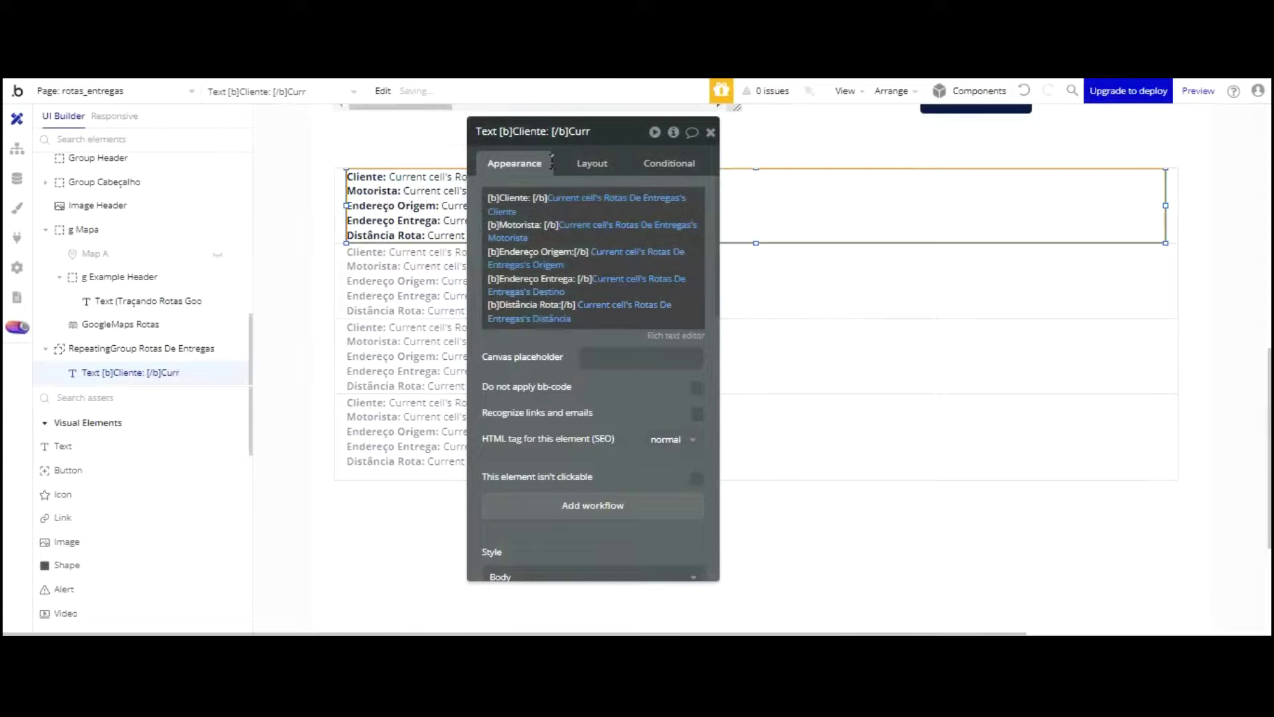
Step: Move the route text's left edge right to leave an empty strip in the cell
left_click_drag(529, 247, 758, 288)
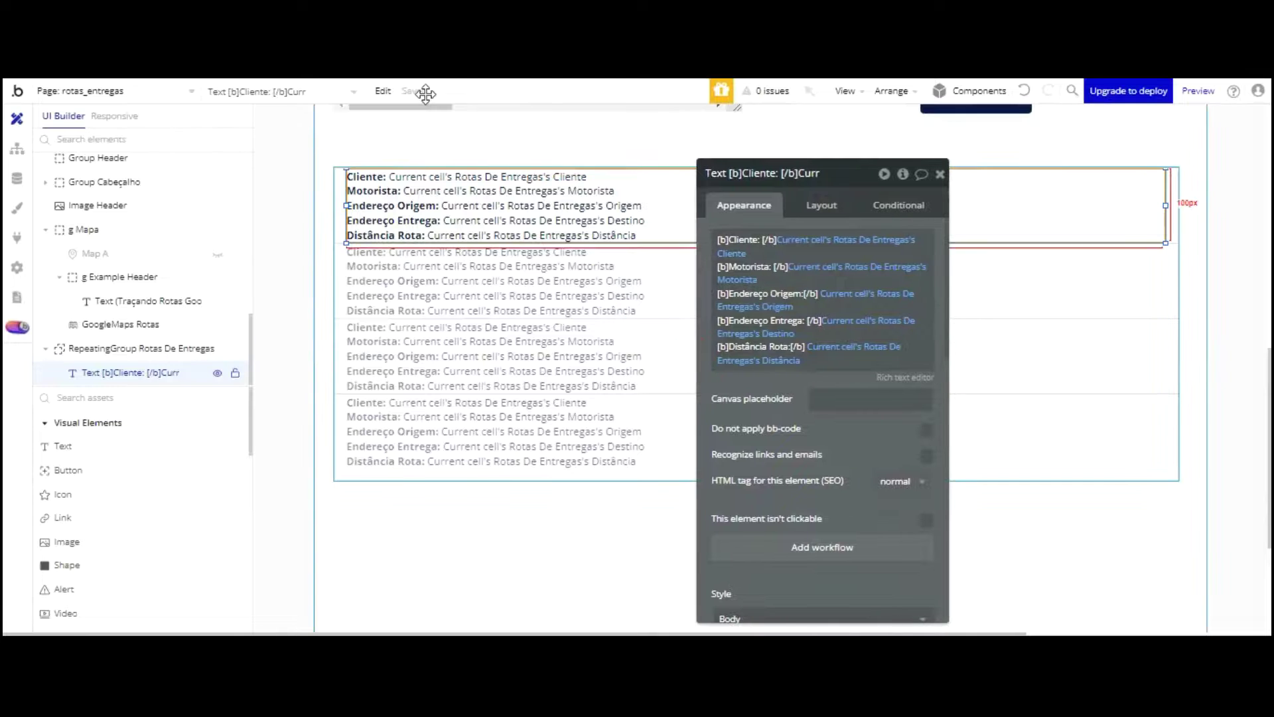
mouse_move(348, 92)
left_mouse_down()
mouse_move(398, 92)
mouse_move(373, 97)
left_mouse_up()
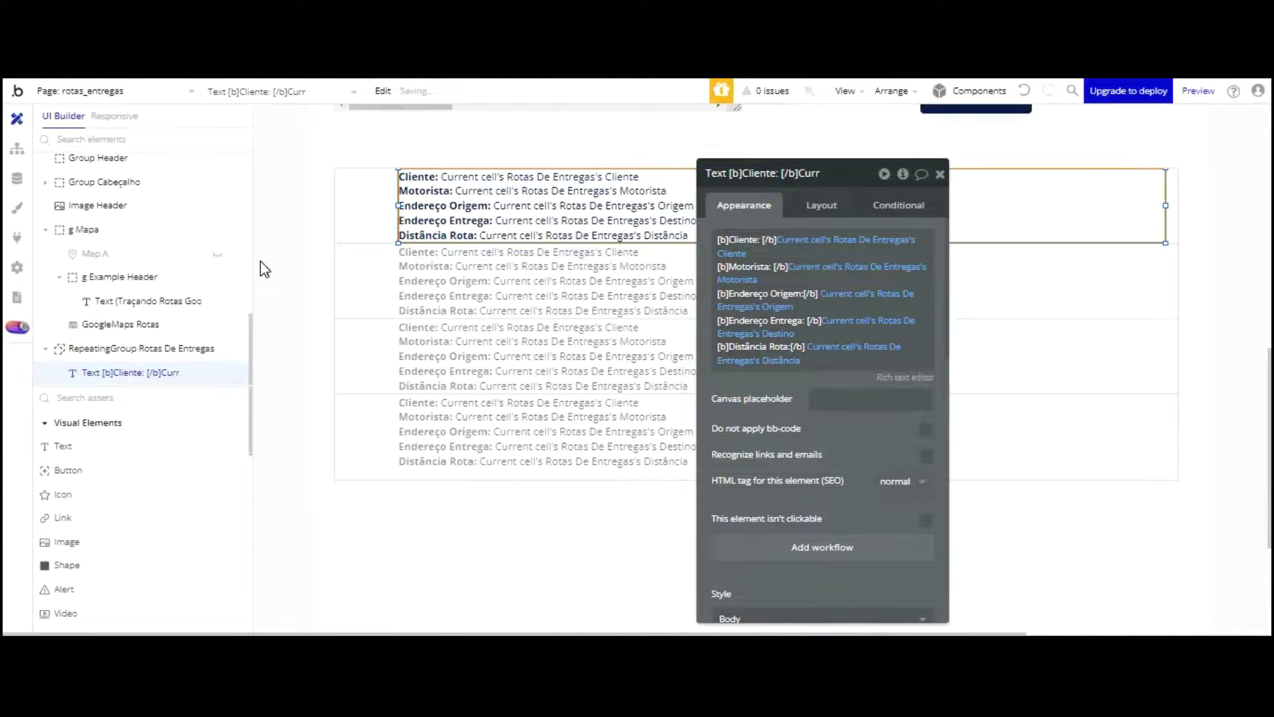
left_click(177, 361)
Step: Place a new Text element in the cell's left strip, sized 100×100 at X 0, Y 0
left_click(345, 183)
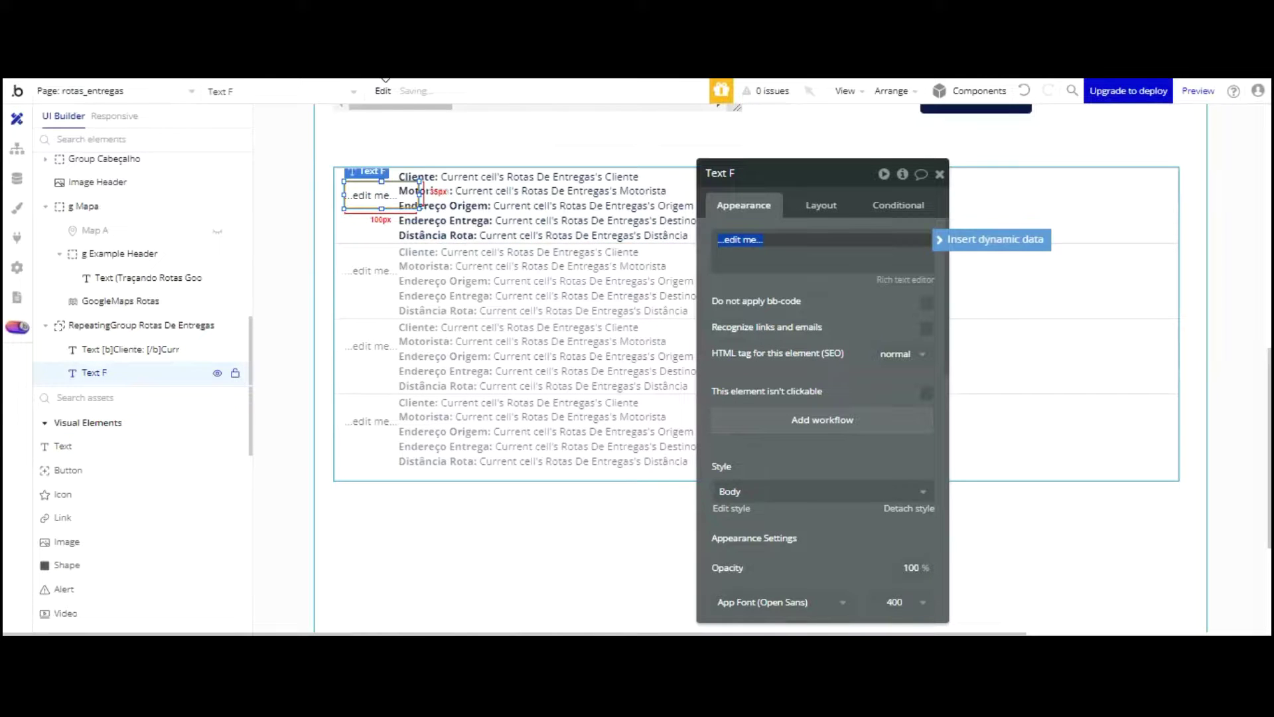
left_click(818, 204)
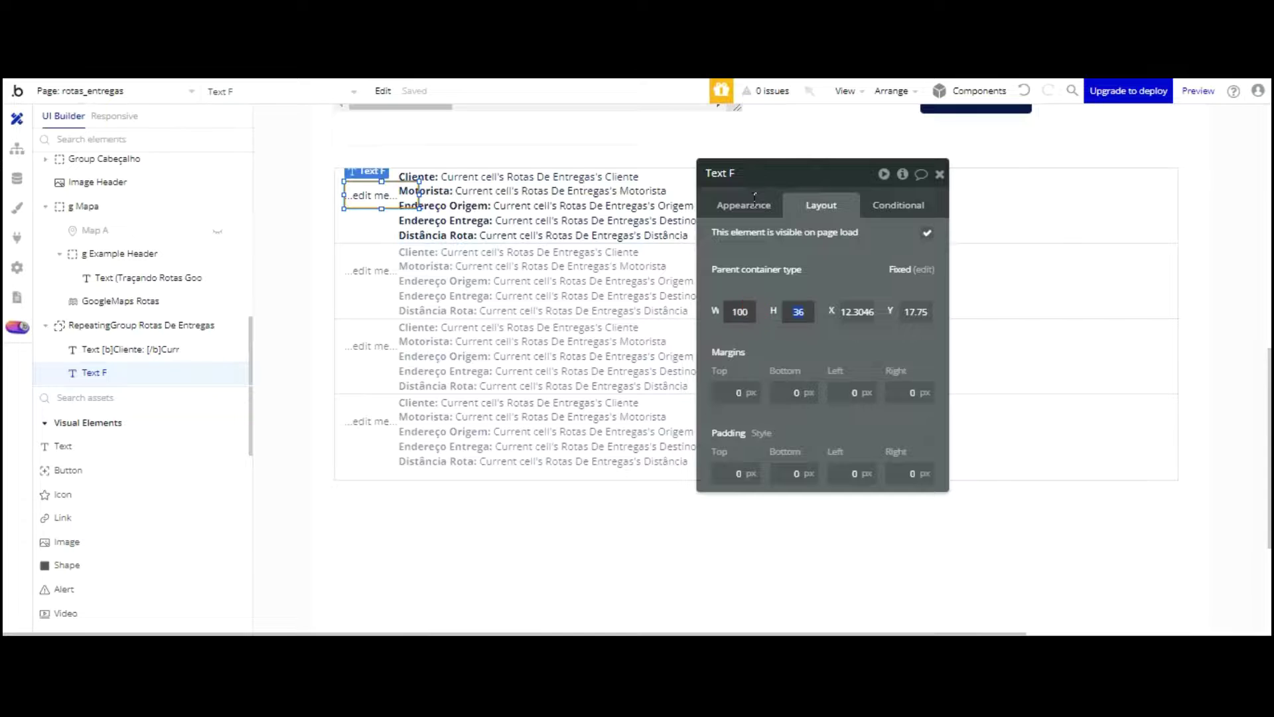
type("0")
key("Return")
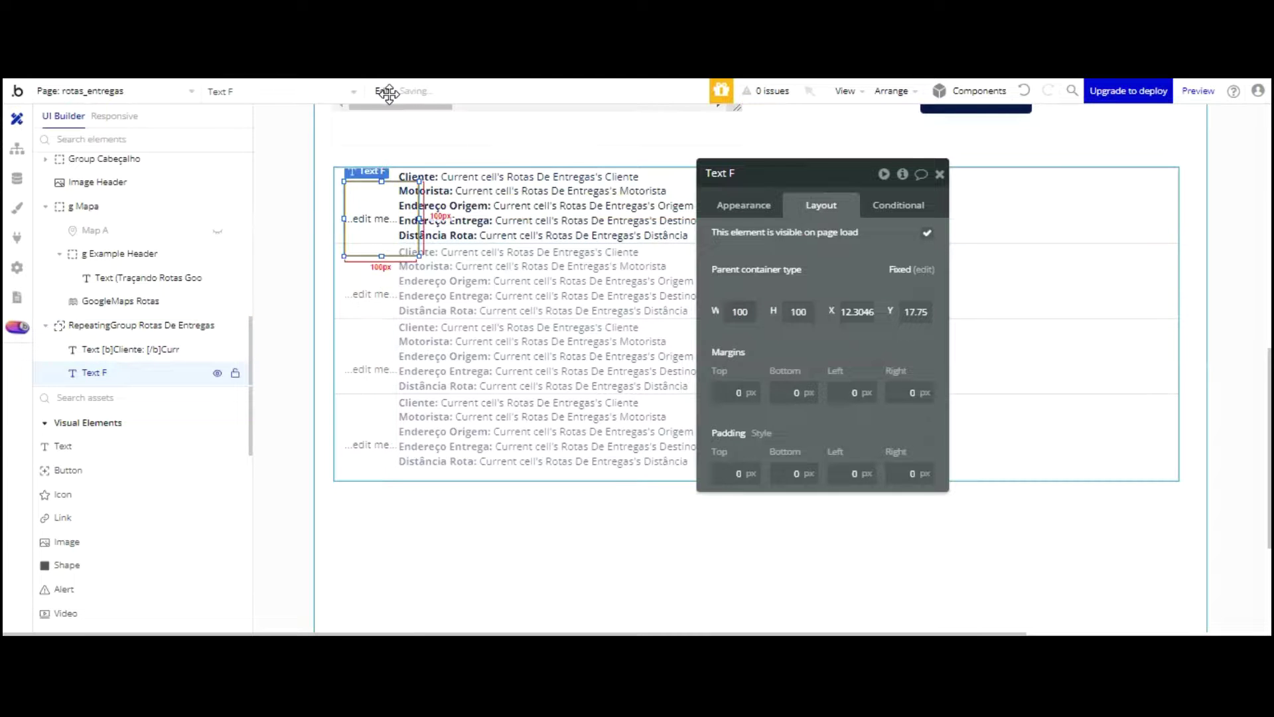
mouse_move(388, 93)
left_mouse_down()
mouse_move(378, 97)
mouse_move(417, 103)
mouse_move(396, 91)
left_mouse_up()
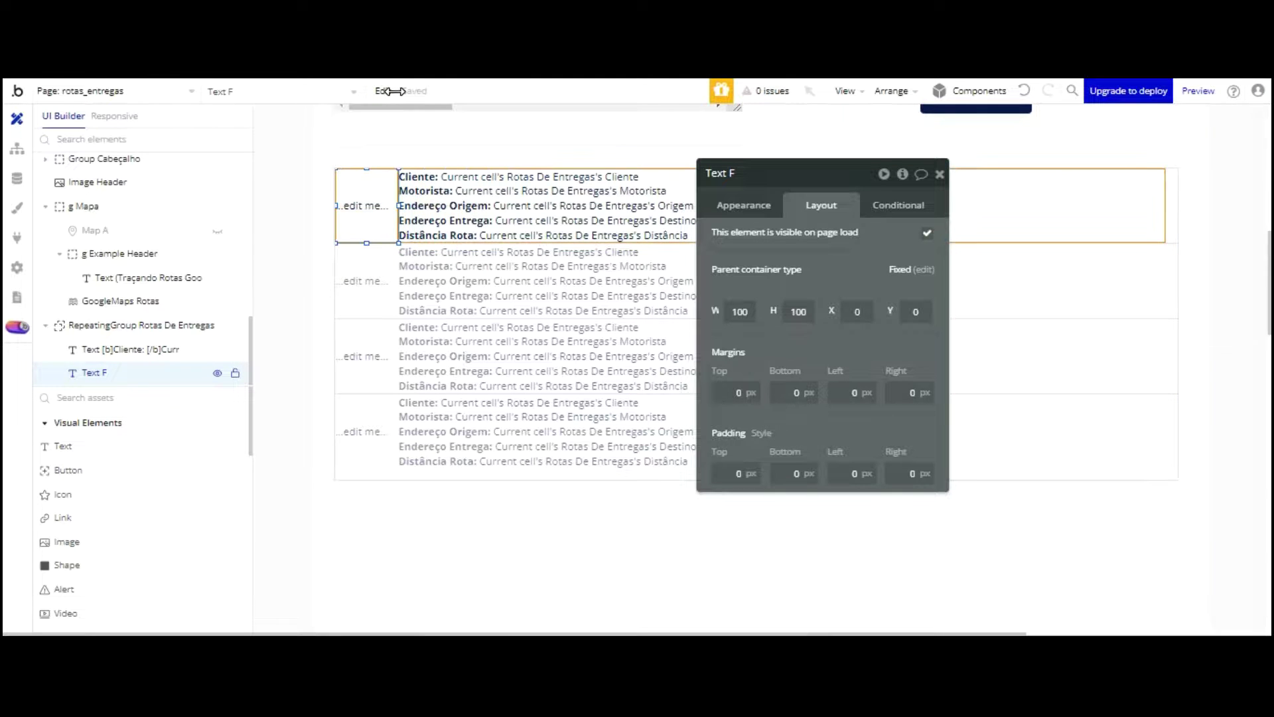
left_click(748, 206)
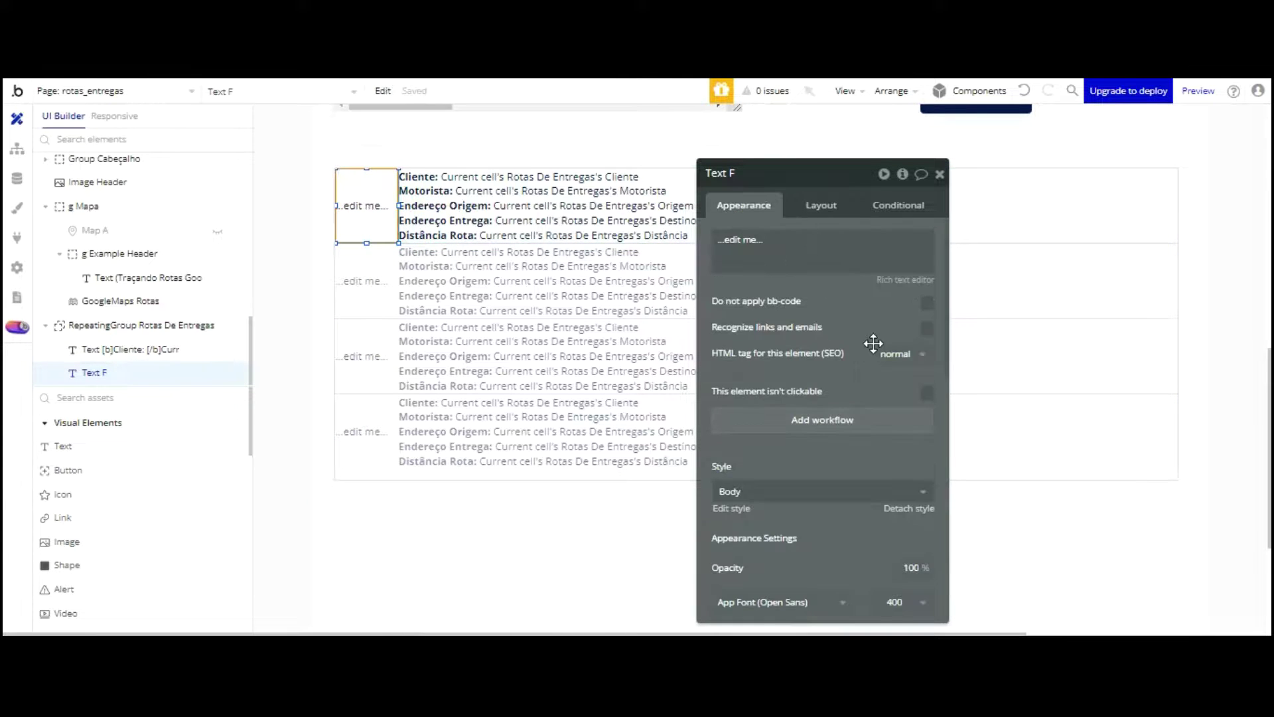
scroll(870, 347, "down", 3)
Step: Make the new text show the current cell's index followed by ' -', at 18 px
scroll(816, 299, "up", 3)
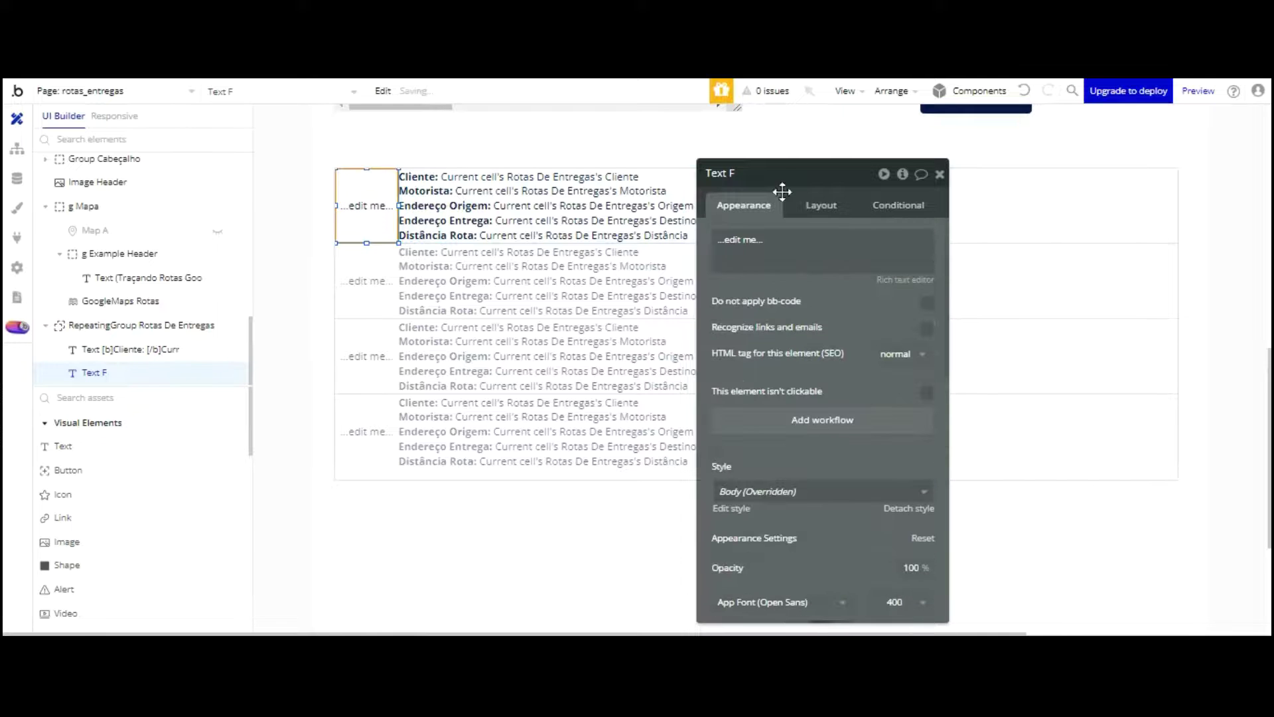
triple_click(768, 247)
left_click(976, 237)
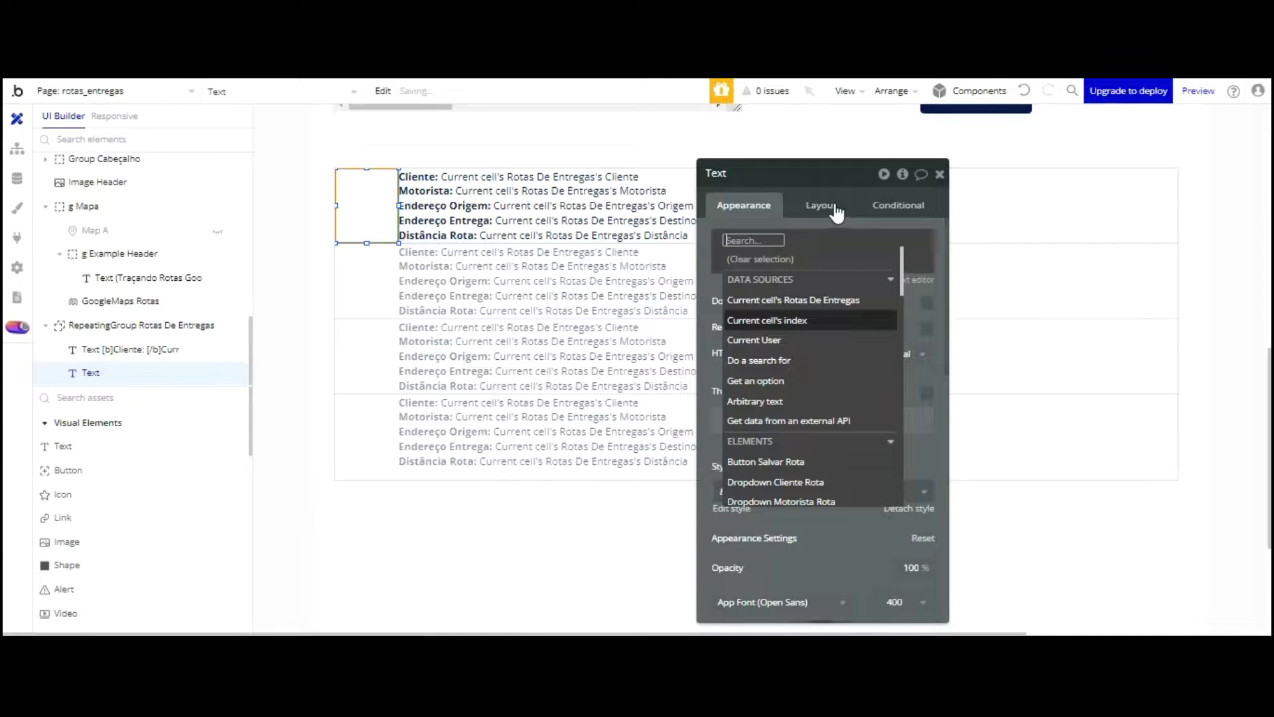
left_click(822, 321)
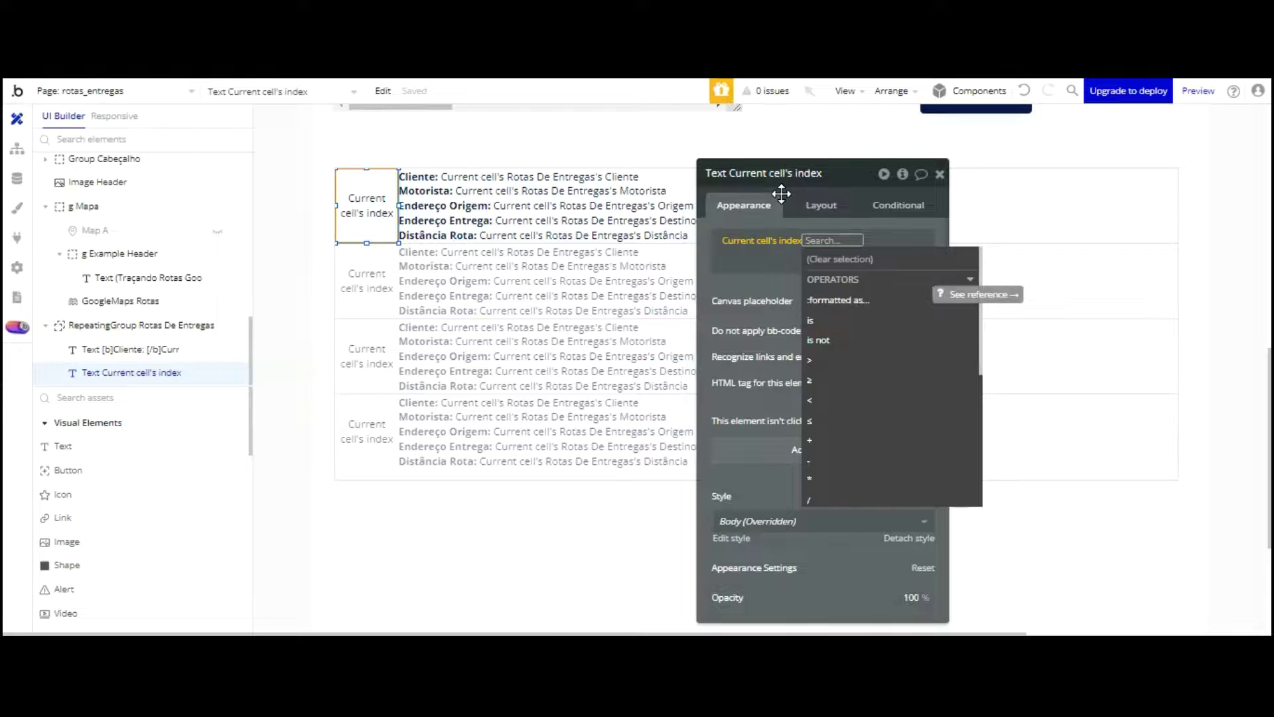
type("-")
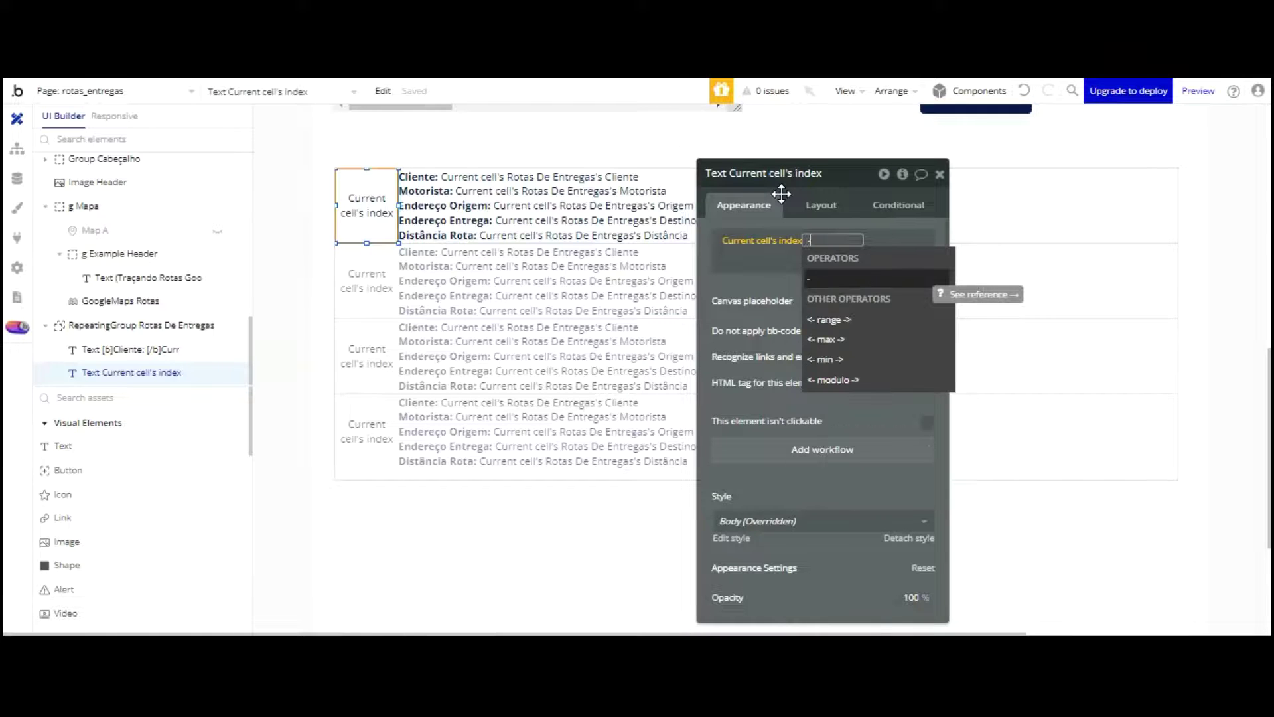
left_click(764, 173)
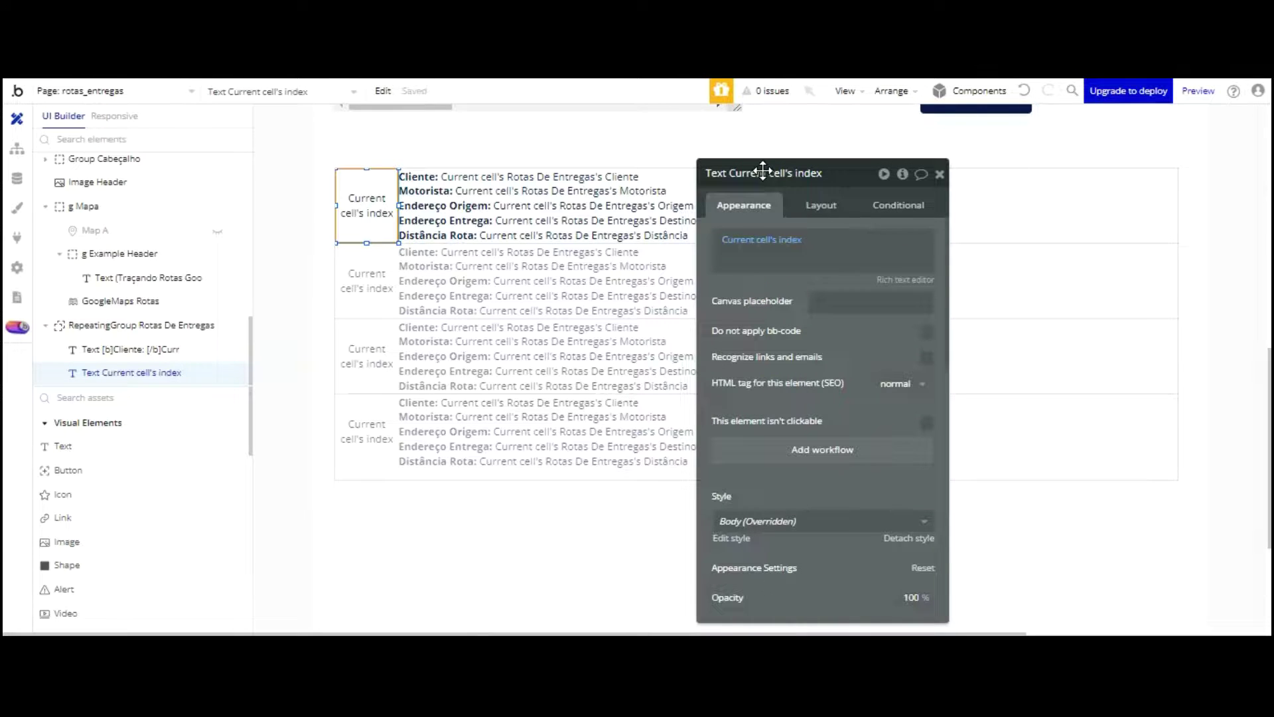
left_click(811, 236)
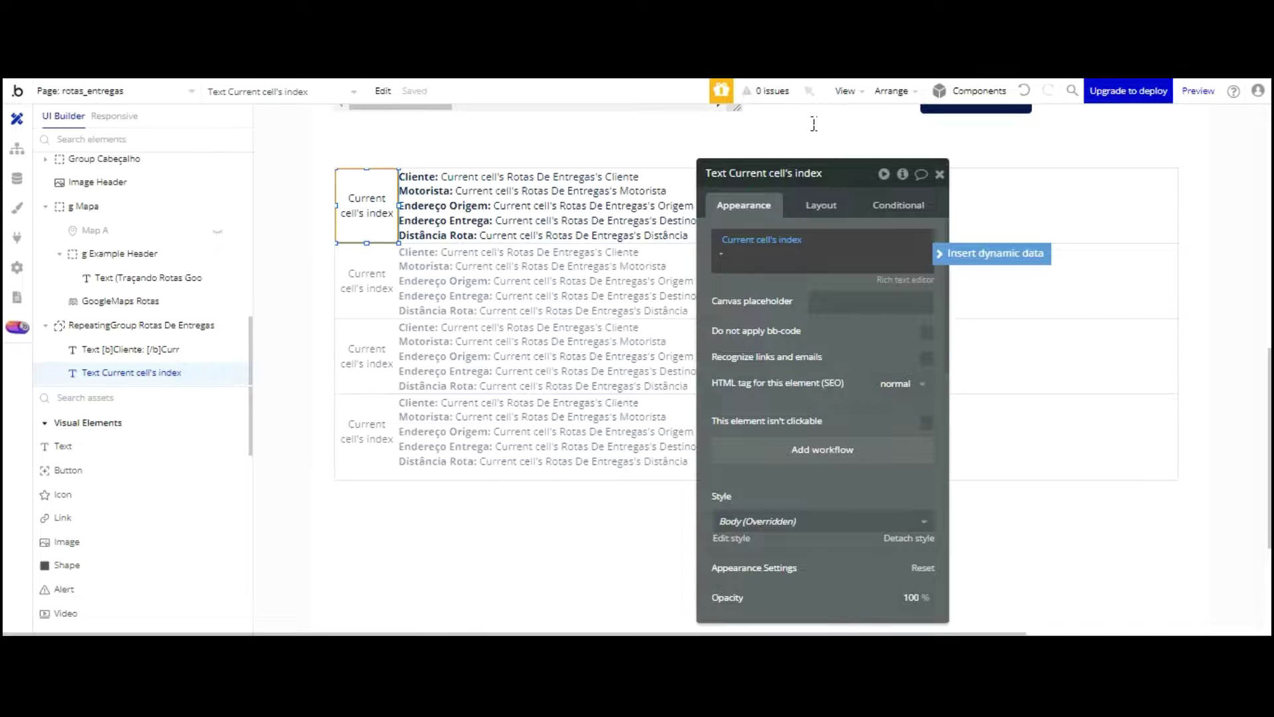
left_click(771, 173)
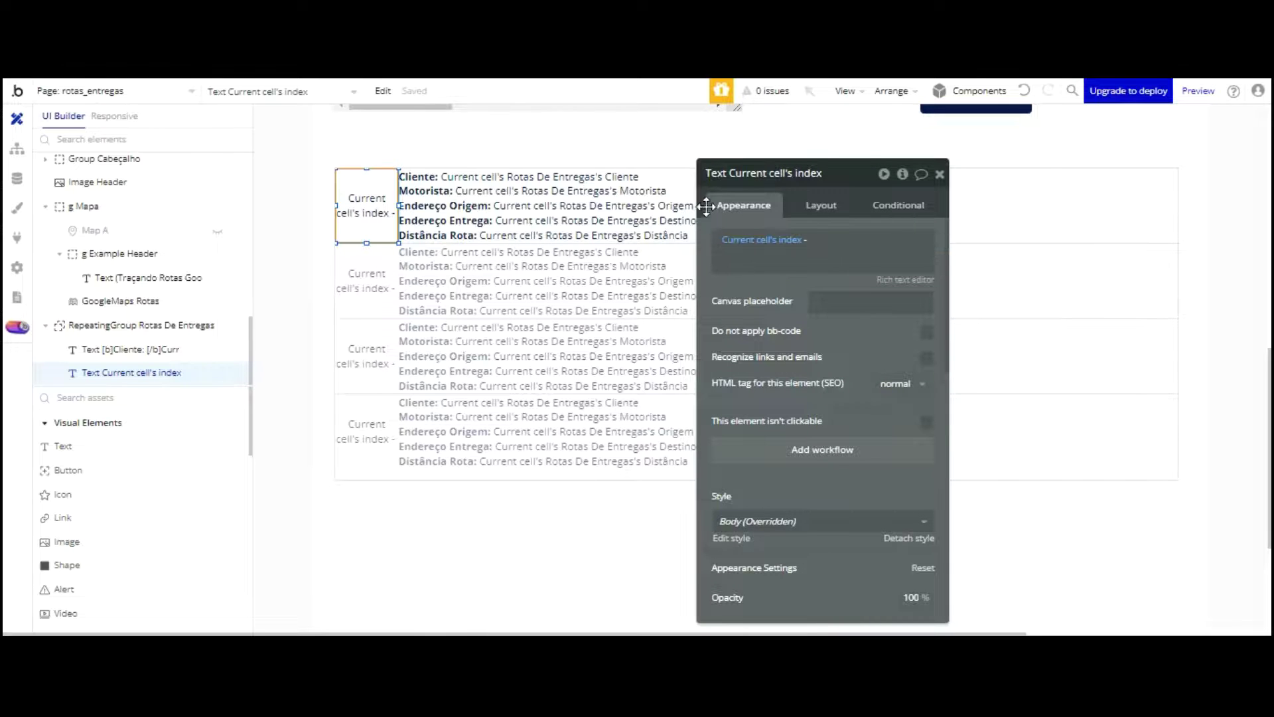
scroll(909, 346, "down", 1)
scroll(908, 346, "down", 4)
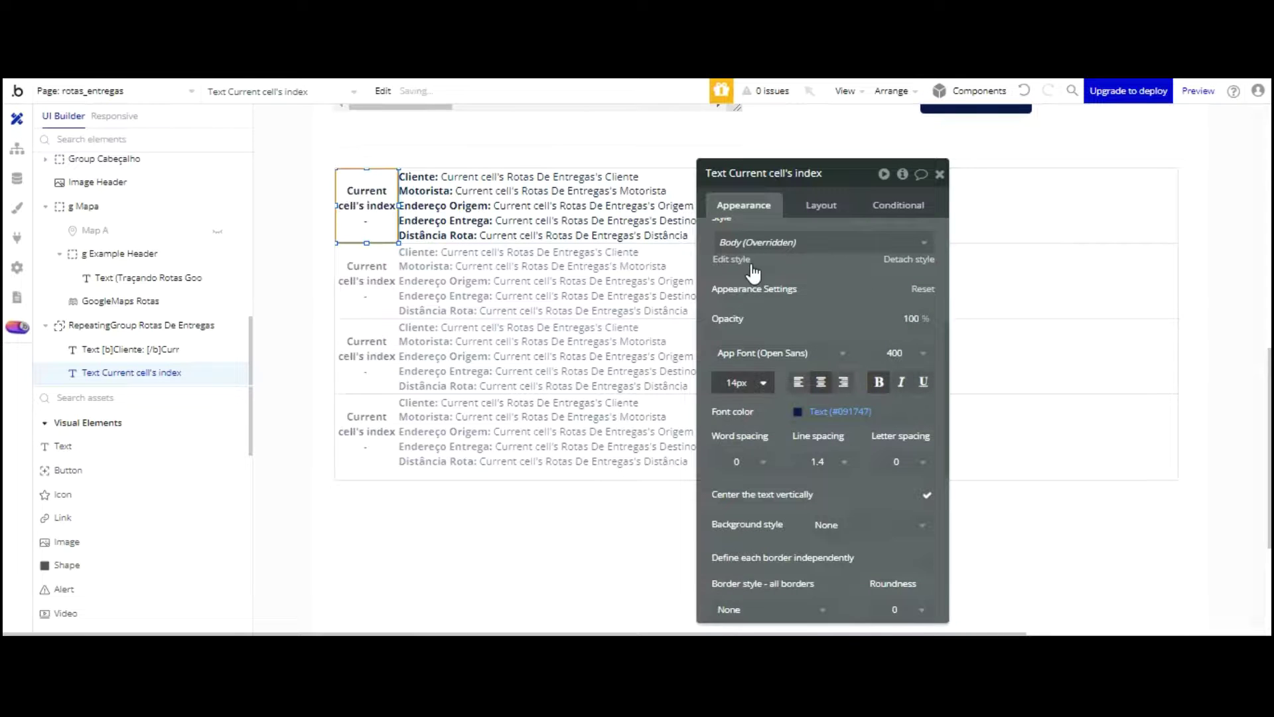
left_click(740, 382)
left_click(730, 556)
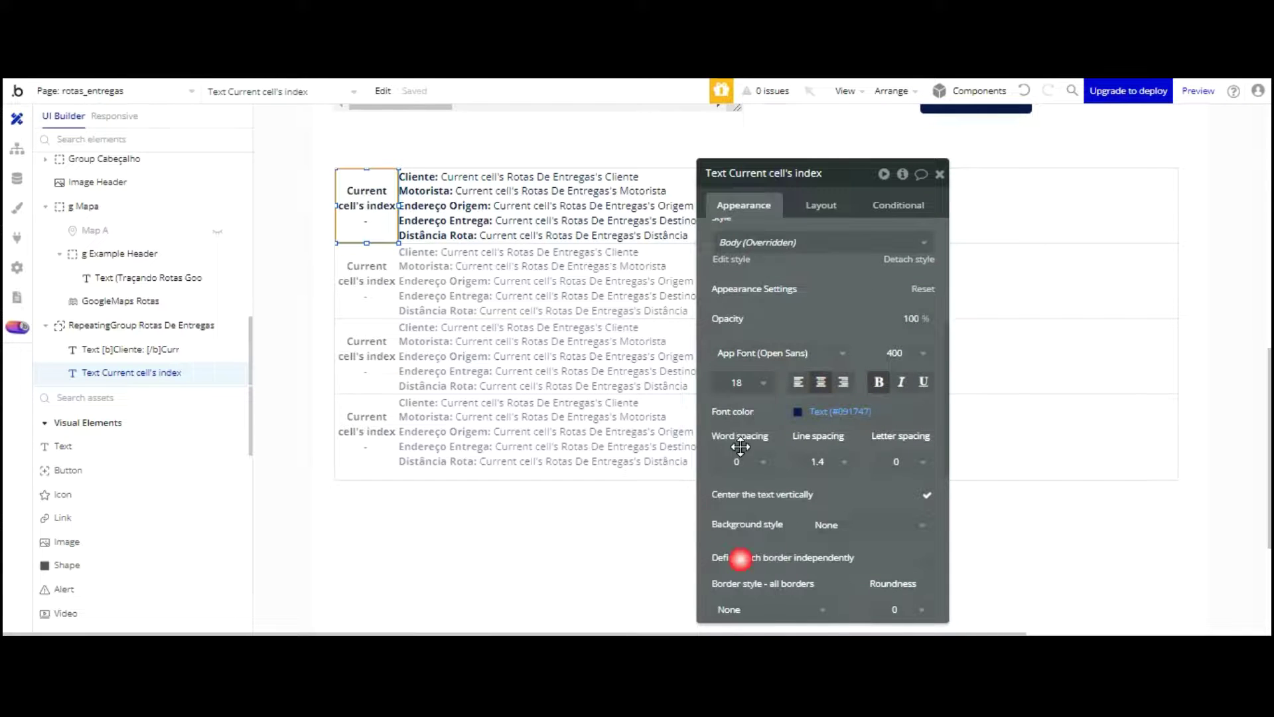
Step: Reload the live app to check the '1 -' index, then select the route text in the editor
key("ctrl+Tab")
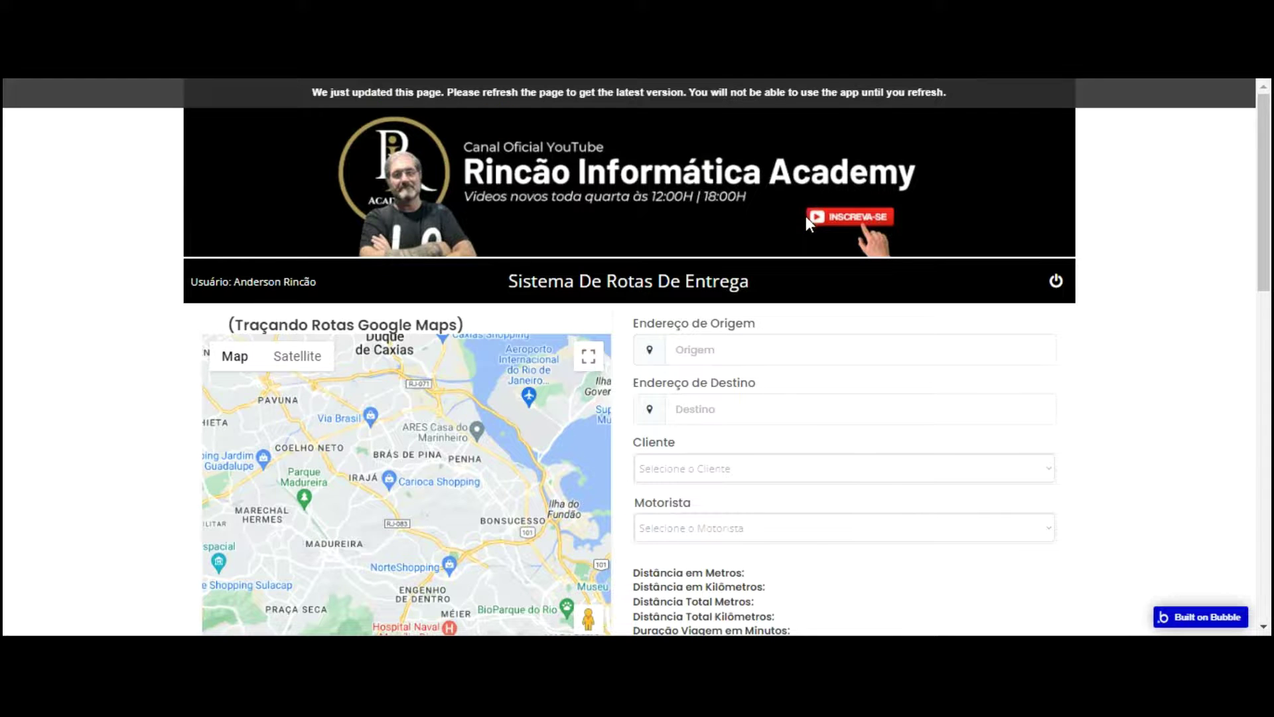
key("F5")
scroll(650, 242, "down", 7)
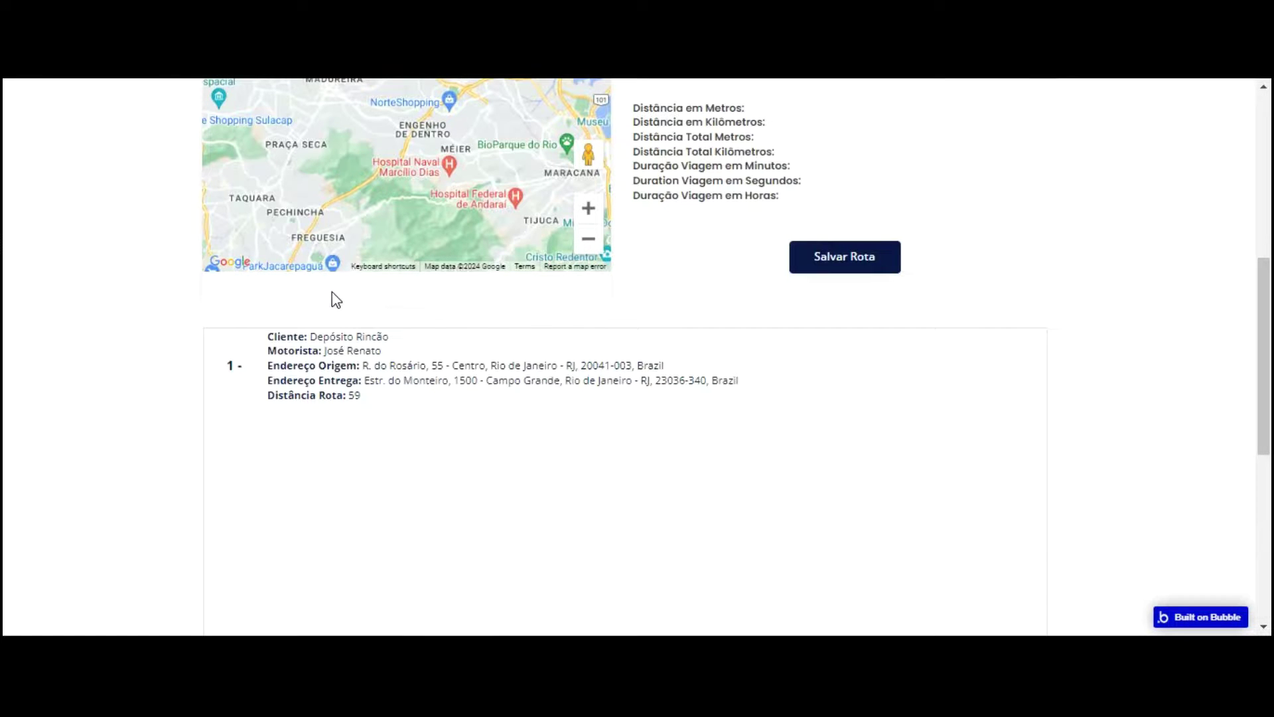
left_click(318, 13)
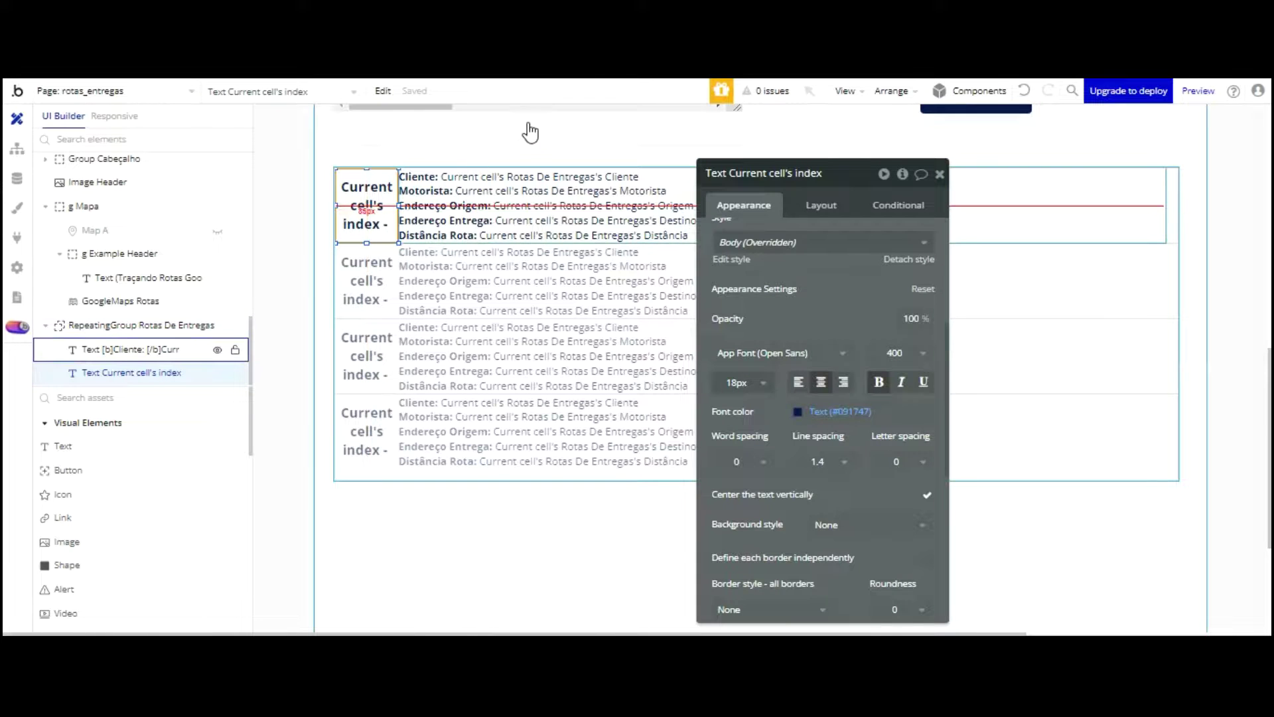
left_click(508, 231)
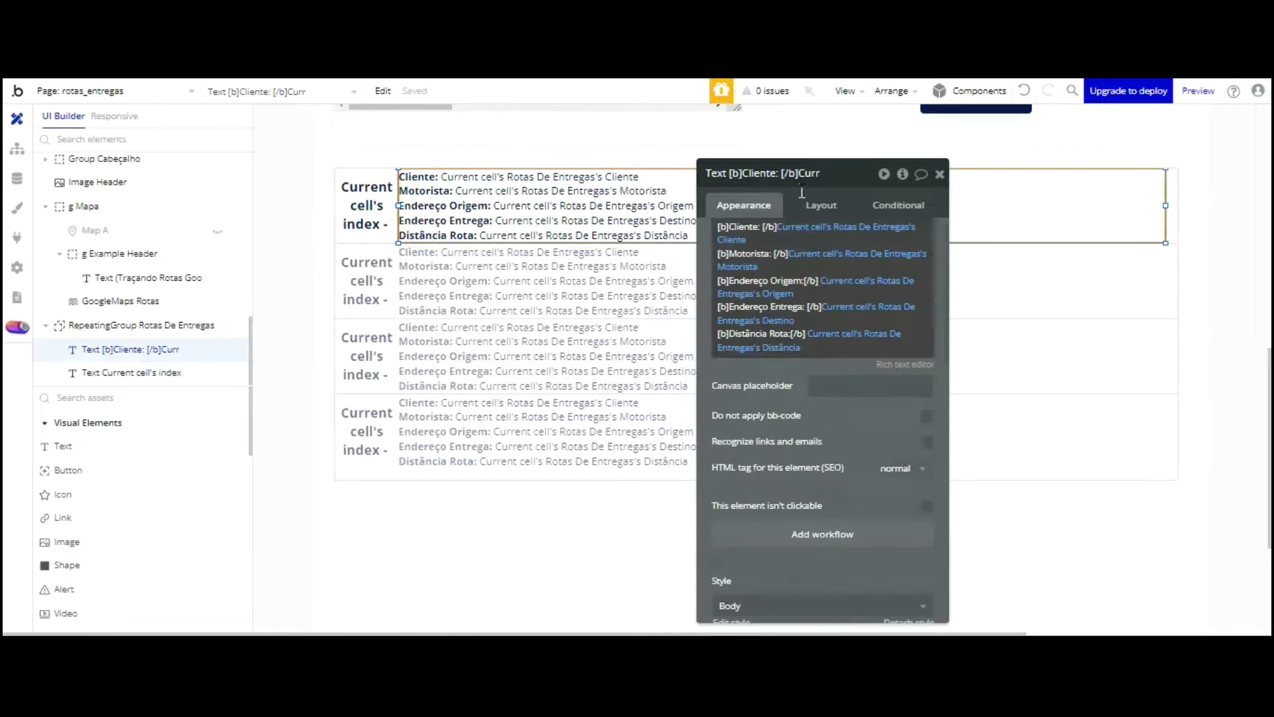
Step: Format the Distância value as Currency with 2 decimals, dot thousands and comma decimal separators
scroll(803, 199, "up", 1)
left_click(815, 248)
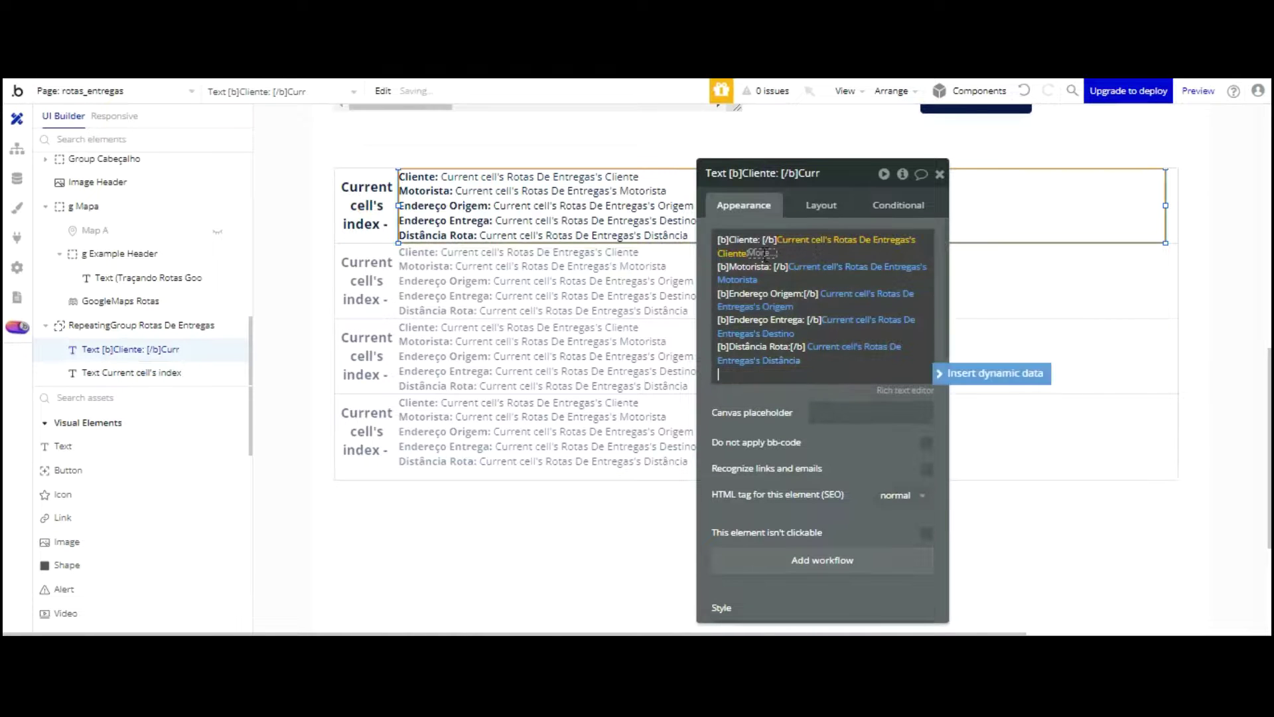
left_click(783, 360)
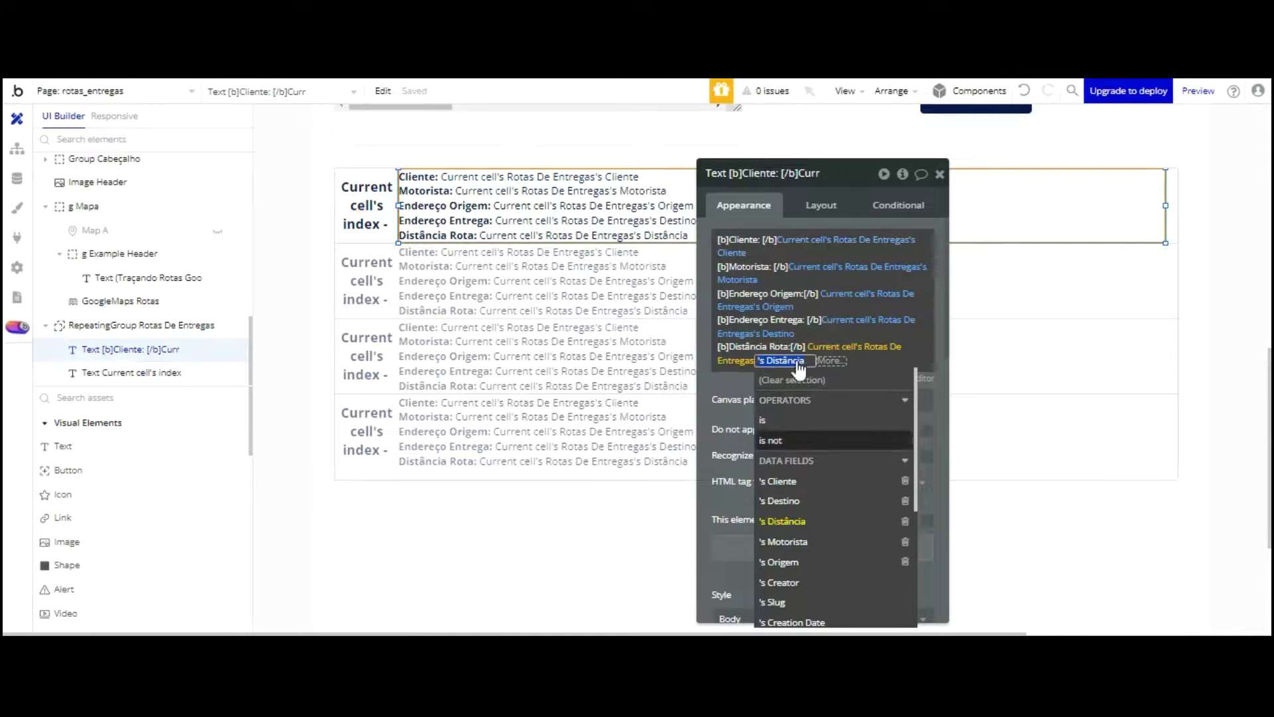
scroll(862, 364, "down", 1)
scroll(867, 338, "up", 1)
left_click(836, 420)
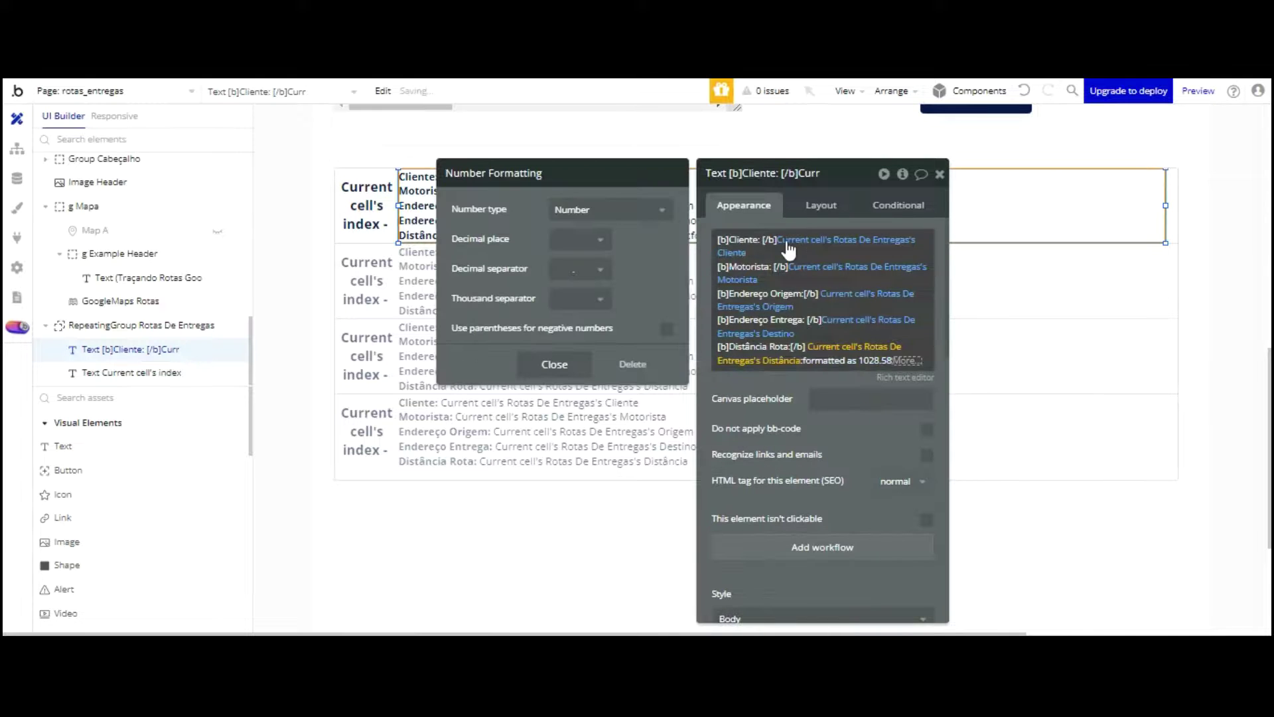
left_click(574, 278)
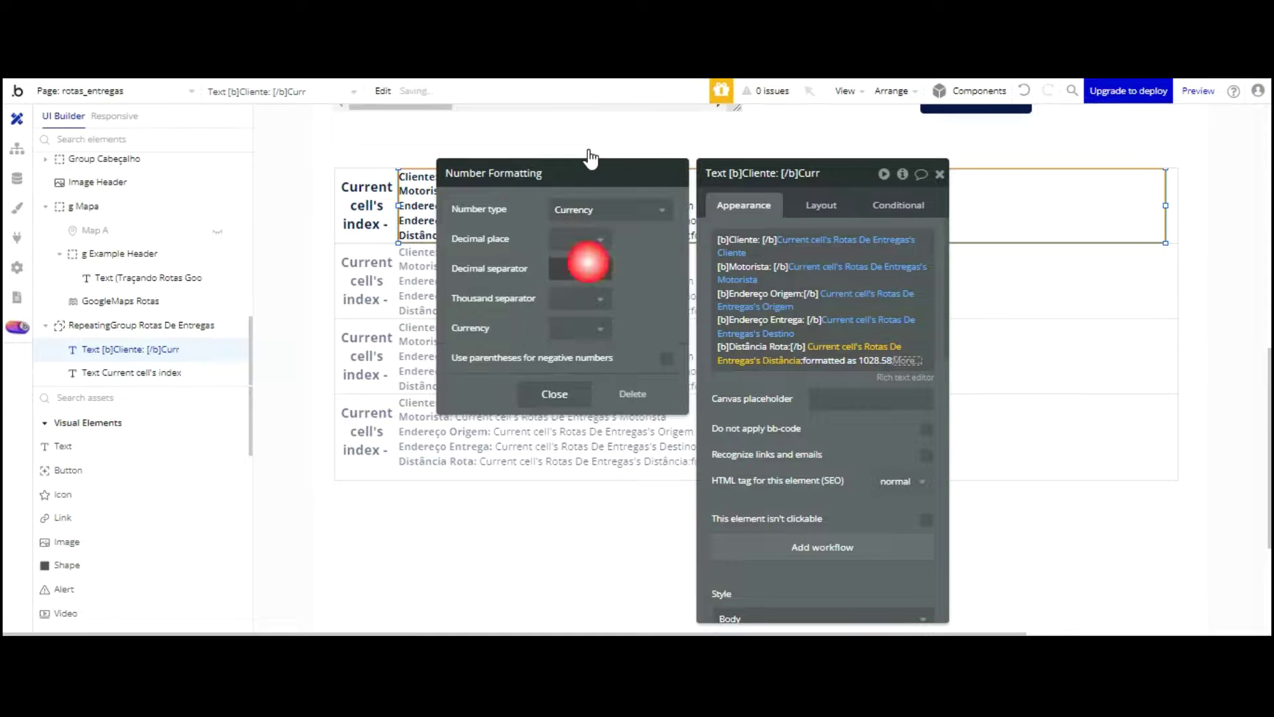
left_click(585, 241)
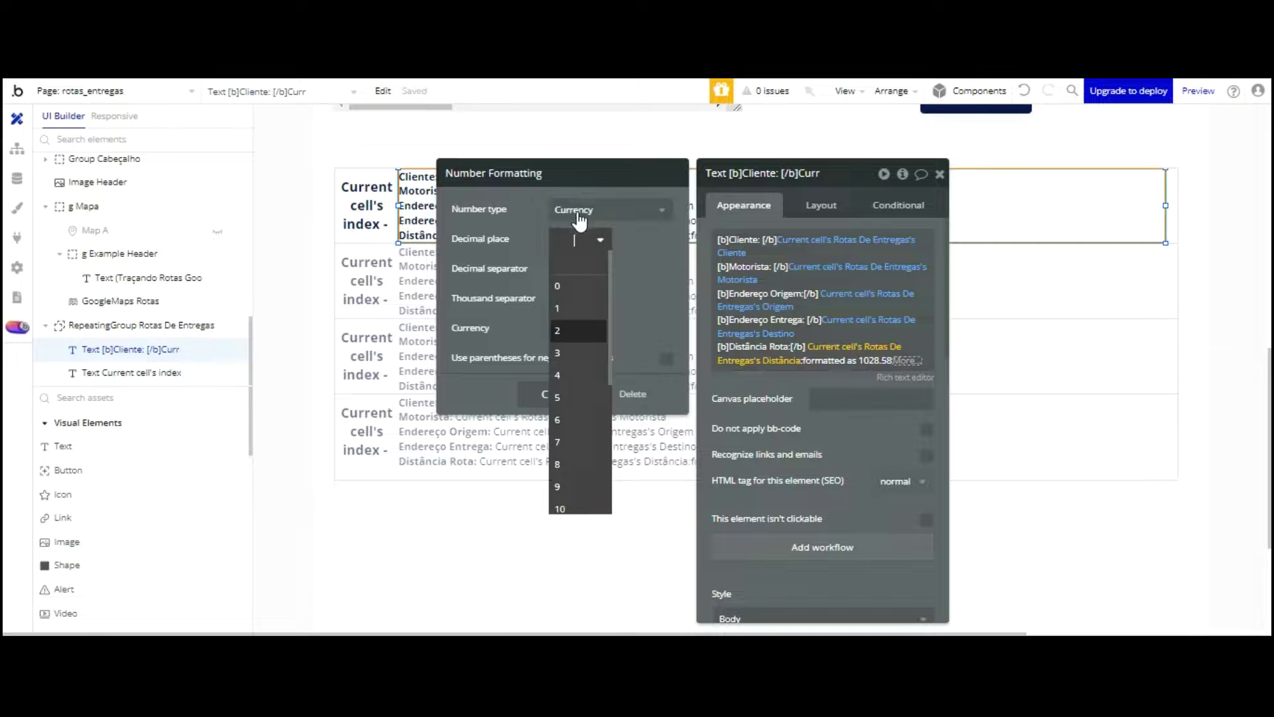
left_click(578, 330)
left_click(581, 297)
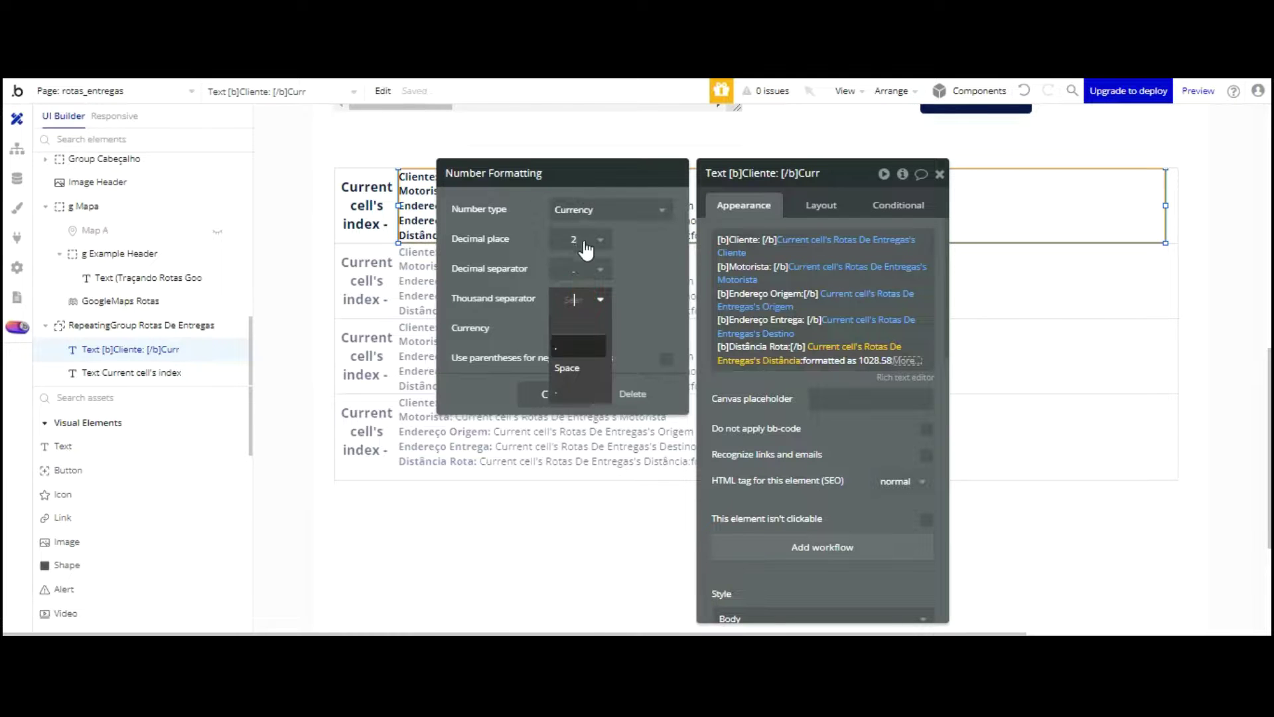
left_click(569, 366)
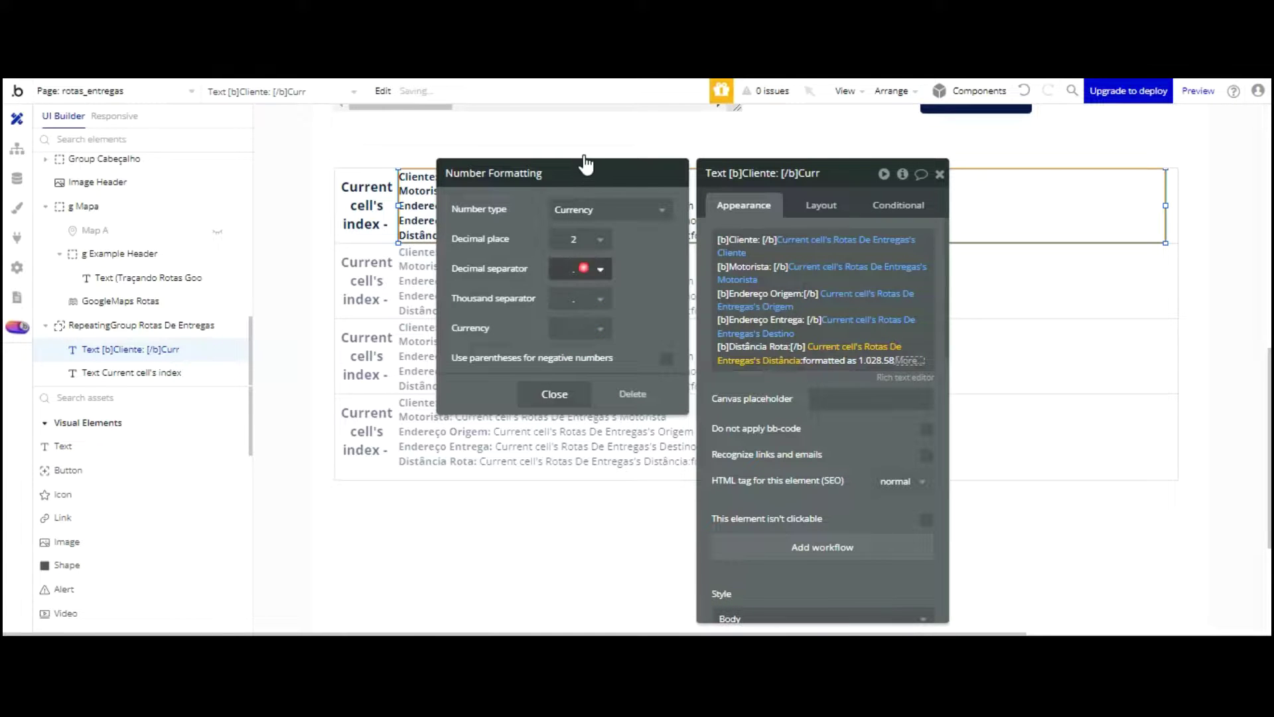
left_click(581, 268)
key("Down")
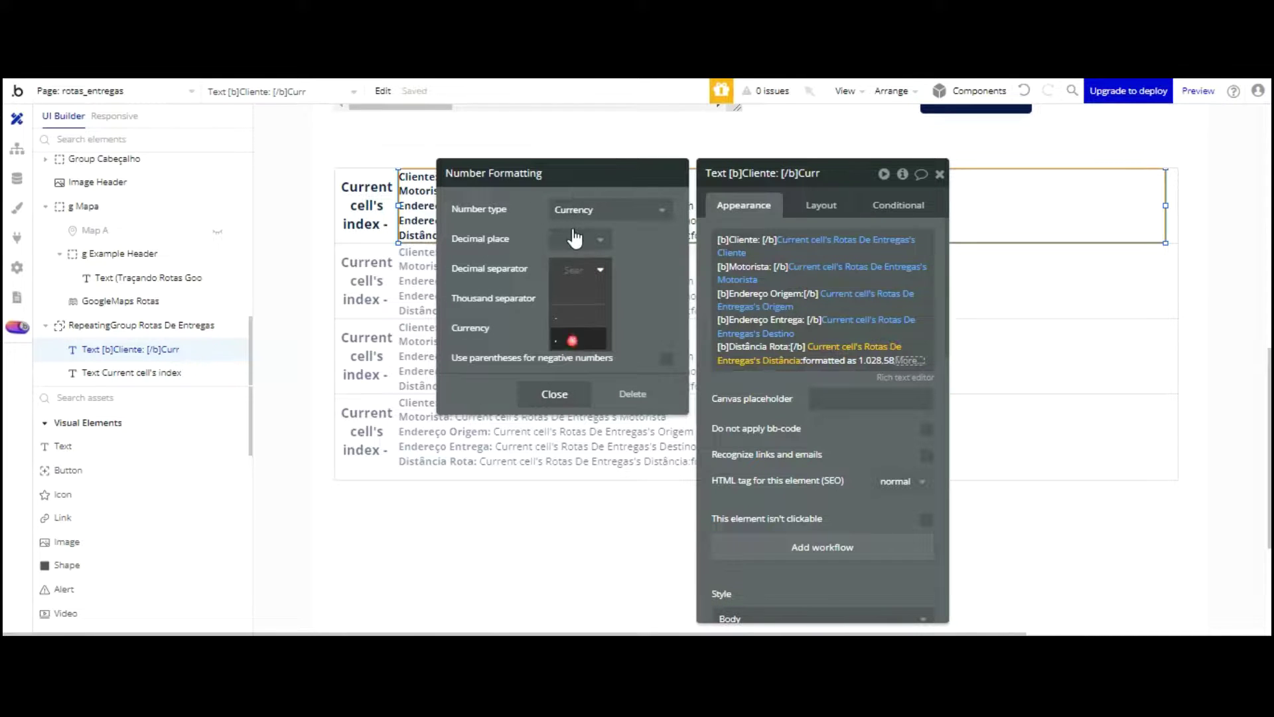
left_click(572, 340)
Step: Set the currency symbol to 'KM -' and close the number formatting settings
left_click(660, 290)
left_click(573, 327)
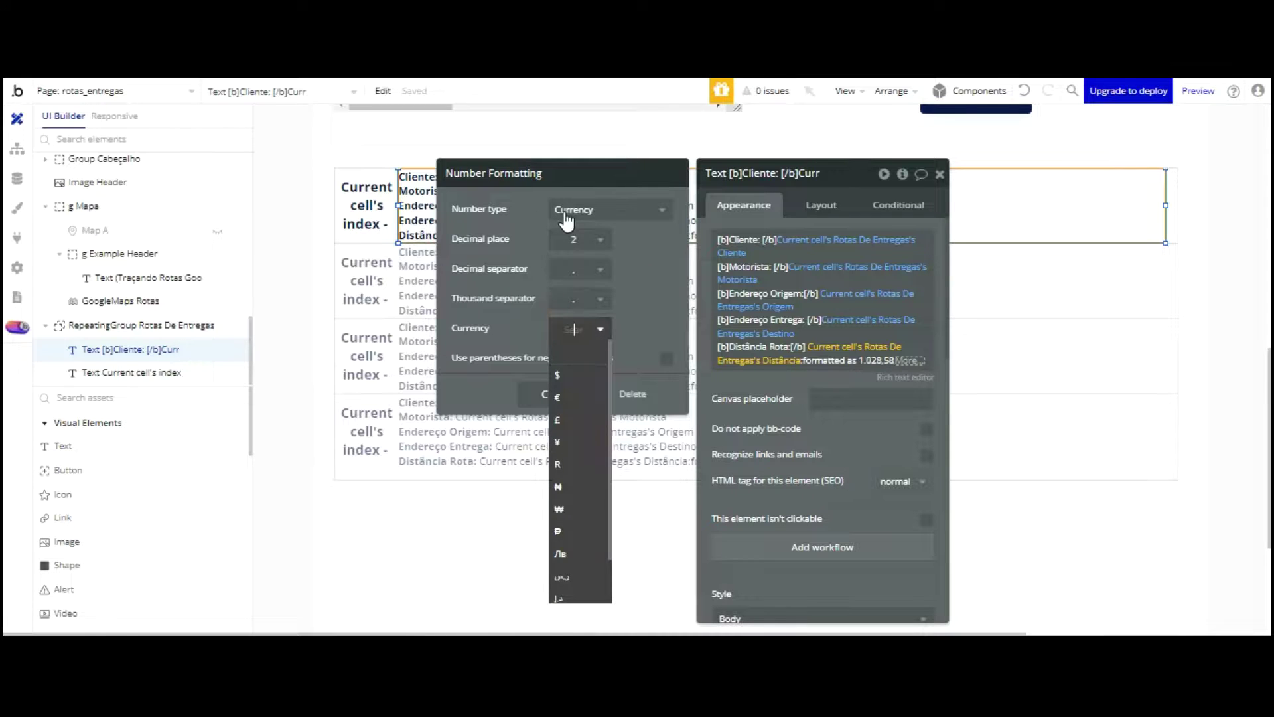
type("KM")
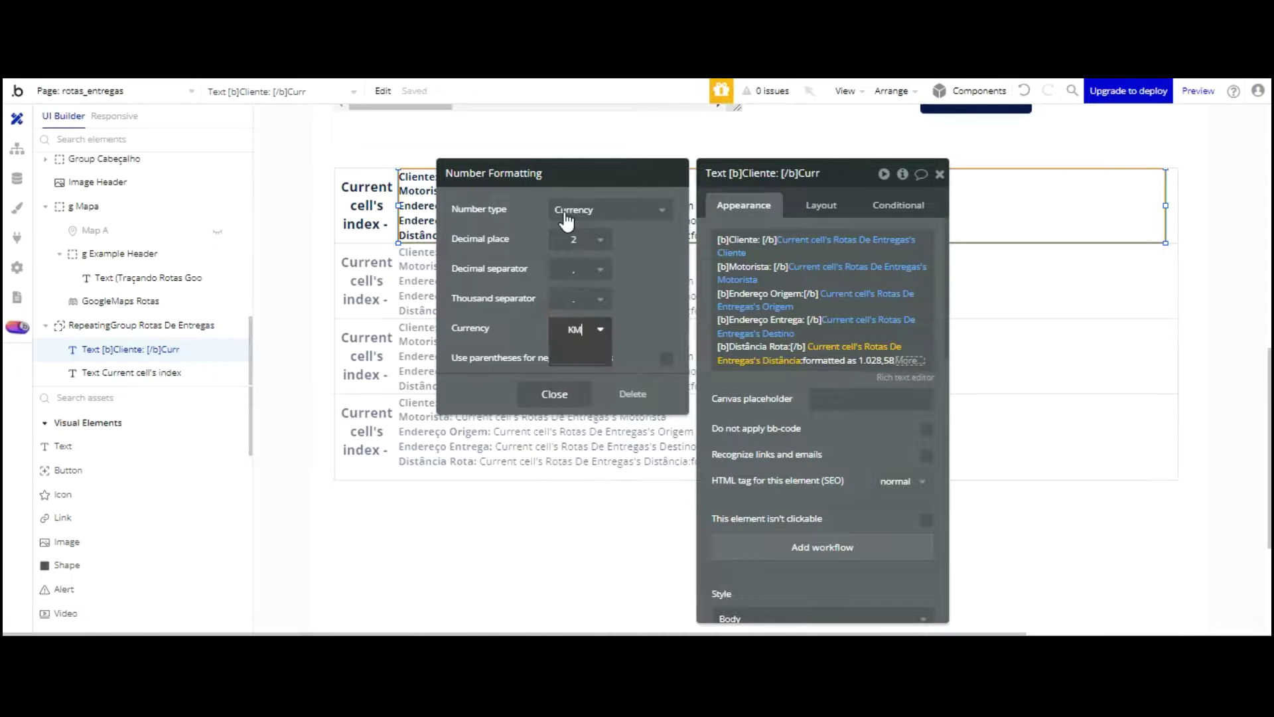
key("Return")
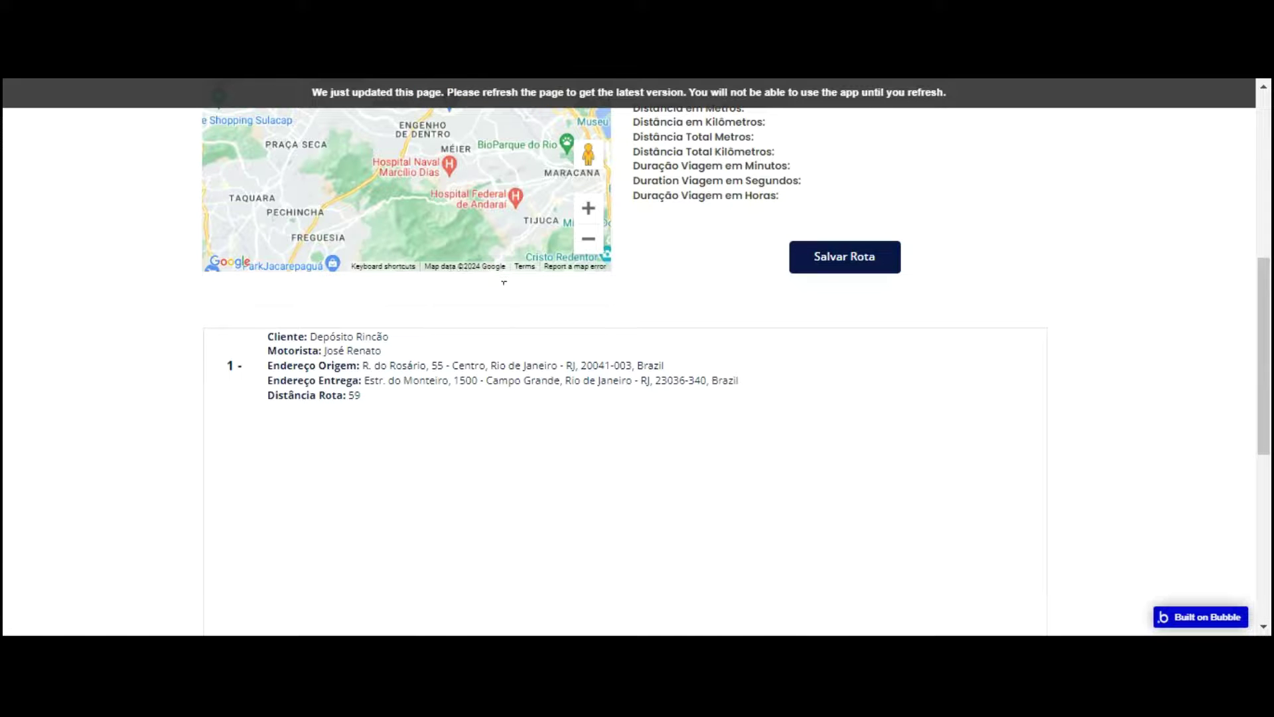
key("F5")
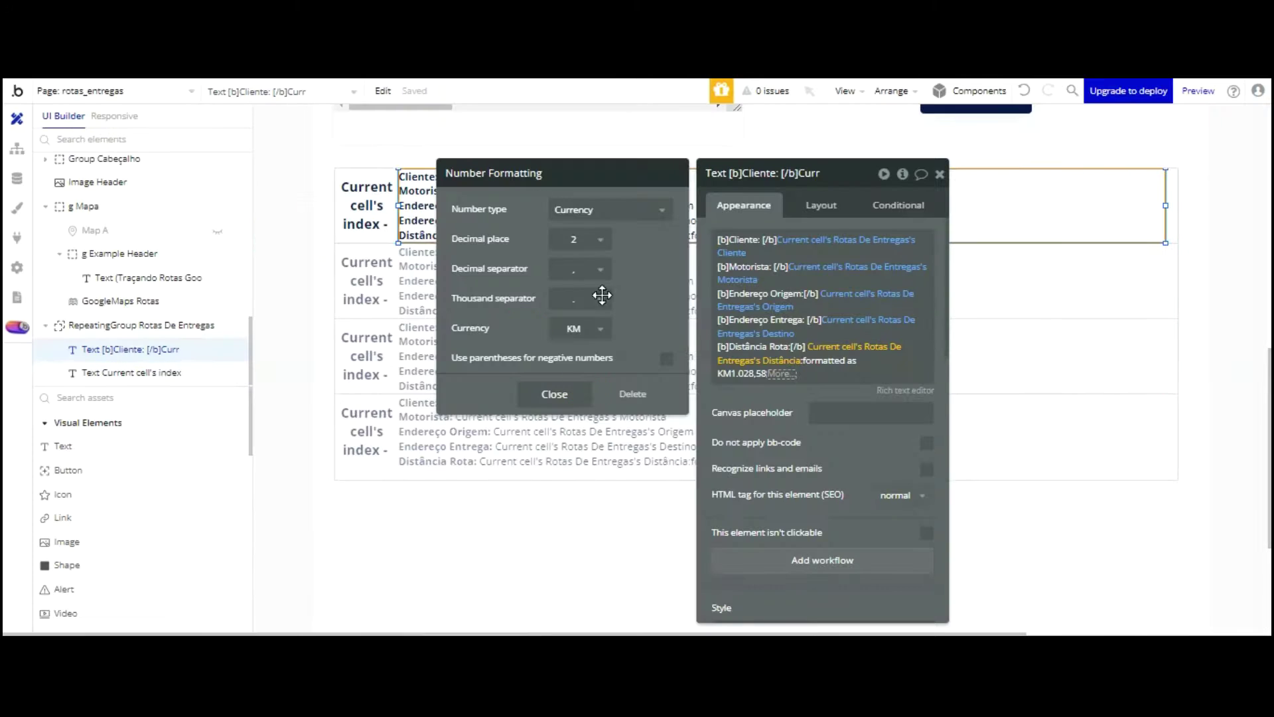
left_click(584, 328)
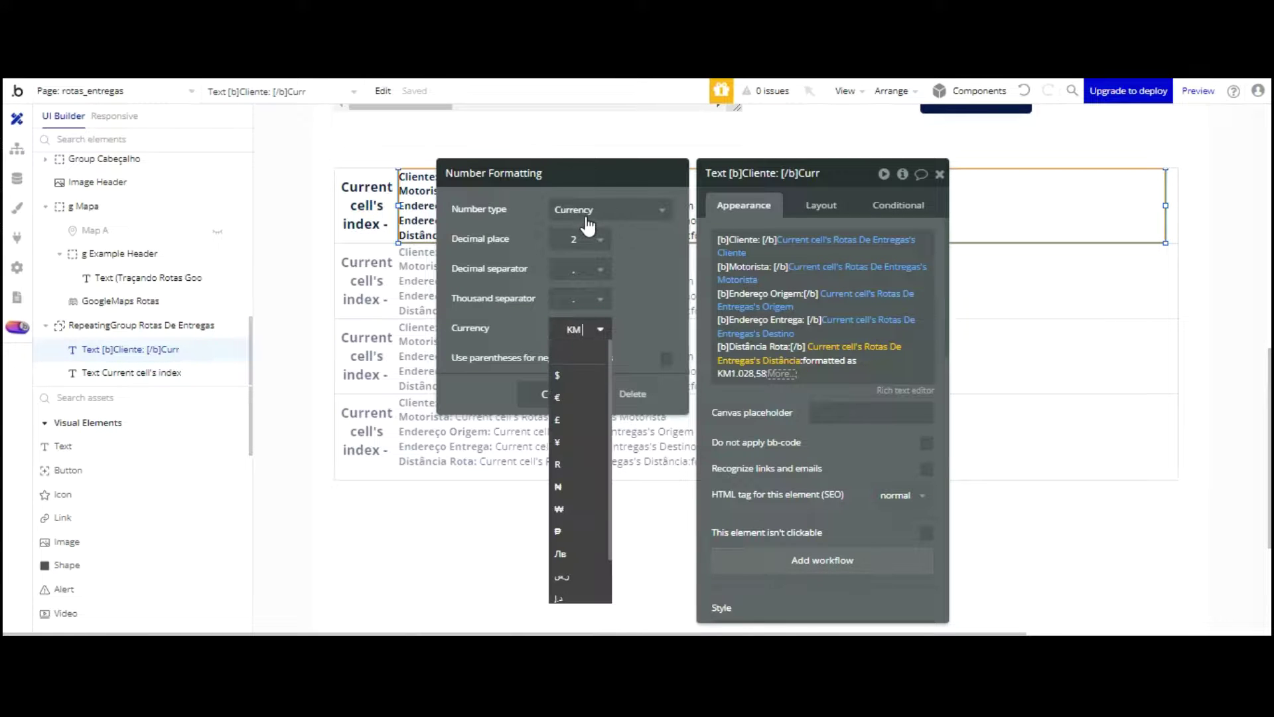
key("Escape")
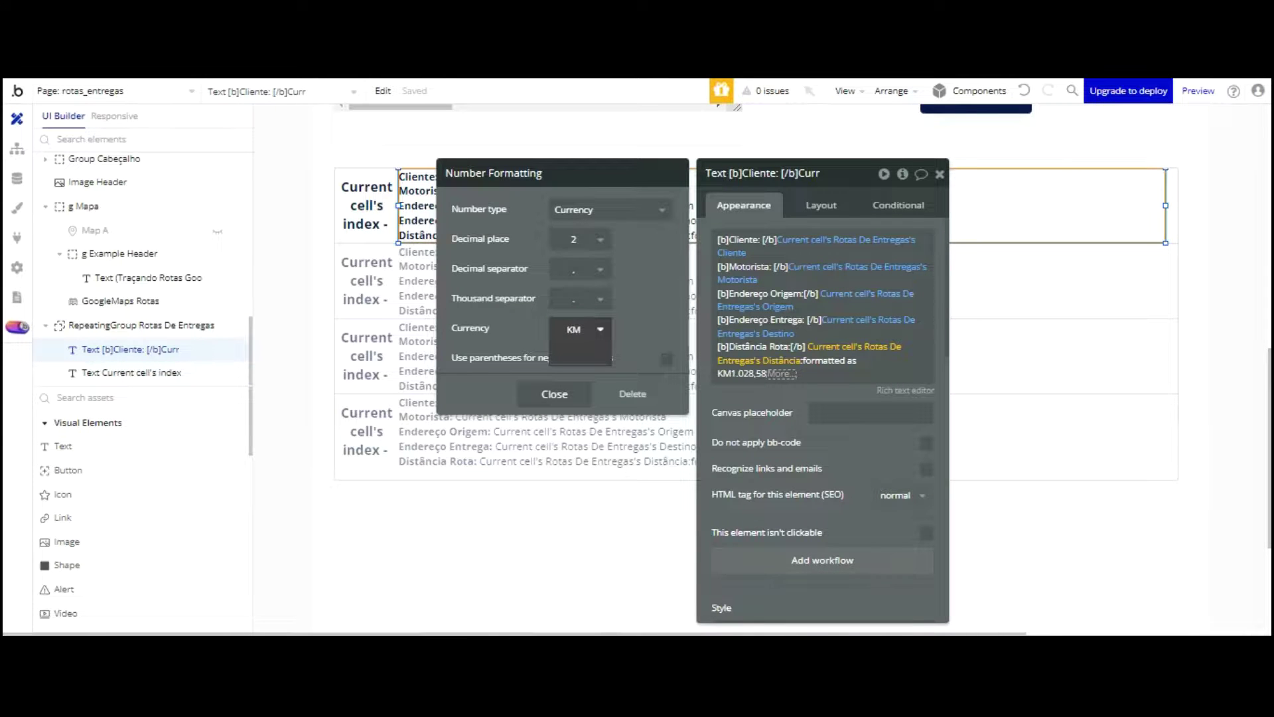
left_click(506, 220)
left_click(555, 395)
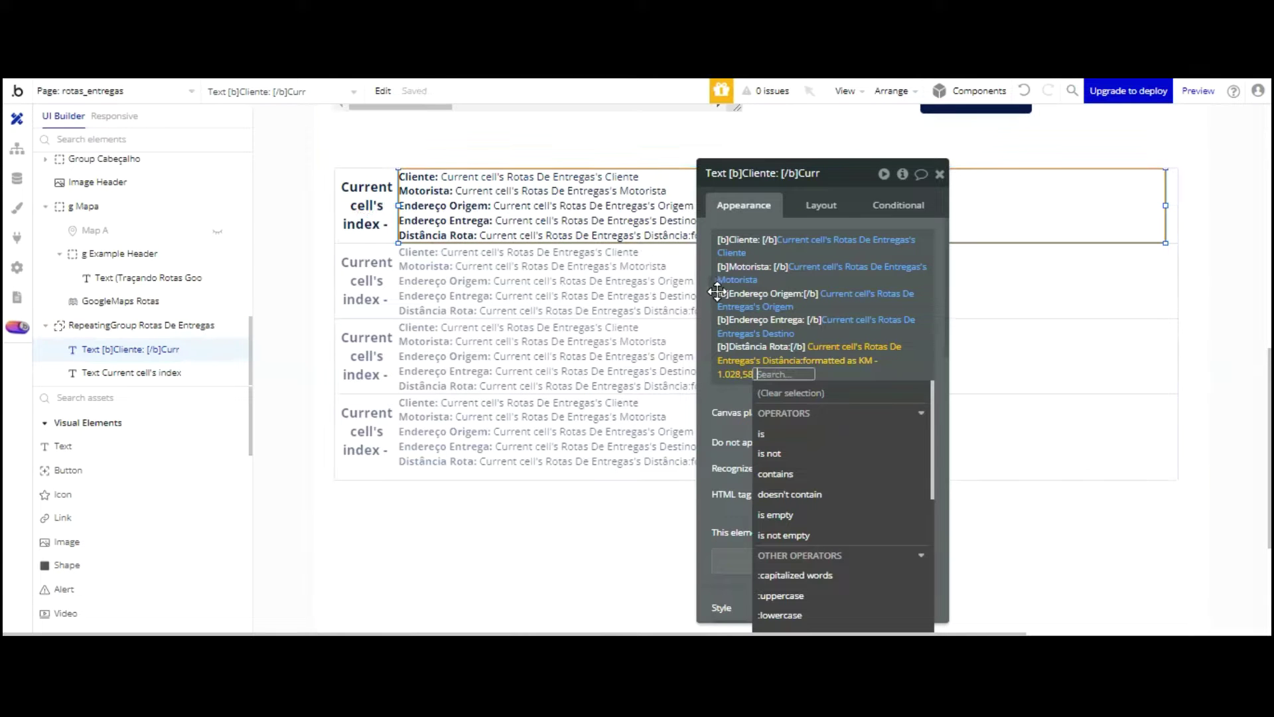
left_click(720, 402)
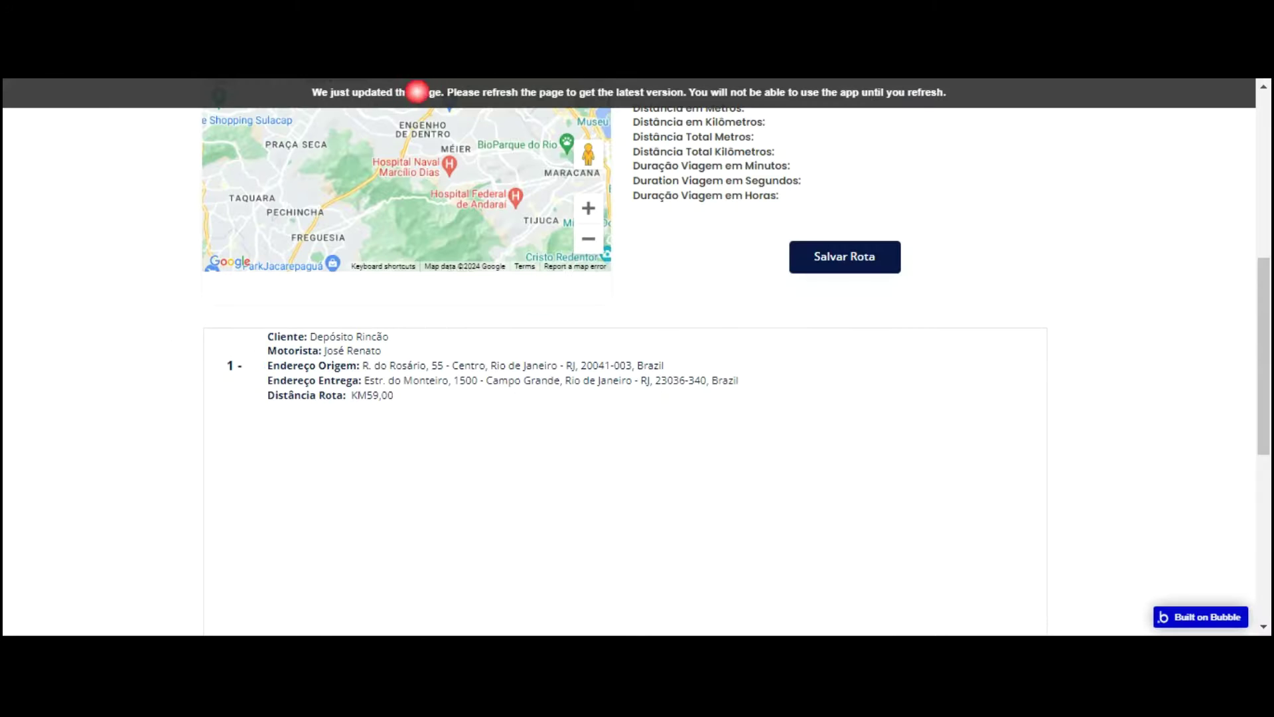
Step: Reload the live app to confirm the distance reads 'KM - 59,00', then return to the editor
key("F5")
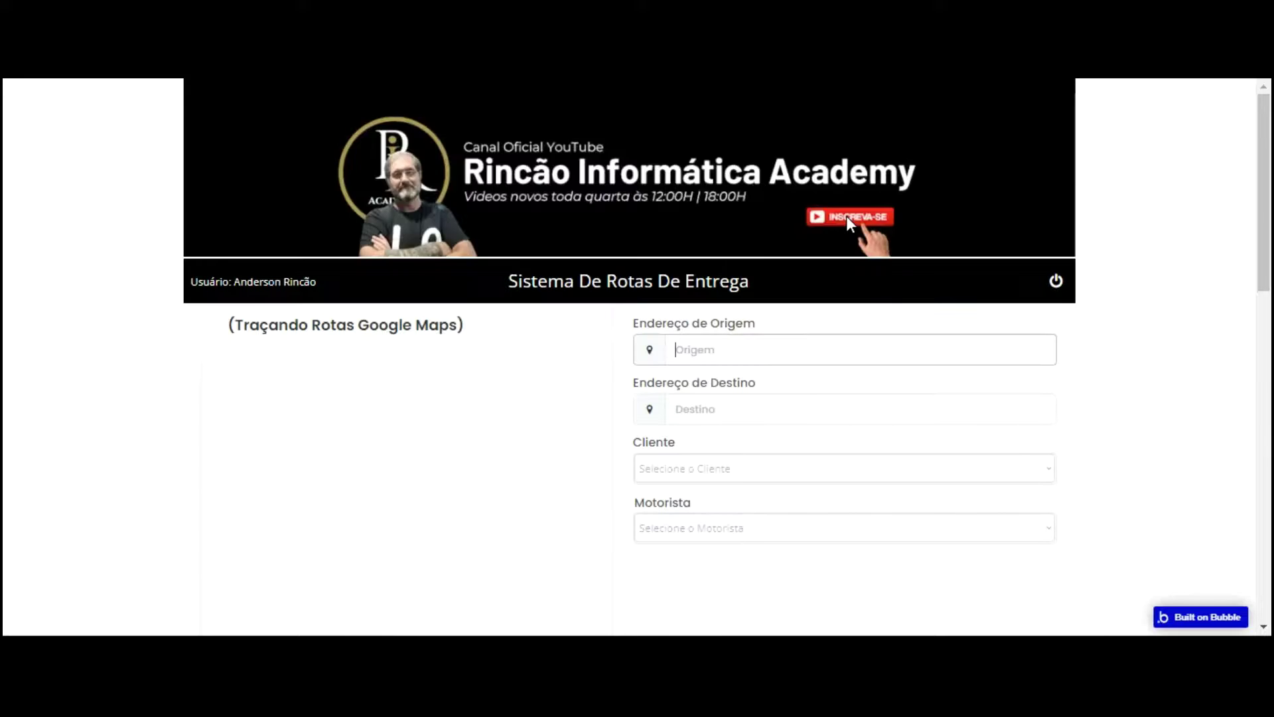
scroll(811, 330, "down", 5)
scroll(811, 329, "down", 1)
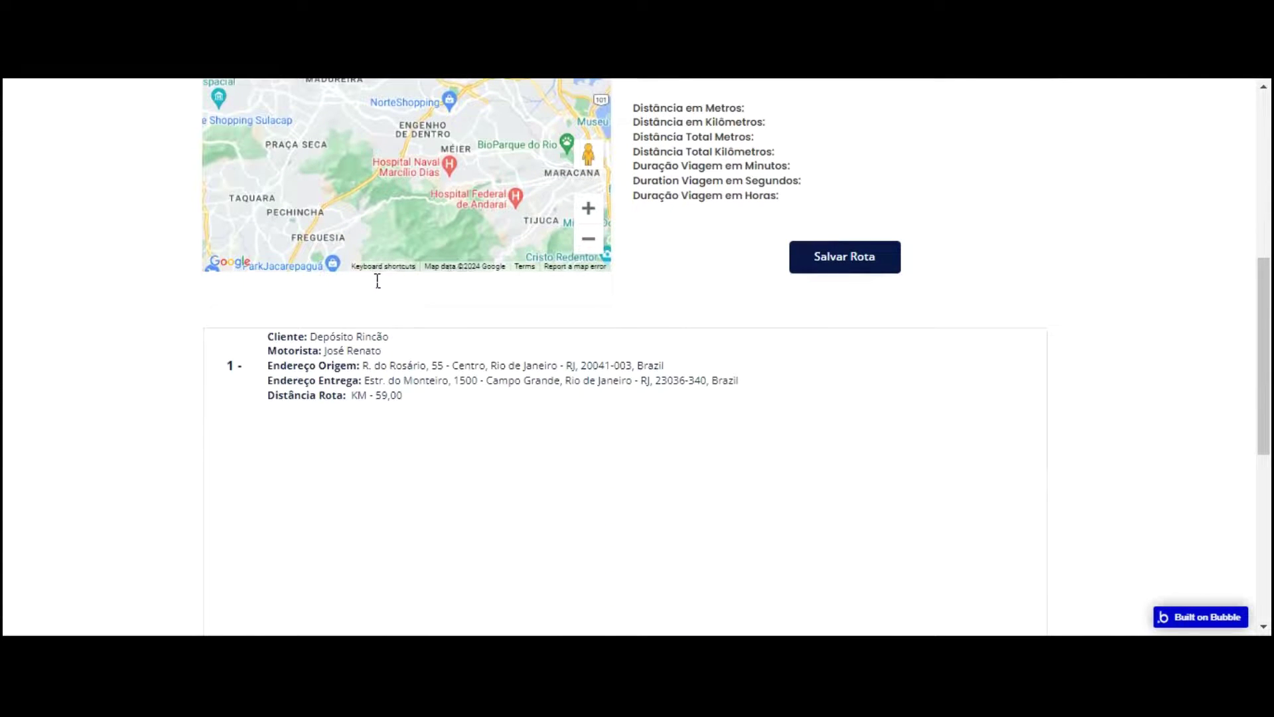
key("ctrl+shift+Tab")
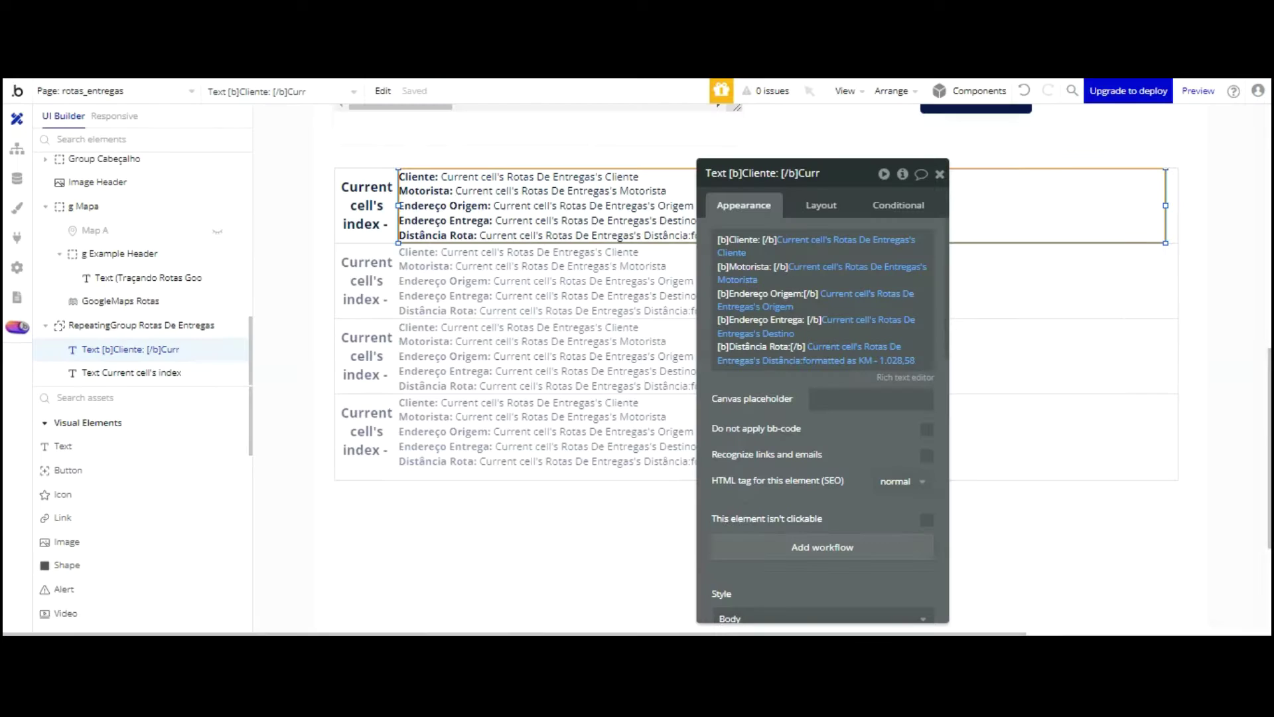
Step: Nudge the route list repeating group one step down and one step right
left_click(1041, 302)
key("Down")
key("Down")
key("Down")
key("Down")
key("Down")
key("Down")
key("Down")
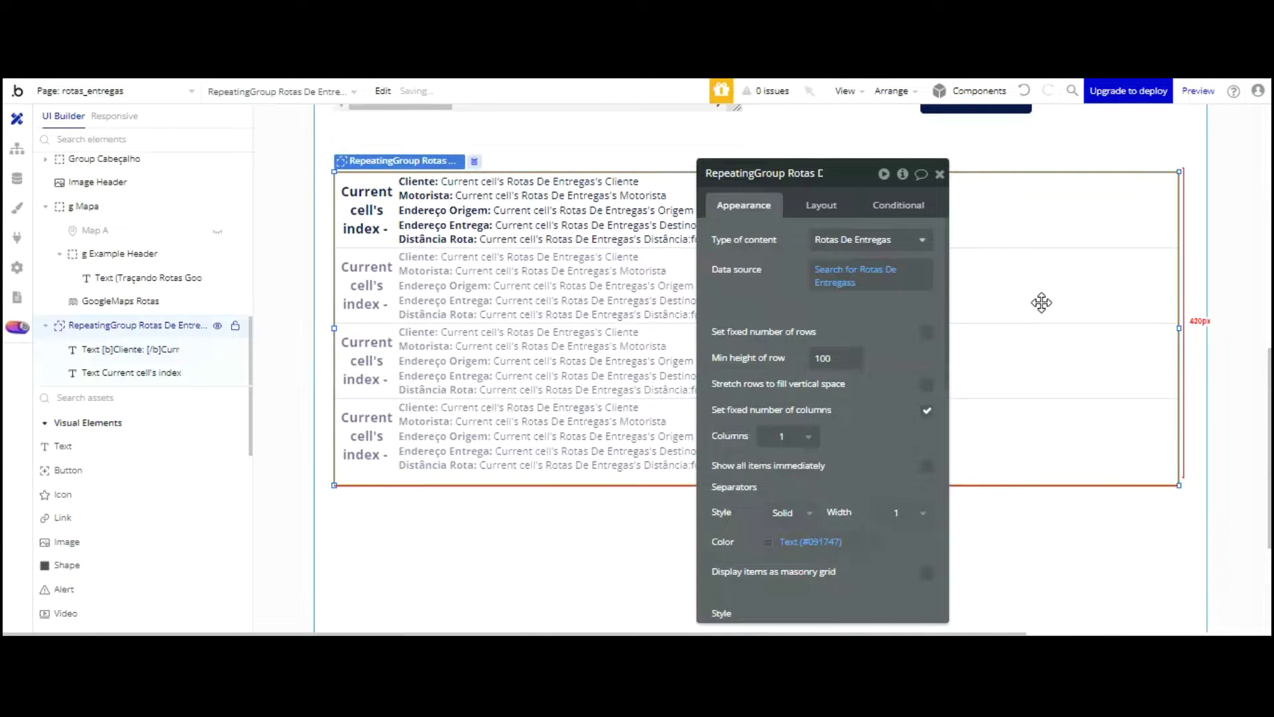
key("Right")
key("Right")
key("Right")
key("Right")
key("Right")
key("Right")
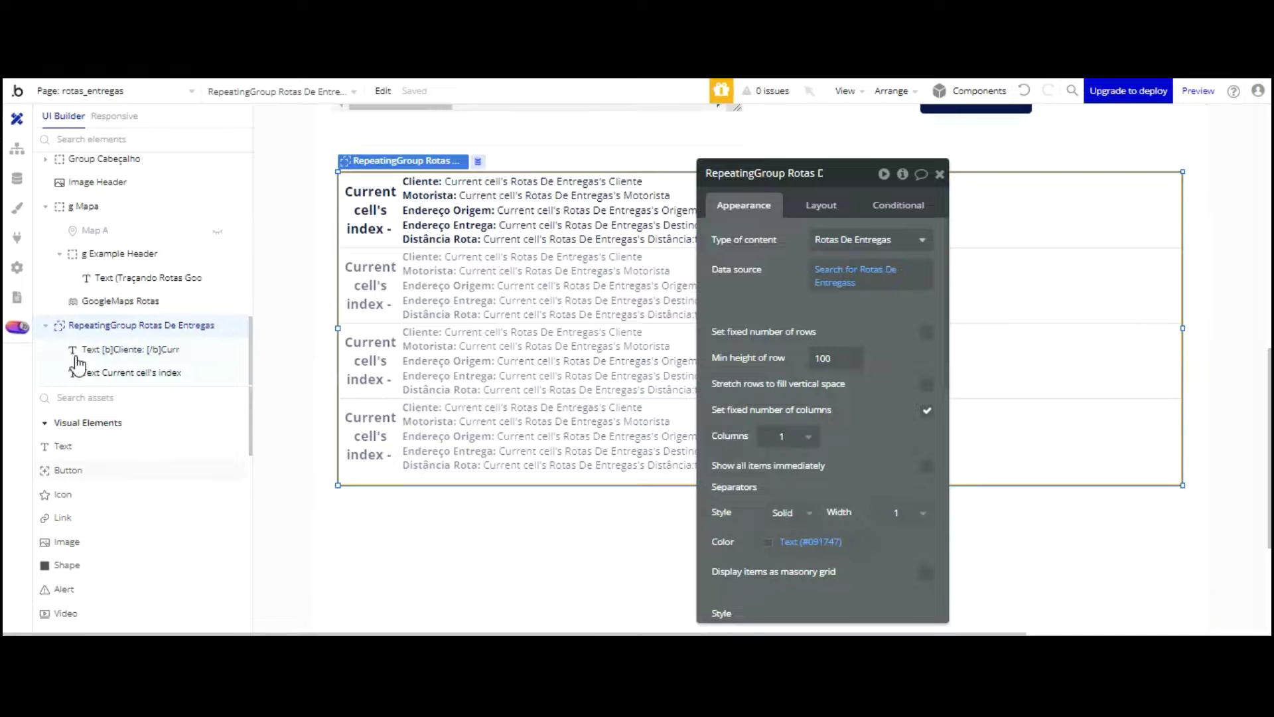
left_click(63, 445)
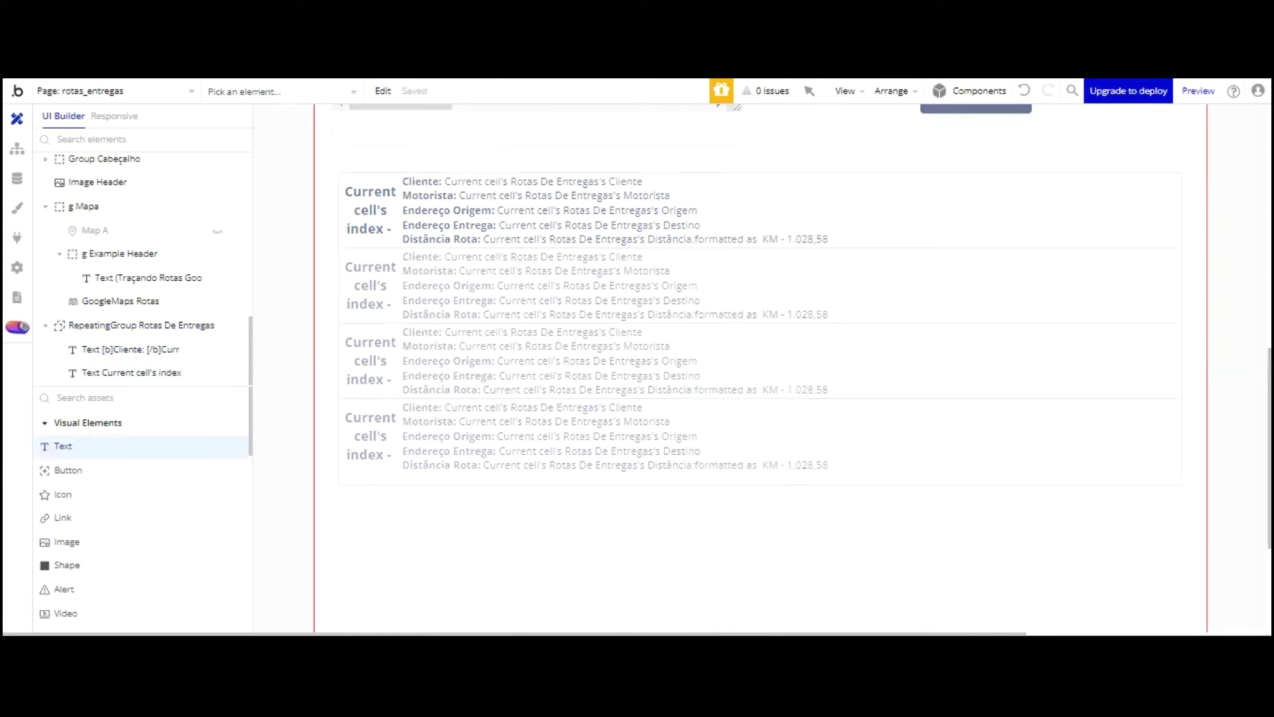
Step: Draw a bold, unstyled 'ROTAS DE ENTREGAS CLIENTES' heading spanning the list width above its first row
left_click_drag(450, 149, 525, 176)
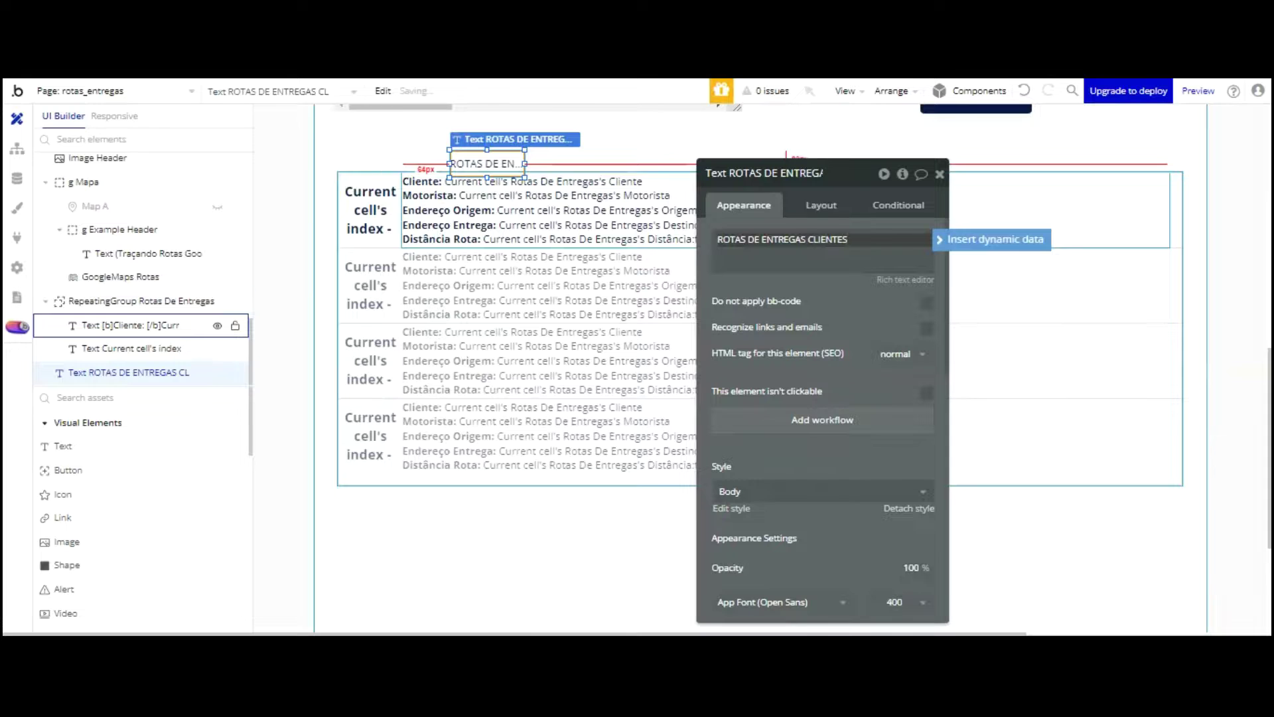
left_click_drag(525, 164, 629, 163)
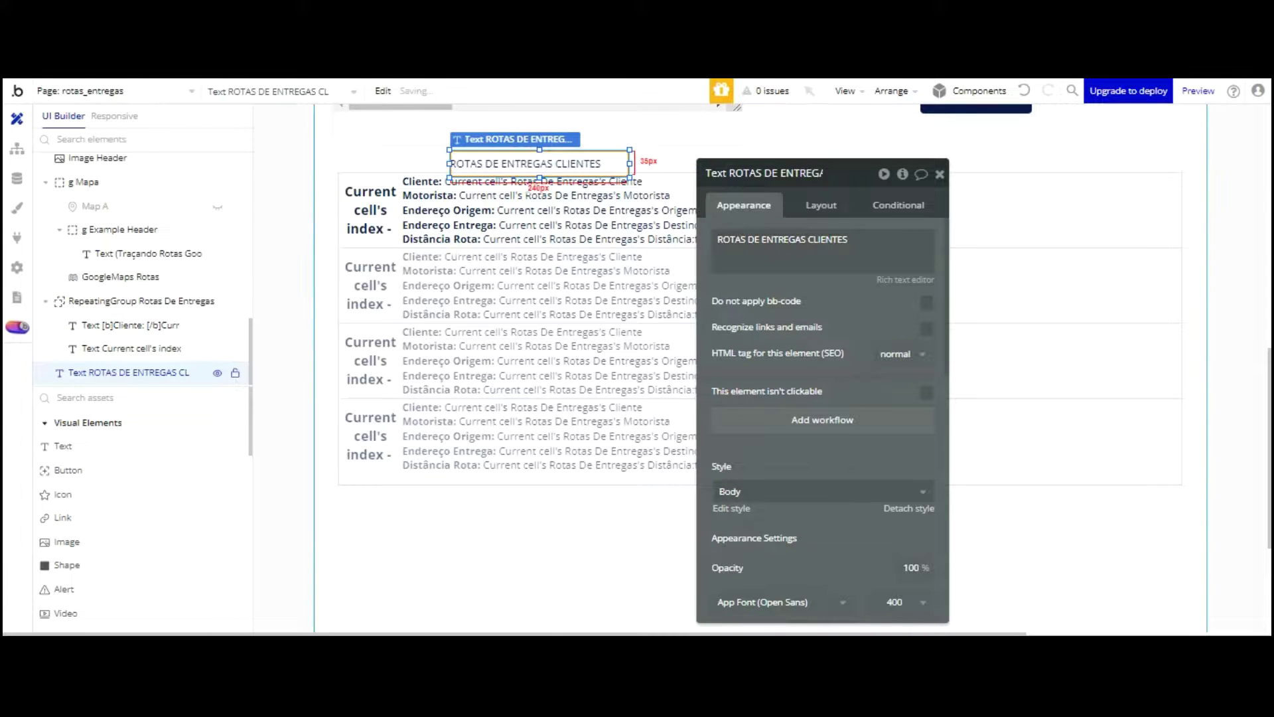
scroll(870, 339, "down", 3)
left_click(889, 322)
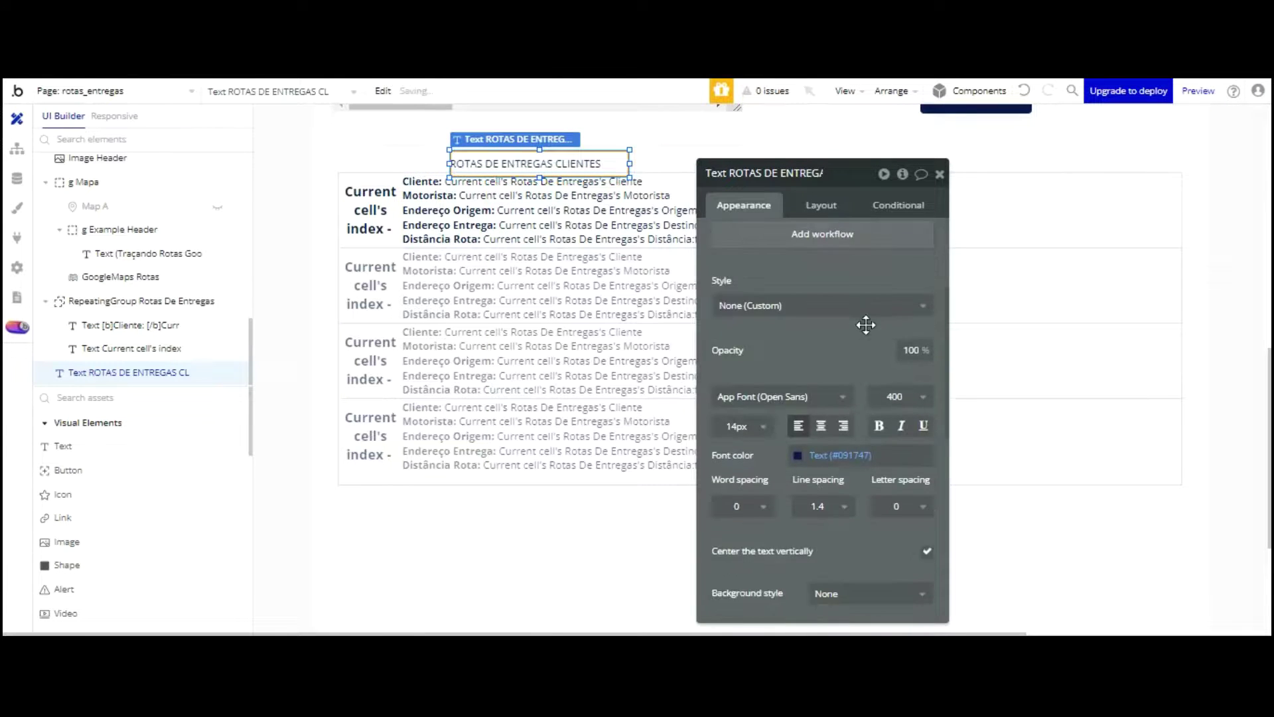
left_click(879, 426)
left_click_drag(597, 163, 597, 164)
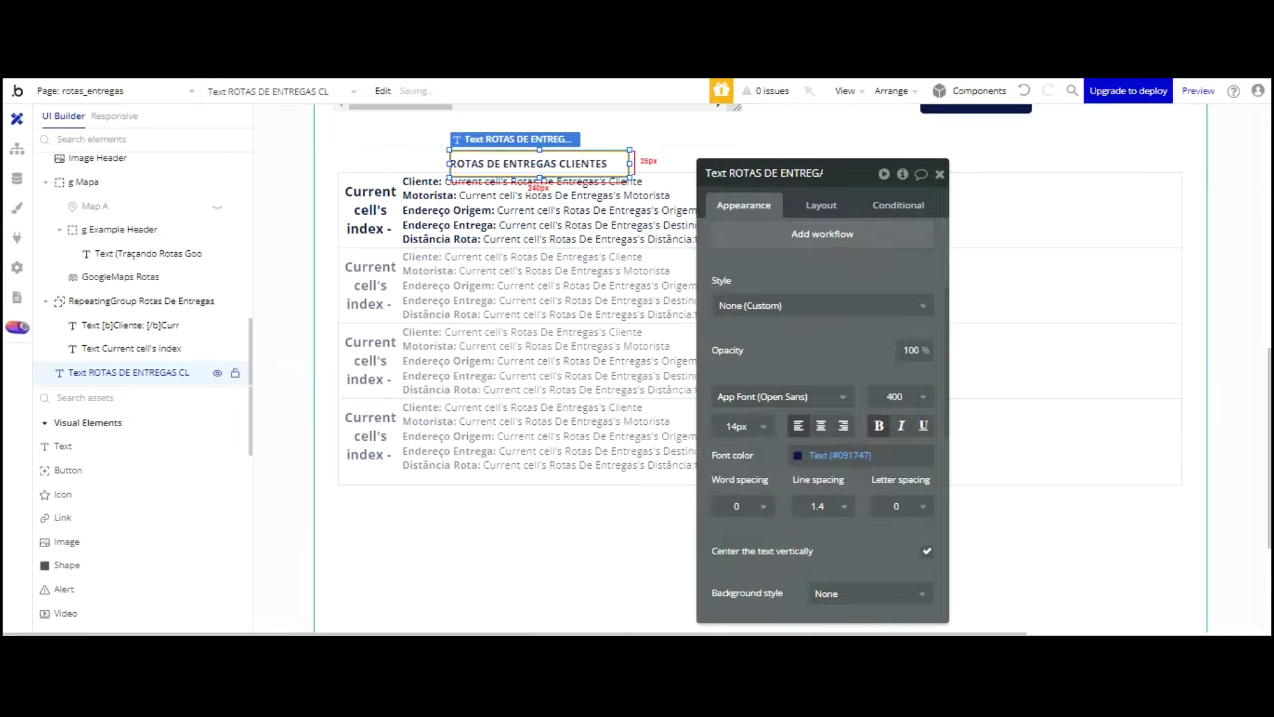
left_click_drag(449, 163, 342, 164)
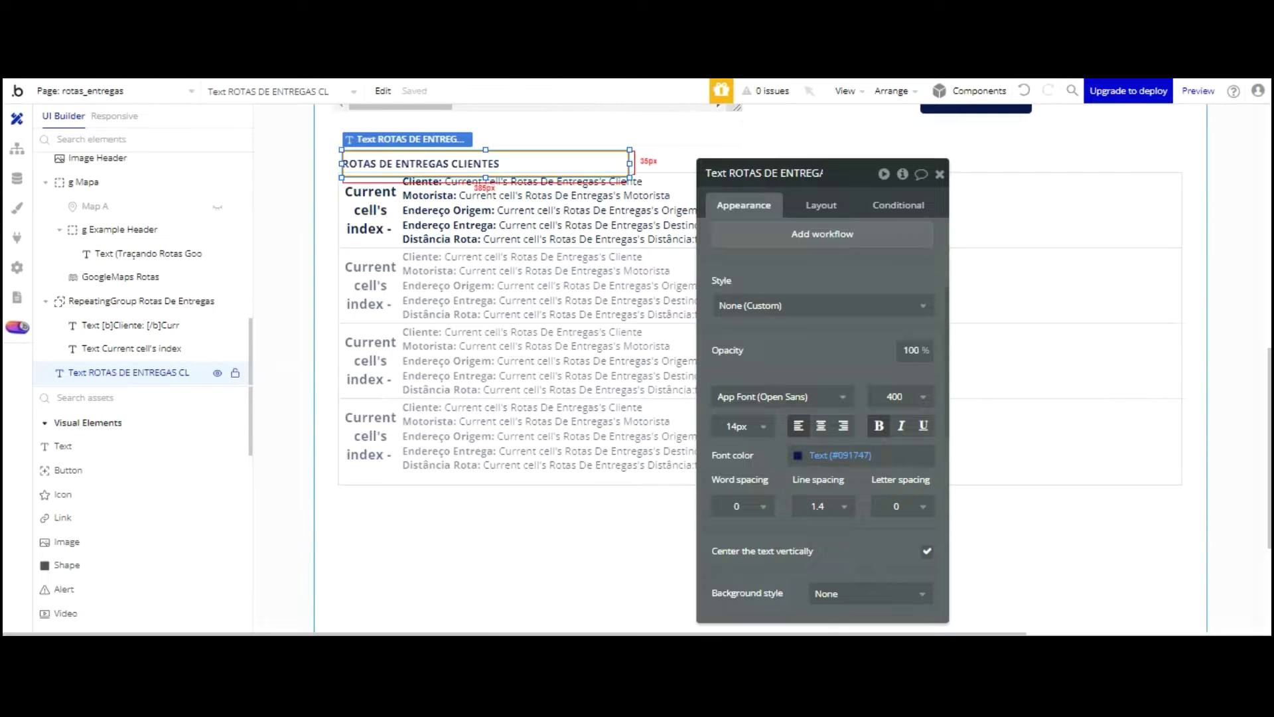
left_click_drag(486, 178, 486, 172)
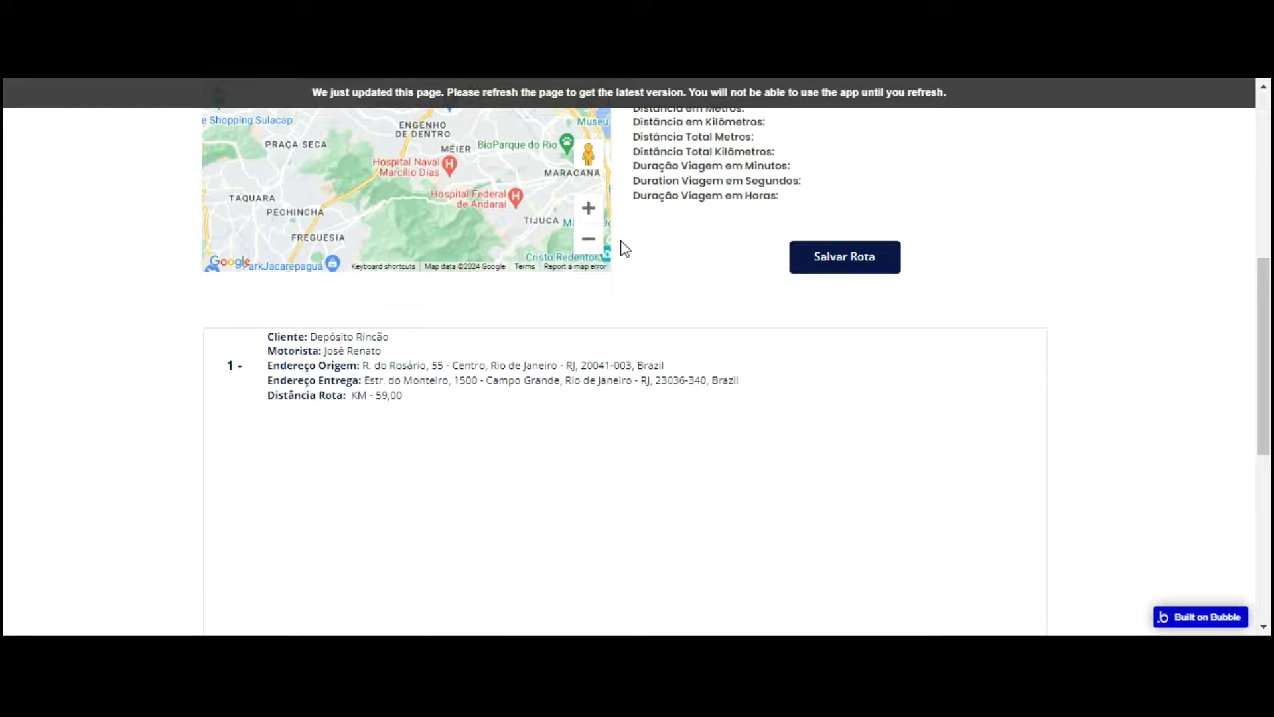
Step: Reload the live app and start entering a street name in the origin address field
key("F5")
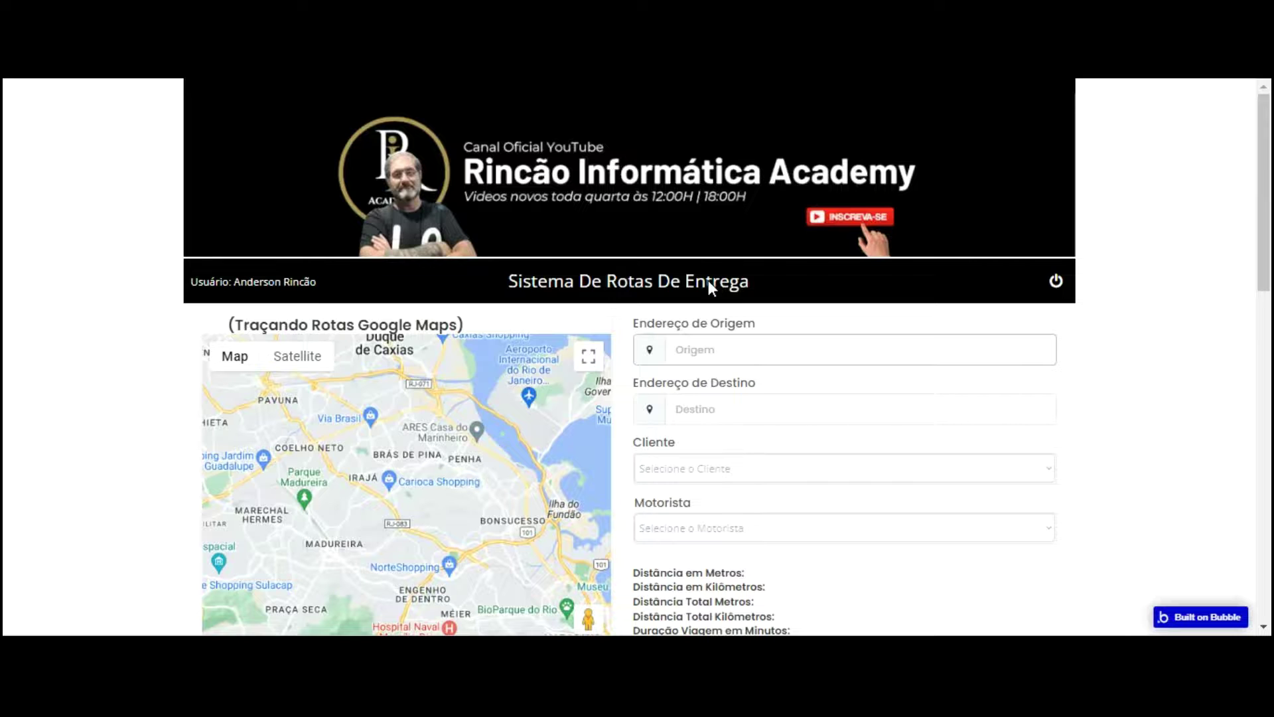
type("rUA")
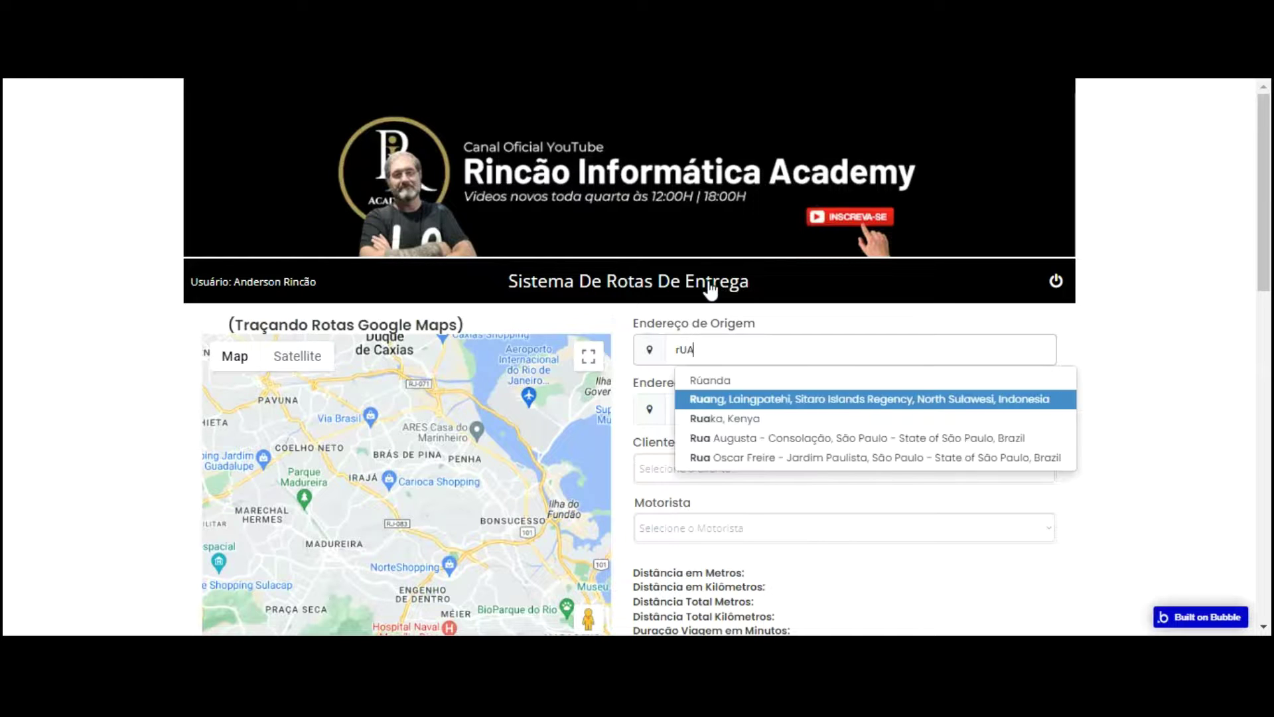
key("BackSpace")
key("BackSpace")
key("BackSpace")
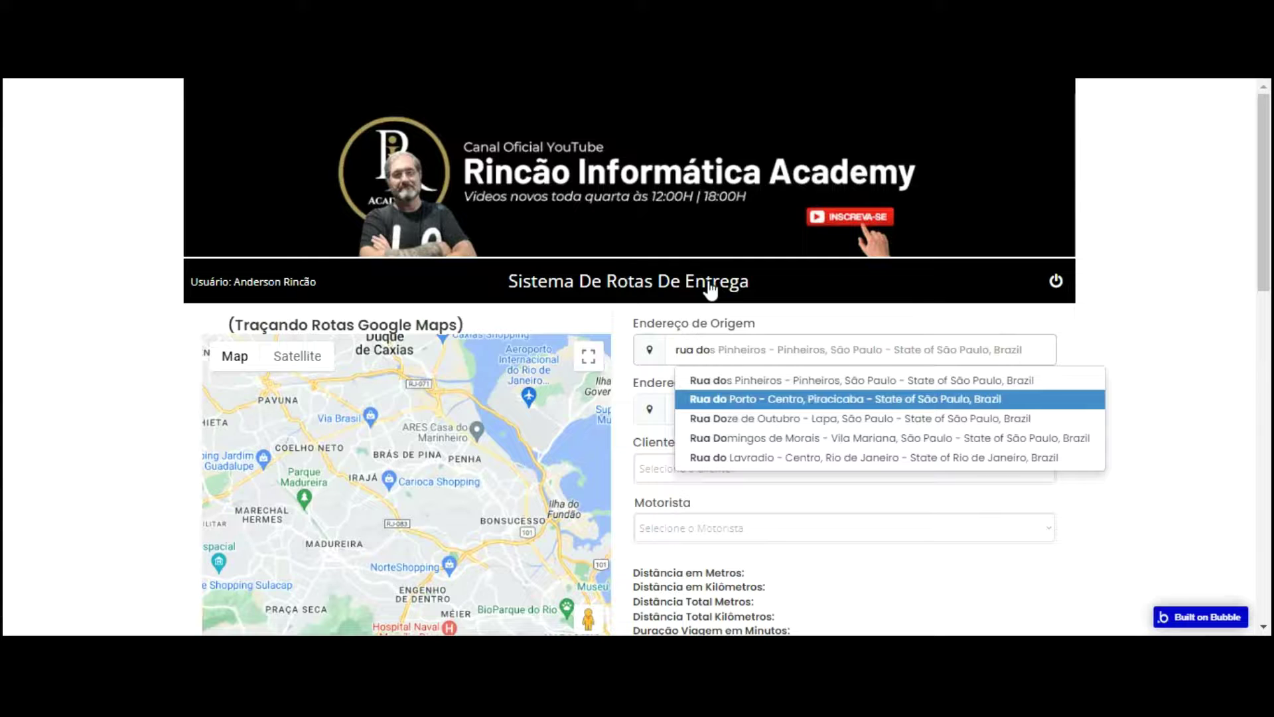
key("Return")
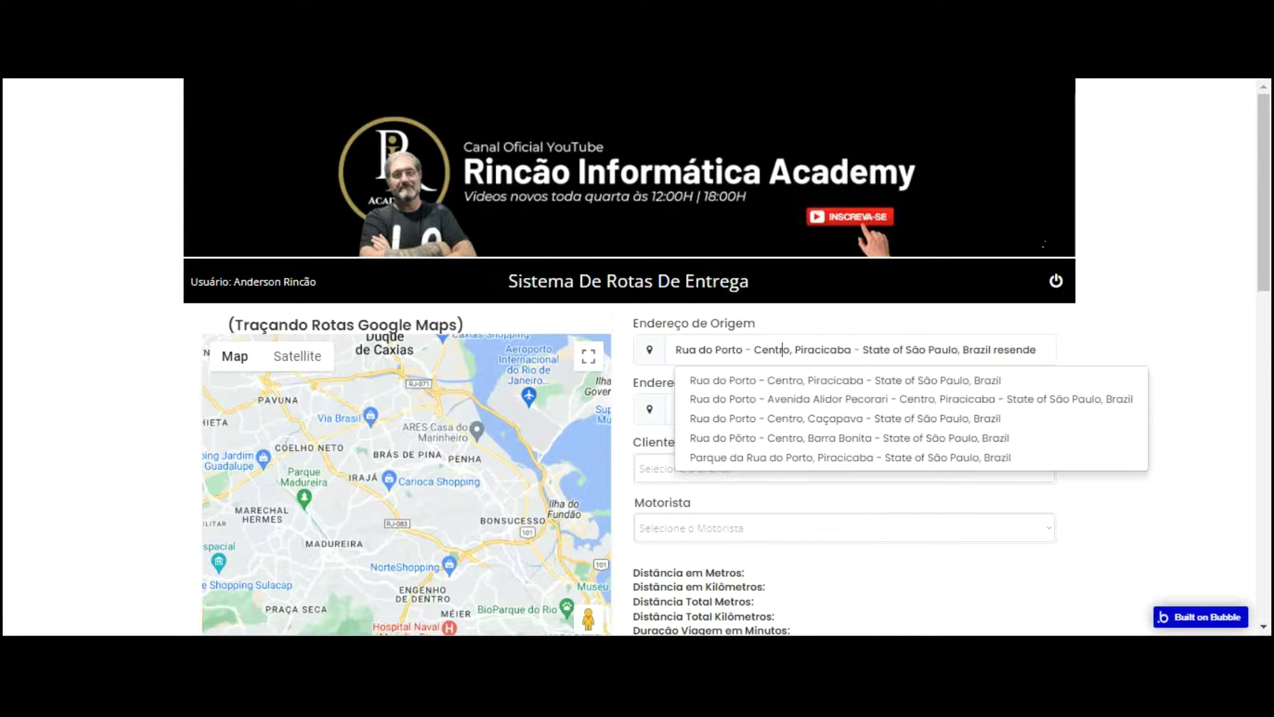
Step: Retype the origin address, accept the matching suggestion, and select the whole address
key("ctrl+a")
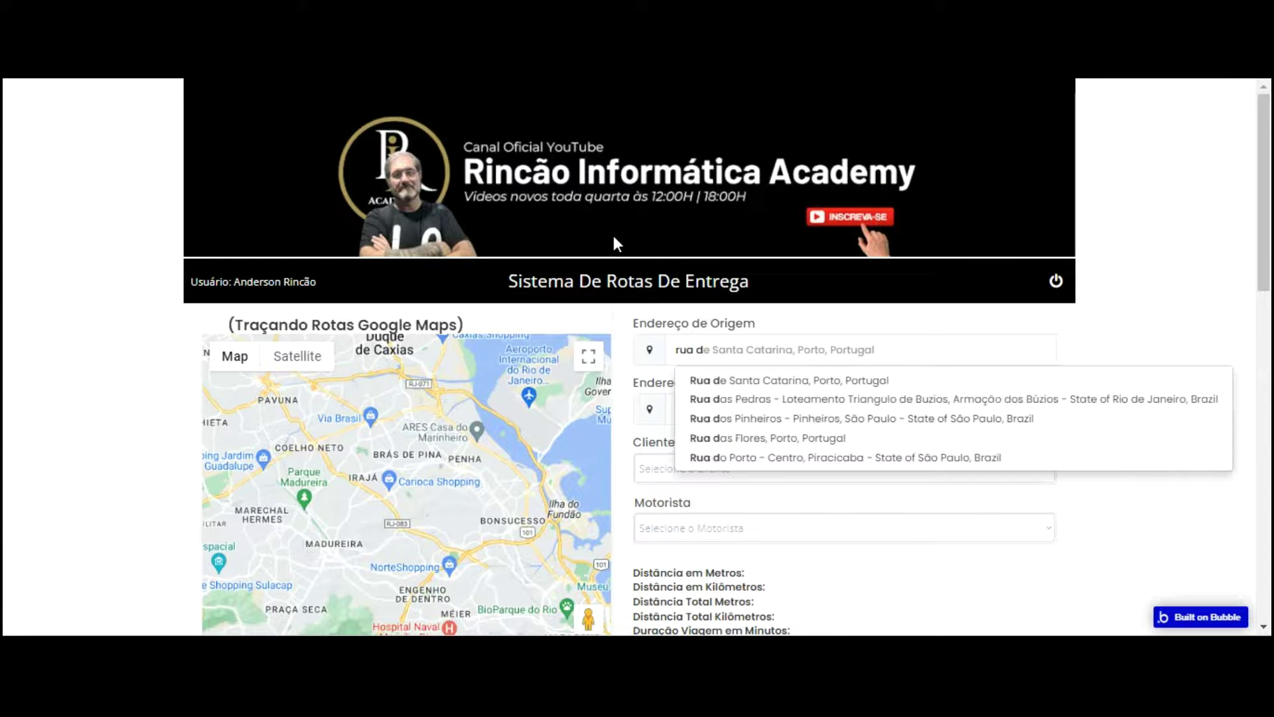
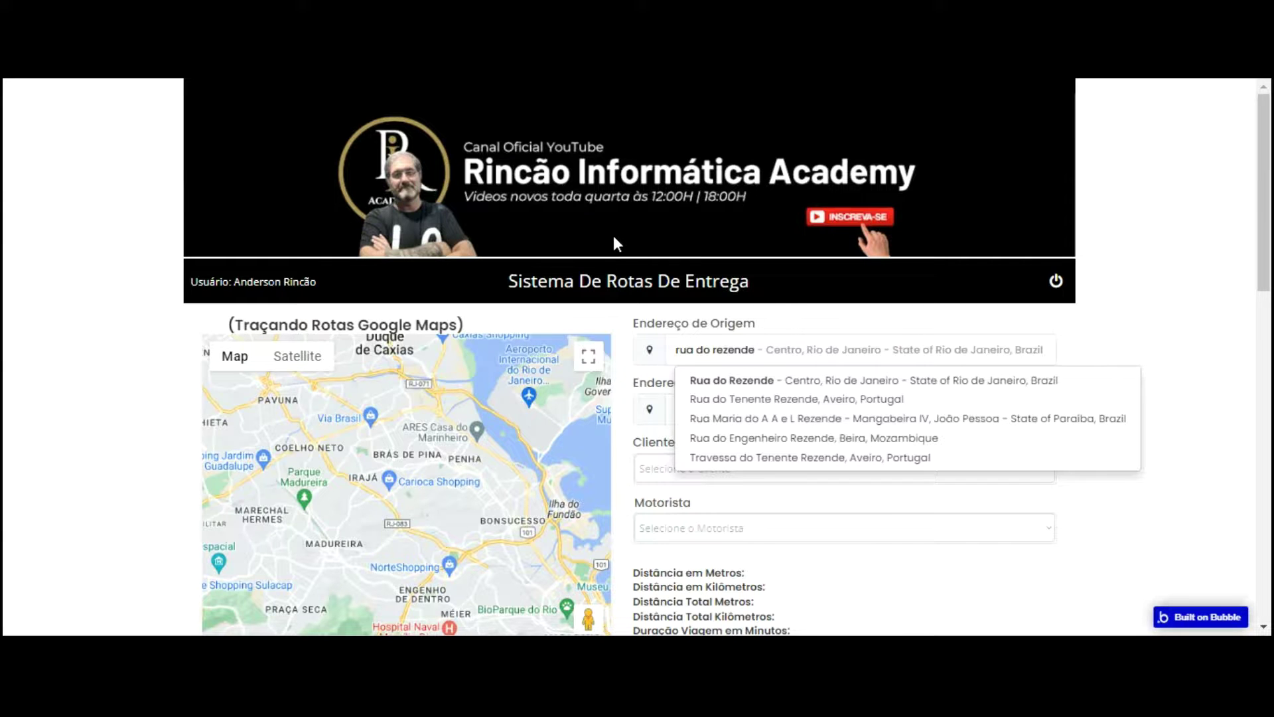
key("Down")
key("Return")
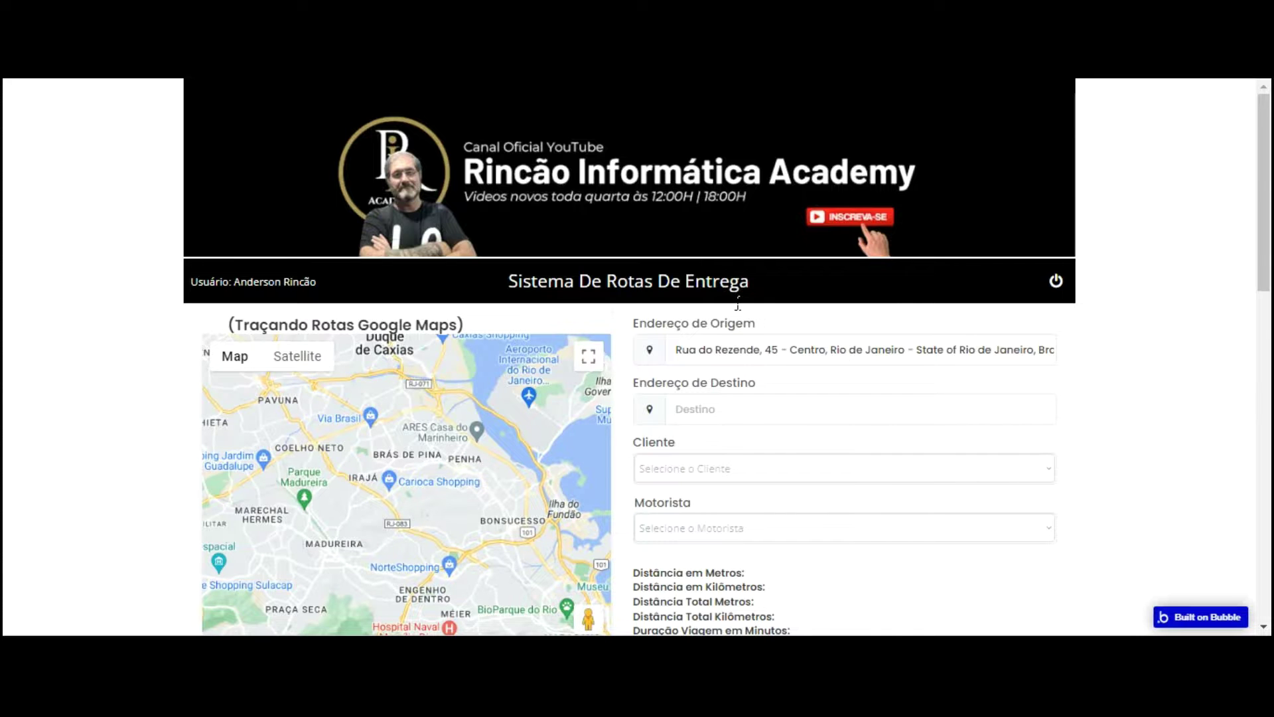
scroll(737, 304, "down", 4)
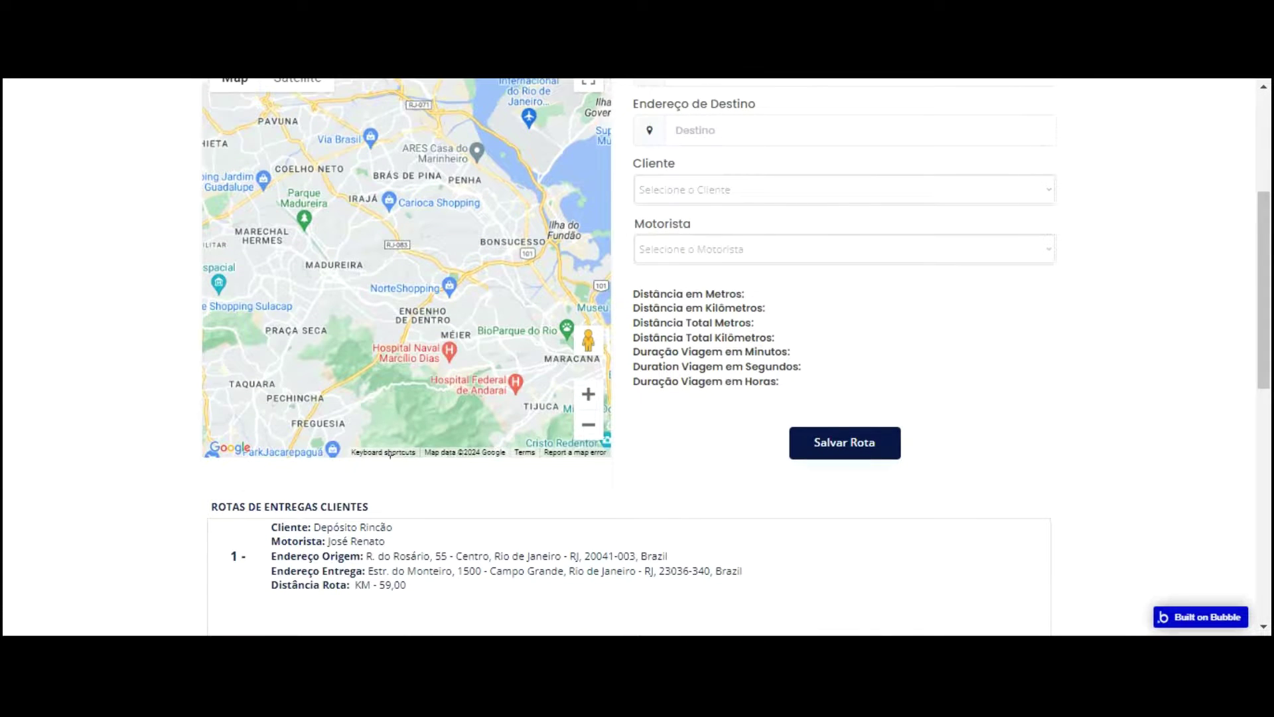
scroll(391, 453, "up", 4)
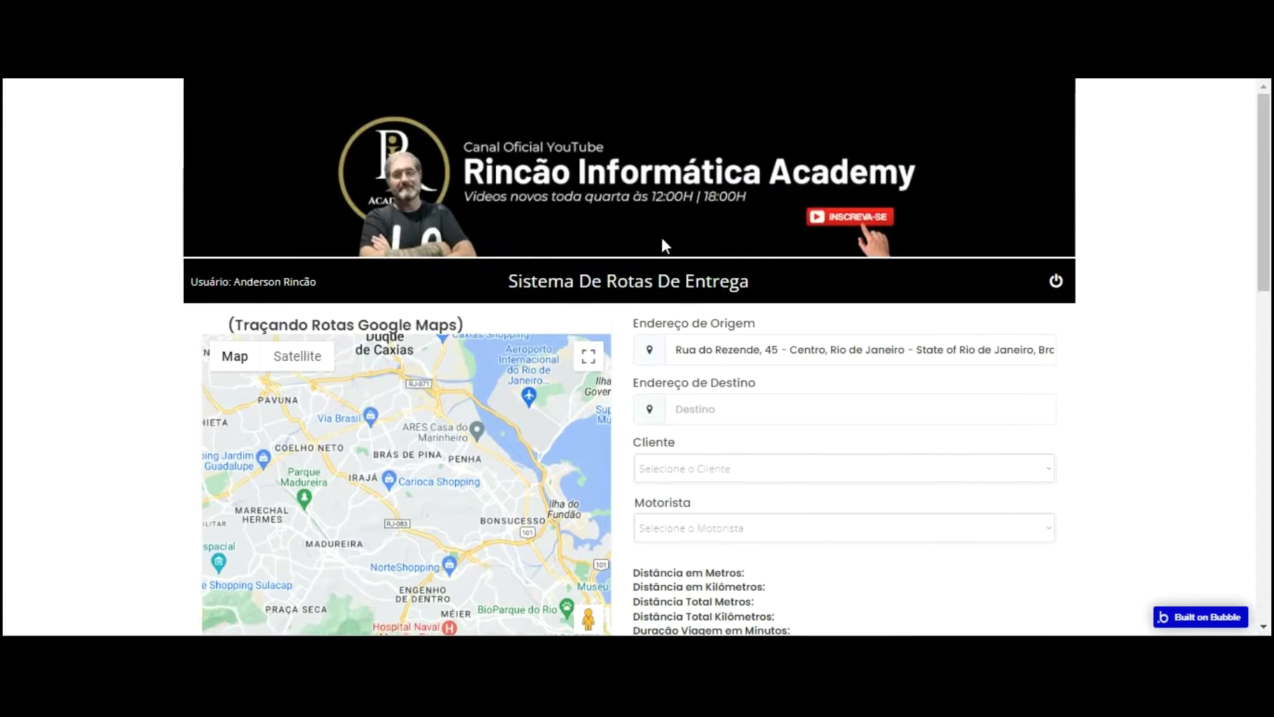
left_click_drag(675, 349, 1094, 339)
key("BackSpace")
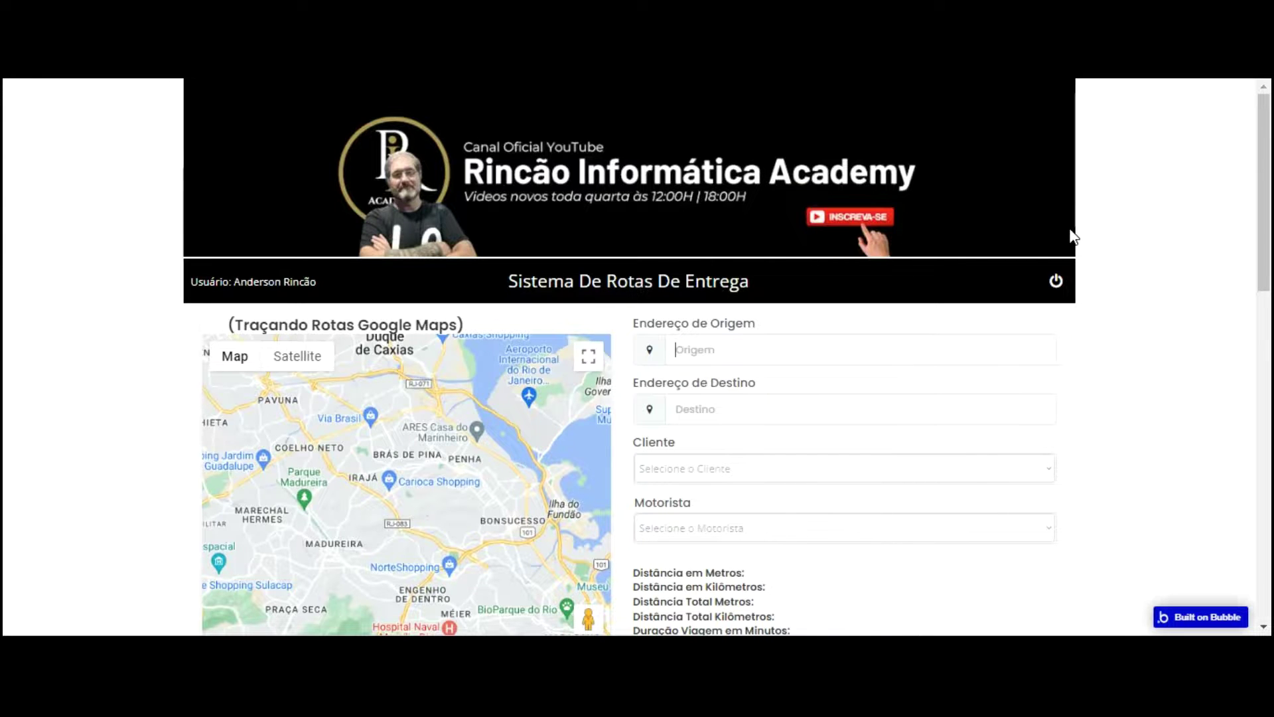
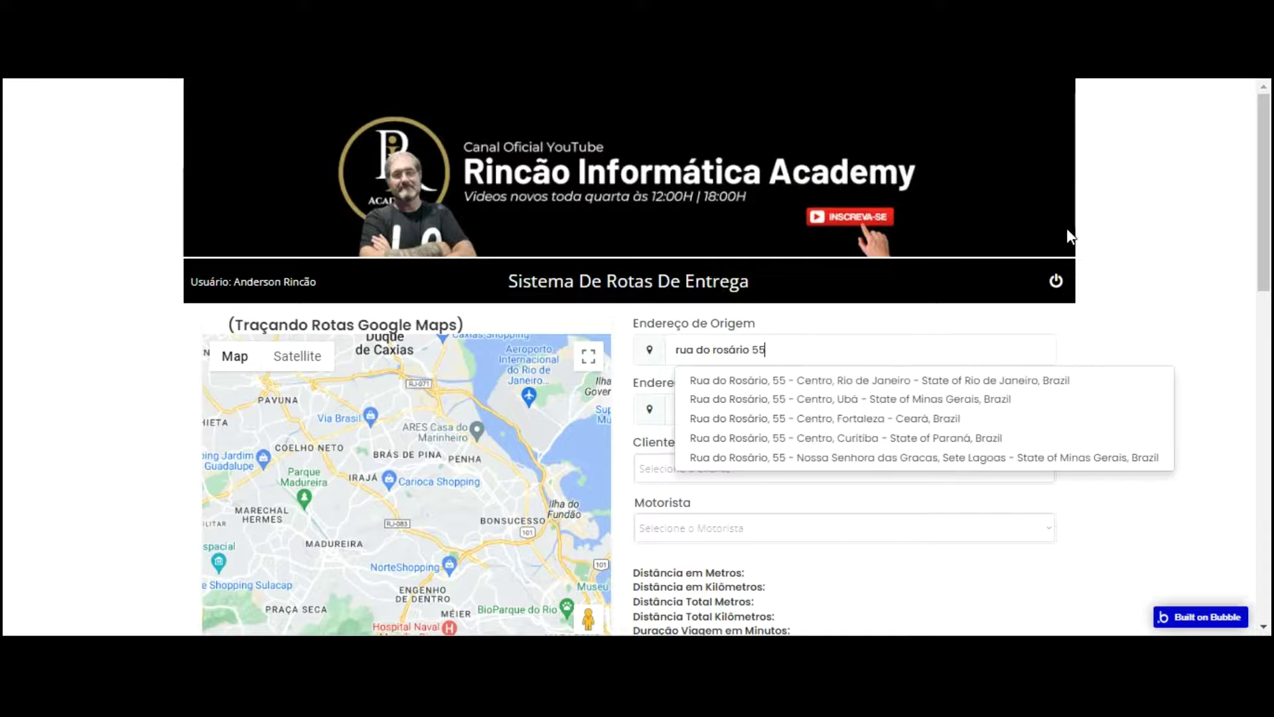
key("Down")
key("Return")
left_click(770, 406)
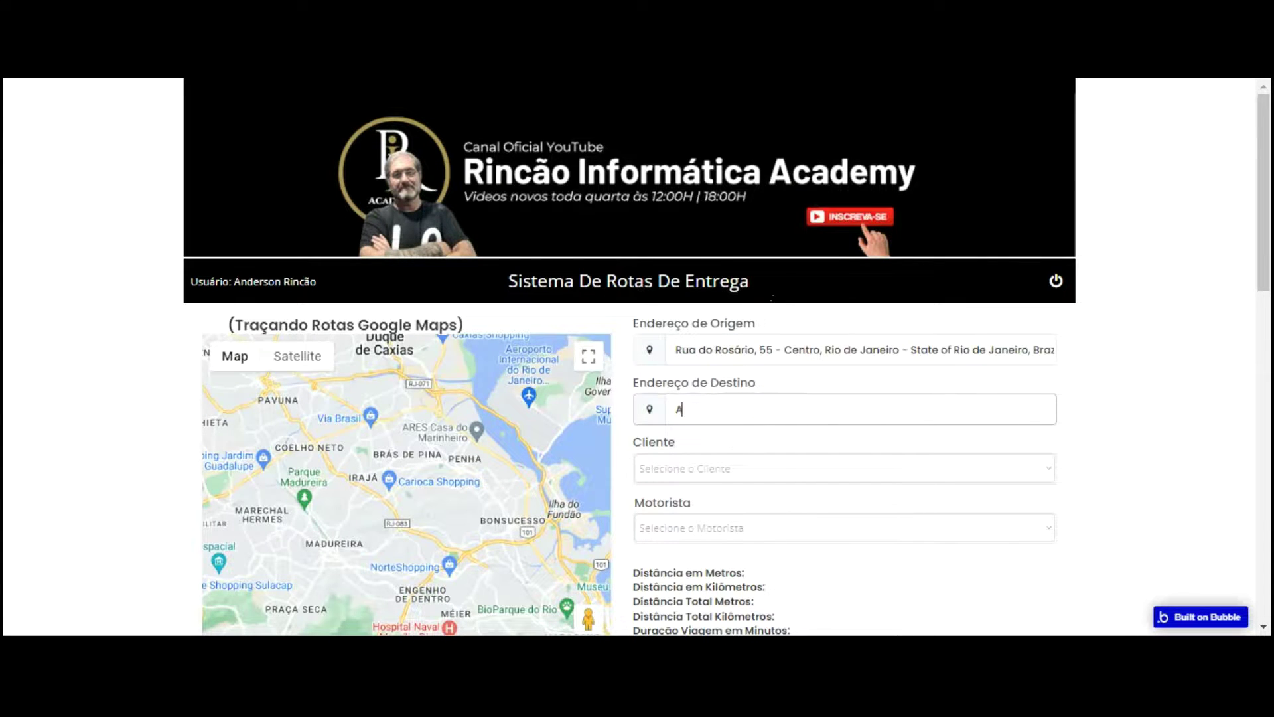
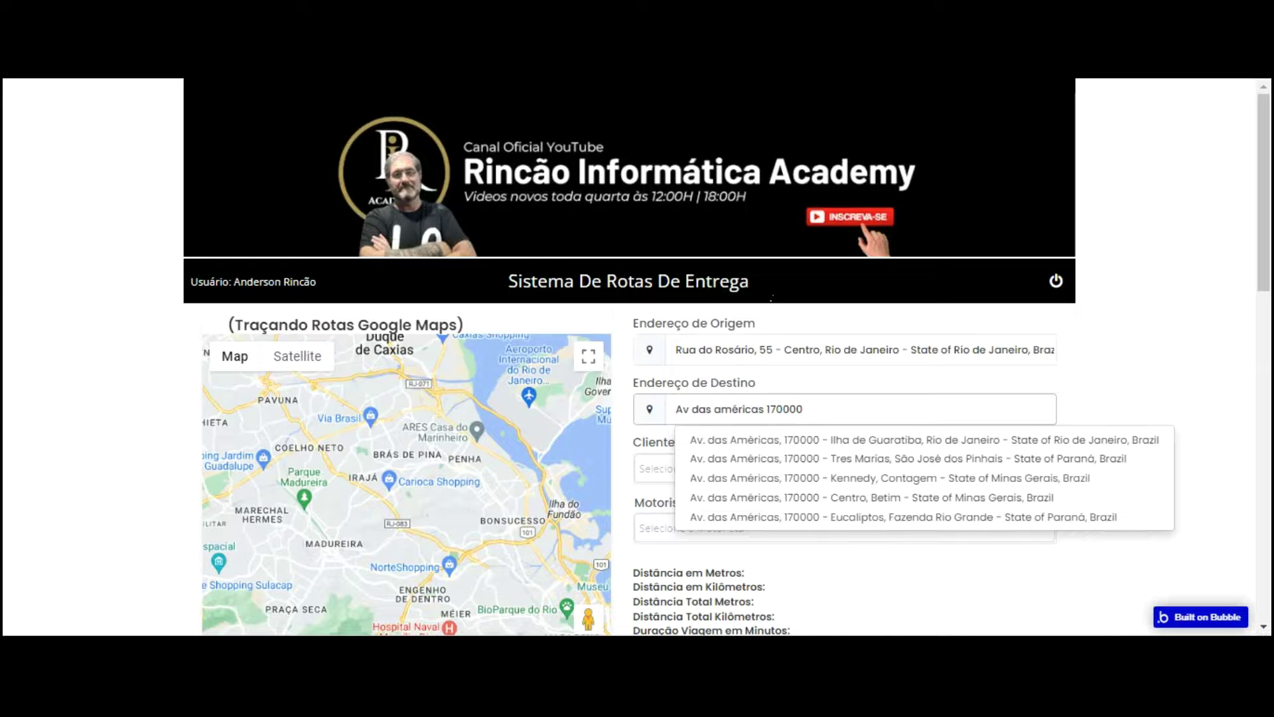
key("Down")
key("BackSpace")
left_click_drag(797, 409, 721, 408)
left_click(797, 408)
key("BackSpace")
left_click(809, 408)
key("BackSpace")
key("BackSpace")
key("BackSpace")
key("Down")
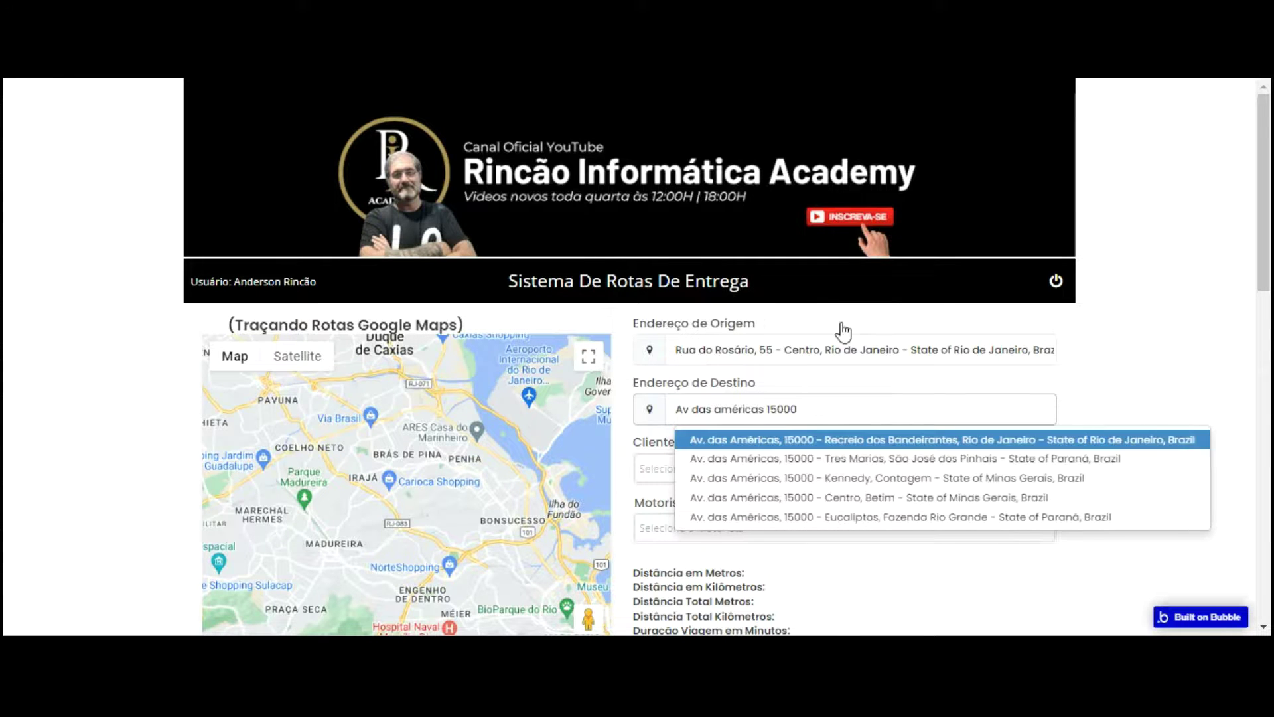
key("Return")
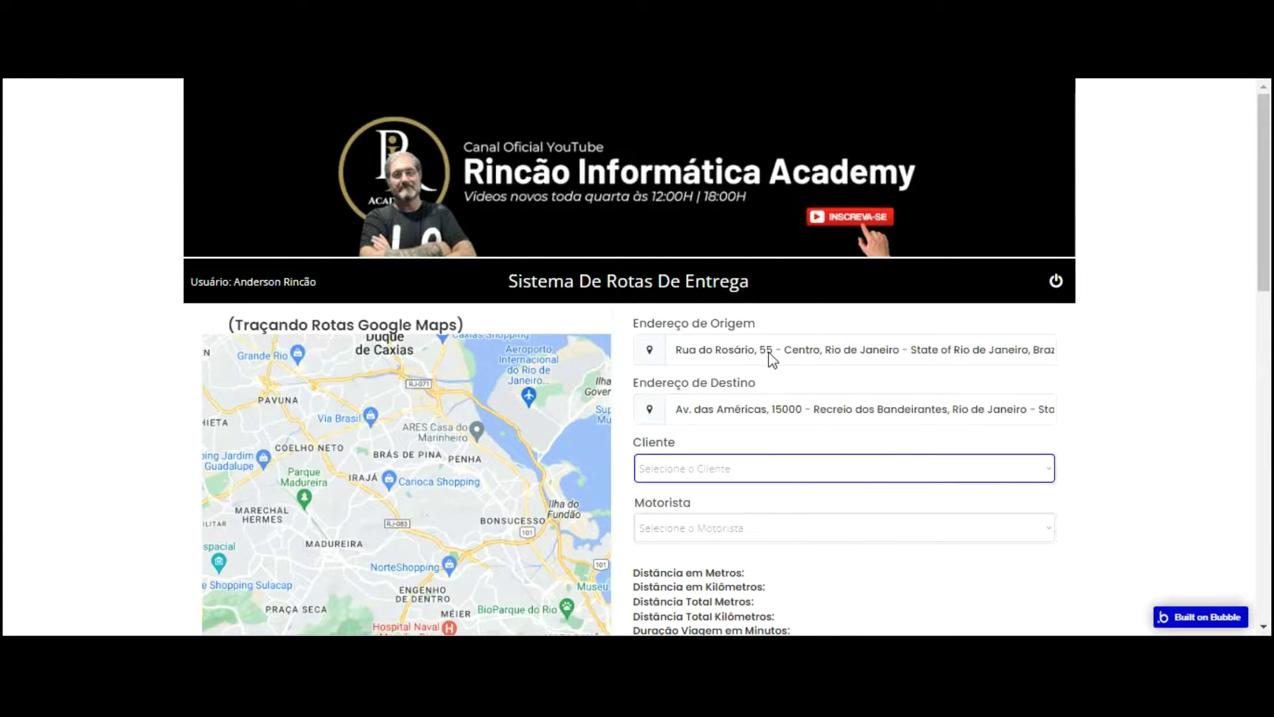
scroll(653, 361, "down", 2)
scroll(591, 350, "down", 4)
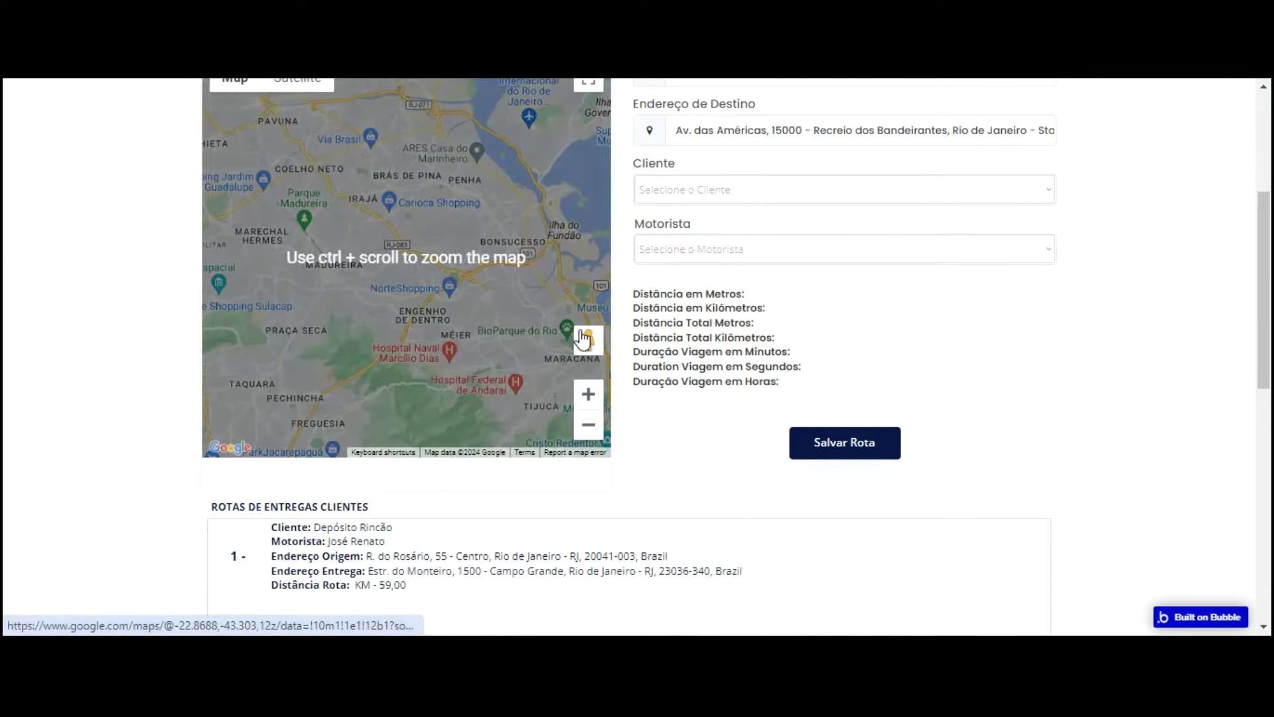
scroll(584, 335, "up", 2)
left_click(859, 224)
left_click(805, 225)
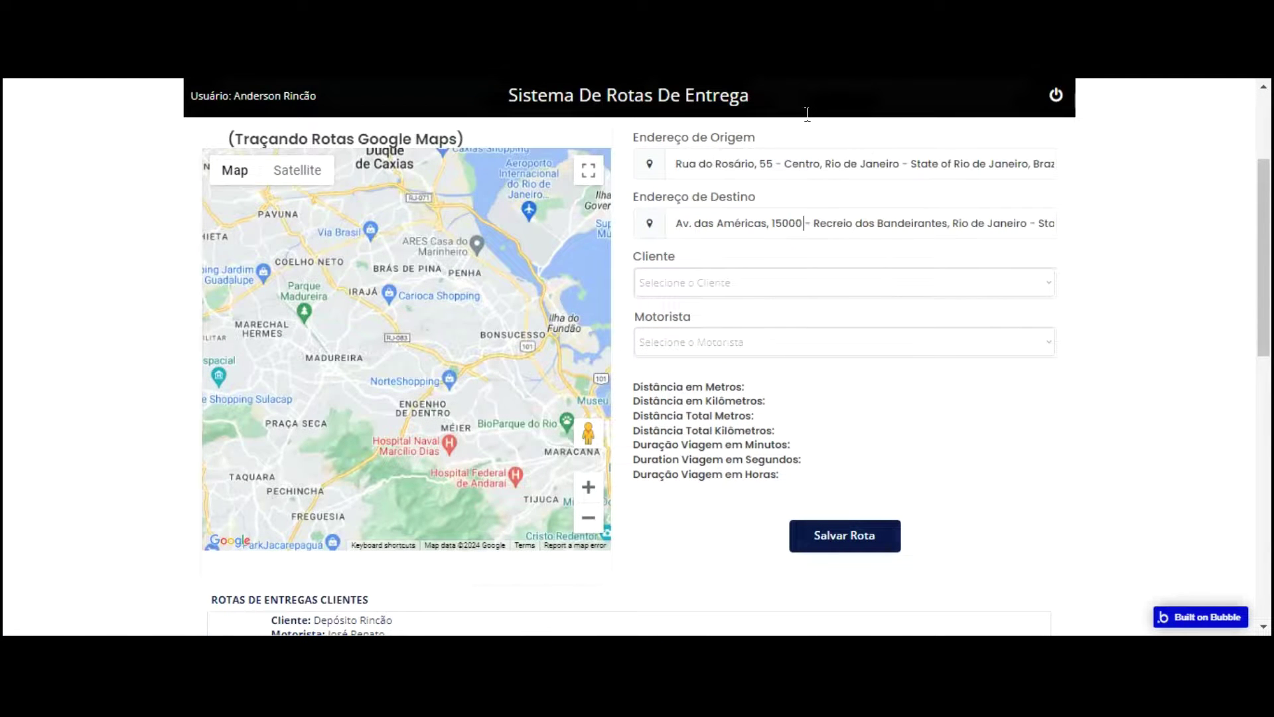
left_click(814, 248)
scroll(540, 266, "down", 3)
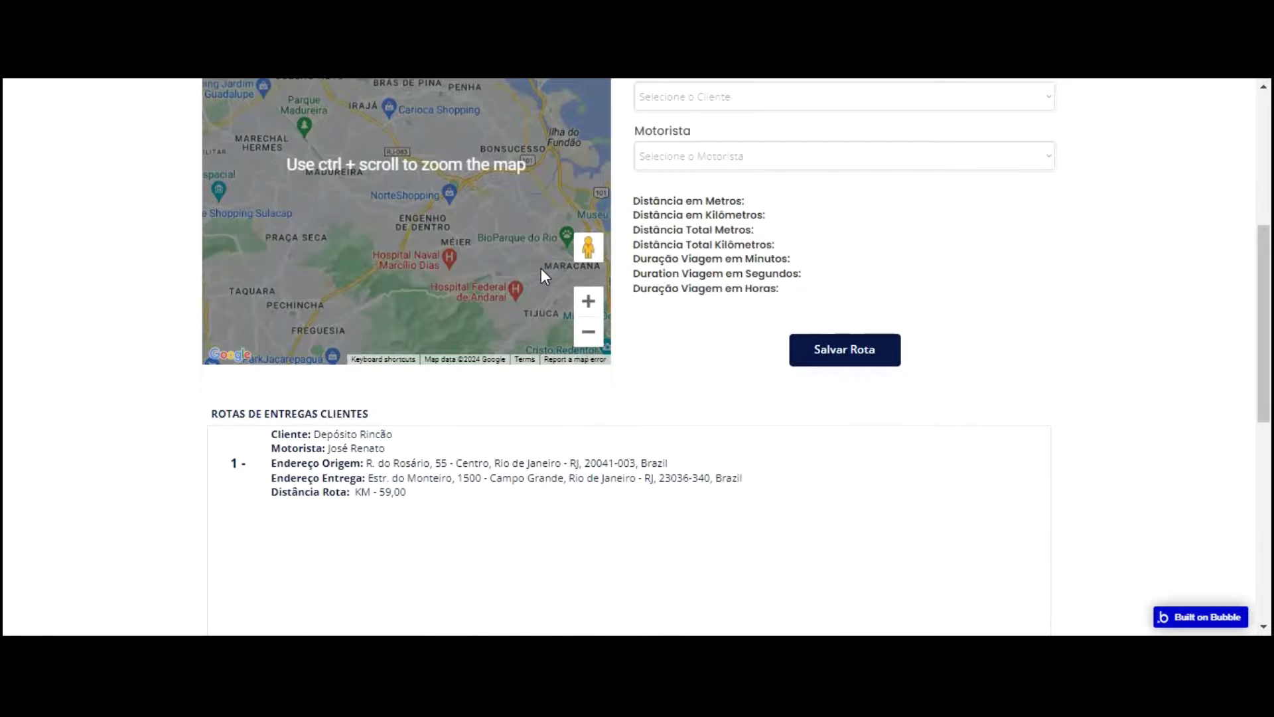
scroll(540, 268, "up", 4)
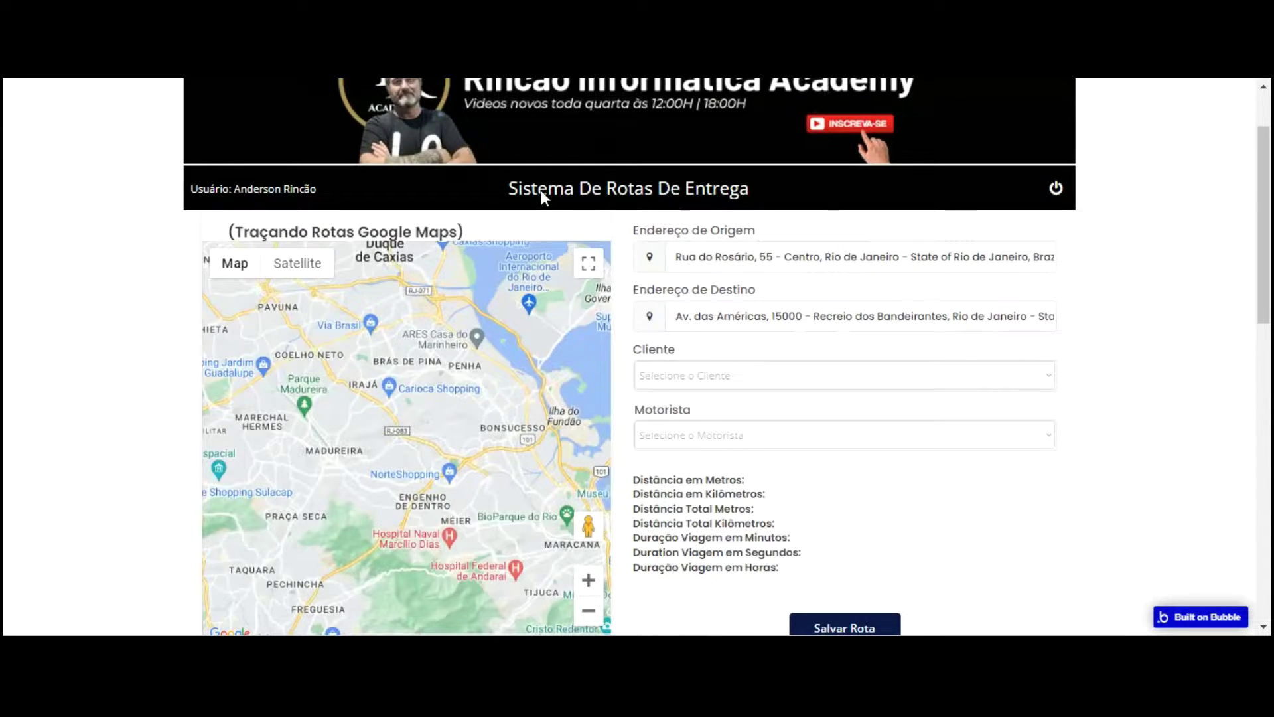
key("F5")
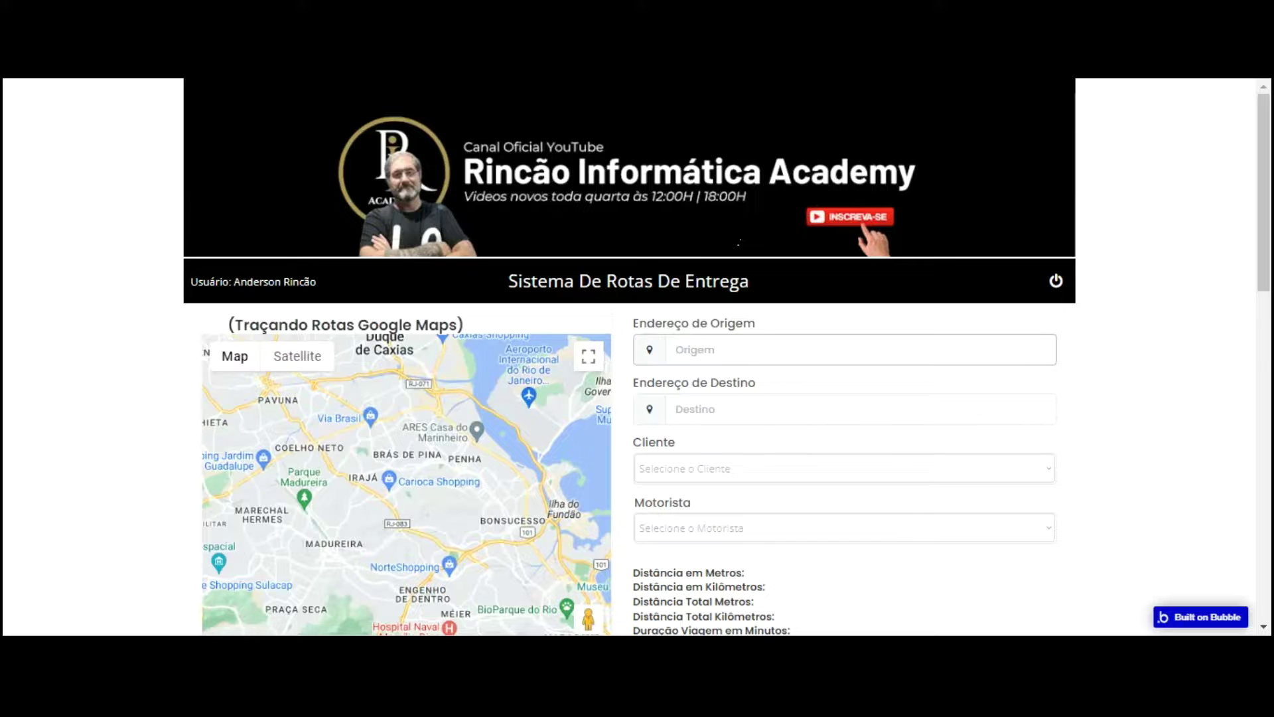
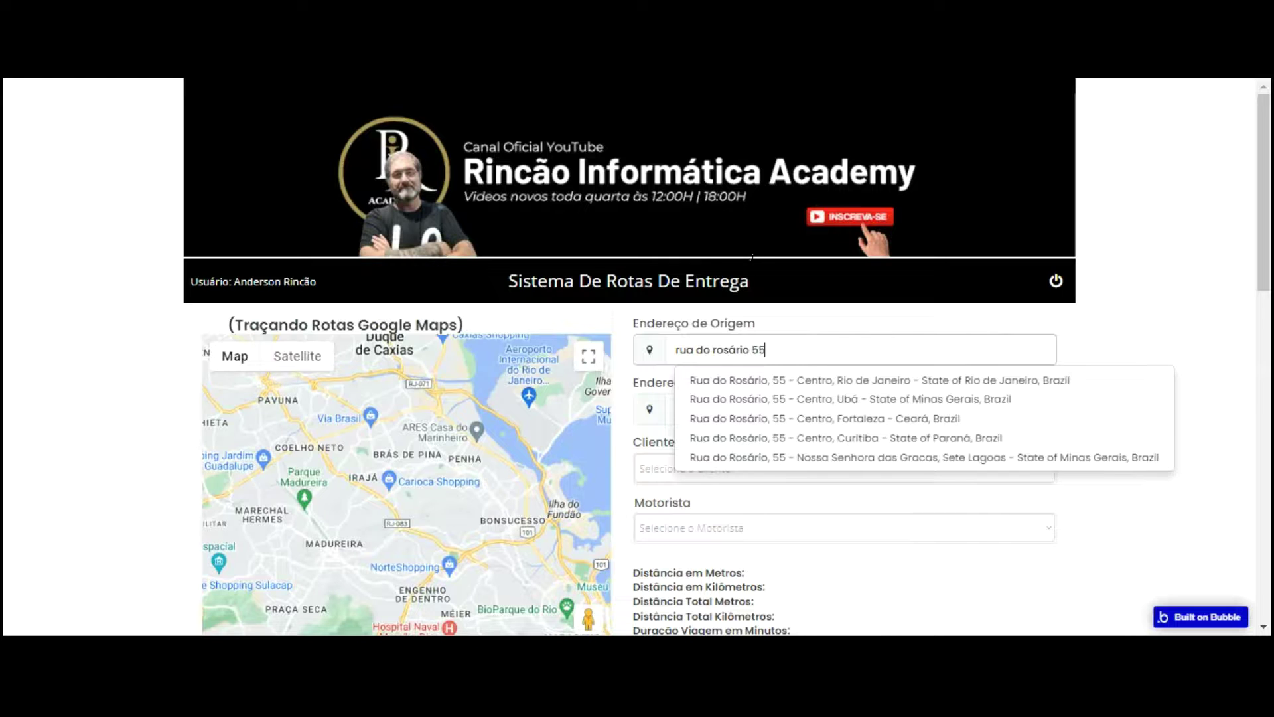
key("Down")
key("Return")
key("Tab")
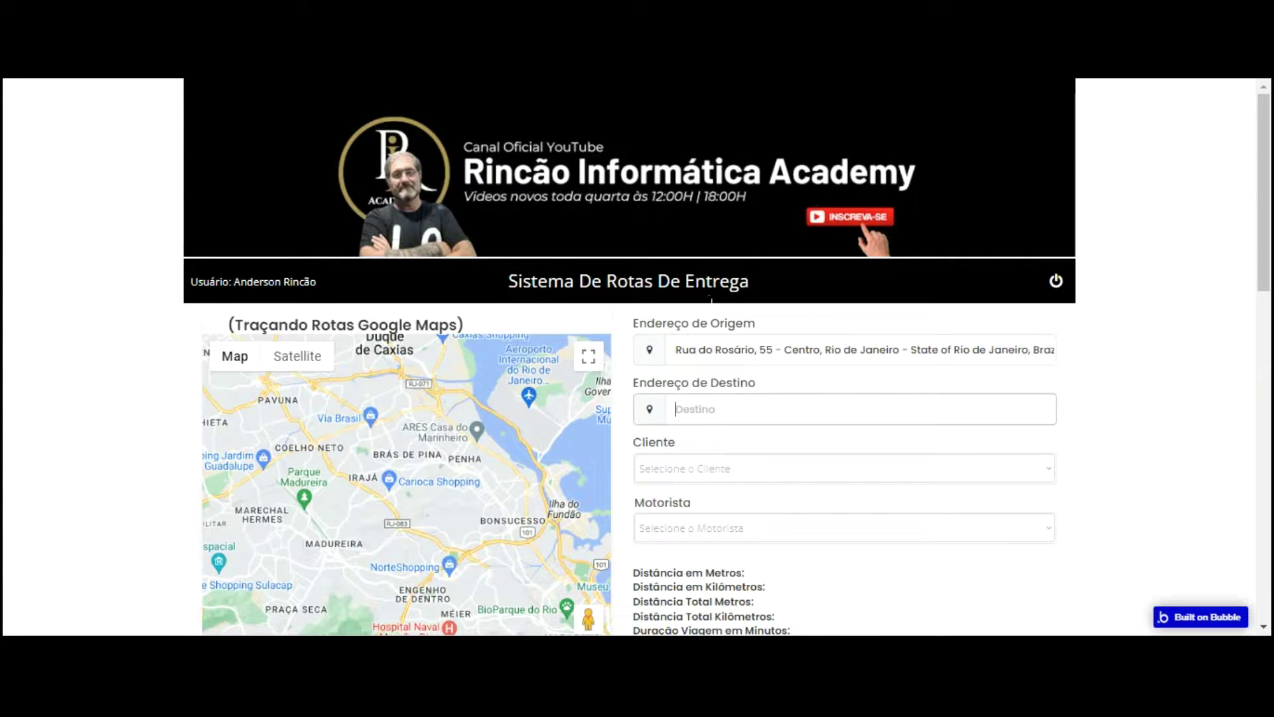
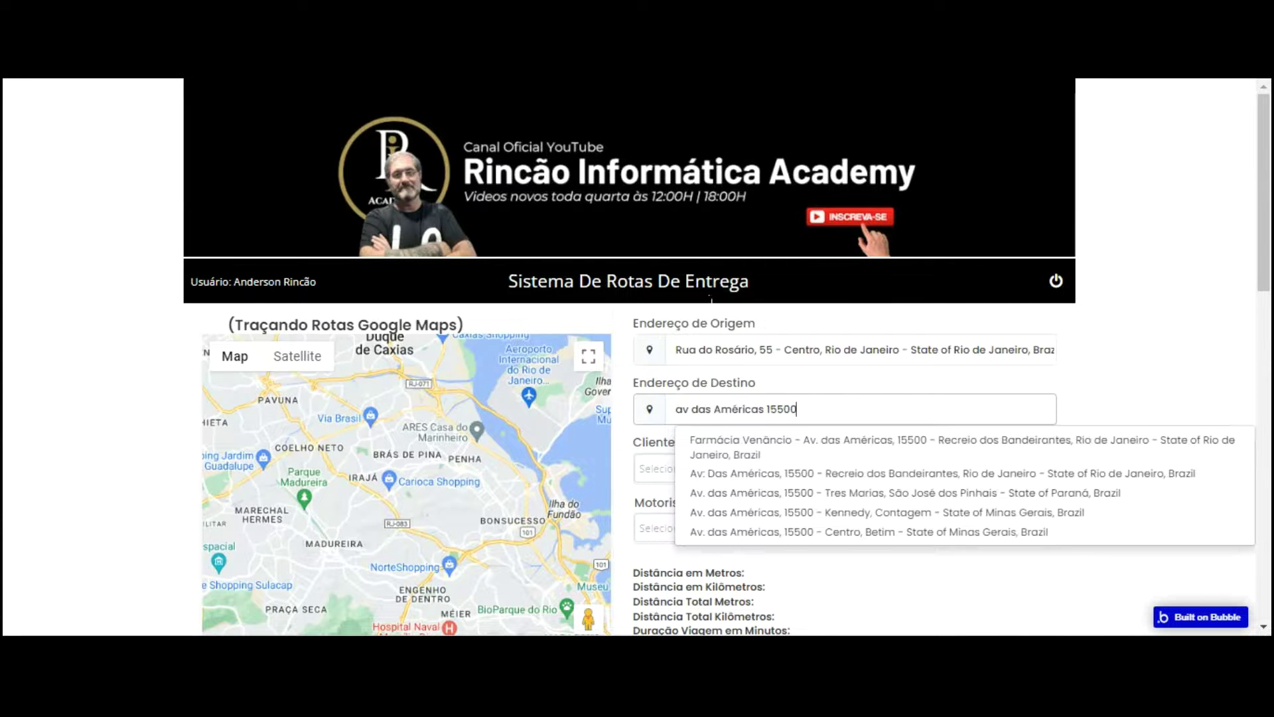
key("Down")
key("Down")
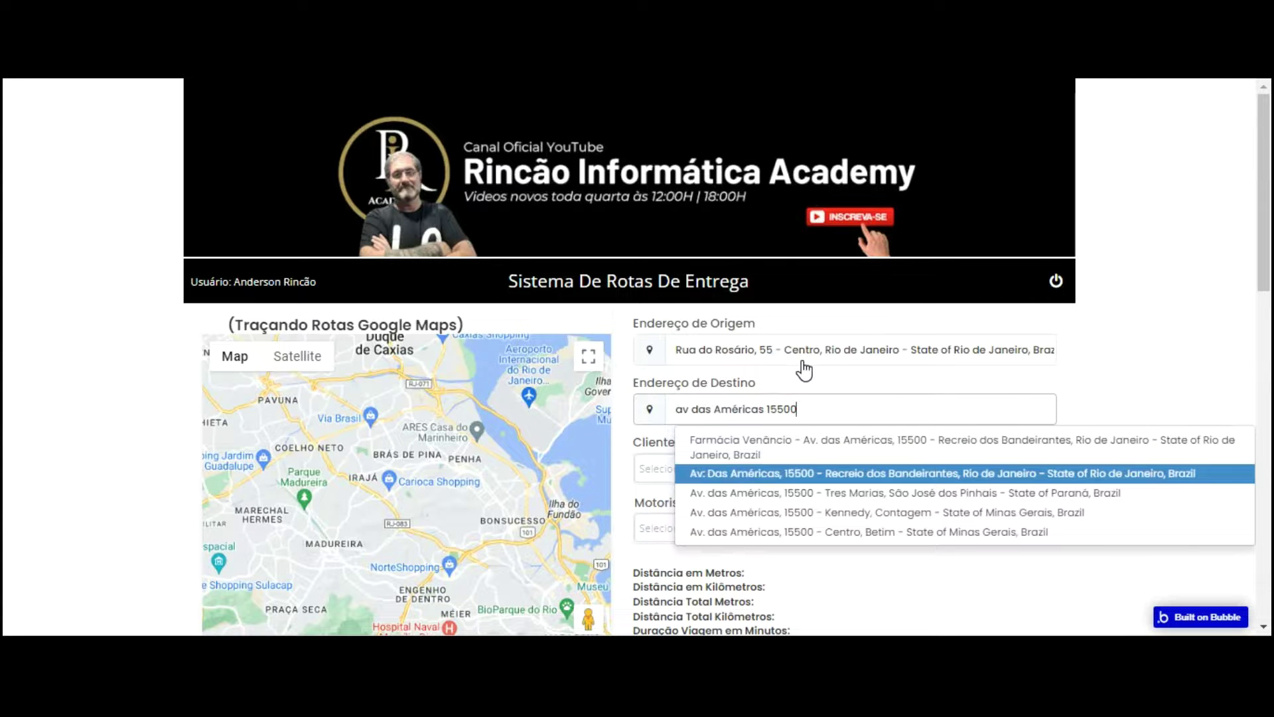
key("Return")
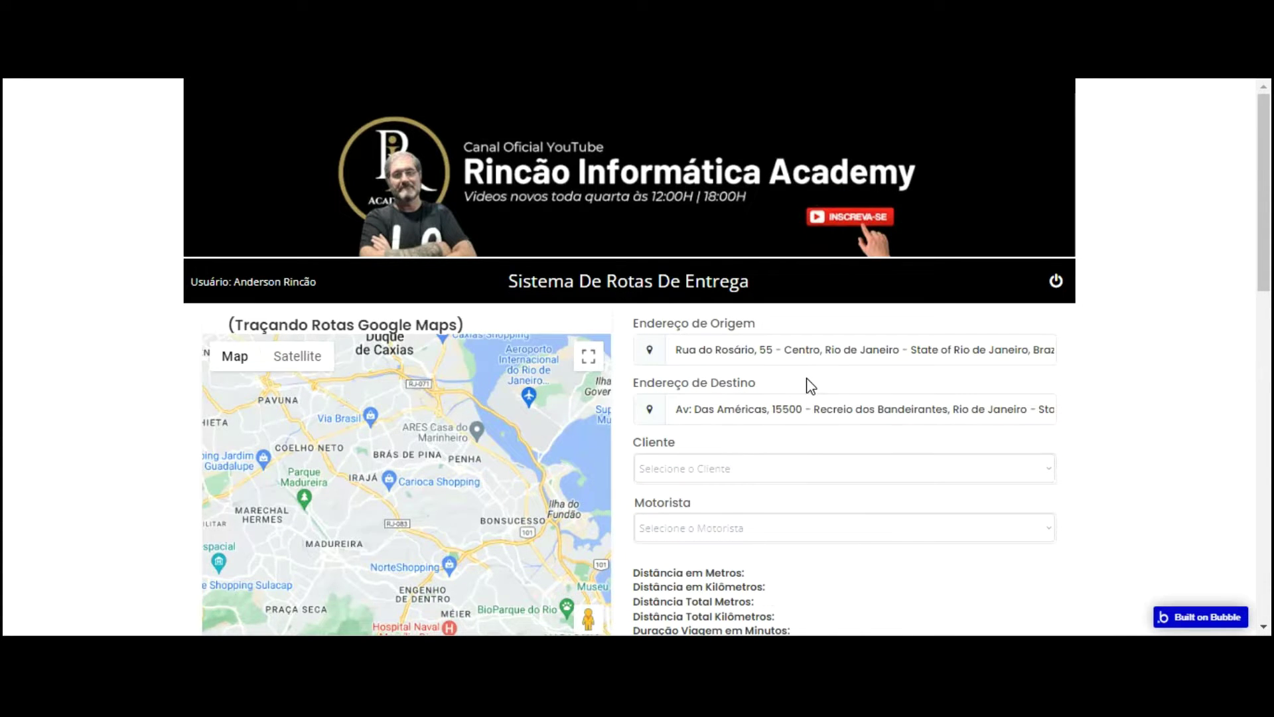
scroll(811, 385, "down", 1)
scroll(757, 272, "down", 1)
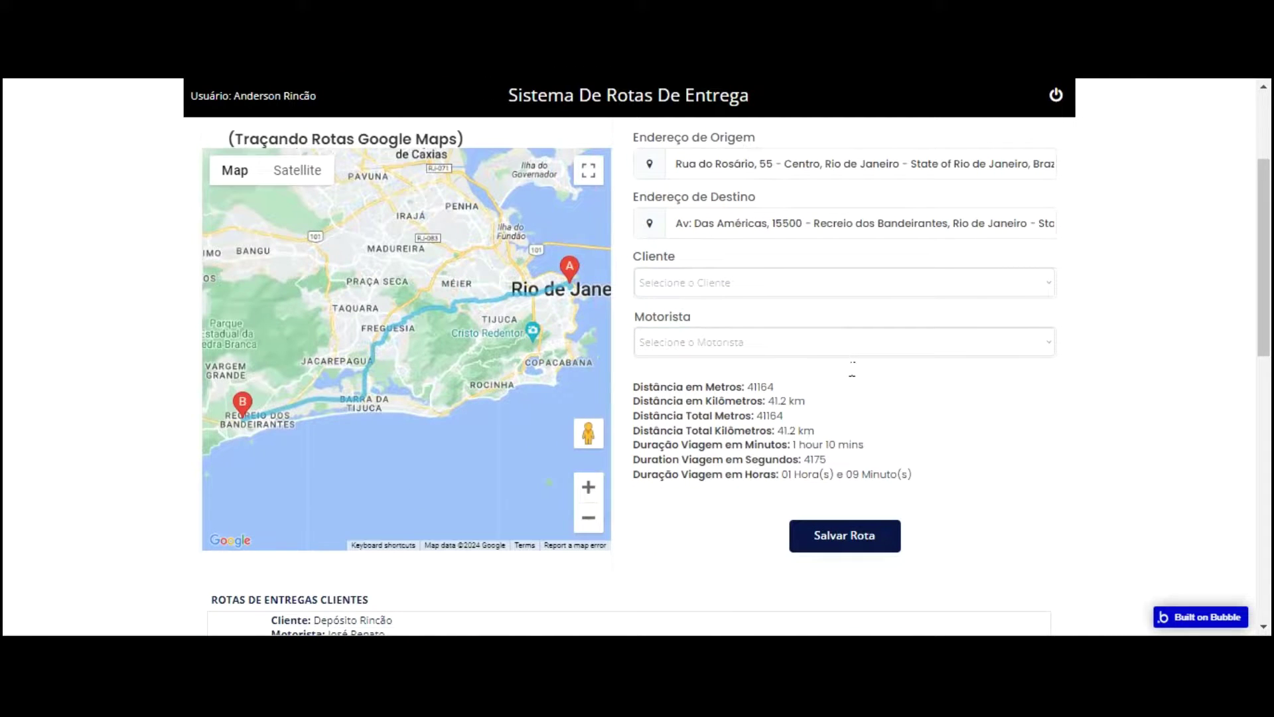
Step: Choose Padaria Flor Do Brasil as the route's client in Cliente
left_click(756, 282)
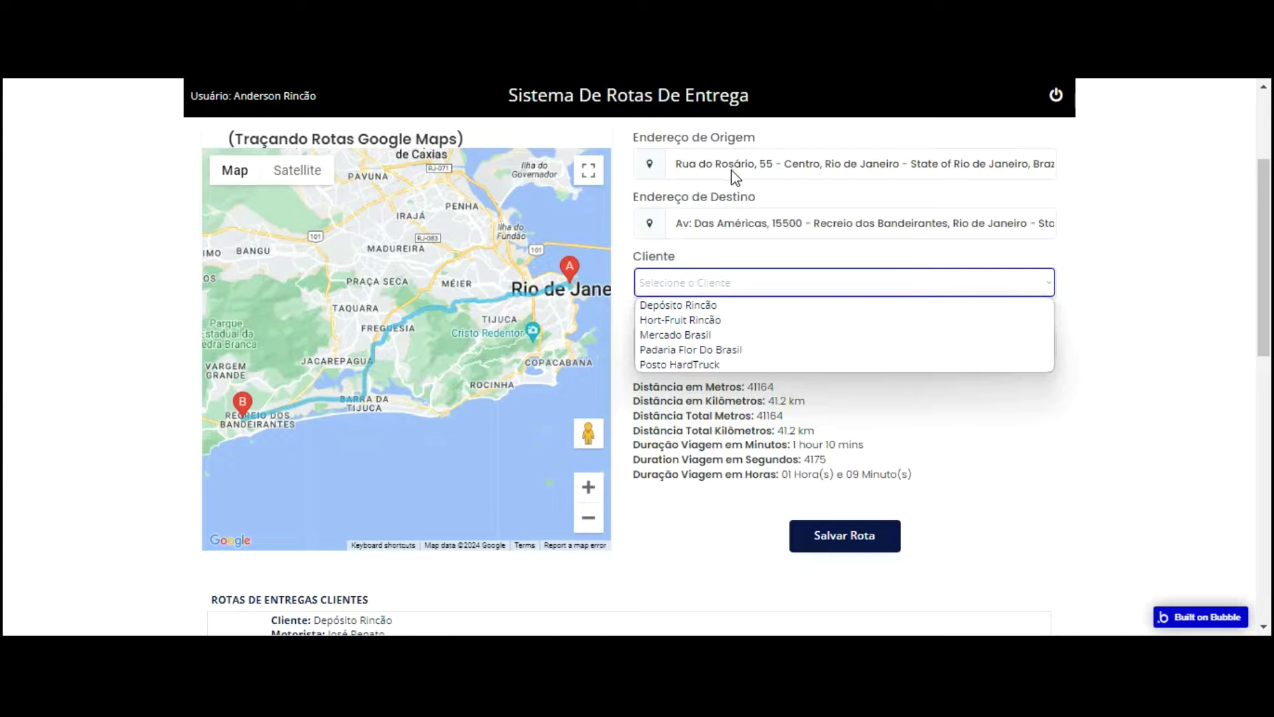
scroll(479, 235, "down", 5)
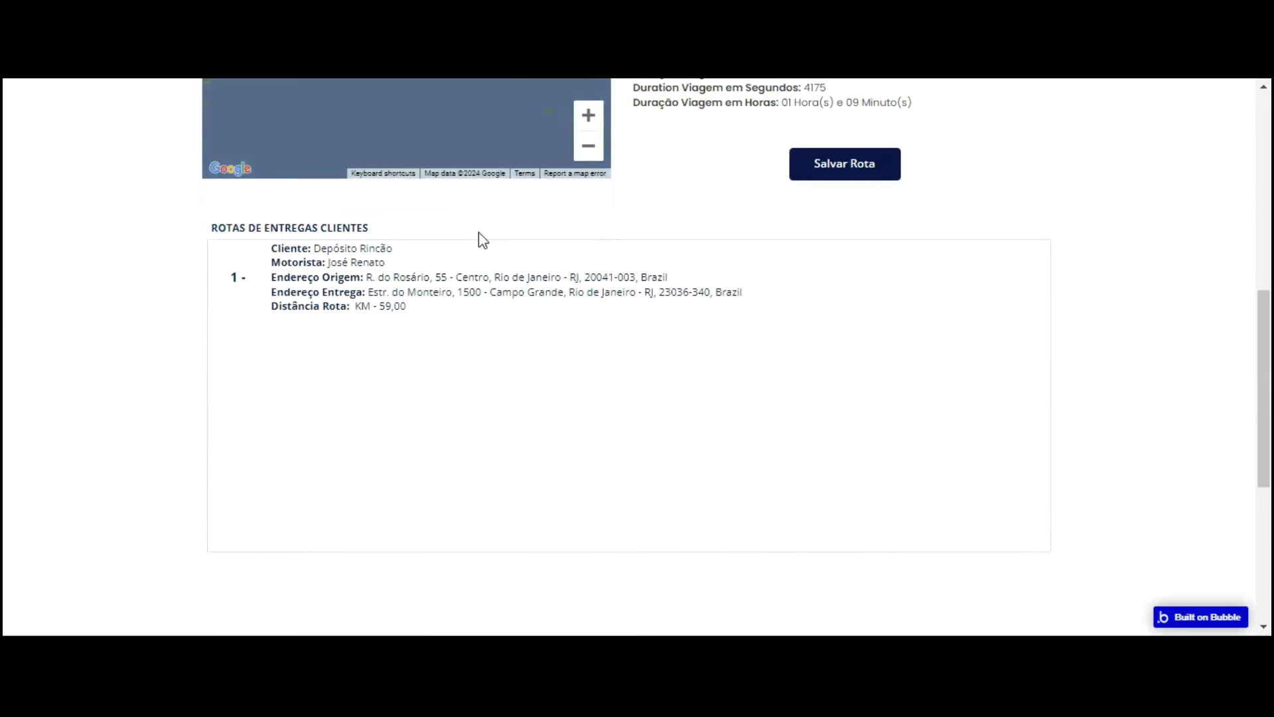
scroll(515, 259, "up", 4)
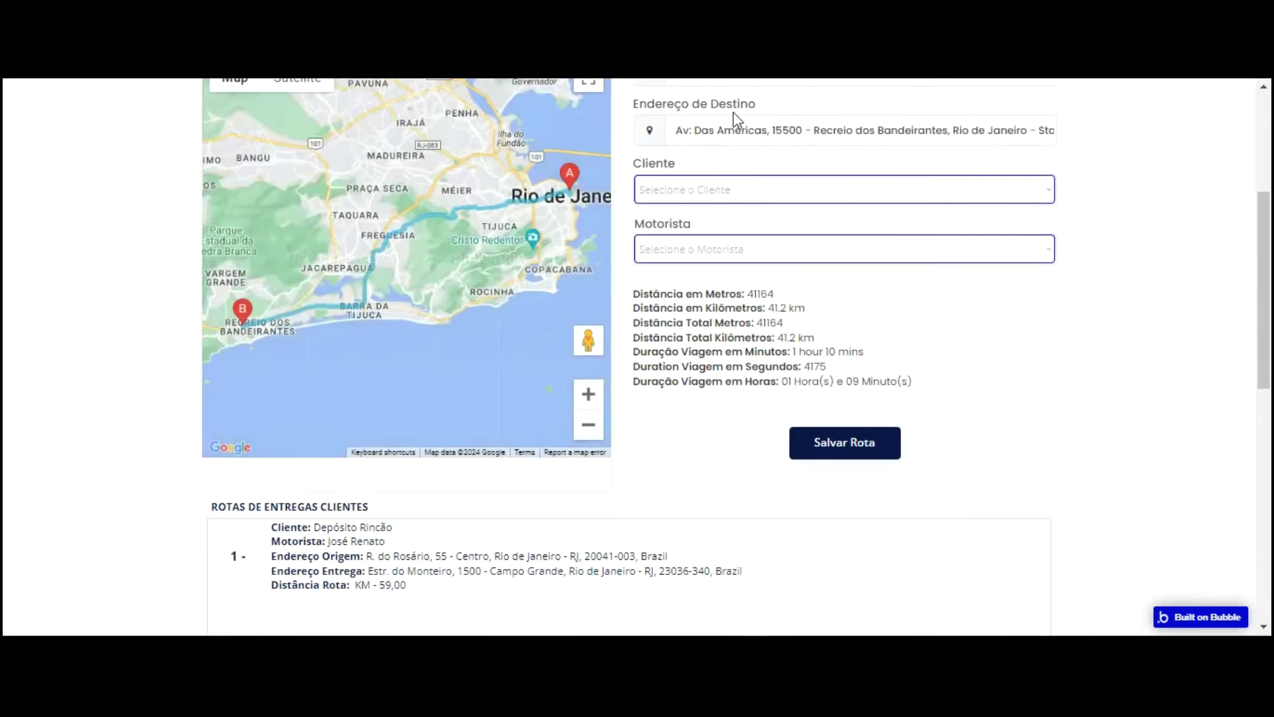
left_click(741, 192)
key("Down")
key("Down")
key("Down")
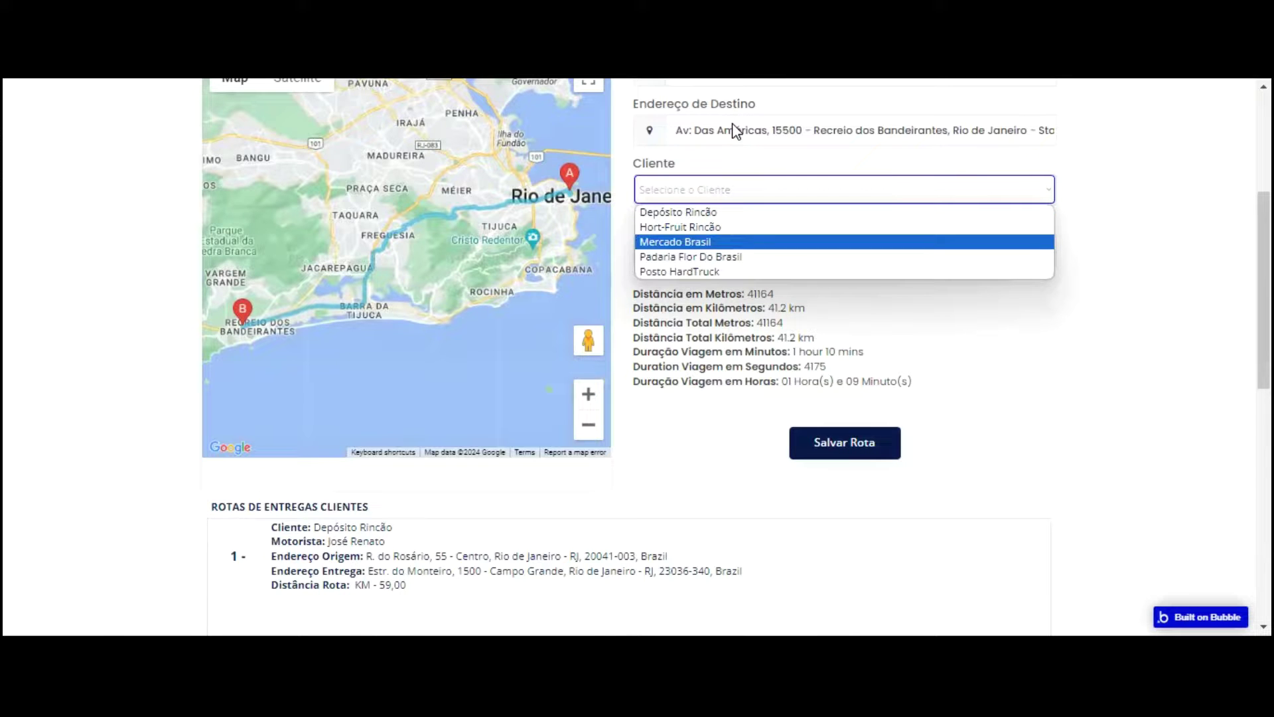
key("Down")
key("Return")
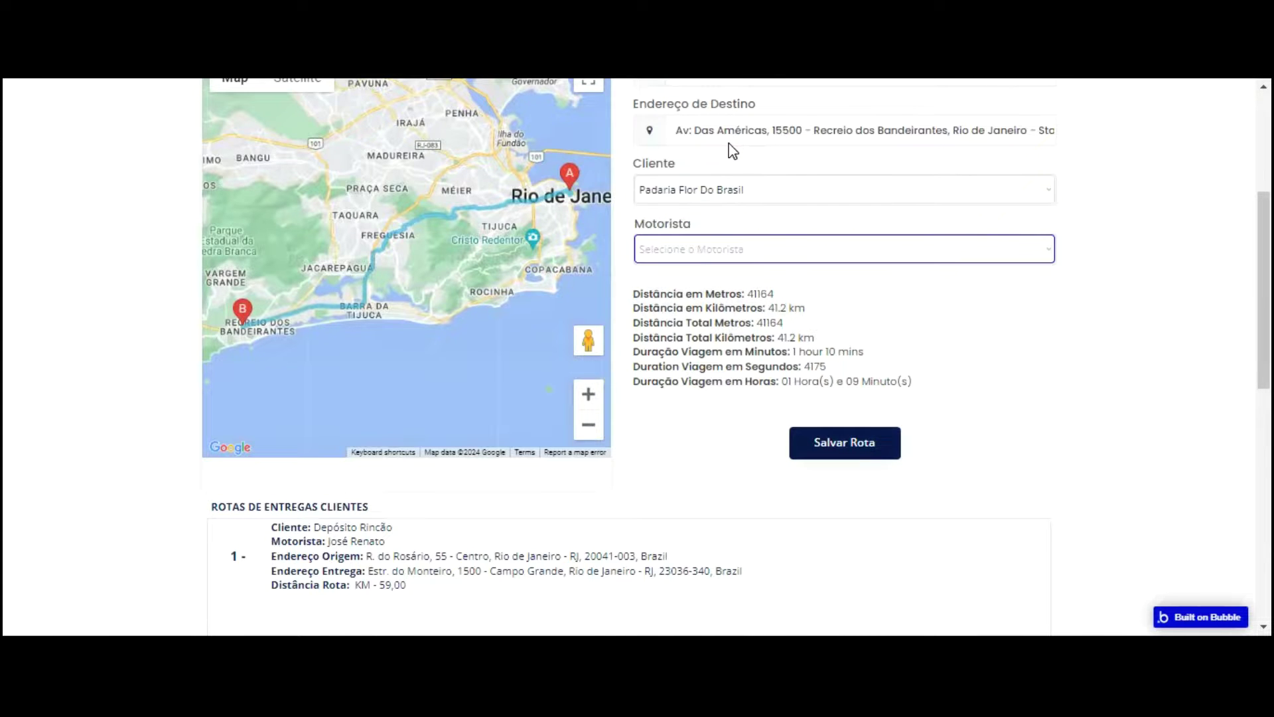
Step: Choose the route's driver in the Motorista list
left_click(727, 255)
key("Down")
key("Down")
key("Down")
left_click(717, 302)
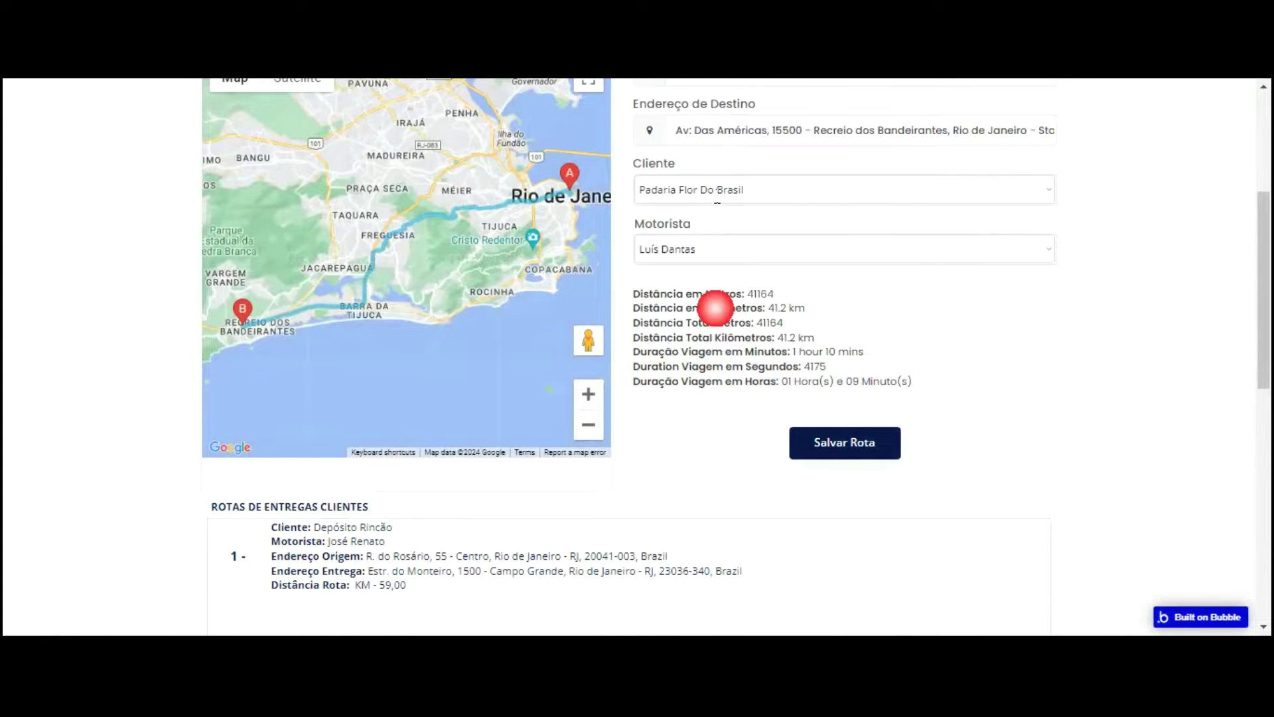
scroll(854, 336, "up", 1)
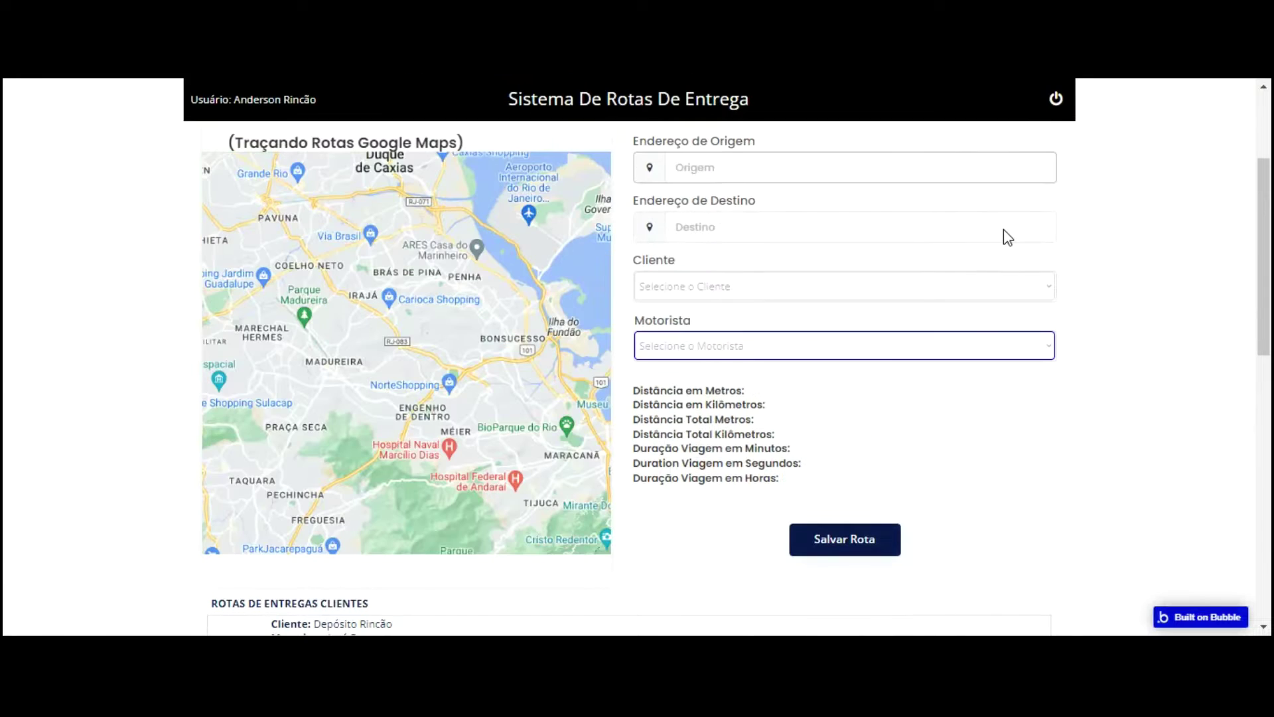
scroll(816, 122, "down", 5)
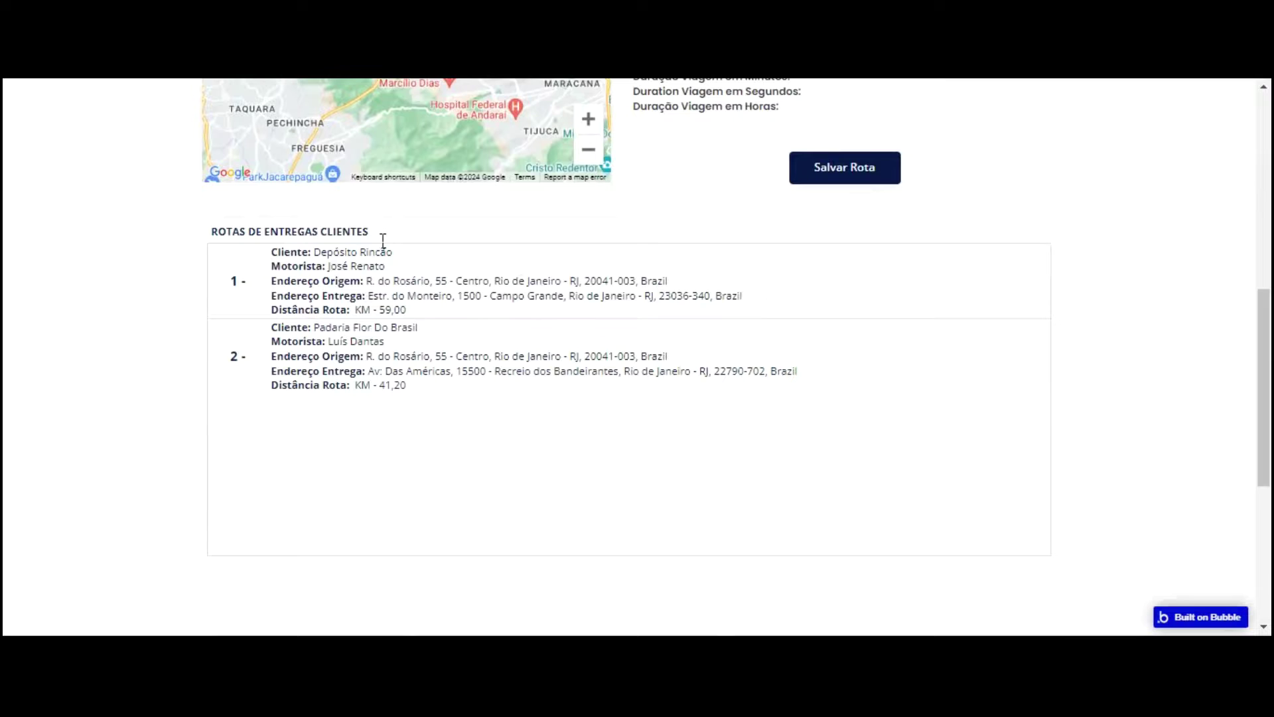
scroll(446, 237, "up", 5)
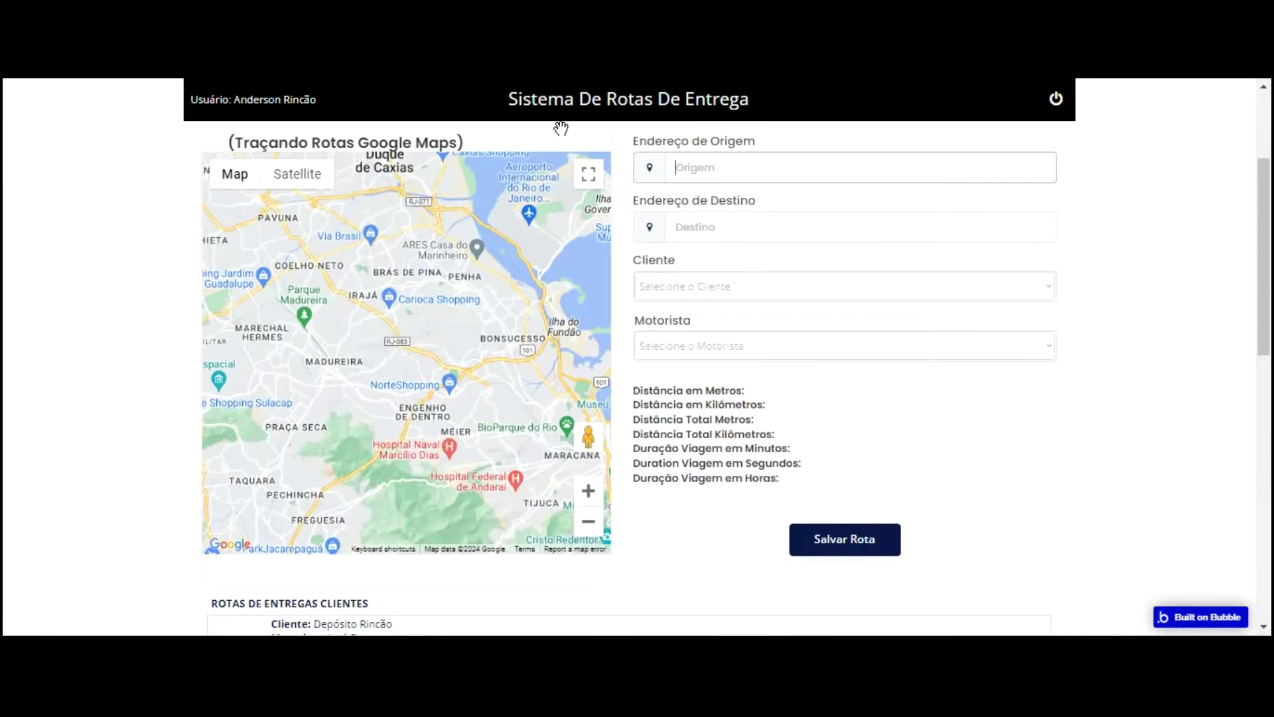
scroll(578, 135, "down", 3)
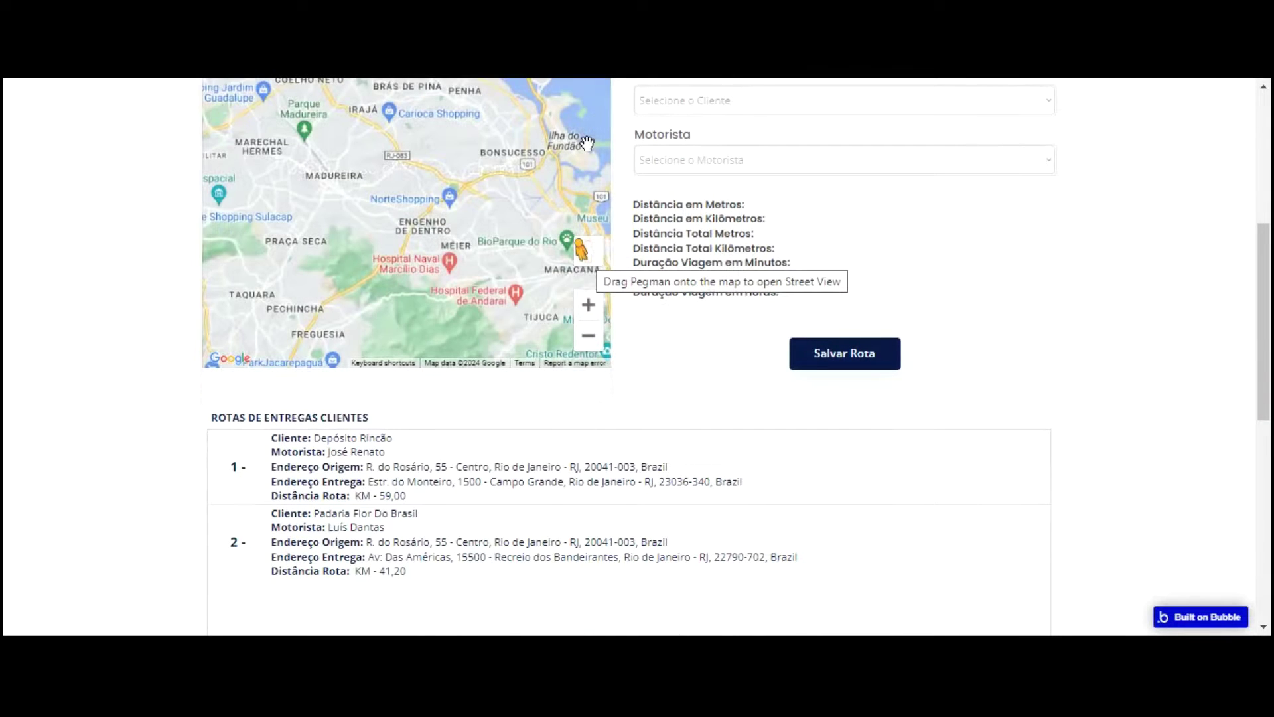
scroll(528, 145, "up", 2)
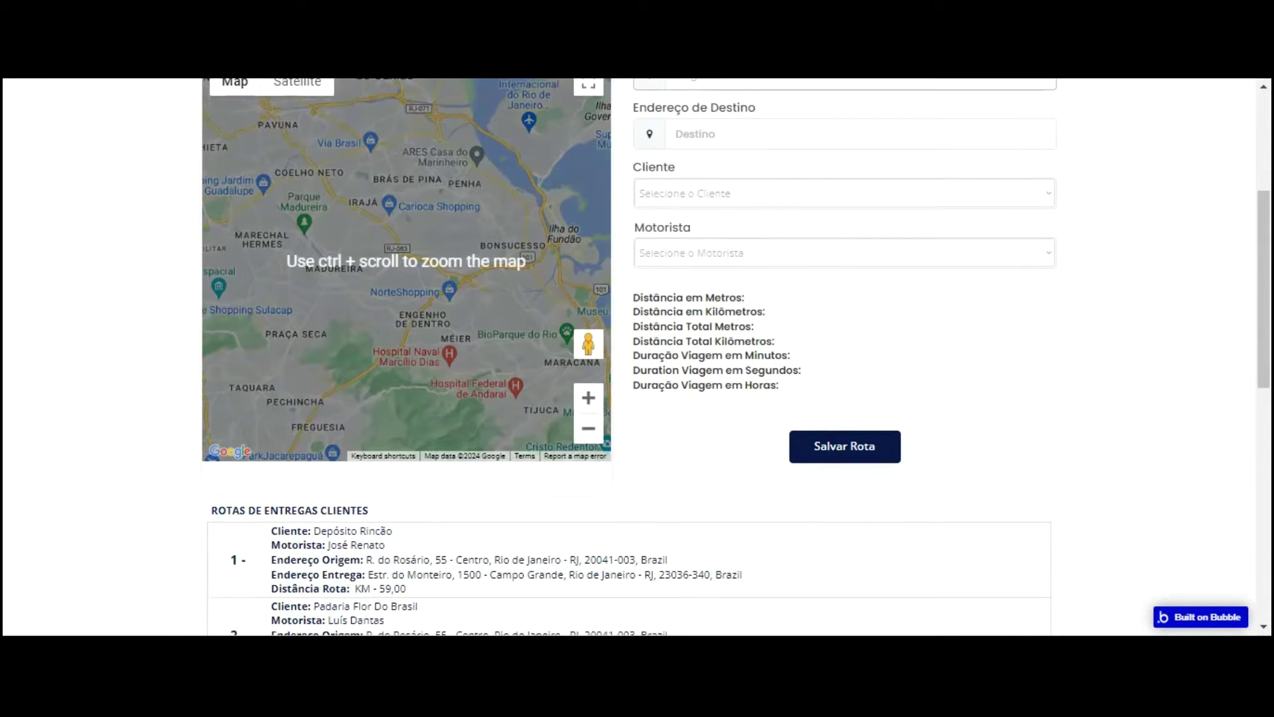
scroll(472, 240, "down", 3)
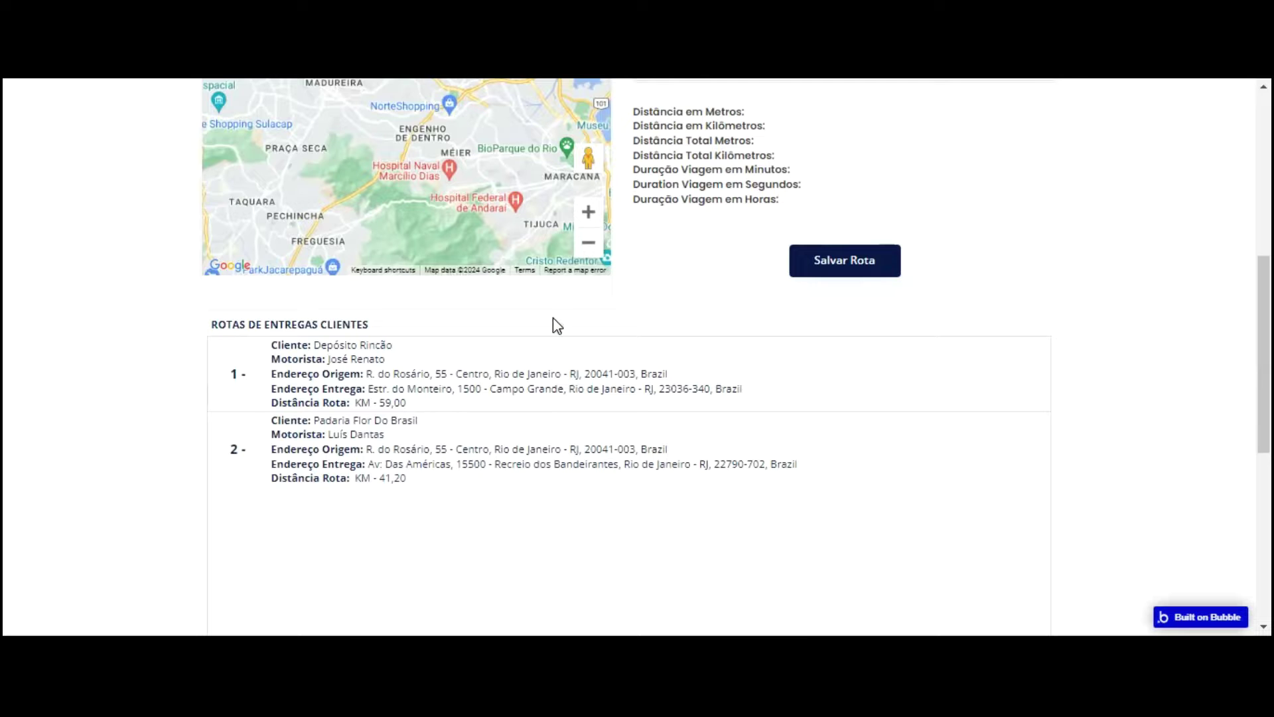
scroll(574, 308, "up", 7)
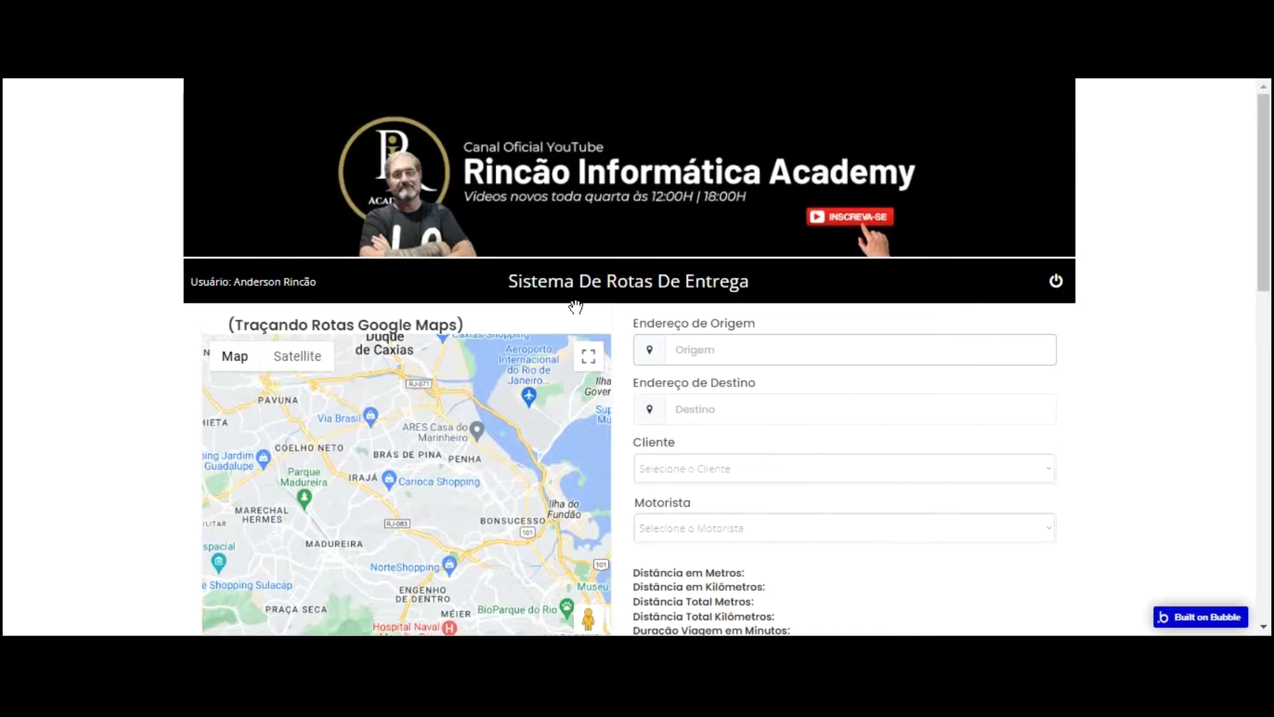
scroll(725, 325, "down", 7)
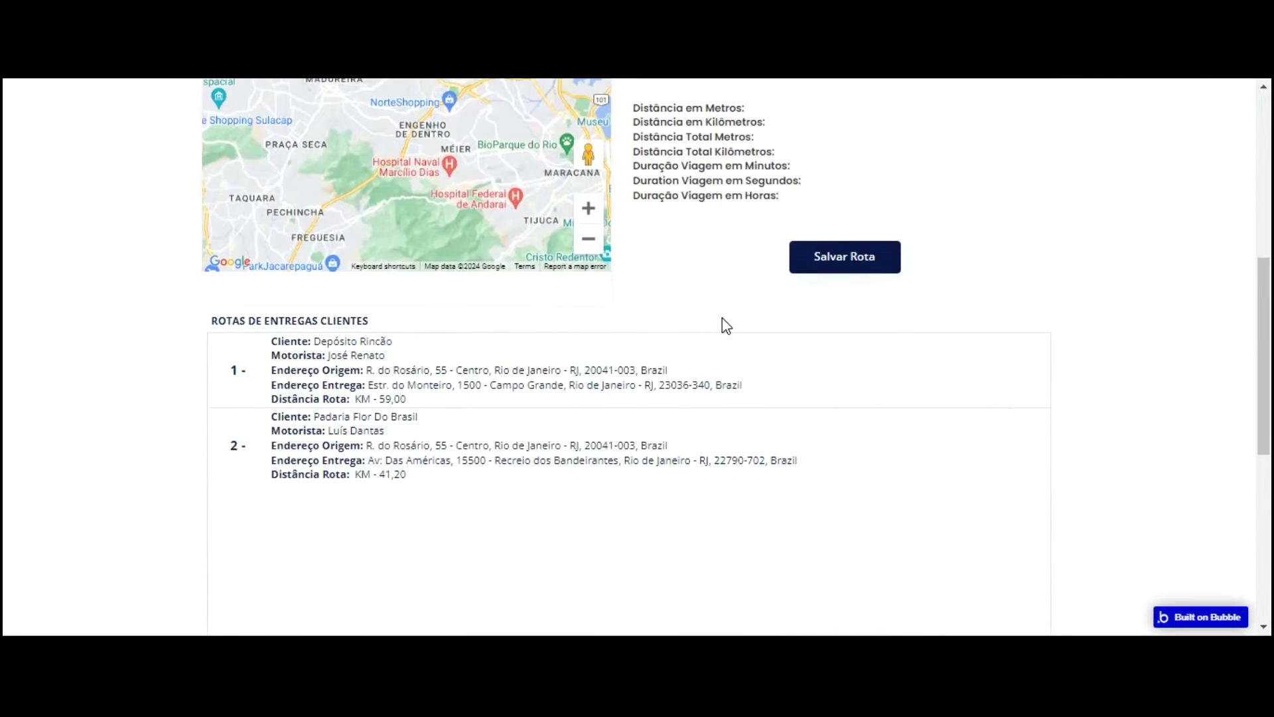